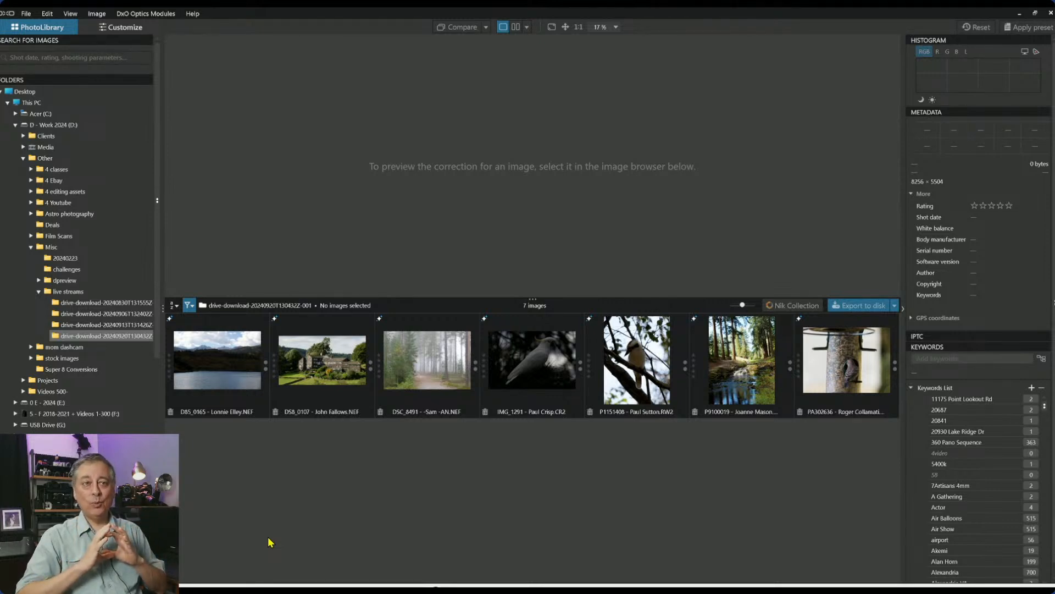
Open the lake and mountain landscape photo for customizing and show its detail corrections
click(235, 385)
double_click(235, 386)
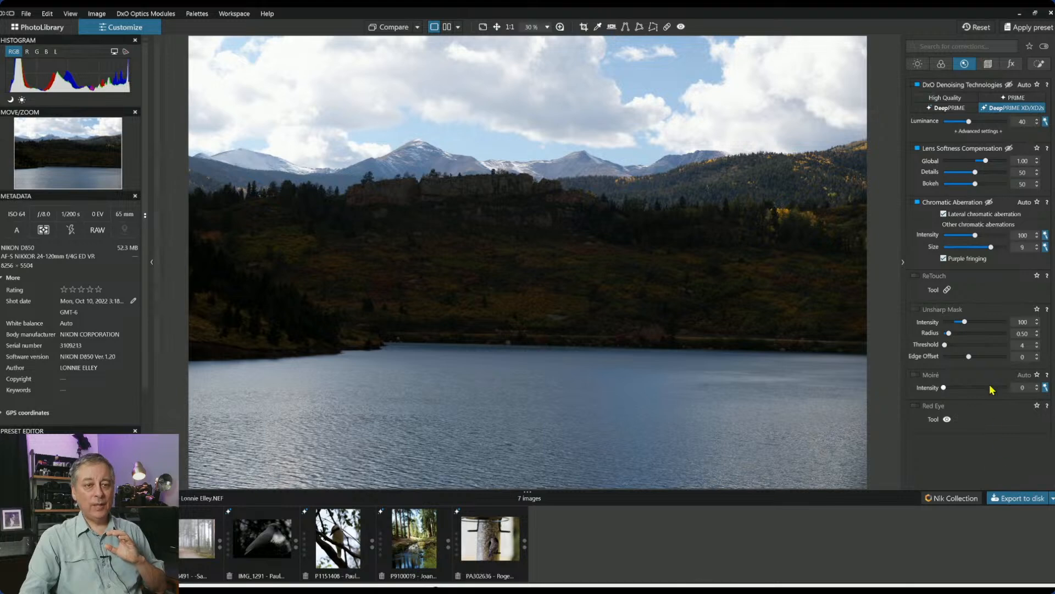
click(942, 65)
click(964, 65)
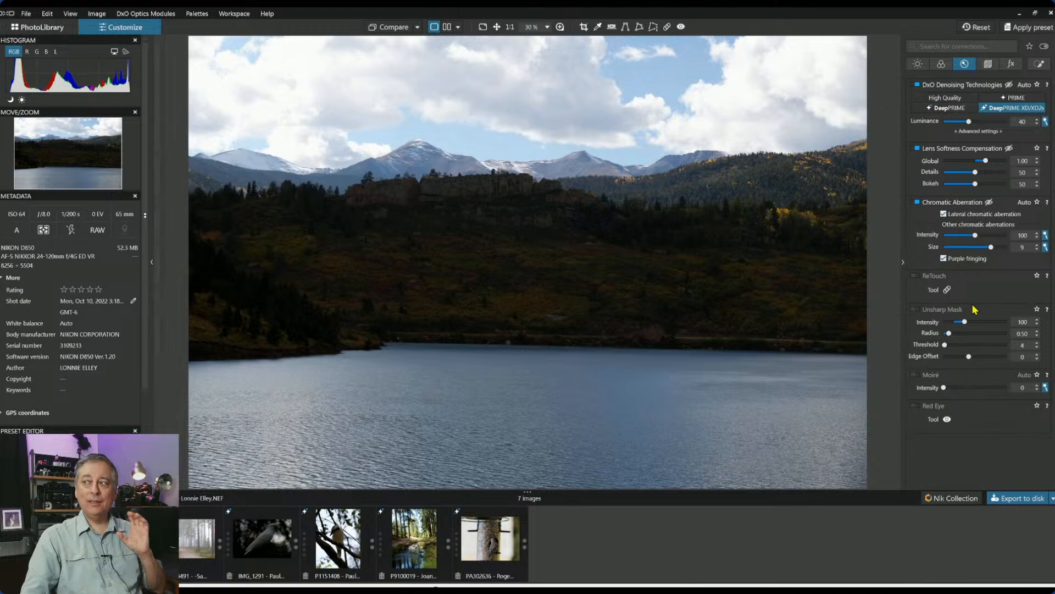
Inspect the dark hillside through the loupe at 200 %, then close the loupe and view the whole photo at 25 %
click(560, 27)
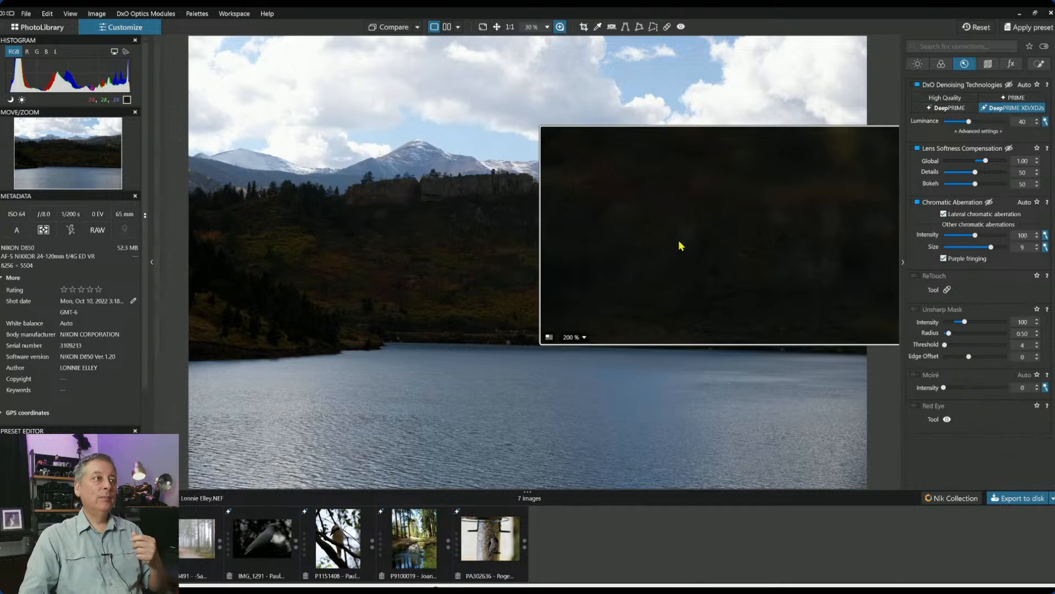
click(560, 27)
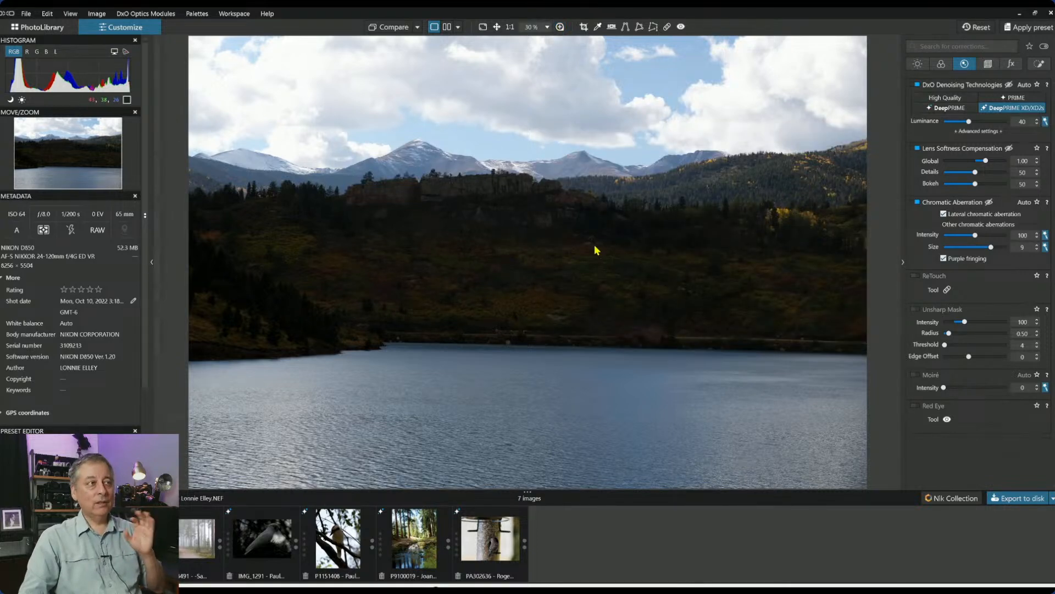
key(ctrl+minus)
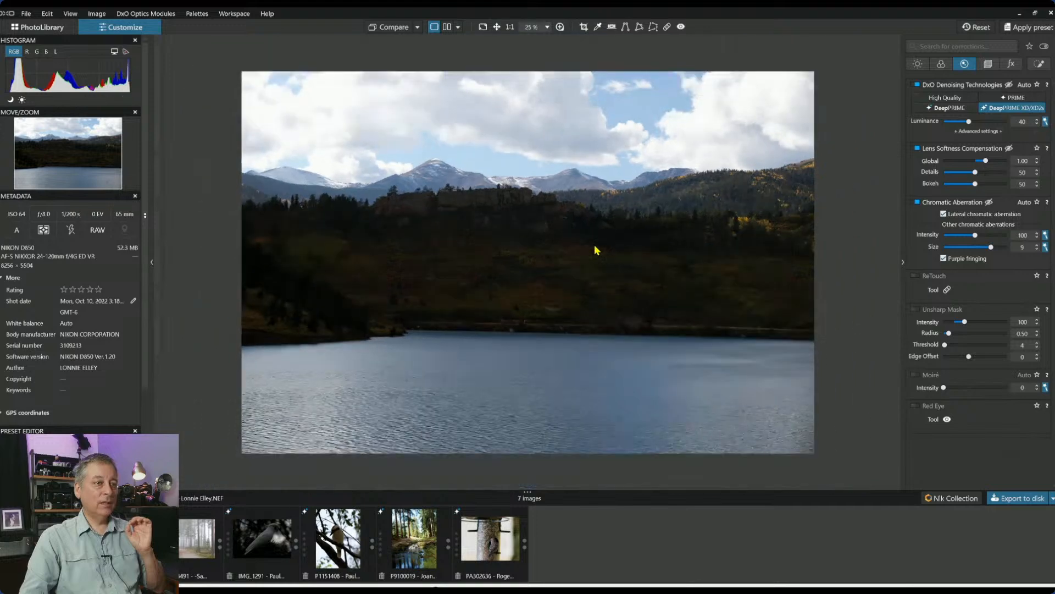
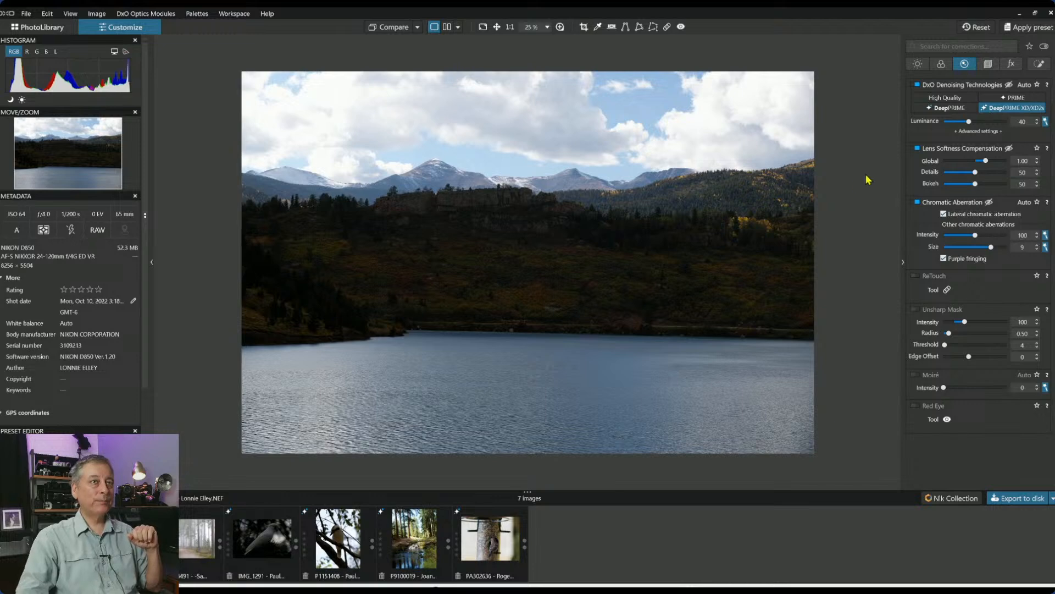
Set the photo's crop aspect ratio to 16 × 9
click(988, 64)
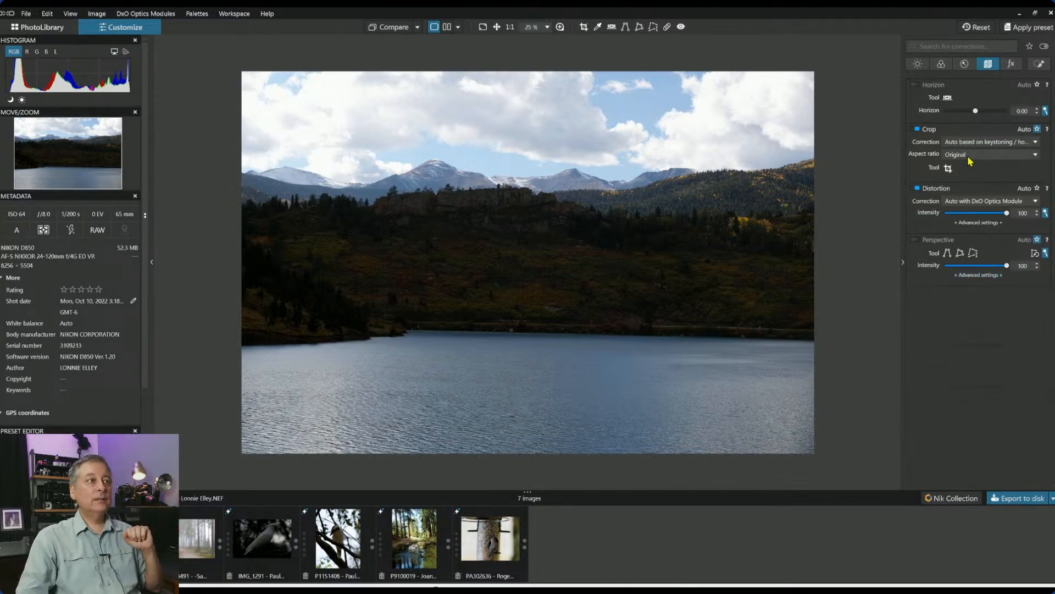
click(969, 157)
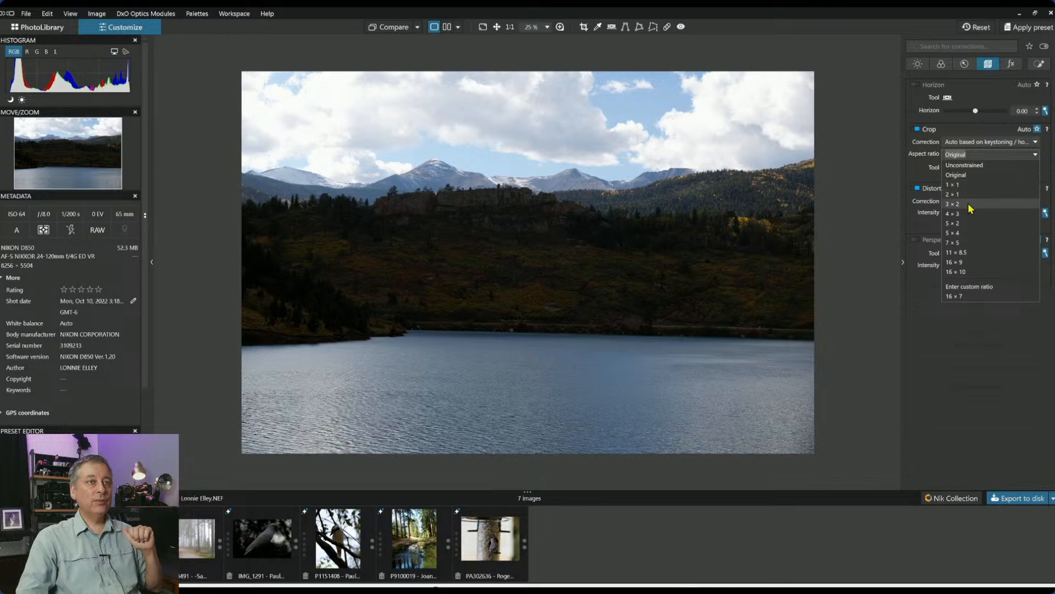
click(962, 263)
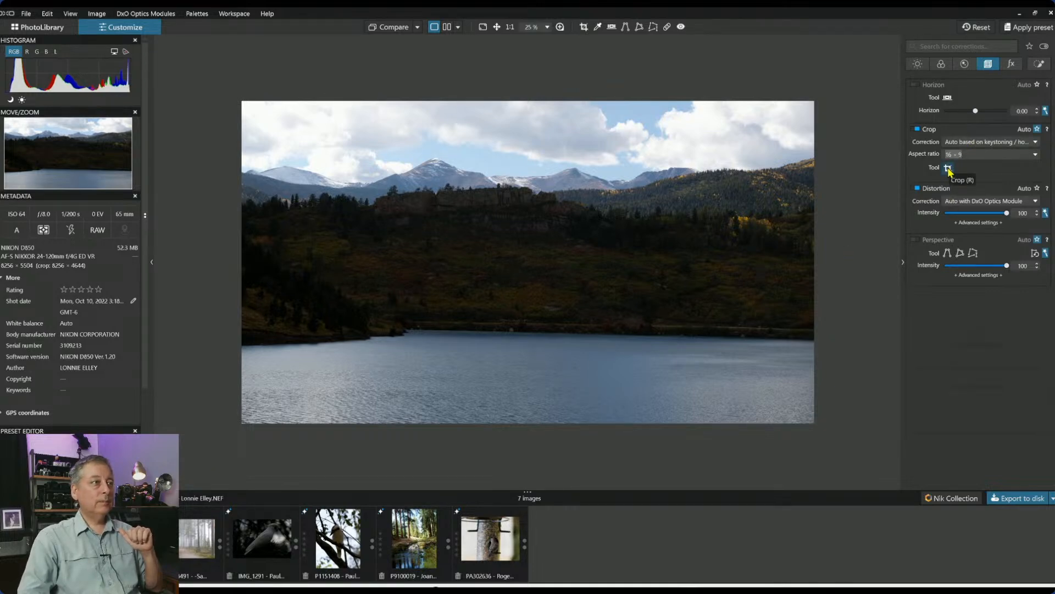
Try a 16 × 7 crop, move the frame up to include more sky, and return the aspect ratio to 16 × 9
click(948, 169)
click(965, 157)
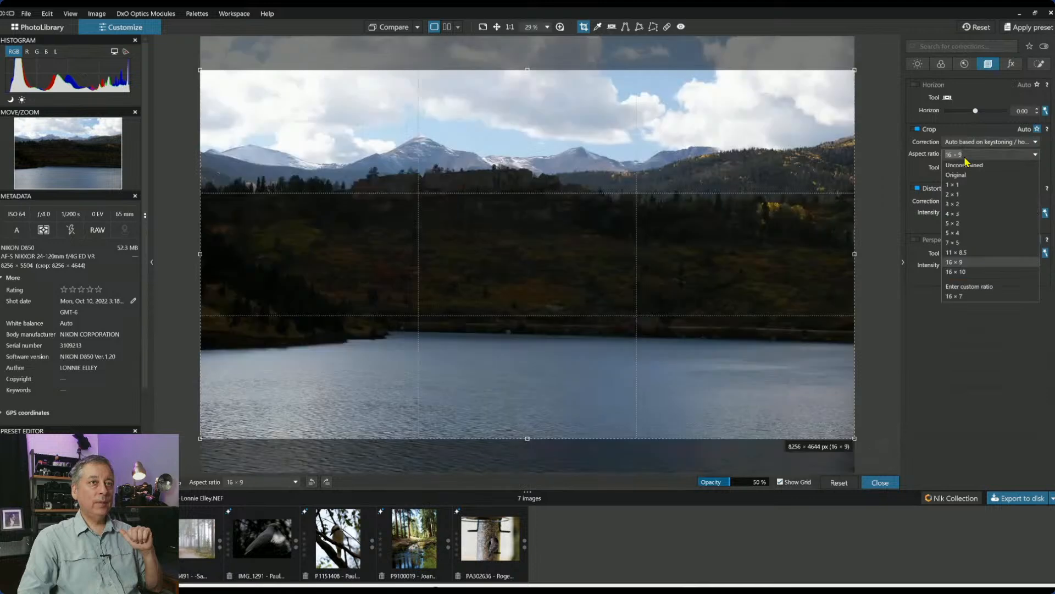
click(961, 296)
drag(771, 366, 768, 288)
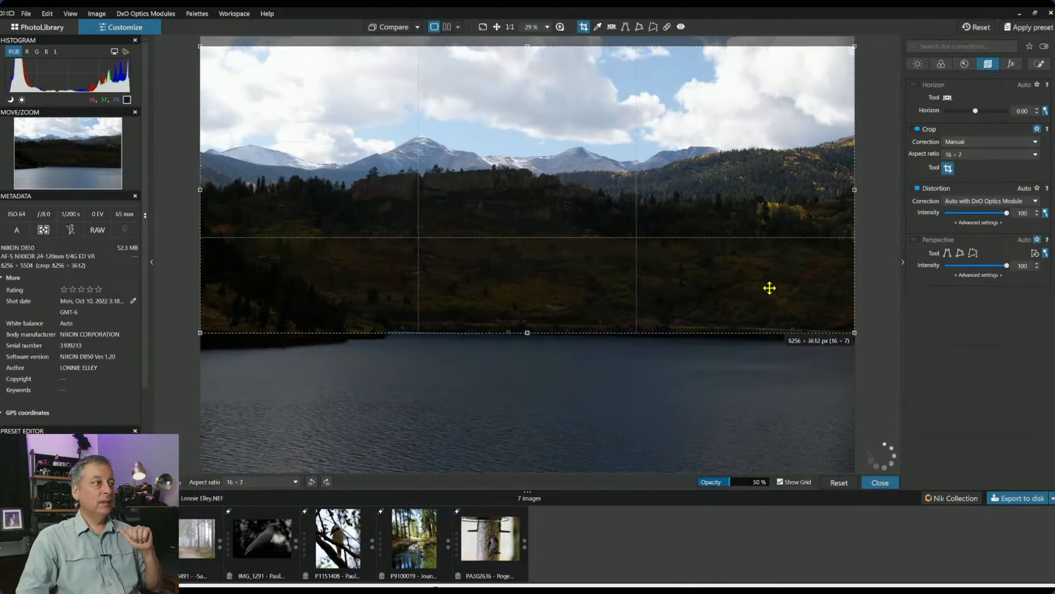
click(973, 155)
click(945, 268)
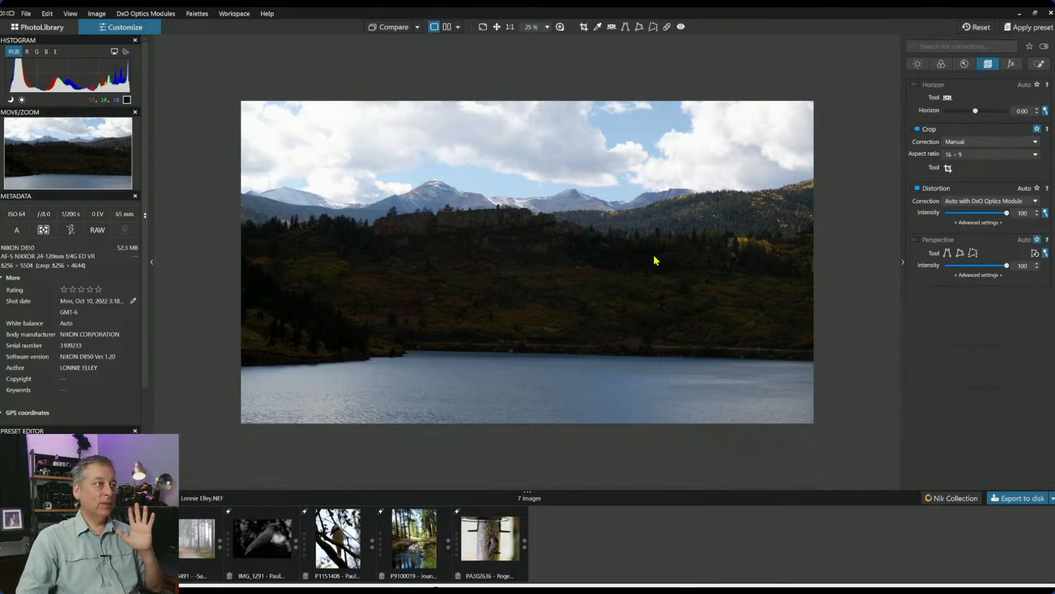
Brighten the dark hillside by setting the Selective Tone Shadows to 38
click(918, 64)
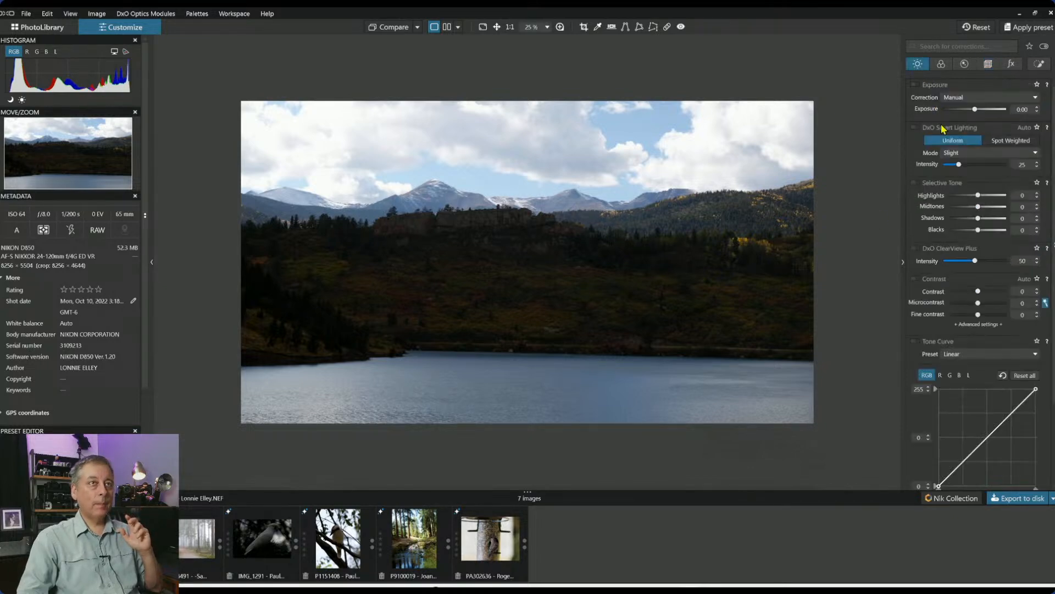
click(993, 219)
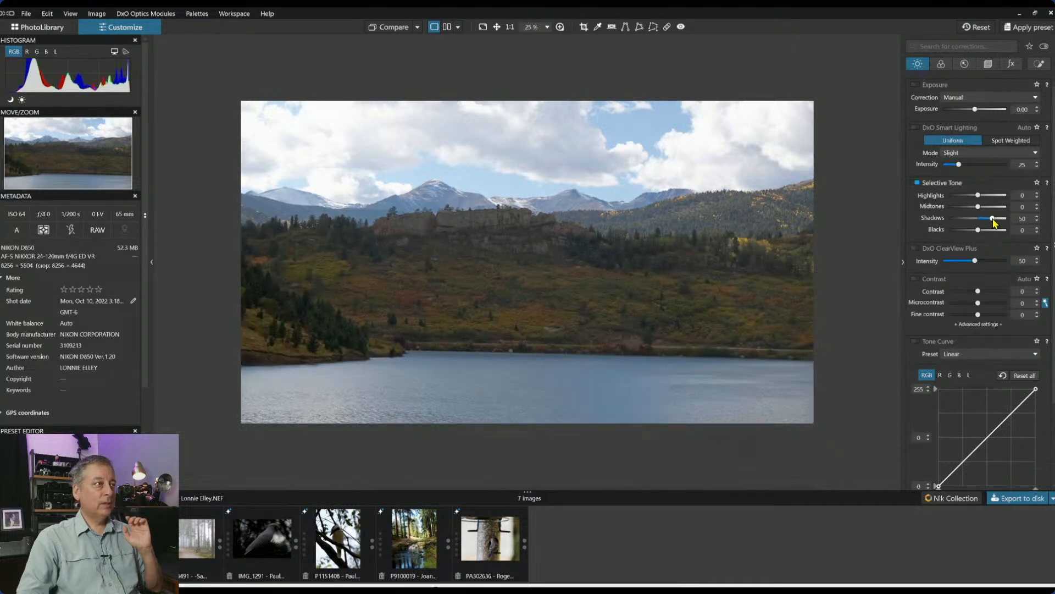
drag(993, 220, 988, 219)
scroll(550, 240, up, 3)
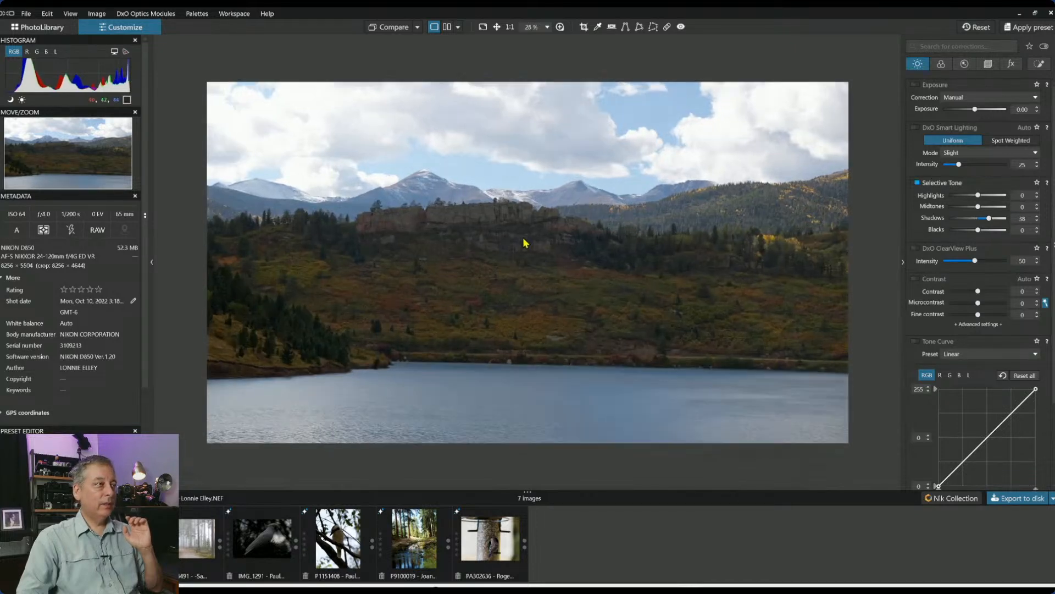
scroll(472, 201, up, 2)
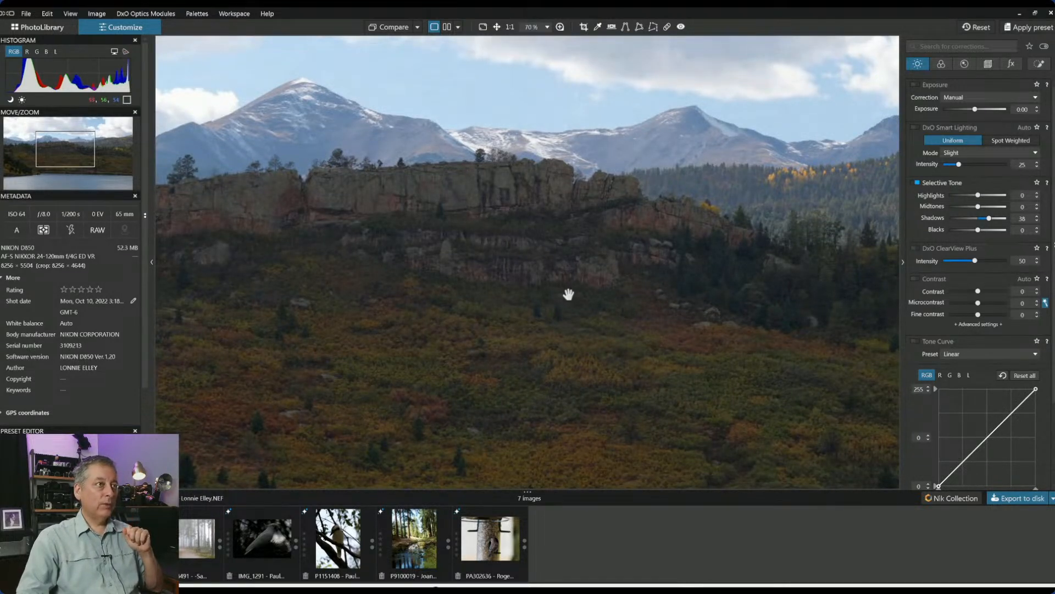
scroll(569, 294, down, 4)
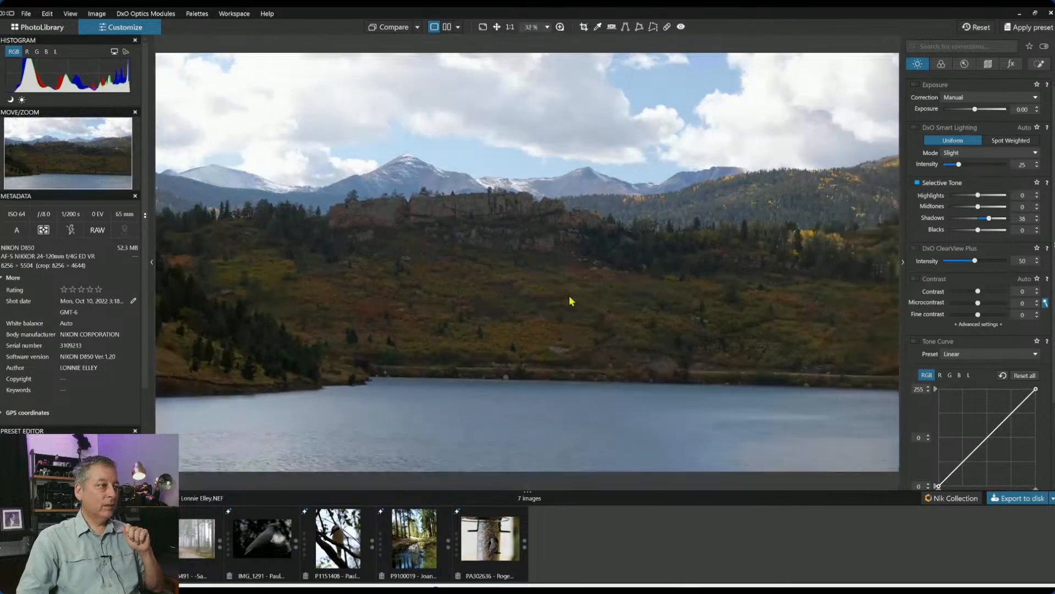
scroll(570, 300, down, 1)
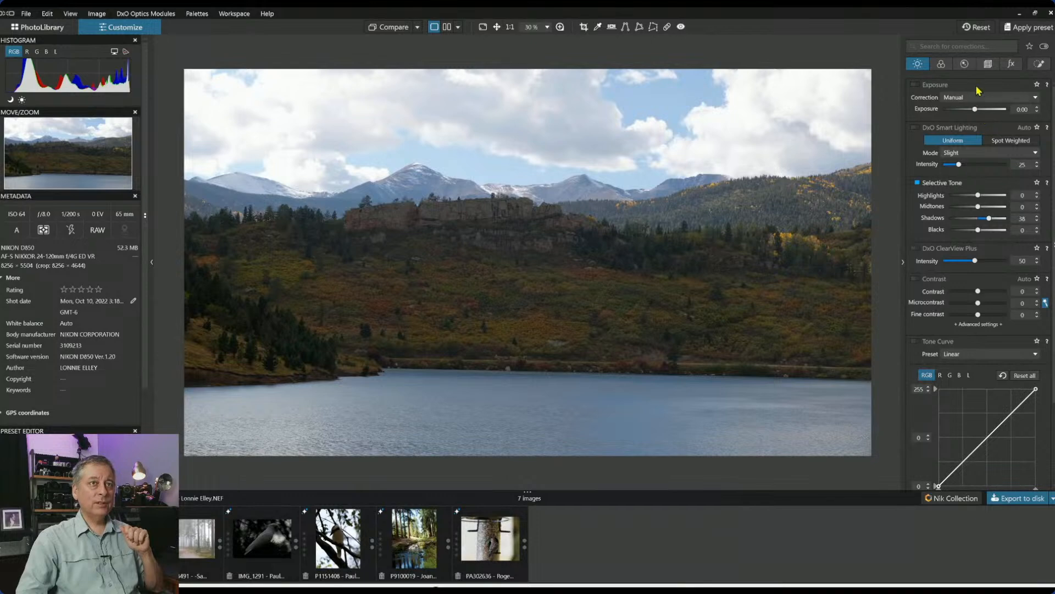
Level the shoreline by setting the Horizon correction to -0.50
click(988, 64)
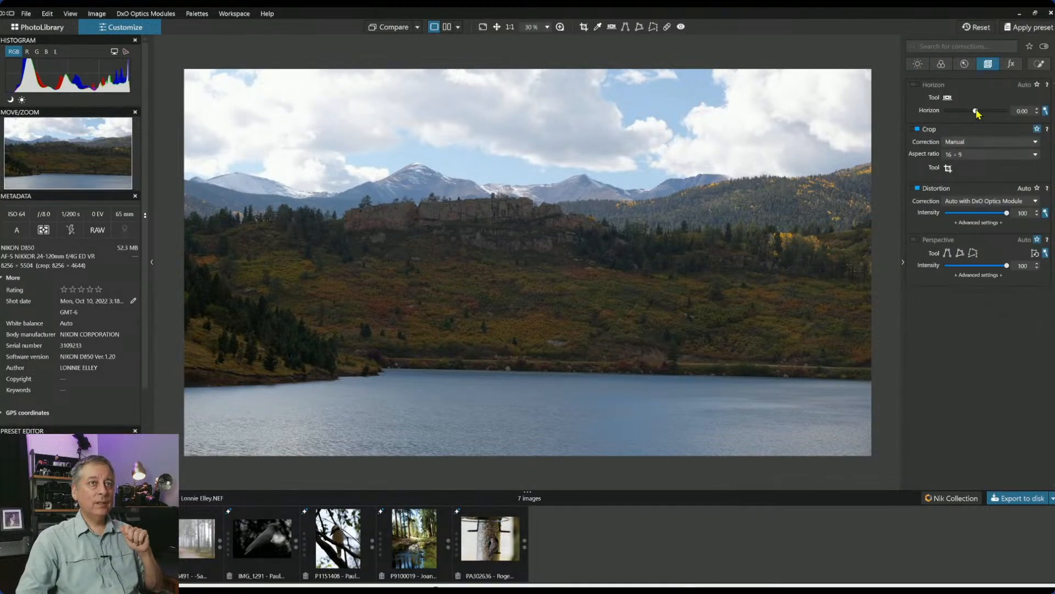
drag(977, 112, 976, 115)
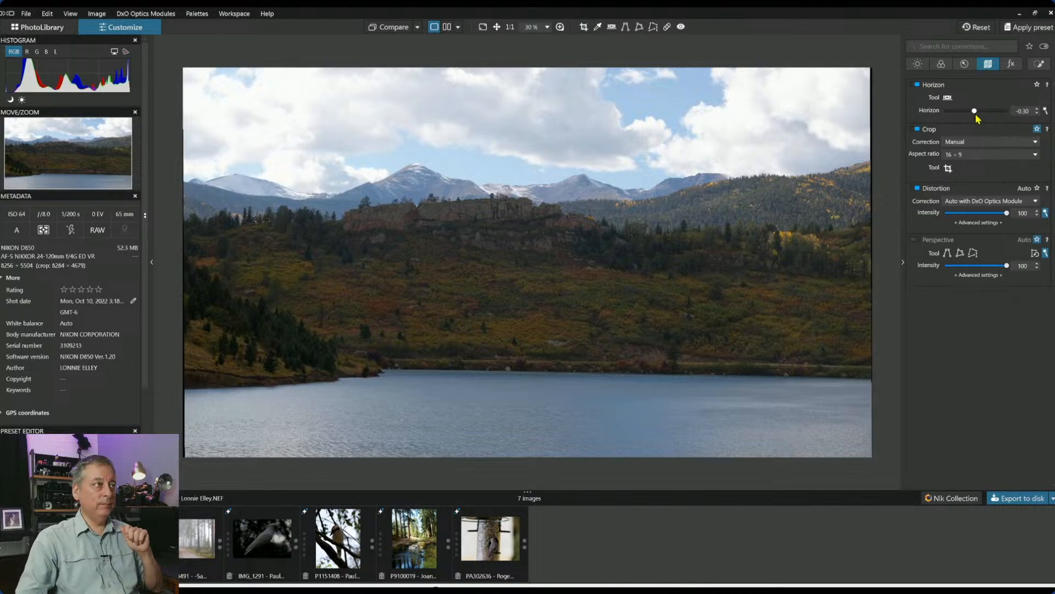
drag(975, 111, 973, 112)
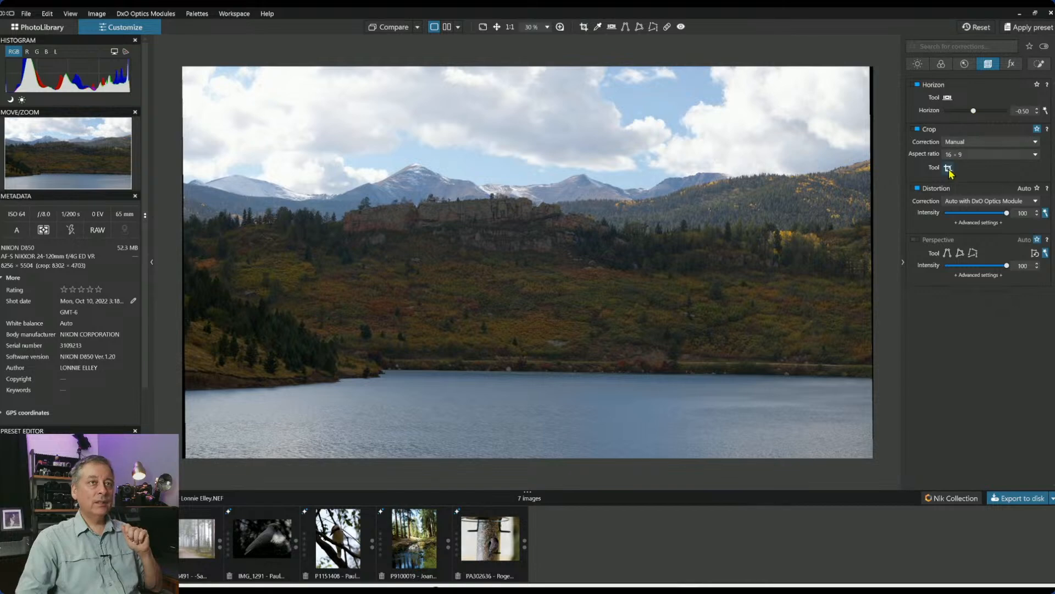
Tighten the 16 × 9 crop to about 8132 × 4574 px to exclude the black rotated edges, shifting it slightly up
click(948, 168)
drag(203, 231, 209, 232)
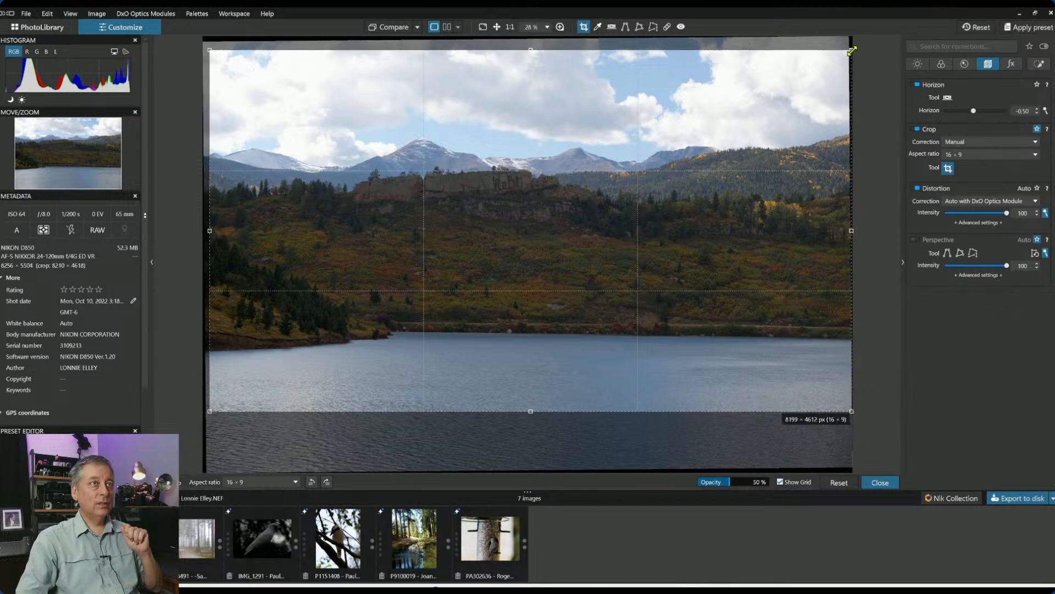
drag(852, 50, 846, 52)
drag(742, 151, 743, 142)
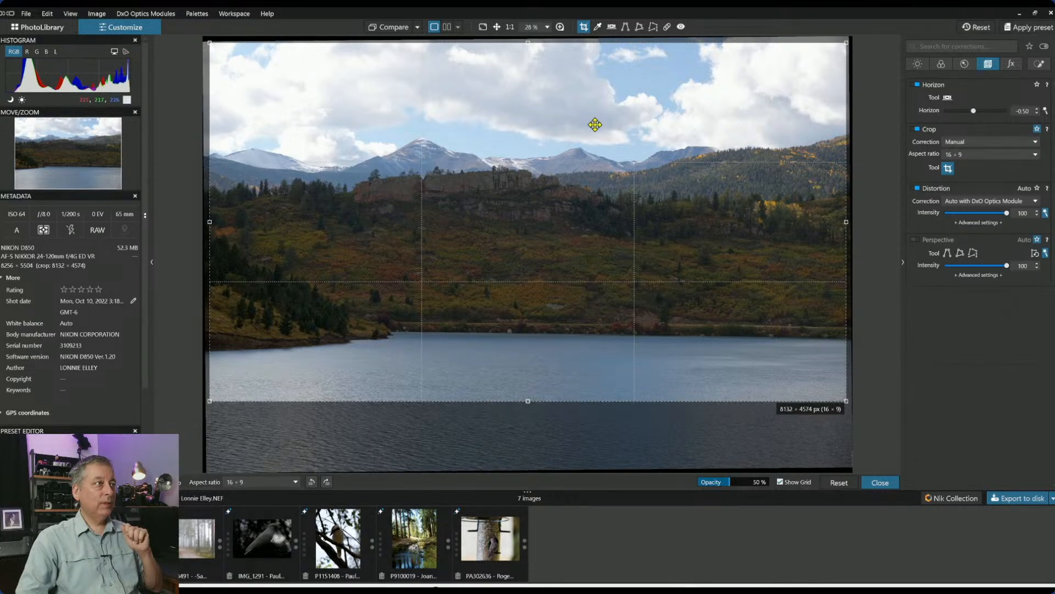
key(Return)
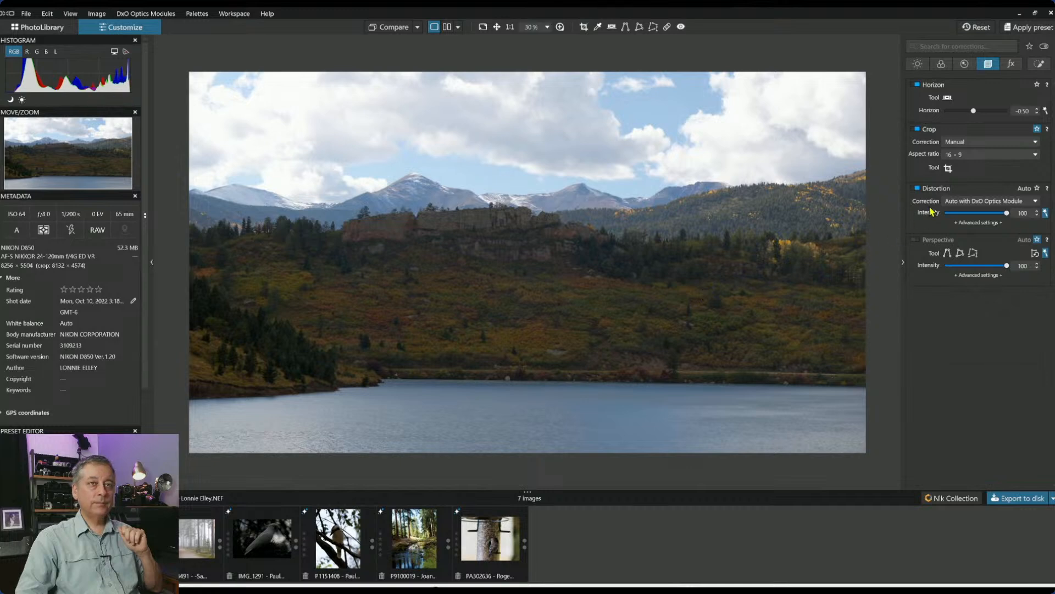
Reshape the crop into a 9 × 16 portrait frame of about 2370 × 4213 px over the central peaks
click(948, 167)
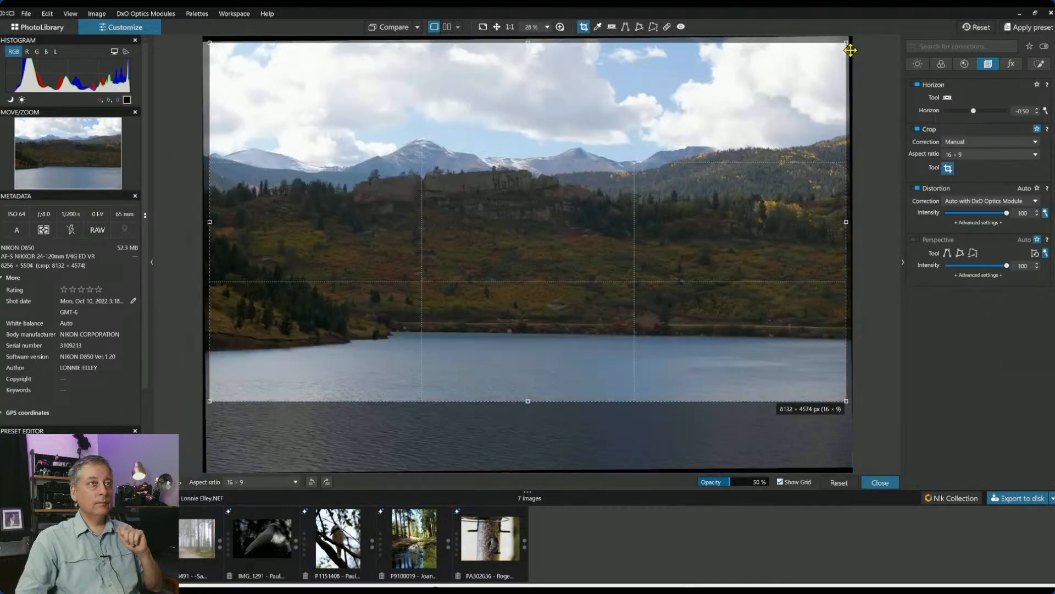
drag(846, 43, 495, 71)
drag(348, 172, 508, 169)
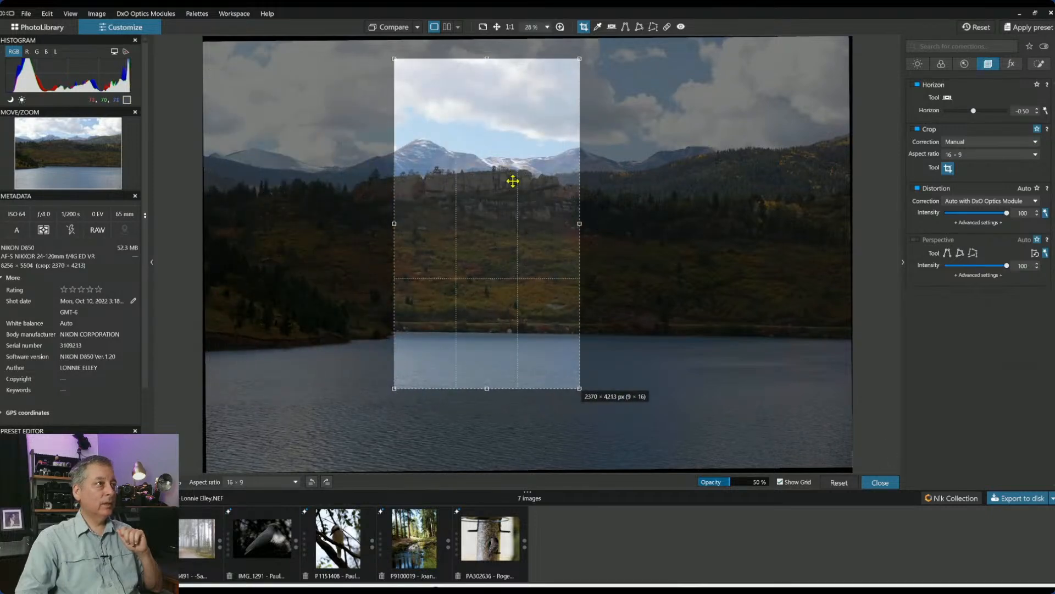
Change the portrait crop's aspect ratio to 5 × 4 and enlarge it to about 3832 × 4790 px over the peaks and lake
click(957, 154)
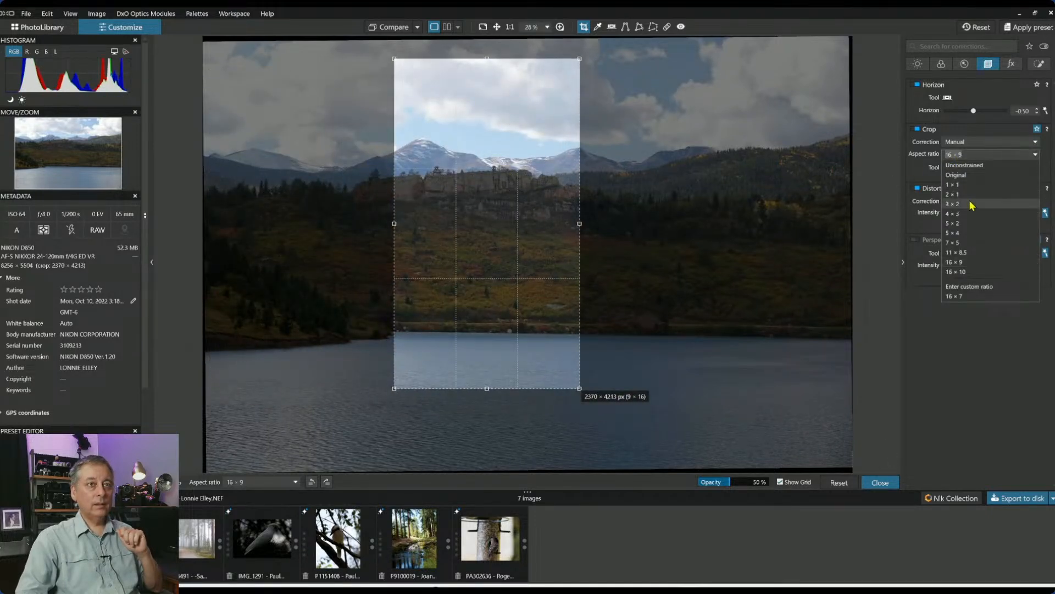
click(968, 234)
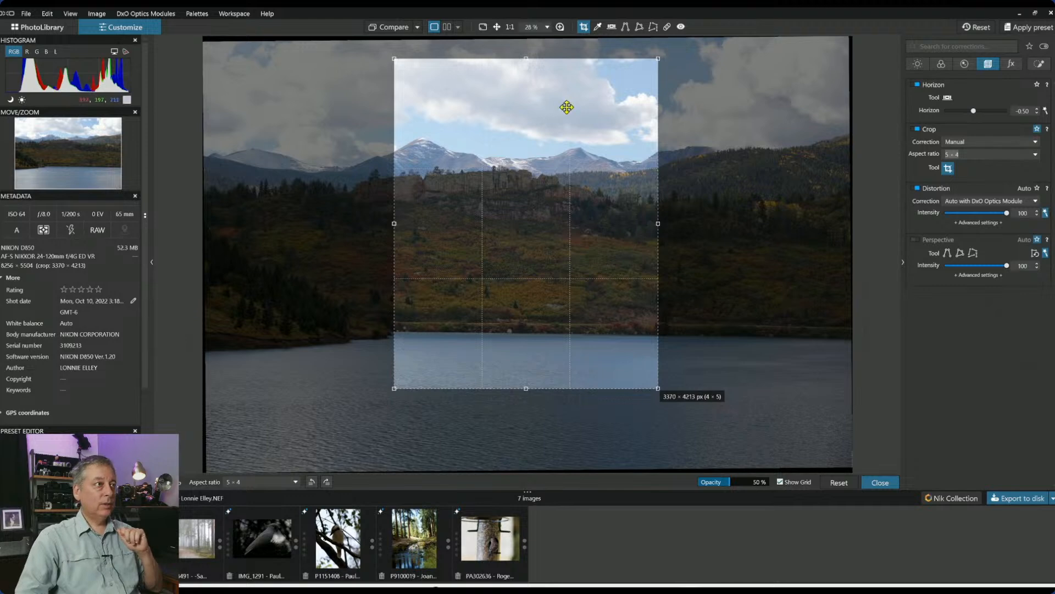
drag(526, 55, 526, 43)
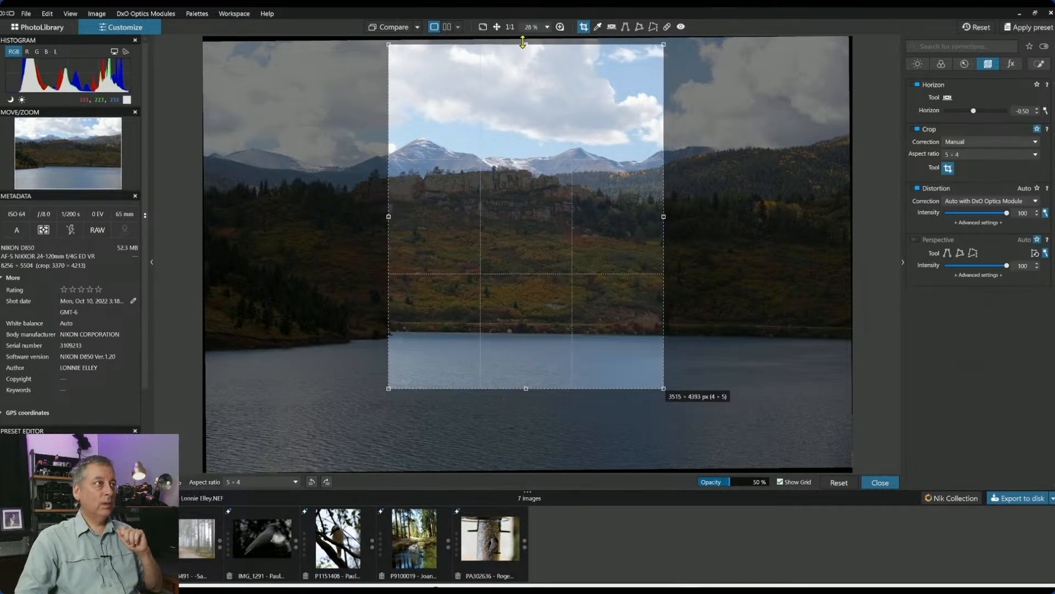
mouse_move(528, 136)
mouse_down()
mouse_move(325, 144)
mouse_move(702, 146)
mouse_move(371, 151)
mouse_move(473, 159)
mouse_move(690, 144)
mouse_move(561, 150)
mouse_move(522, 132)
mouse_up()
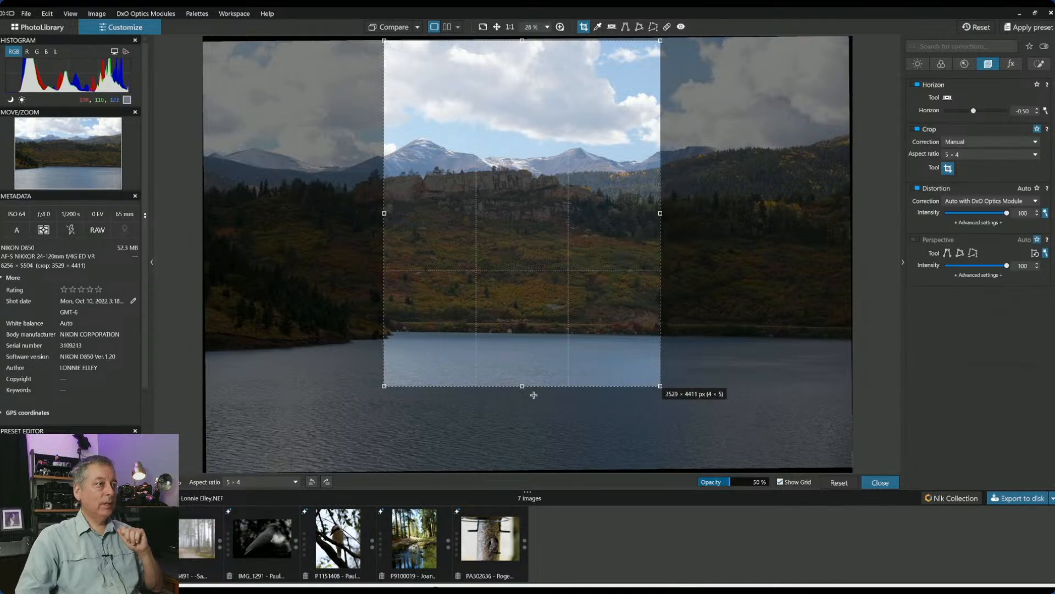
drag(522, 387, 522, 415)
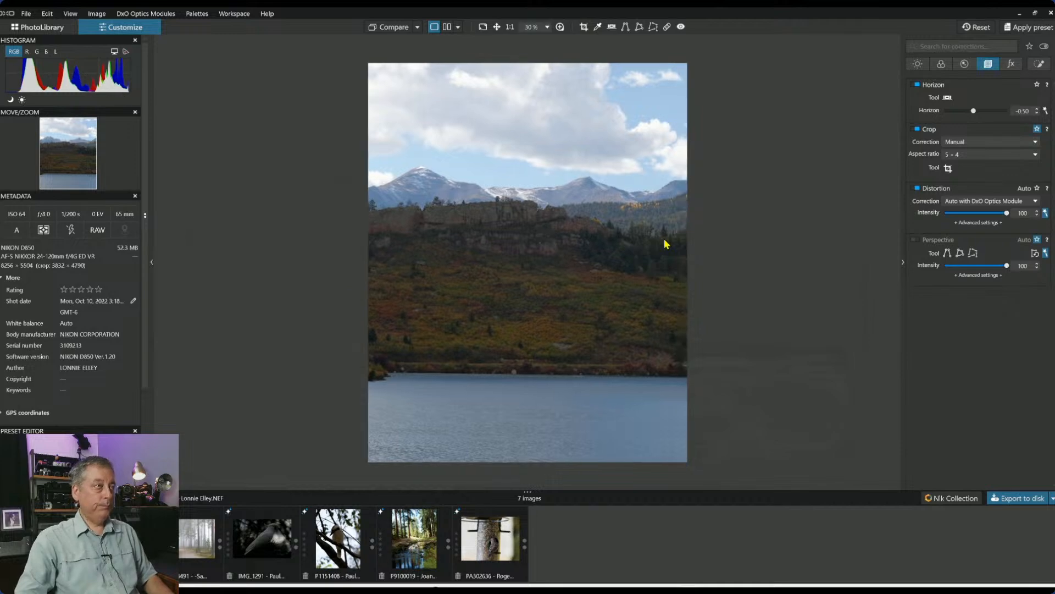
Undo the portrait crop changes to restore the 16 × 9 landscape crop
key(ctrl+z)
key(ctrl+z)
key(ctrl+z)
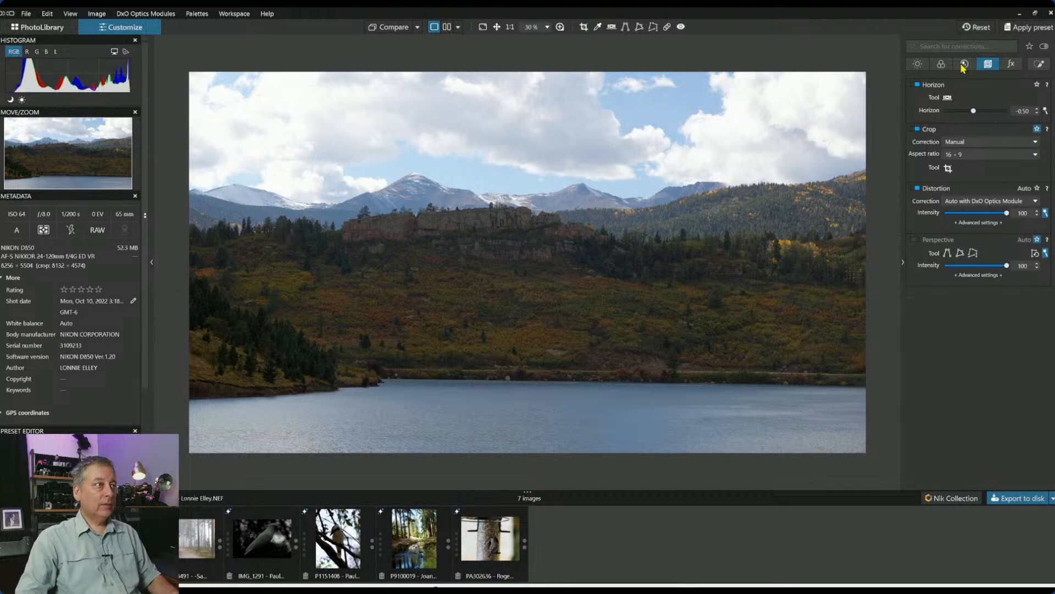
Add a control line mask over the sky with ClearView Plus intensity 56 and Microcontrast 47
click(1038, 64)
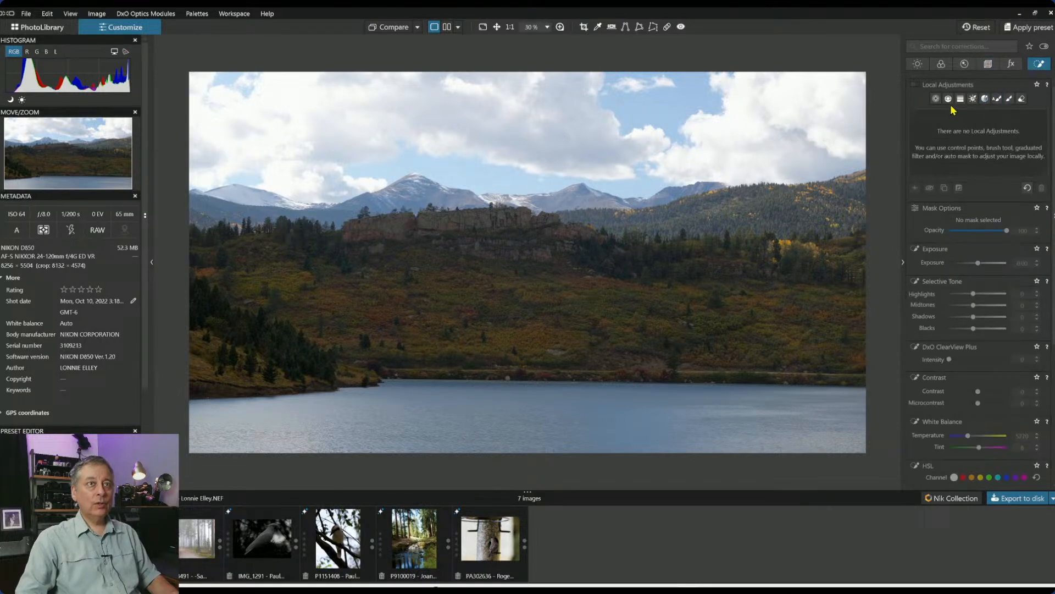
drag(531, 184, 533, 206)
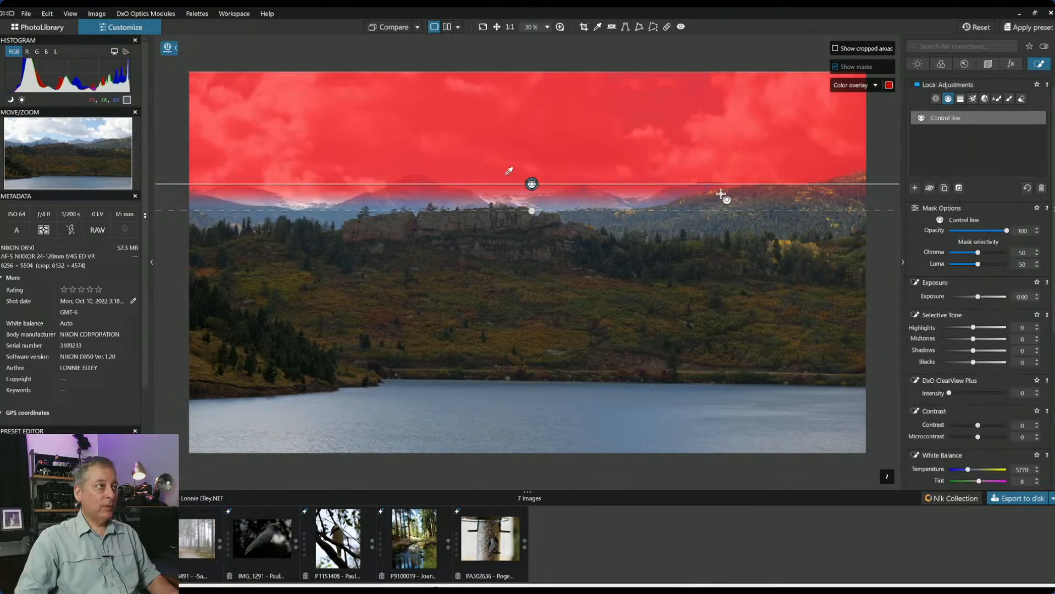
click(988, 392)
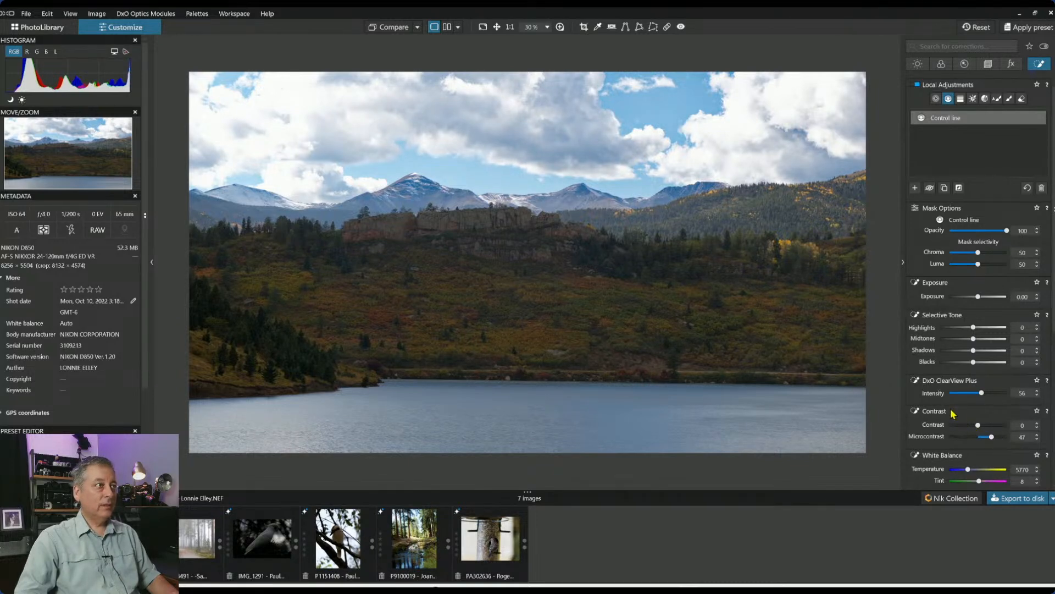
Raise the sky control line slightly and add a second control line mask covering the hillside and lake
mouse_move(532, 184)
drag(532, 184, 530, 170)
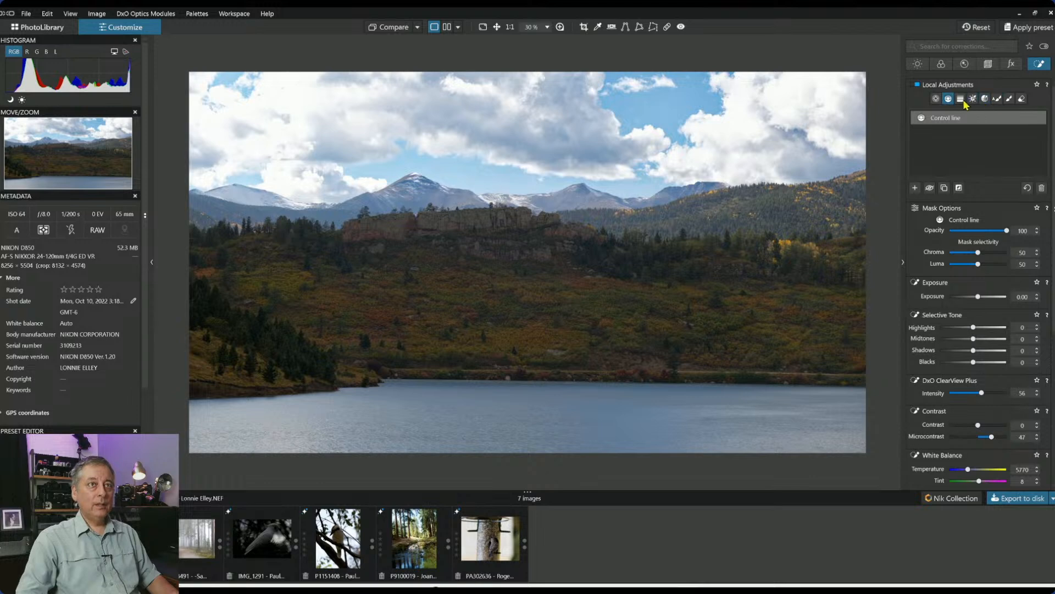
click(915, 189)
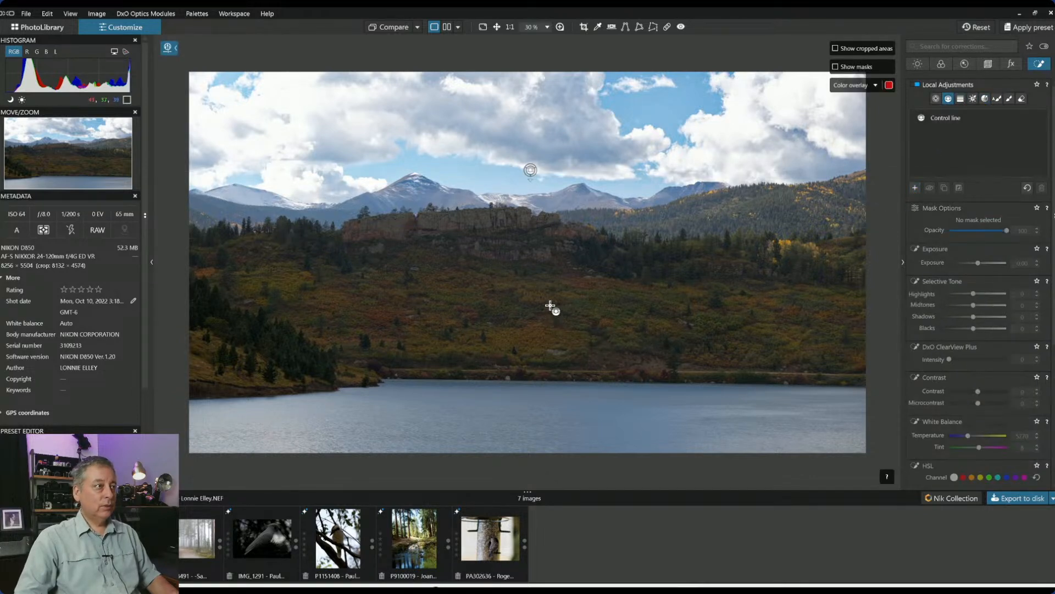
drag(548, 288, 548, 209)
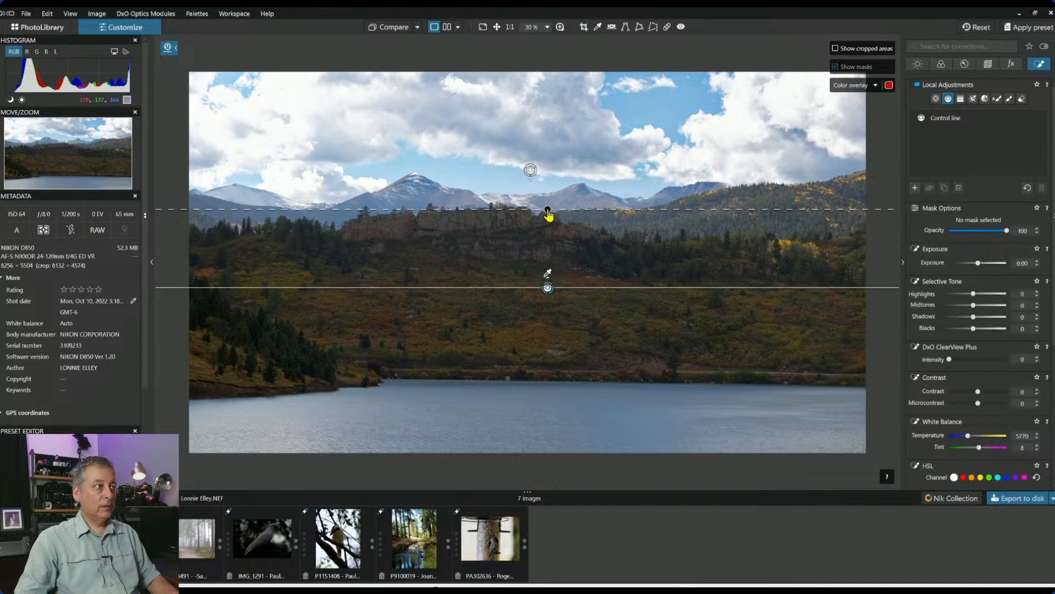
key(m)
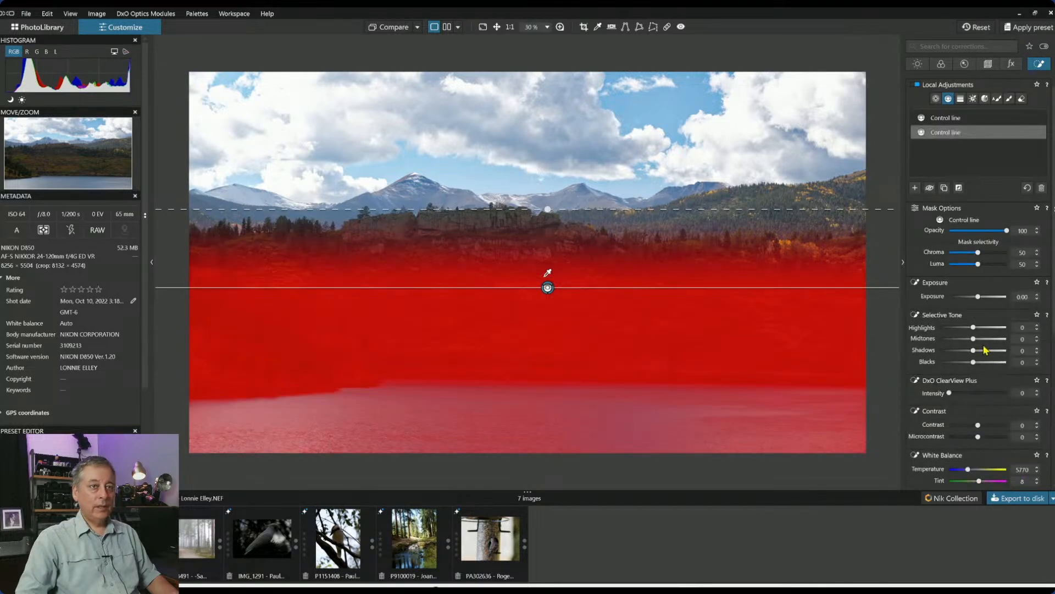
Set the land mask's Shadows to 28 and Highlights to 92, and move its control line up toward the cliff
click(988, 352)
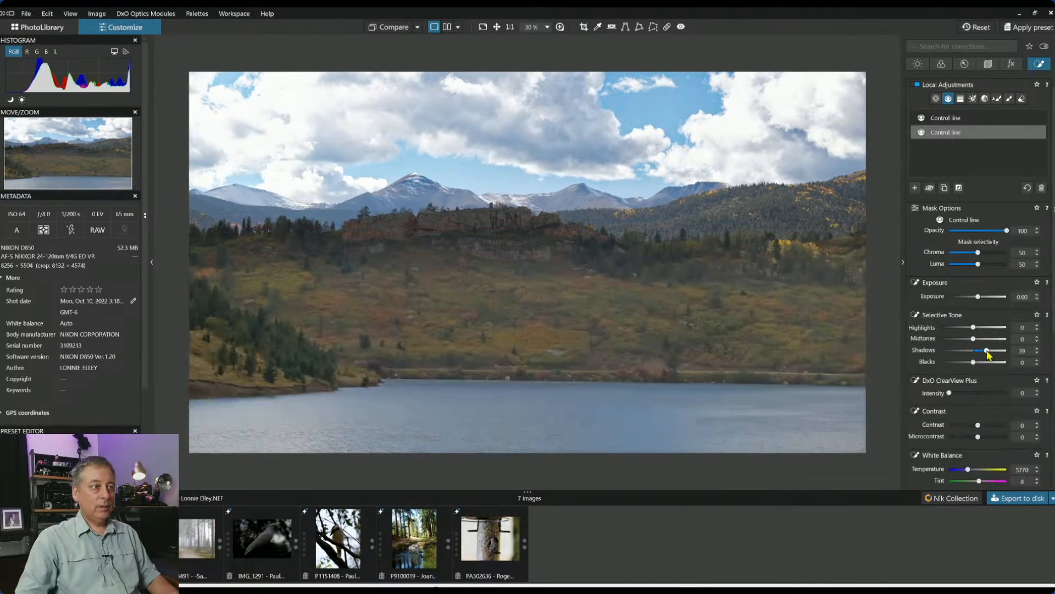
drag(987, 352, 983, 351)
drag(550, 292, 548, 268)
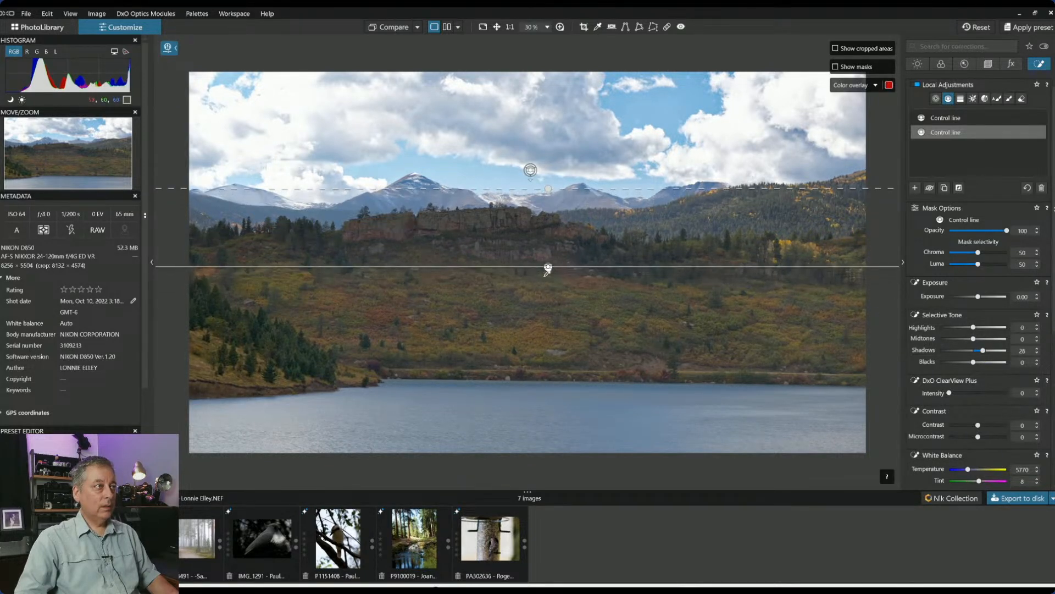
click(1004, 327)
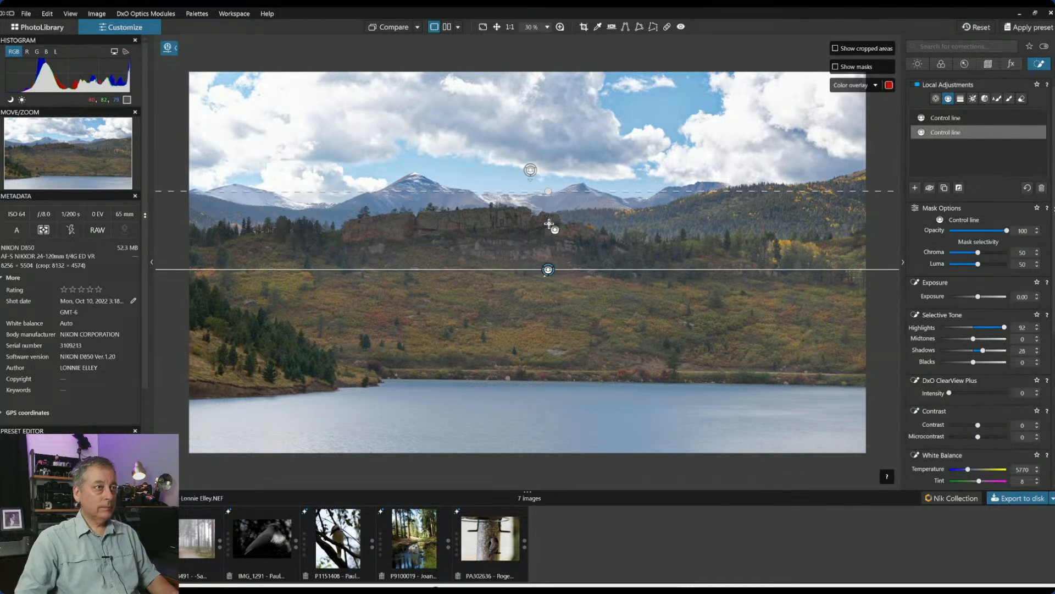
Set the land mask's ClearView Plus intensity to 48, Microcontrast to 13, white balance Temperature to 6470 and Tint to 3
click(983, 393)
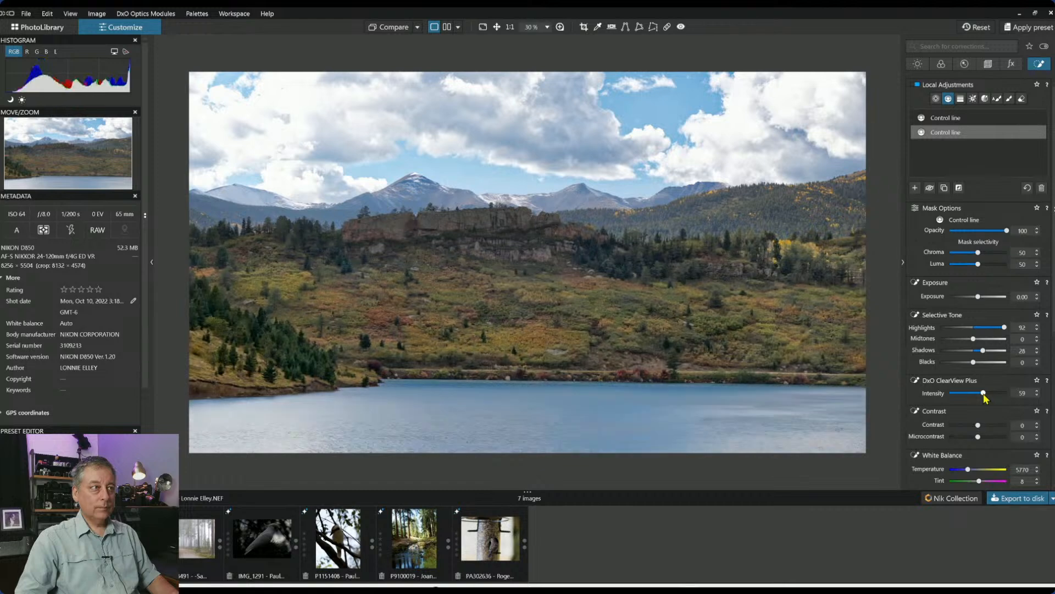
drag(984, 394, 977, 393)
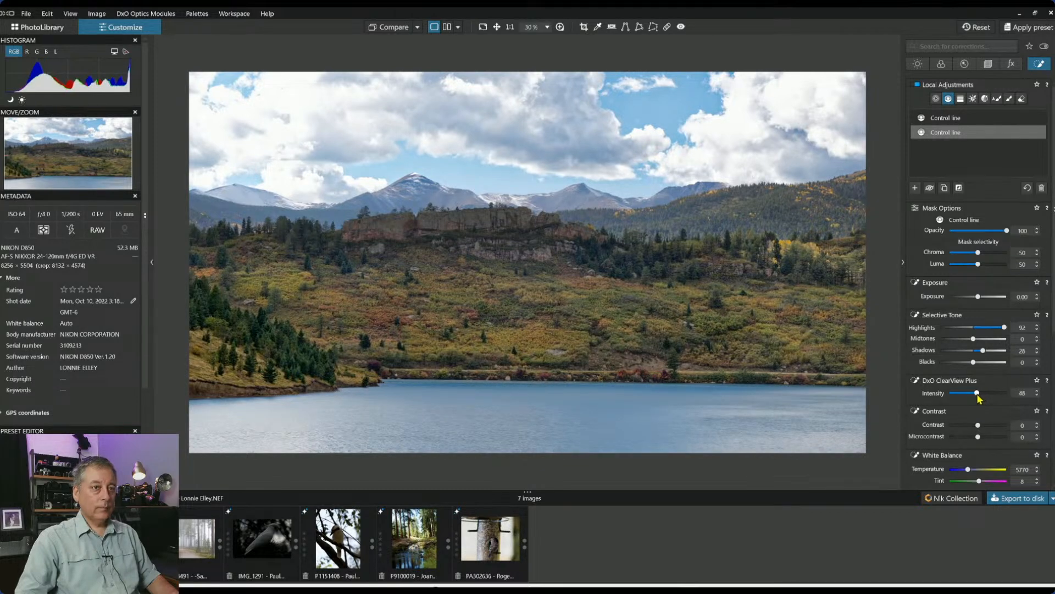
click(995, 437)
drag(985, 440, 982, 439)
scroll(965, 382, down, 3)
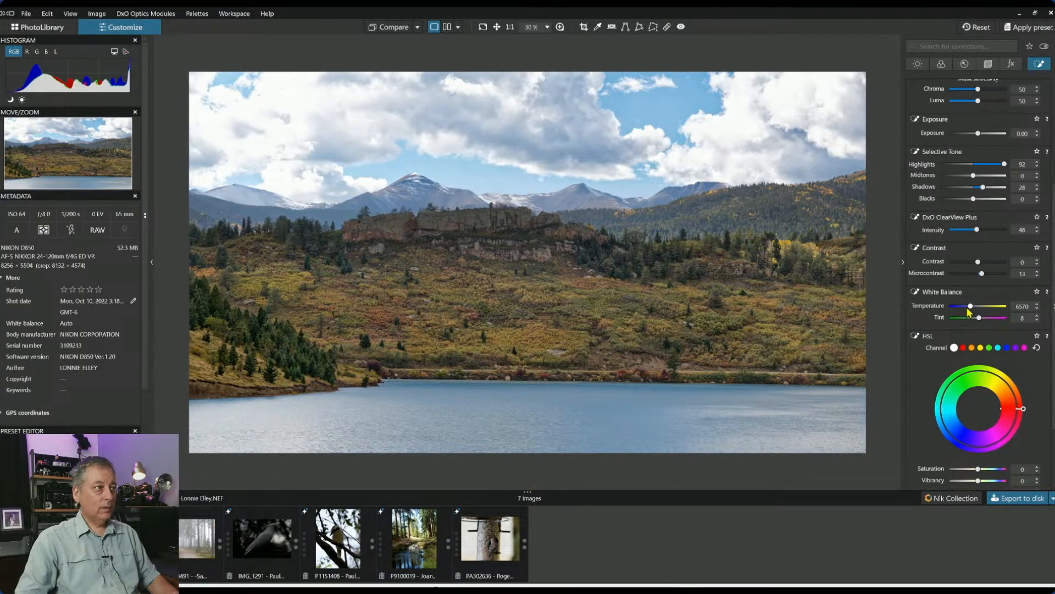
drag(969, 312, 980, 319)
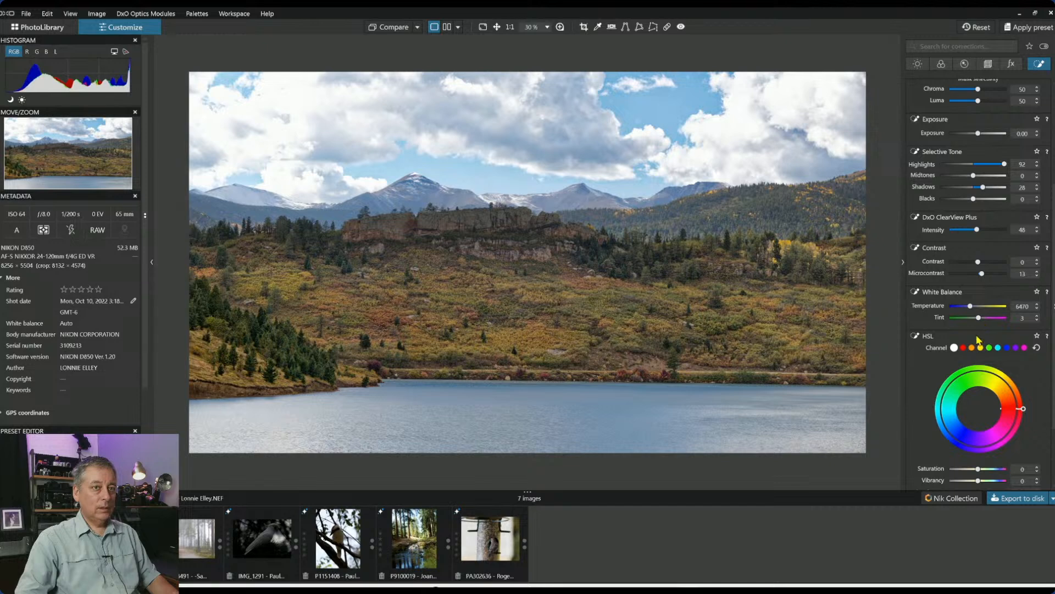
In the land mask's HSL settings, raise red Saturation to 45 and yellow Luminance to about 17
click(963, 348)
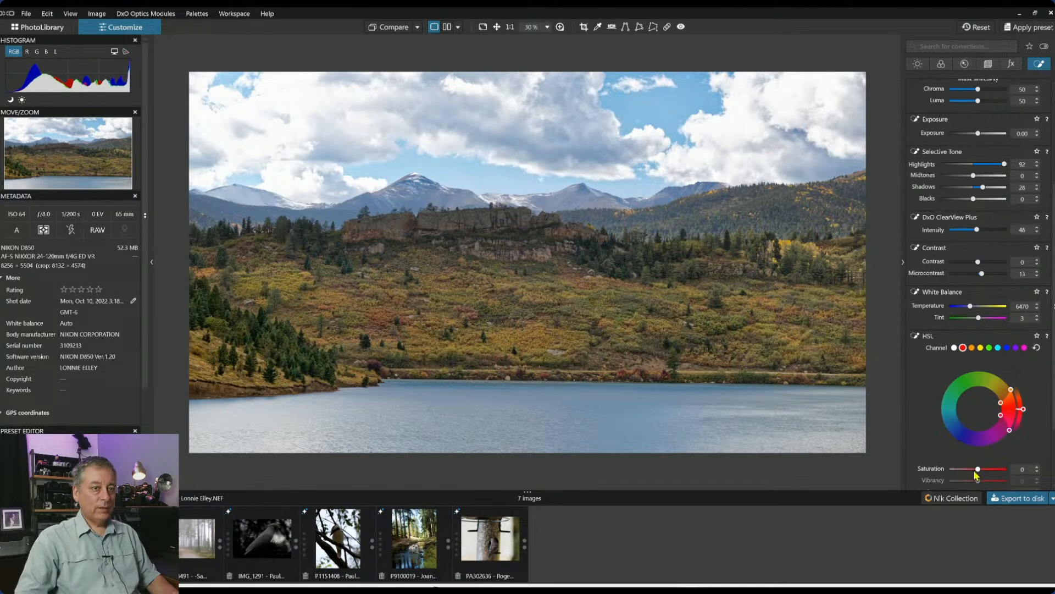
drag(984, 471, 991, 470)
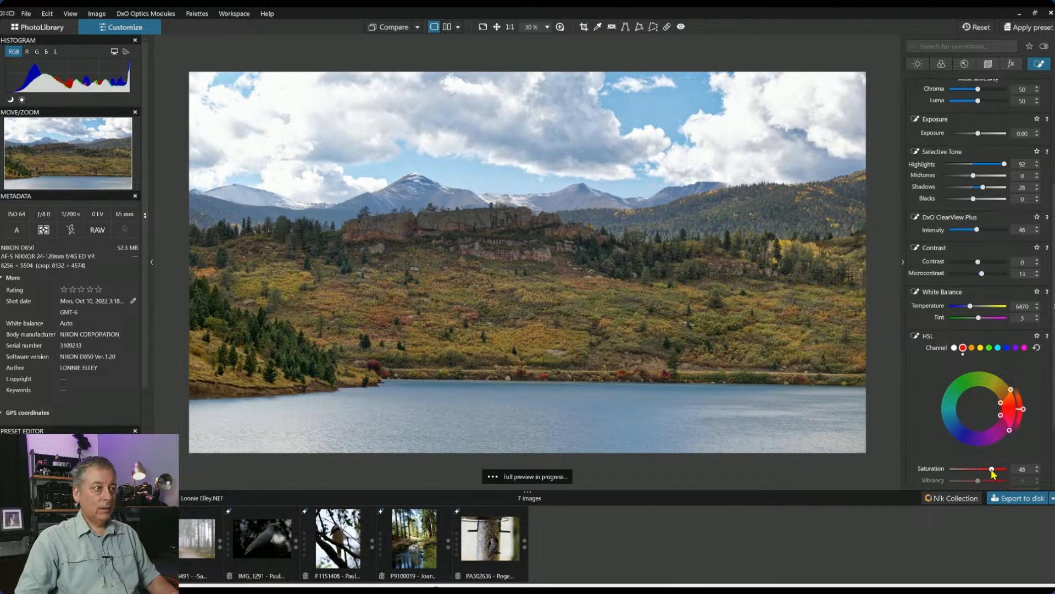
scroll(991, 470, down, 1)
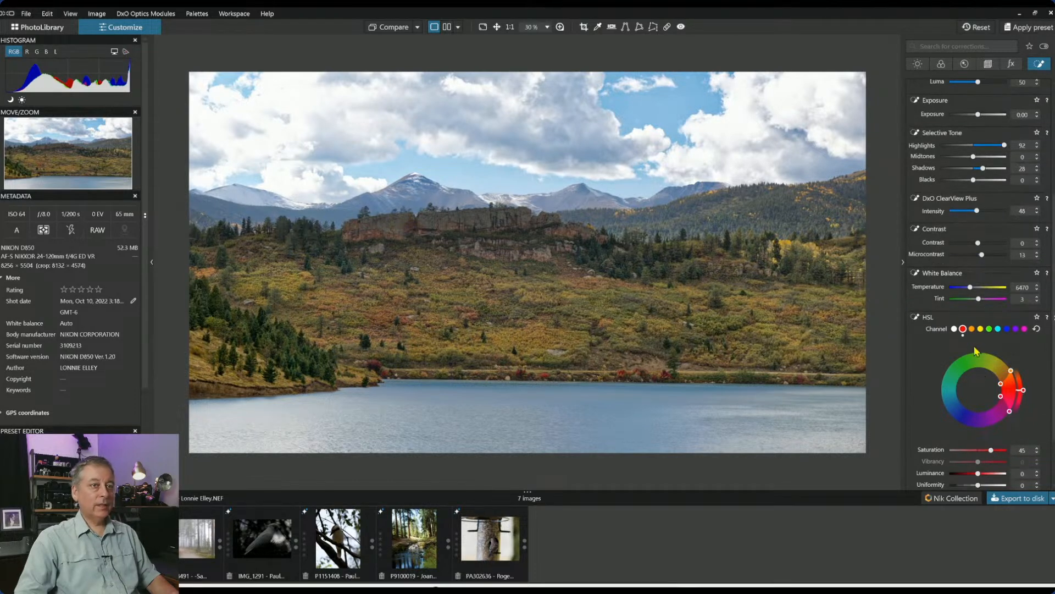
click(980, 329)
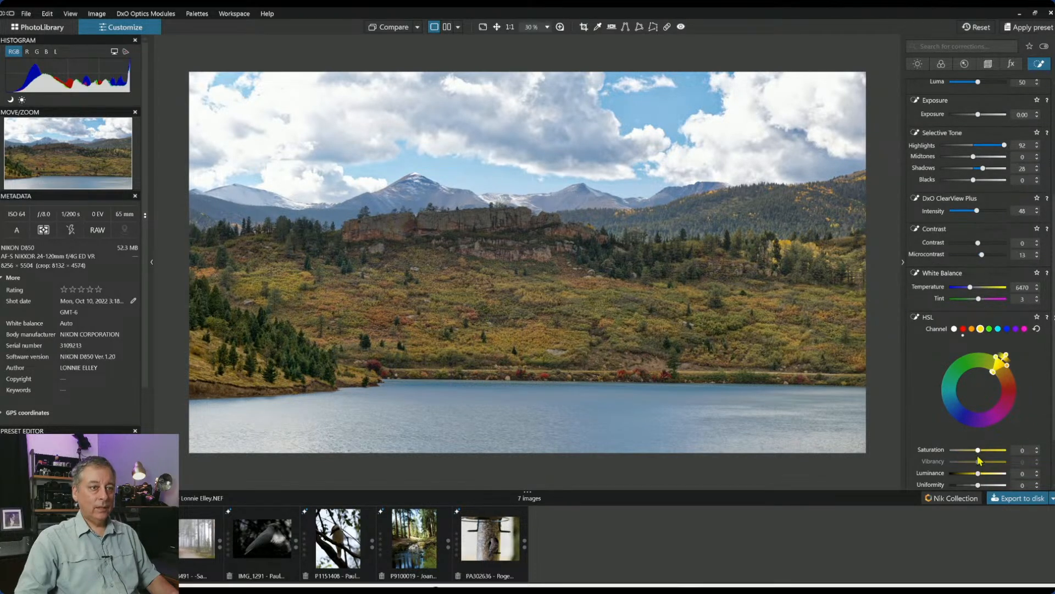
drag(983, 476, 986, 478)
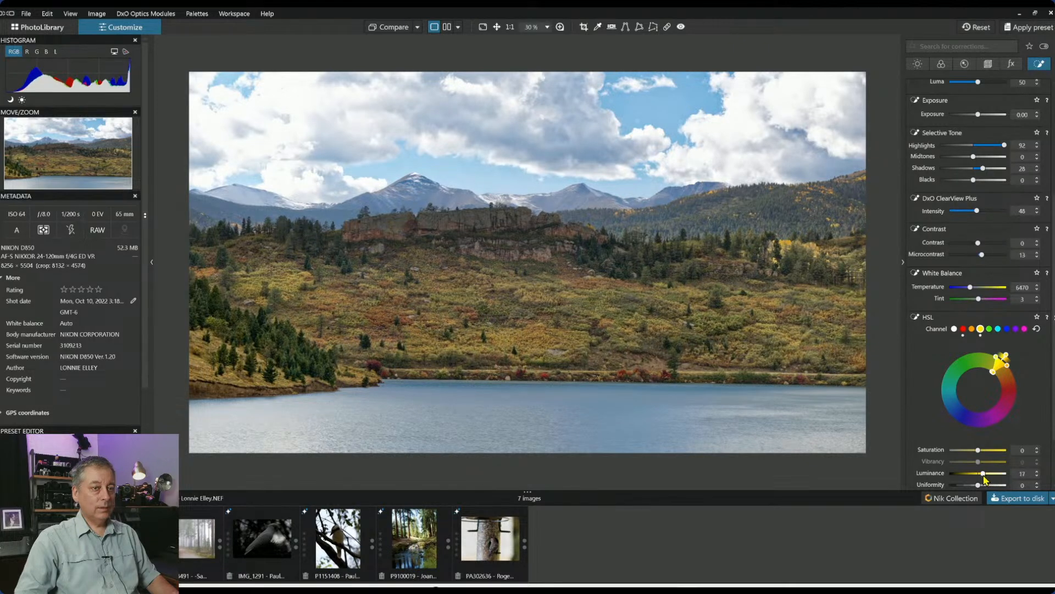
Set the land mask's Exposure to -0.10 and move its control line up to the cliff with a narrower gradient
scroll(969, 283, up, 2)
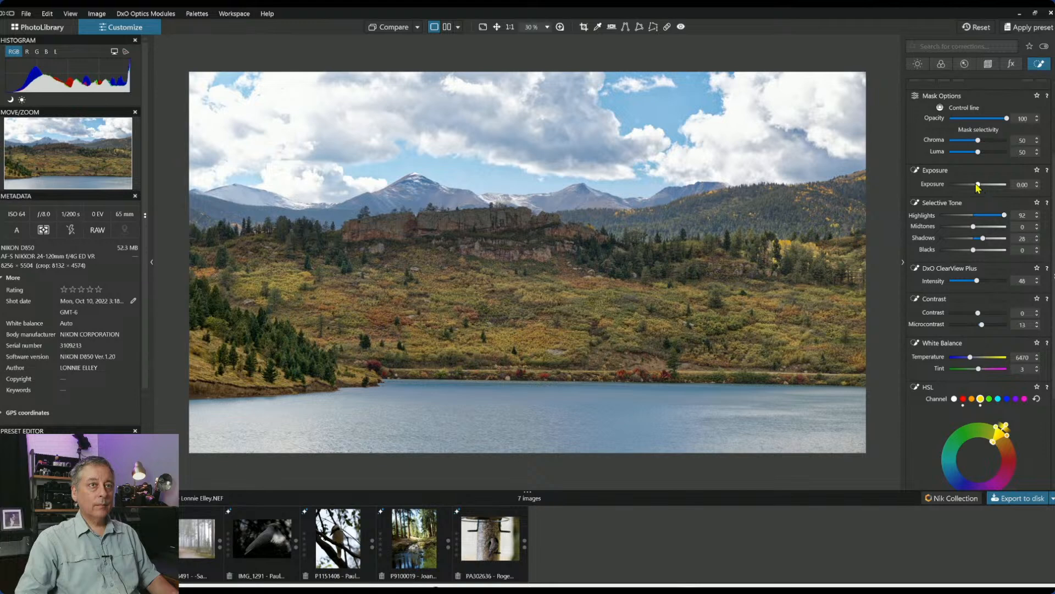
drag(978, 186, 977, 186)
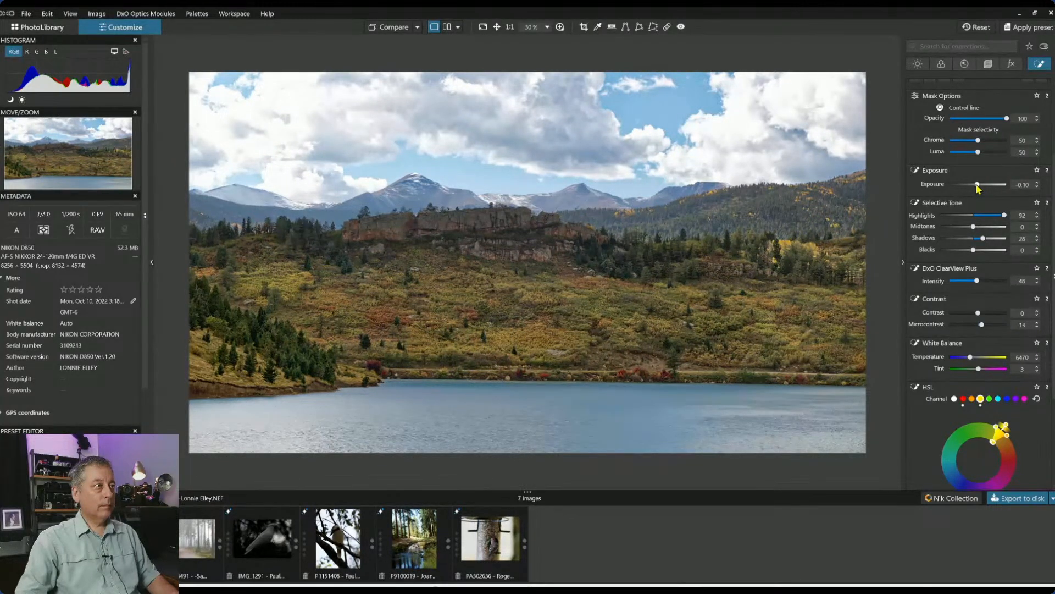
mouse_move(889, 222)
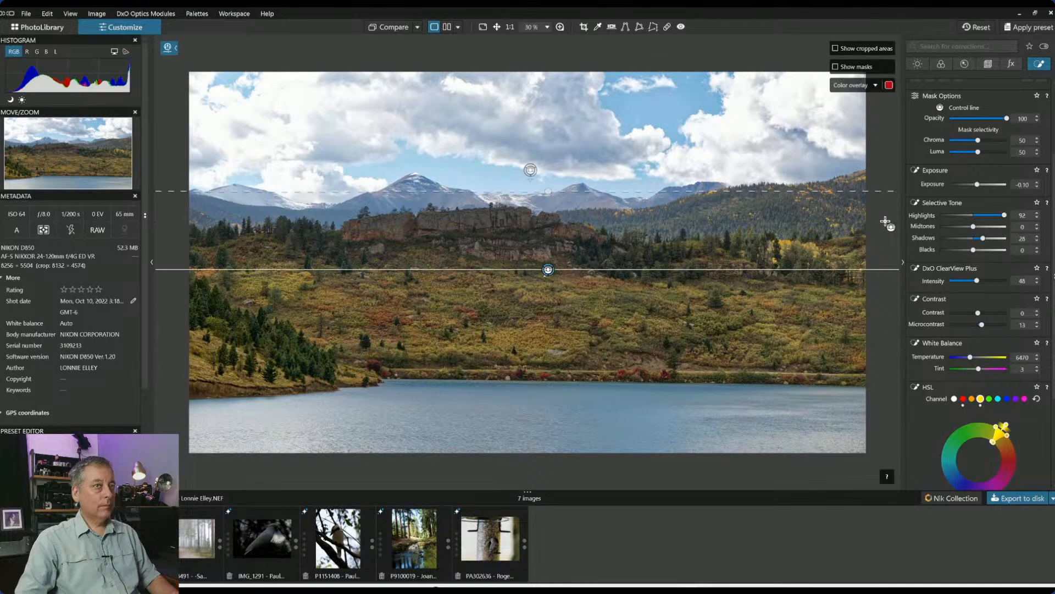
drag(549, 275, 547, 236)
drag(547, 162, 547, 189)
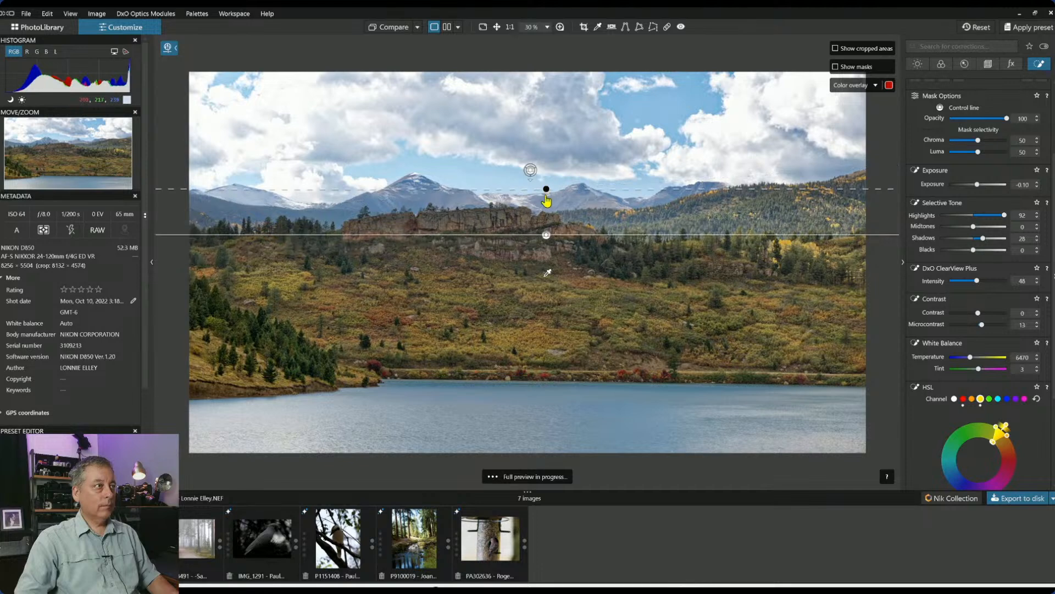
drag(546, 235, 544, 229)
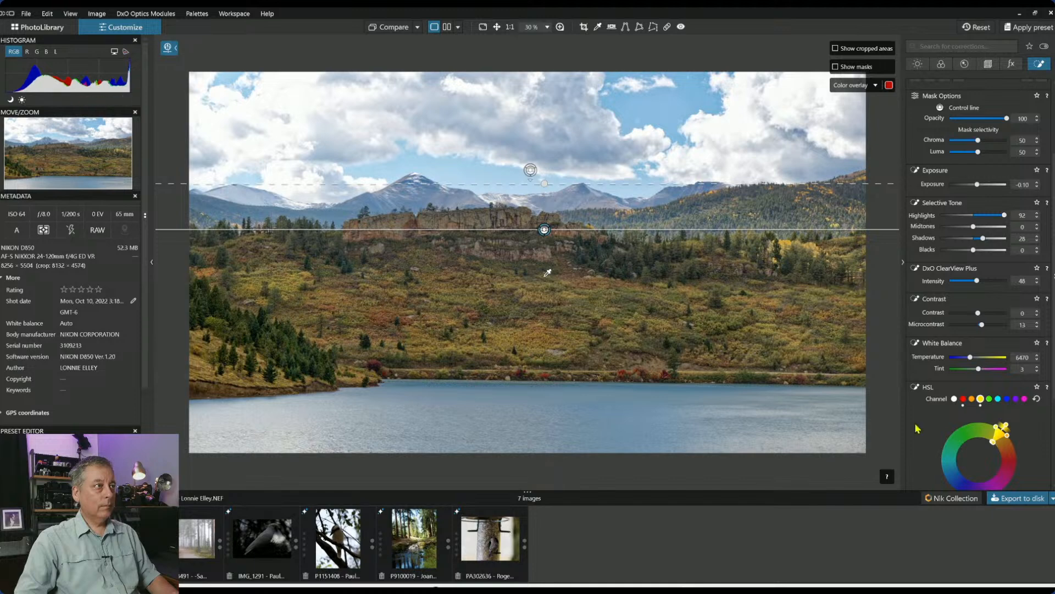
scroll(973, 113, up, 3)
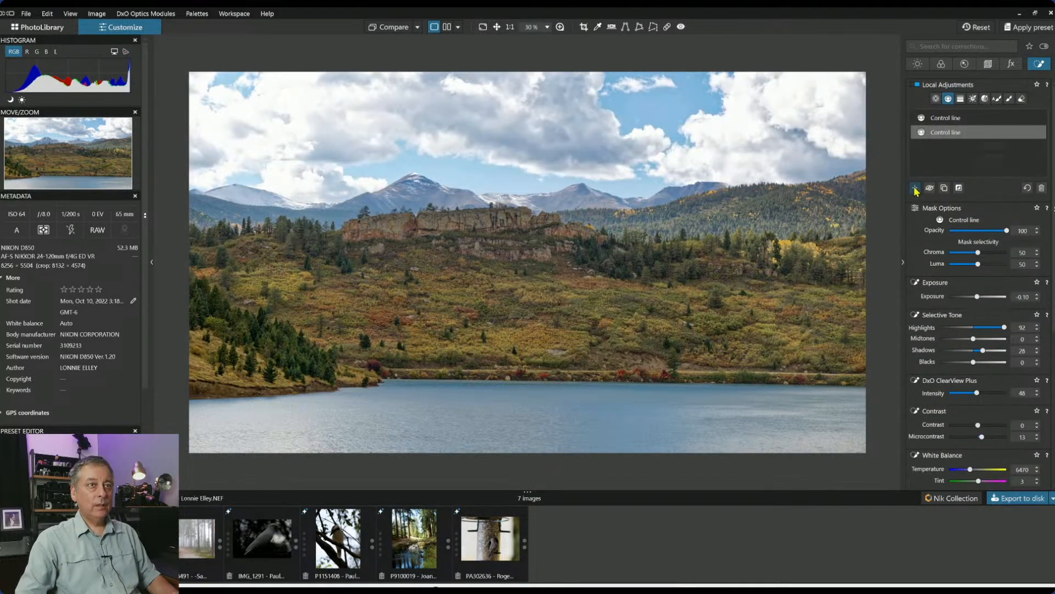
click(916, 181)
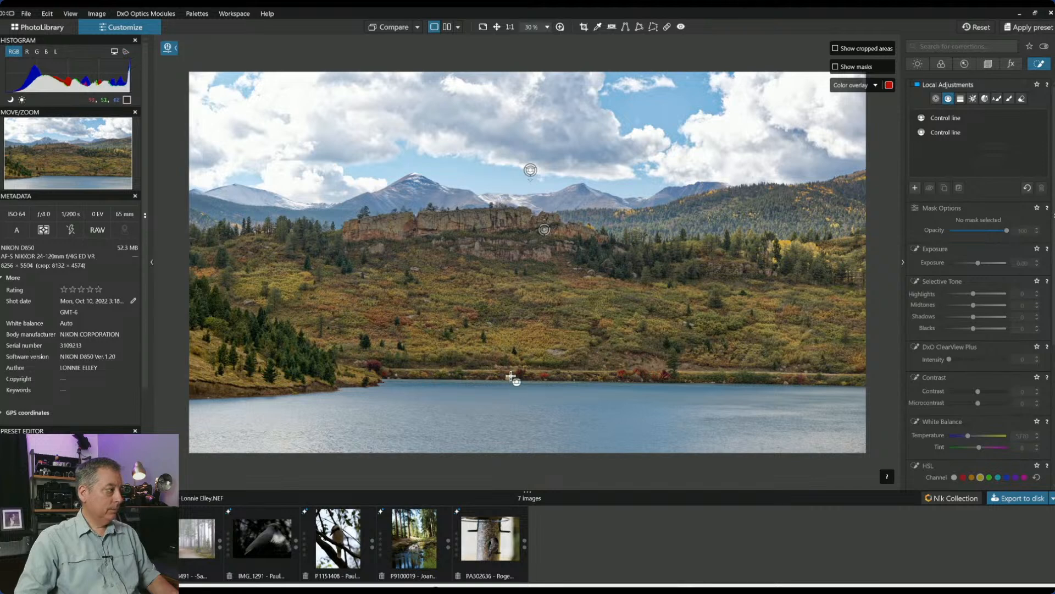
drag(511, 385, 511, 363)
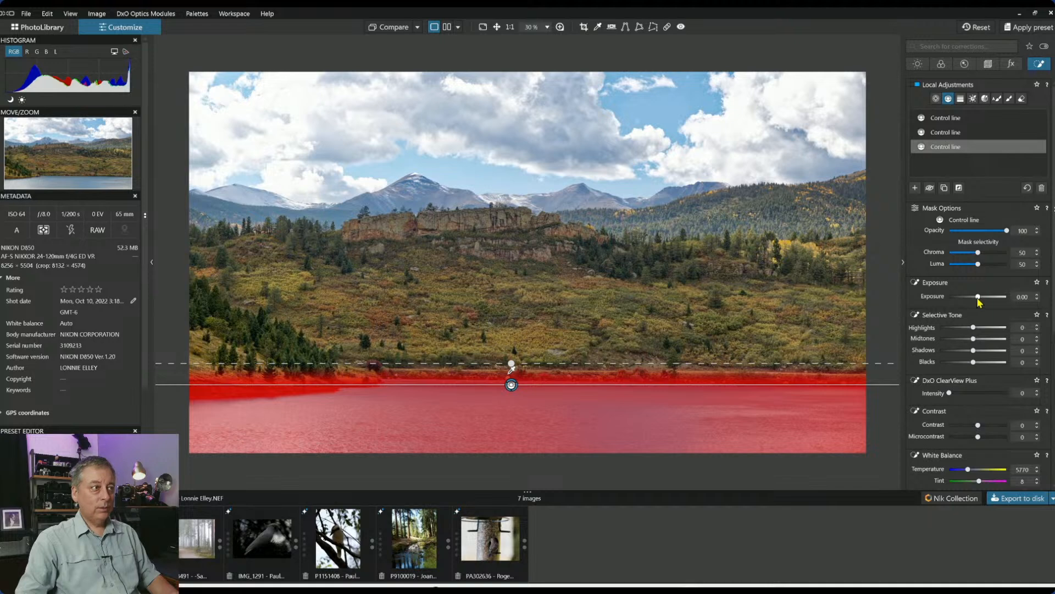
key(Delete)
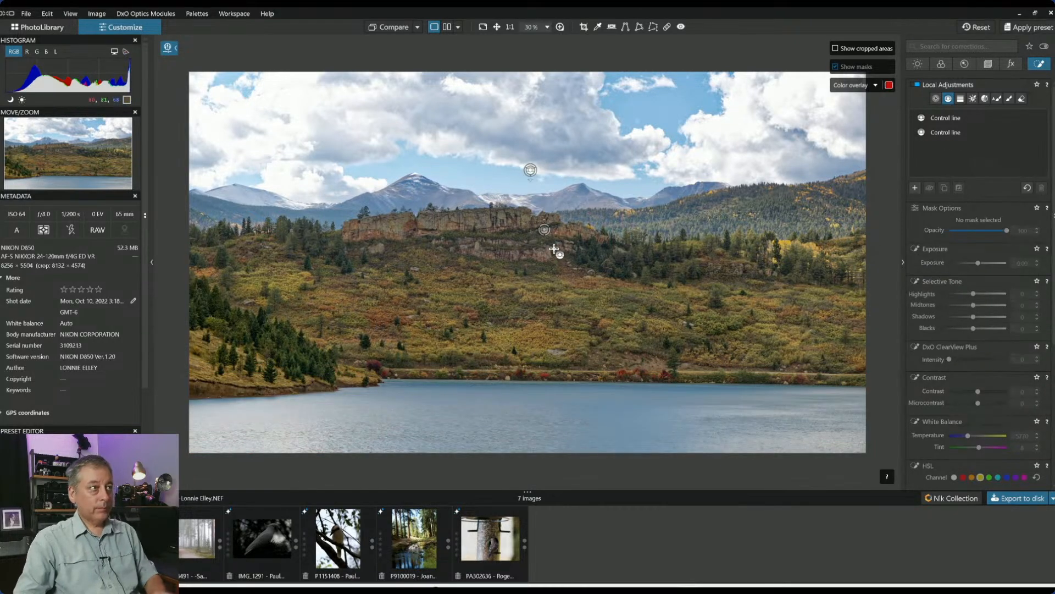
Subtract the lake from the land mask with a negative control line along the shoreline
click(544, 229)
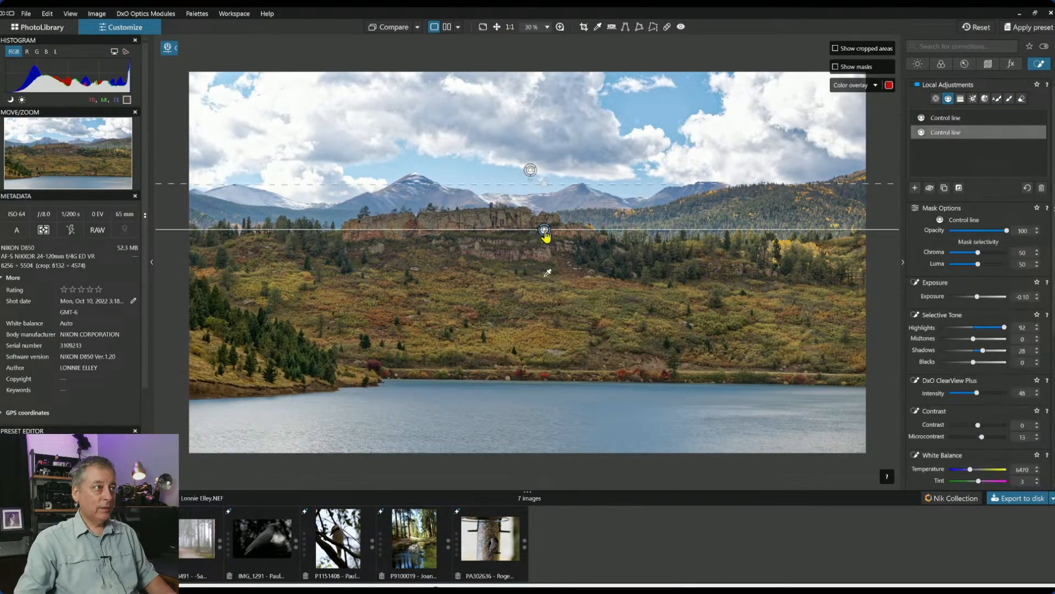
alt+click(551, 379)
drag(552, 379, 552, 367)
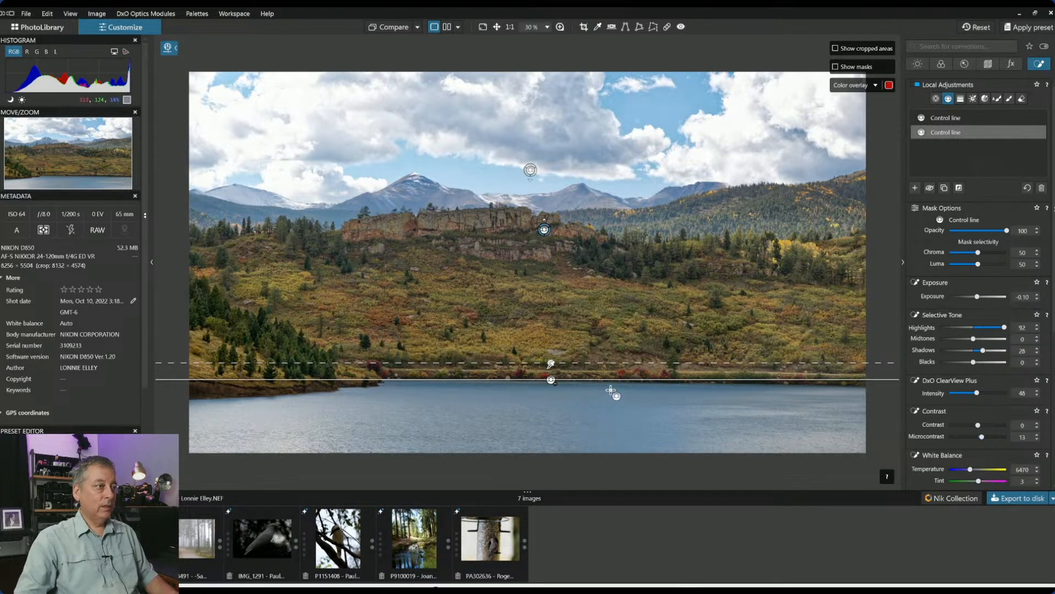
Add a separate control line mask over the lake with a short gradient at the shoreline and display its coverage
click(916, 187)
drag(543, 392, 543, 362)
key(m)
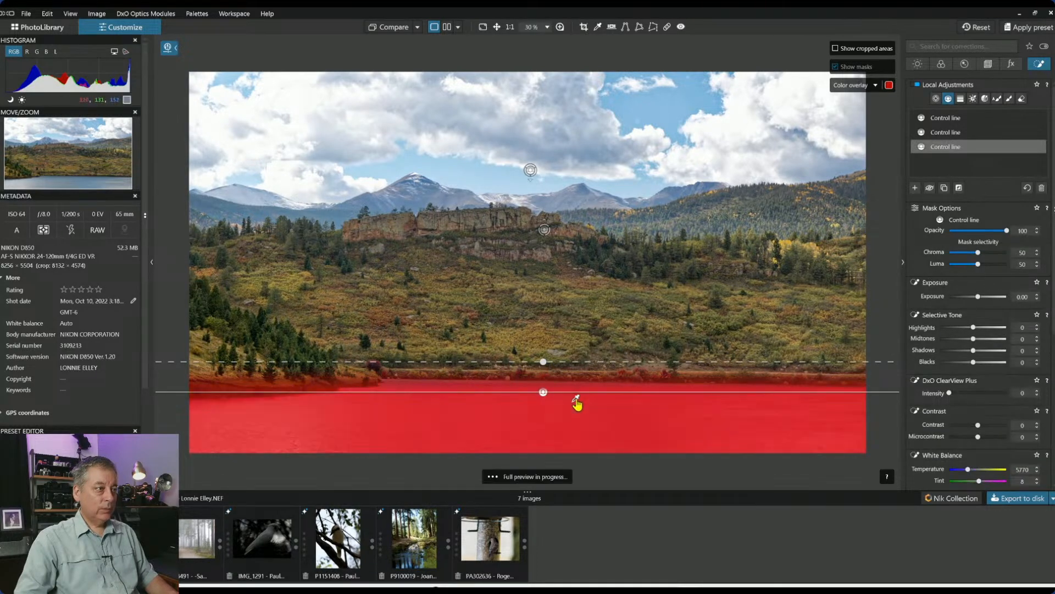
Set the lake mask's ClearView Plus intensity to 69, Blacks to -18, Contrast to 15 and Microcontrast to -36
click(1000, 393)
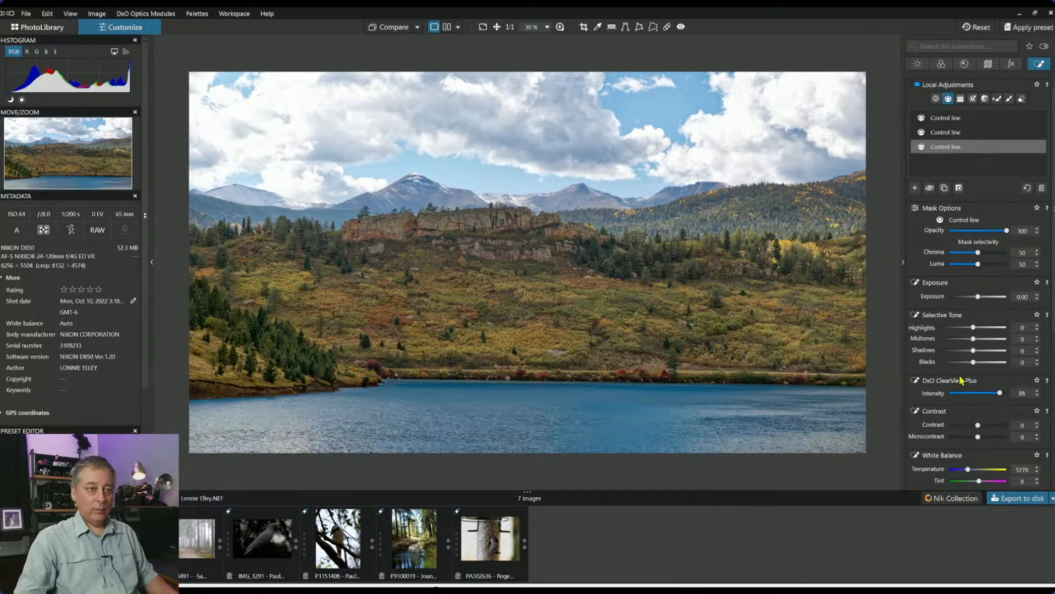
drag(960, 363, 989, 393)
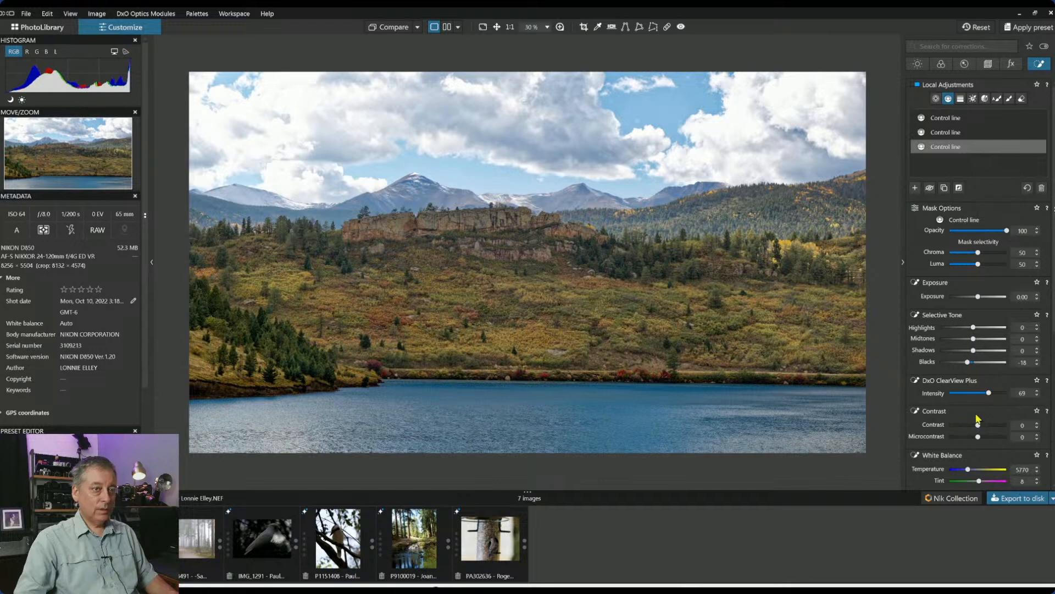
mouse_move(979, 437)
mouse_down()
mouse_move(952, 437)
mouse_move(1000, 428)
mouse_move(980, 428)
mouse_up()
scroll(956, 455, down, 2)
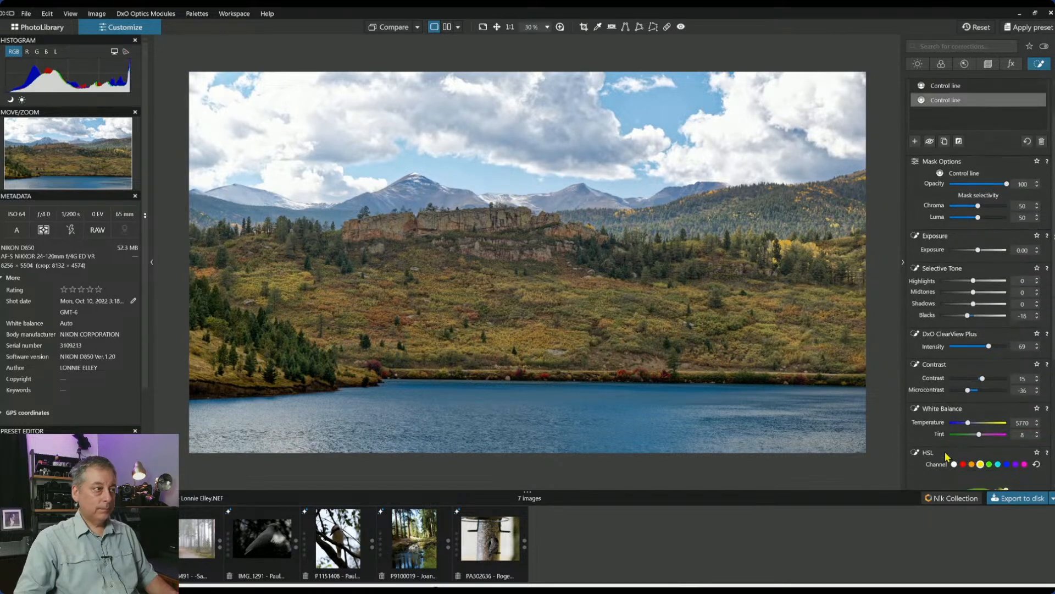
Level the photo by setting the Horizon correction to -0.90
click(988, 63)
drag(974, 111, 970, 111)
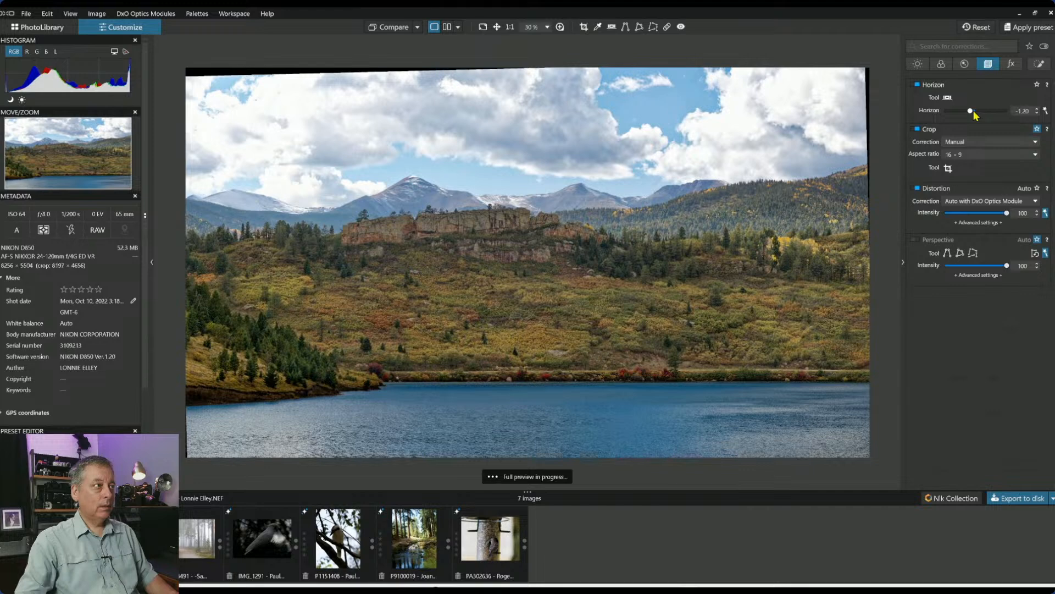
scroll(973, 112, up, 1)
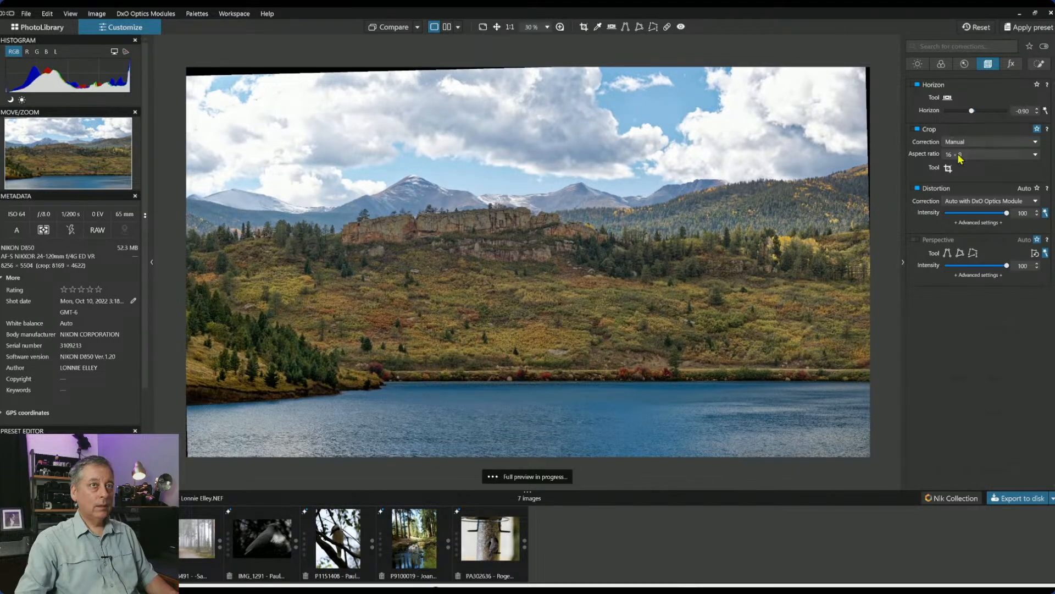
Tighten the 16:9 crop to 8108 × 4561 px so it excludes the black edge above the sky
click(948, 168)
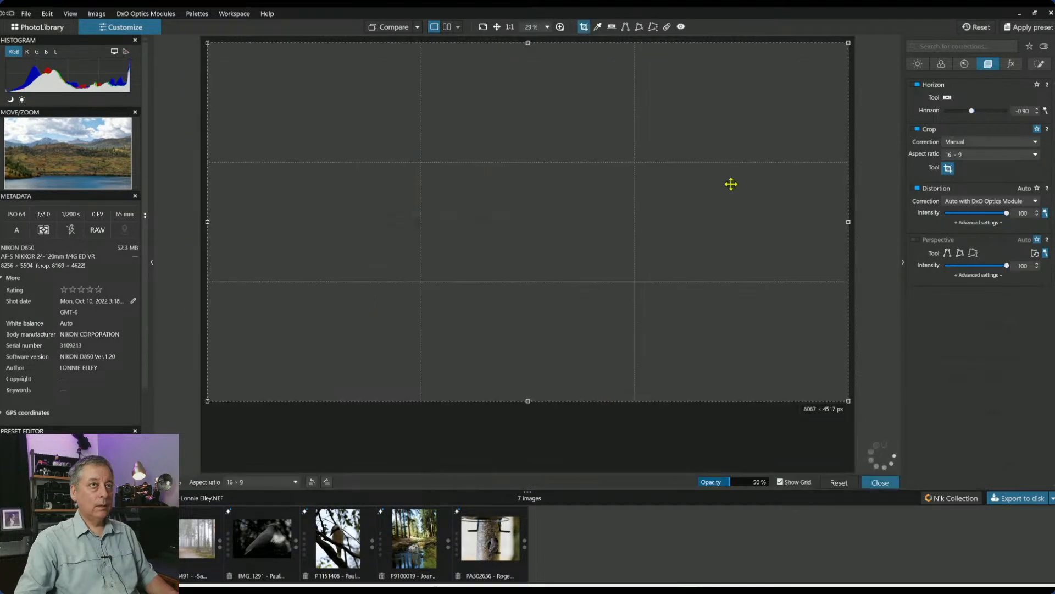
drag(529, 43, 530, 49)
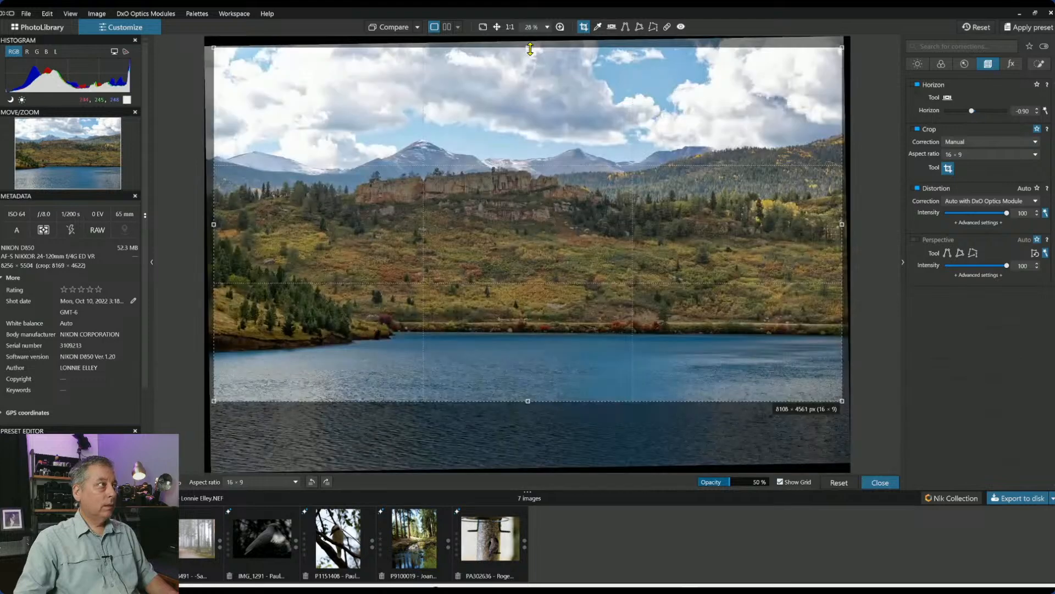
key(Return)
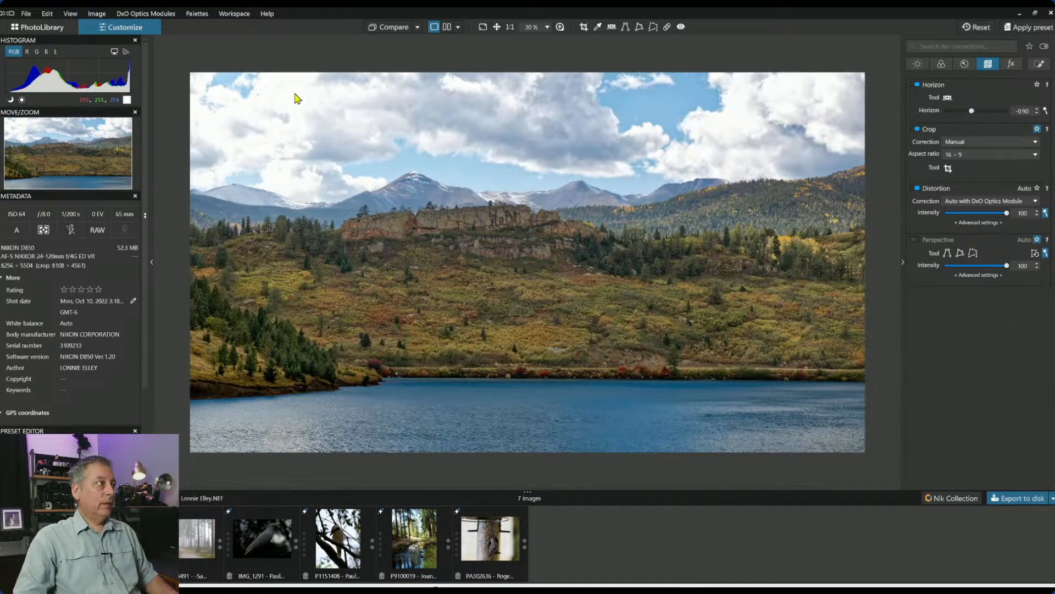
Add a control point mask over the bright clouds on both sides of the sky and set its Highlights to -30
click(1039, 64)
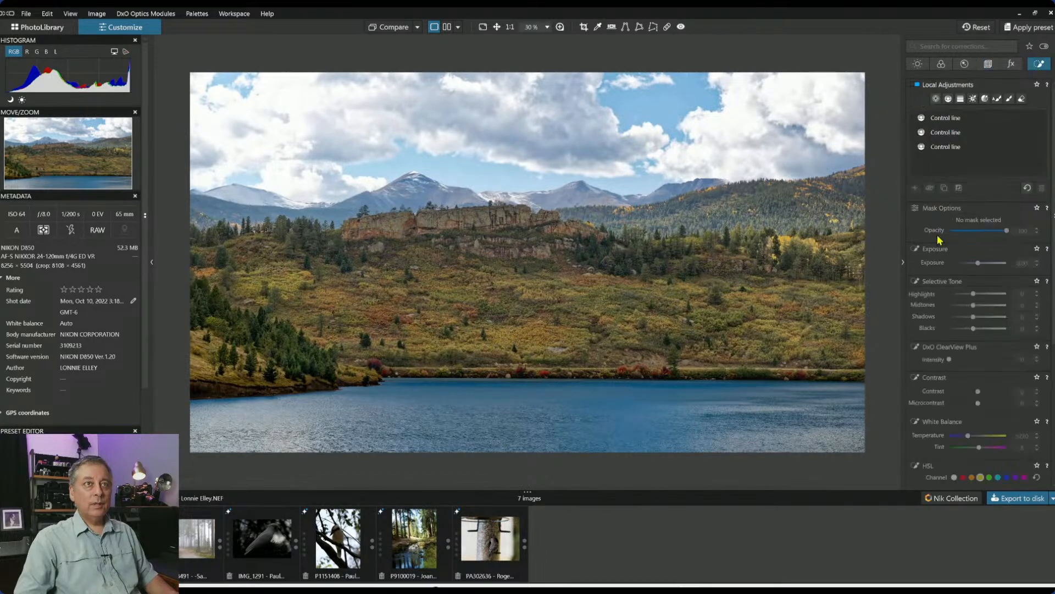
click(949, 101)
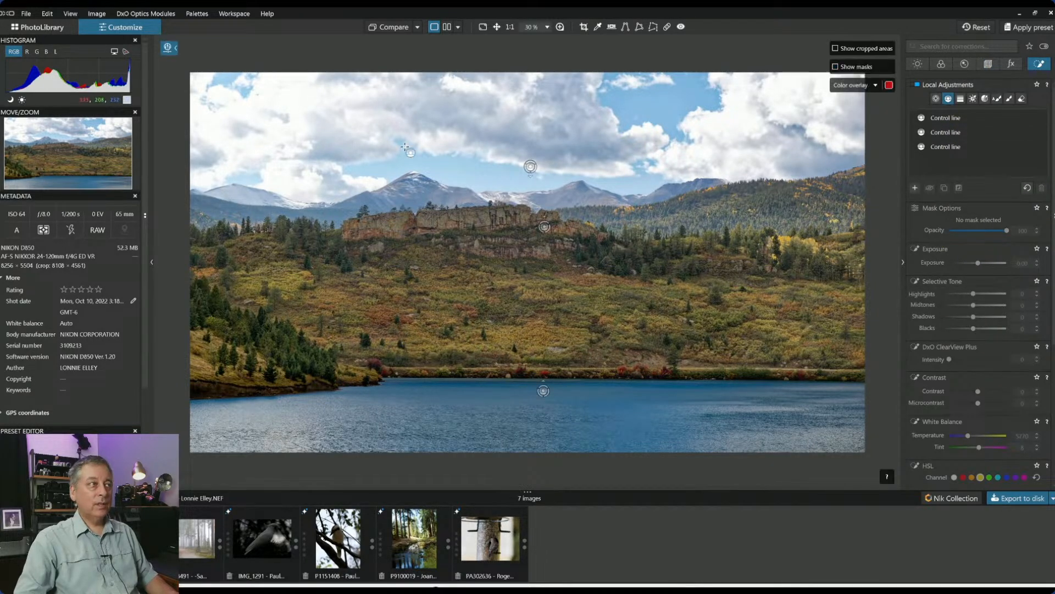
click(936, 100)
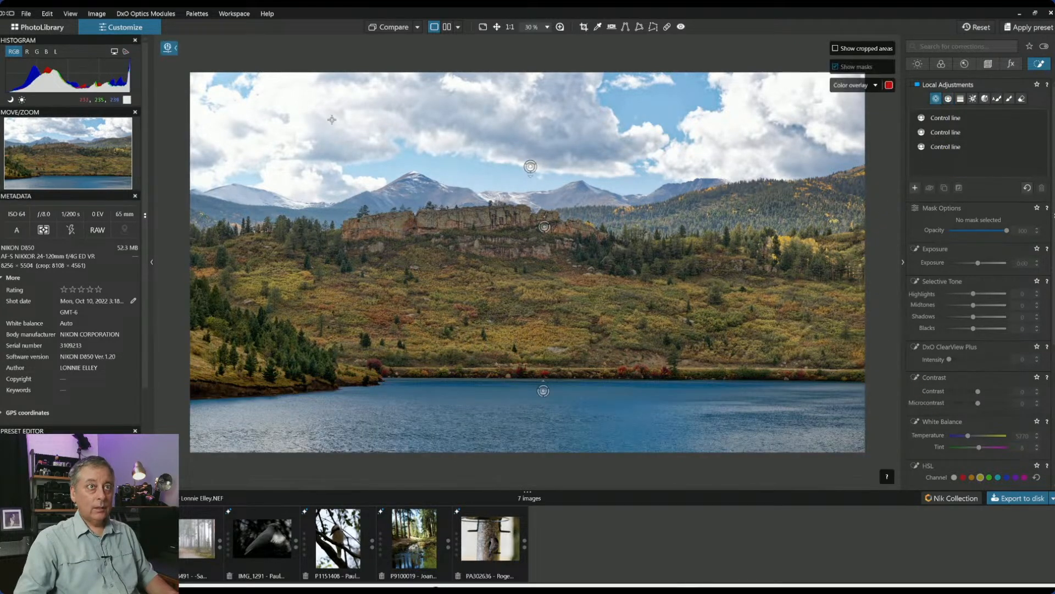
click(279, 99)
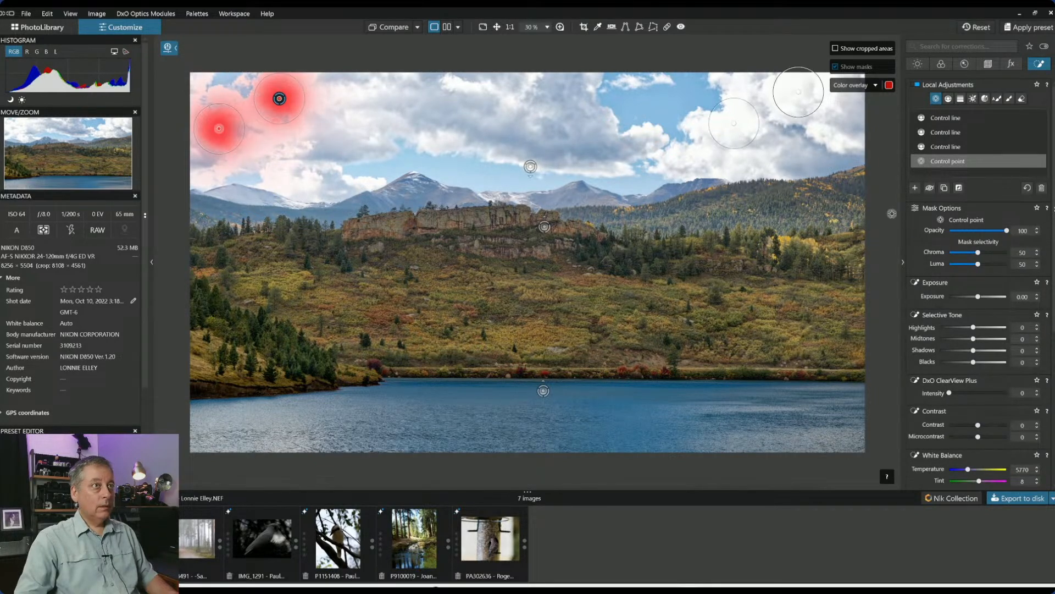
drag(973, 327, 952, 329)
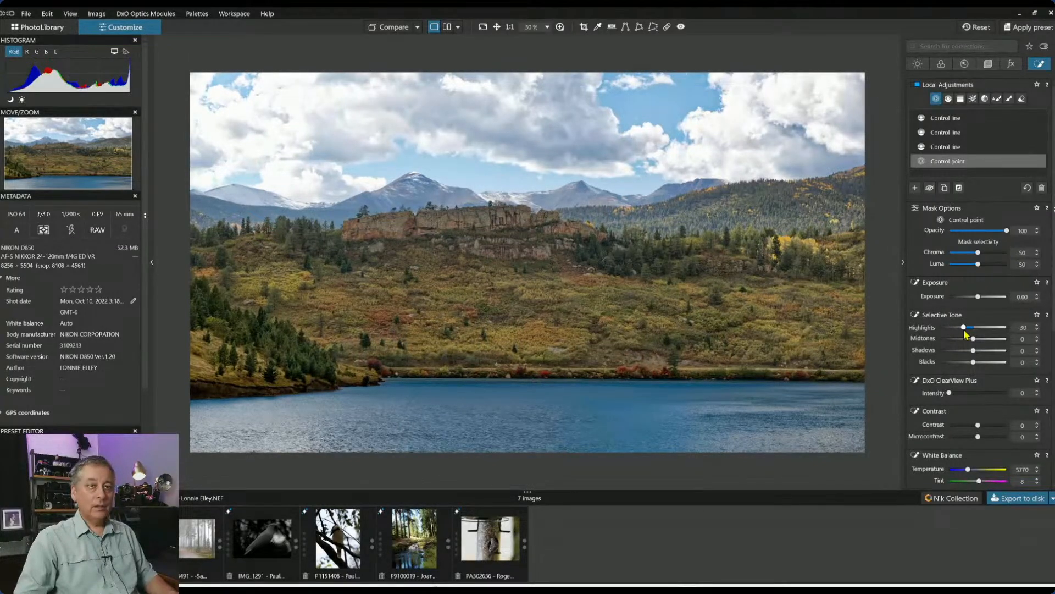
click(290, 179)
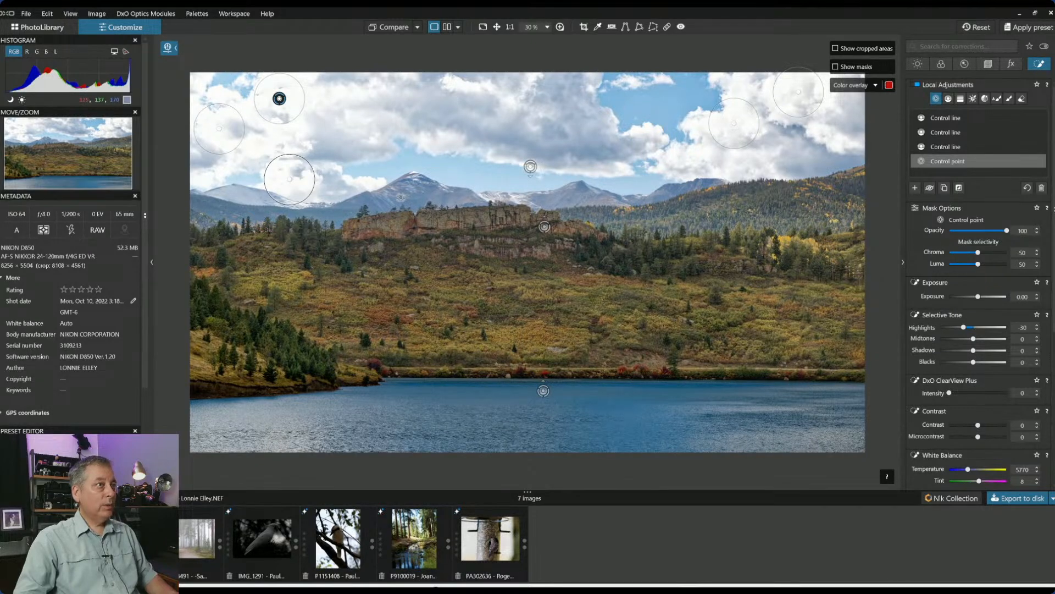
key(Escape)
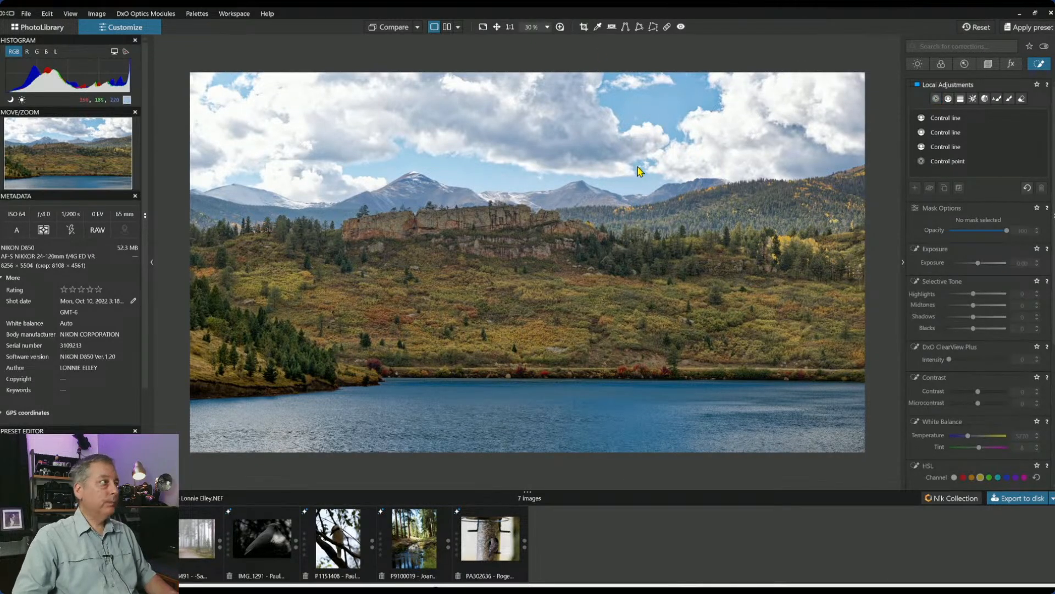
Activate the retouching brush in Clone mode with a brush size of 31 px
click(667, 27)
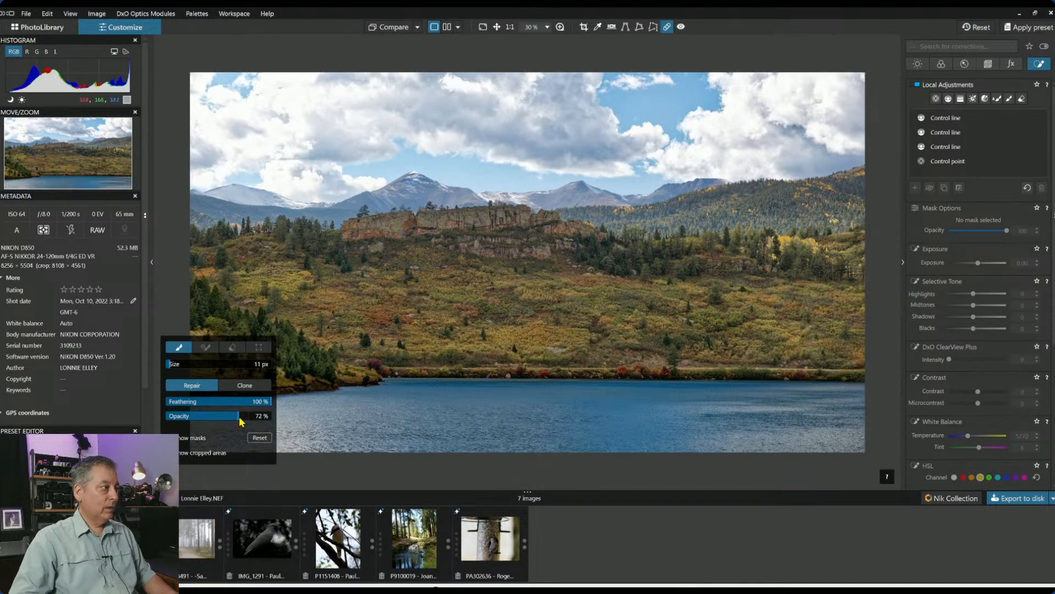
scroll(280, 134, up, 2)
scroll(282, 134, down, 2)
scroll(281, 134, down, 1)
key(alt)
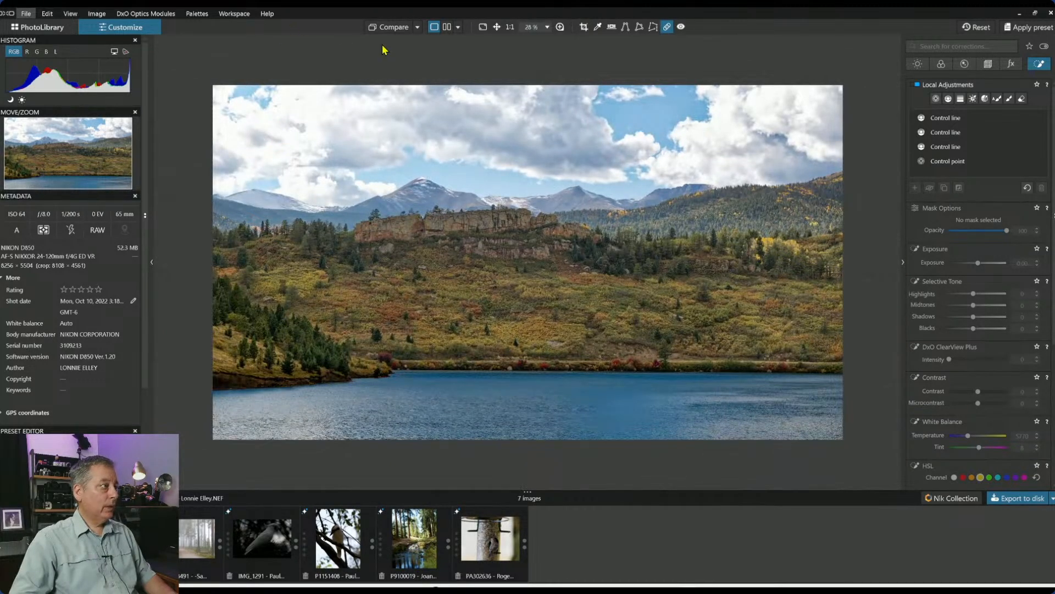
key(alt)
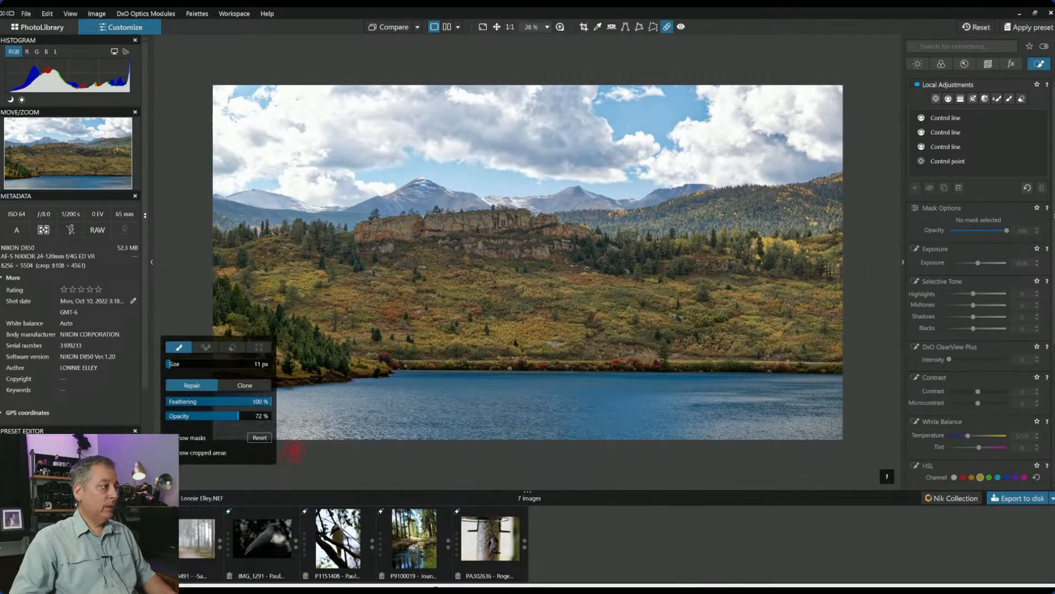
click(245, 386)
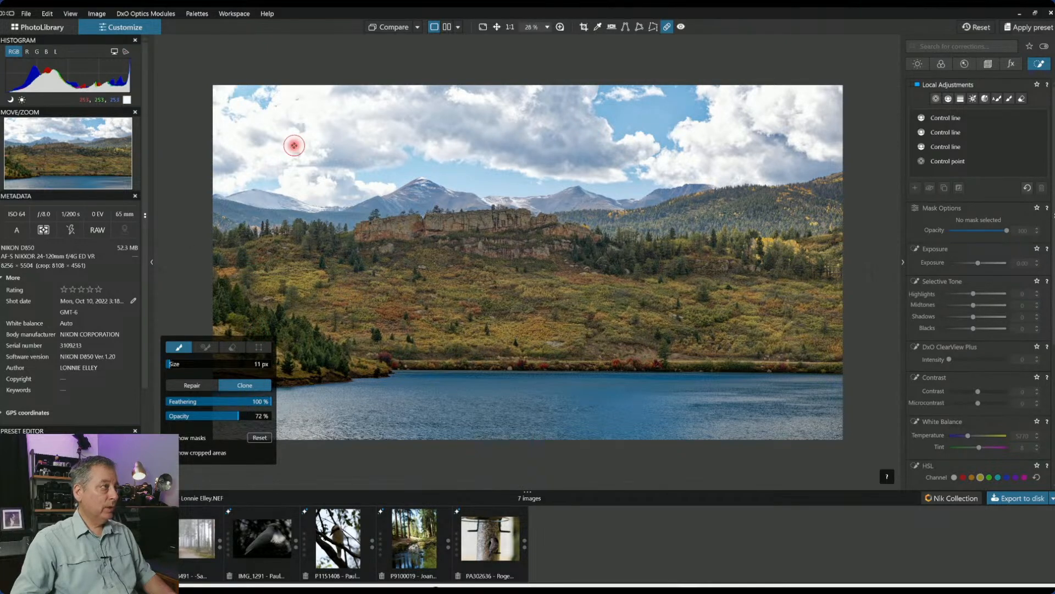
scroll(294, 145, up, 5)
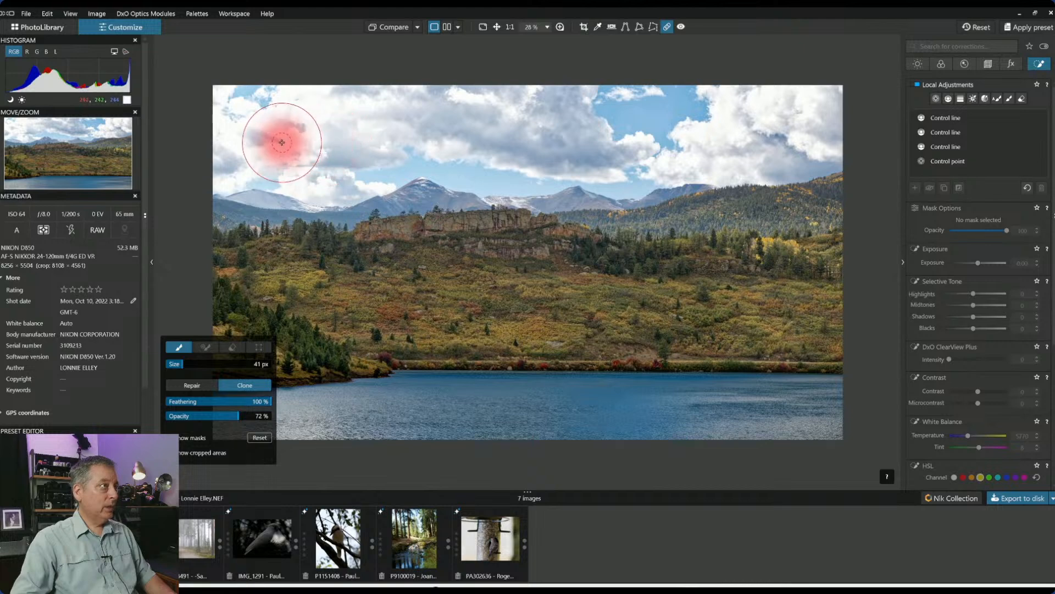
scroll(256, 144, down, 2)
Clone over two blown-out cloud patches near the sky's left edge, sampling from the right-hand clouds and setting the first patch's opacity to 65%
drag(230, 135, 239, 142)
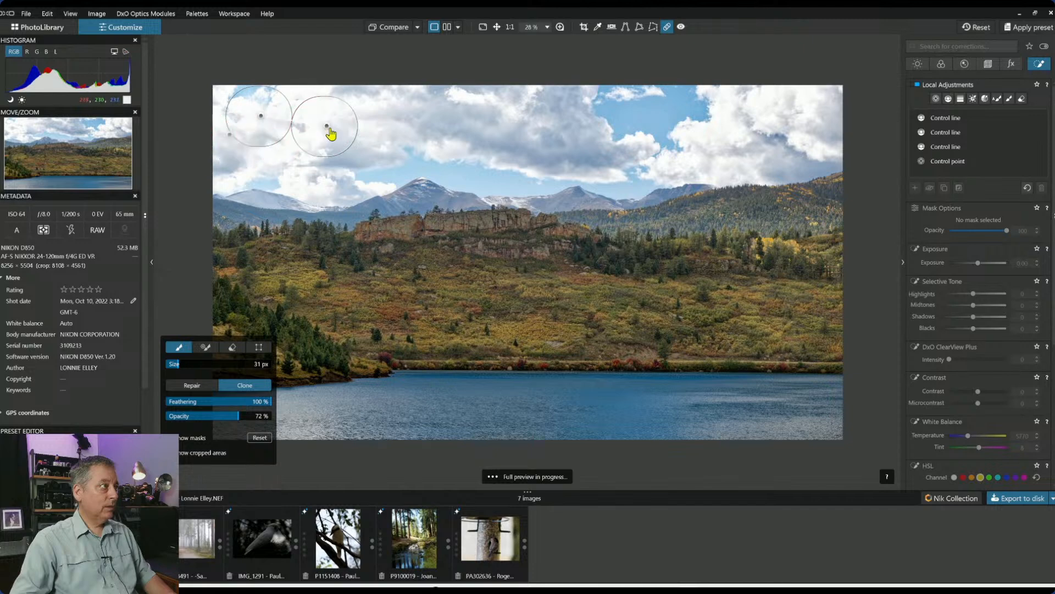
drag(327, 128, 545, 127)
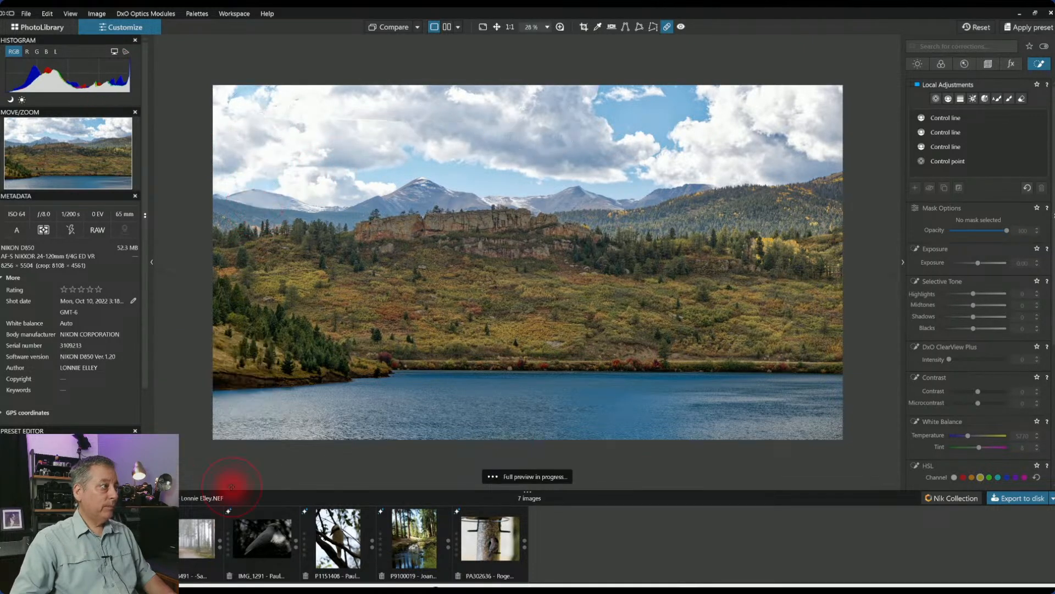
drag(238, 417, 231, 418)
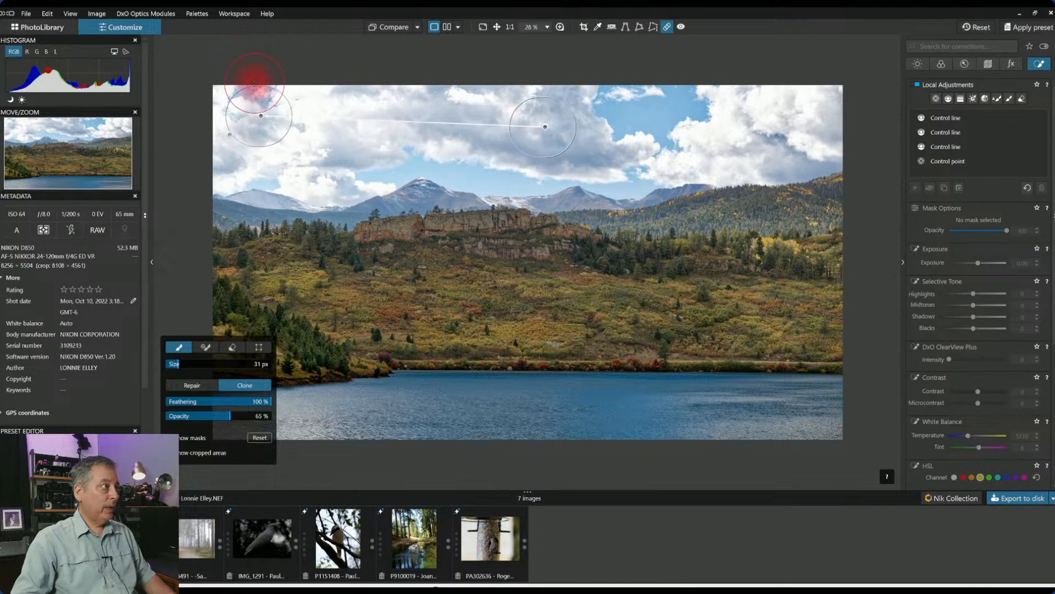
drag(546, 132, 798, 132)
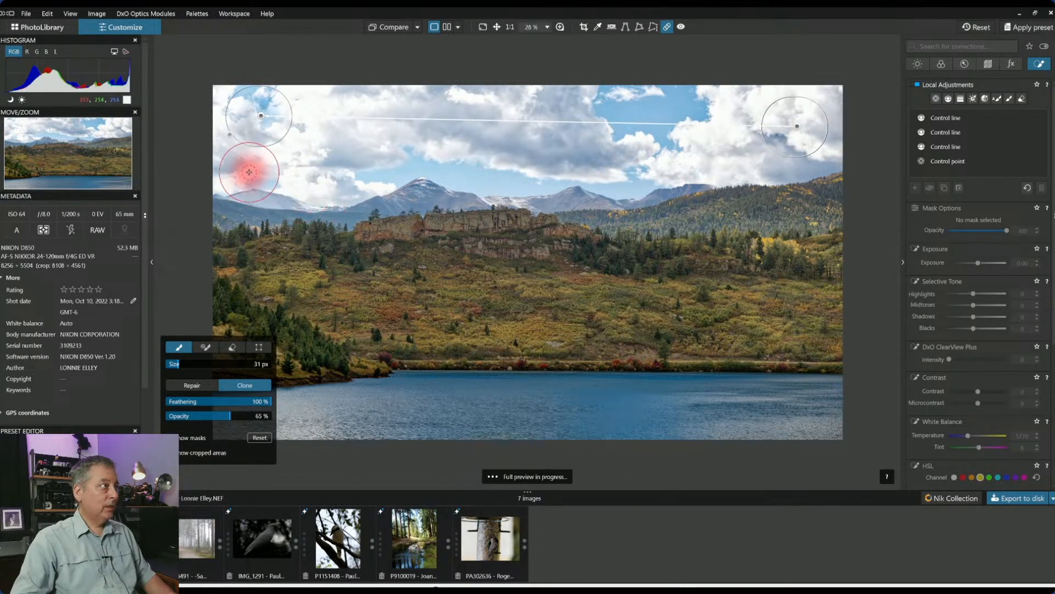
click(229, 137)
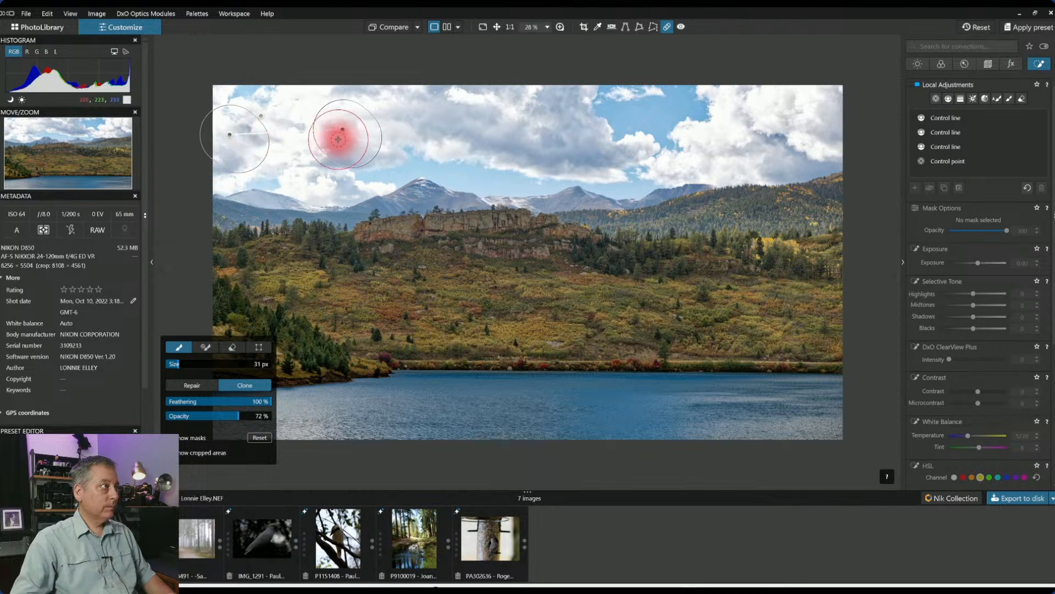
mouse_move(339, 129)
mouse_down()
mouse_move(302, 175)
mouse_move(329, 157)
mouse_move(440, 137)
mouse_move(666, 156)
mouse_up()
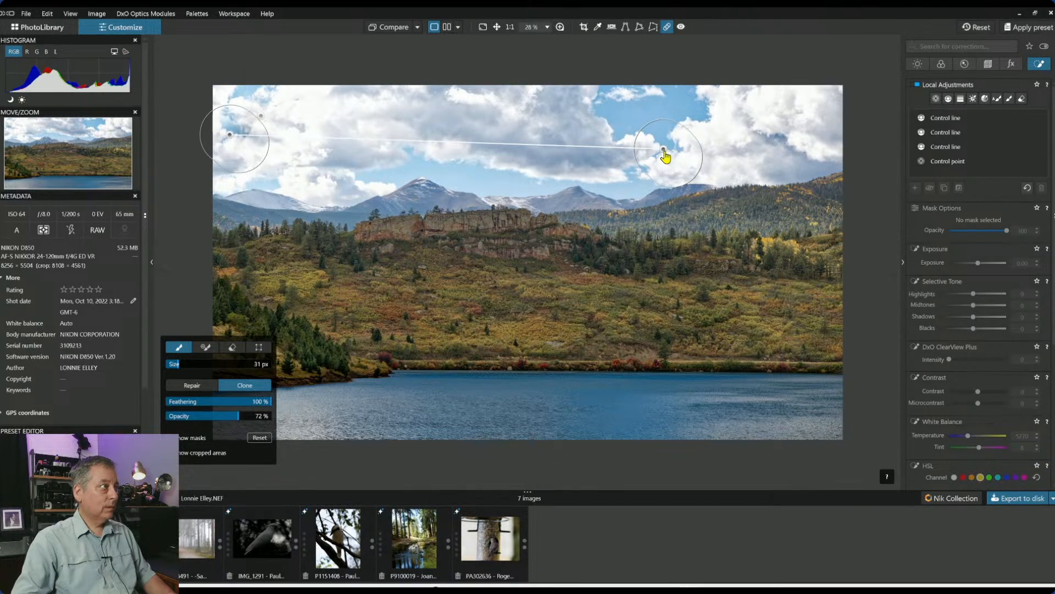
Reduce the clone brush to 21 px and cover two more bright patches in the lower part of the left clouds
scroll(307, 179, down, 2)
scroll(300, 183, down, 1)
scroll(297, 183, up, 1)
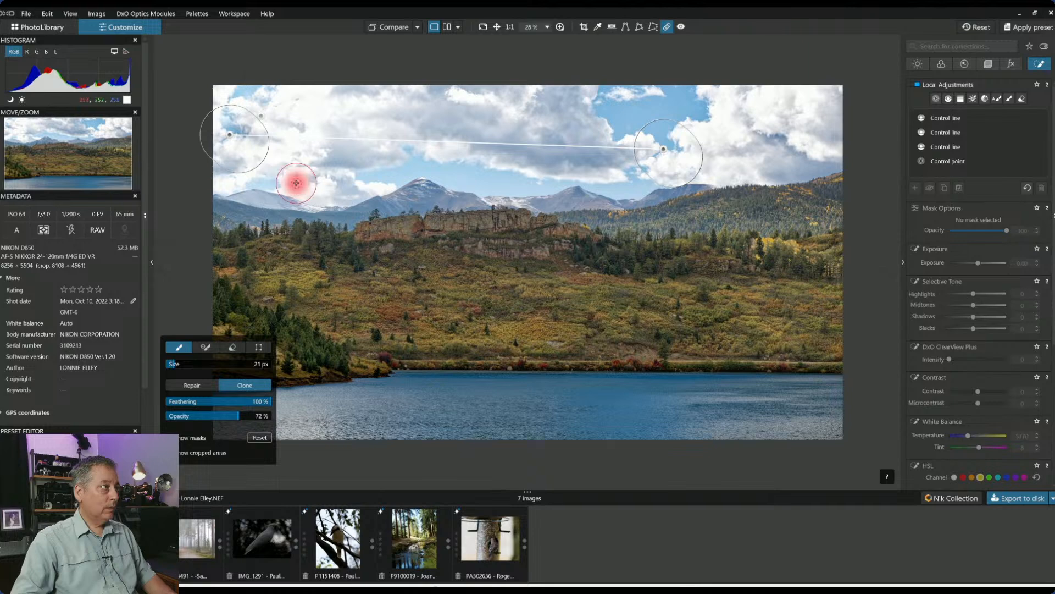
click(291, 179)
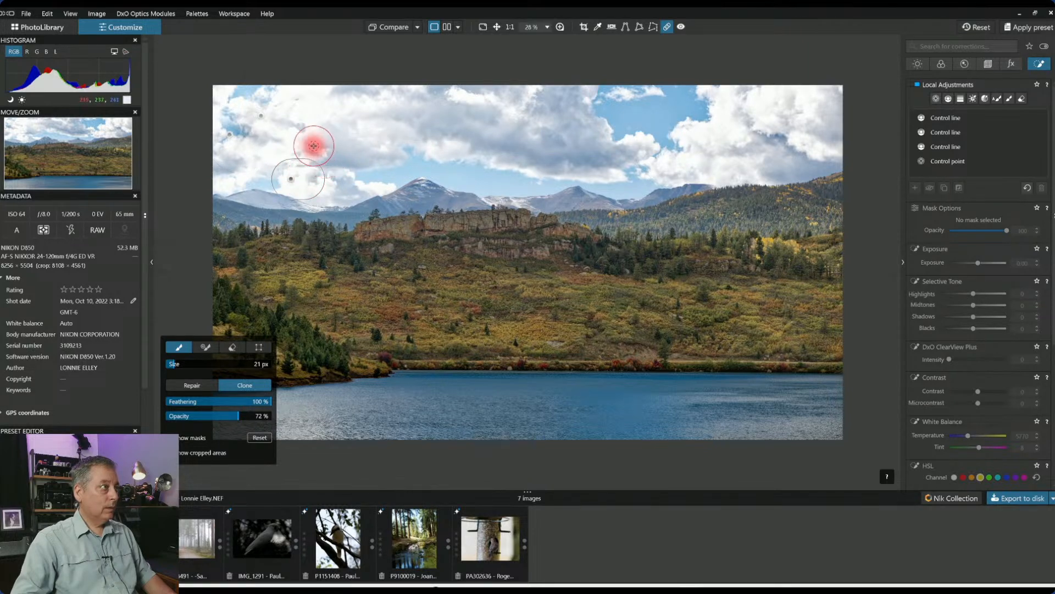
mouse_move(301, 141)
mouse_down()
mouse_move(277, 146)
mouse_move(299, 160)
mouse_up()
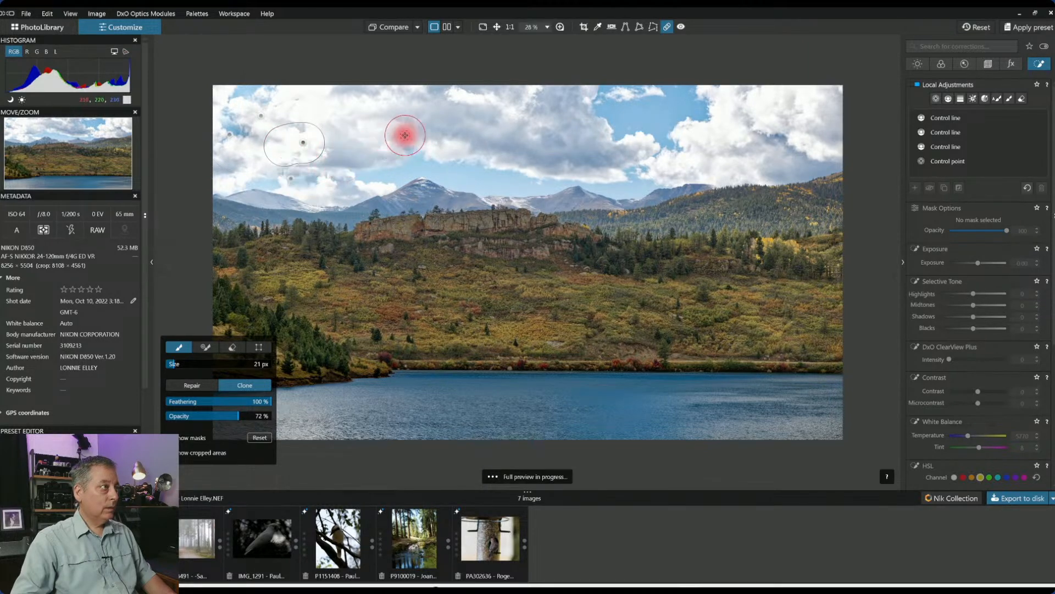
Clone over bright areas of the right-hand clouds and resample one patch from the clouds left of centre
drag(719, 123, 697, 134)
drag(769, 101, 756, 100)
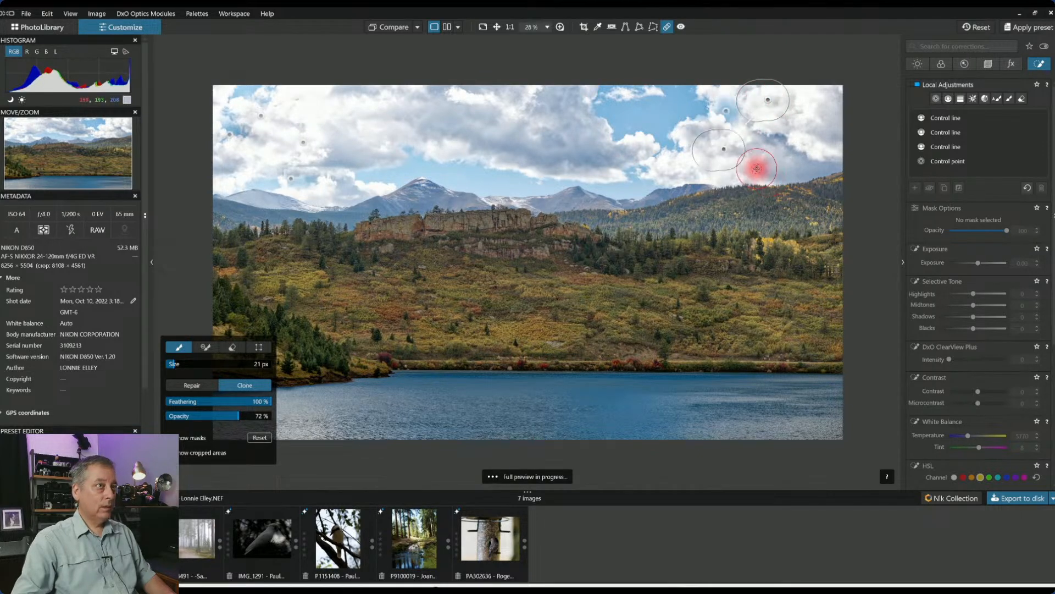
click(726, 114)
click(726, 113)
drag(653, 132, 408, 121)
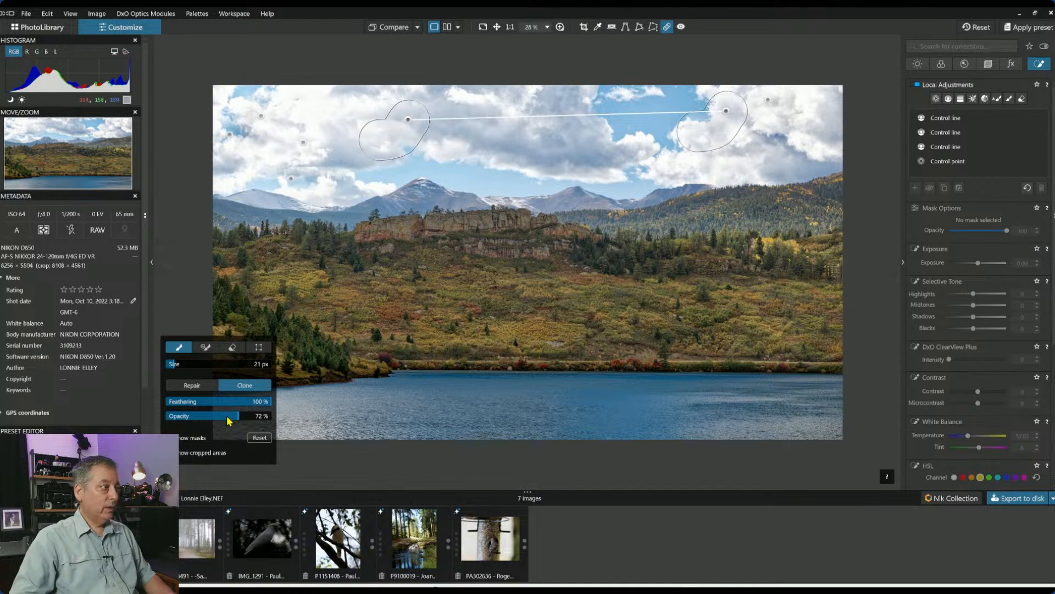
Clone over the bright cloud near the sky's upper-left edge, moving its source to the darker cloud just right of it
mouse_move(268, 104)
mouse_down()
mouse_move(308, 101)
mouse_move(287, 106)
mouse_up()
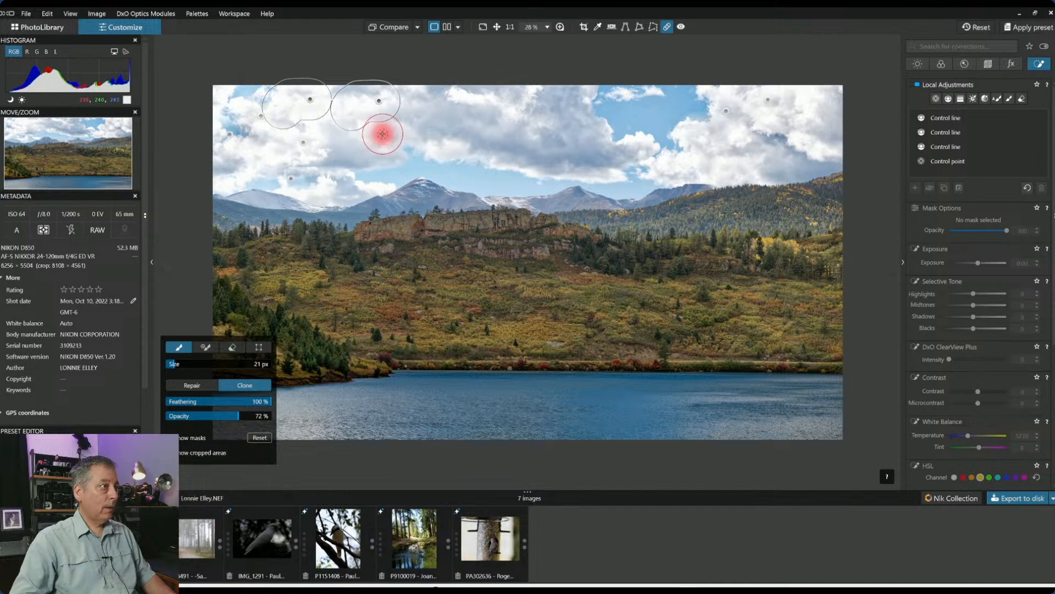
drag(380, 104, 539, 127)
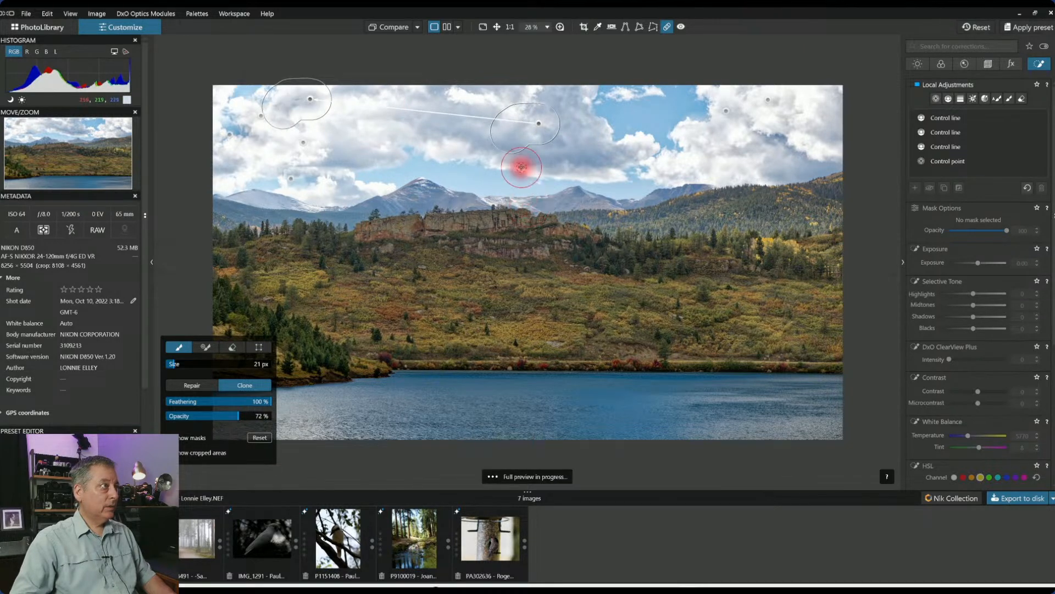
mouse_move(540, 124)
mouse_down()
mouse_move(697, 147)
mouse_move(387, 142)
mouse_up()
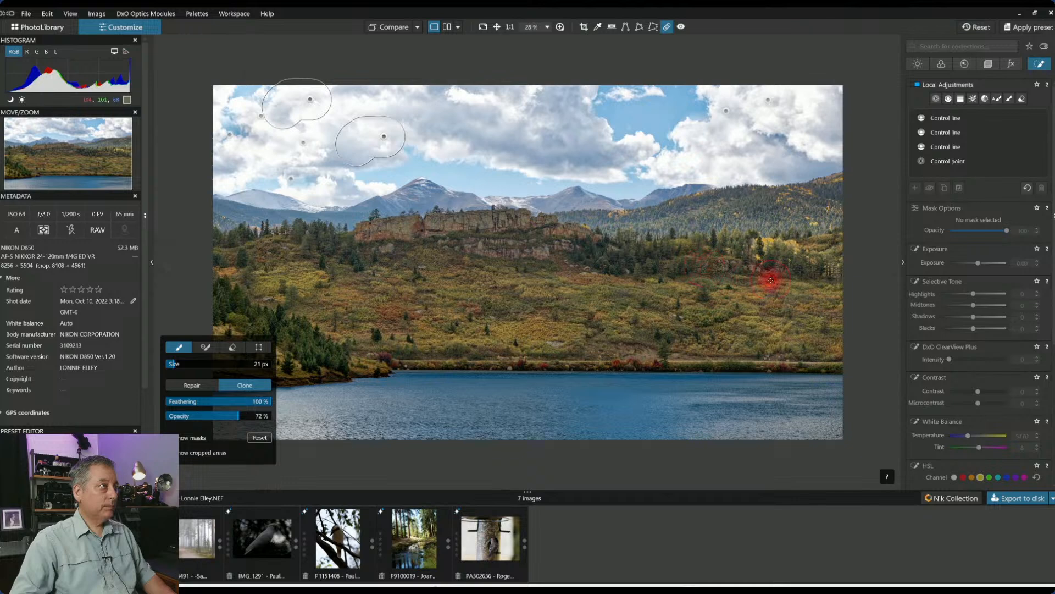
Warm the sky's control line mask by setting its White Balance temperature to 6570
click(1012, 119)
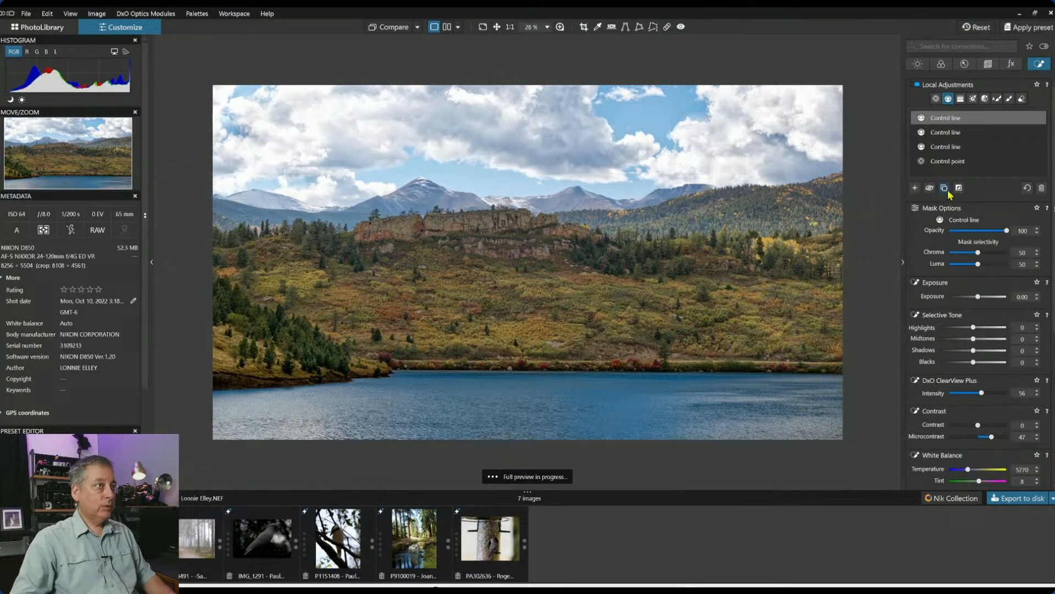
scroll(984, 341, down, 2)
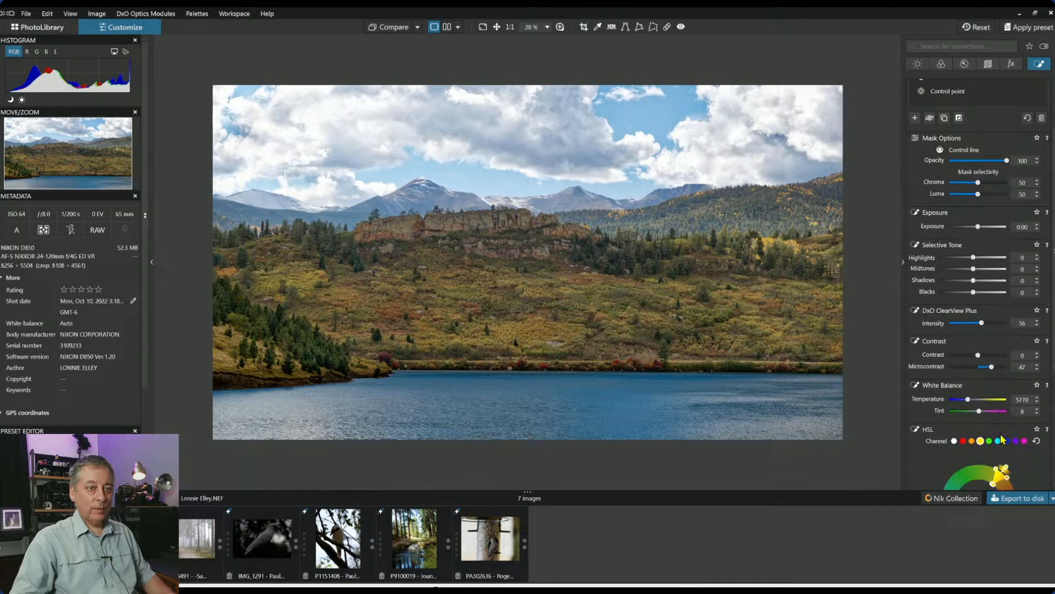
drag(968, 399, 970, 399)
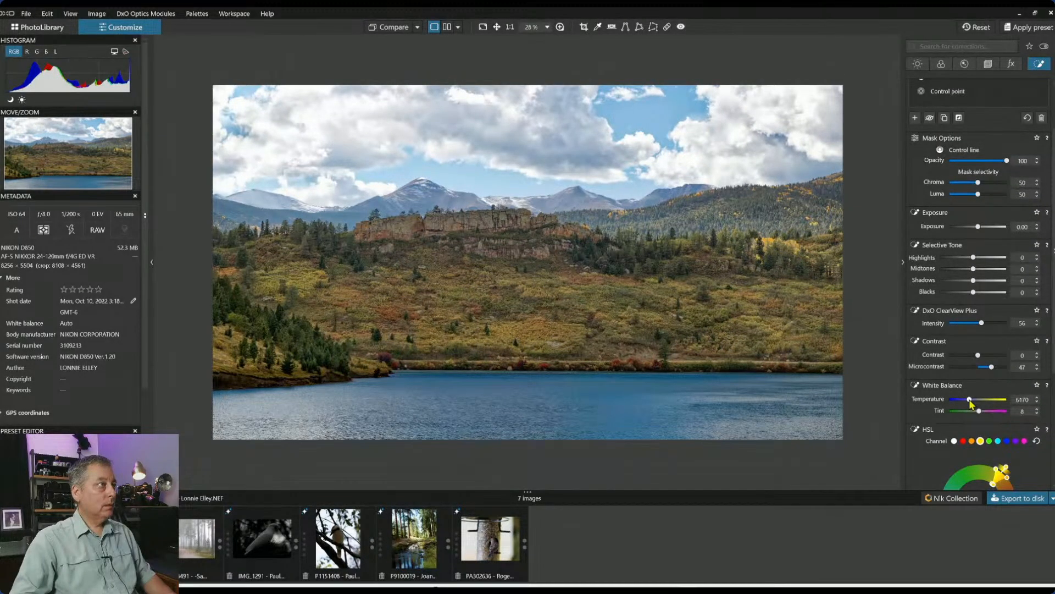
drag(969, 402, 971, 403)
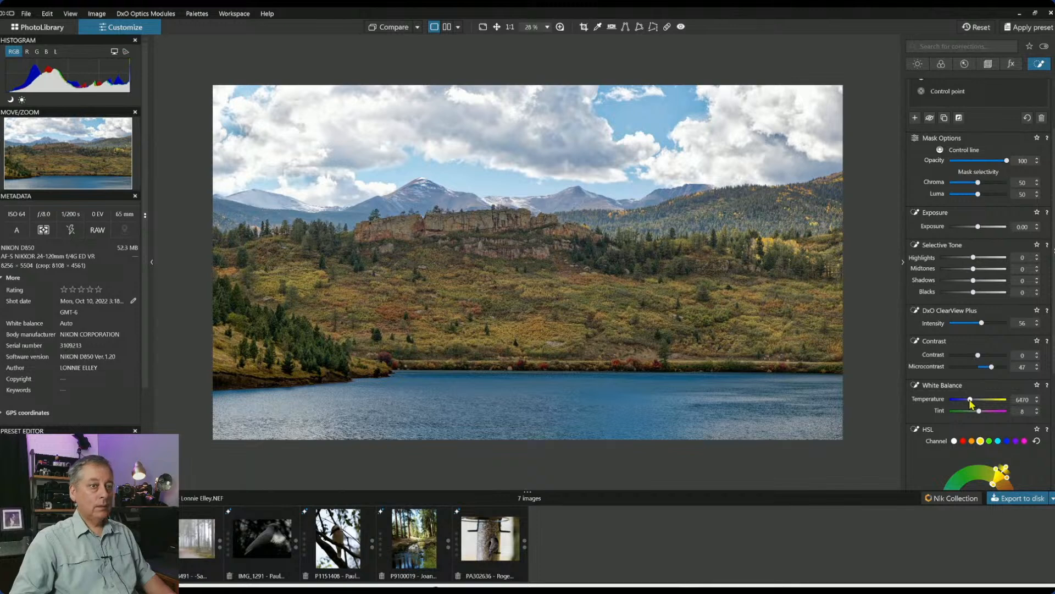
scroll(971, 404, down, 1)
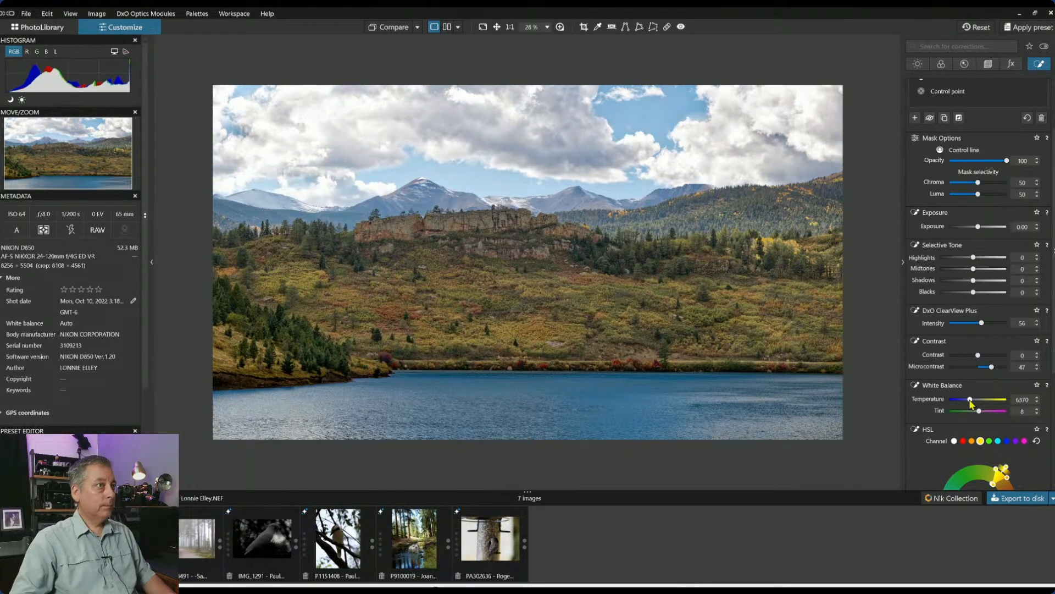
mouse_move(765, 205)
key(Escape)
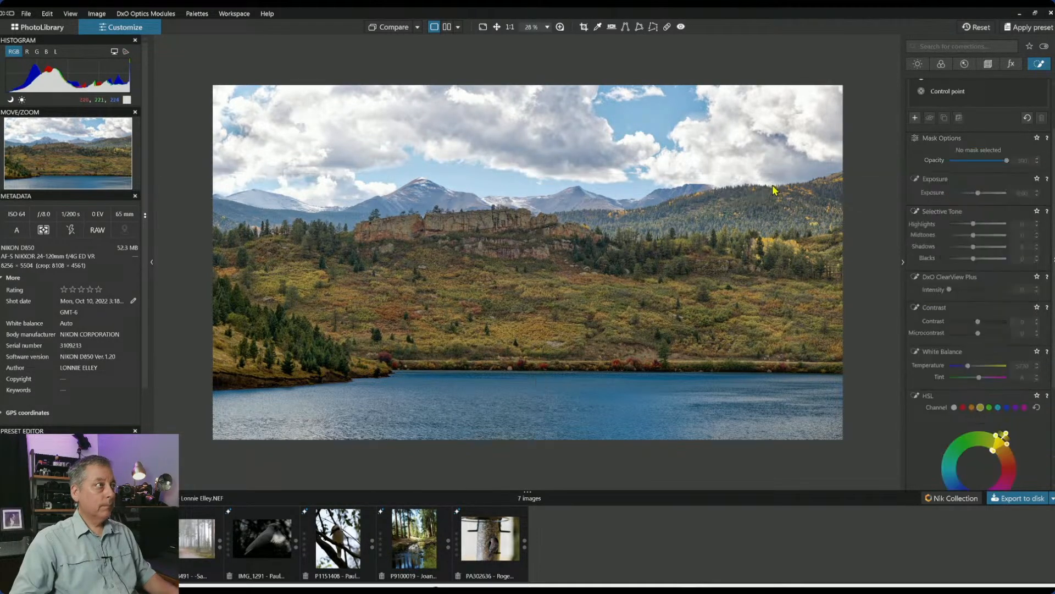
Inspect the control point mask and the cloned cloud patches, and compare the edited photo with the original
scroll(989, 145, up, 2)
click(975, 163)
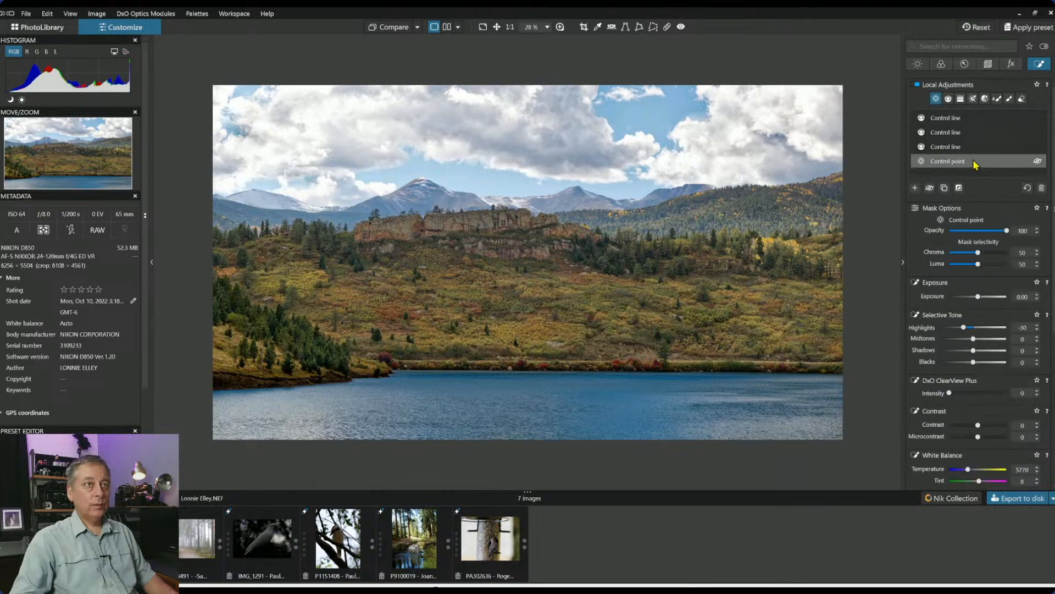
click(667, 29)
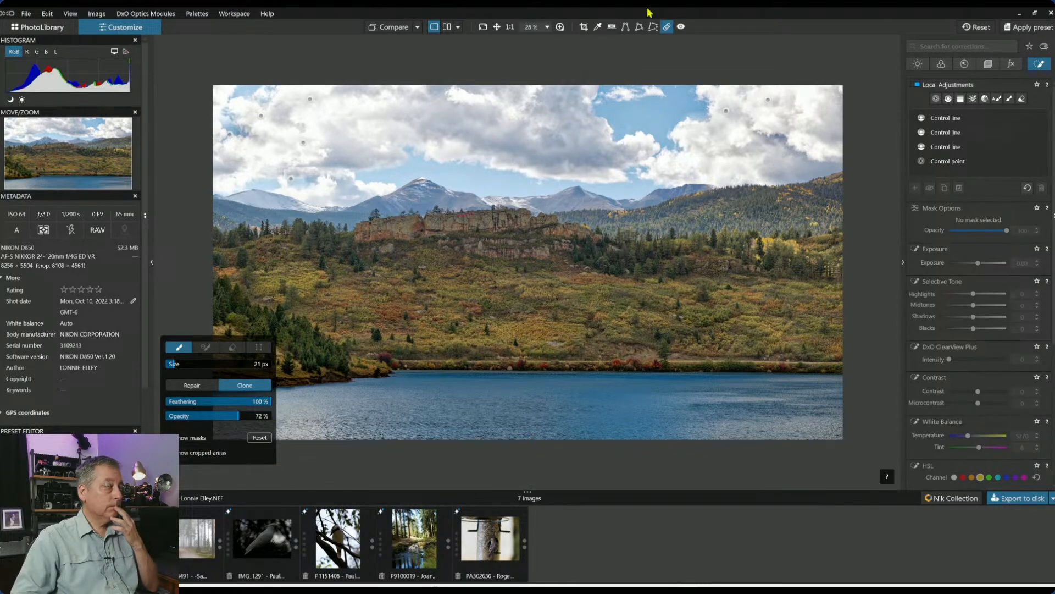
click(570, 56)
click(380, 26)
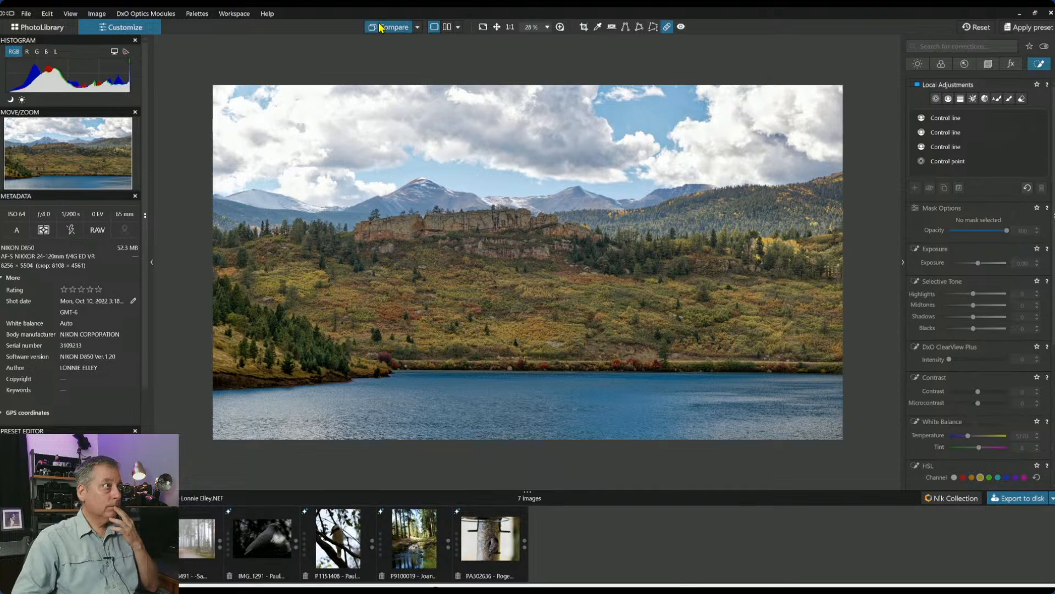
click(379, 27)
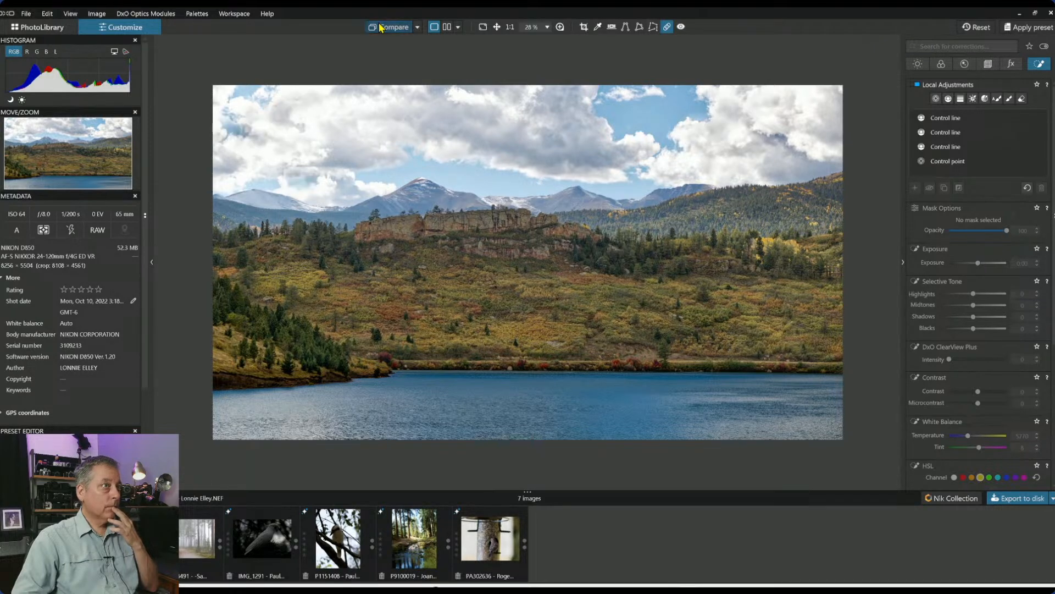
click(379, 26)
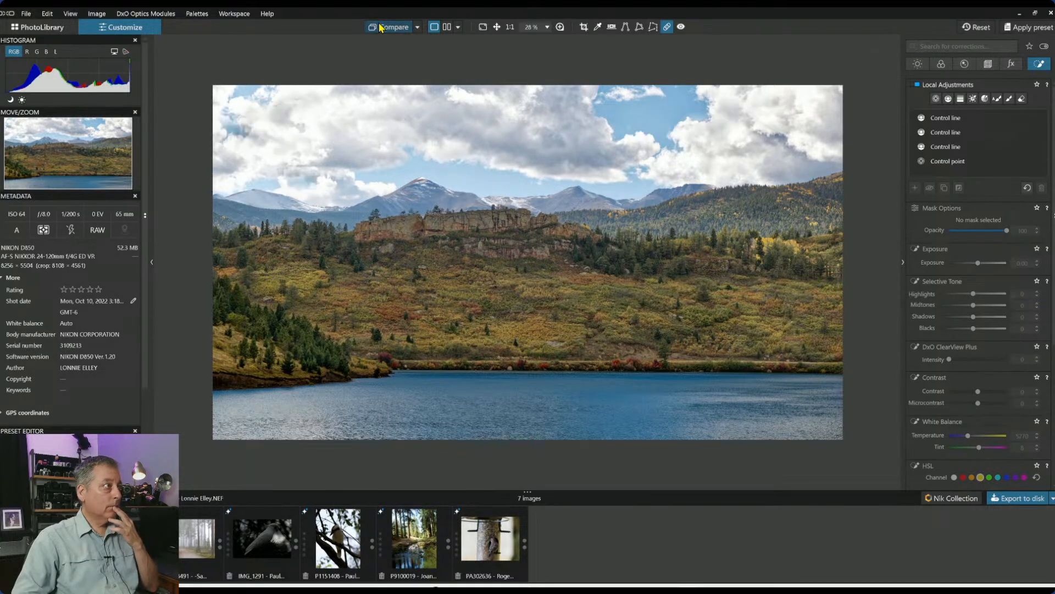
Resample the low left cloud patch from the darker cloud above, and clone the left-edge bright cloud with an 11 px brush, sourced from the upper clouds
click(290, 178)
drag(359, 172, 368, 133)
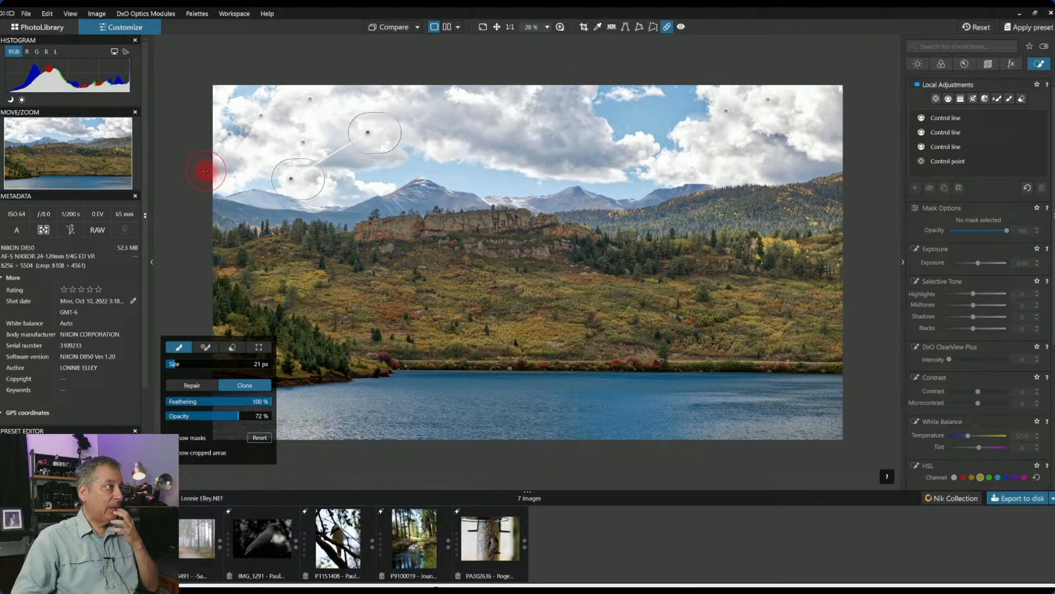
scroll(238, 168, down, 1)
scroll(240, 170, up, 2)
scroll(241, 174, down, 3)
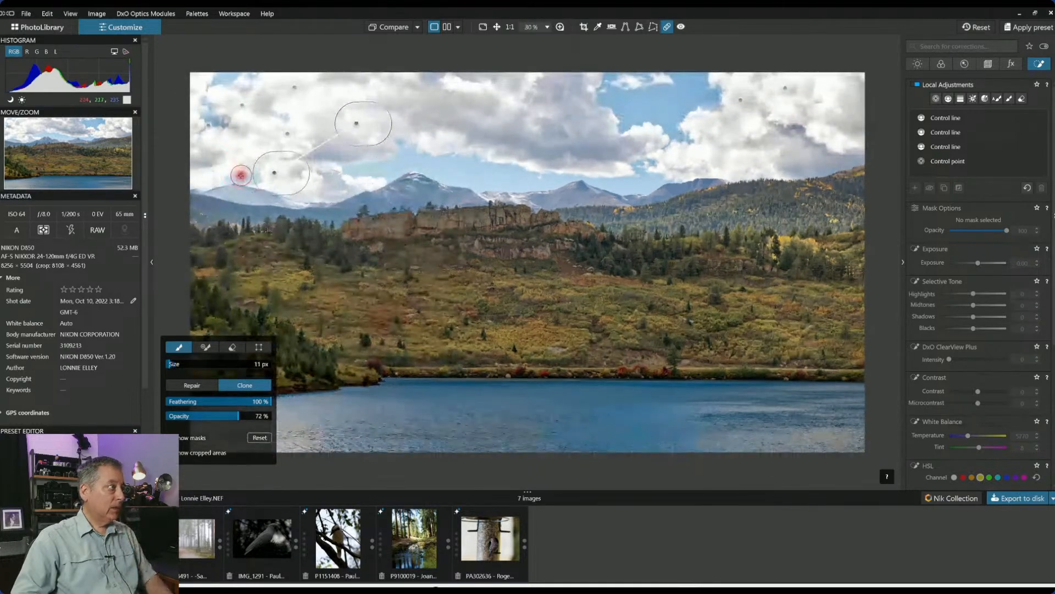
mouse_move(235, 170)
mouse_down()
mouse_move(194, 171)
mouse_move(205, 176)
mouse_up()
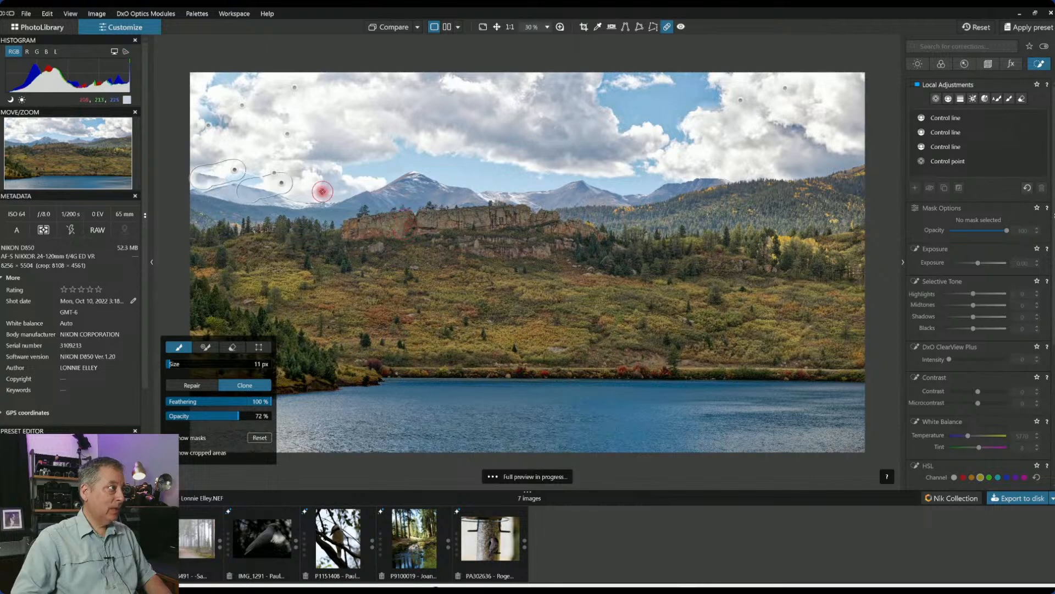
mouse_move(283, 190)
mouse_down()
mouse_move(290, 151)
mouse_move(369, 99)
mouse_up()
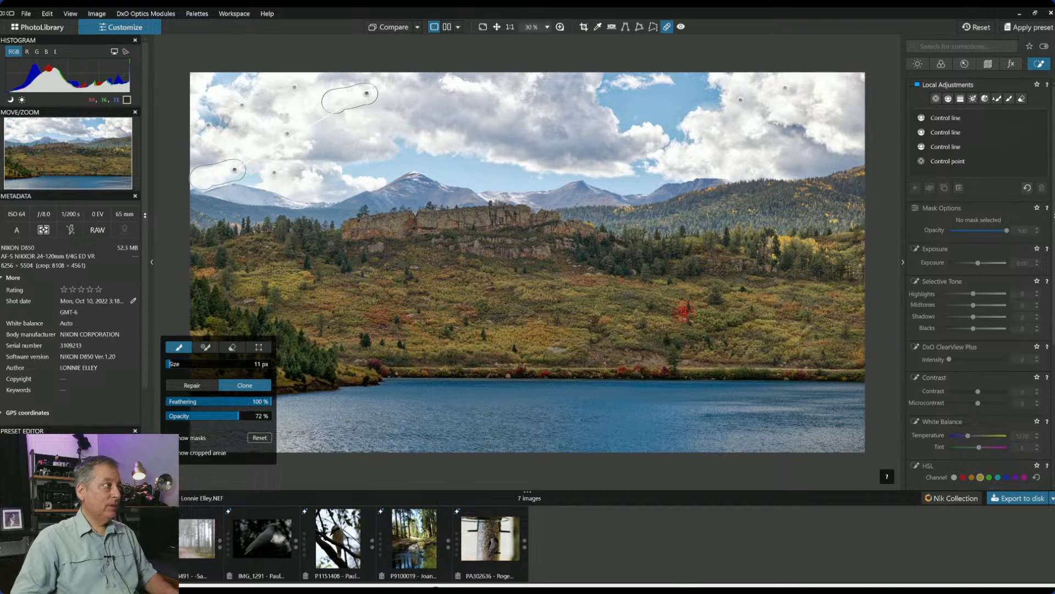
key(Escape)
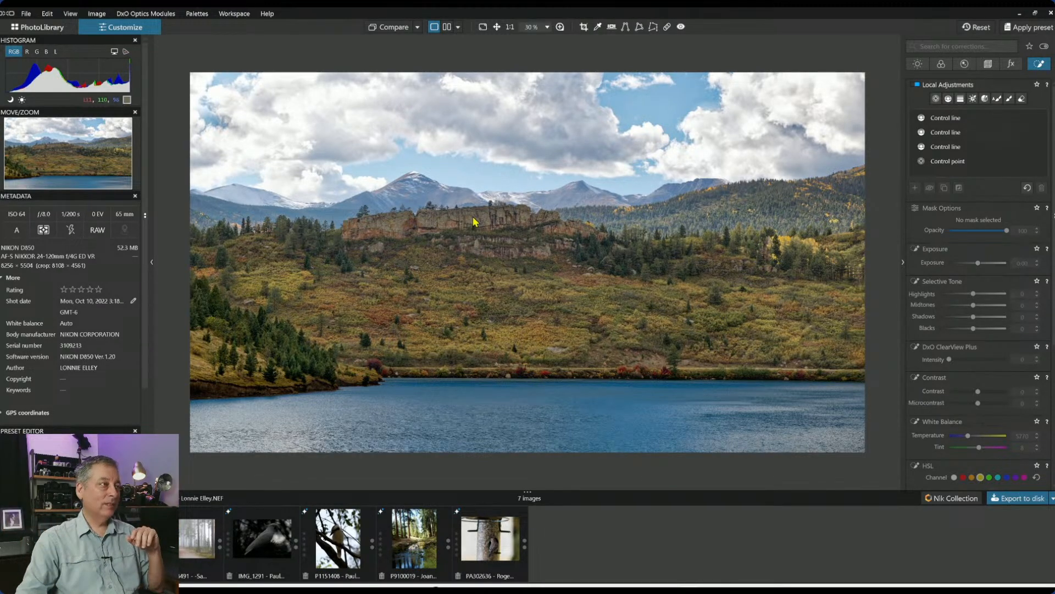
Create a new control point mask covering the rocky cliff with points spread along its face and lower ledge
scroll(474, 222, up, 2)
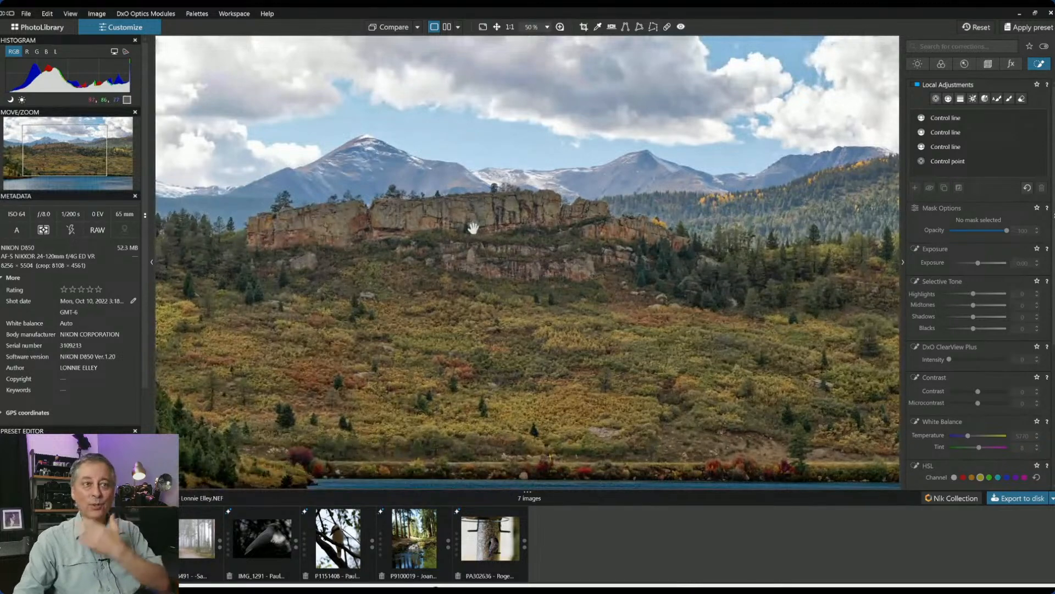
scroll(473, 227, up, 3)
scroll(473, 227, down, 2)
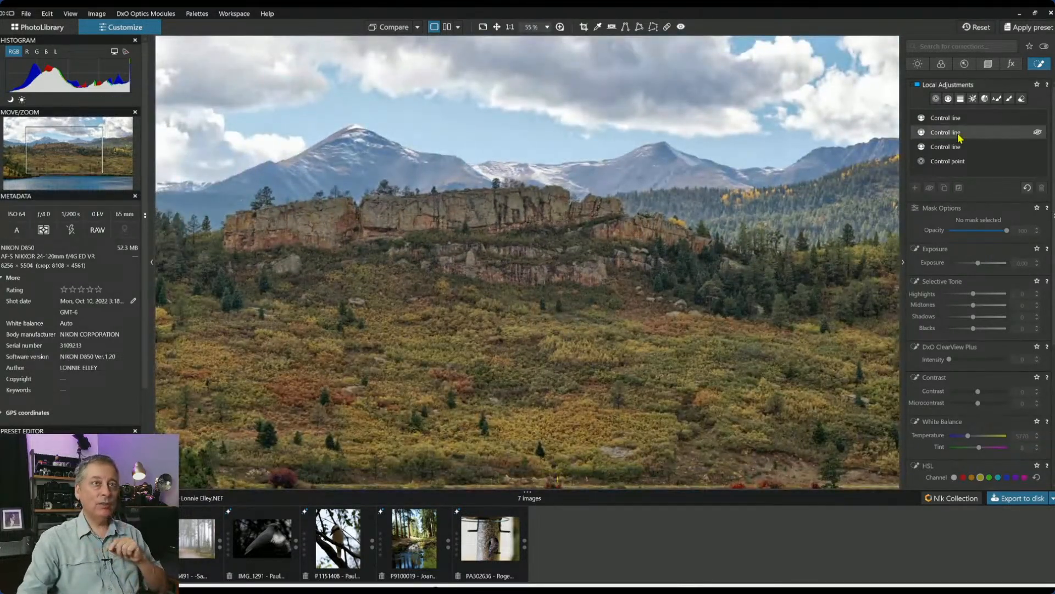
click(936, 98)
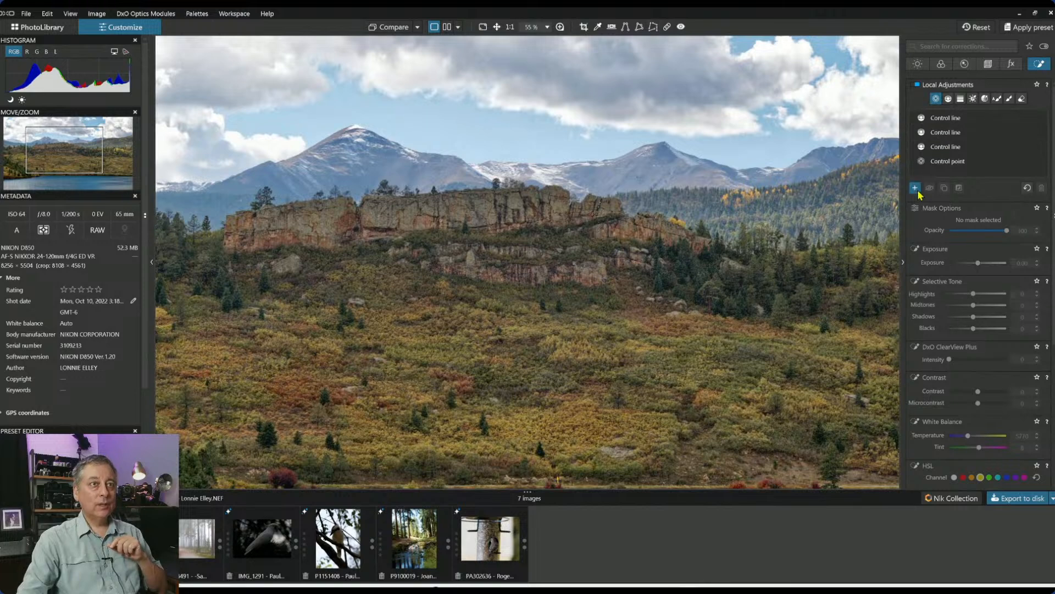
click(425, 217)
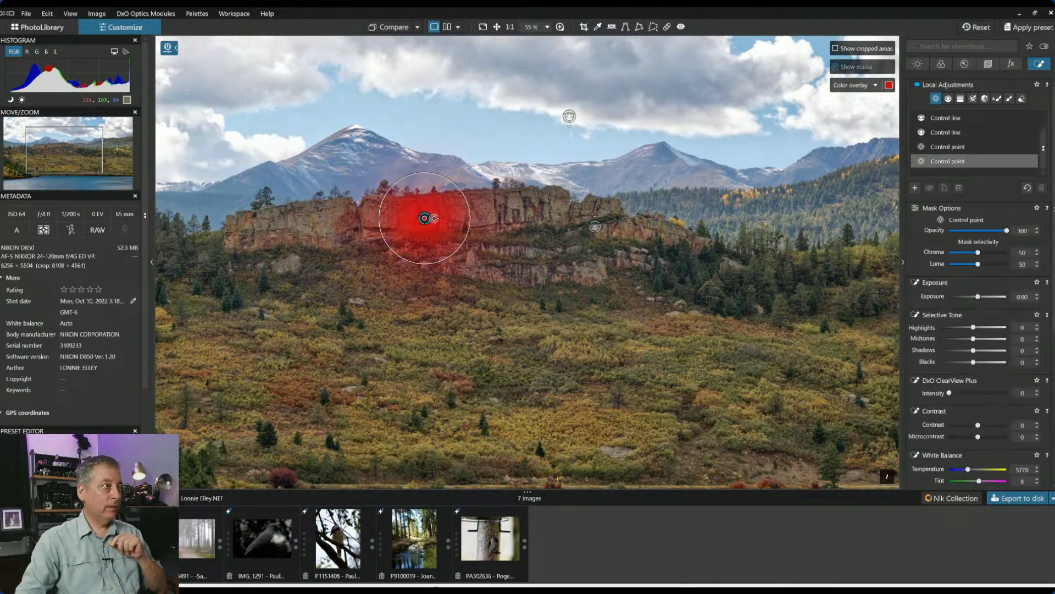
click(501, 221)
click(643, 233)
click(328, 228)
click(275, 226)
scroll(846, 312, down, 2)
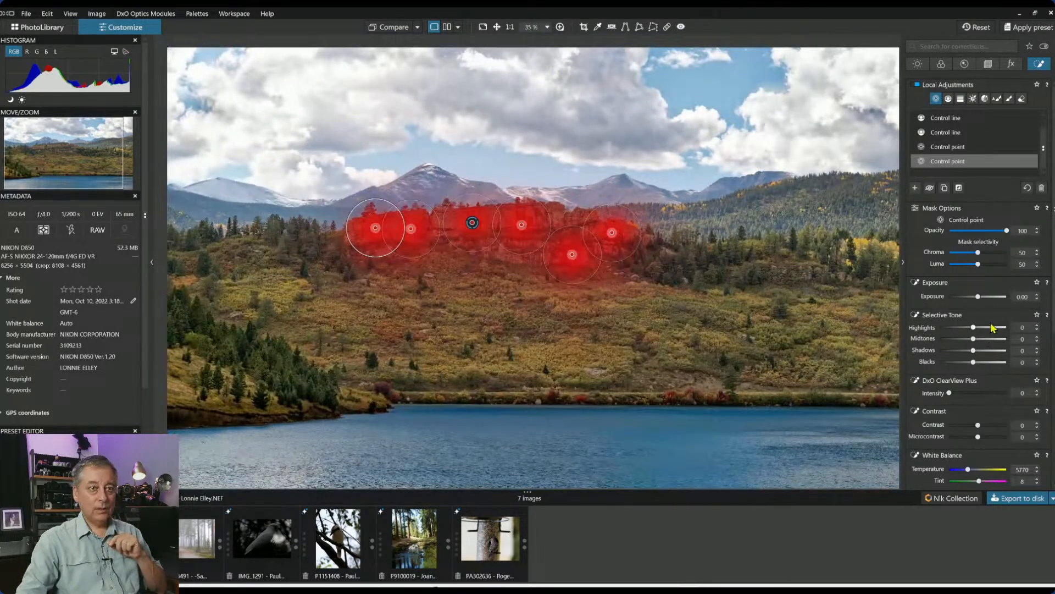
Set the cliff mask's ClearView Plus intensity to 56 and Shadows to 25, and extend it to the cliff's right end
click(981, 393)
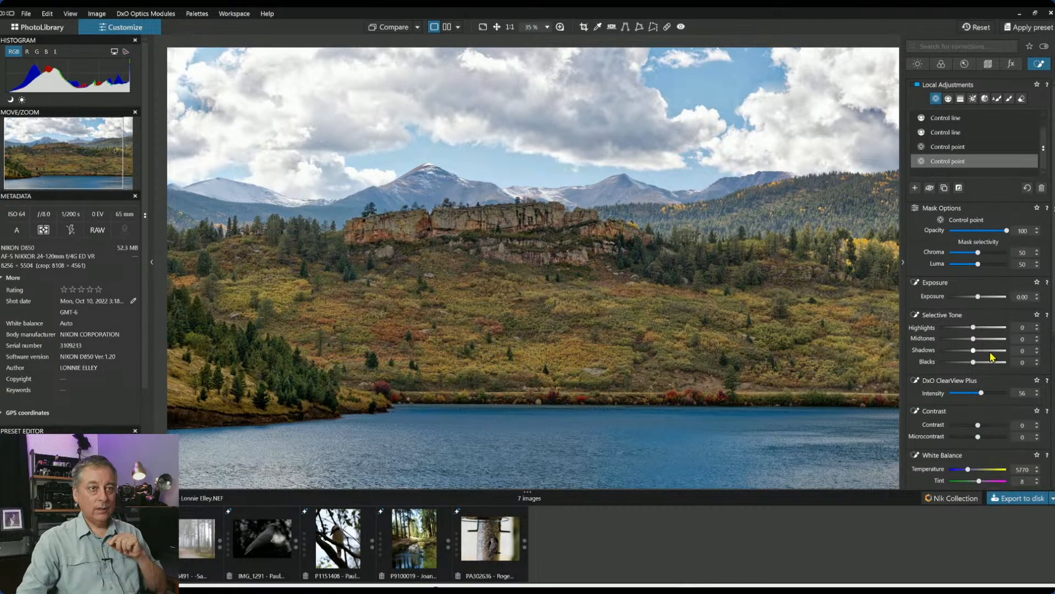
drag(991, 352, 984, 355)
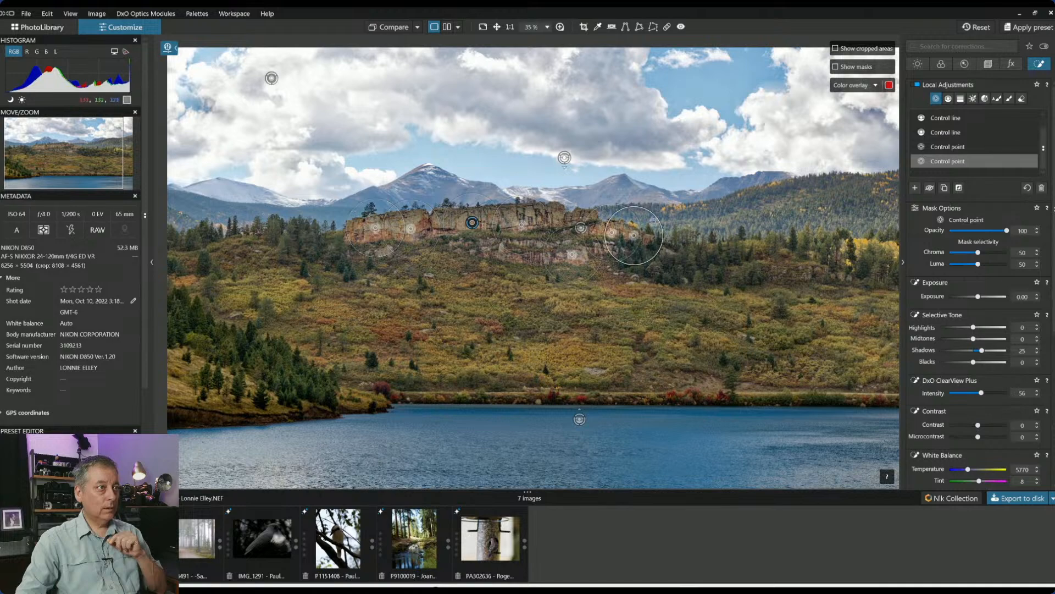
drag(656, 218, 649, 224)
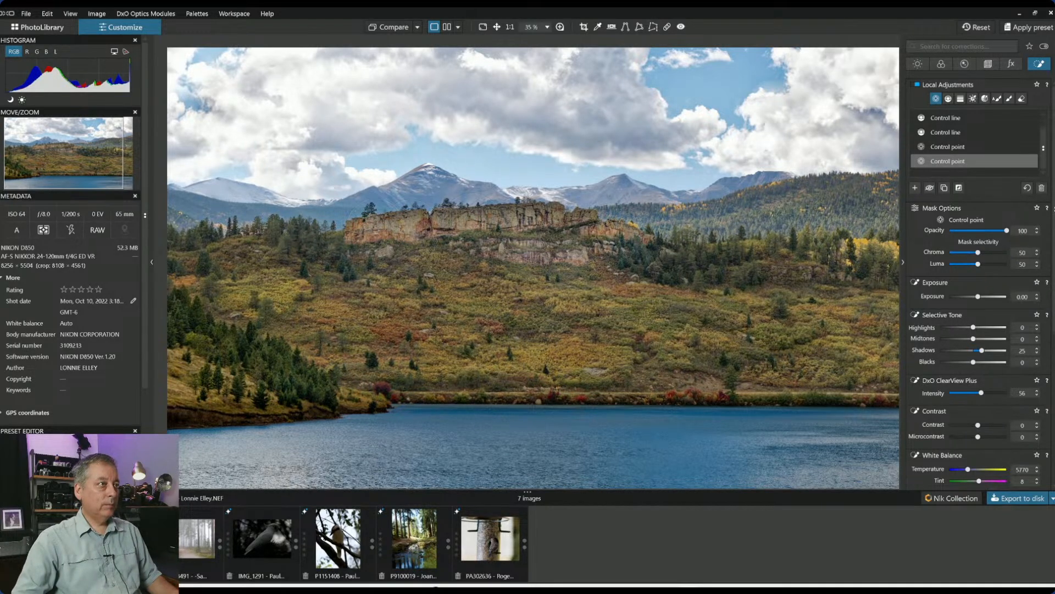
Subtract a control point on the right part of the cliff from the land's control line mask
click(581, 227)
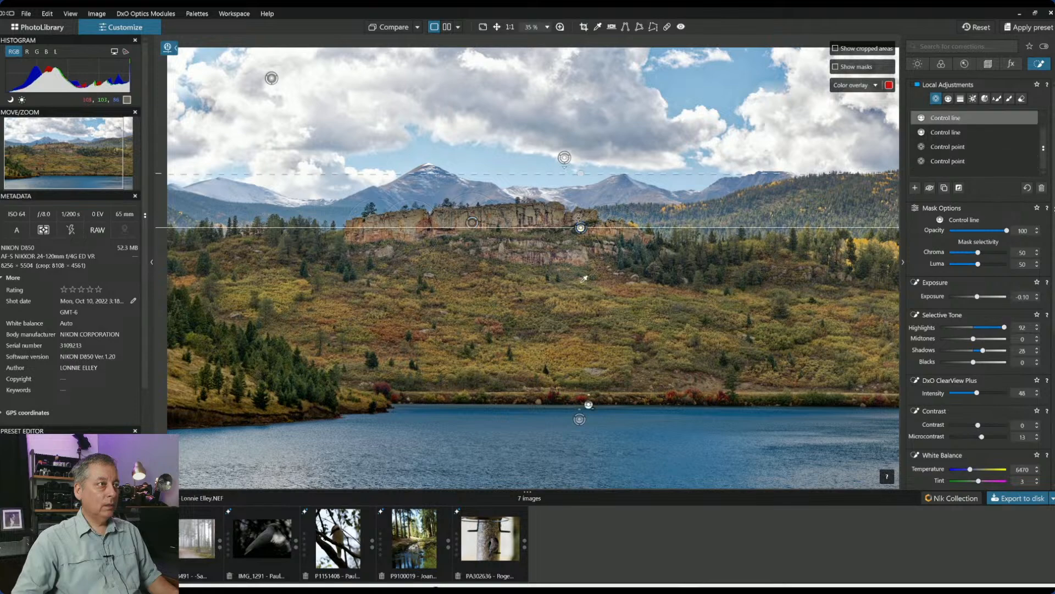
click(578, 220)
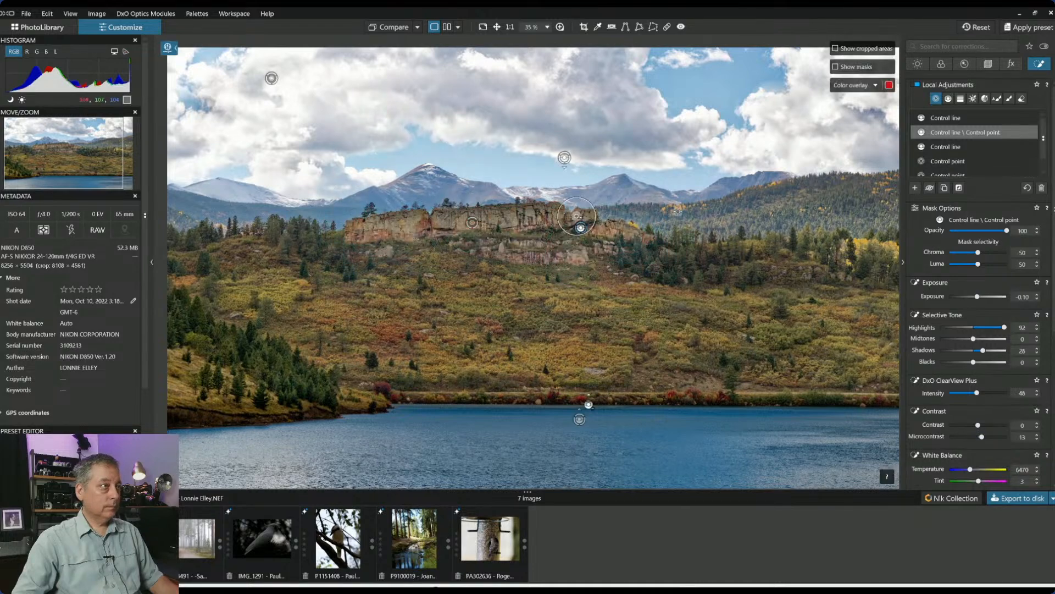
key(Escape)
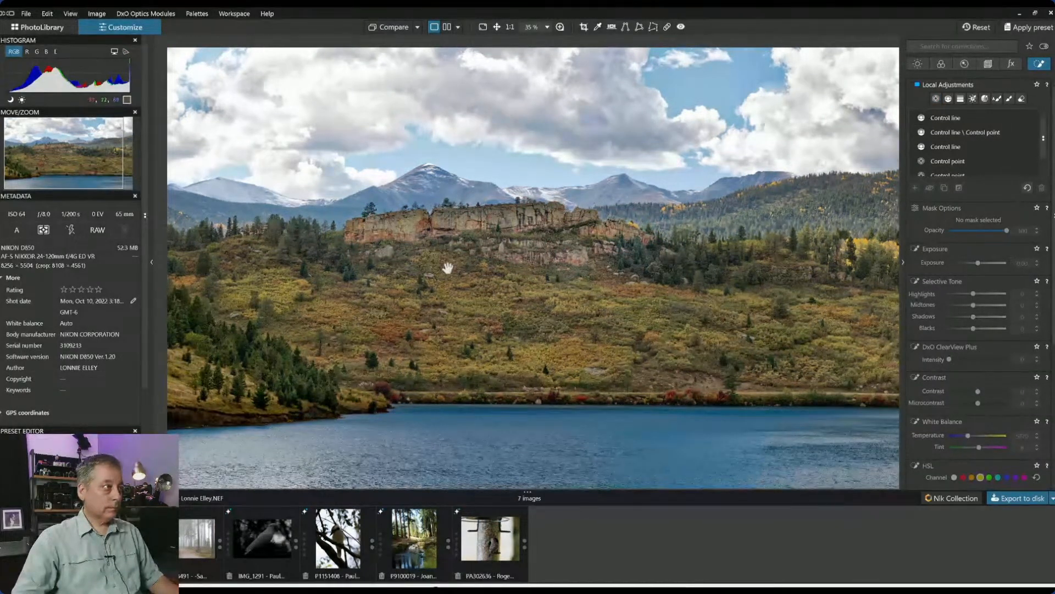
Add control points to the cliff mask on the pale ground patches along the lower hillside
scroll(996, 169, down, 1)
click(975, 167)
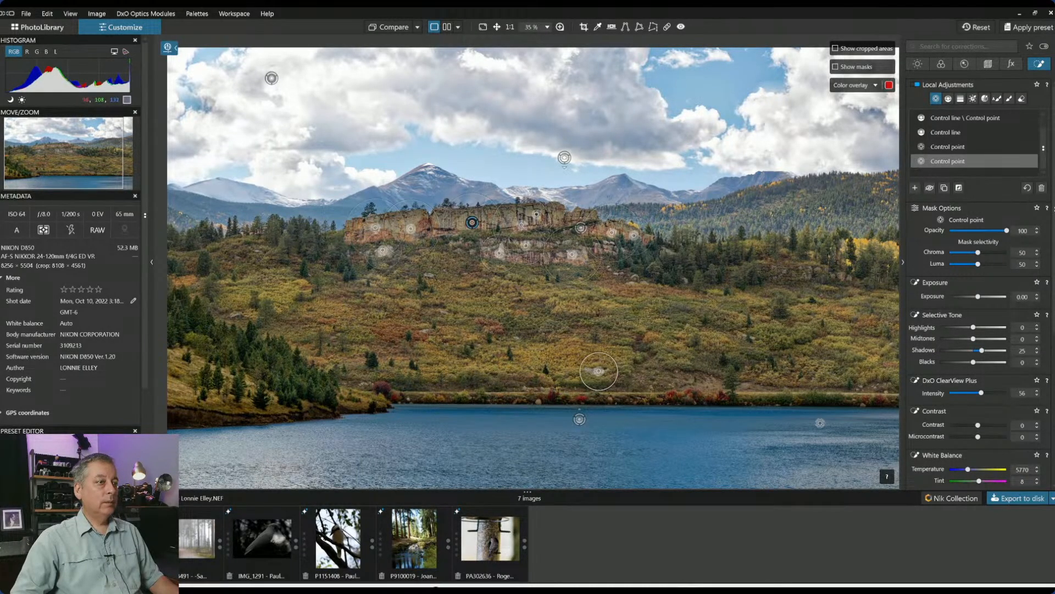
click(713, 387)
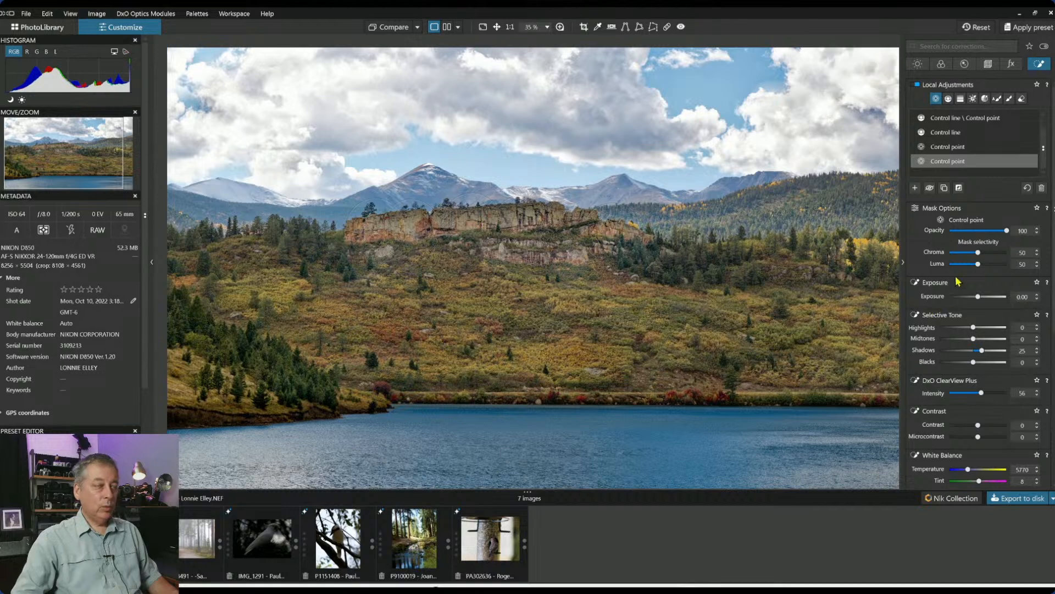
Create a new mask with four control points on the ground above the shoreline, with Shadows at 18 and ClearView Plus intensity at 31
click(915, 188)
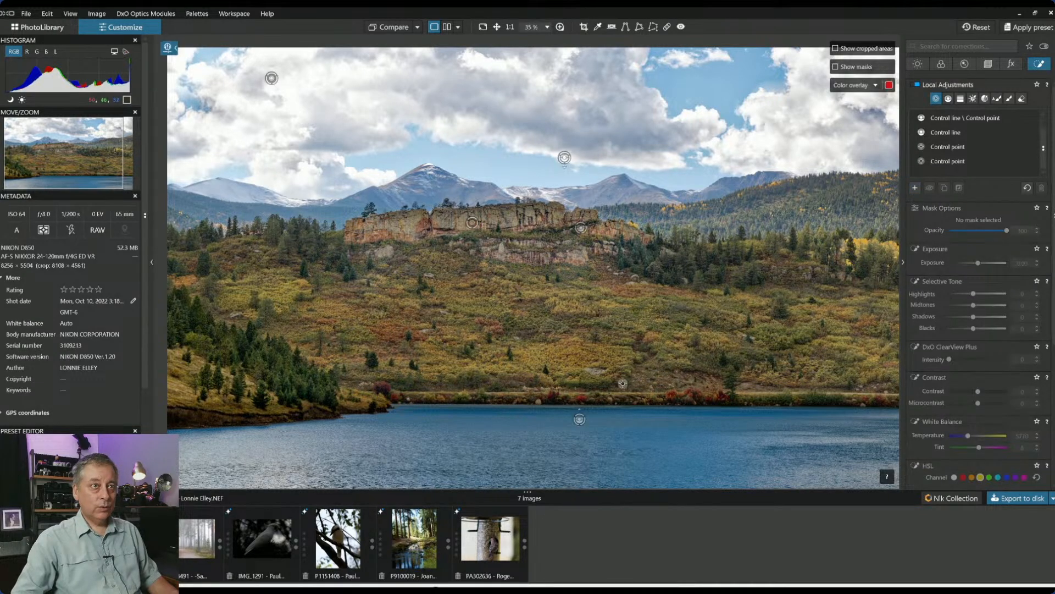
click(597, 373)
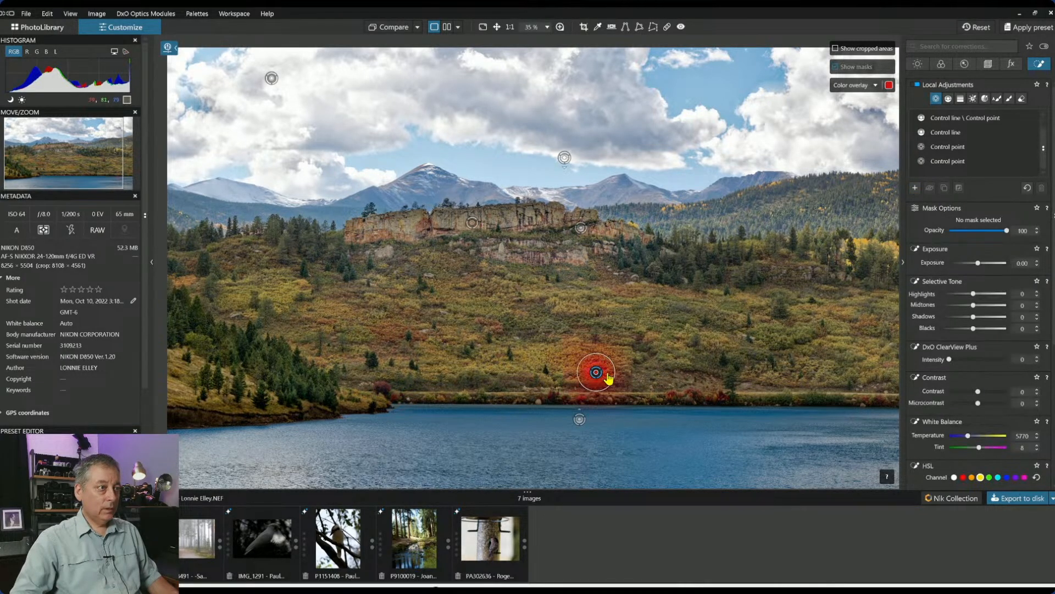
click(679, 382)
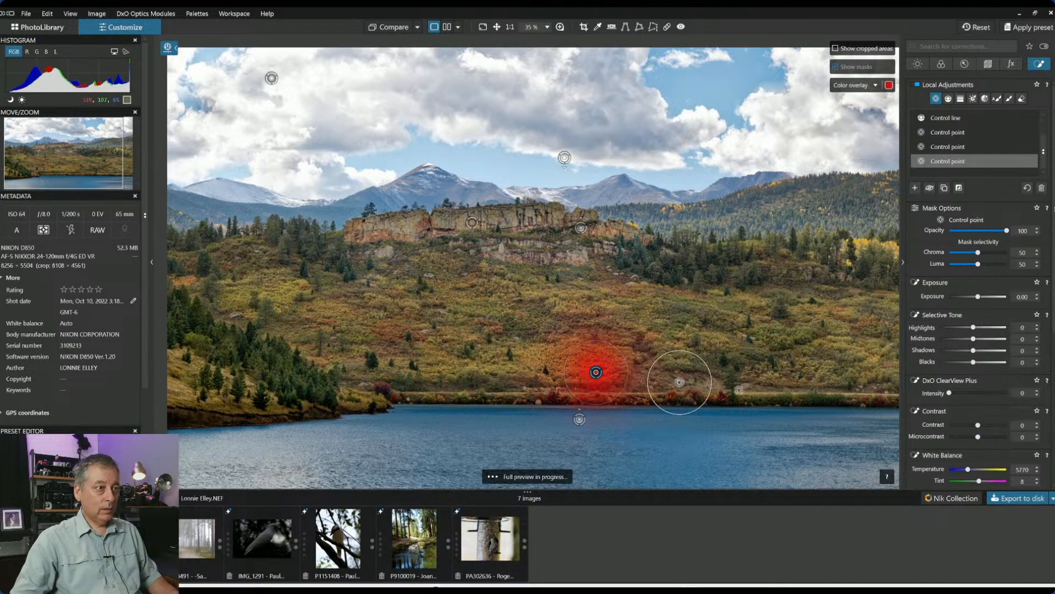
click(740, 388)
click(331, 392)
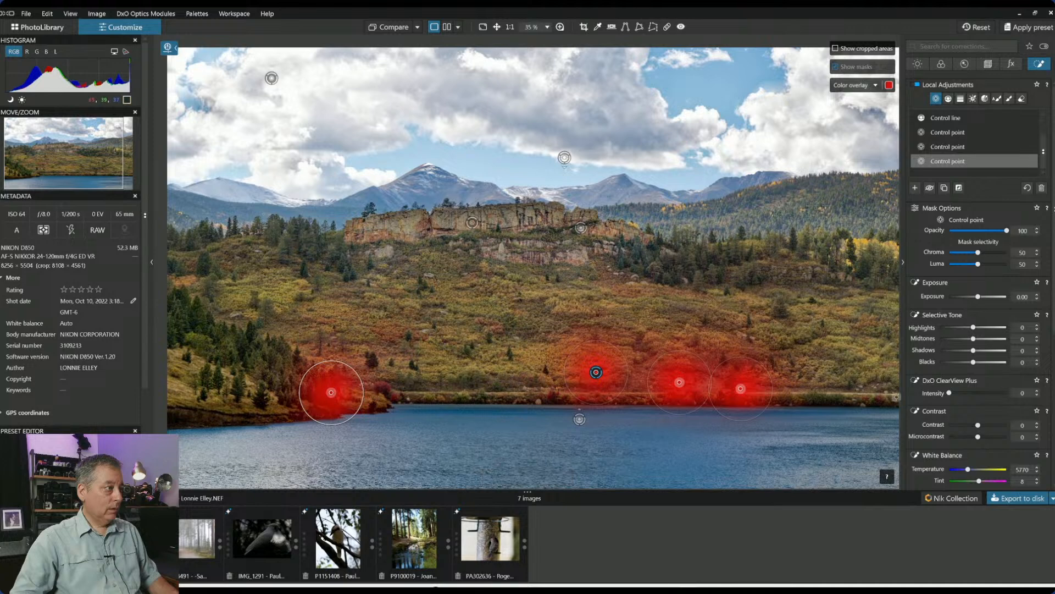
drag(977, 355, 980, 355)
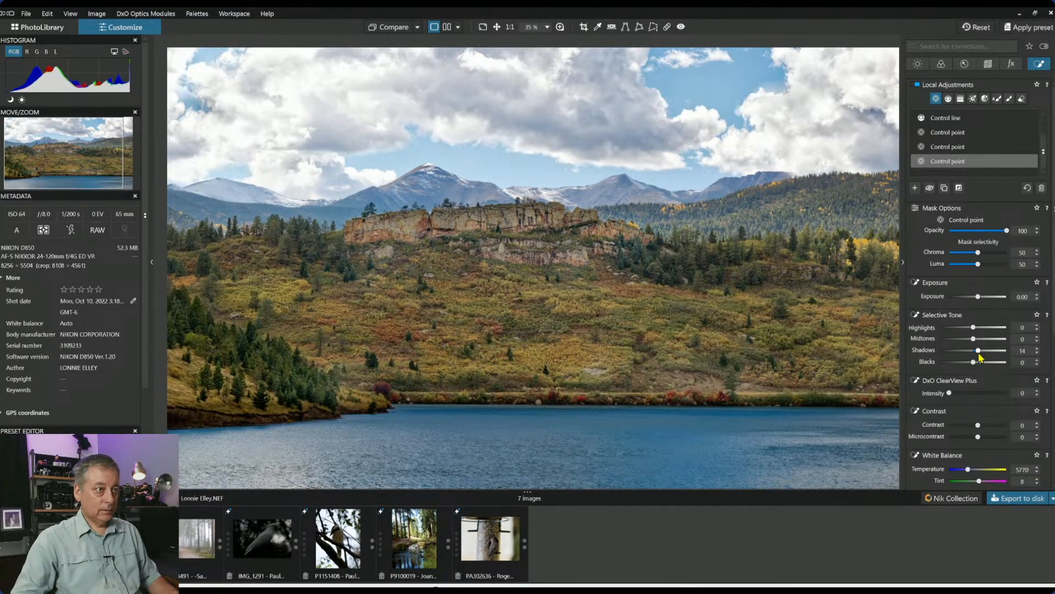
drag(974, 393, 967, 396)
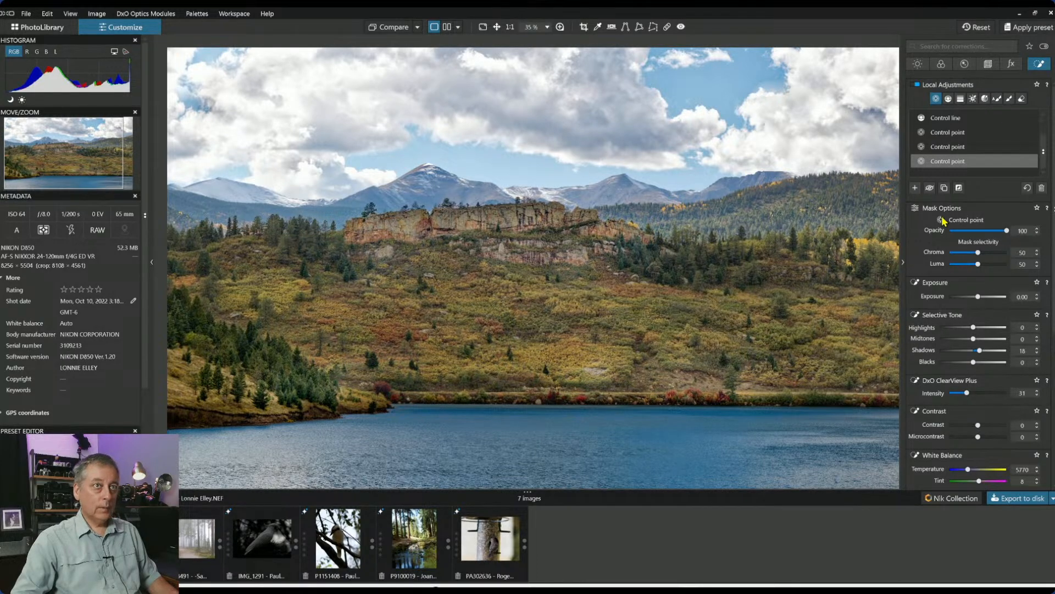
Shift the lake mask's control line and its fade boundary slightly down toward the water, and check the sky mask's coverage
click(944, 121)
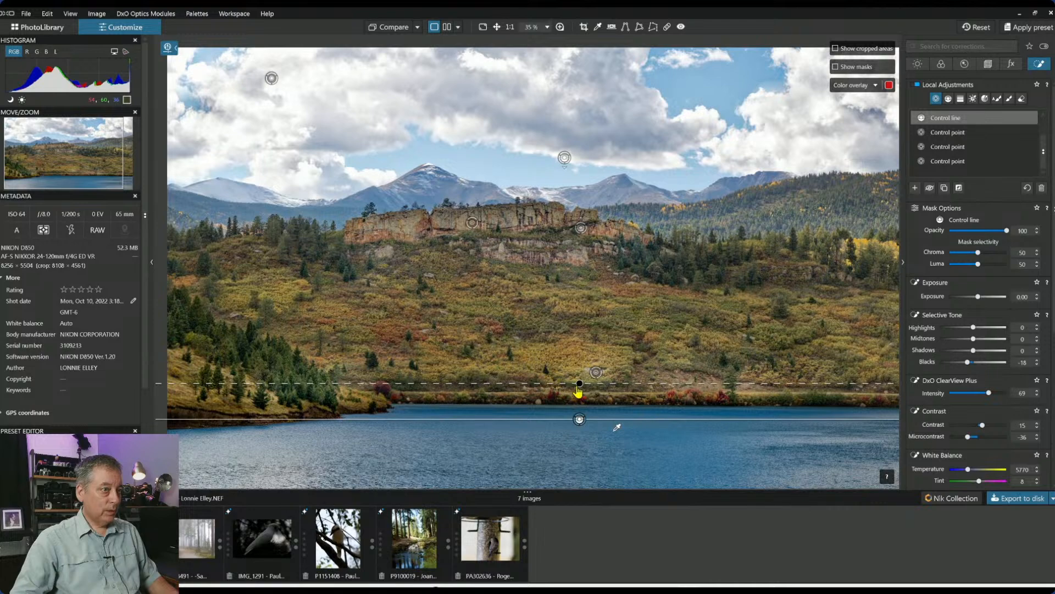
drag(580, 419, 577, 430)
drag(577, 394, 577, 405)
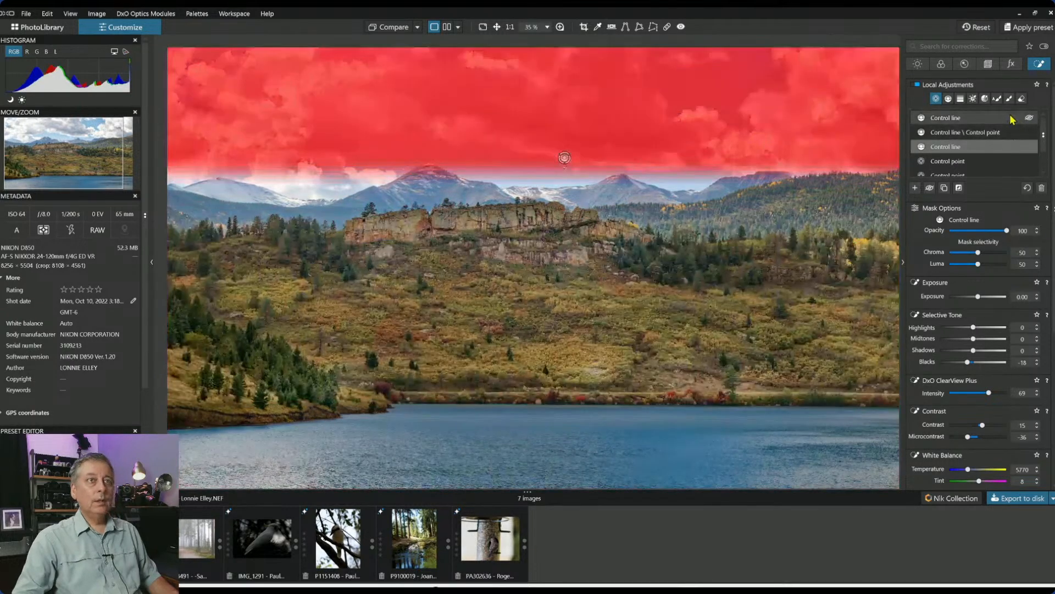
click(1010, 117)
scroll(608, 229, down, 2)
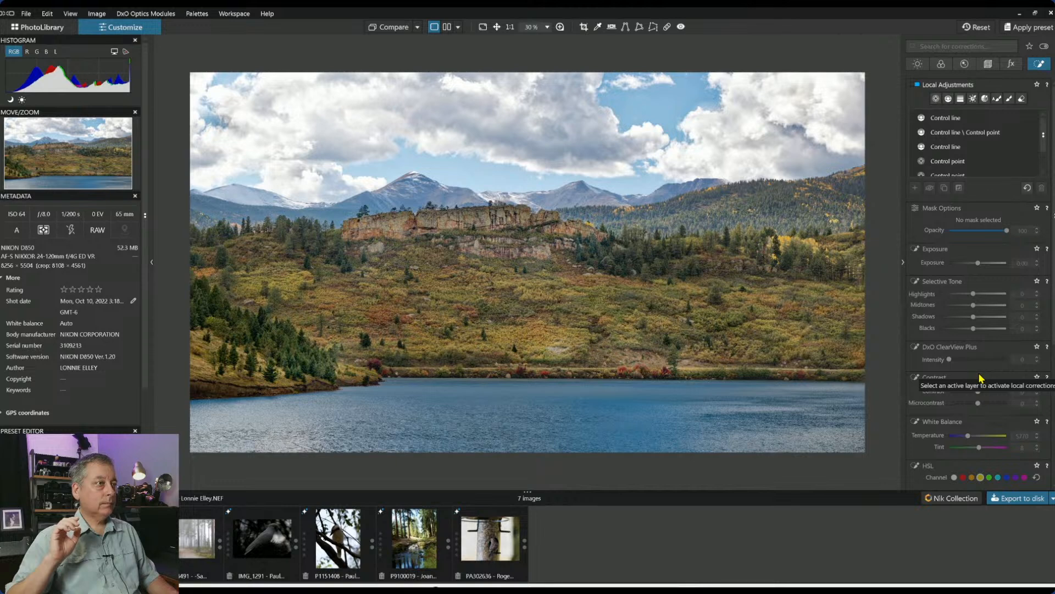
Add a tilted control line from the lower hillside up to the cliff, and set its Highlights to 12
click(948, 100)
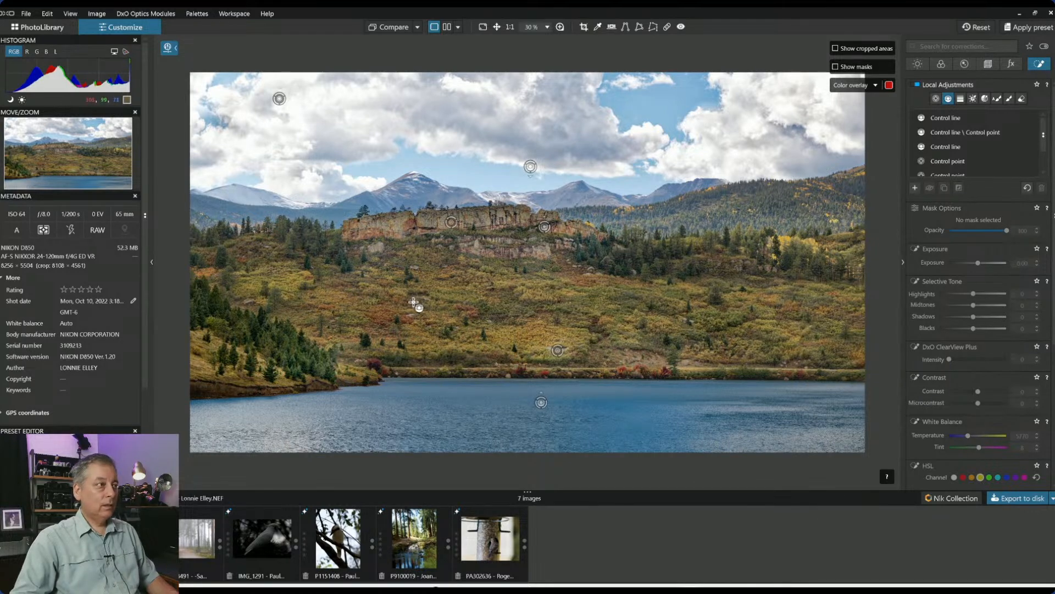
drag(415, 320, 434, 210)
key(m)
click(489, 332)
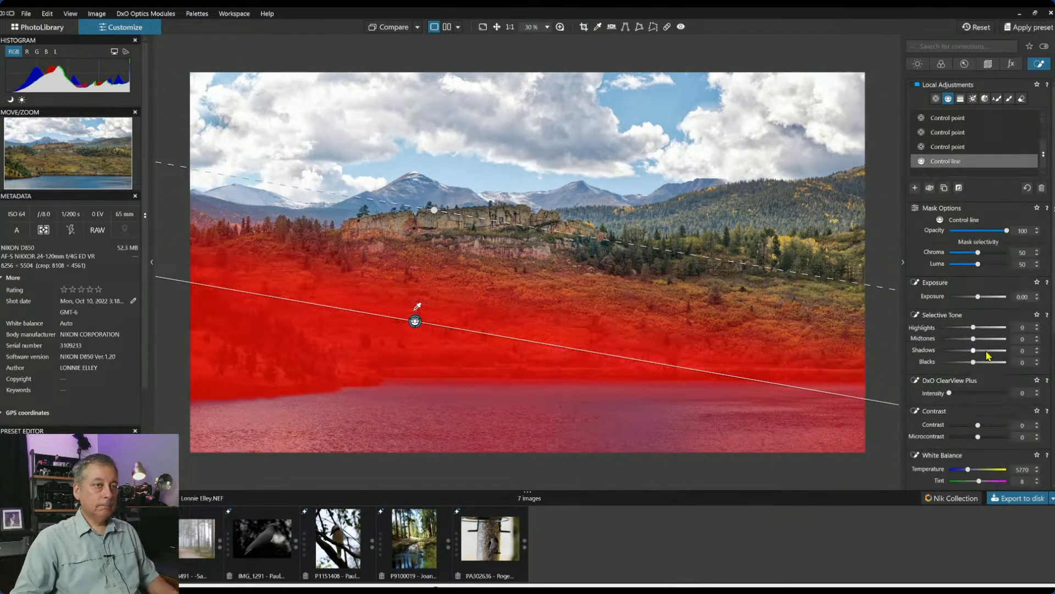
drag(975, 330, 979, 330)
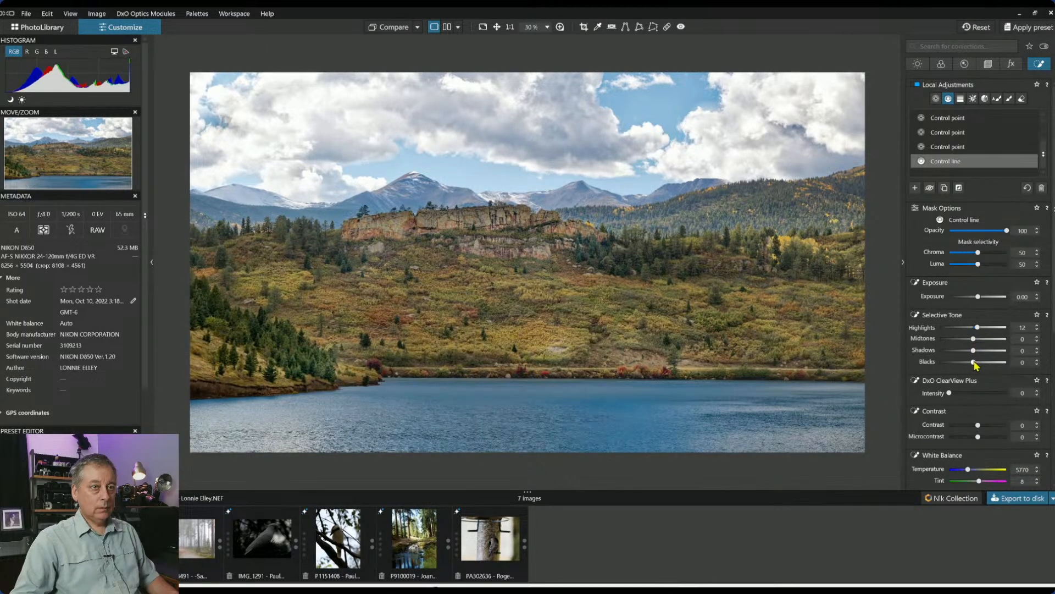
Set Blacks to 3 on the tilted hillside control line and deselect the mask
drag(976, 365, 975, 365)
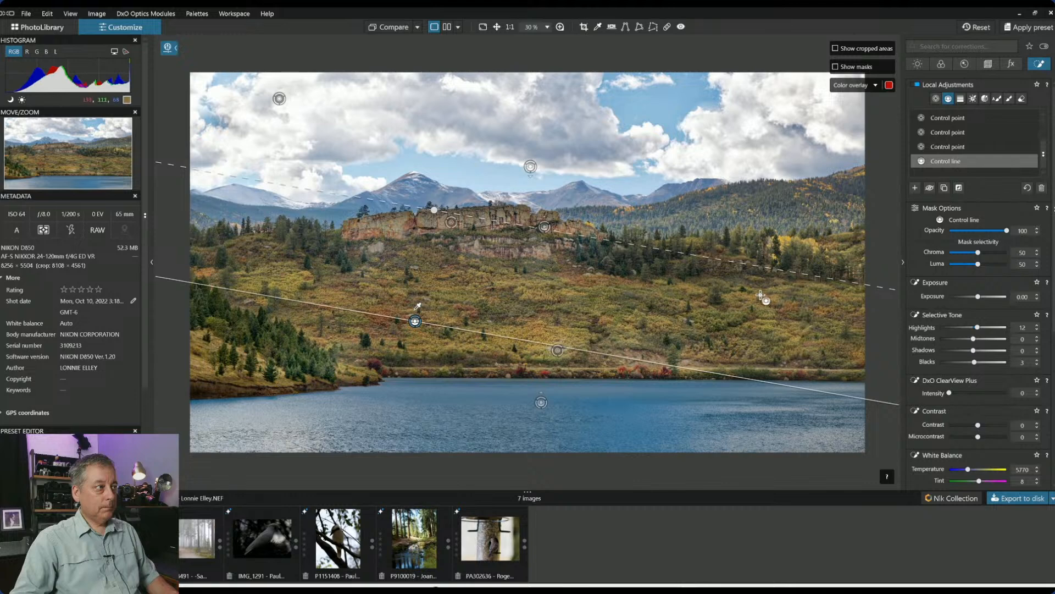
key(Escape)
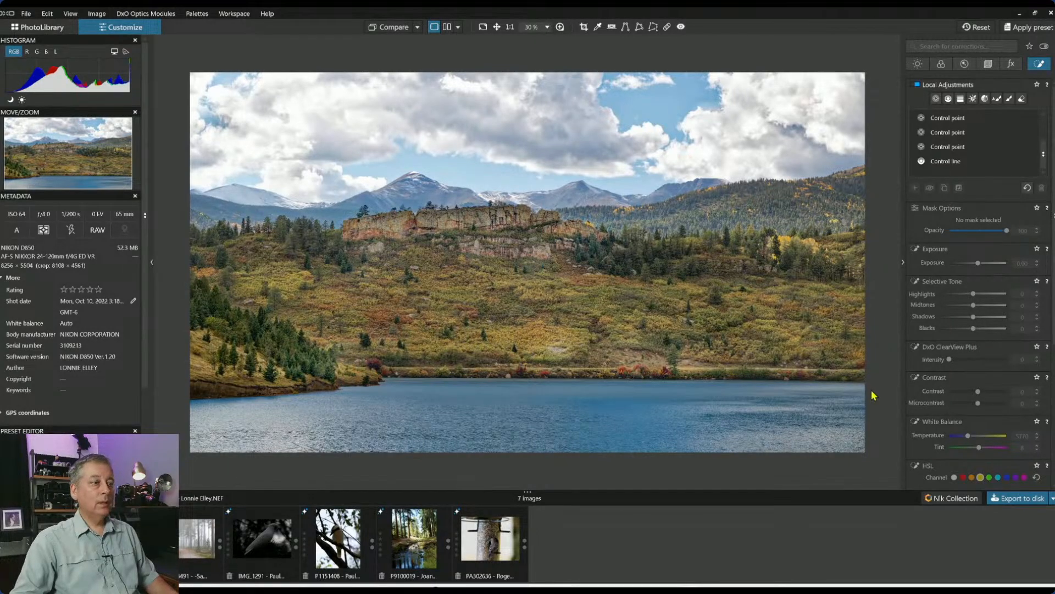
Export the image as a quality 100 JPEG to the original image folder
click(999, 505)
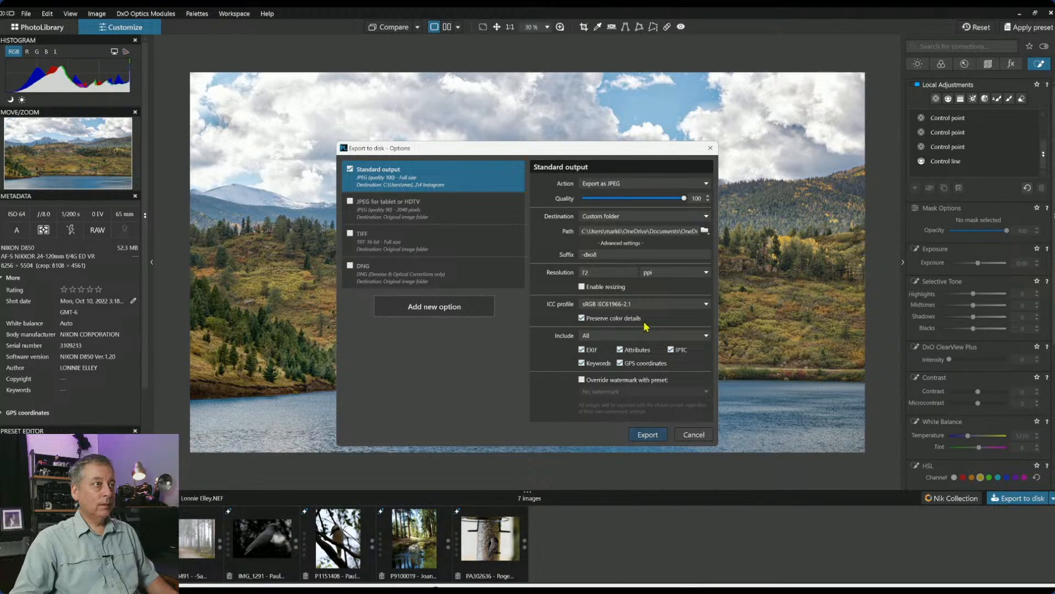
click(630, 219)
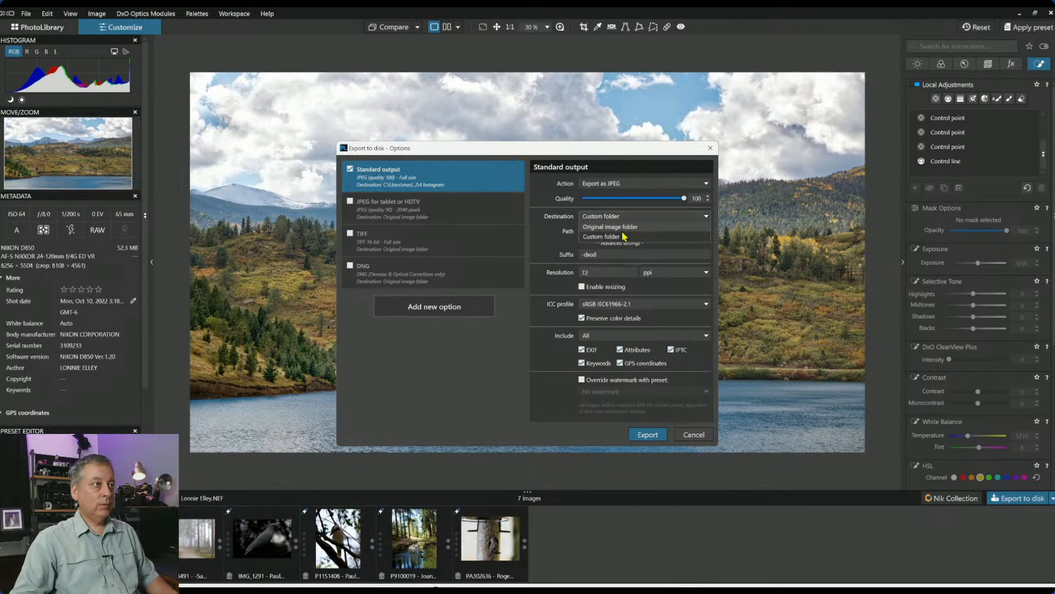
click(625, 235)
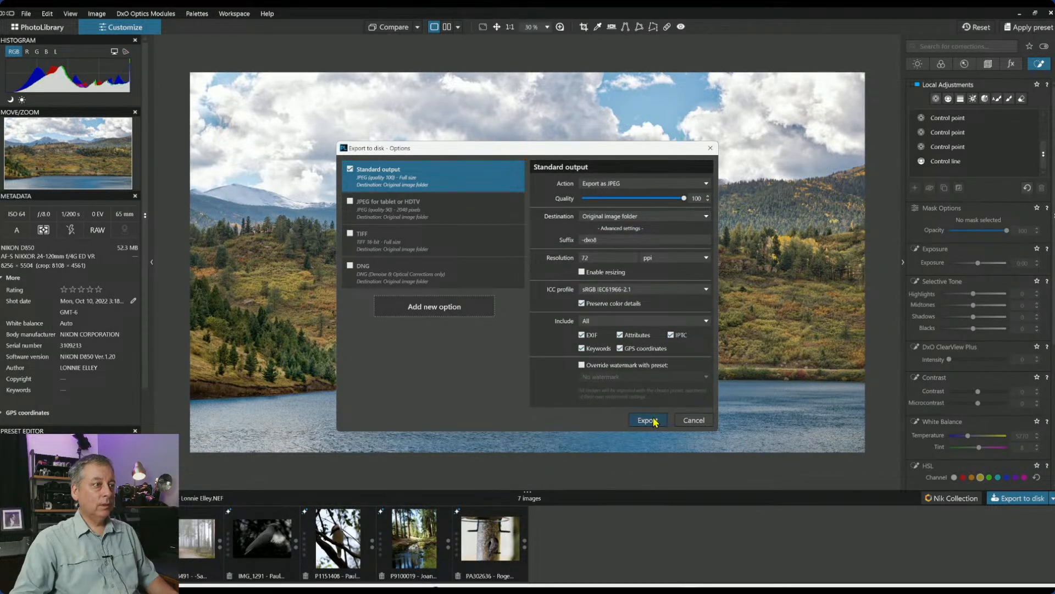
click(650, 434)
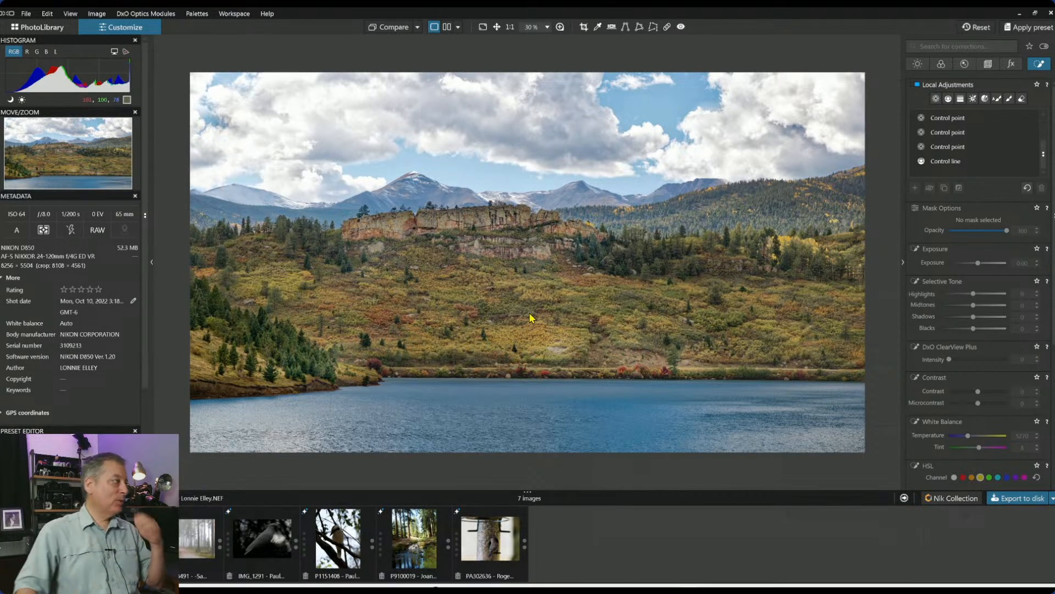
Reset all corrections and compare the image side by side with its exported standard output JPEG as reference
click(447, 27)
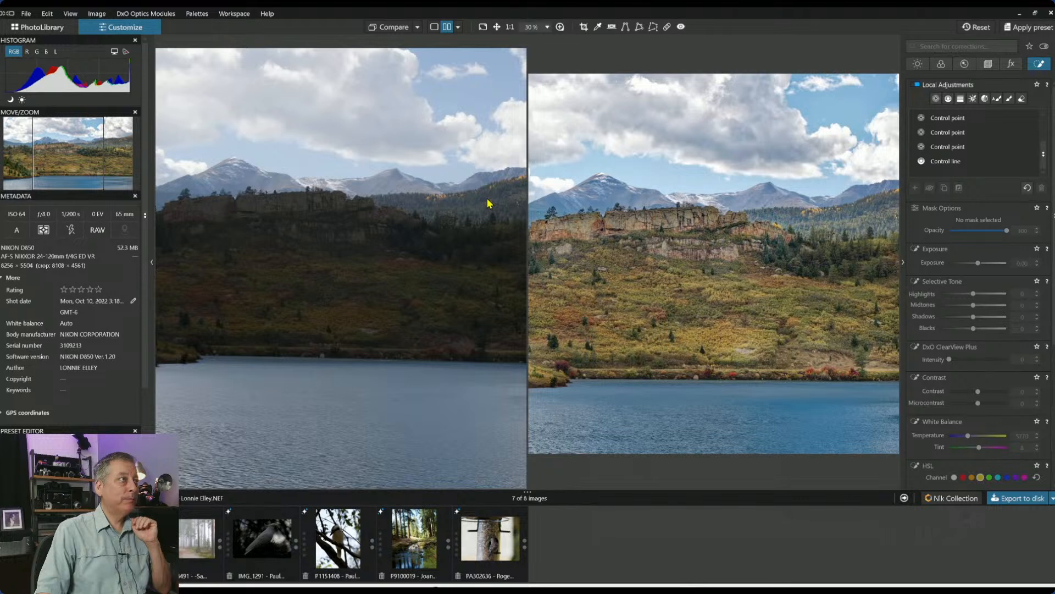
click(977, 27)
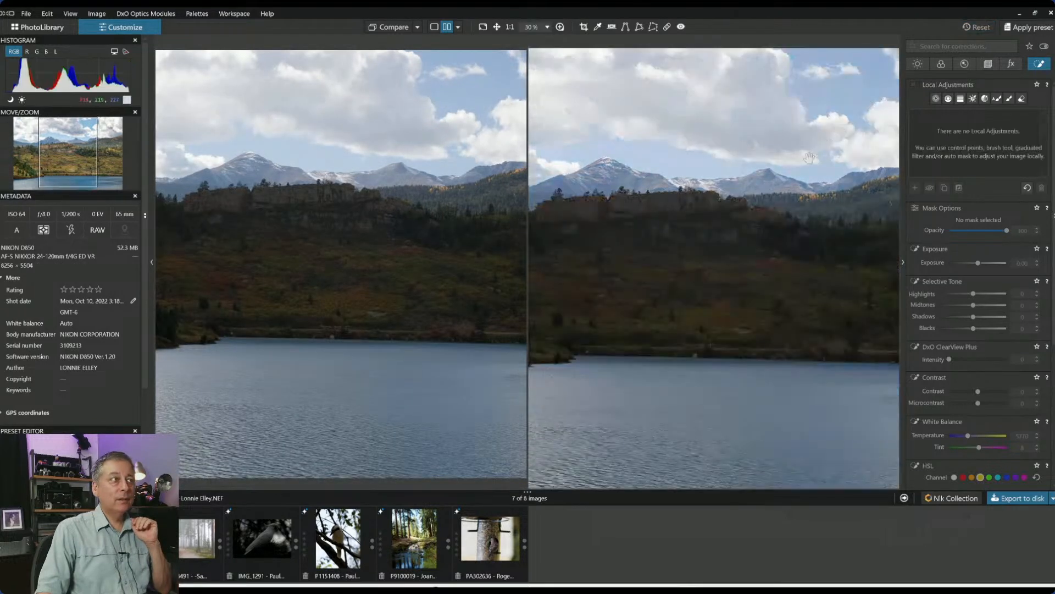
click(417, 27)
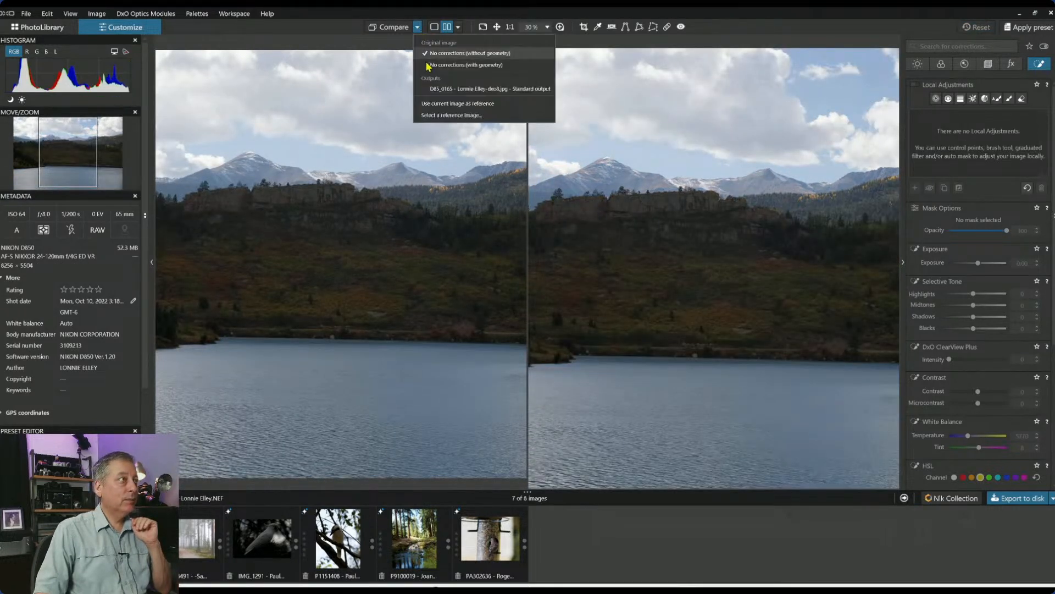
click(435, 89)
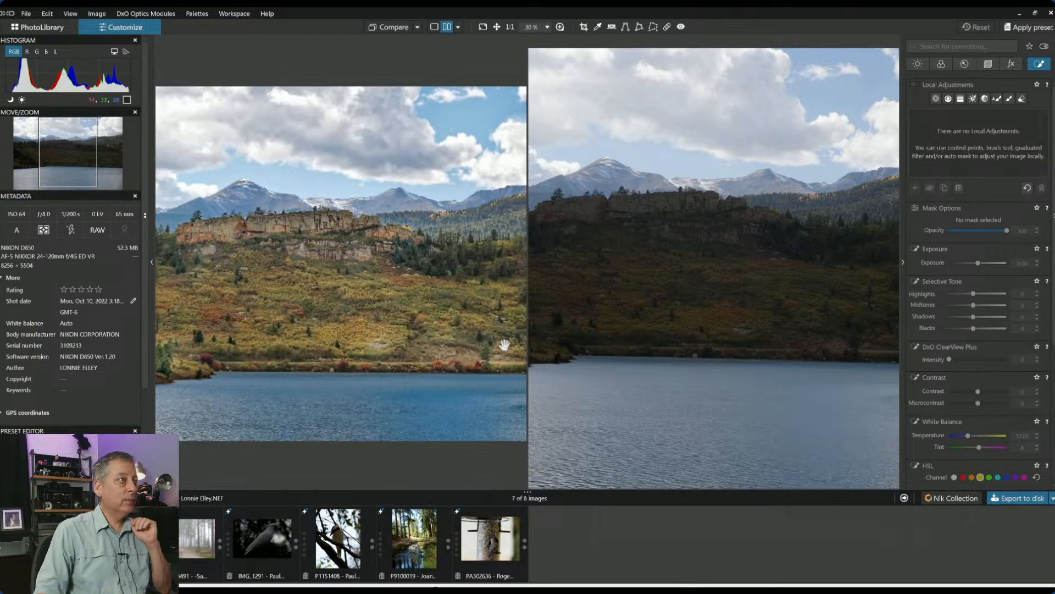
Examine both whole images side by side with the palettes hidden, restore the edits, and return to single-image view
key(Tab)
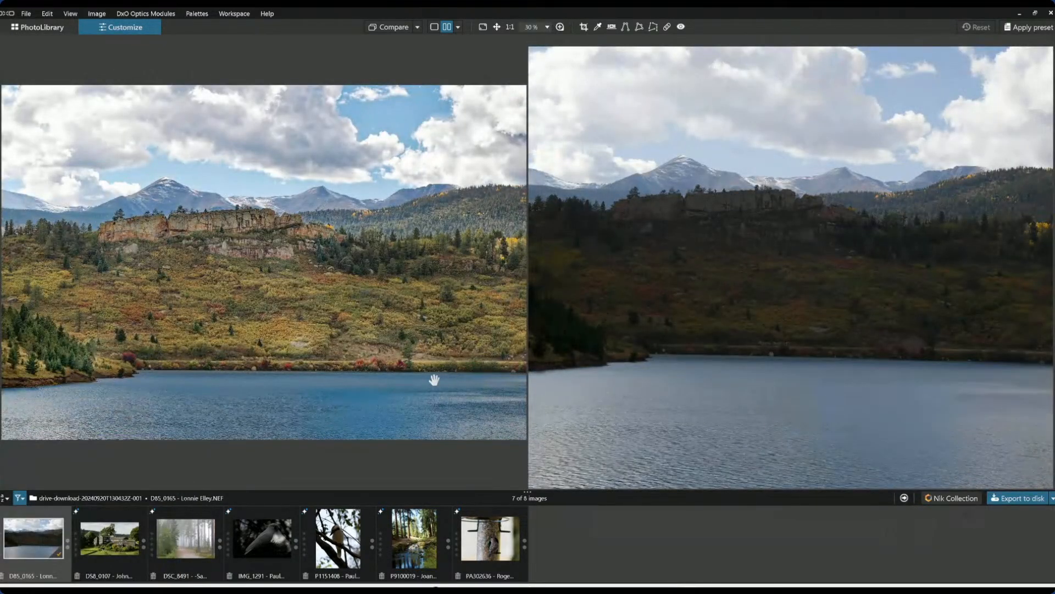
scroll(427, 384, down, 1)
scroll(625, 337, down, 3)
scroll(682, 337, up, 2)
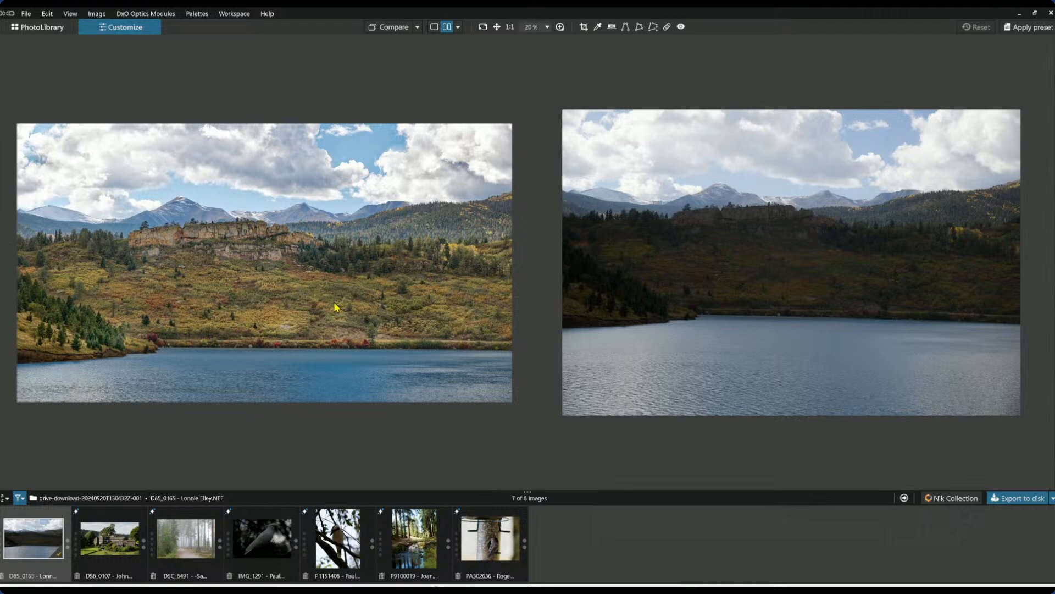
scroll(617, 347, up, 1)
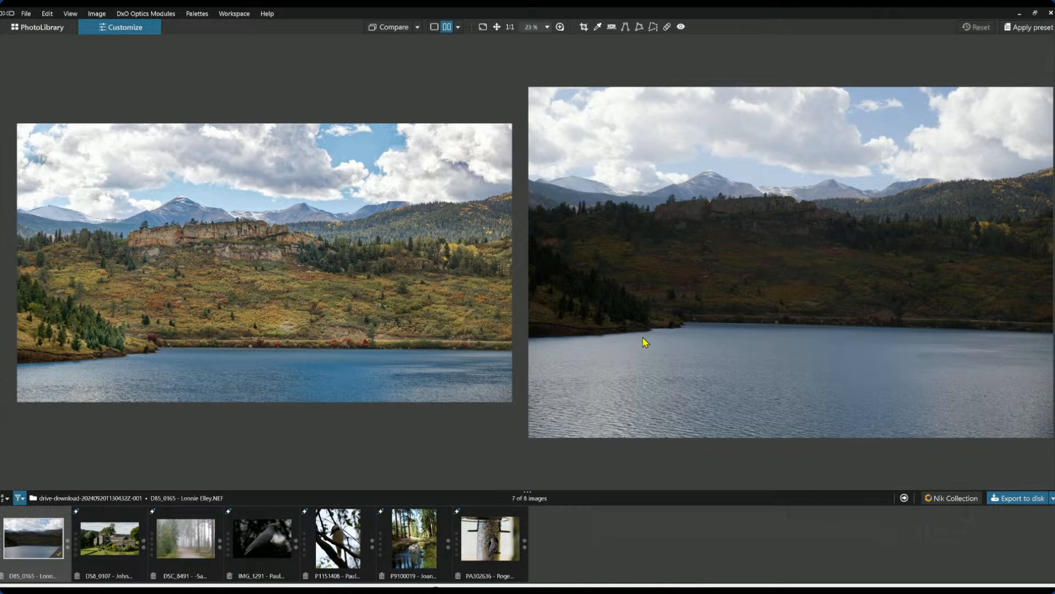
scroll(643, 337, down, 1)
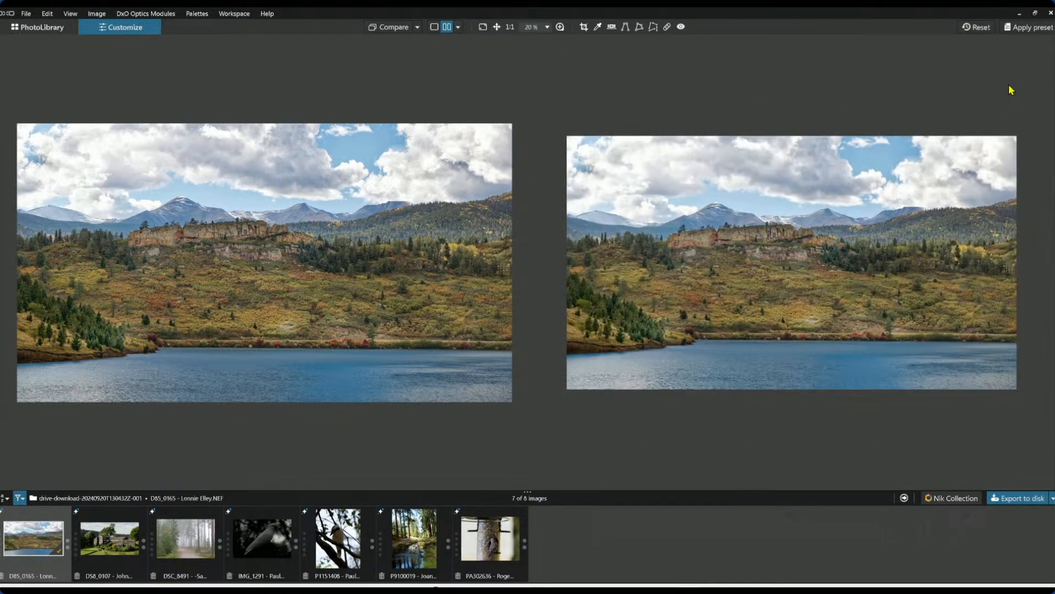
key(Tab)
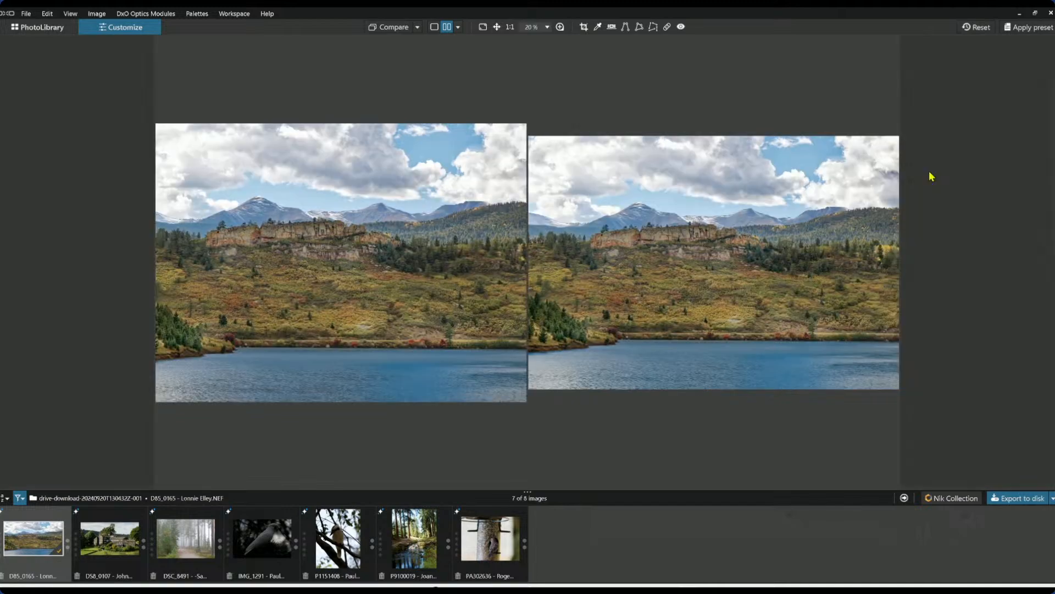
click(434, 27)
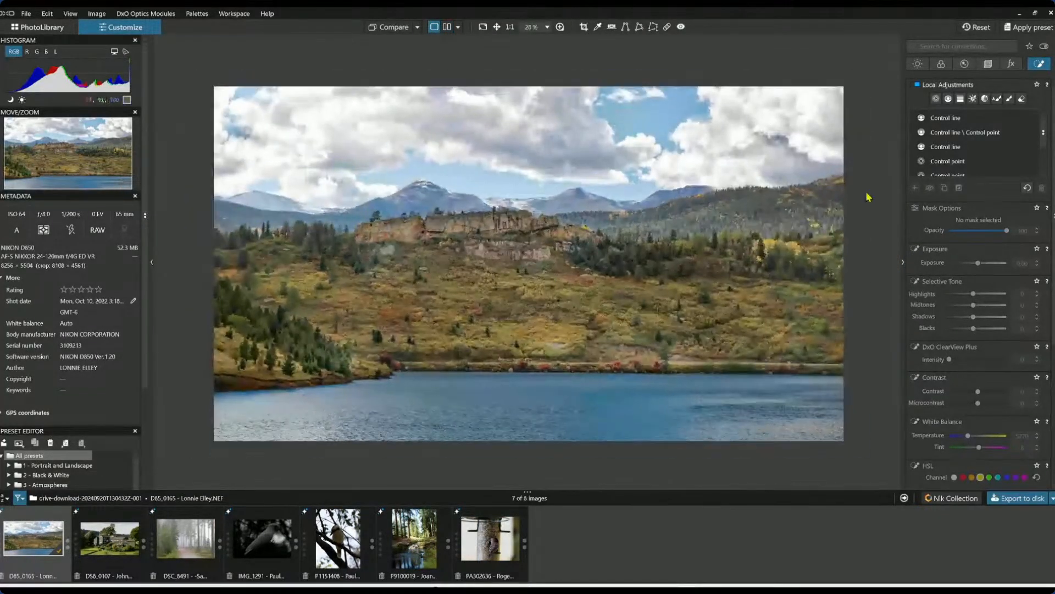
Set Shadows to 16 on the land mask made of a control line and a control point, and deselect it
scroll(923, 160, down, 2)
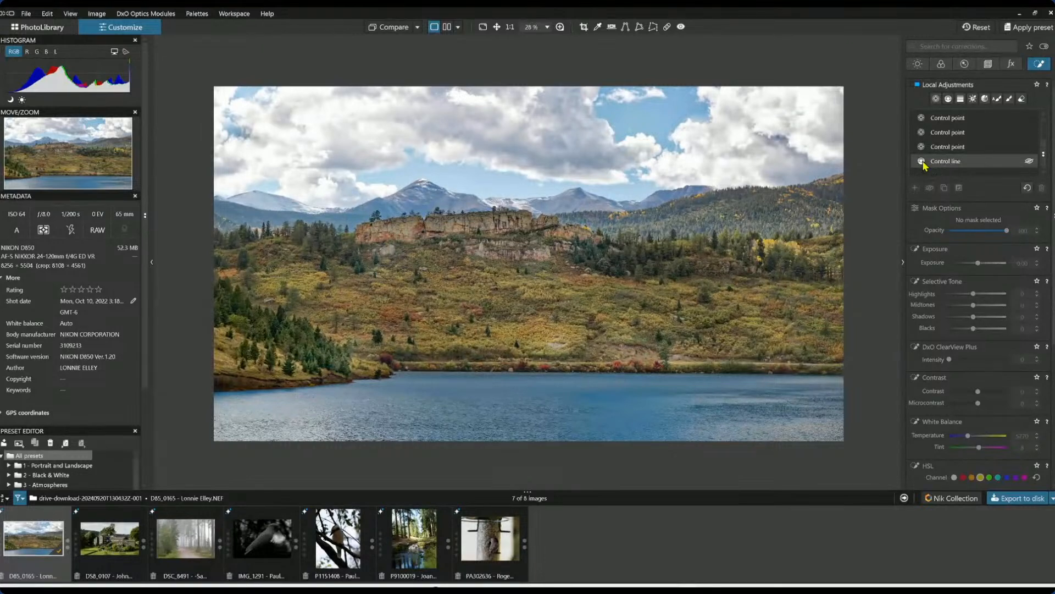
click(925, 162)
click(927, 146)
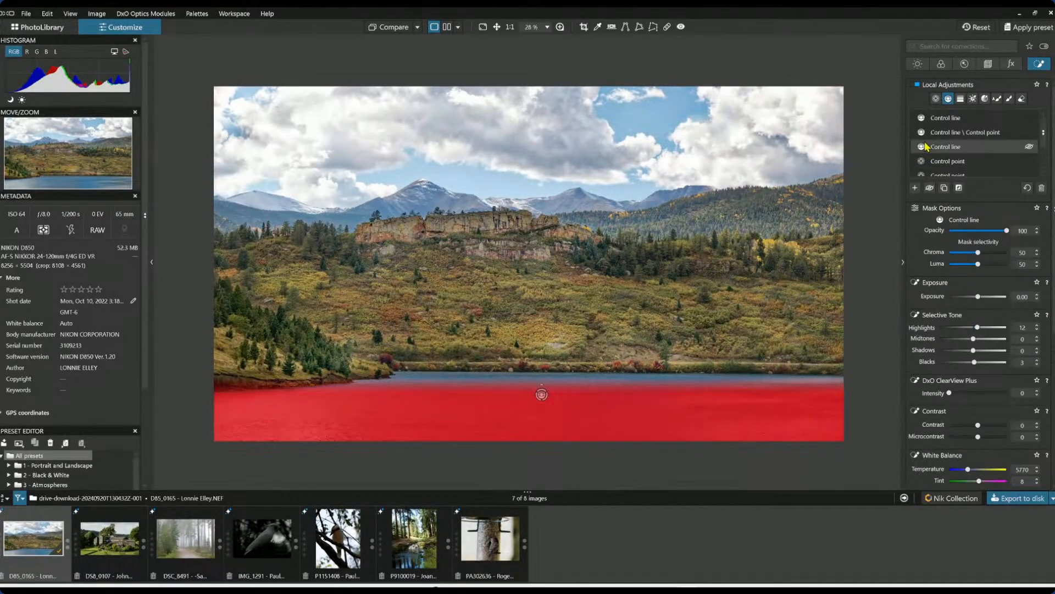
click(926, 137)
click(926, 137)
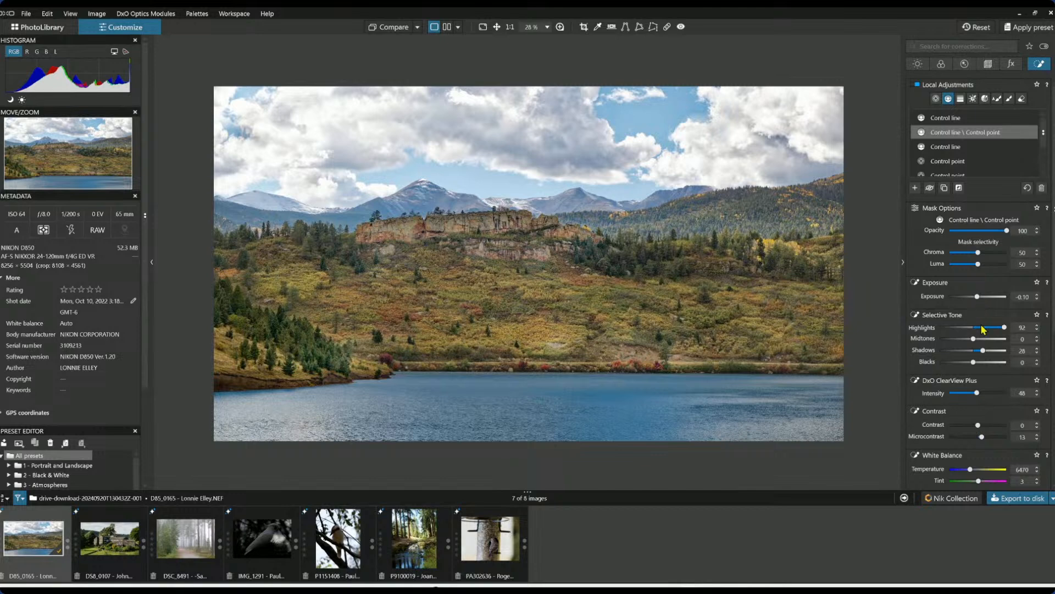
drag(982, 350, 979, 351)
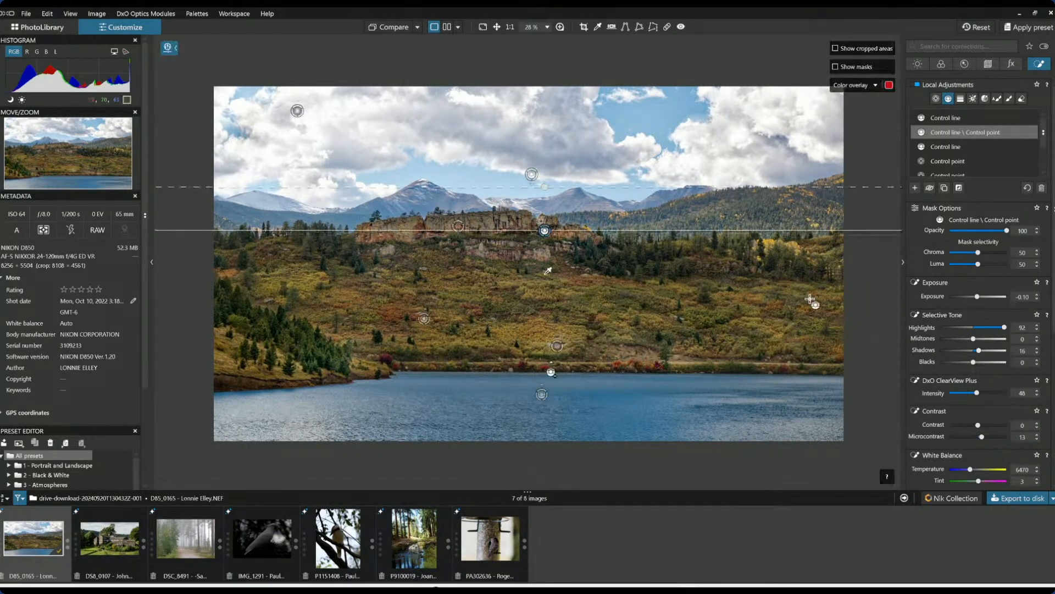
click(759, 58)
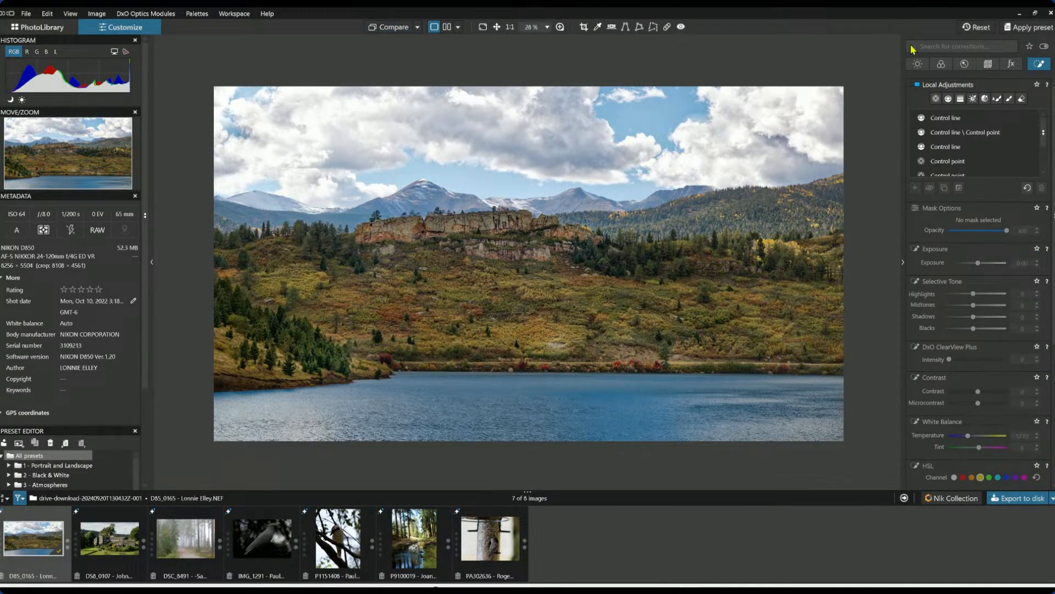
Reset all corrections and toggle full screen between the unedited image and the exported JPEG
click(968, 28)
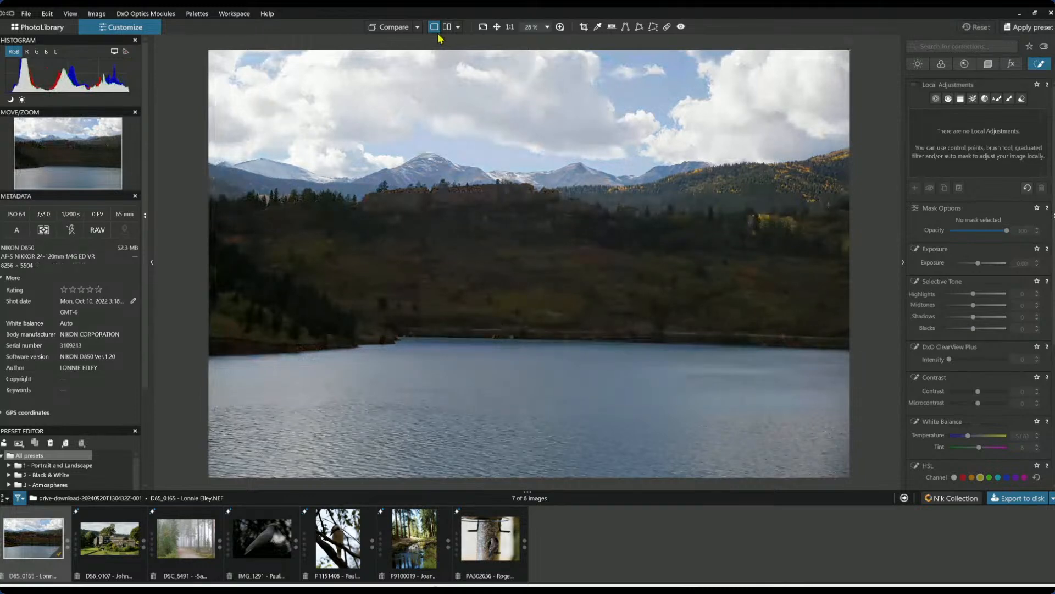
click(458, 27)
click(397, 28)
key(F9)
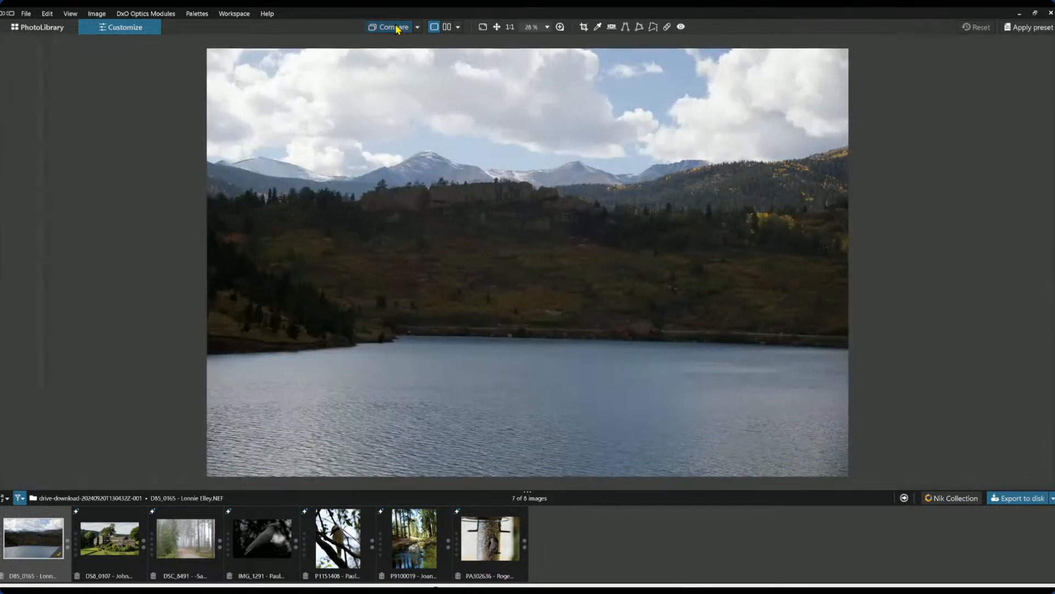
click(484, 27)
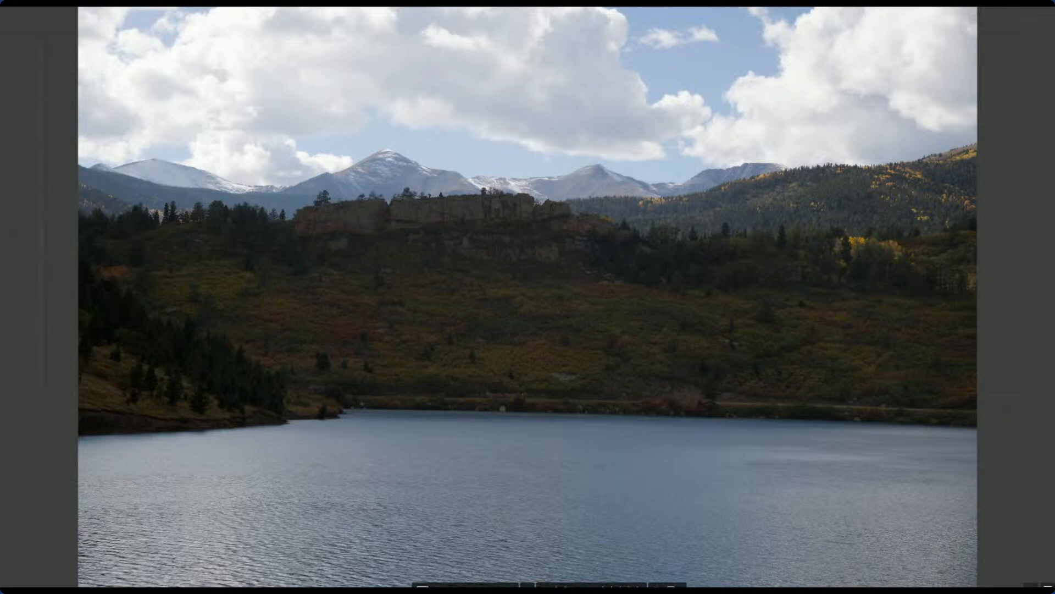
key(d)
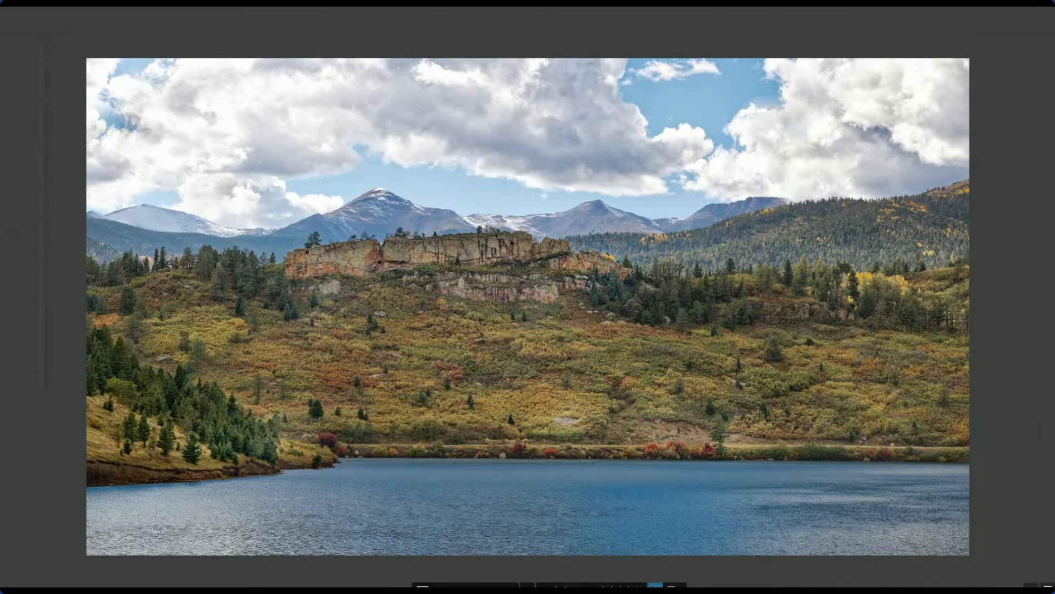
key(backslash)
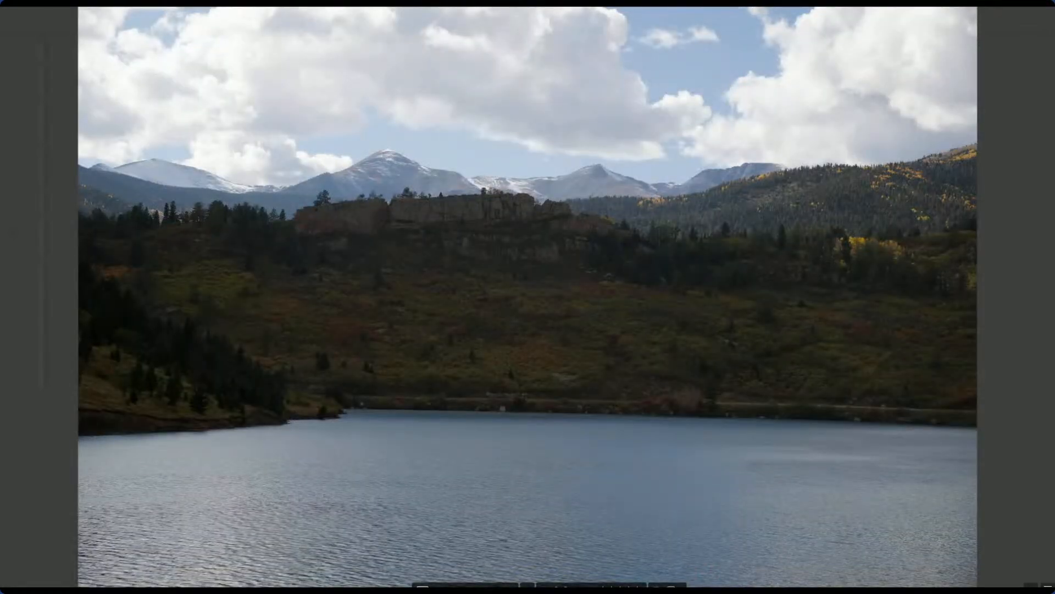
key(backslash)
key(backslash)
Compare both versions in split view, sweep the divider past the image's right edge, and leave full screen
click(672, 574)
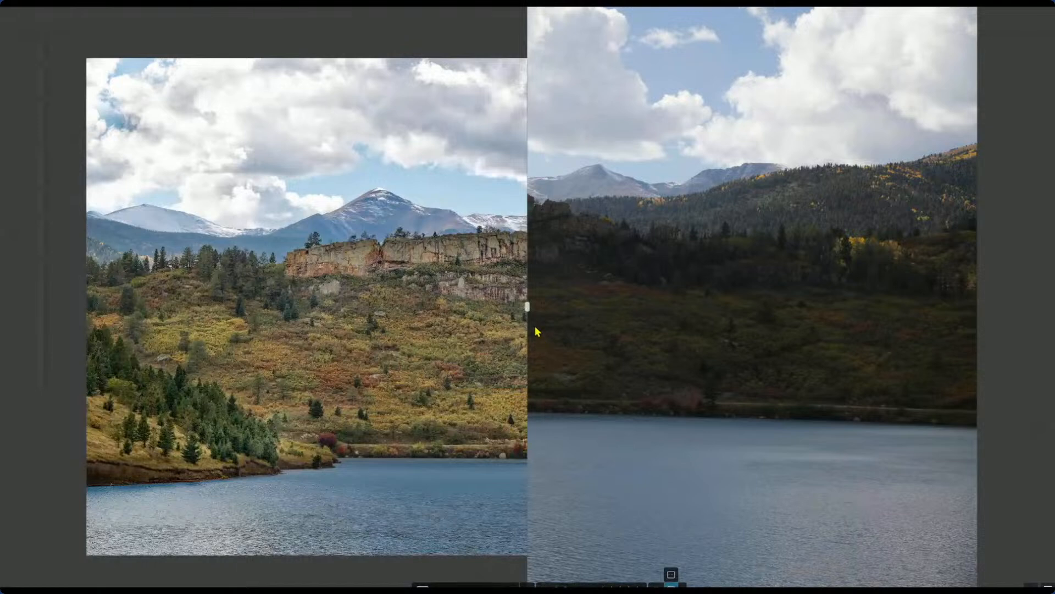
drag(527, 305, 1001, 339)
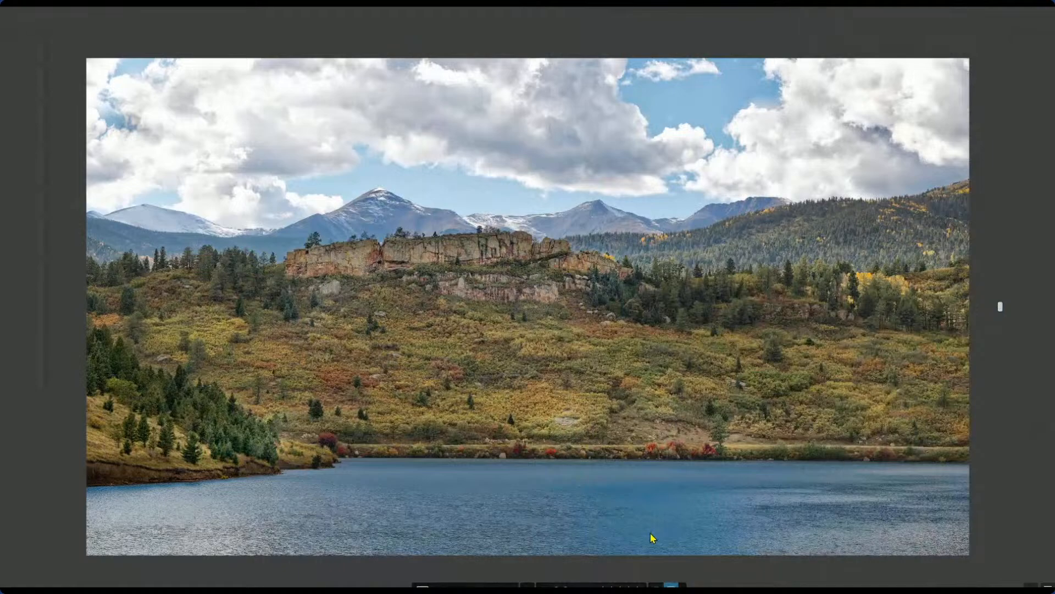
click(671, 585)
key(Escape)
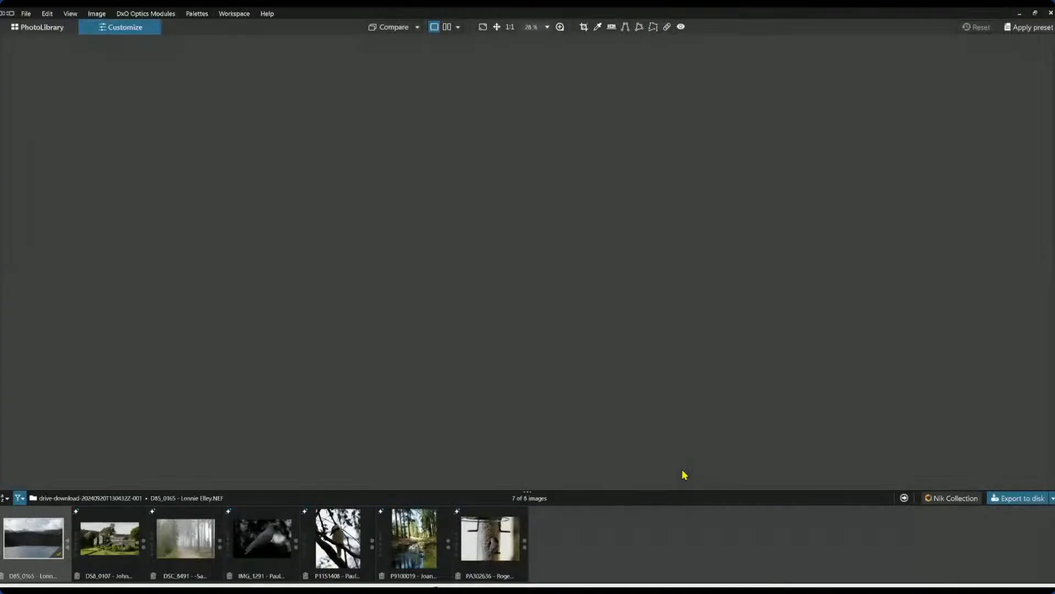
Open the stone house photo and crop in from its upper-left corner to about 7991 × 4491 px at the original aspect ratio
click(122, 535)
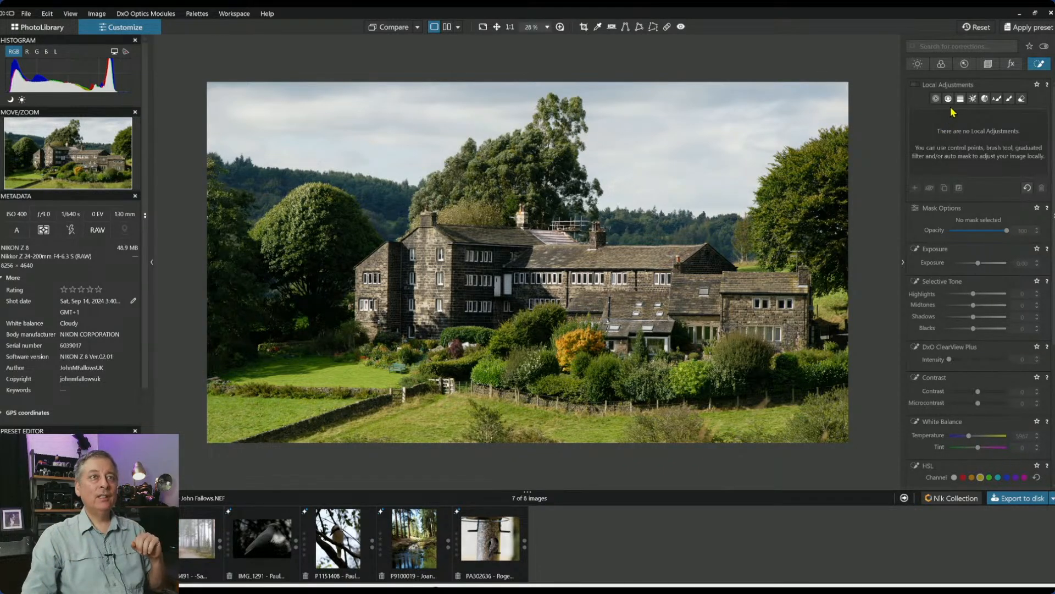
click(987, 65)
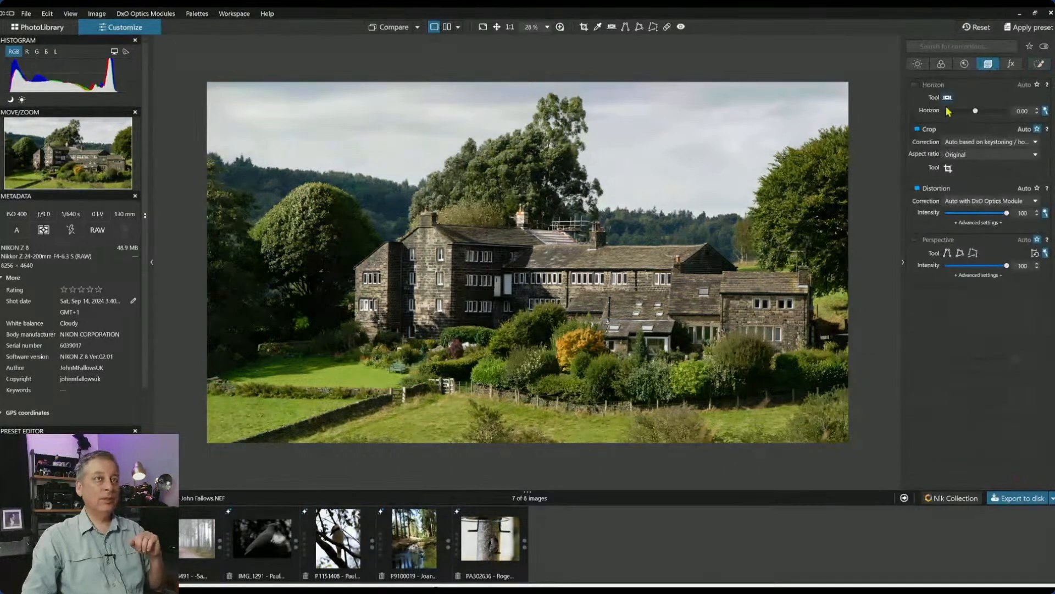
click(948, 168)
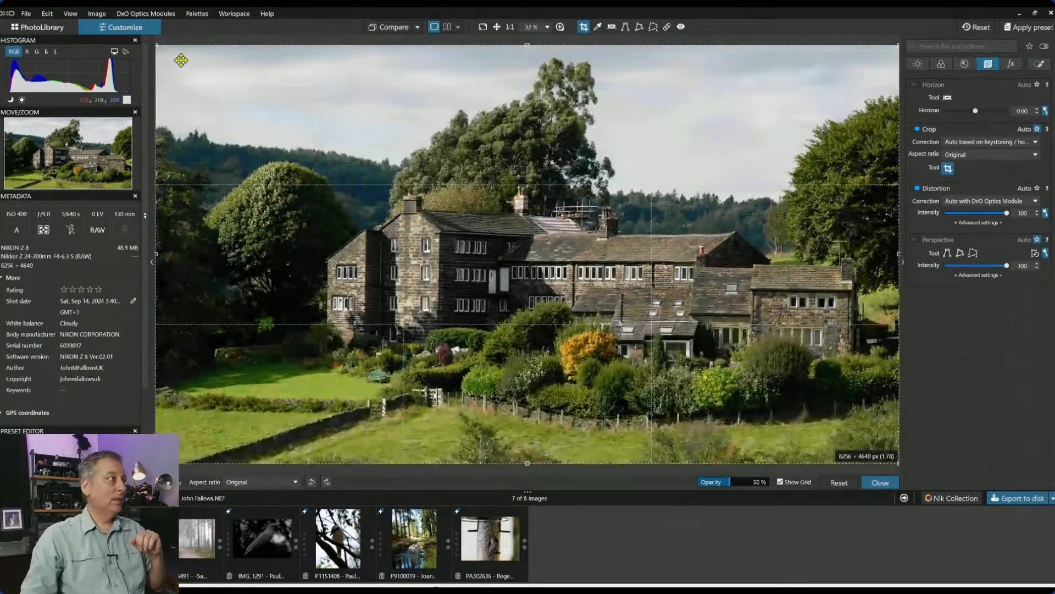
drag(160, 47, 186, 62)
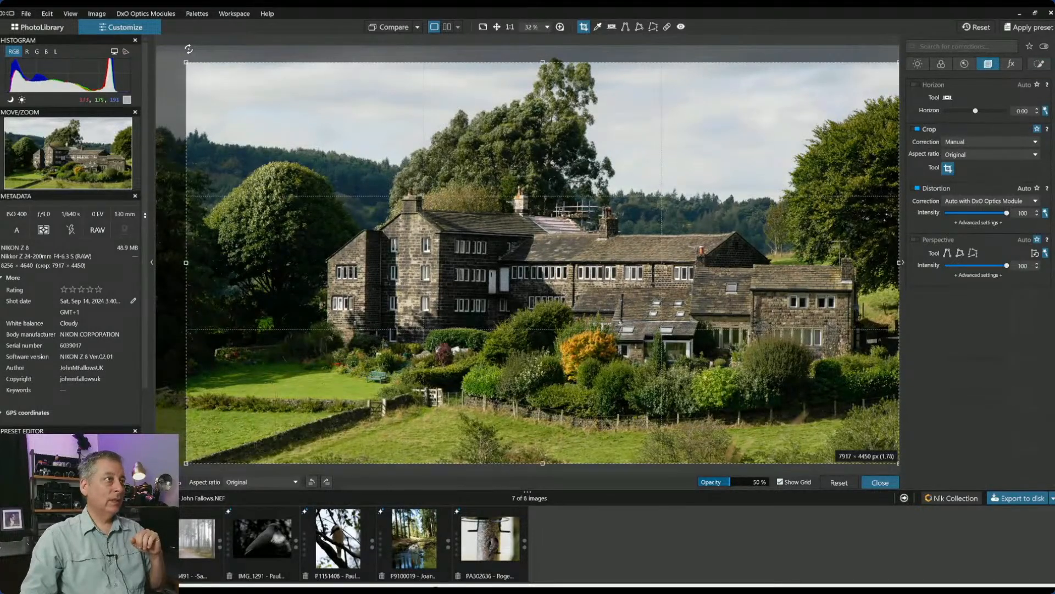
drag(644, 224, 647, 225)
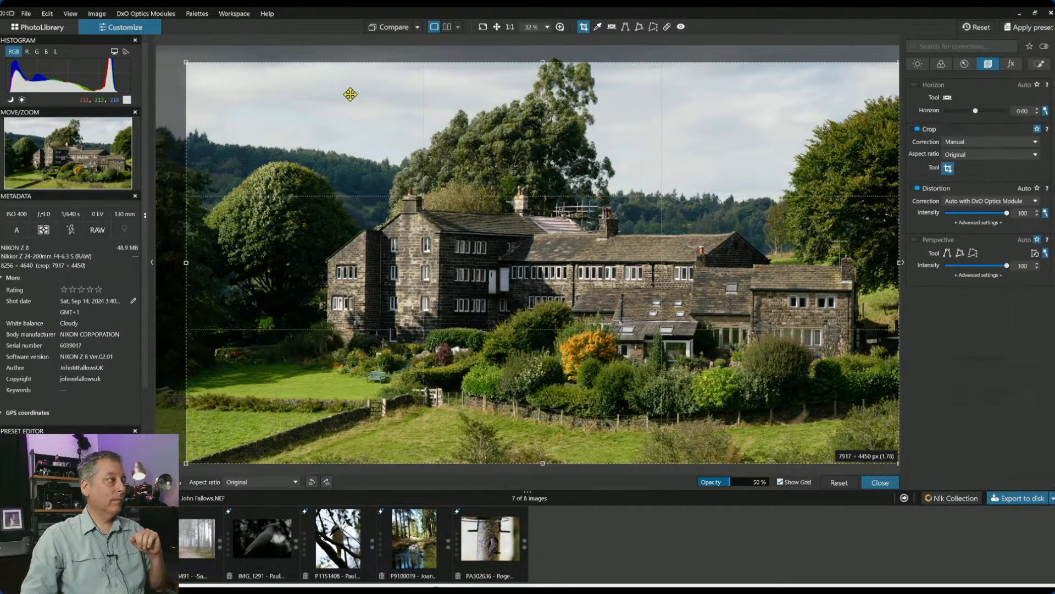
drag(187, 63, 181, 60)
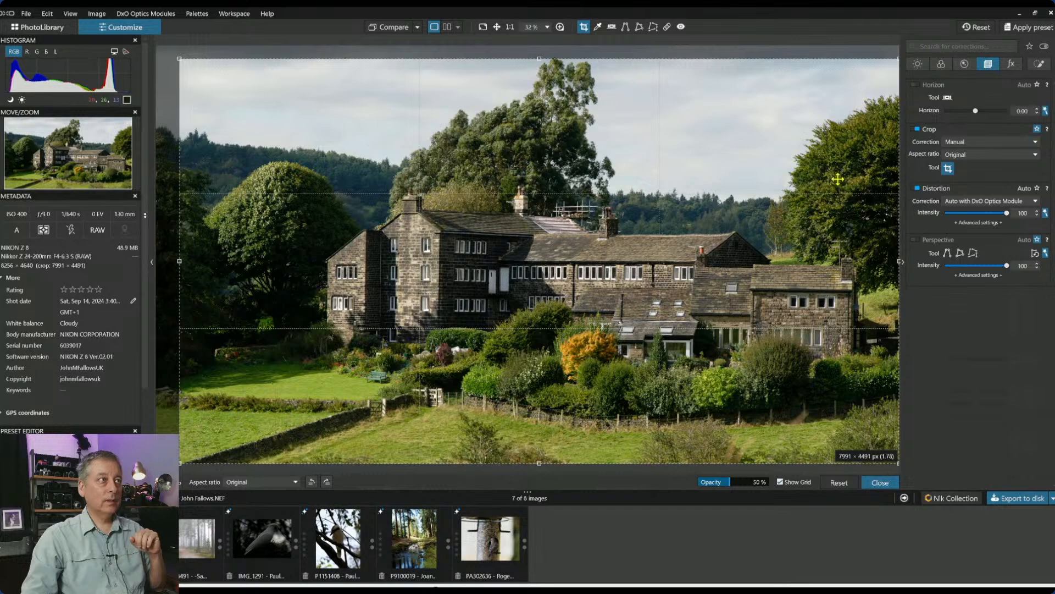
Try 4:3 and 3:2 crop ratios, enlarging the 3:2 frame around the house to about 6960 × 4640 px
click(981, 156)
click(967, 213)
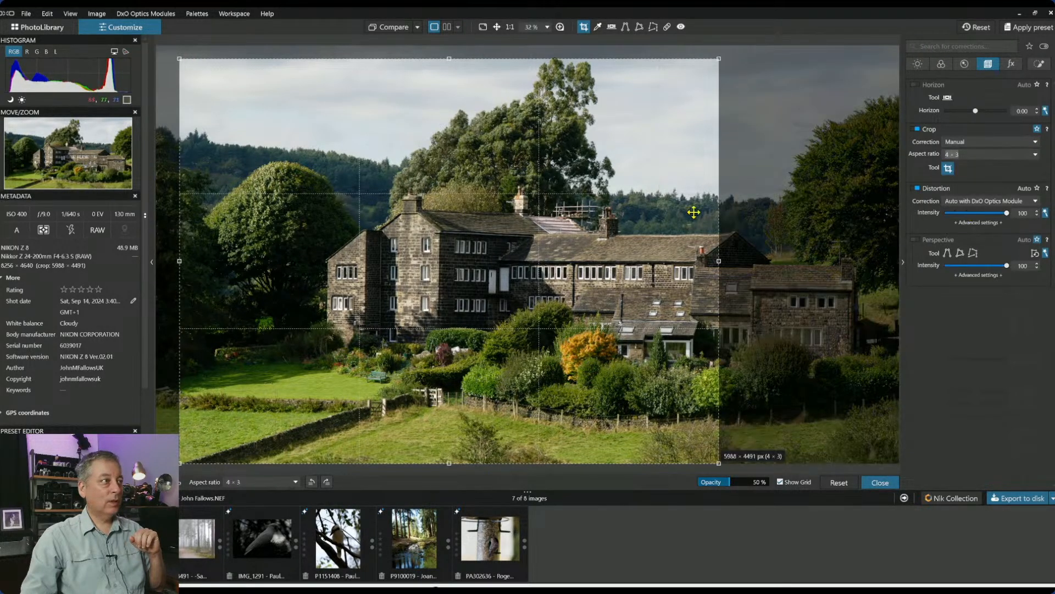
click(982, 156)
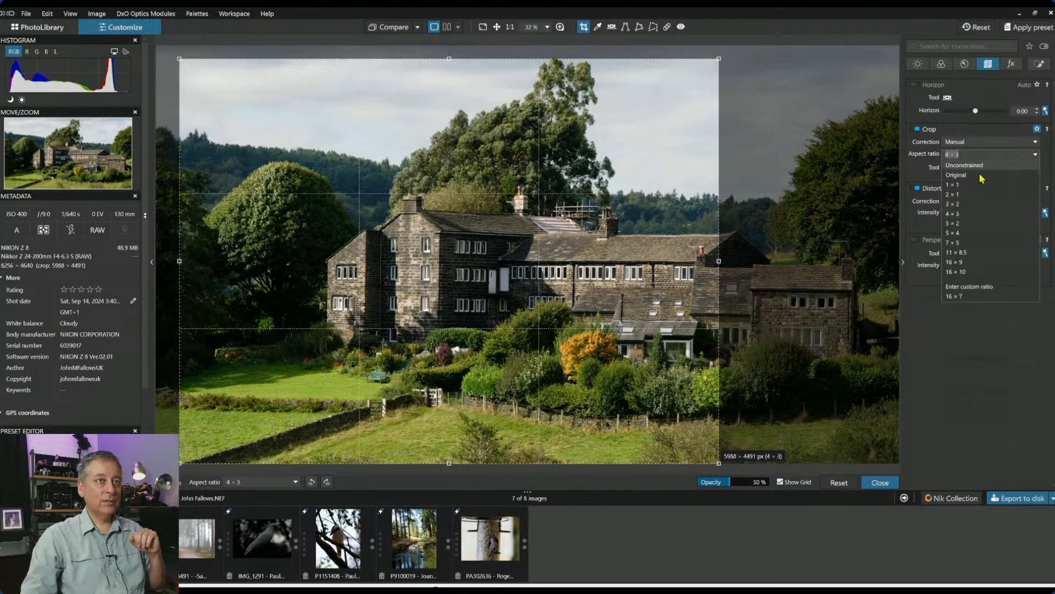
click(968, 204)
drag(720, 418, 874, 443)
drag(610, 325, 640, 331)
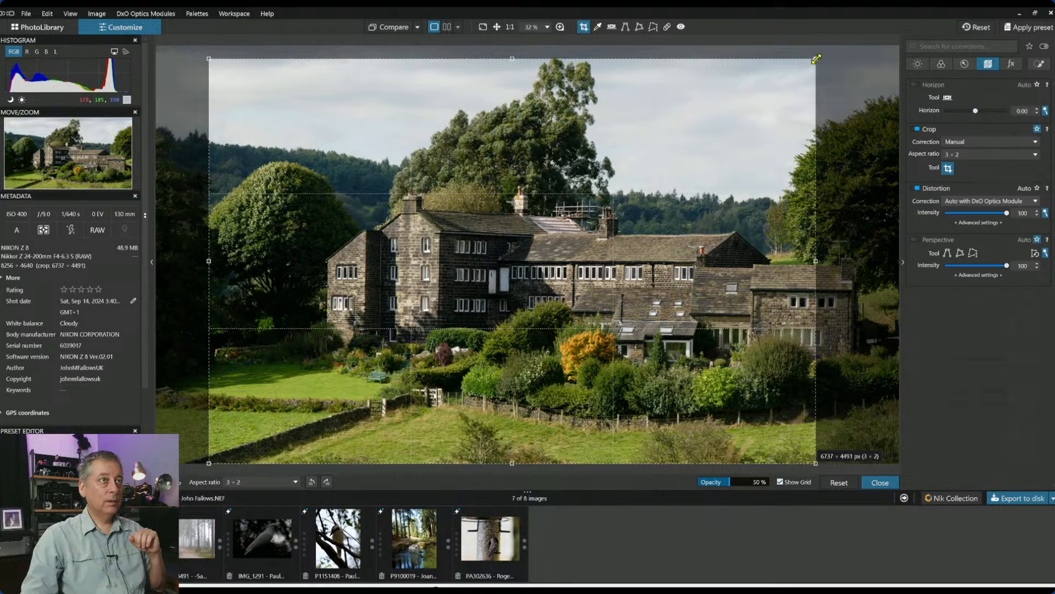
drag(818, 57, 848, 46)
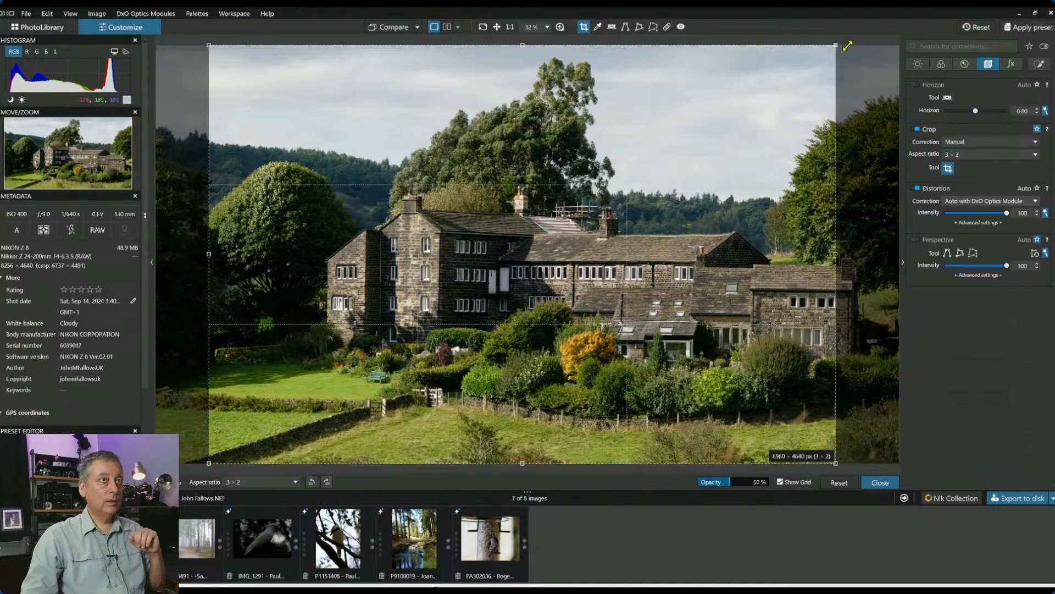
Crop the house photo to about 7664 × 4308 px at the original aspect ratio, and enable the Perspective correction
click(980, 156)
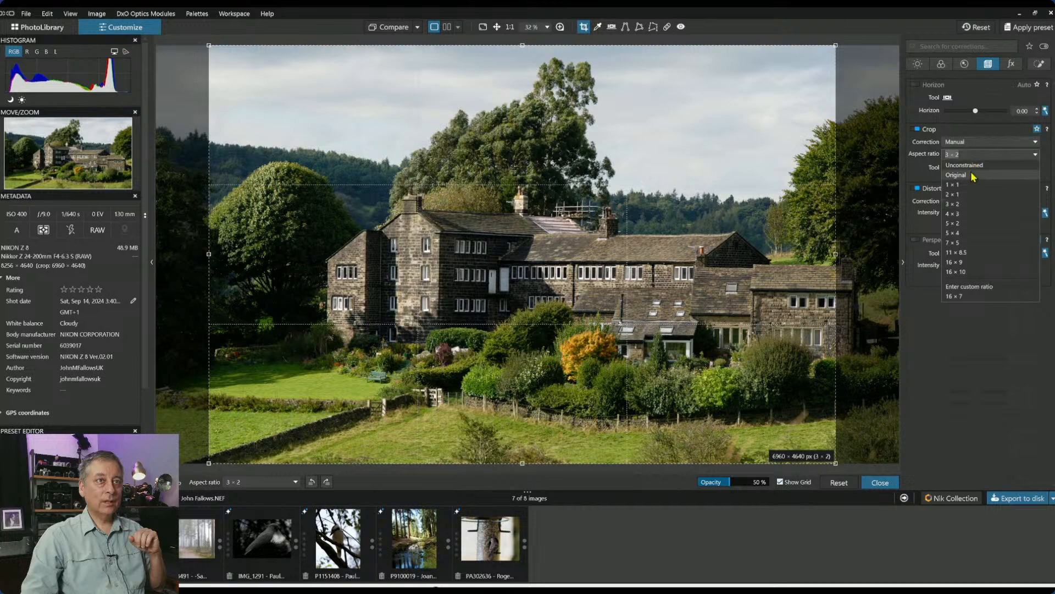
click(973, 175)
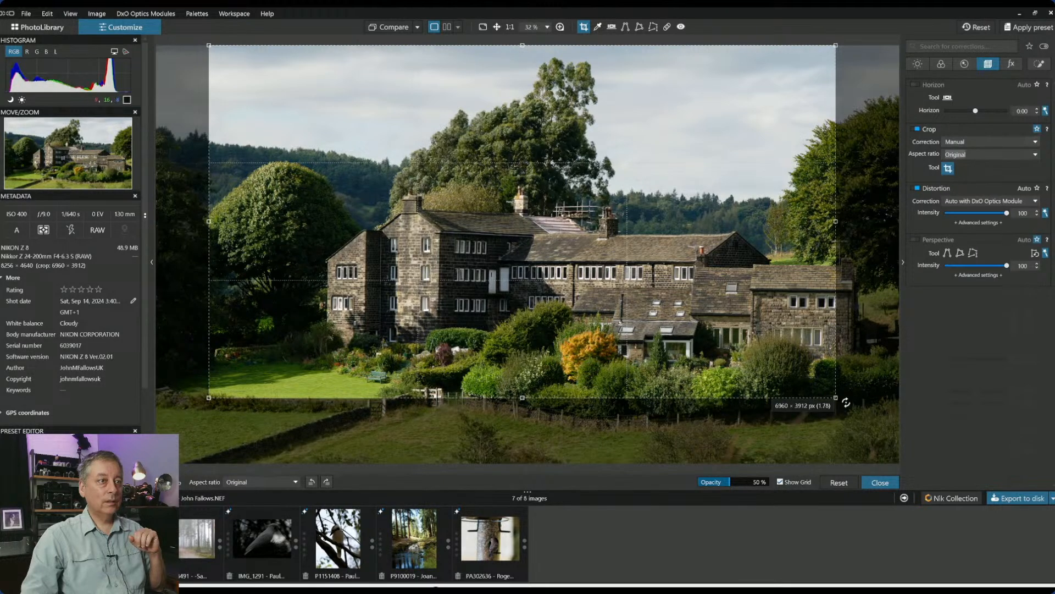
drag(837, 398, 891, 467)
drag(775, 288, 771, 313)
key(Return)
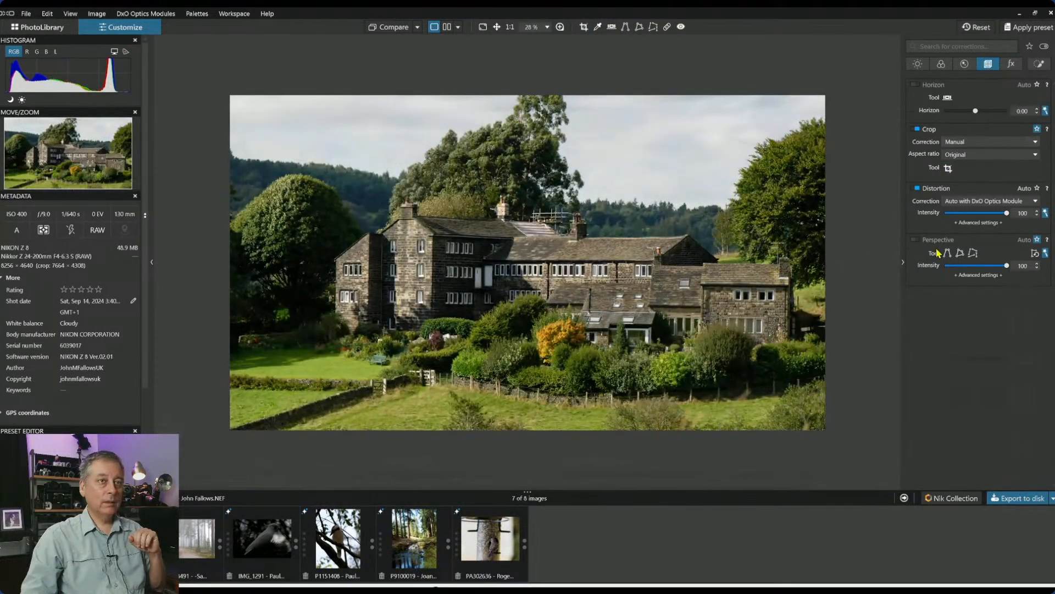
click(916, 241)
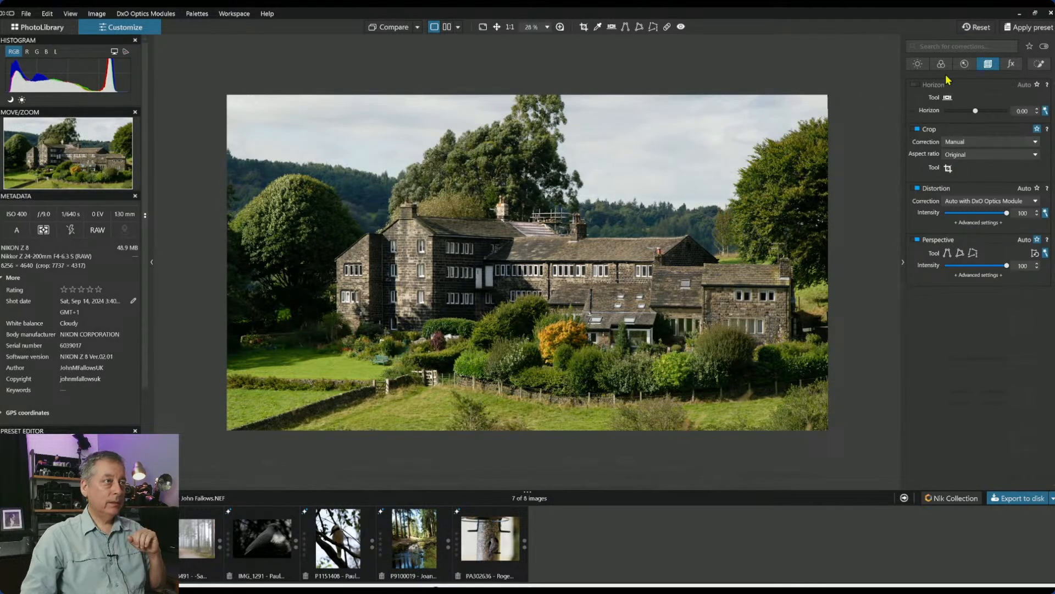
Add a control line masking the sky and set its ClearView Plus intensity to 60, Highlights to -12 and Temperature to 6443
click(1039, 64)
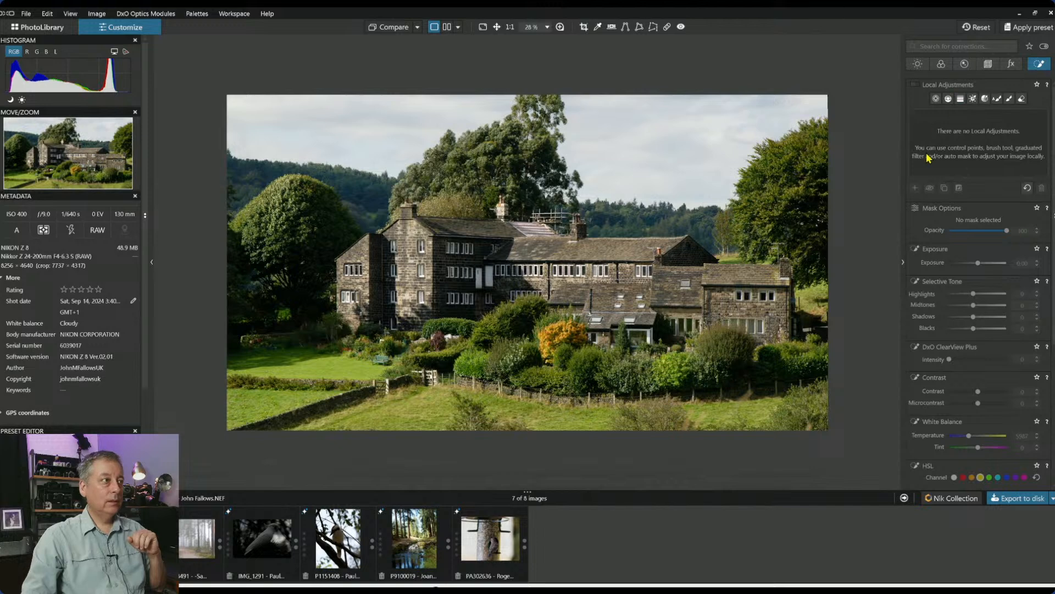
click(950, 100)
drag(648, 176, 650, 219)
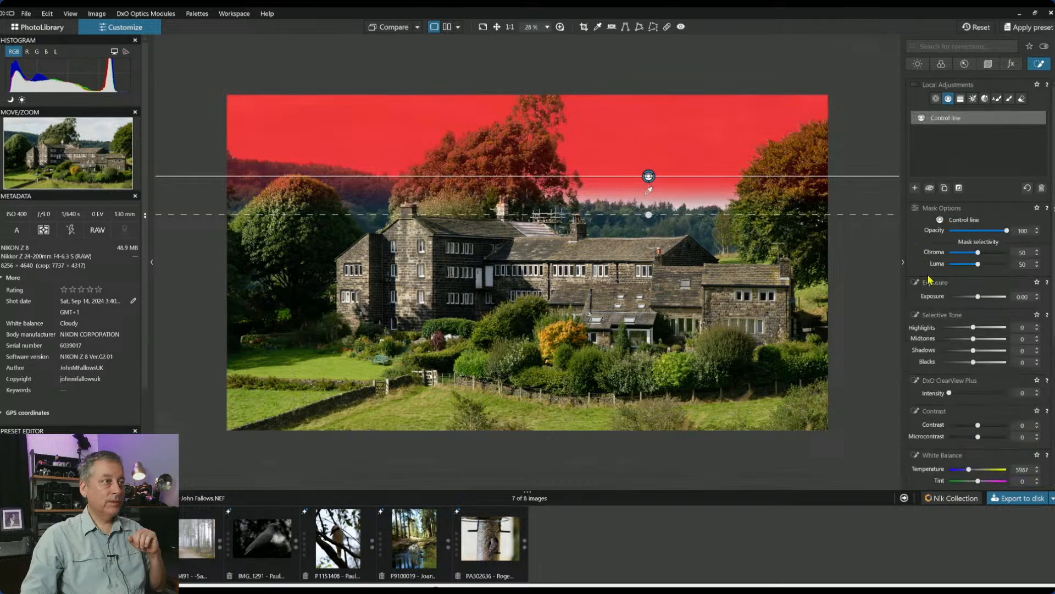
drag(949, 393, 985, 394)
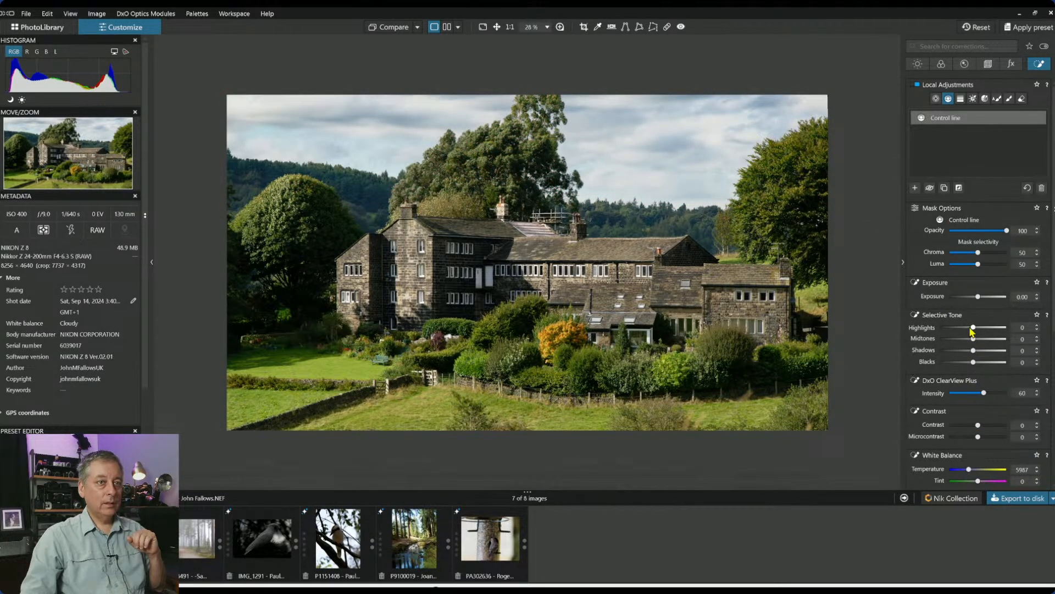
drag(970, 329, 972, 329)
drag(969, 470, 971, 474)
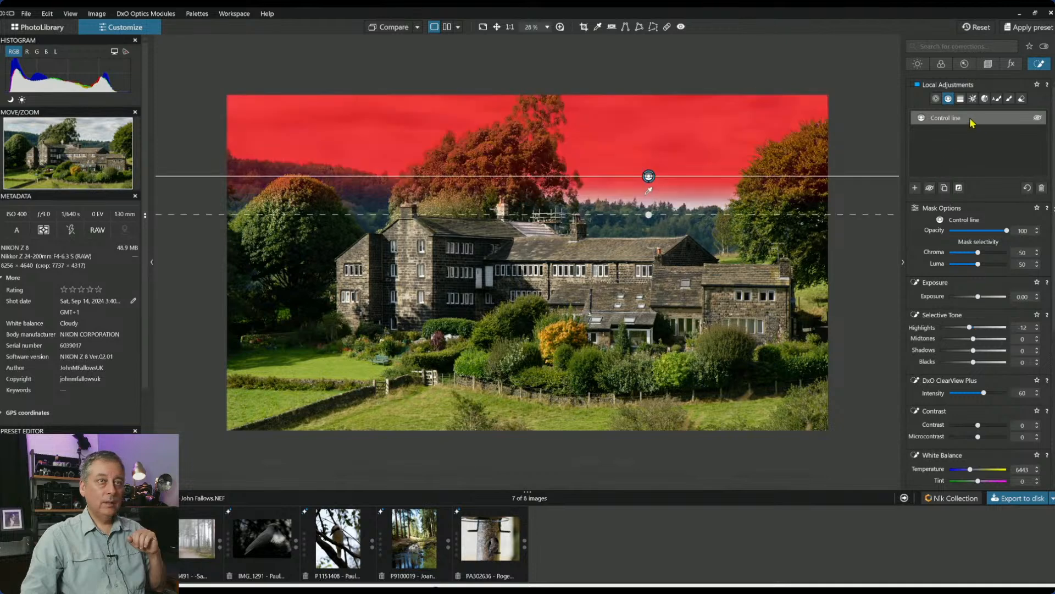
Create a new mask with control points on the orange bush, the hedges below the house, and the shrubs at both ends of the garden
click(1010, 99)
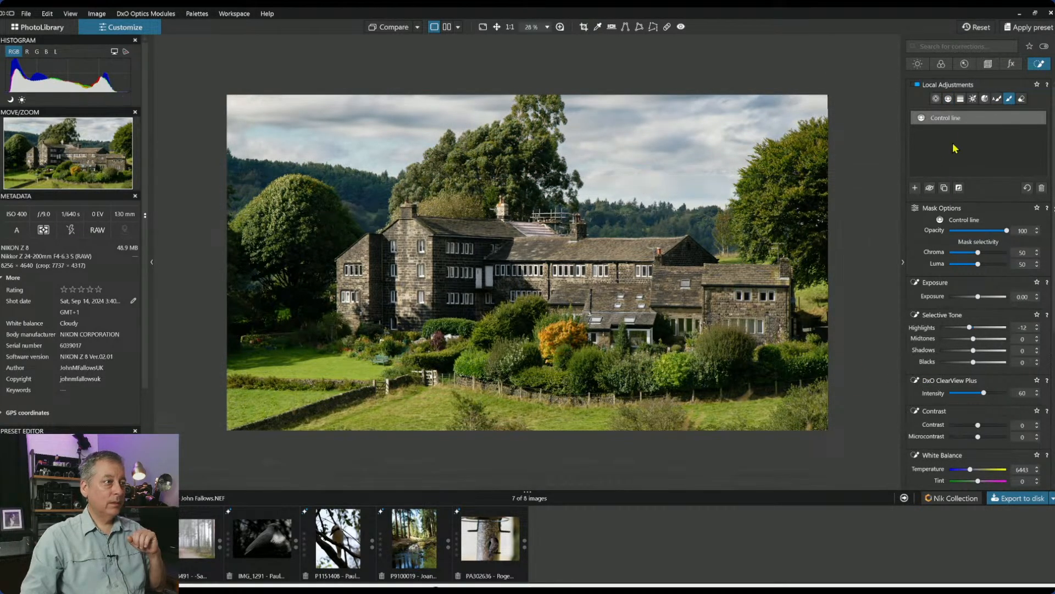
click(936, 99)
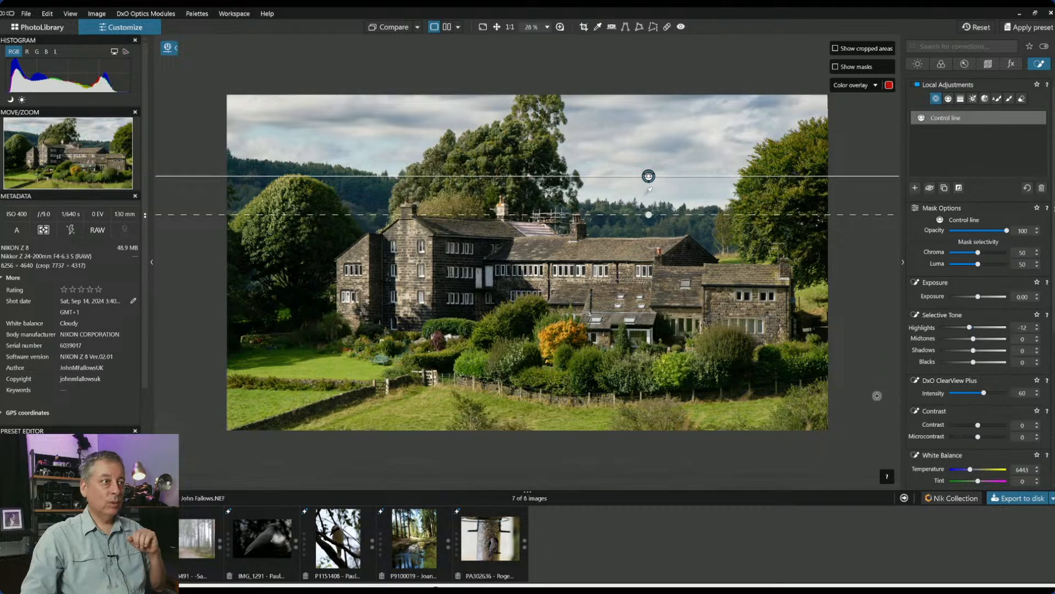
click(915, 188)
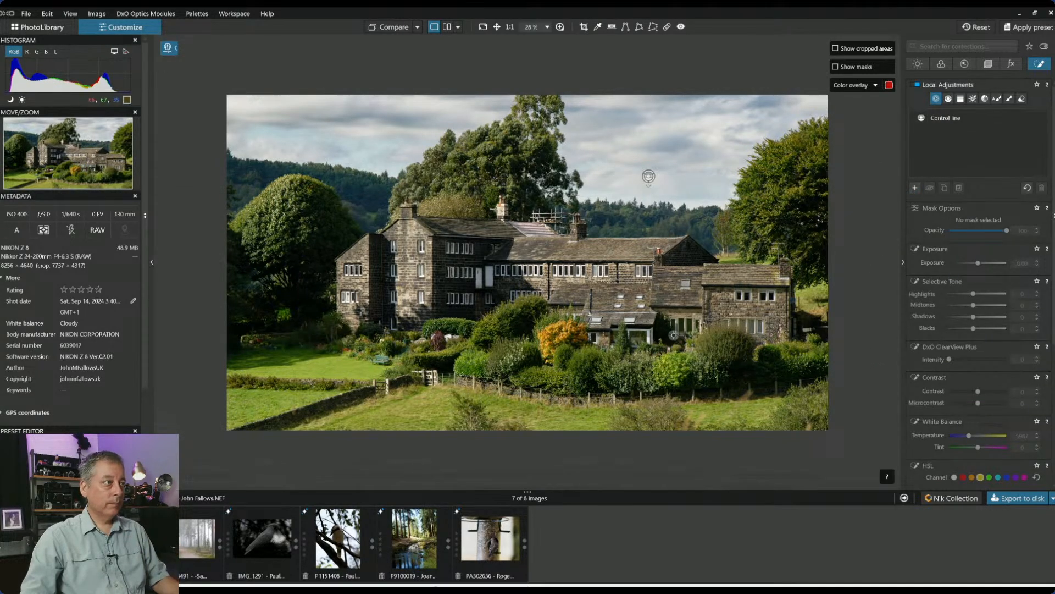
click(557, 340)
drag(544, 358, 498, 362)
click(442, 348)
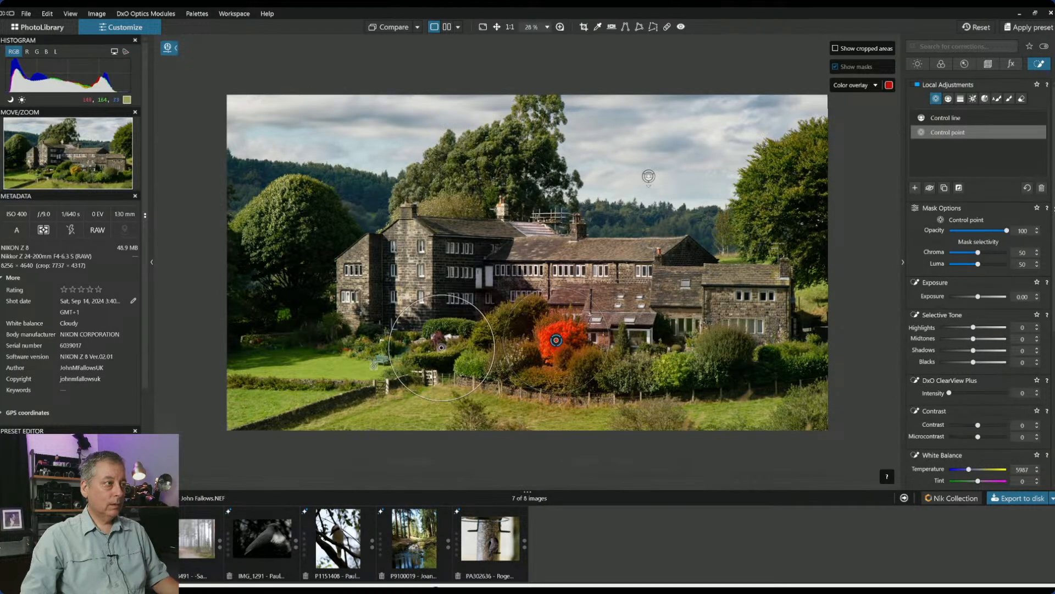
click(344, 350)
click(727, 366)
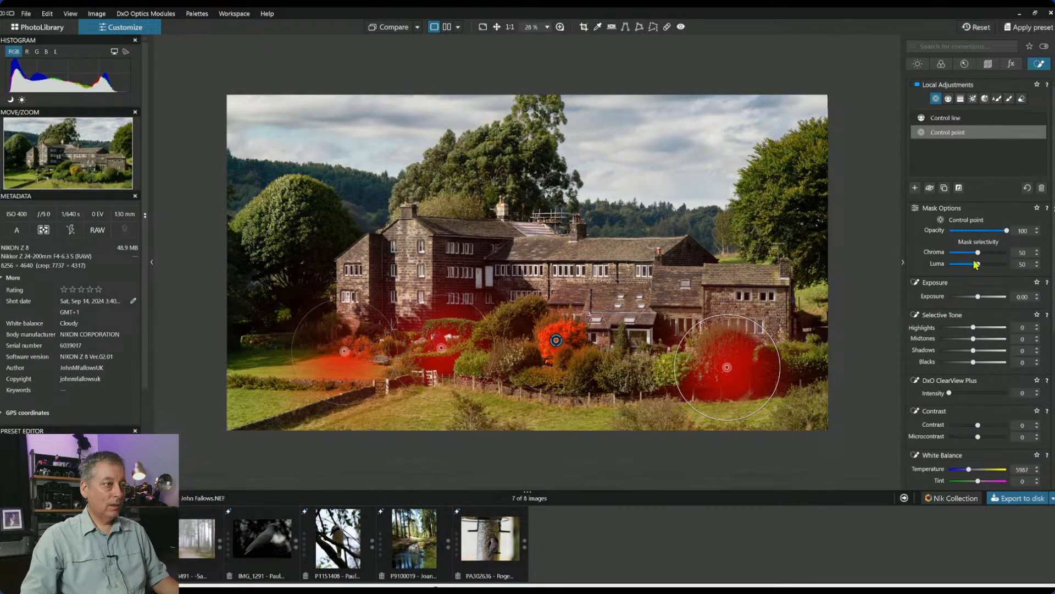
Paint a new brush mask over the foreground hedges and fence, and over the shaded garden beneath the left tree
click(1011, 99)
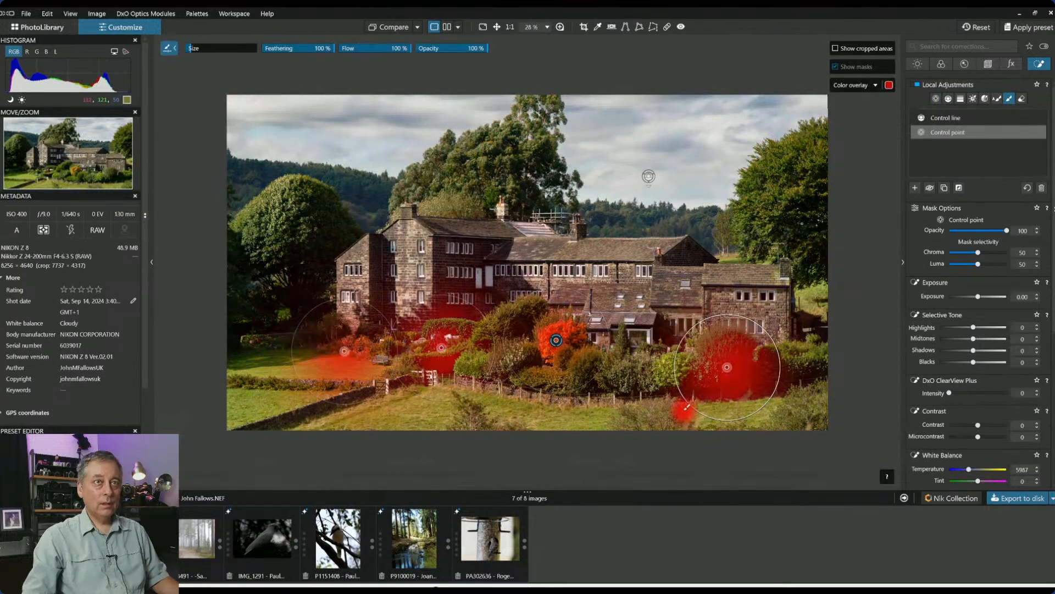
scroll(542, 402, up, 3)
mouse_move(812, 379)
mouse_down()
mouse_move(613, 396)
mouse_move(407, 378)
mouse_up()
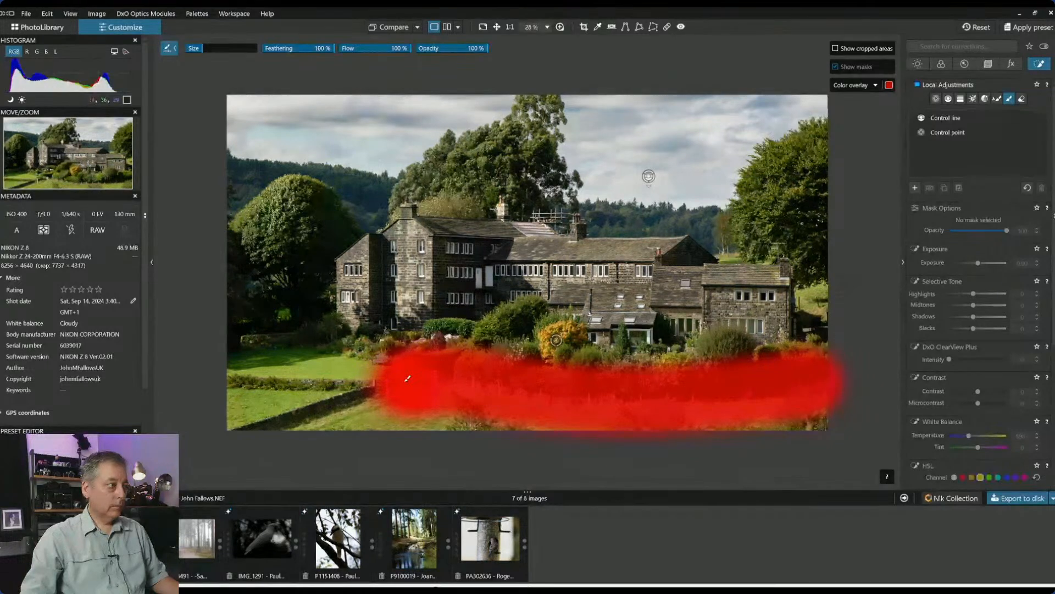
drag(308, 338, 256, 335)
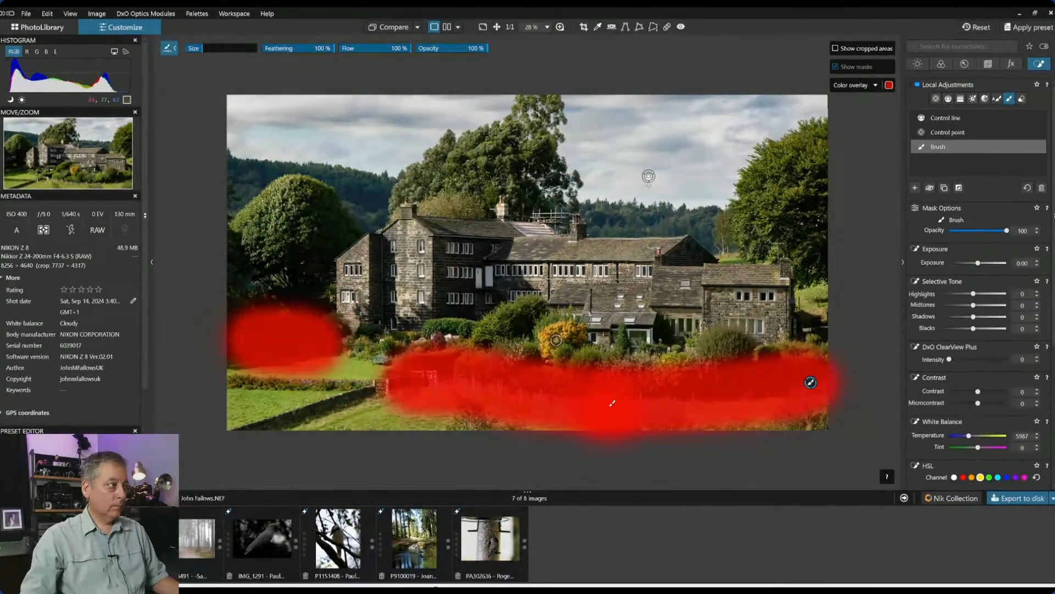
Set the garden brush mask's Shadows to 56, ClearView Plus intensity to 33, Highlights to 25 and Temperature to 6344
drag(973, 317, 991, 321)
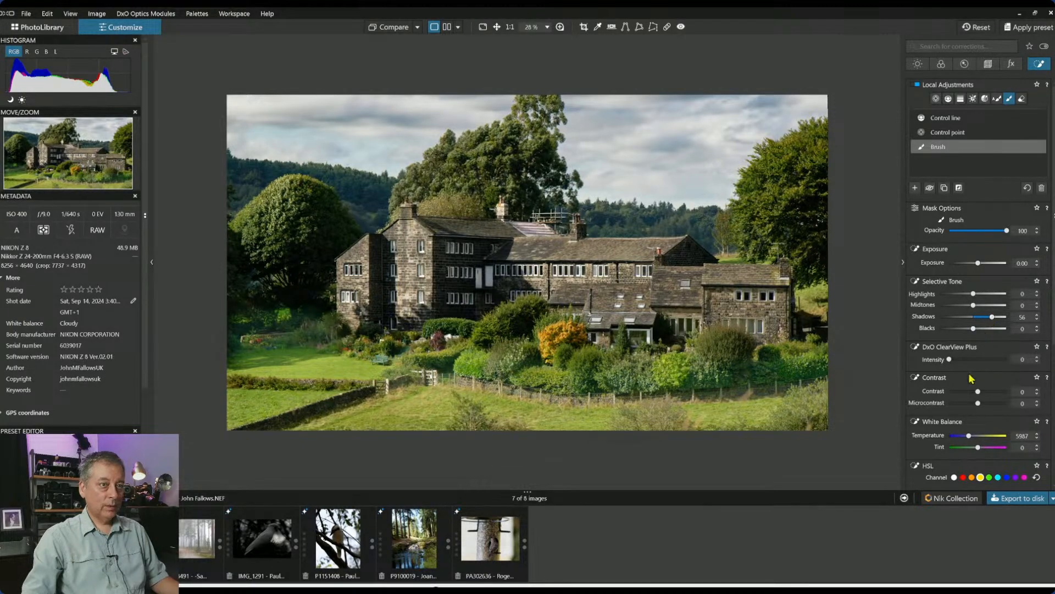
drag(954, 359, 970, 362)
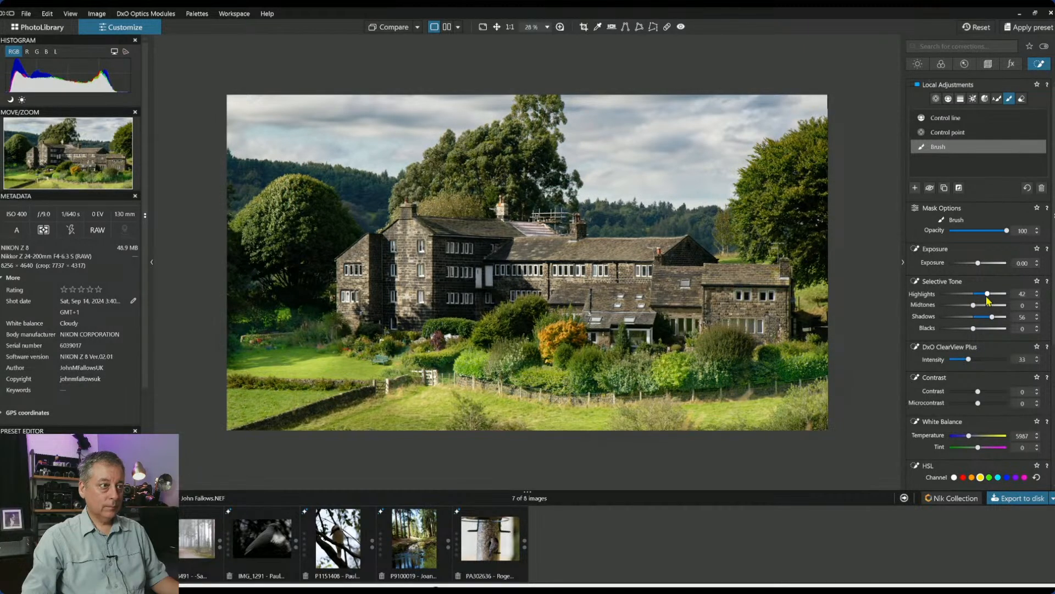
drag(986, 297, 982, 296)
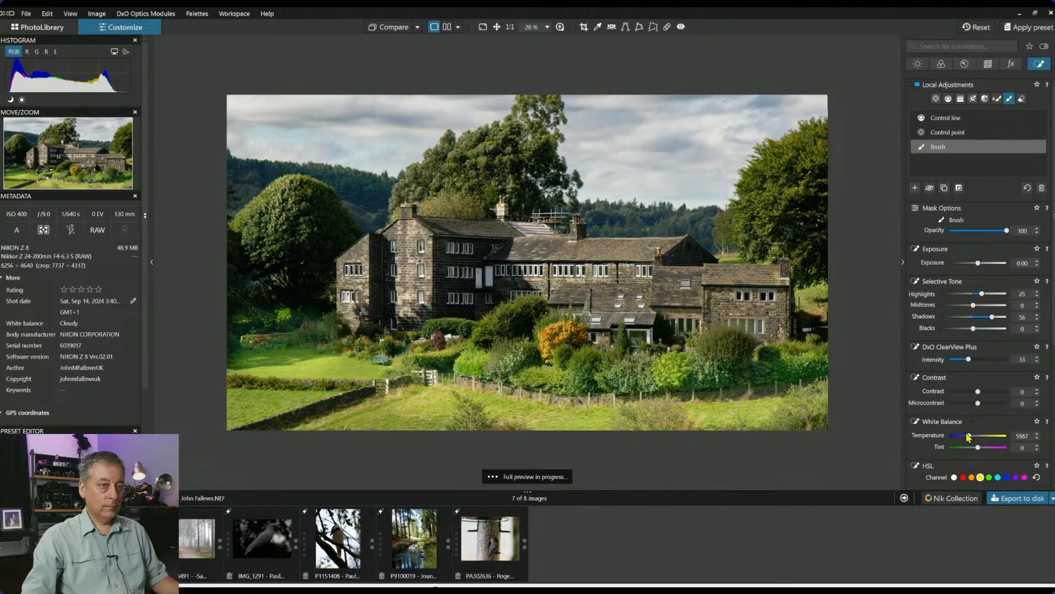
drag(968, 436, 971, 438)
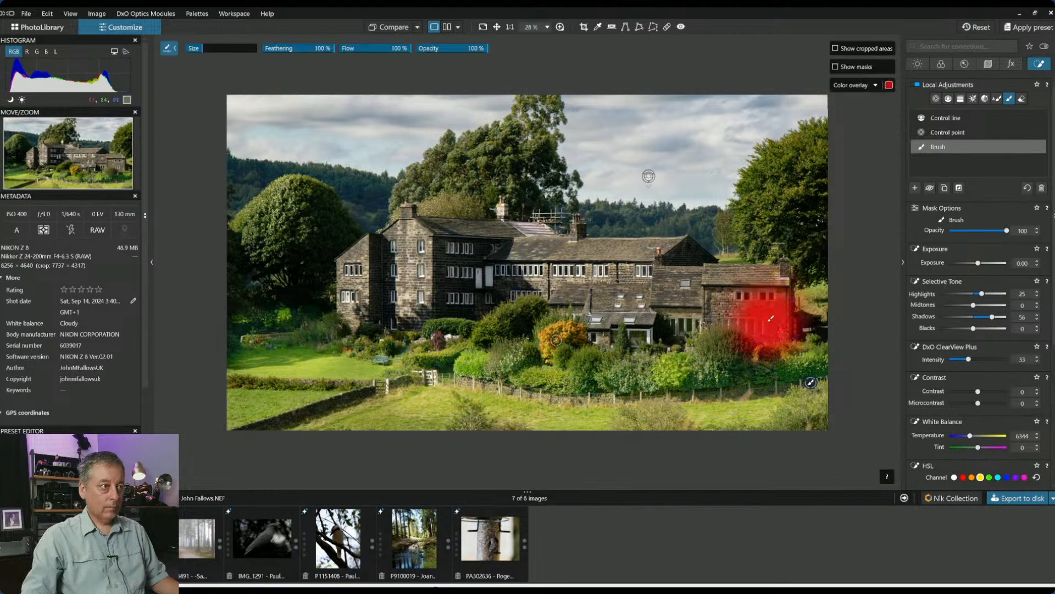
Reduce the brush size and extend the garden mask over the plants at the base of the house's left end
scroll(676, 354, down, 3)
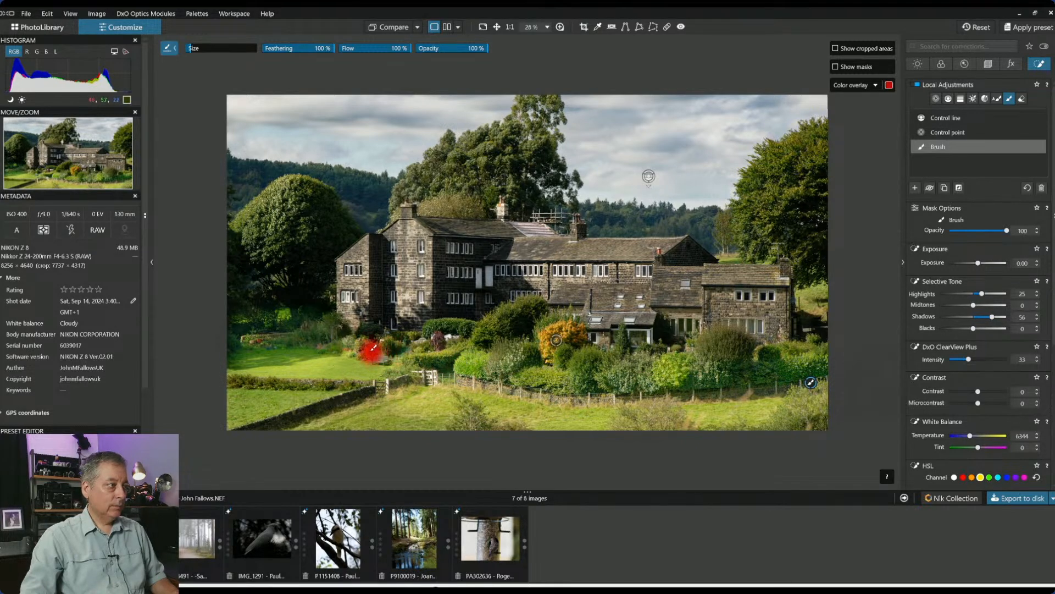
scroll(374, 348, up, 2)
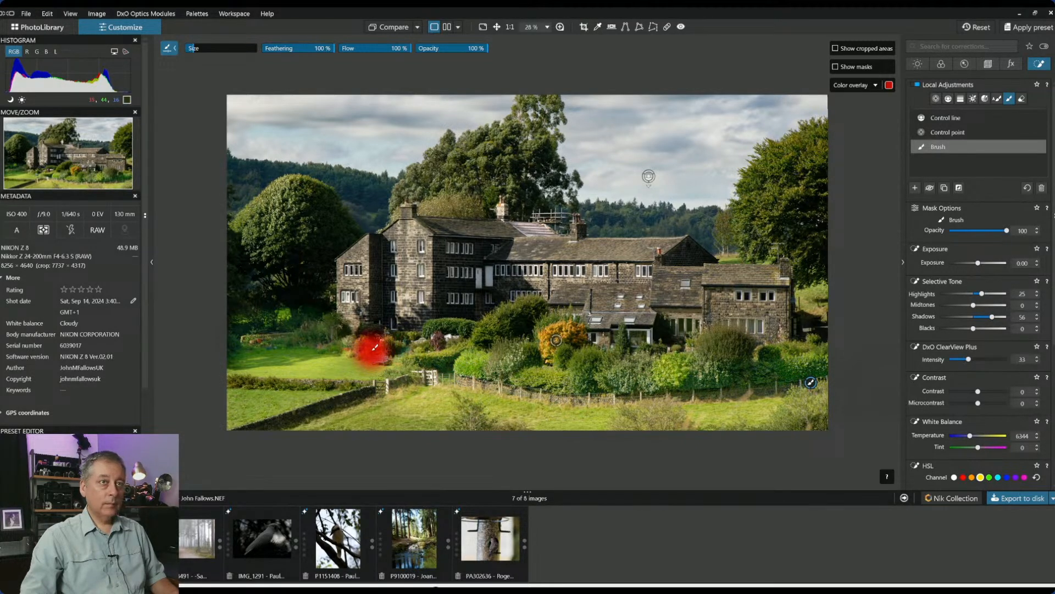
drag(358, 351, 419, 342)
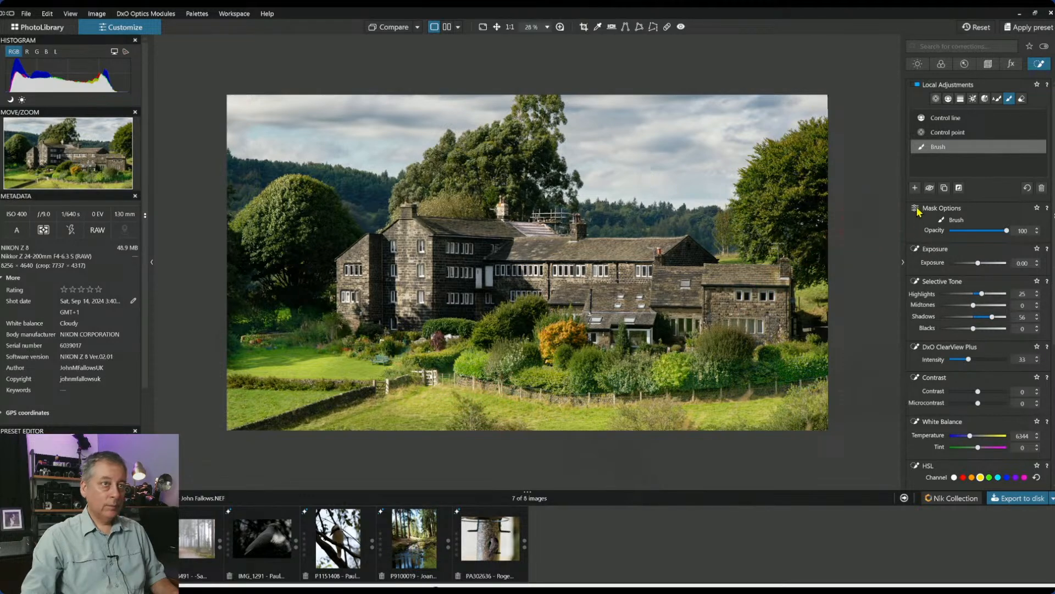
Create a new mask with small control points on the flower beds beside the lawn and the flowers in front of the central hedge
click(915, 187)
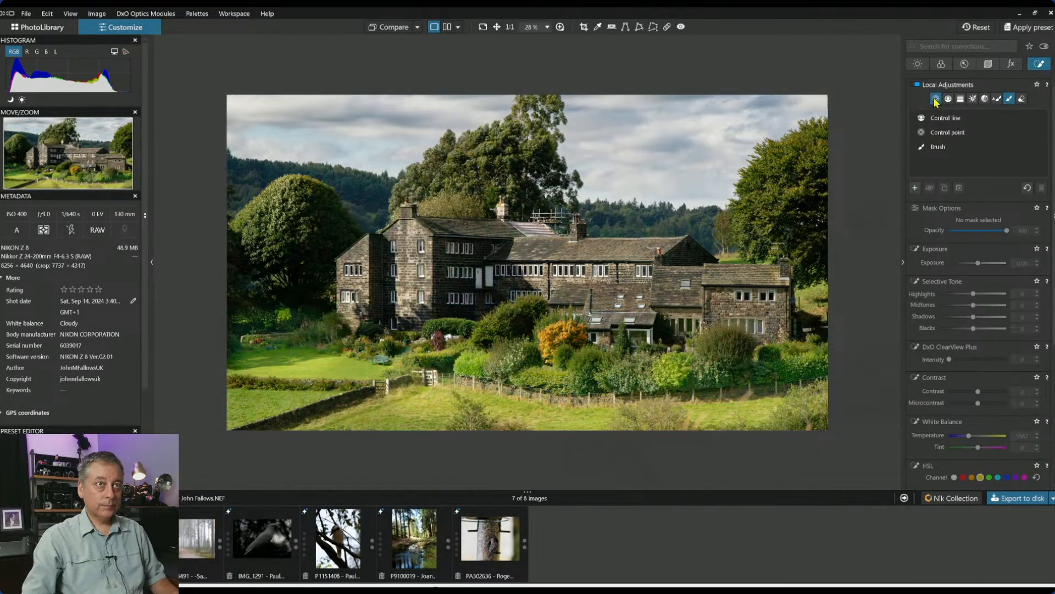
click(936, 99)
scroll(431, 309, up, 2)
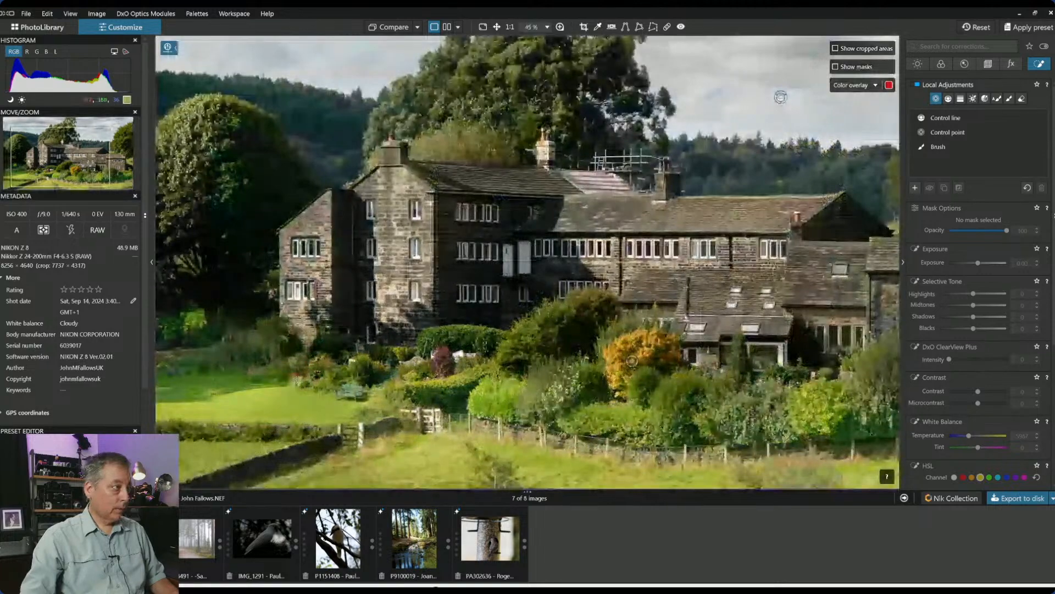
click(297, 377)
drag(343, 307, 308, 365)
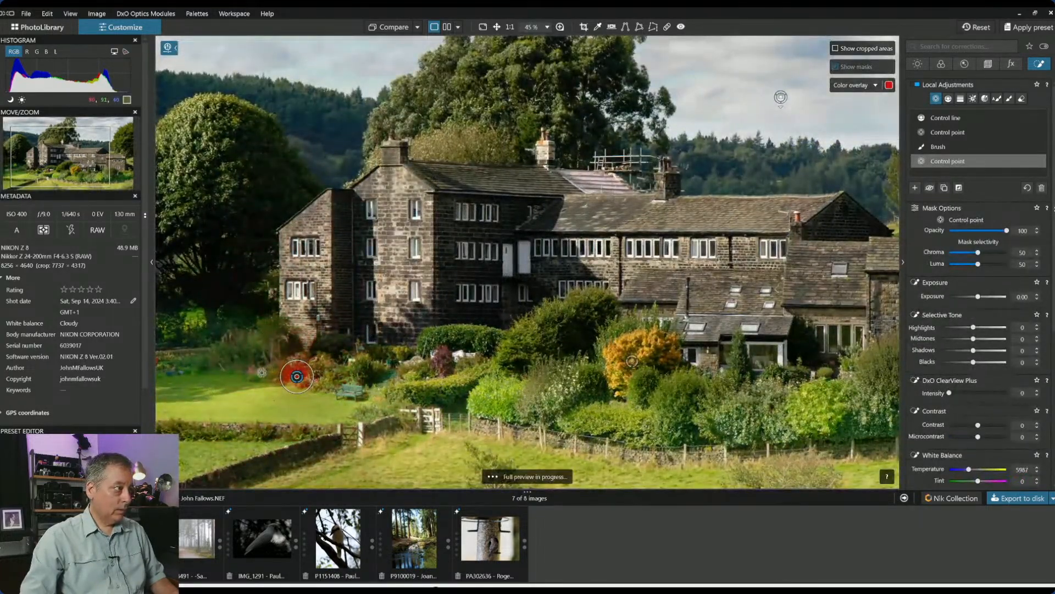
scroll(258, 373, down, 2)
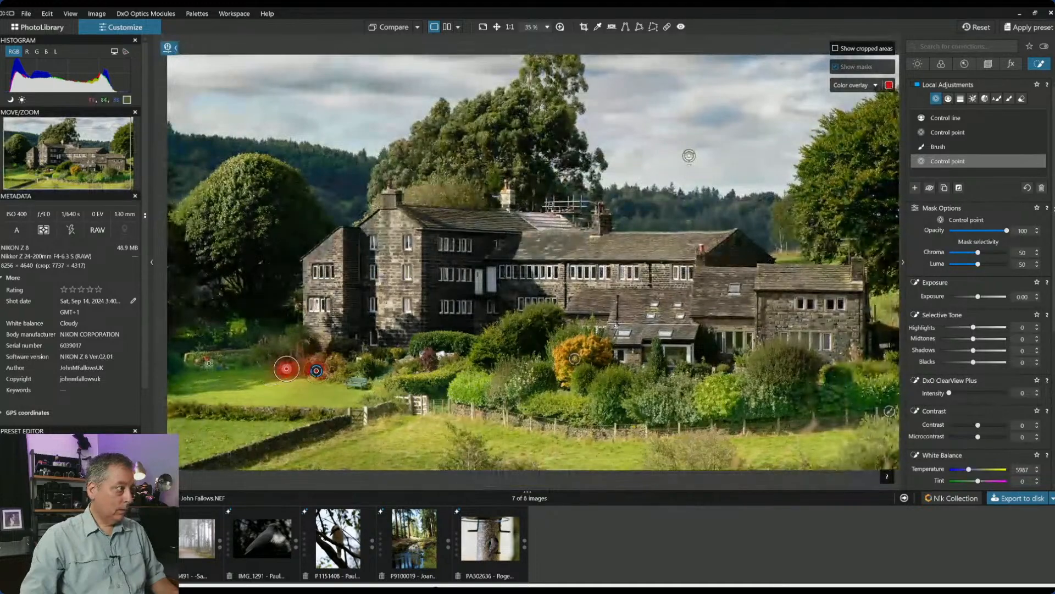
click(196, 362)
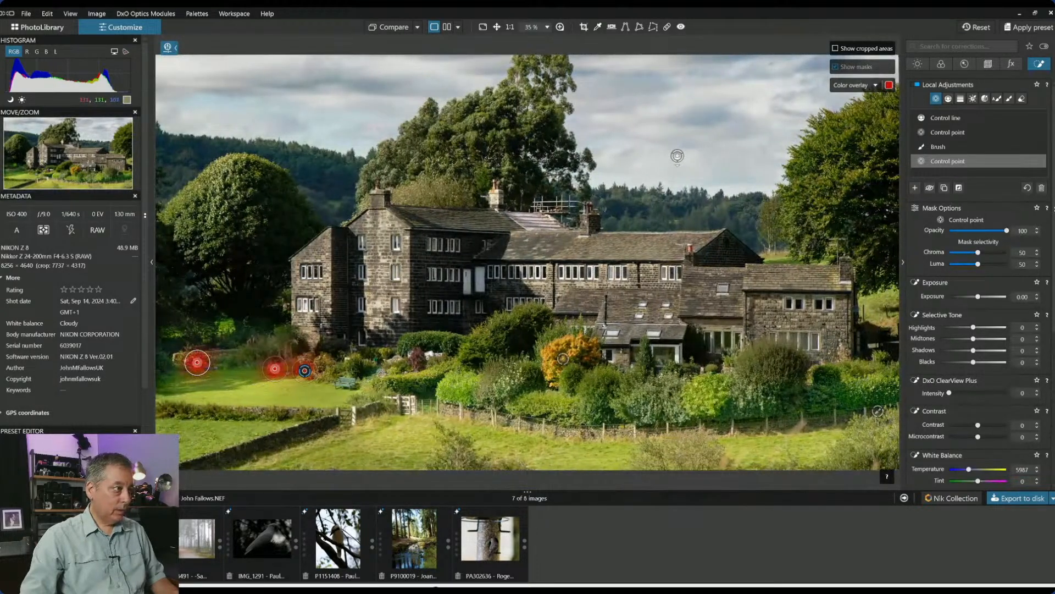
scroll(380, 373, up, 1)
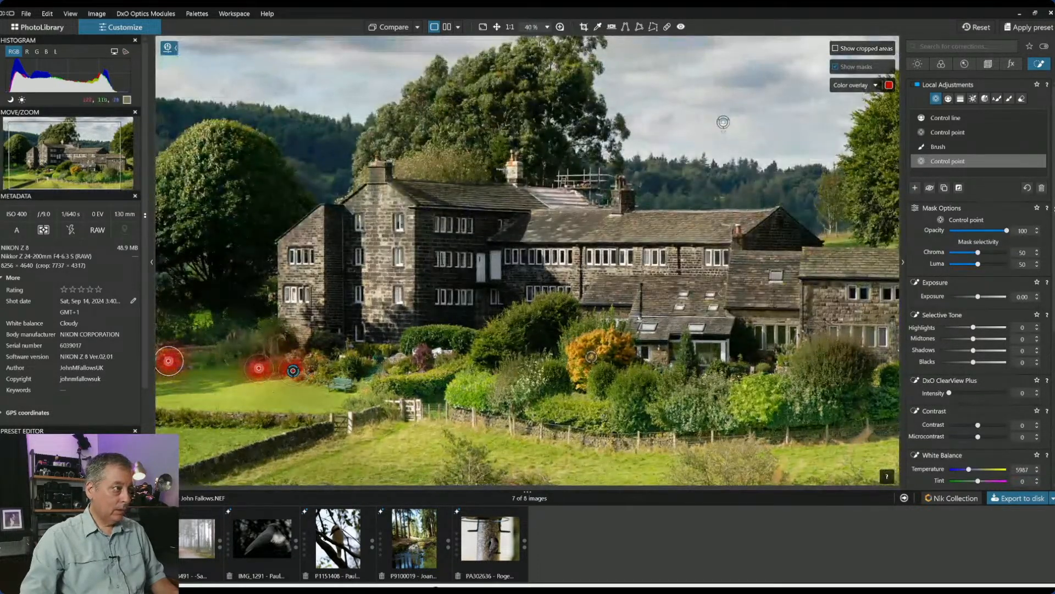
click(425, 356)
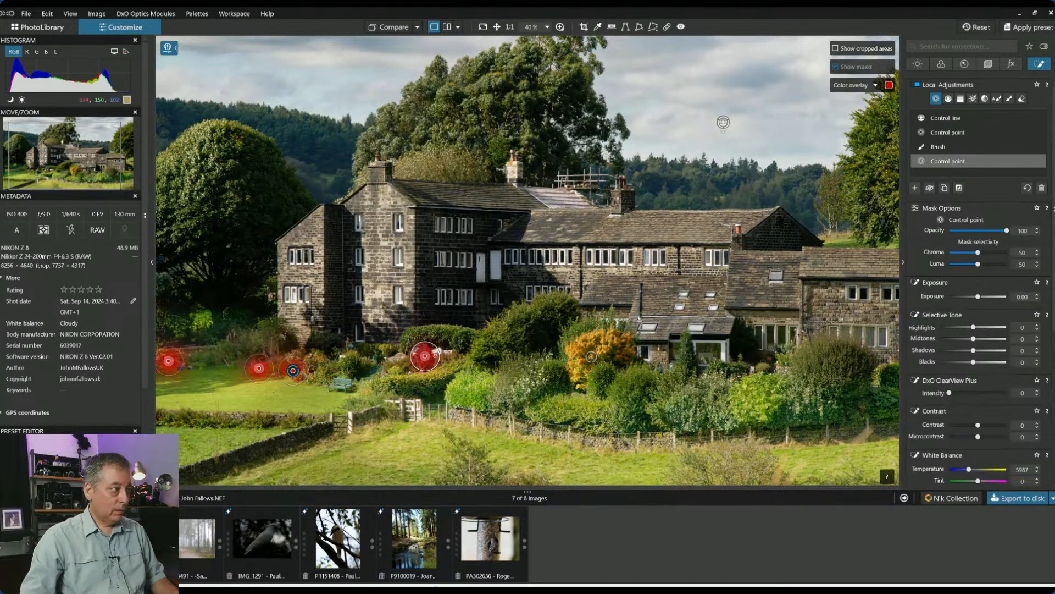
Set the flower mask's Vibrancy to 59, Highlights to 100, Midtones to 37 and Temperature to 6645
scroll(978, 410, down, 1)
scroll(978, 410, down, 3)
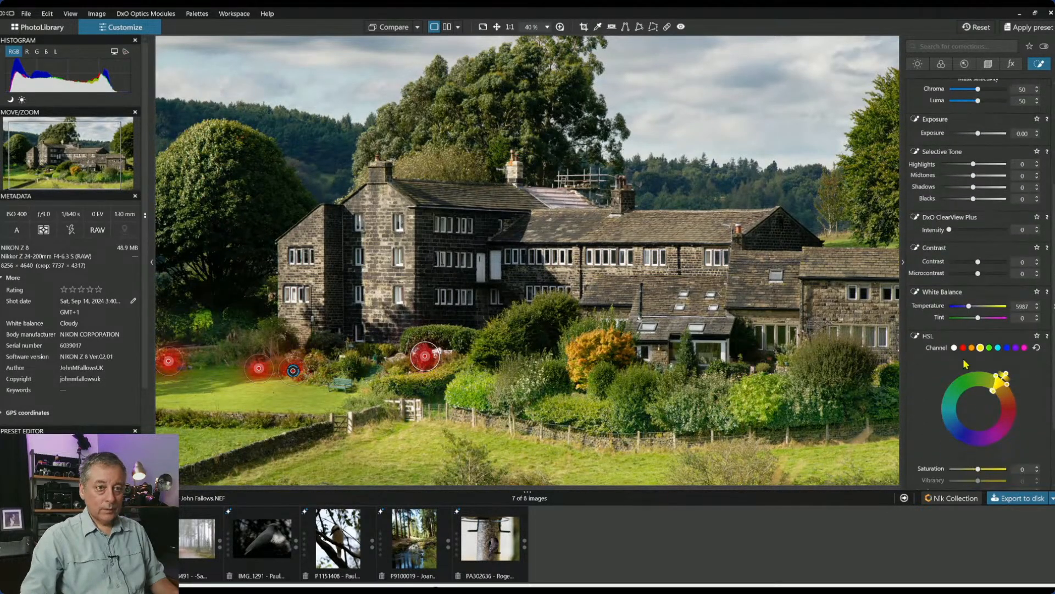
click(955, 348)
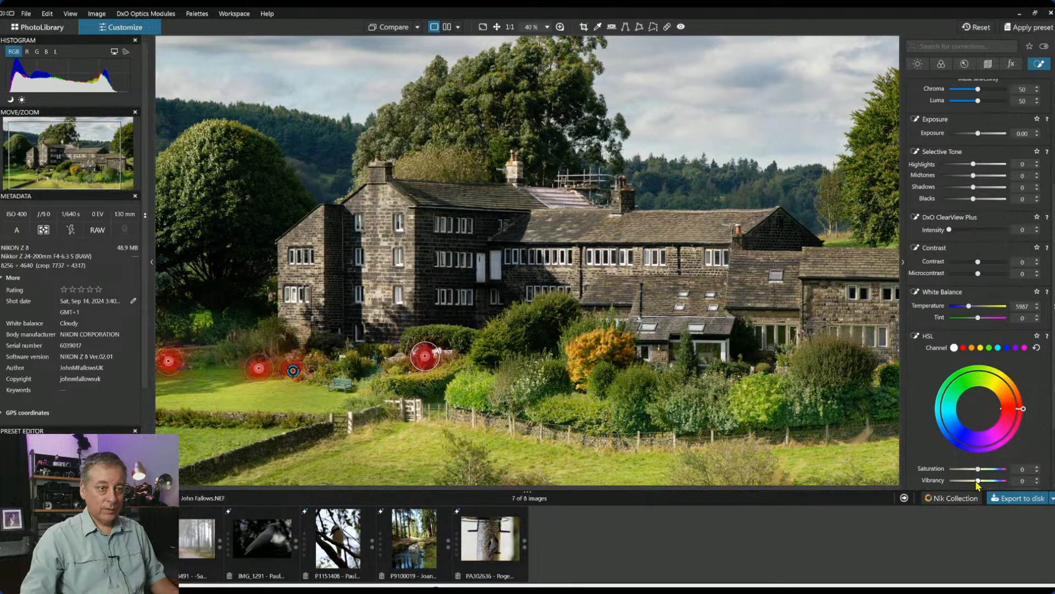
drag(978, 481, 989, 482)
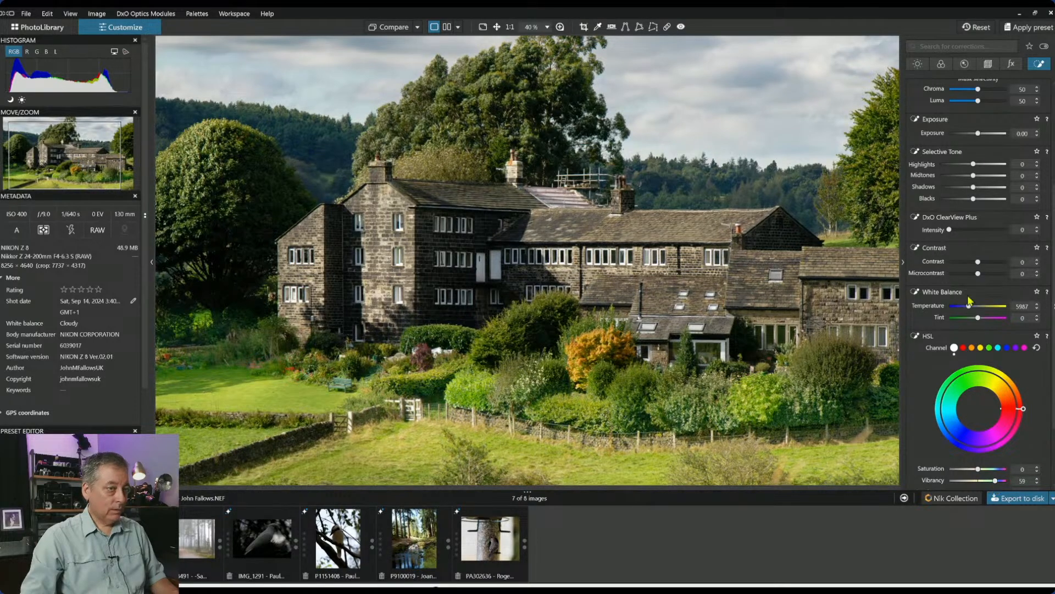
scroll(975, 356, down, 1)
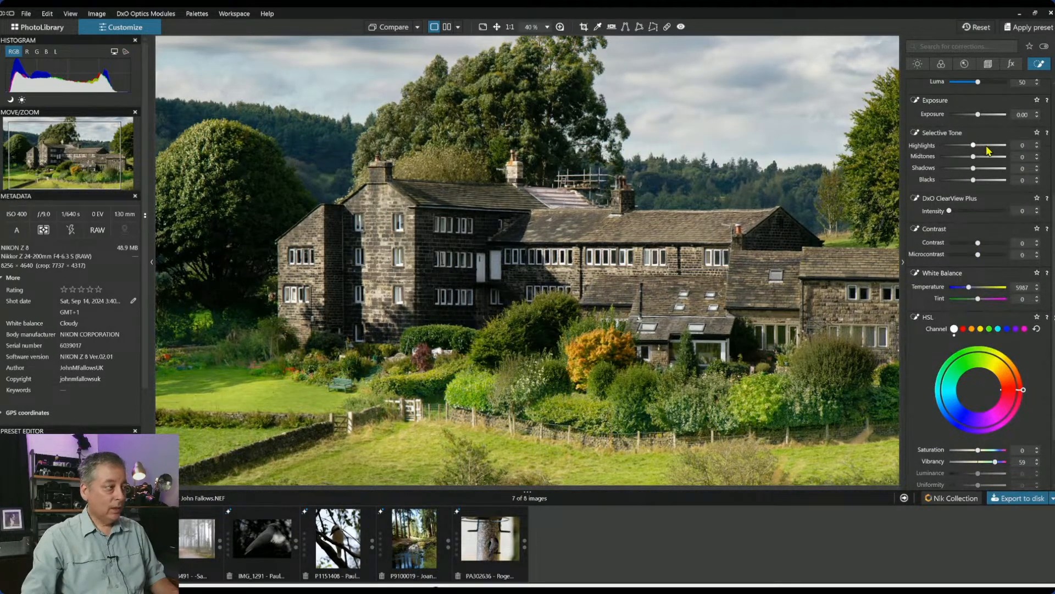
drag(973, 145, 1001, 152)
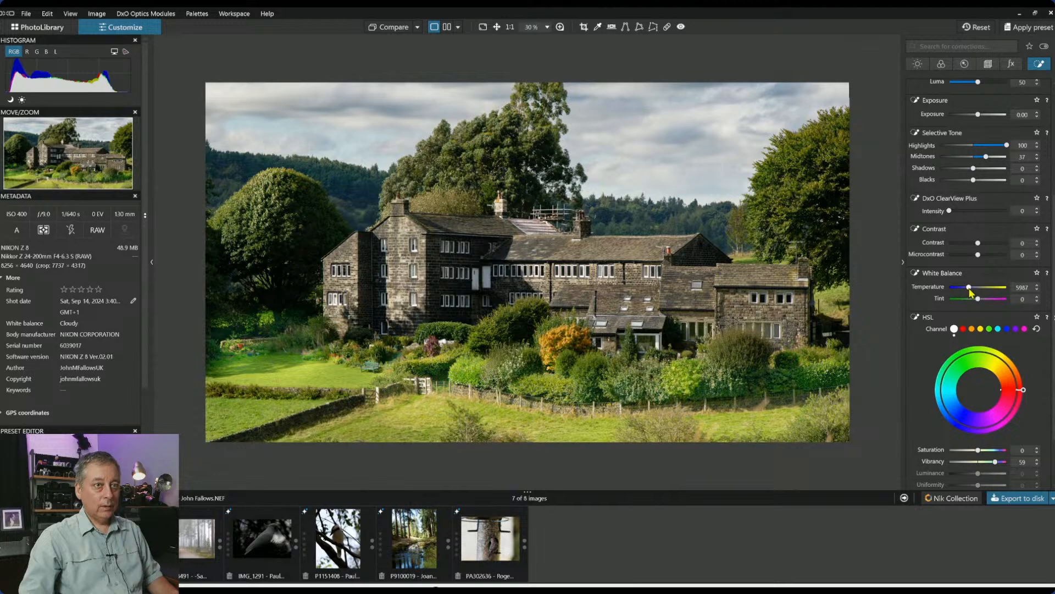
drag(972, 293, 973, 293)
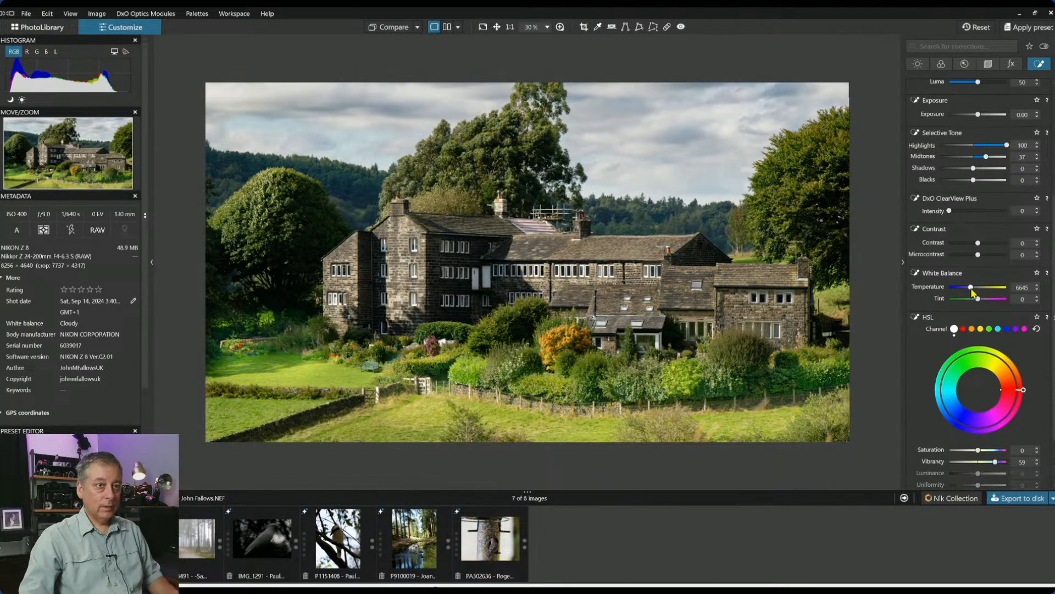
Add another control point to the flower mask beside the base of the house's right end
key(l)
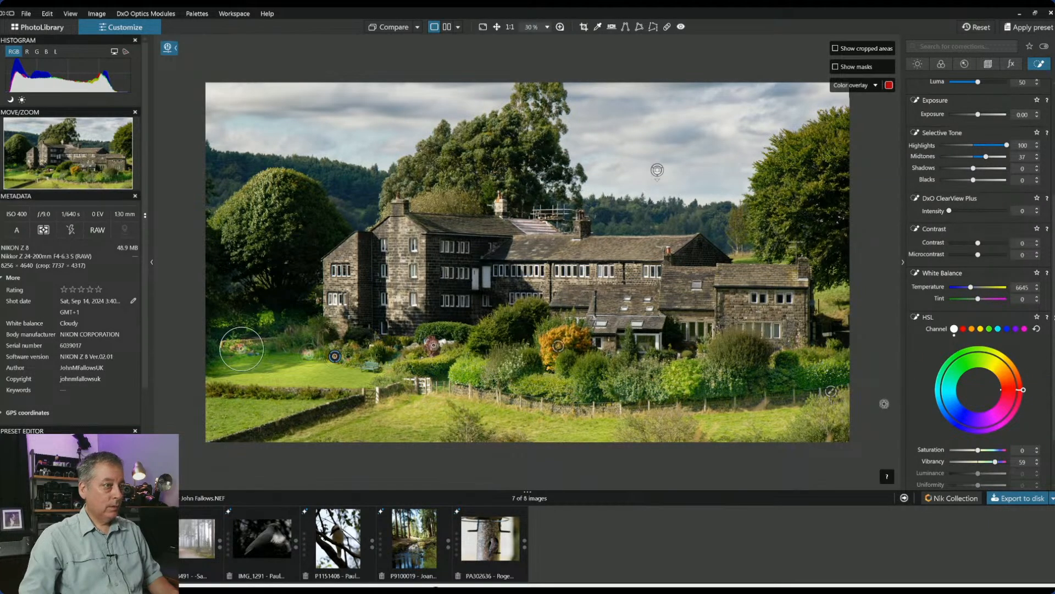
click(798, 336)
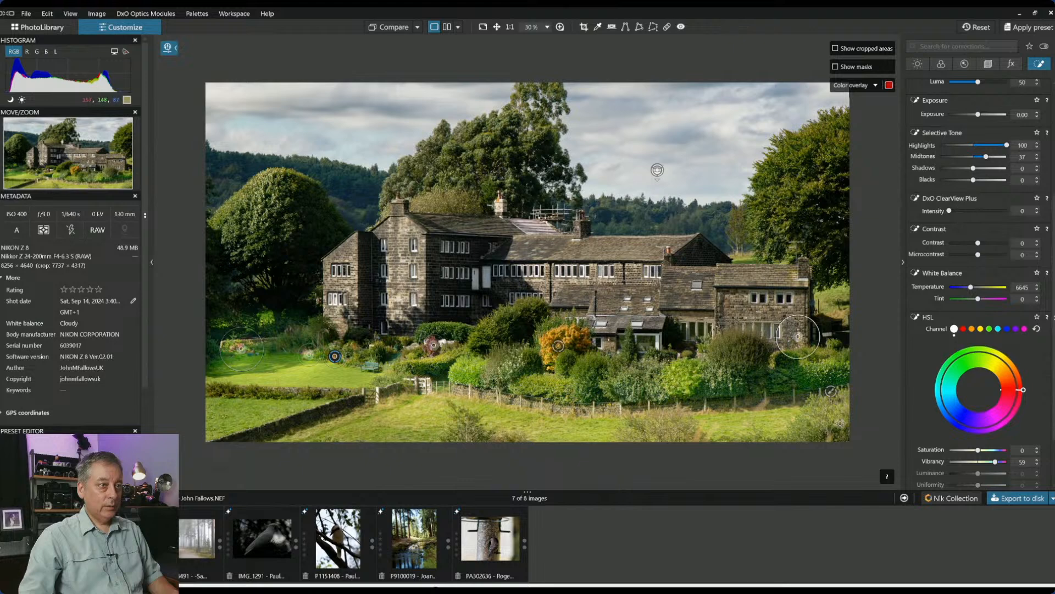
key(l)
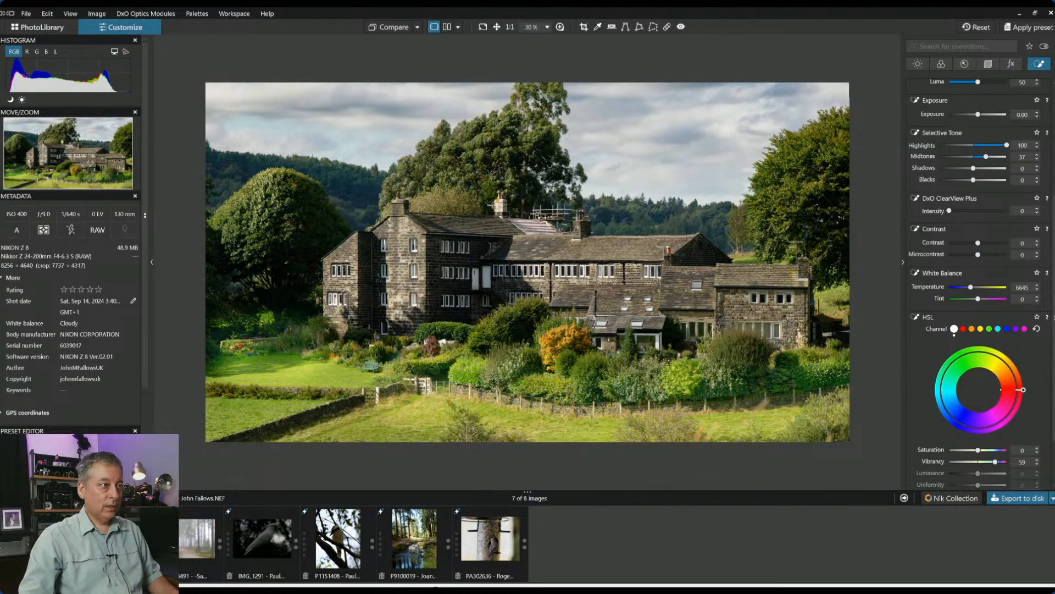
Create a new control point mask on the house's shaded front wall and enlarge its radius to cover the facade
scroll(929, 177, up, 3)
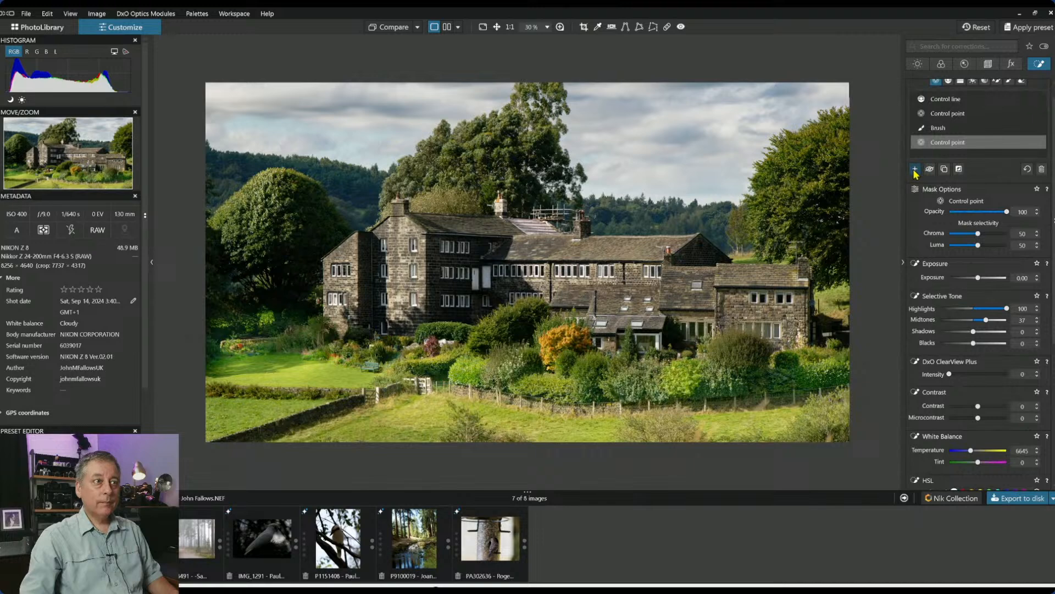
click(915, 170)
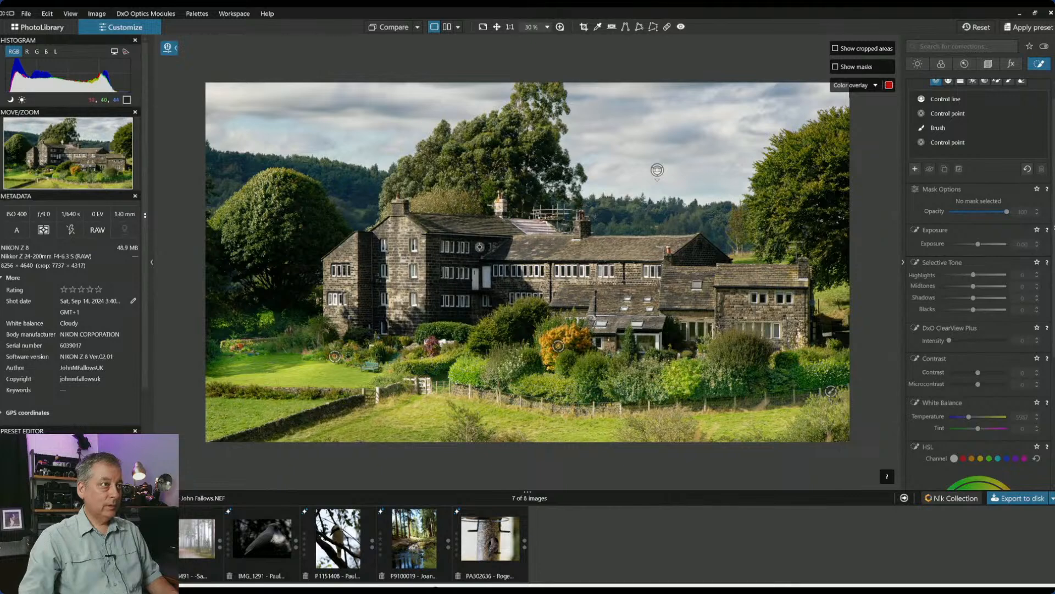
click(472, 294)
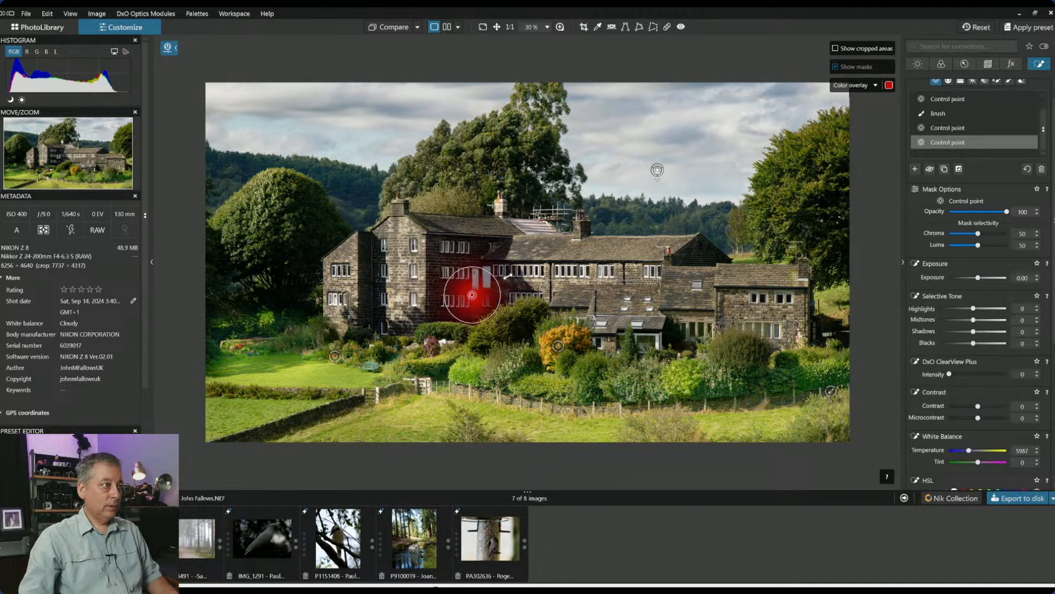
drag(527, 267, 532, 263)
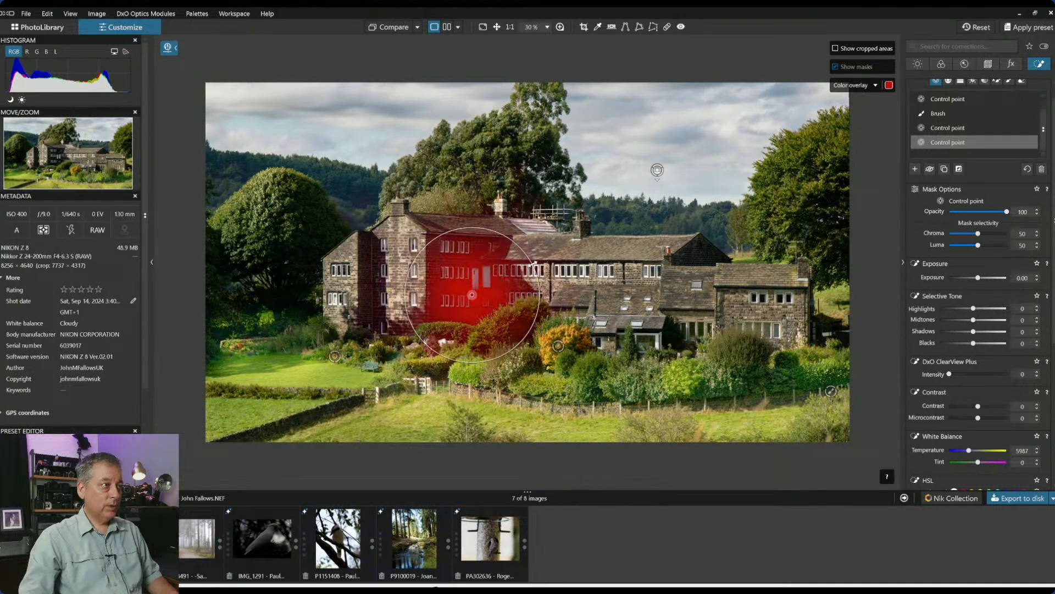
Set the wall mask's Shadows to 39 and ClearView Plus intensity to 20, and add a control point on the tall central tree
click(985, 333)
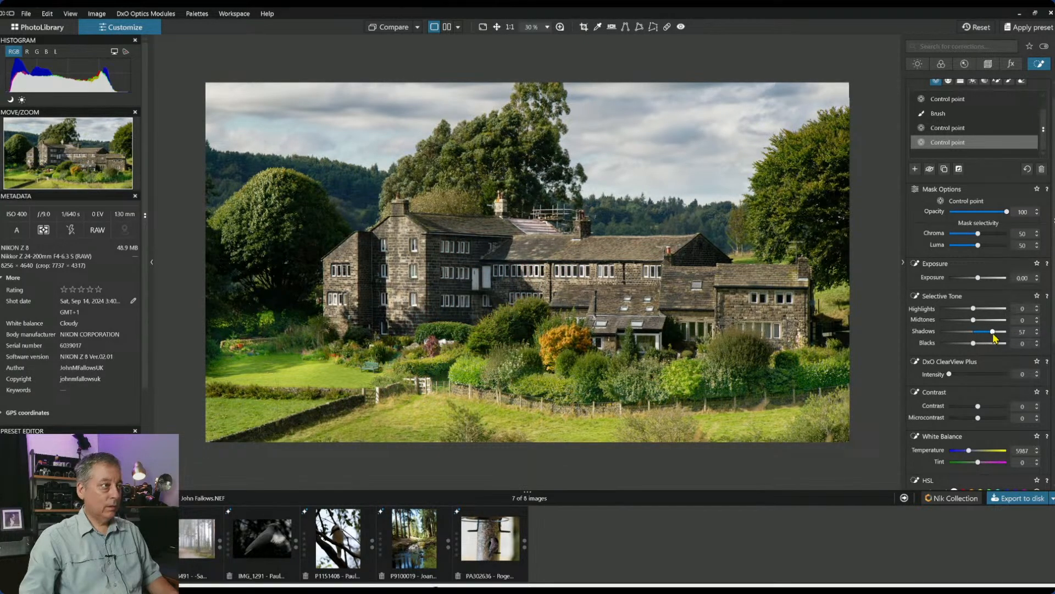
drag(995, 337, 986, 332)
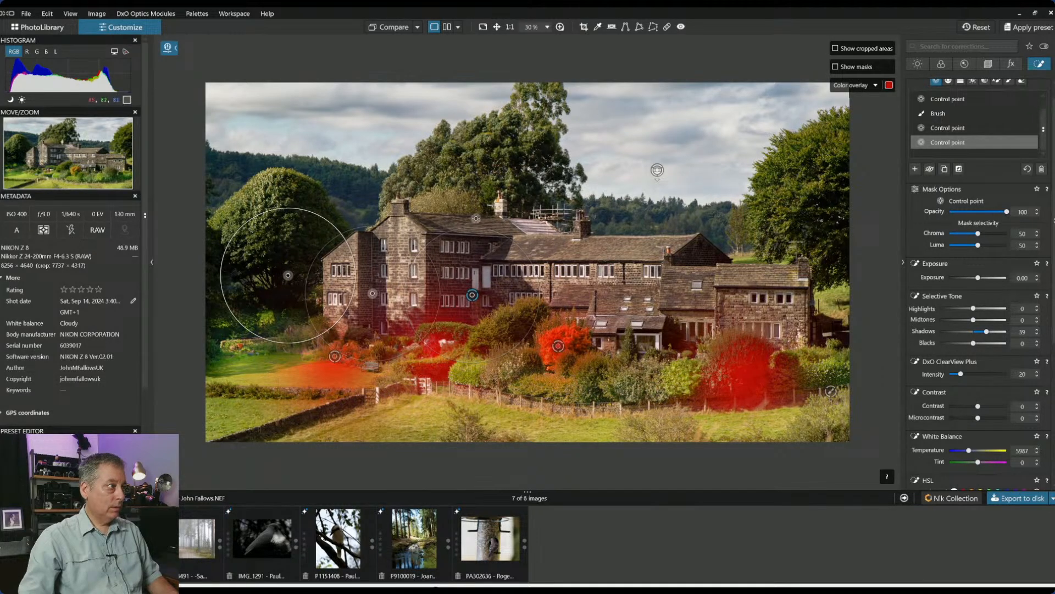
click(540, 154)
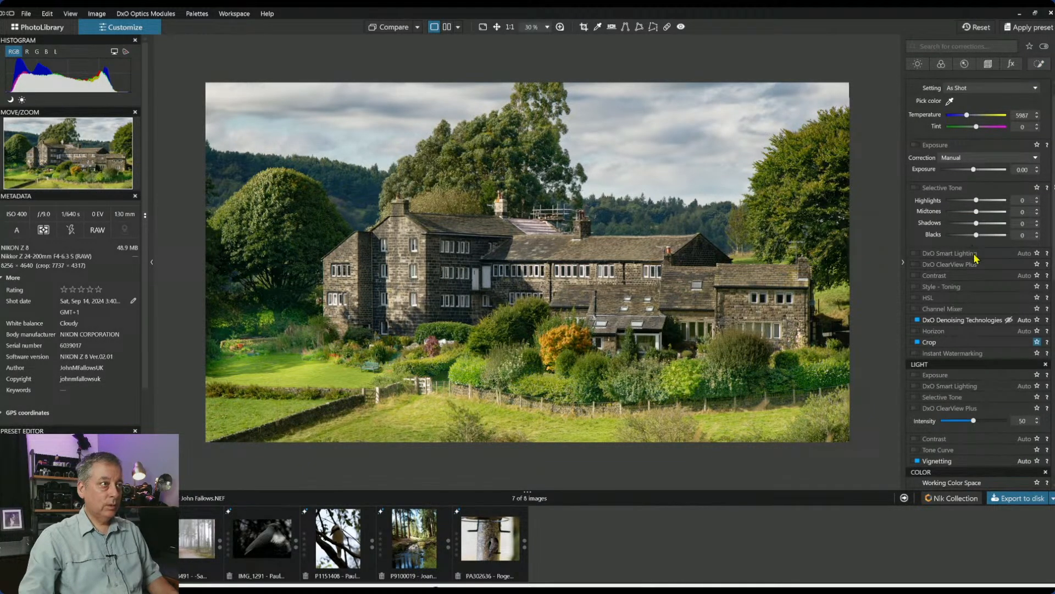
Create a new local adjustment mask with small control points on the chimneys along the roof
scroll(979, 242, up, 2)
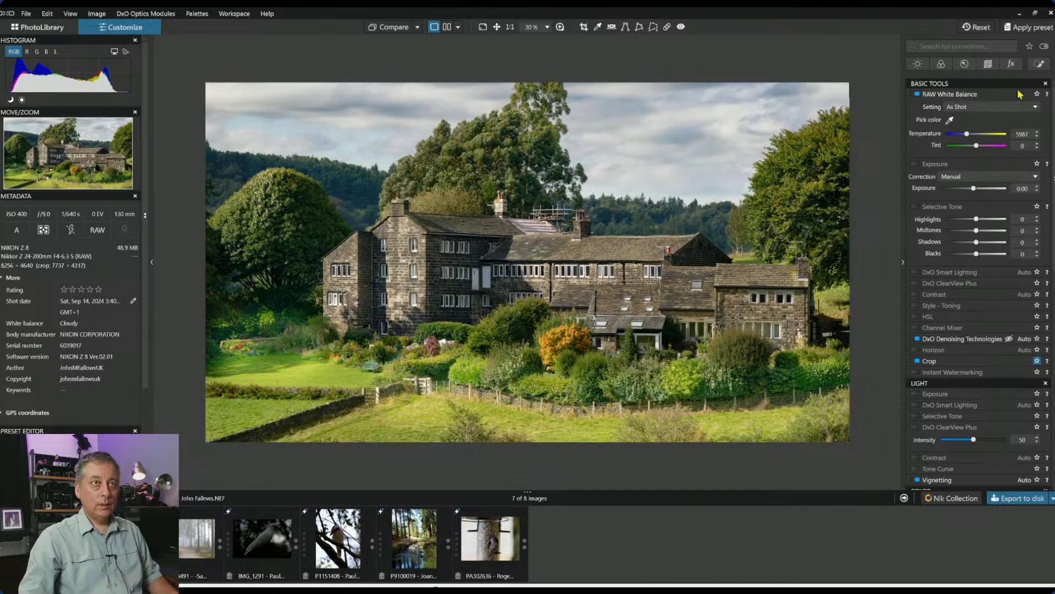
click(1038, 65)
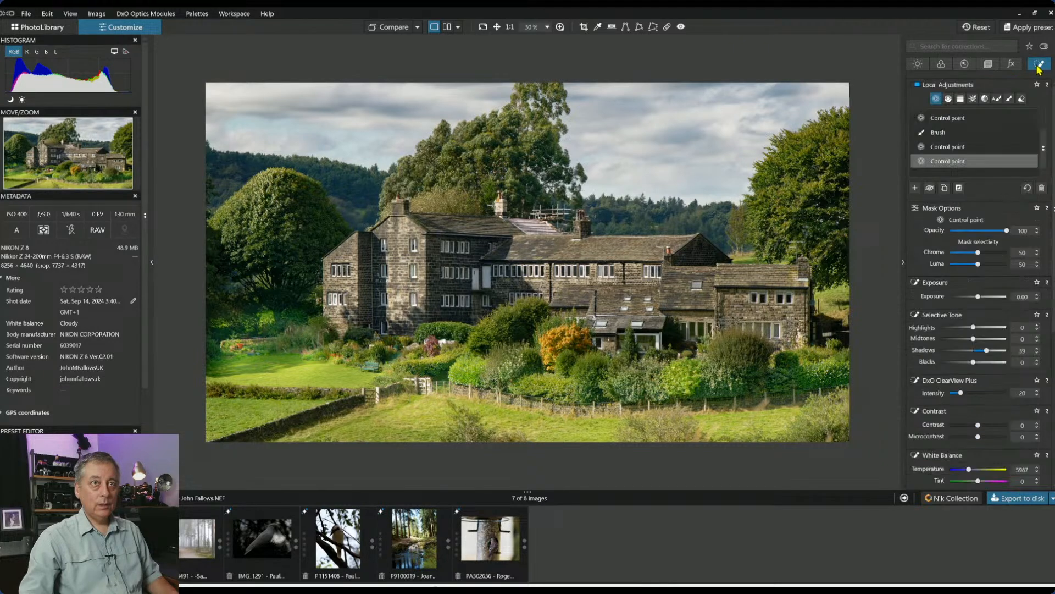
click(915, 188)
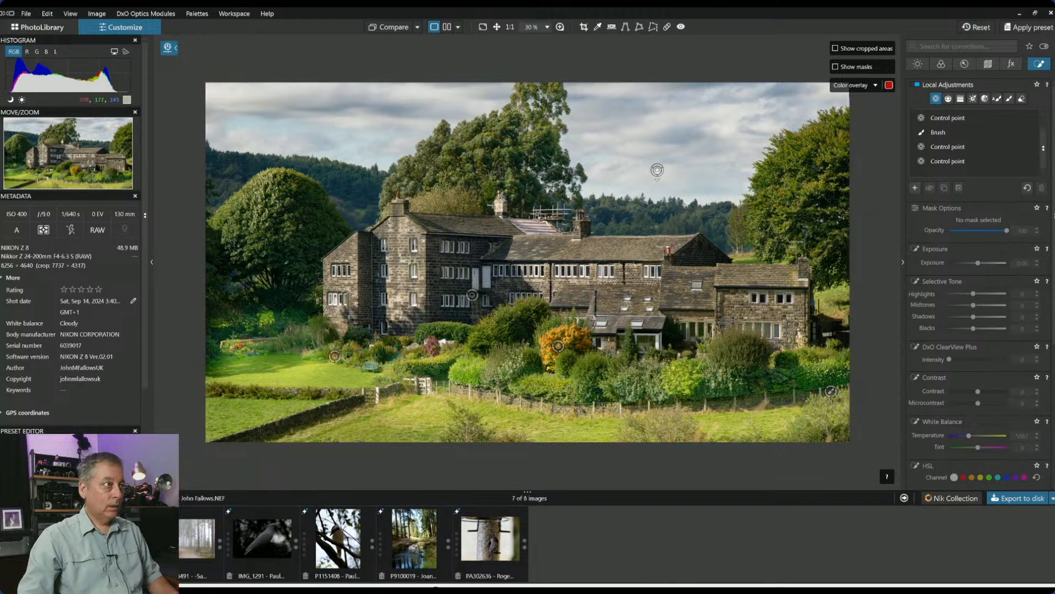
click(500, 199)
drag(504, 176, 501, 183)
click(578, 219)
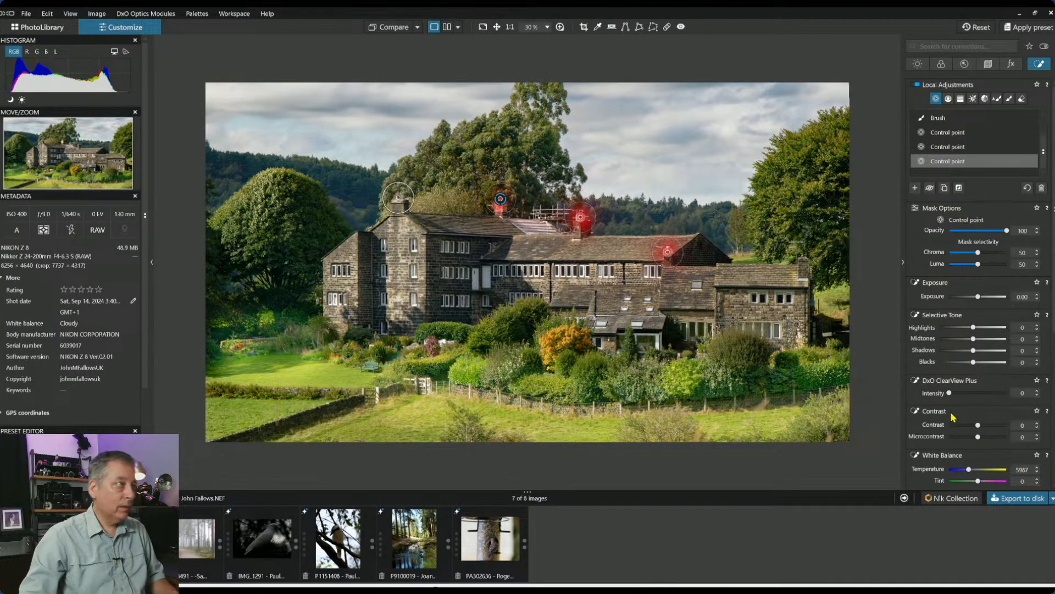
Raise the chimney mask's red channel Saturation to 66 and Luminance to 45, and widen its hue range towards orange
scroll(954, 417, down, 3)
click(963, 348)
scroll(969, 384, down, 1)
drag(979, 402, 992, 426)
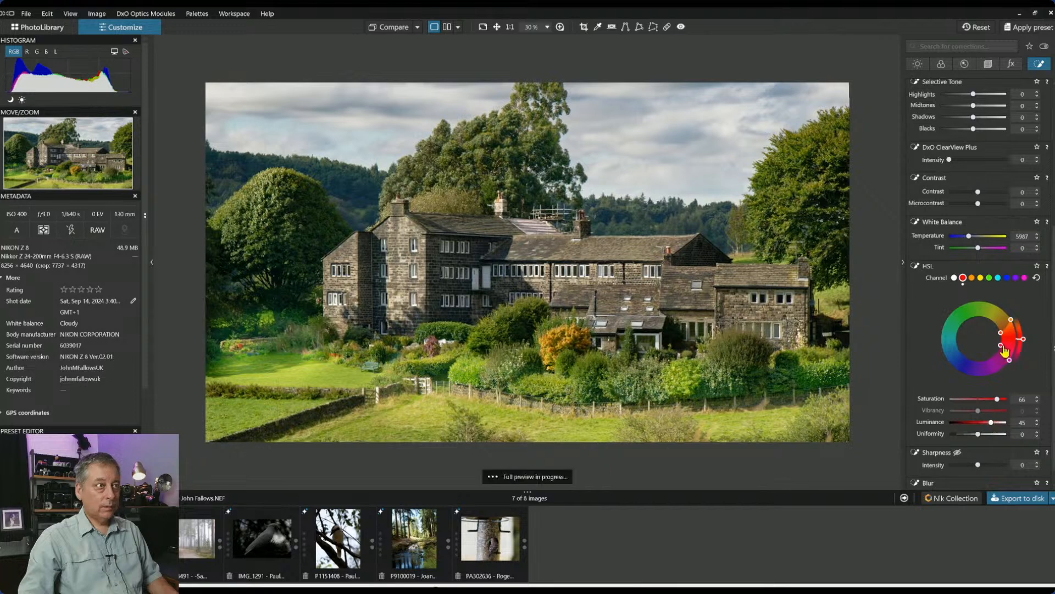
drag(1001, 332, 997, 326)
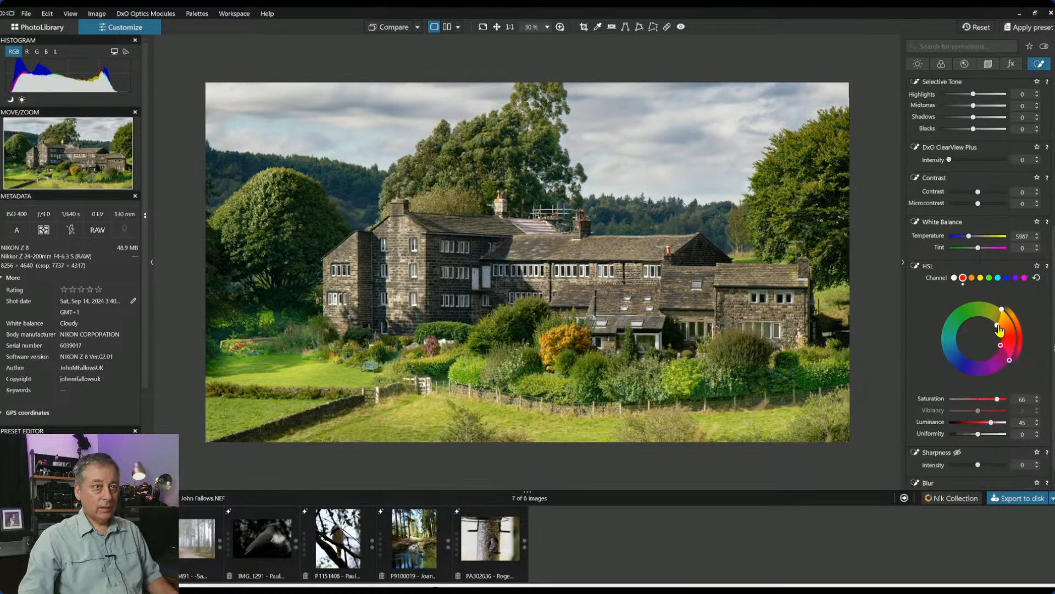
Reselect the chimney mask and set its red channel Saturation to 100 and Luminance to 39
click(336, 358)
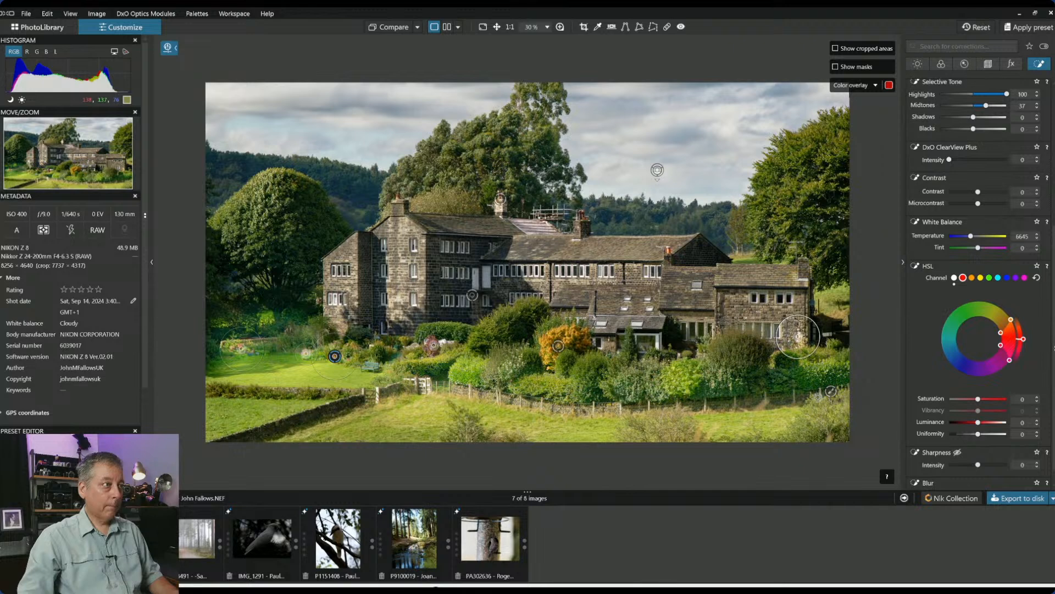
click(500, 200)
drag(998, 400, 1013, 406)
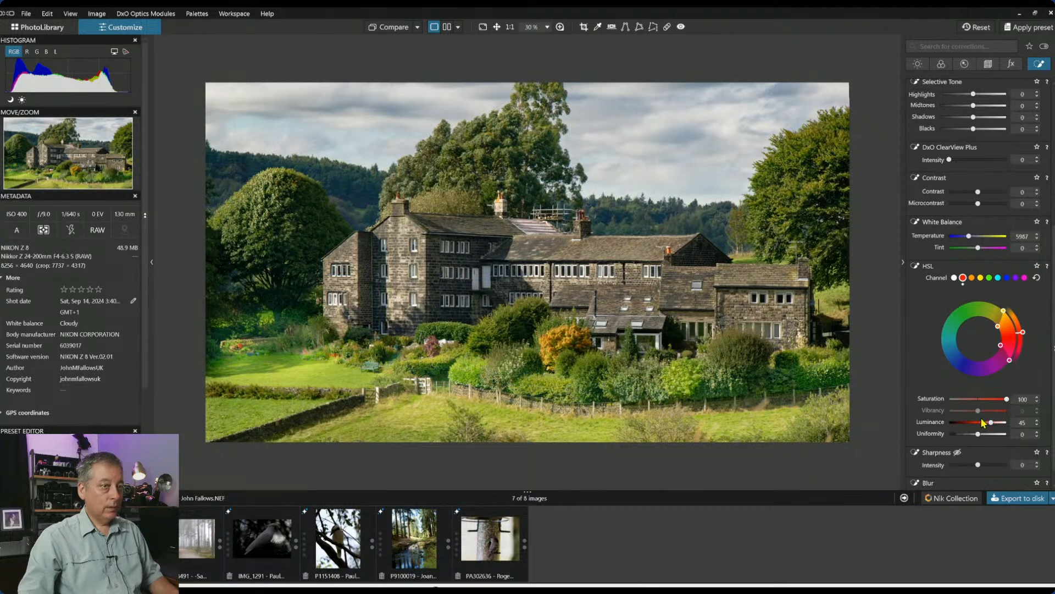
drag(991, 424, 990, 425)
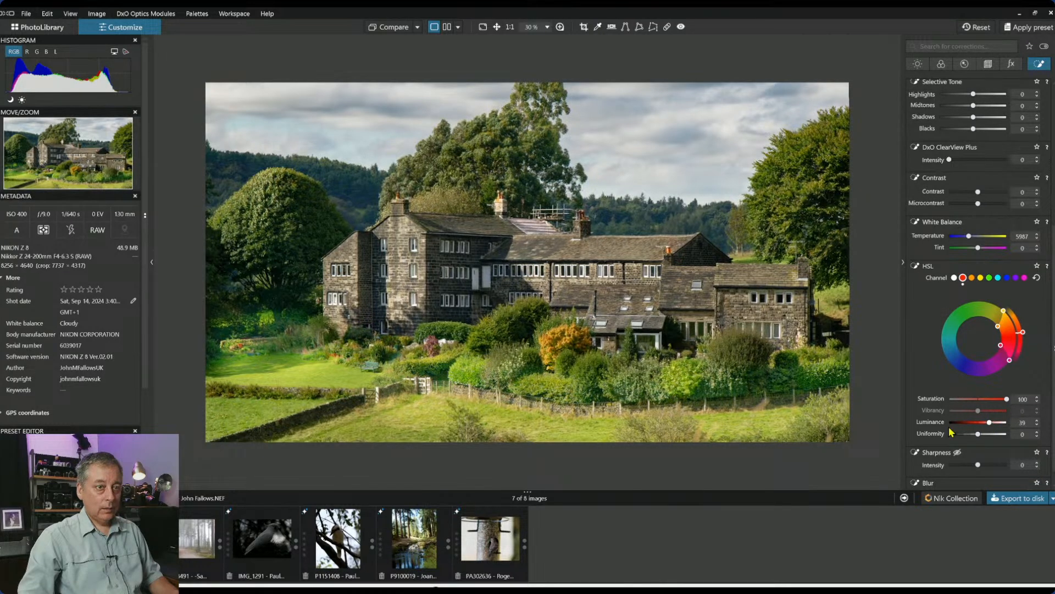
Set the chimney mask's Microcontrast to 27 and ClearView Plus intensity to 57
scroll(929, 385, down, 1)
scroll(929, 385, up, 3)
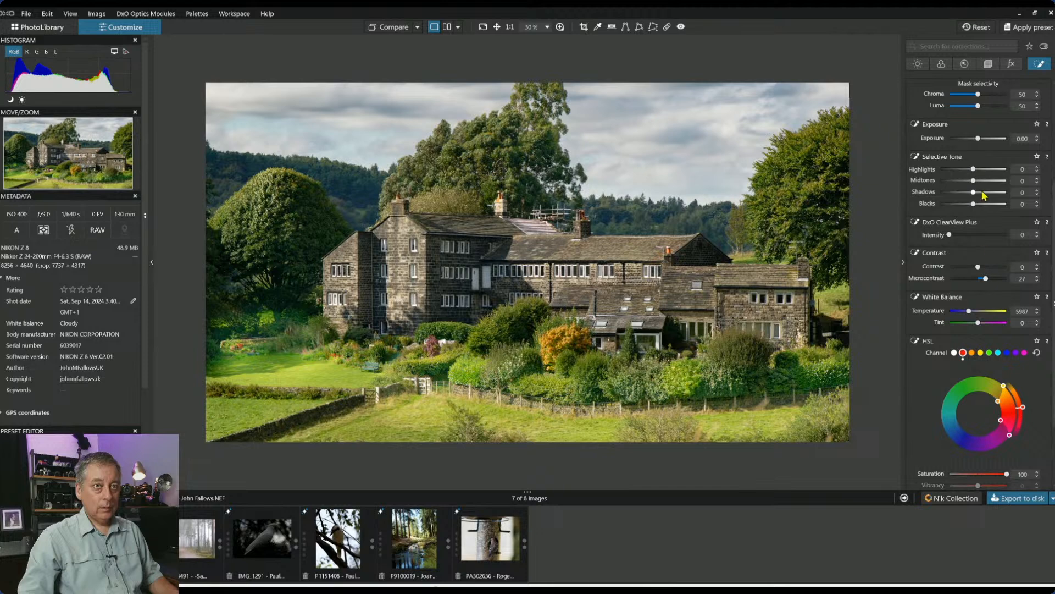
click(983, 235)
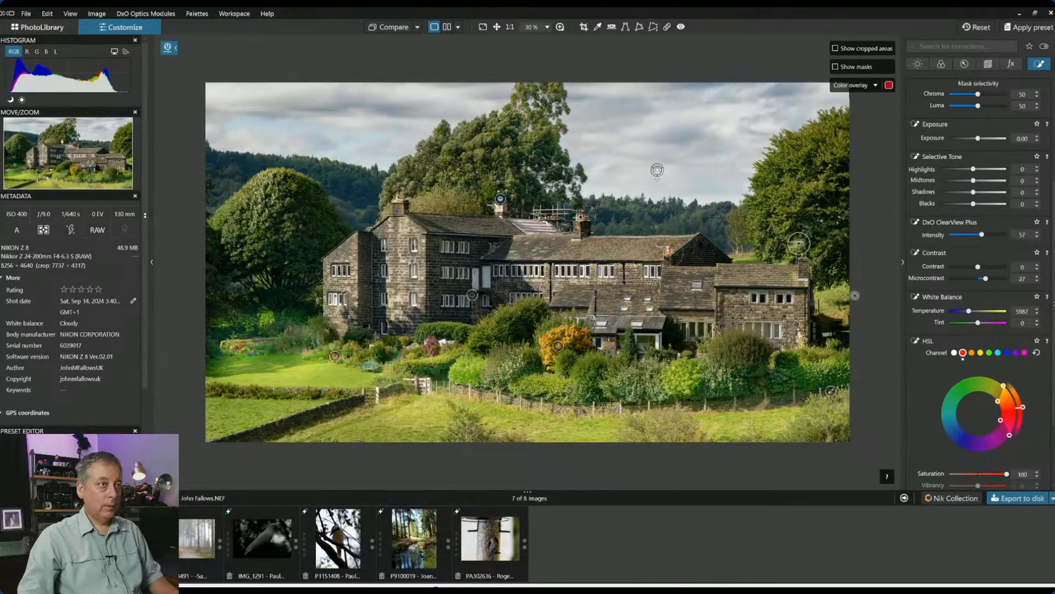
Set the chimney mask's Midtones to 27 and Highlights to 10
click(803, 281)
click(693, 284)
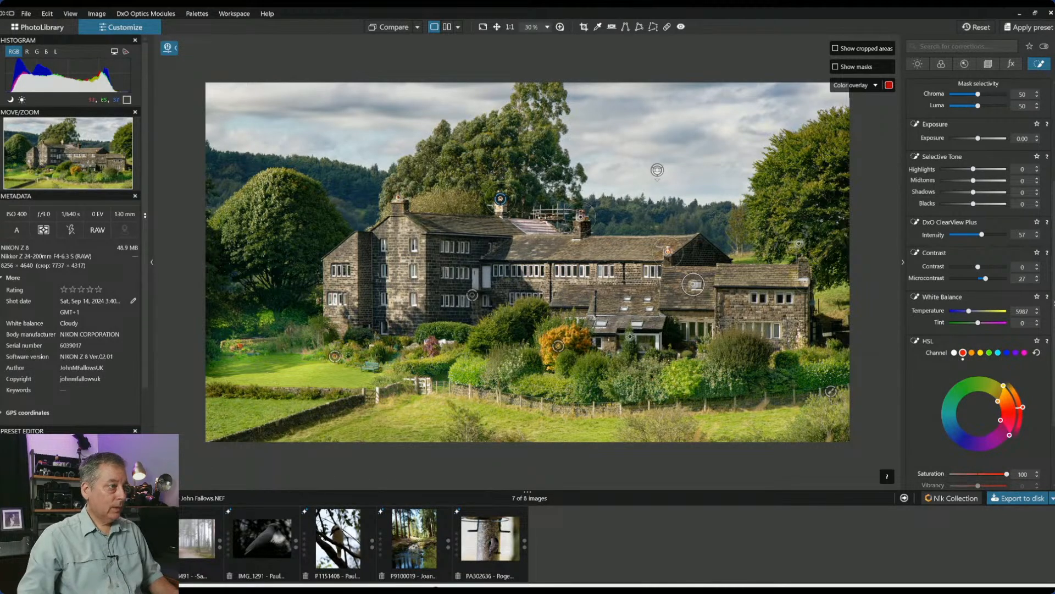
click(601, 324)
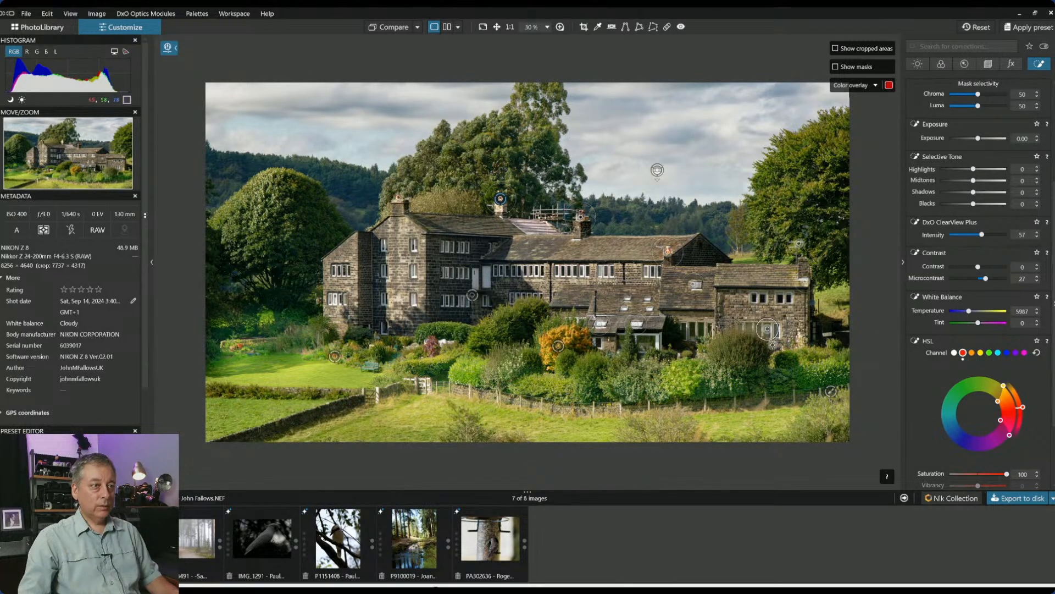
drag(973, 180, 985, 177)
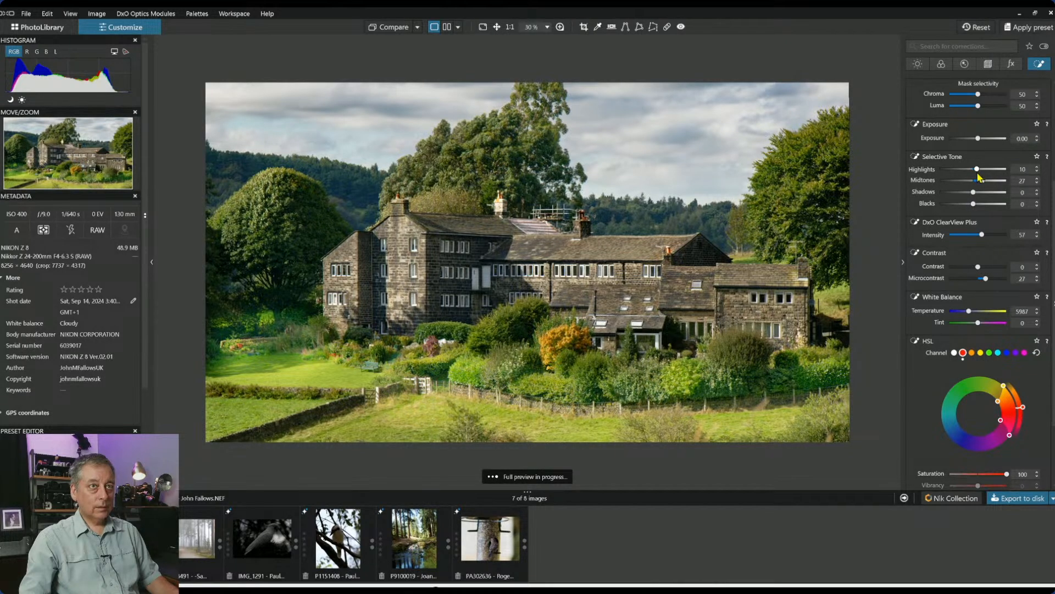
Create a new local adjustment mask with small control points on the ground-floor windows of the lower right-hand buildings
scroll(977, 172, up, 3)
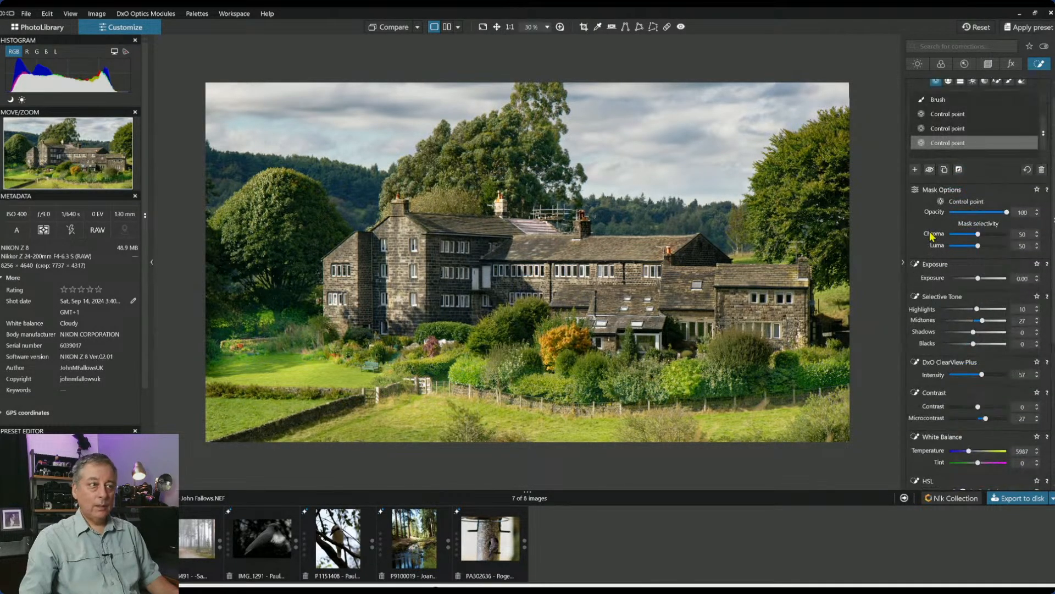
click(917, 170)
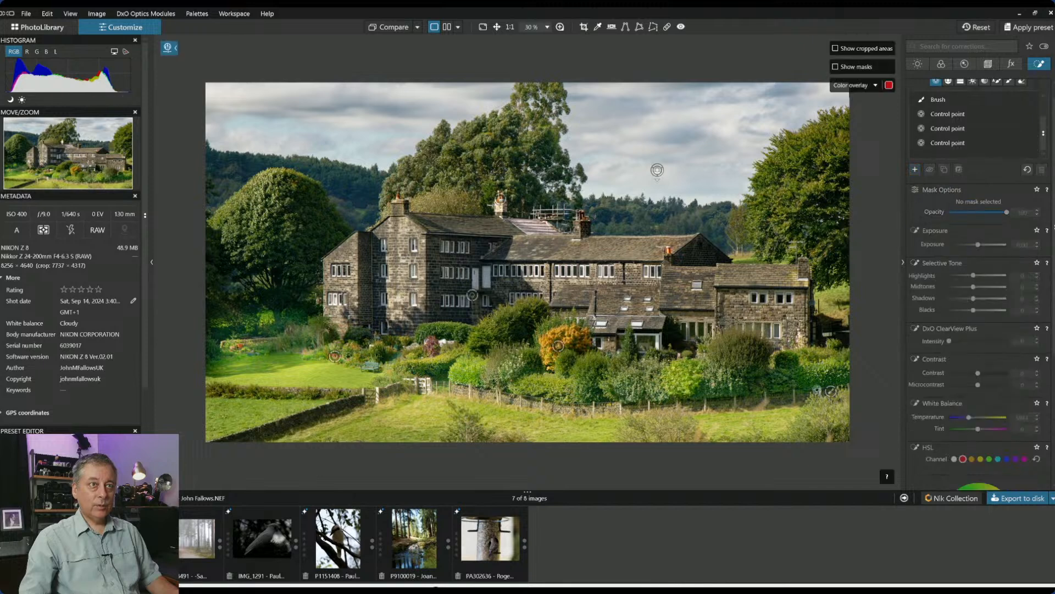
click(768, 330)
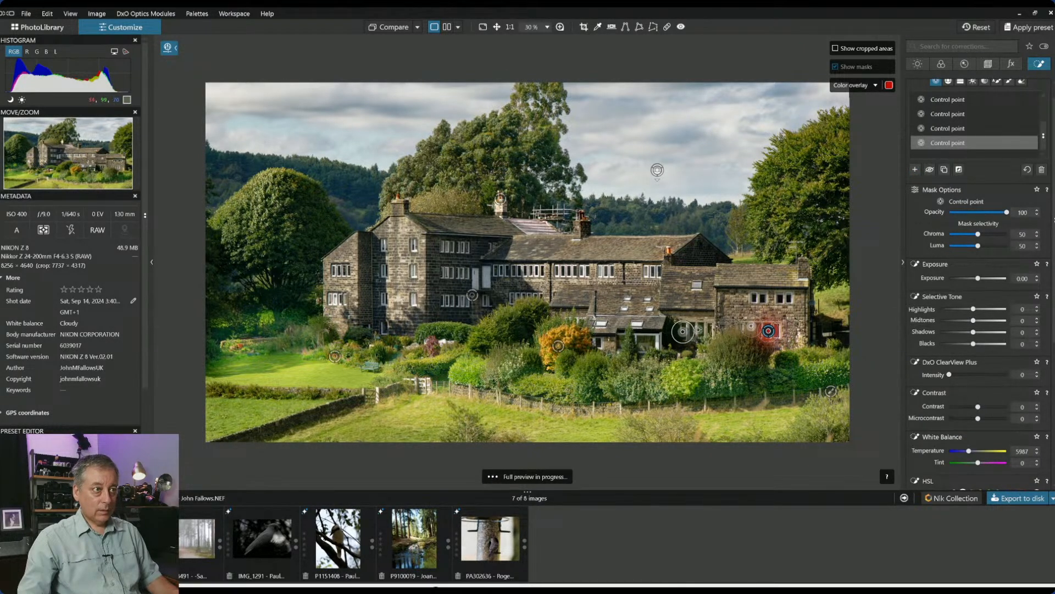
click(701, 328)
click(645, 342)
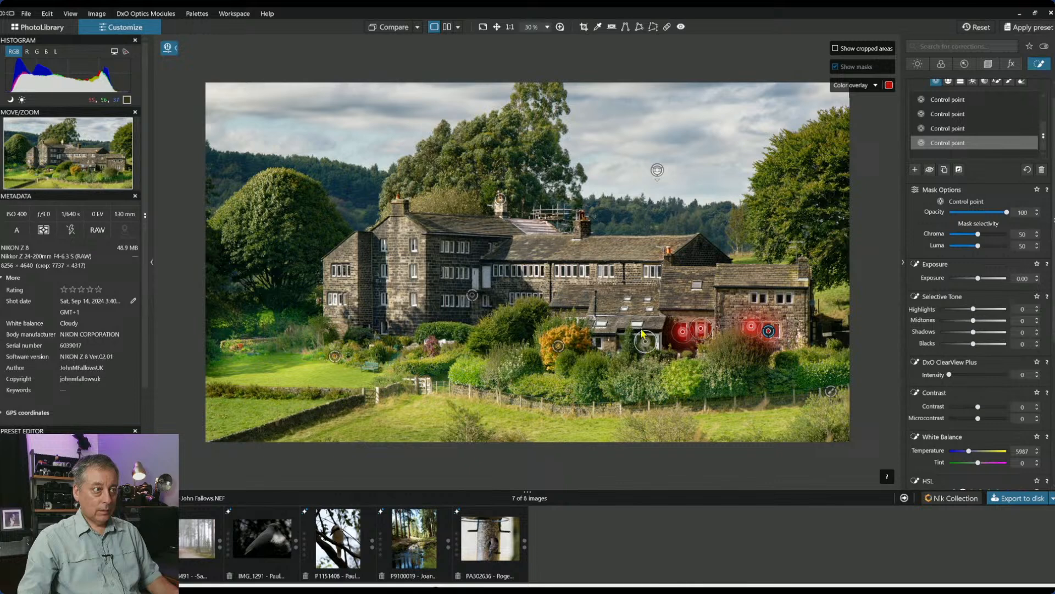
click(597, 344)
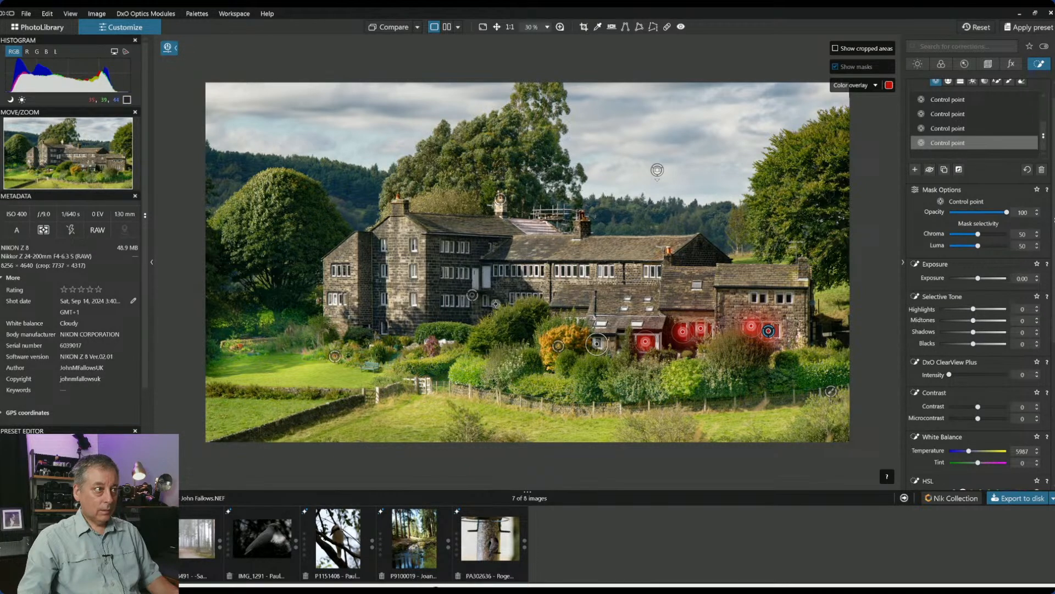
Set the window mask's Shadows to 47, ClearView Plus intensity to 59 and Temperature to 5107, and compare the photo with the original
drag(973, 335, 993, 336)
click(981, 375)
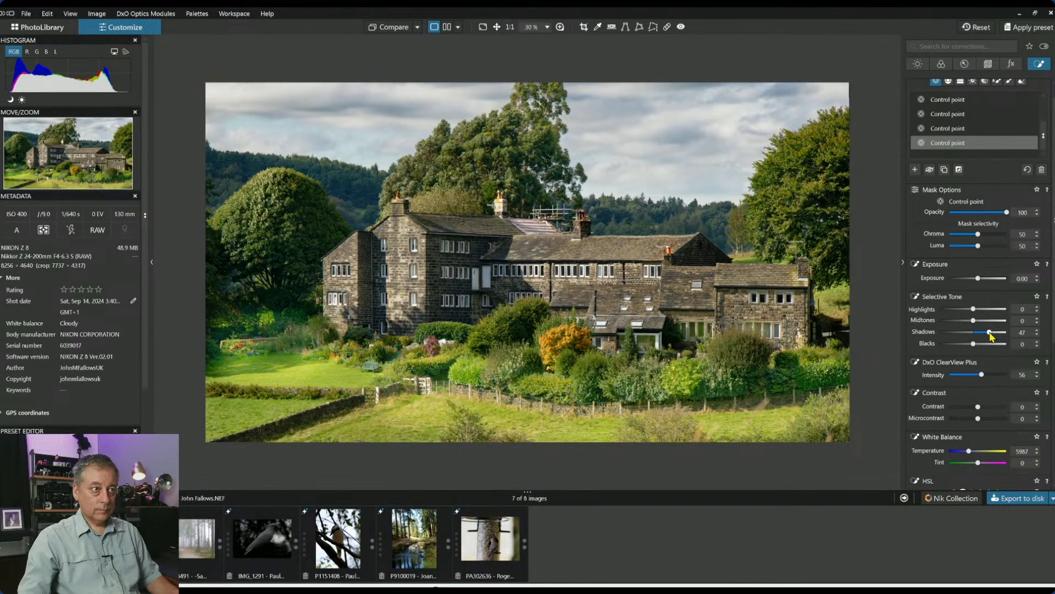
click(984, 376)
drag(969, 451, 966, 451)
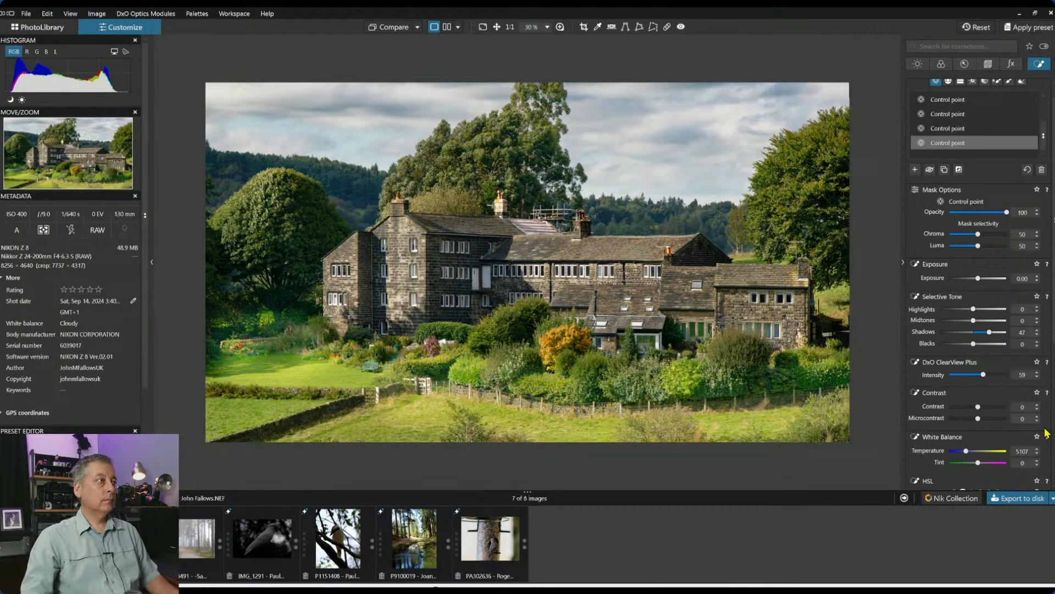
key(Escape)
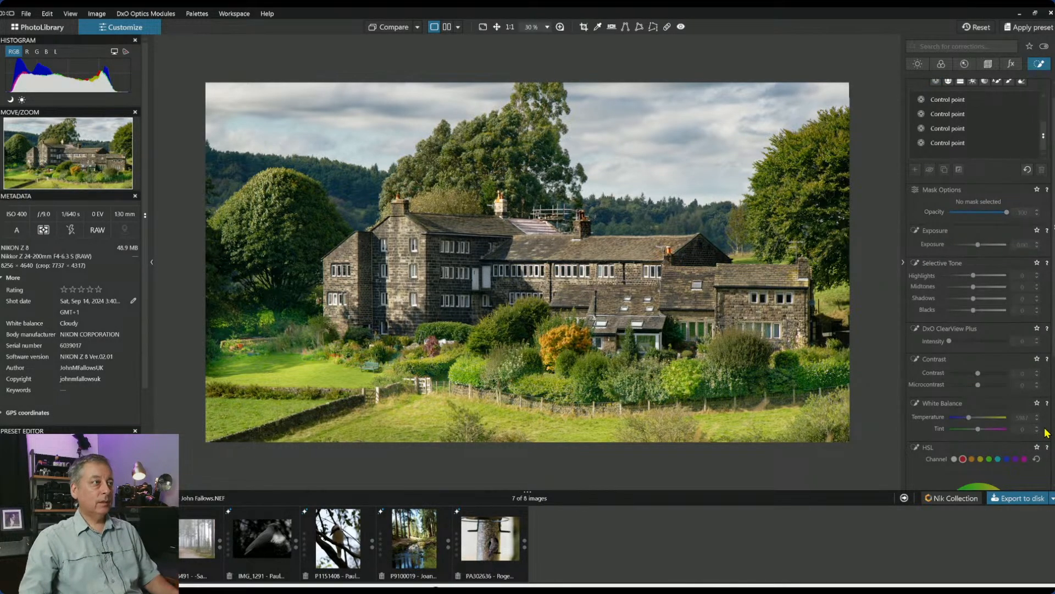
click(388, 27)
click(388, 27)
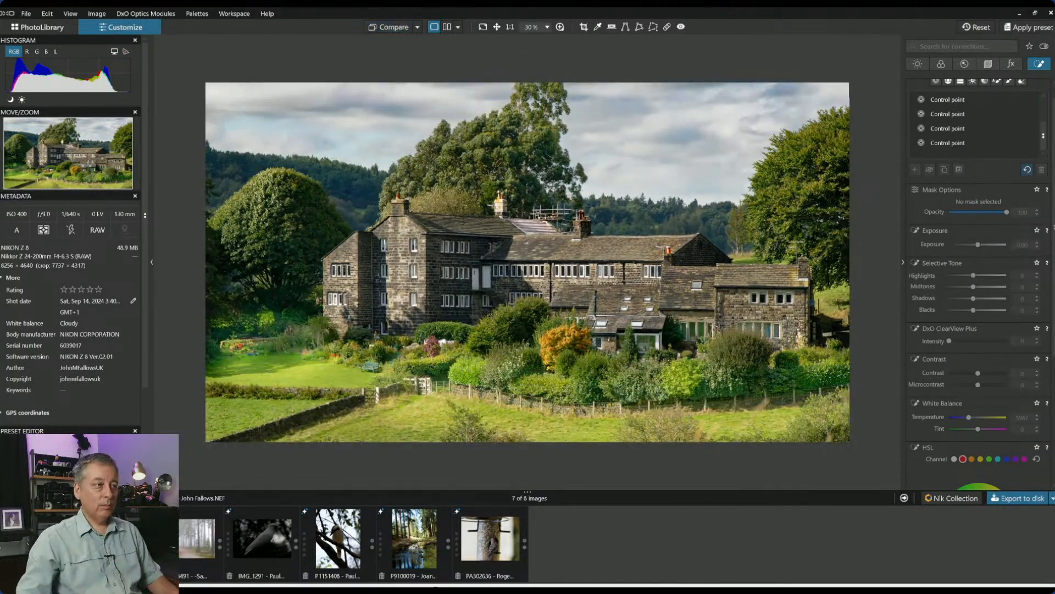
Add a control line across the foreground field with its fade reaching the hedges, and sample the grass colour near the gate
click(949, 82)
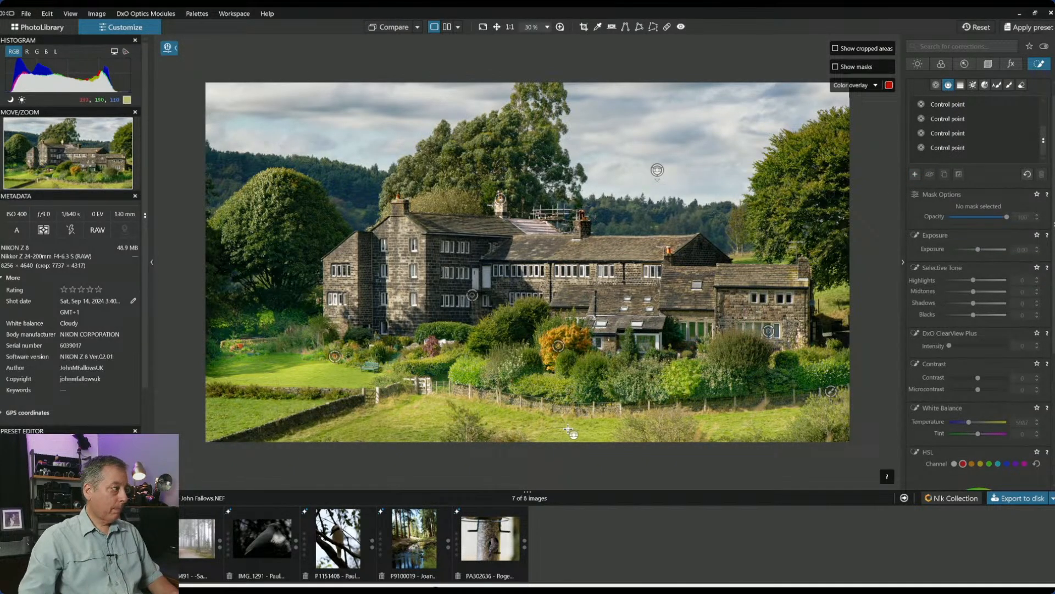
drag(570, 428, 570, 368)
drag(572, 413, 425, 416)
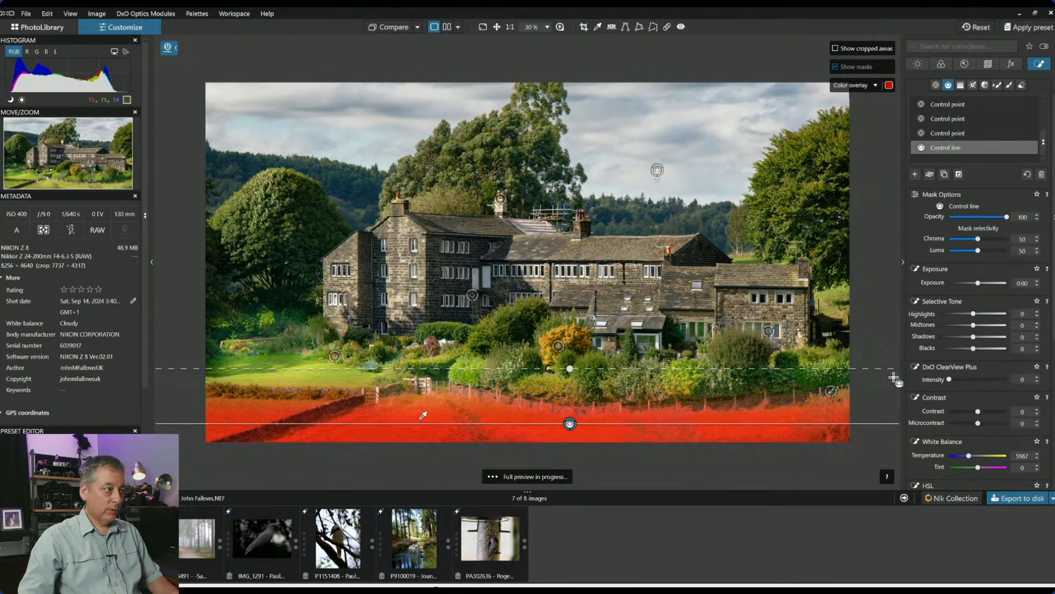
Set the foreground control line's Blacks to -17, move the line slightly higher in the photo, and deselect the mask
drag(974, 350, 969, 350)
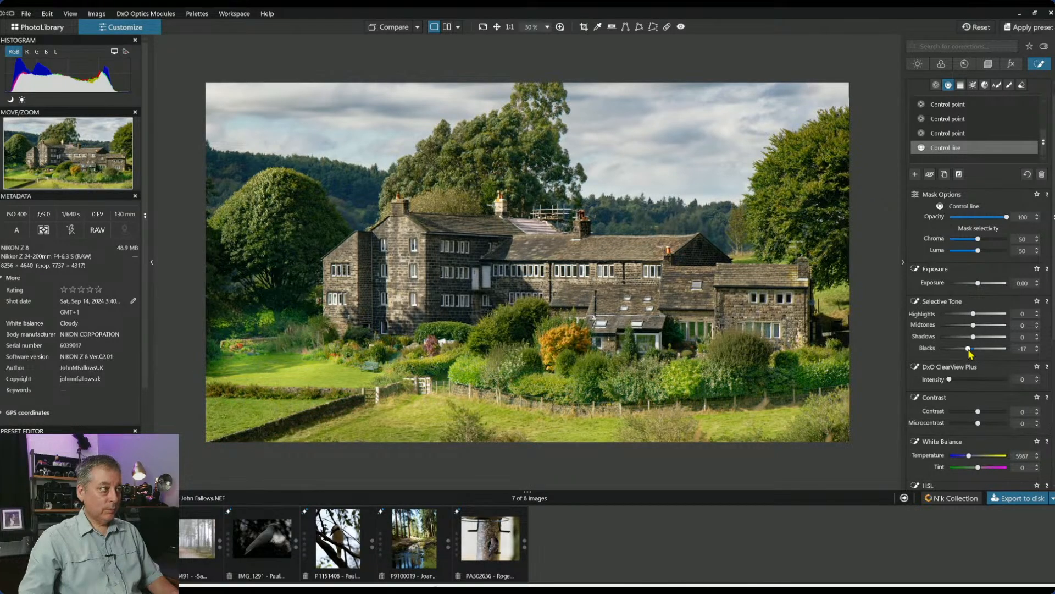
drag(570, 423, 571, 418)
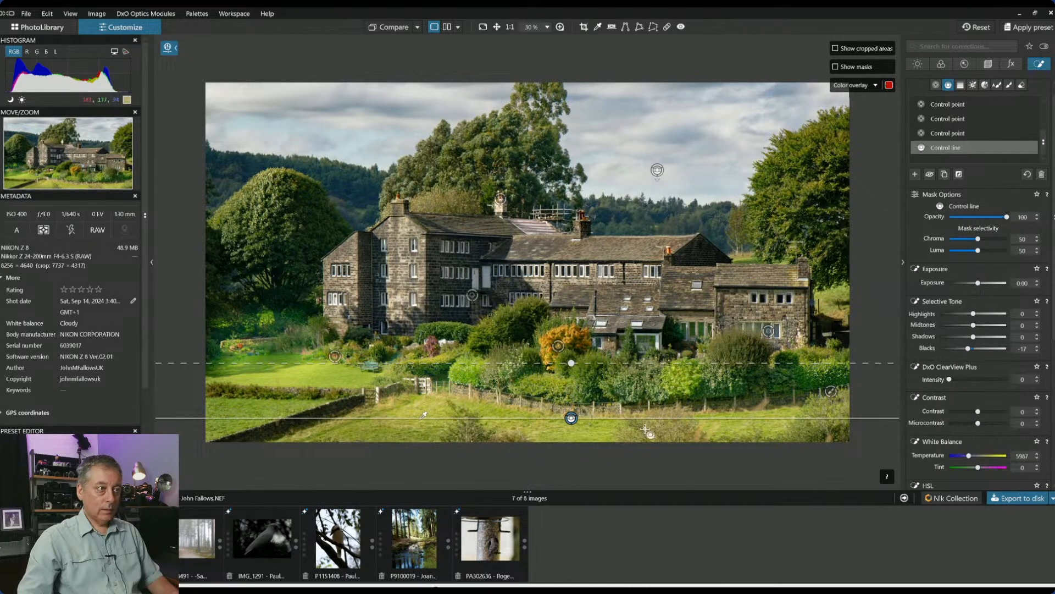
click(733, 449)
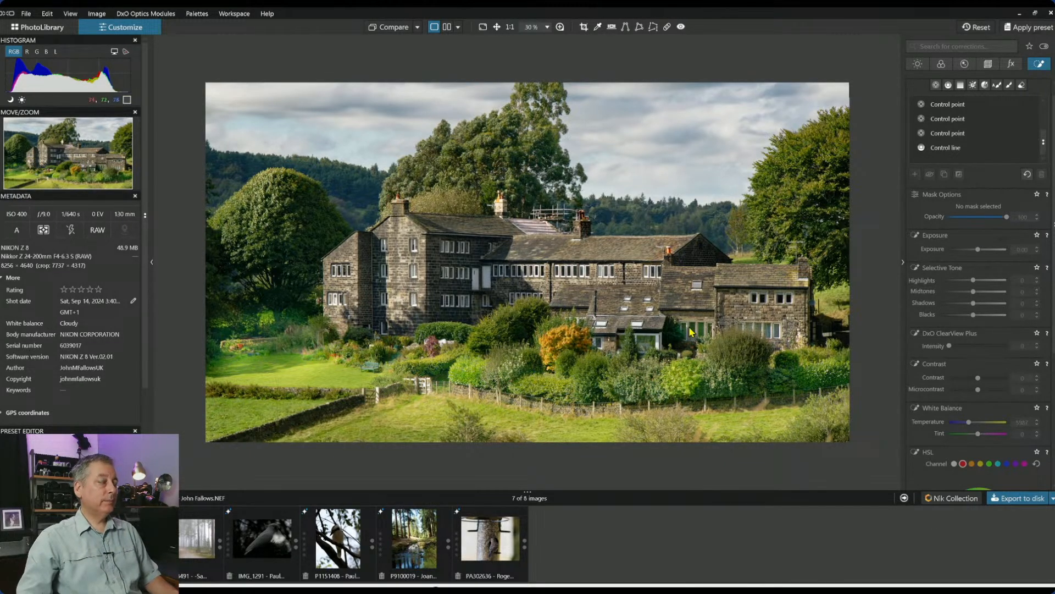
Hide the side palettes and filmstrip and show the original above the edited photo in the side by side top / bottom view
click(449, 27)
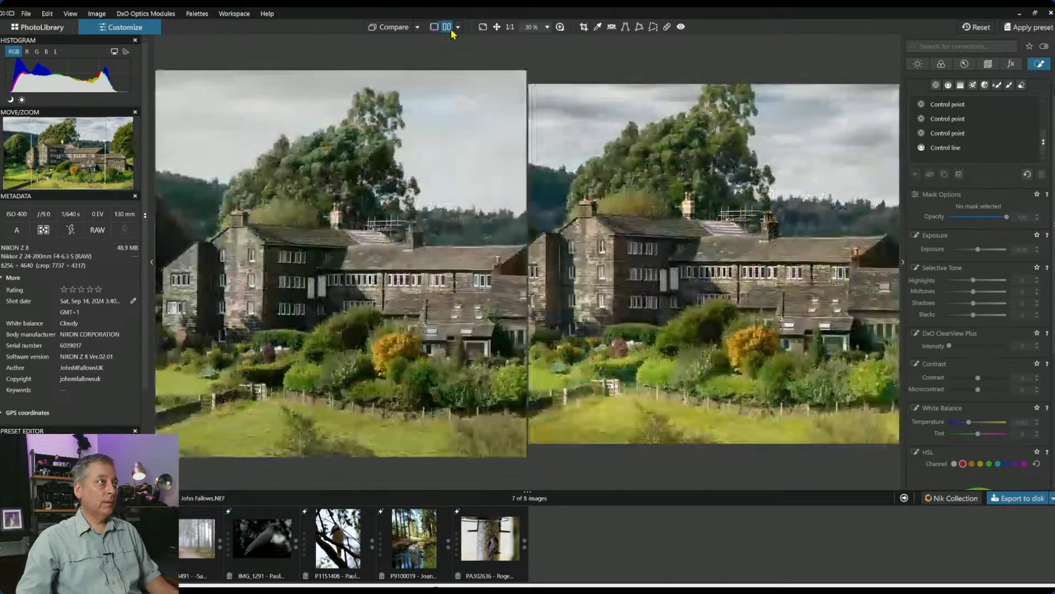
key(F9)
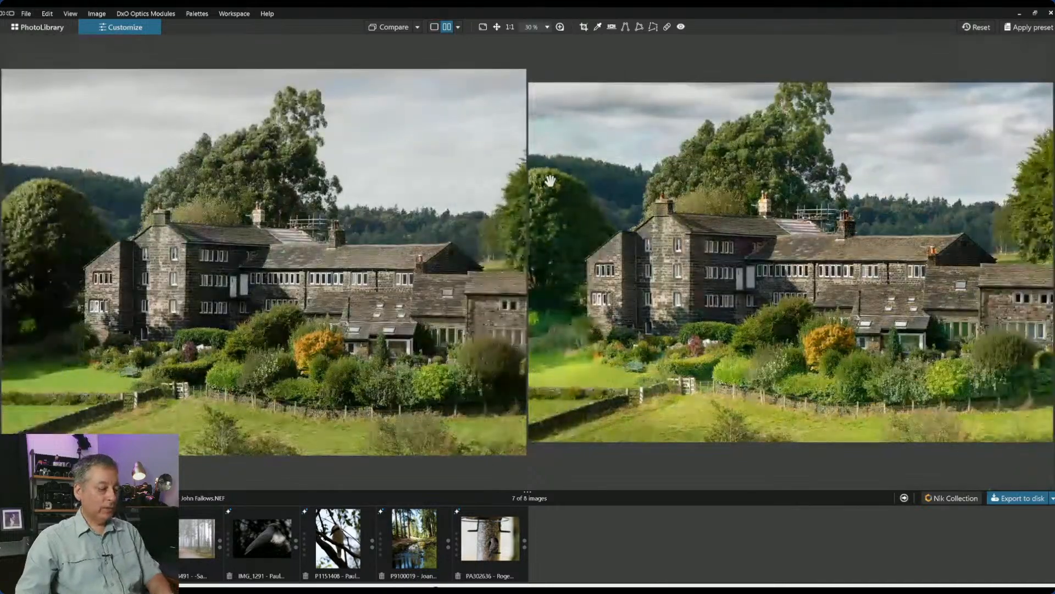
click(458, 26)
click(465, 56)
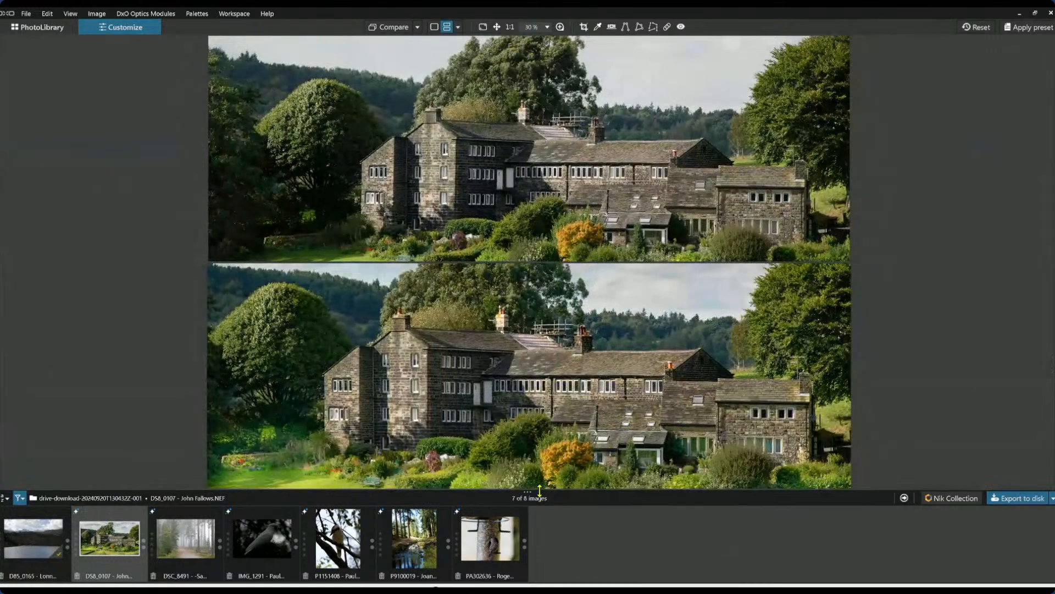
drag(540, 490, 550, 578)
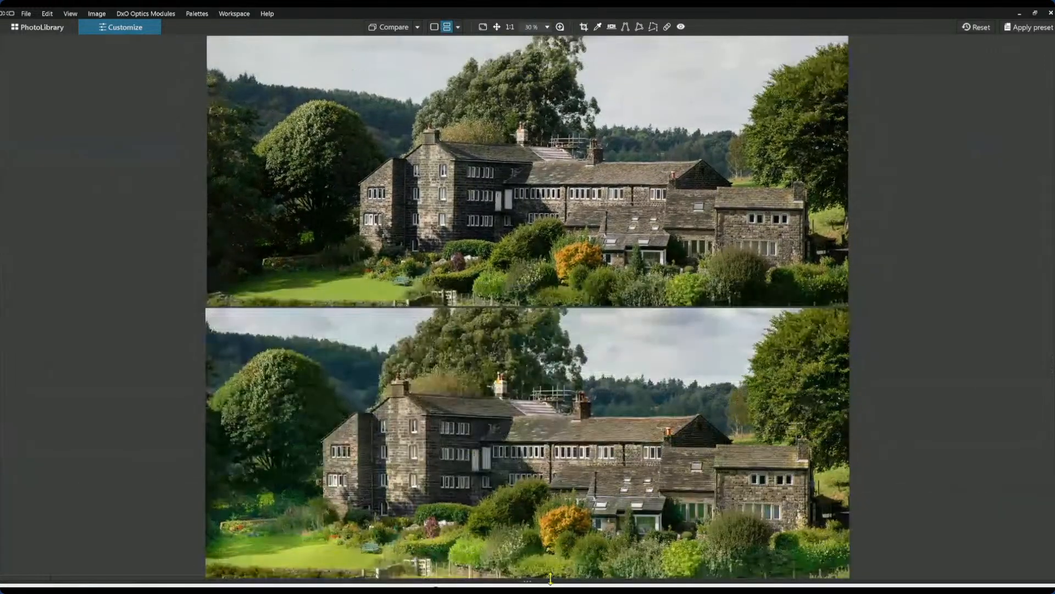
click(458, 27)
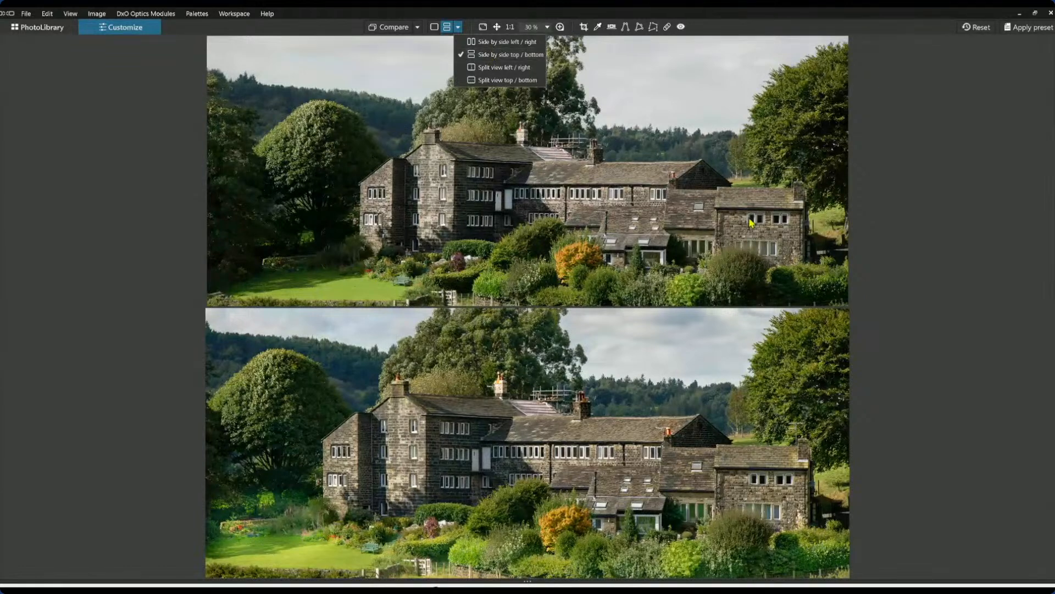
click(938, 312)
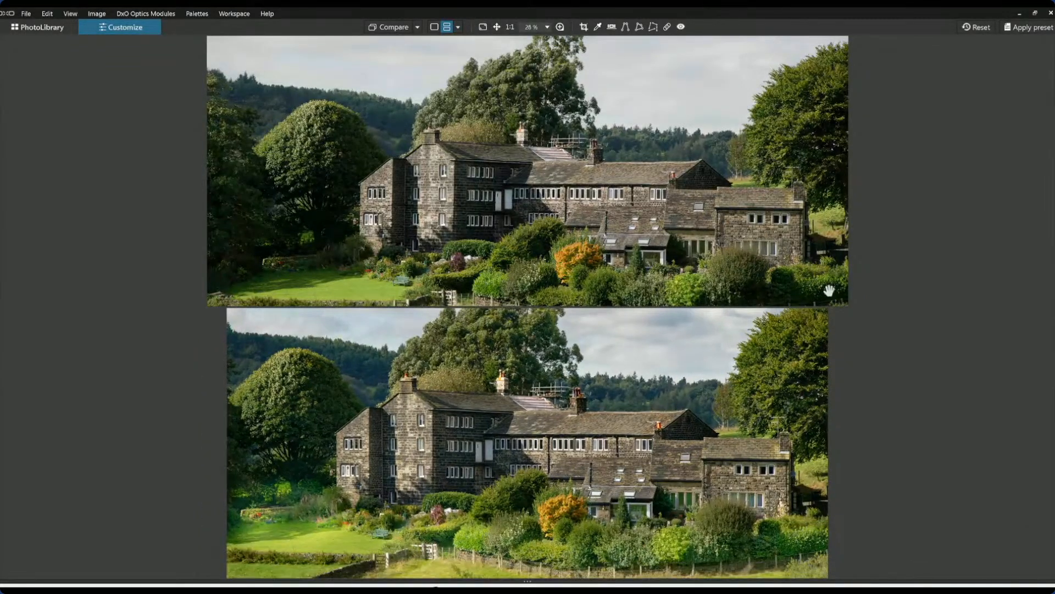
Try resetting all of the photo's corrections and check the comparison options
click(979, 30)
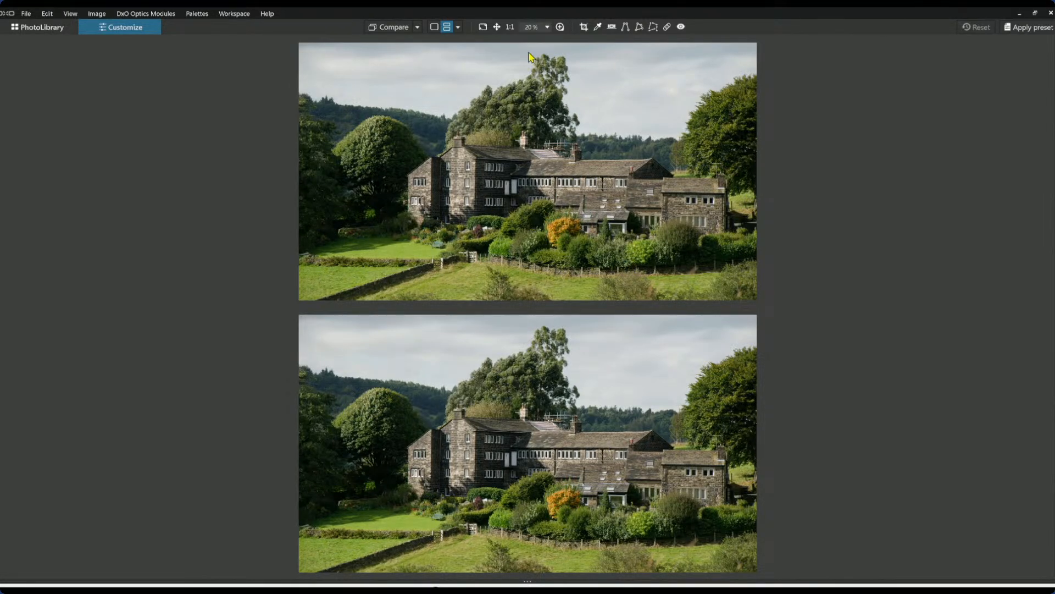
click(418, 28)
click(418, 28)
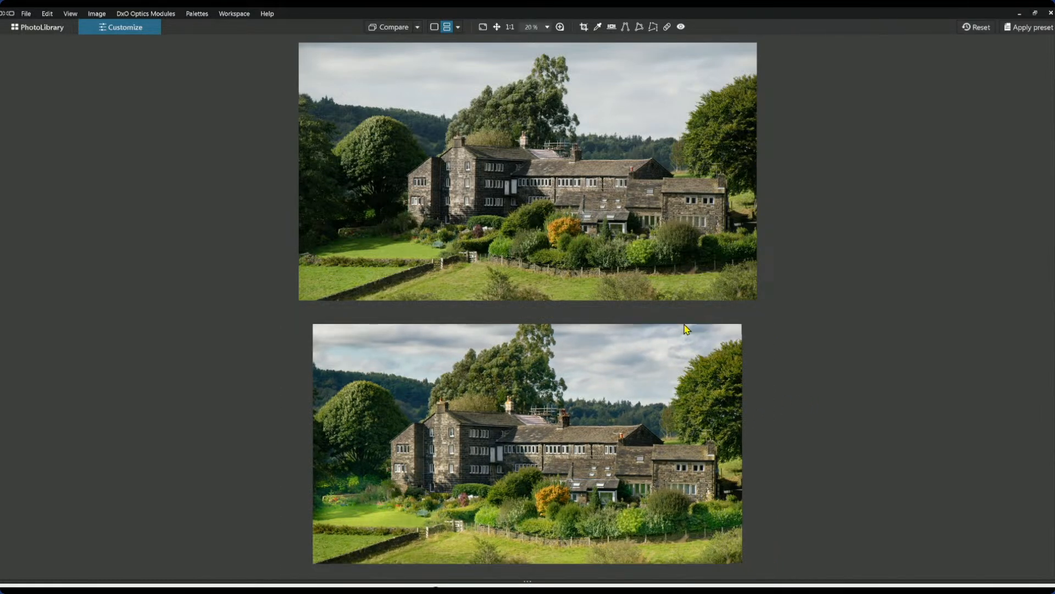
click(396, 27)
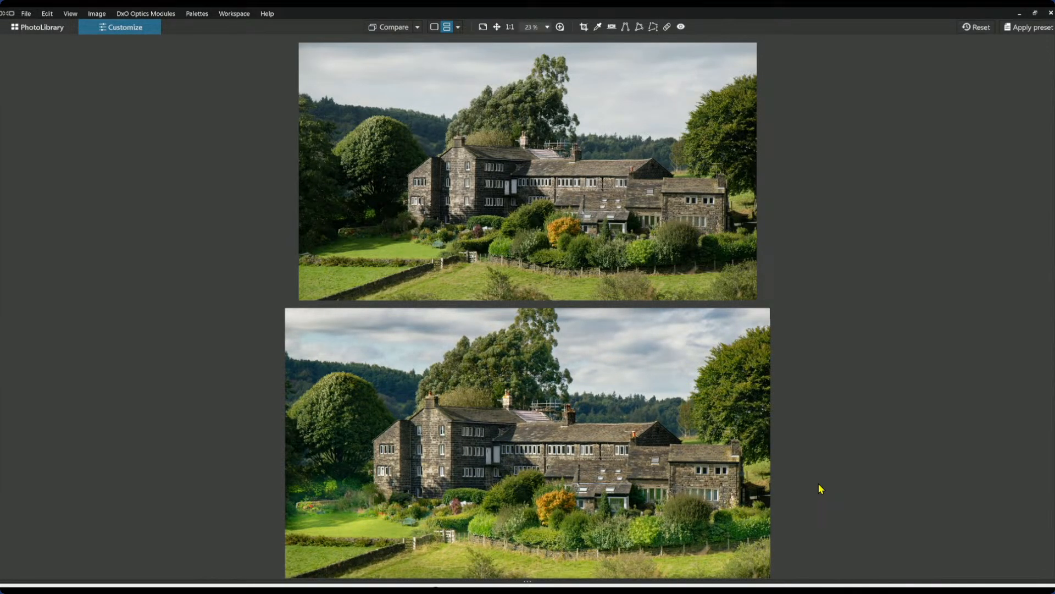
Show the original and edited photo in the side by side left / right view, and return to the single-image view
click(458, 27)
click(467, 44)
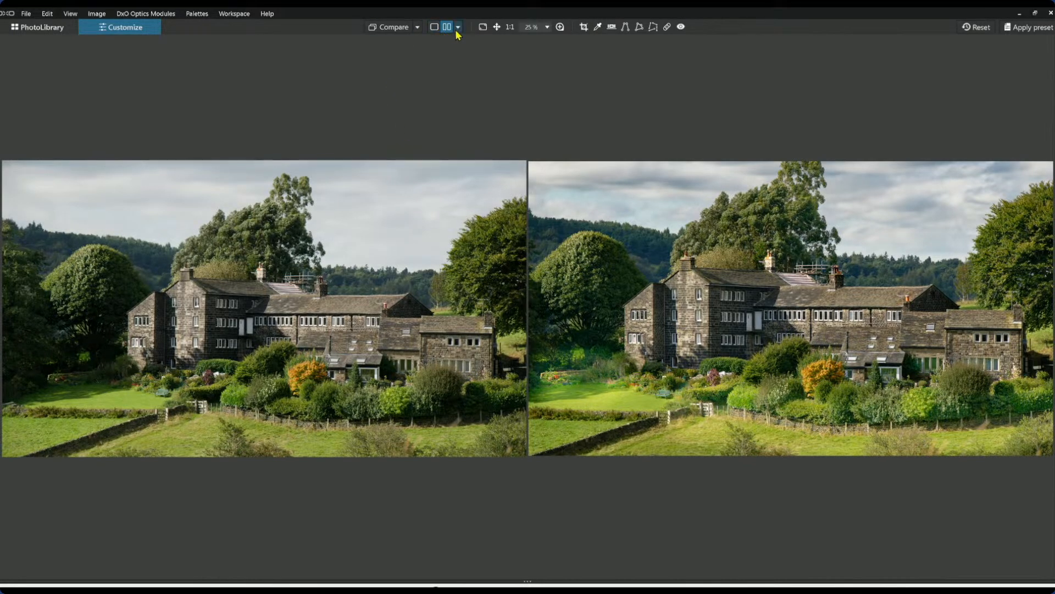
click(435, 28)
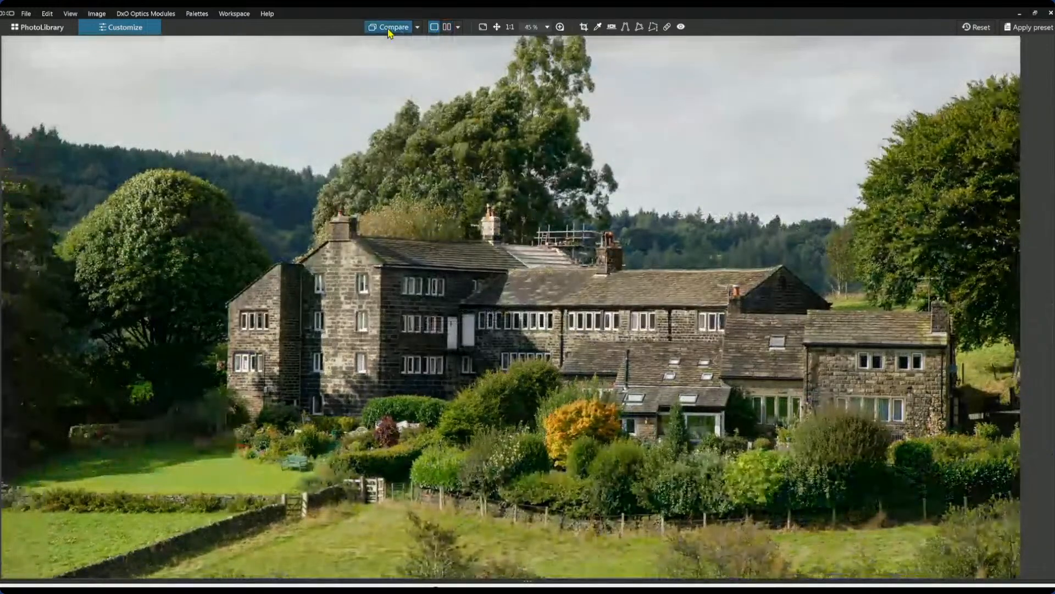
Fit the photo at 40% zoom and switch repeatedly between the original and the edited version to judge the edit
scroll(413, 142, down, 1)
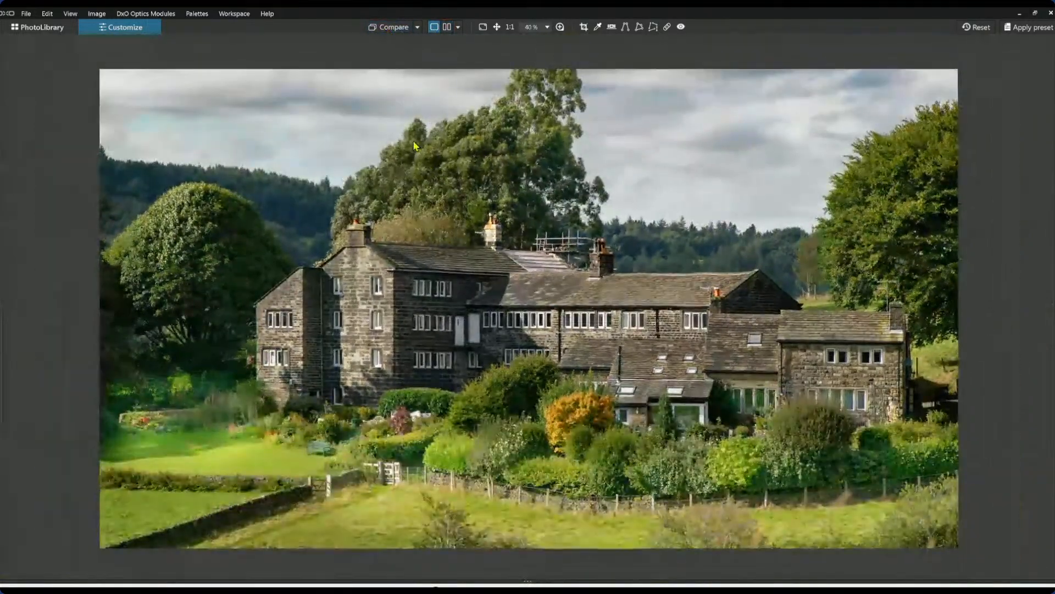
click(383, 29)
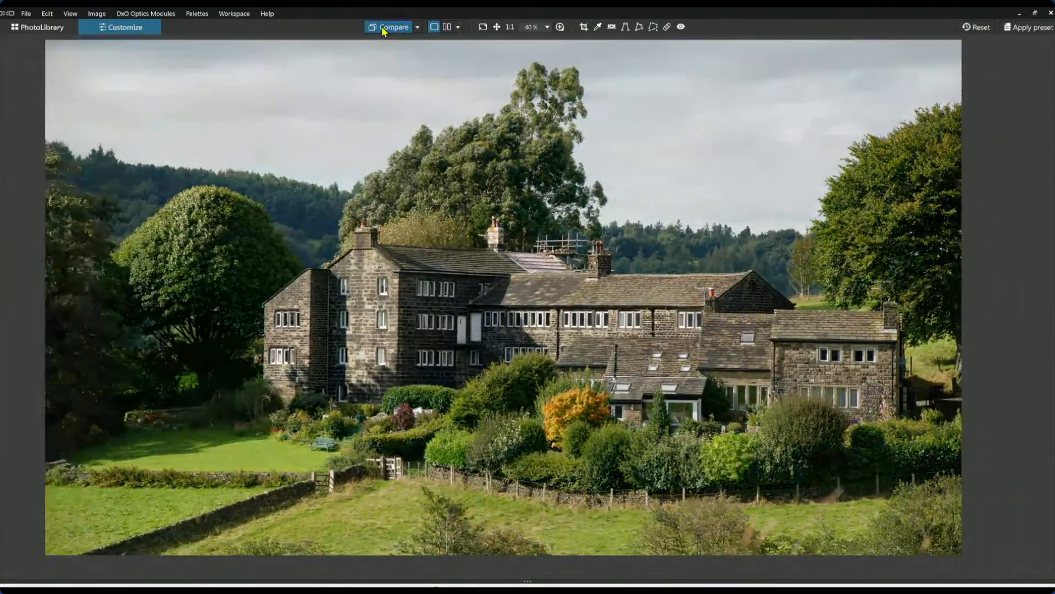
click(383, 28)
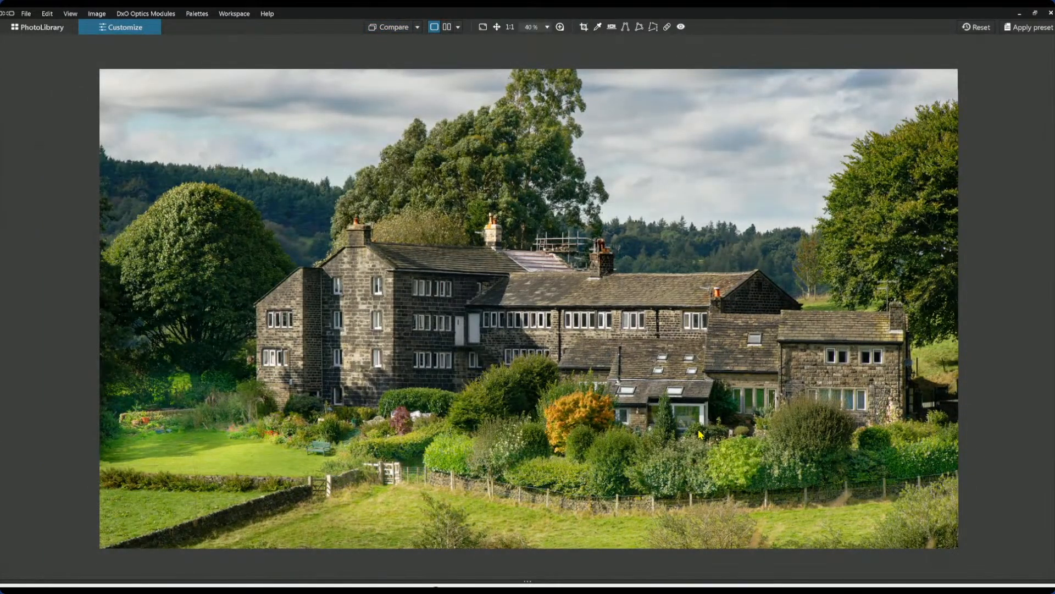
click(396, 32)
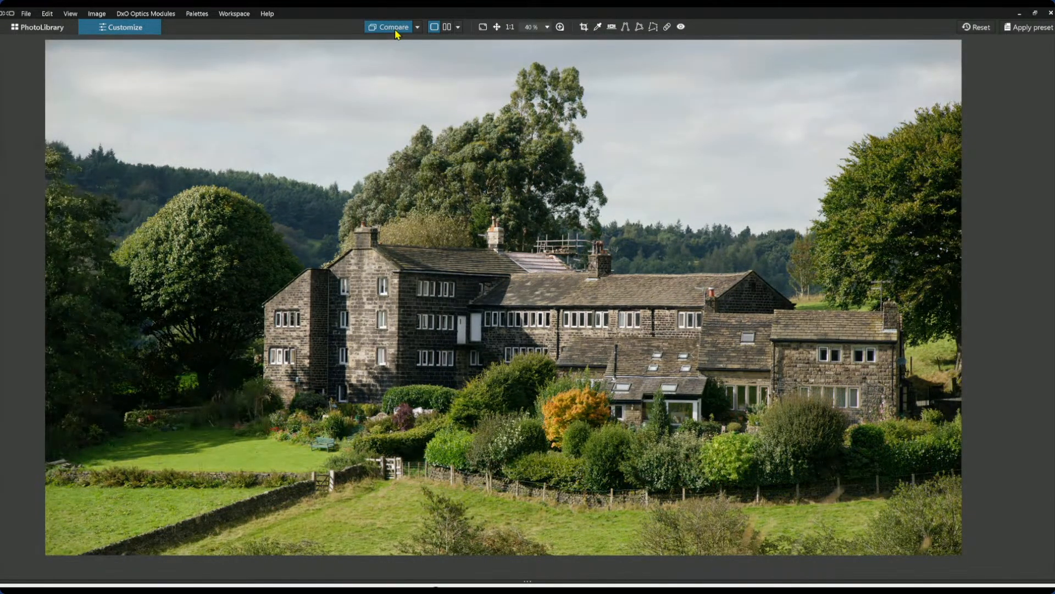
click(395, 34)
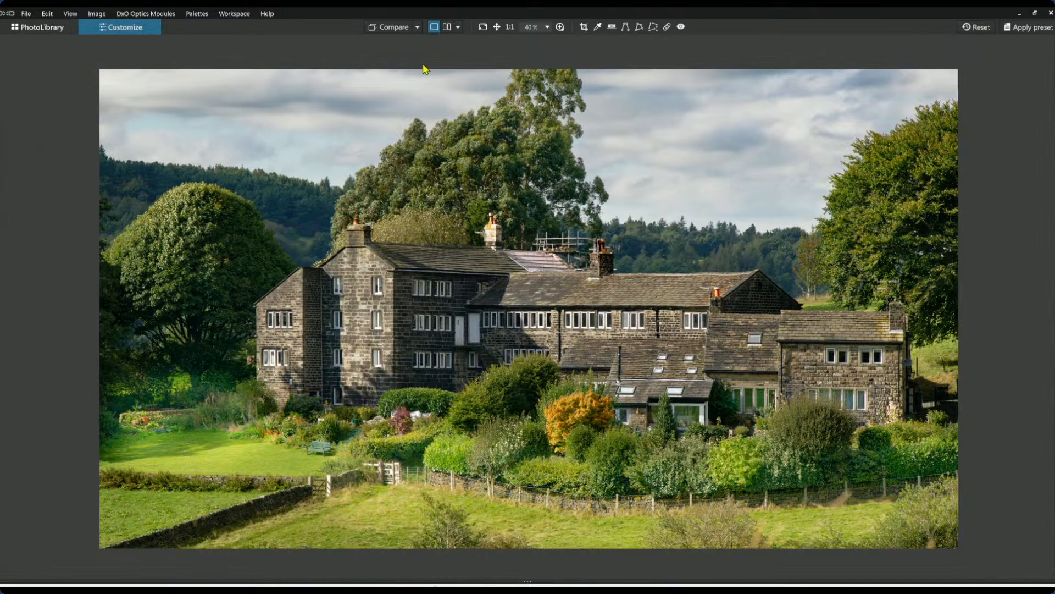
click(381, 28)
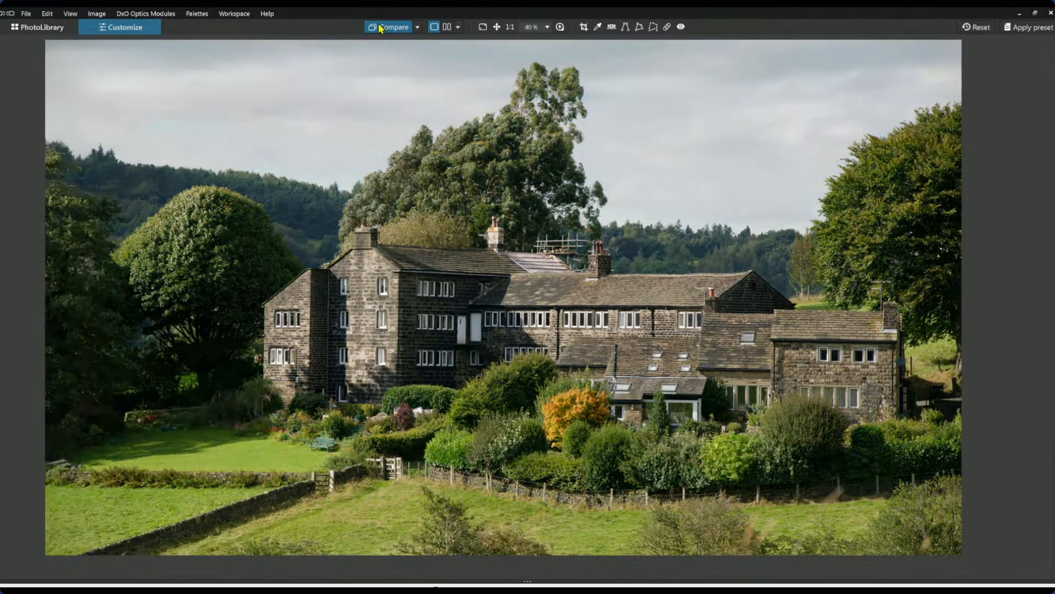
click(381, 28)
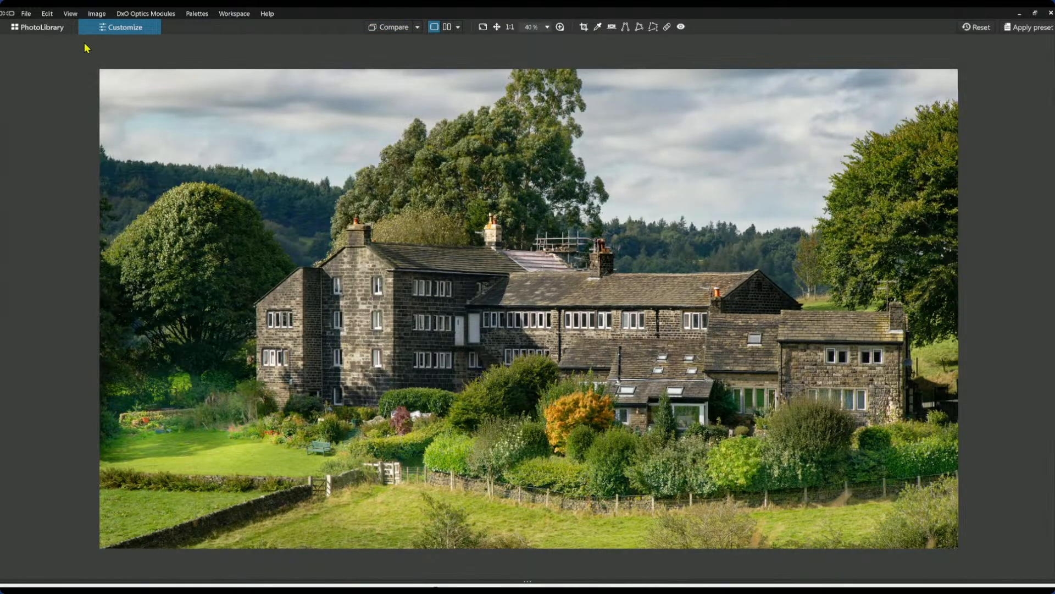
Go back to the photo library, select the foggy forest path photo and open it for customizing, zoomed out to 16%
click(48, 28)
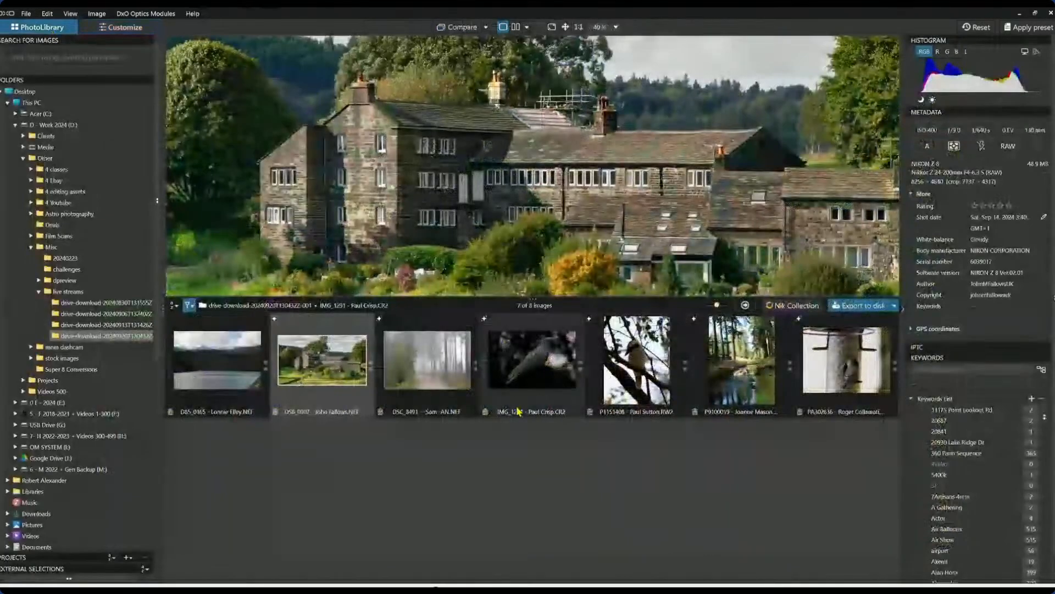
click(429, 385)
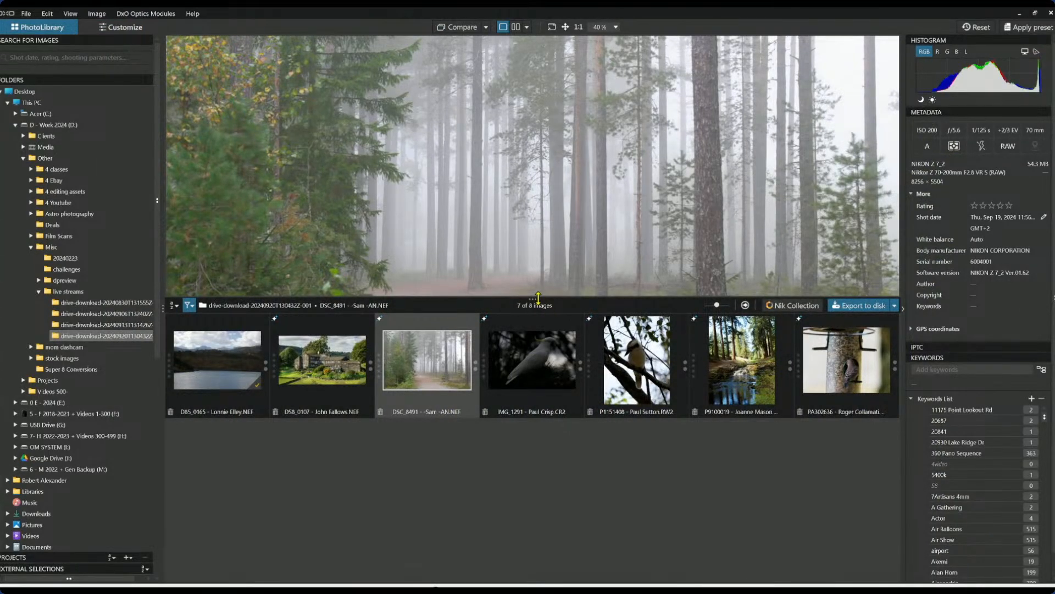
drag(538, 296, 539, 375)
double_click(420, 423)
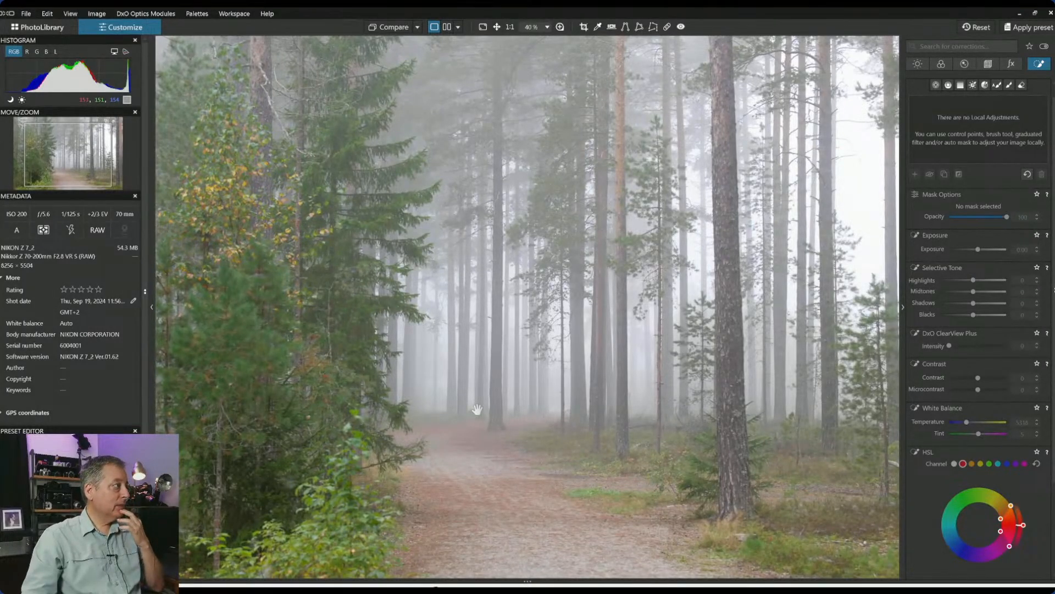
scroll(477, 409, down, 2)
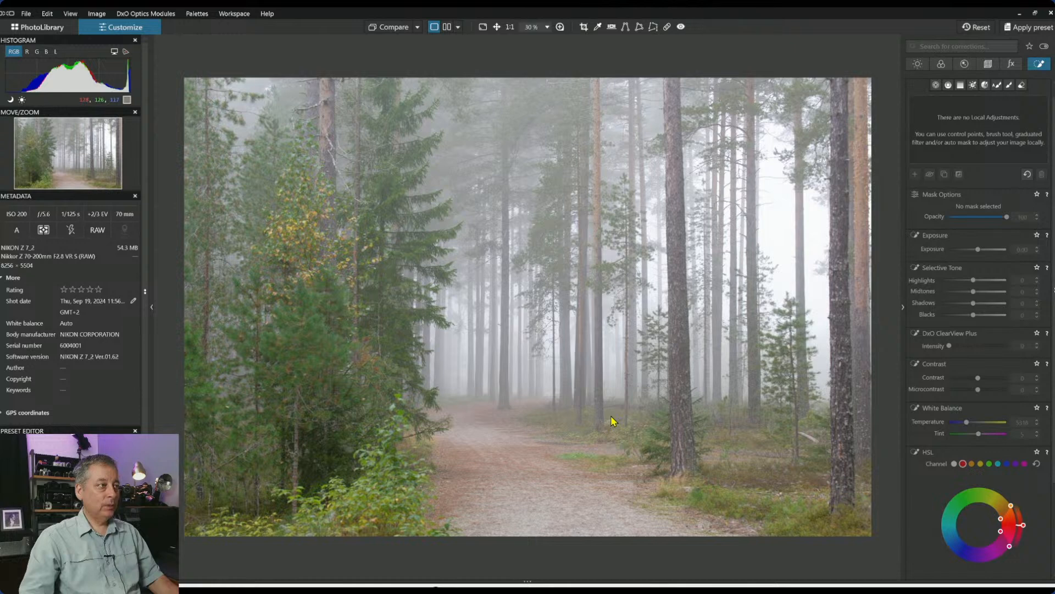
scroll(611, 421, down, 1)
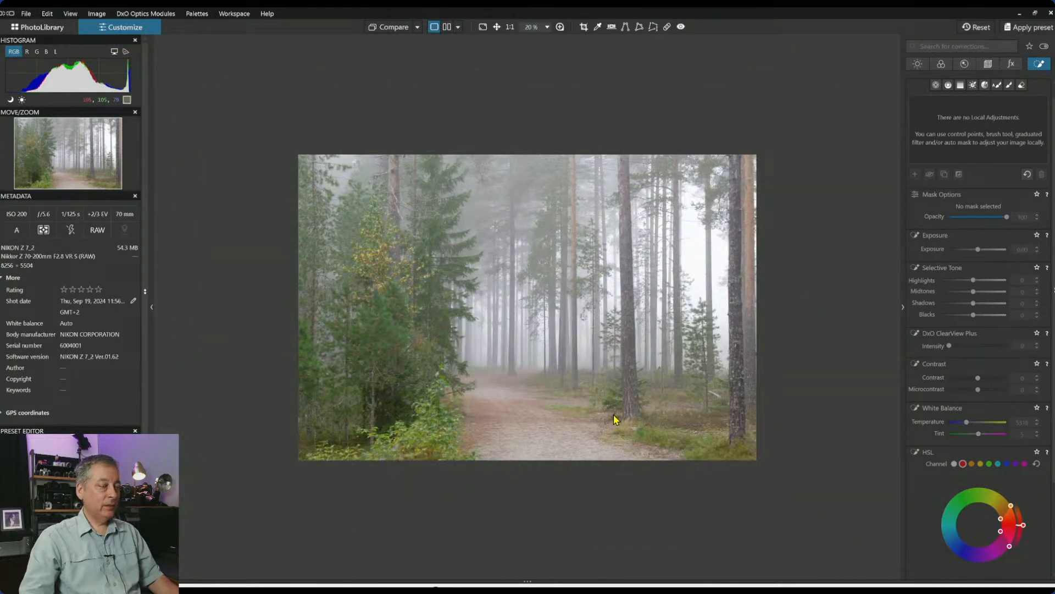
scroll(617, 389, down, 1)
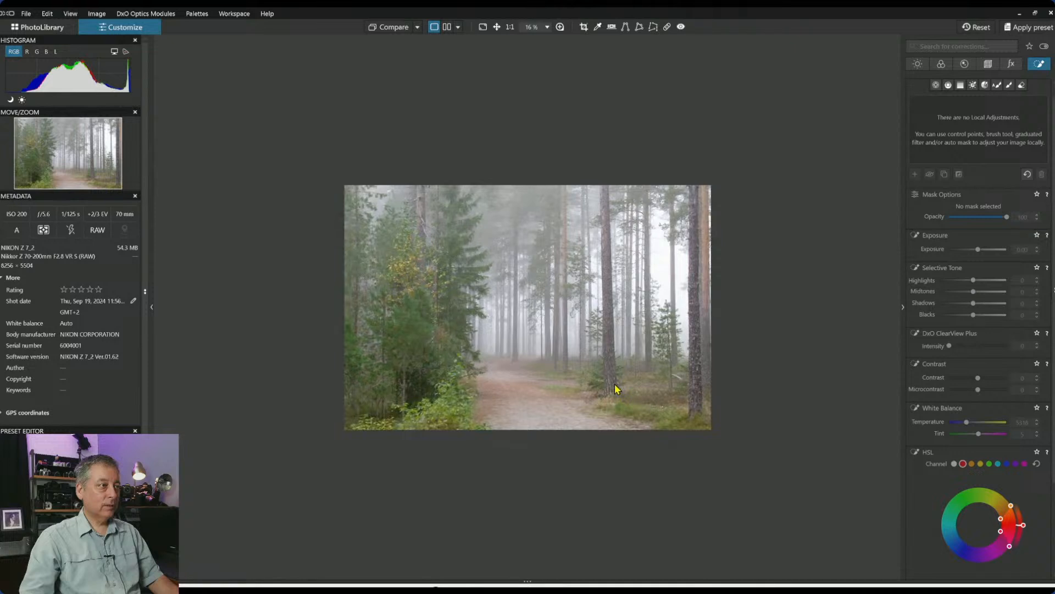
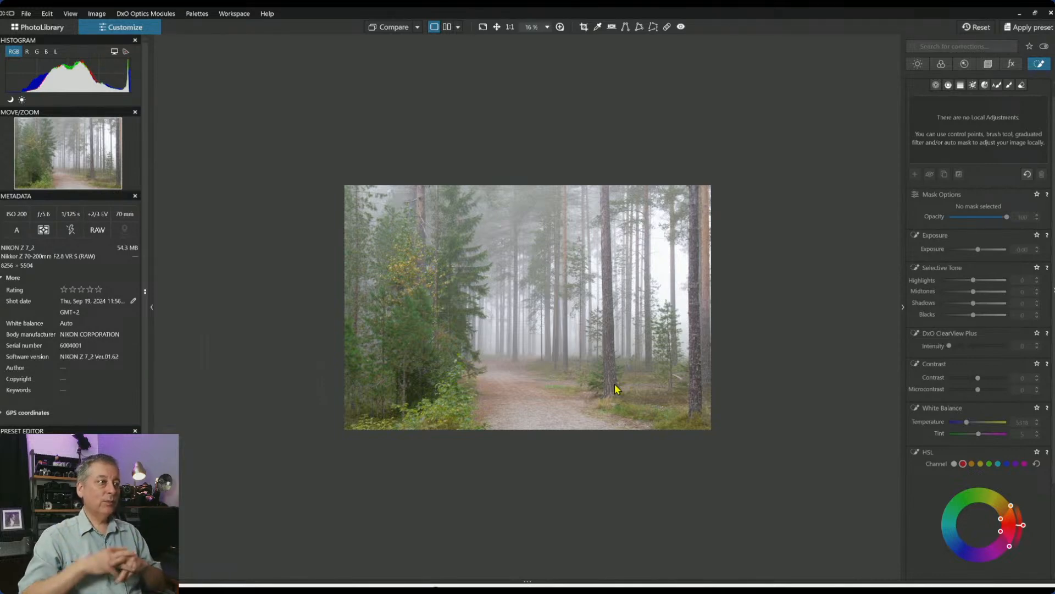
Add a control line mask starting on the dark trees left of the path and fading out toward the photo's right edge
scroll(582, 365, up, 2)
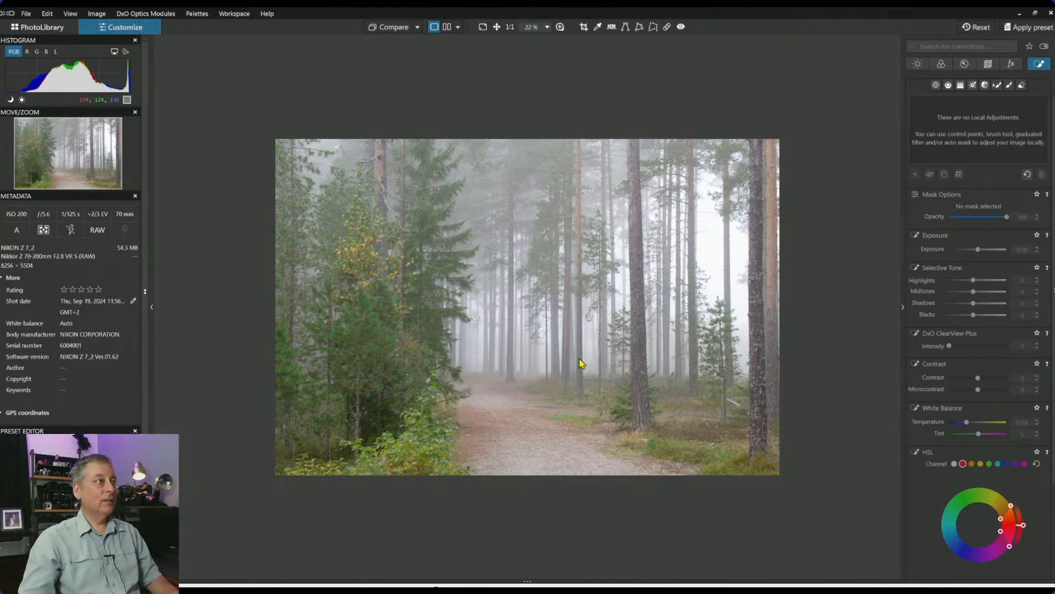
scroll(583, 363, up, 1)
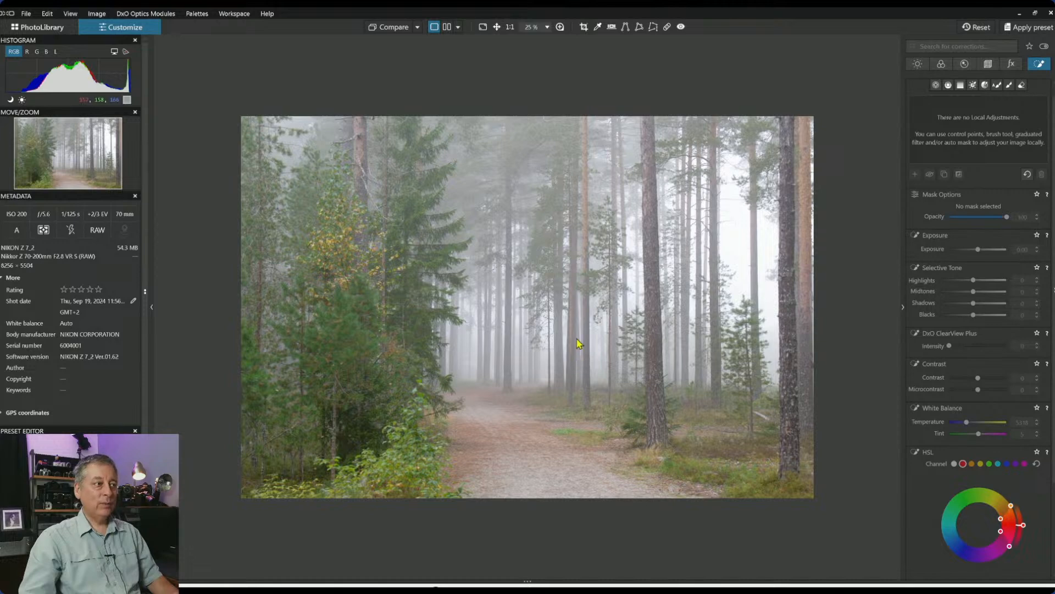
scroll(933, 212, up, 1)
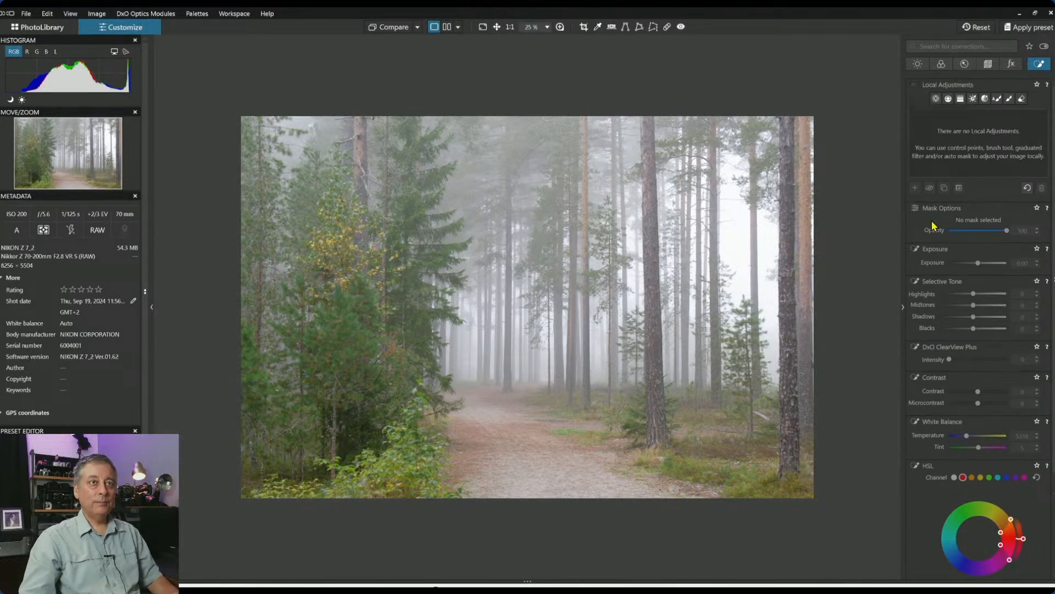
click(948, 99)
drag(377, 373, 809, 332)
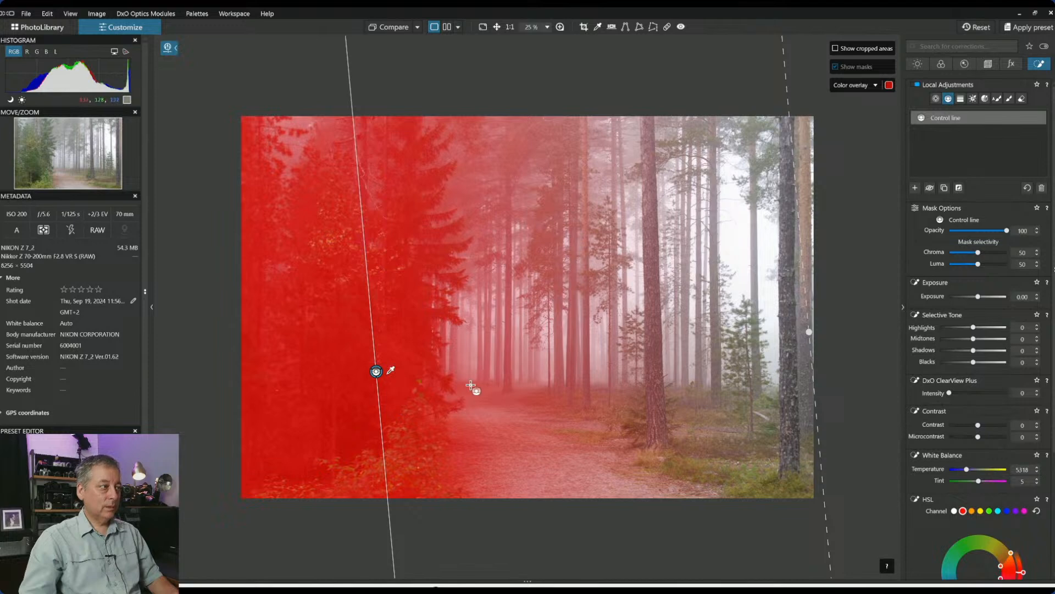
Try the mask with lowered exposure, shadows at 9 and blacks at -62, and reset its exposure and shadows
drag(978, 297, 971, 303)
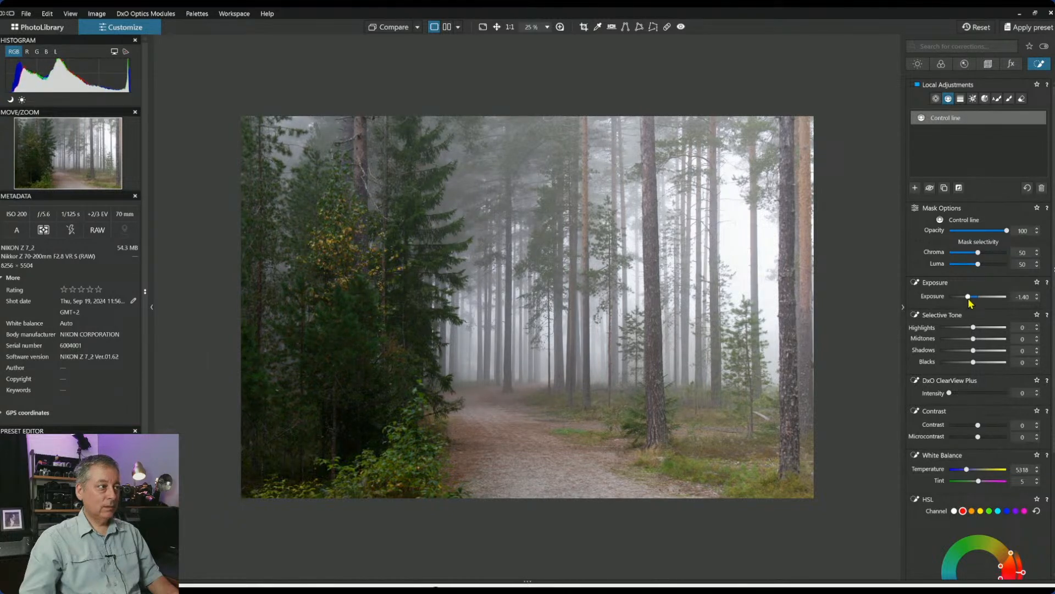
drag(973, 351, 979, 354)
drag(969, 302, 969, 298)
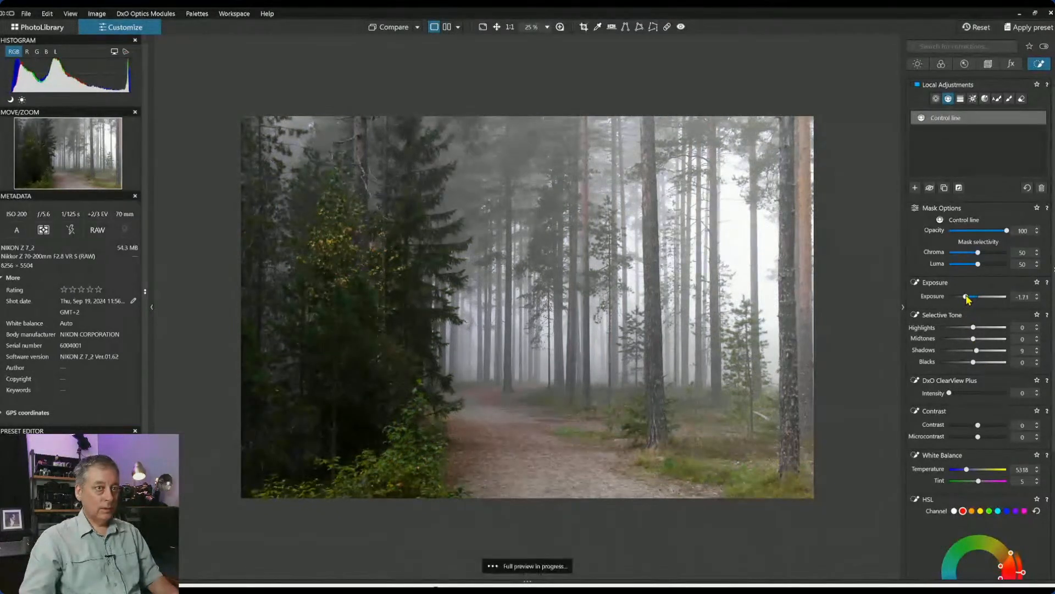
drag(974, 363, 963, 363)
double_click(967, 298)
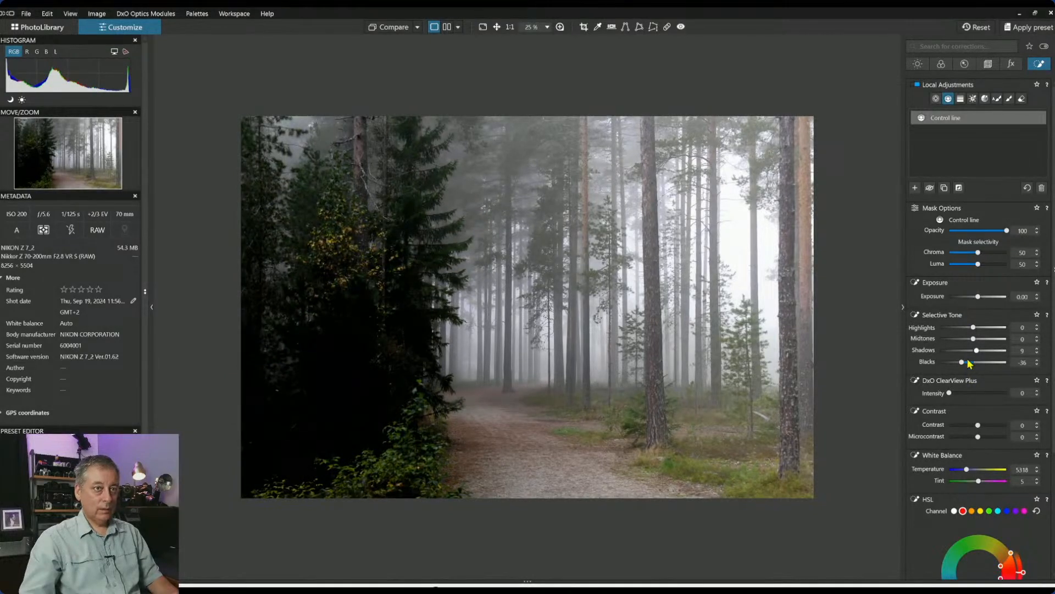
drag(961, 363, 954, 362)
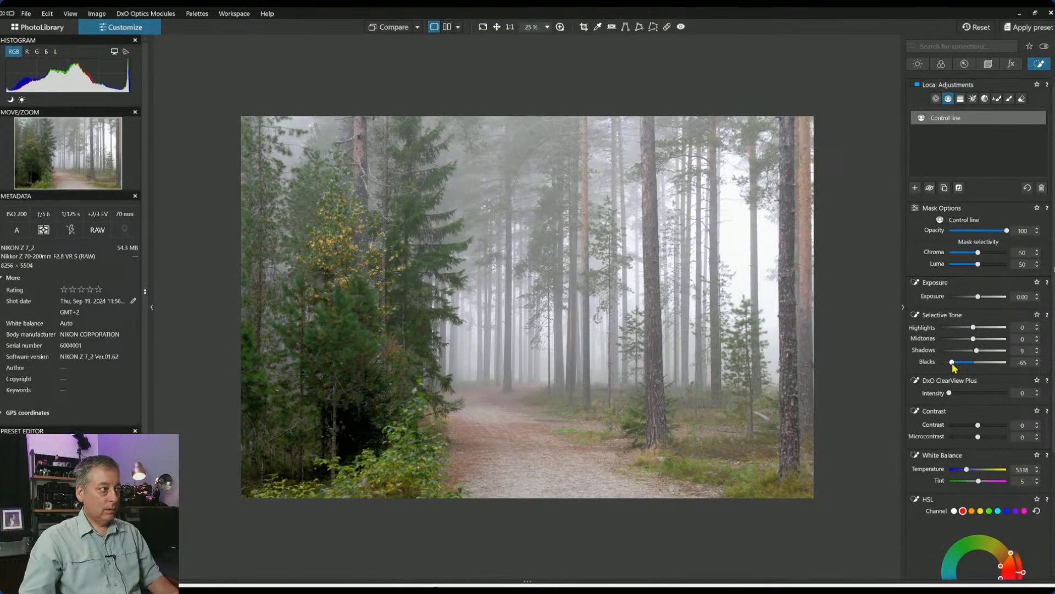
double_click(976, 350)
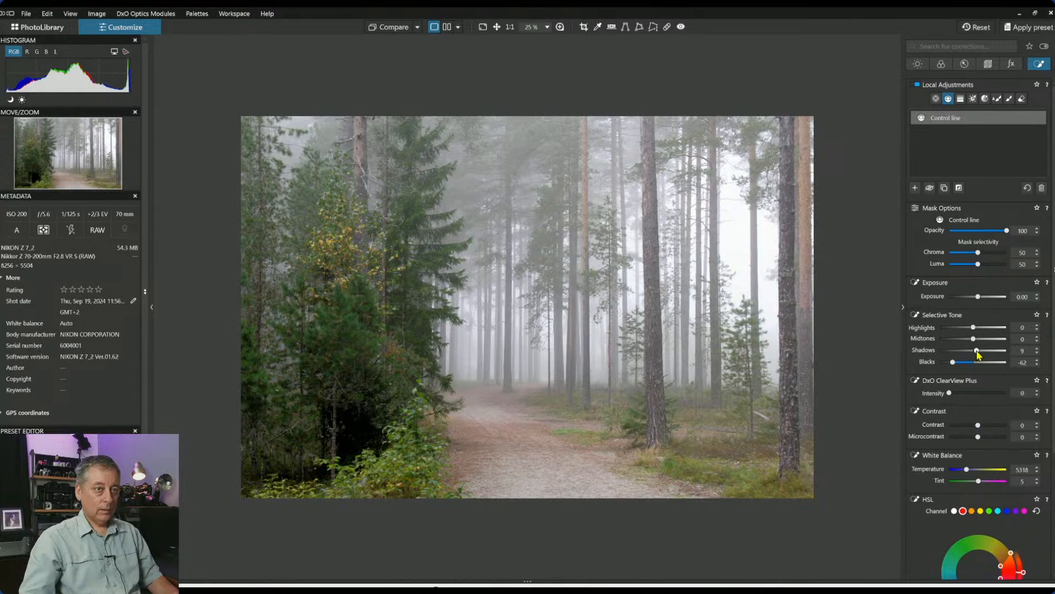
Set the mask's exposure to -1.36 and blacks to -7, and tilt its control line and shift it to the dark trees' edge
drag(978, 297, 969, 298)
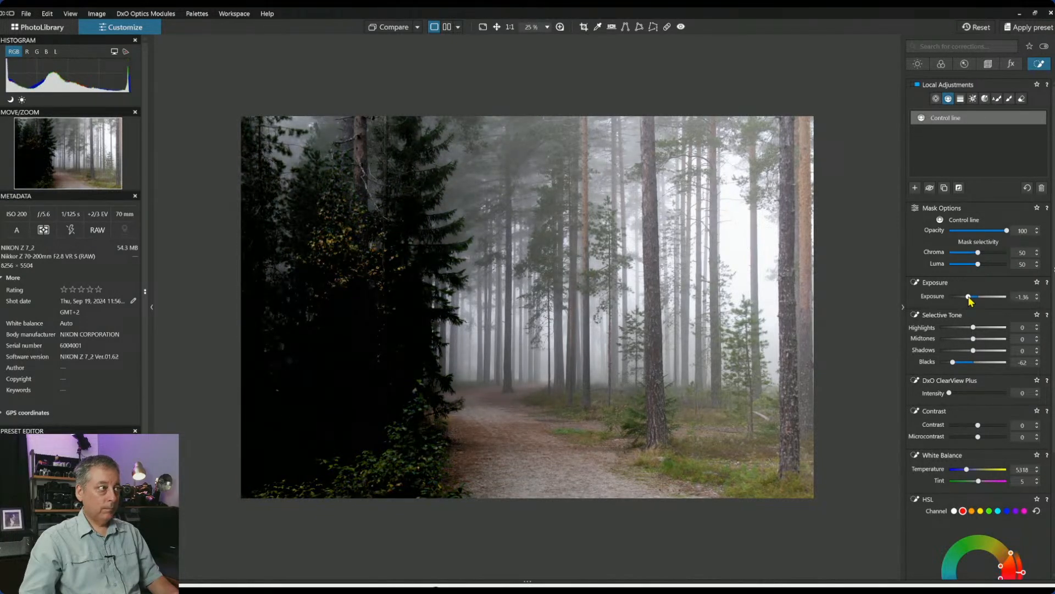
drag(954, 366, 973, 369)
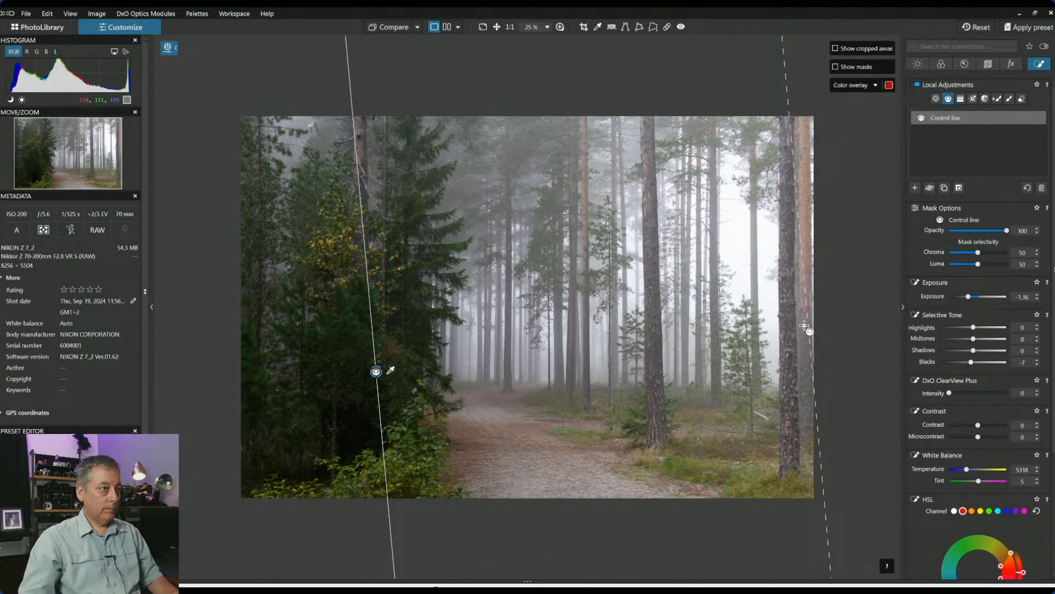
drag(808, 335, 772, 218)
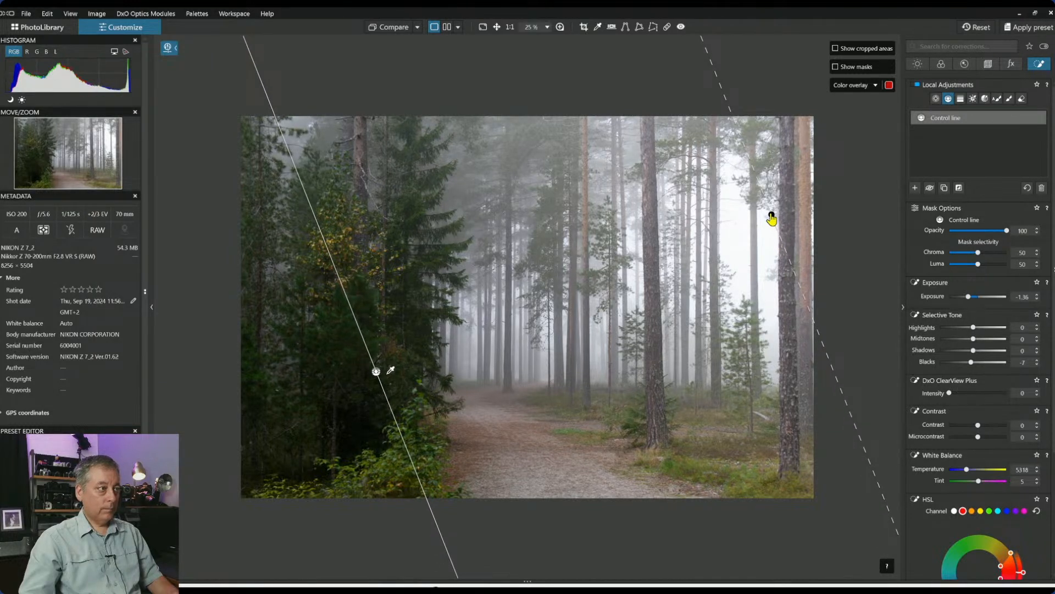
drag(376, 372, 465, 350)
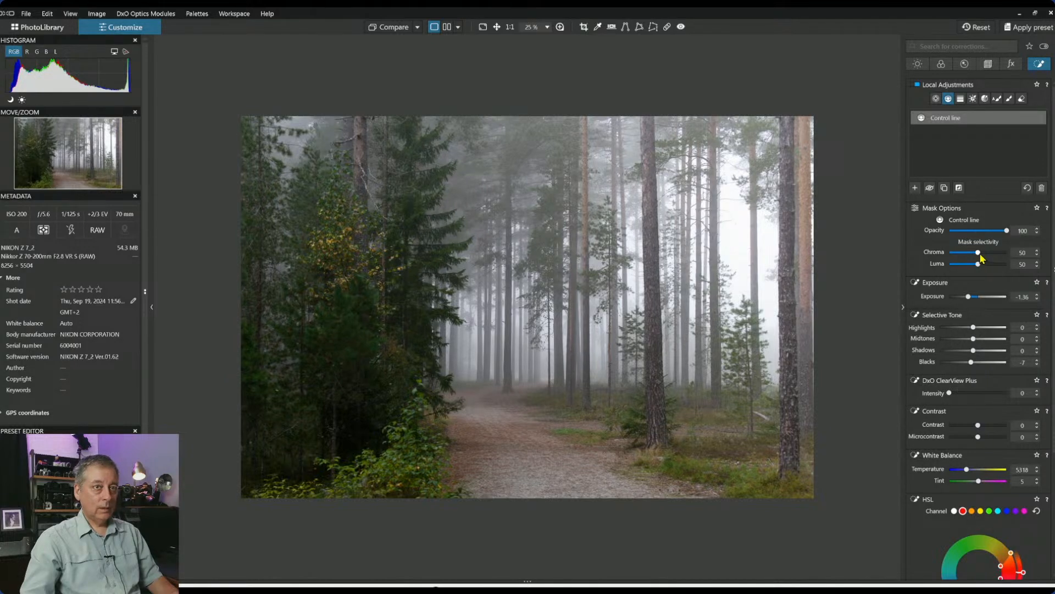
Try higher mask selectivity, and set the control line's chroma and luma selectivity both to 40
drag(981, 257, 982, 270)
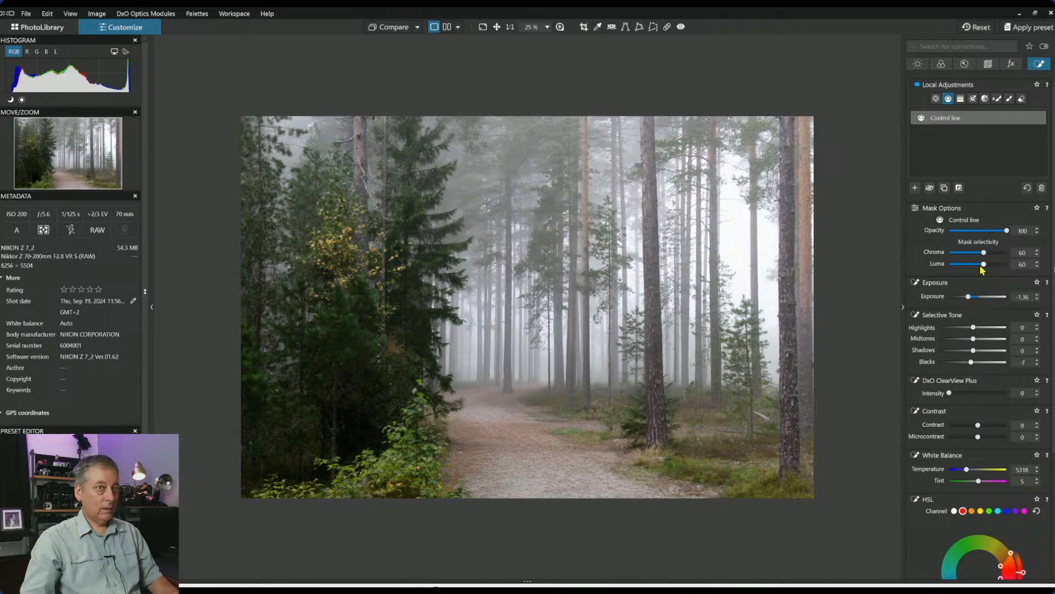
scroll(981, 266, down, 1)
scroll(982, 269, down, 1)
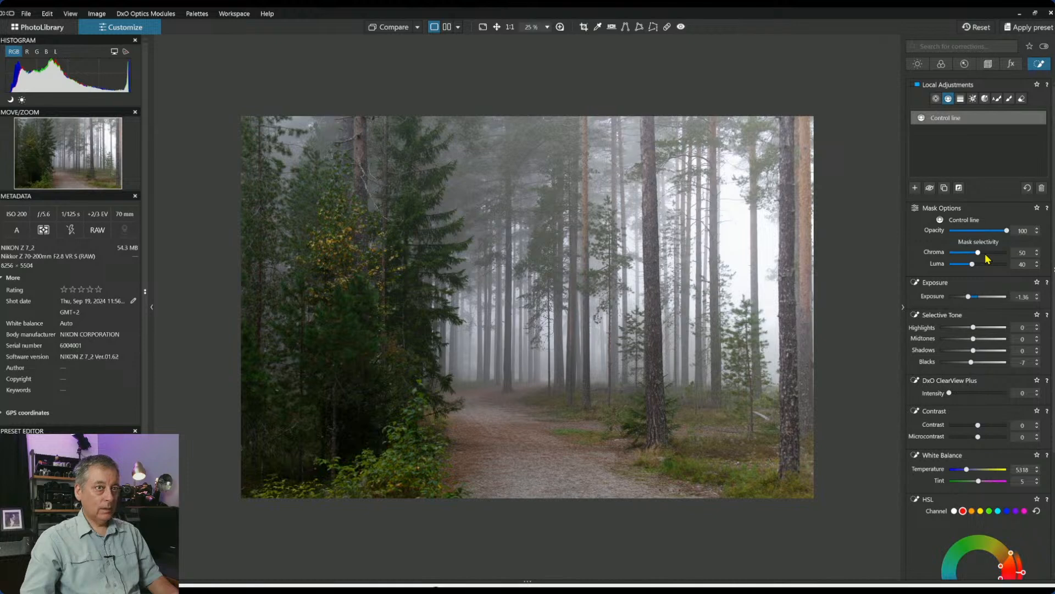
scroll(987, 259, down, 1)
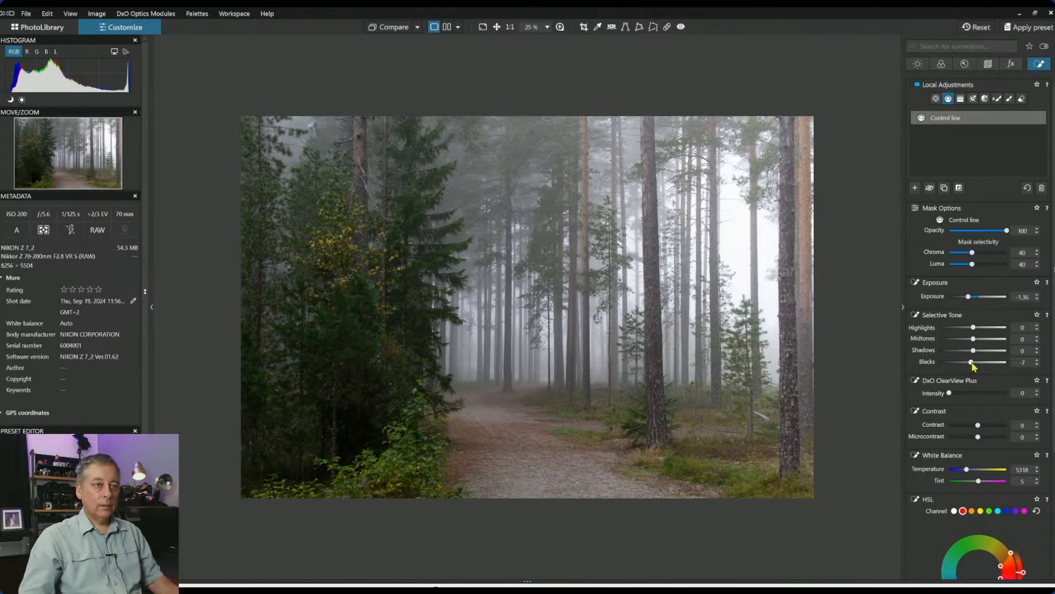
Set the mask's exposure to -1.66, highlights to 82 and shadows to 5, and deselect the mask
scroll(970, 301, down, 2)
scroll(970, 301, down, 1)
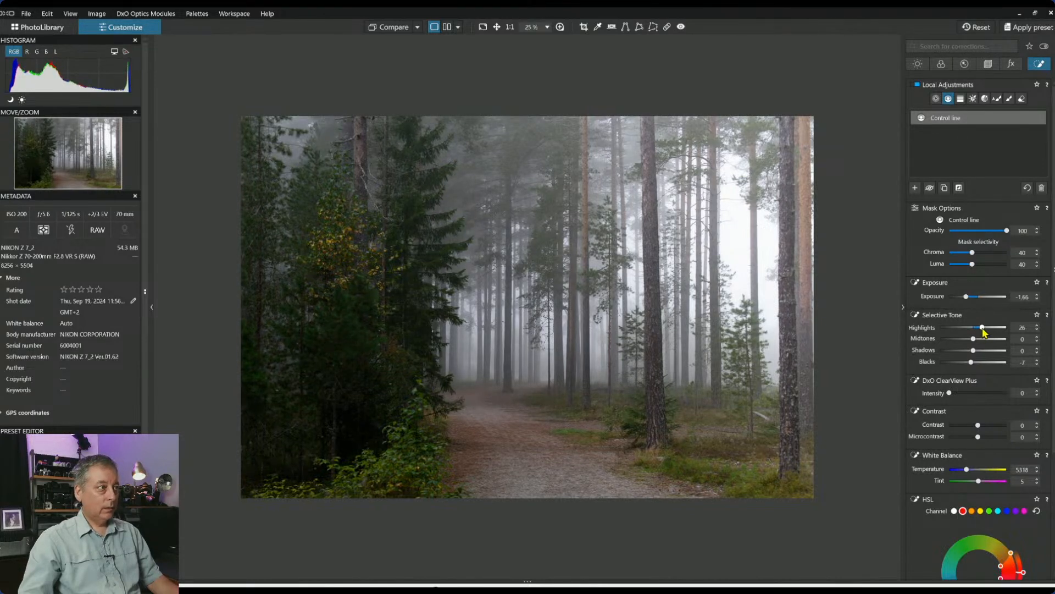
drag(993, 328, 1000, 328)
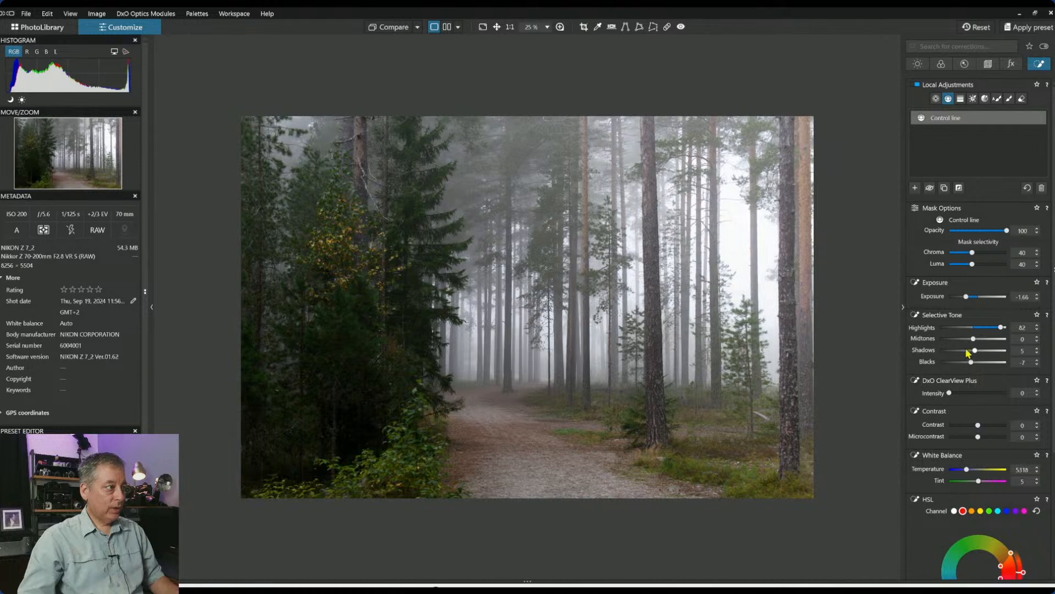
mouse_move(867, 151)
key(Escape)
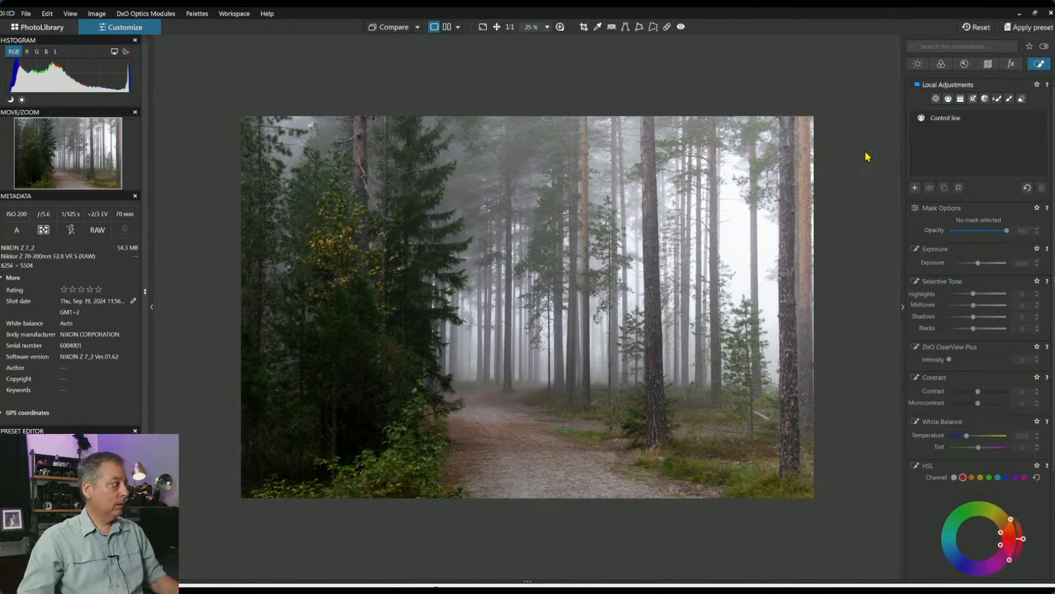
Add a second control line mask starting on the bright fog between the right-hand trunks and fading toward the dark trees
scroll(692, 280, up, 1)
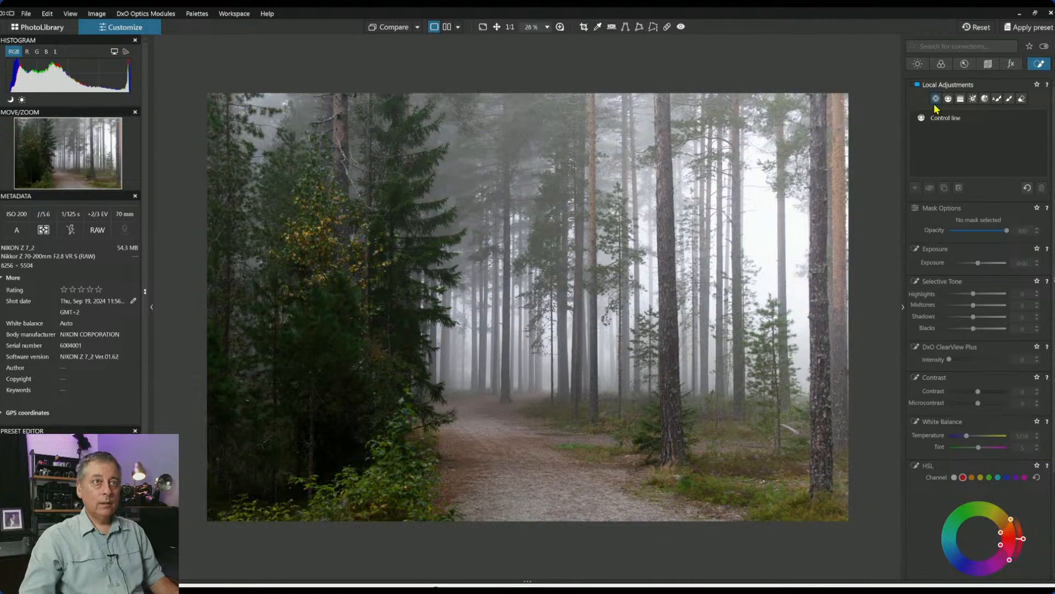
click(948, 100)
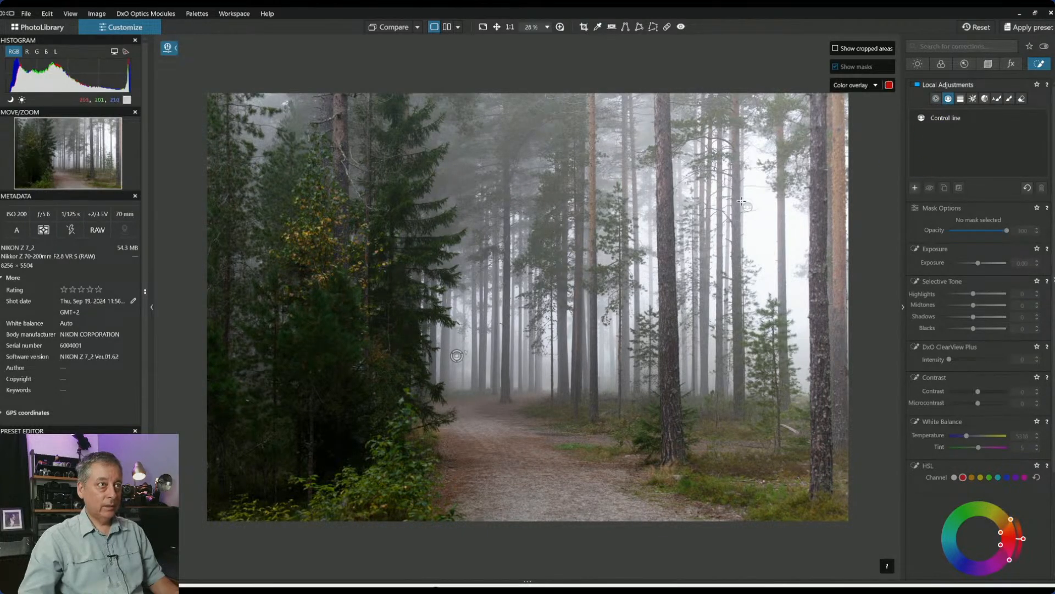
drag(754, 210, 268, 375)
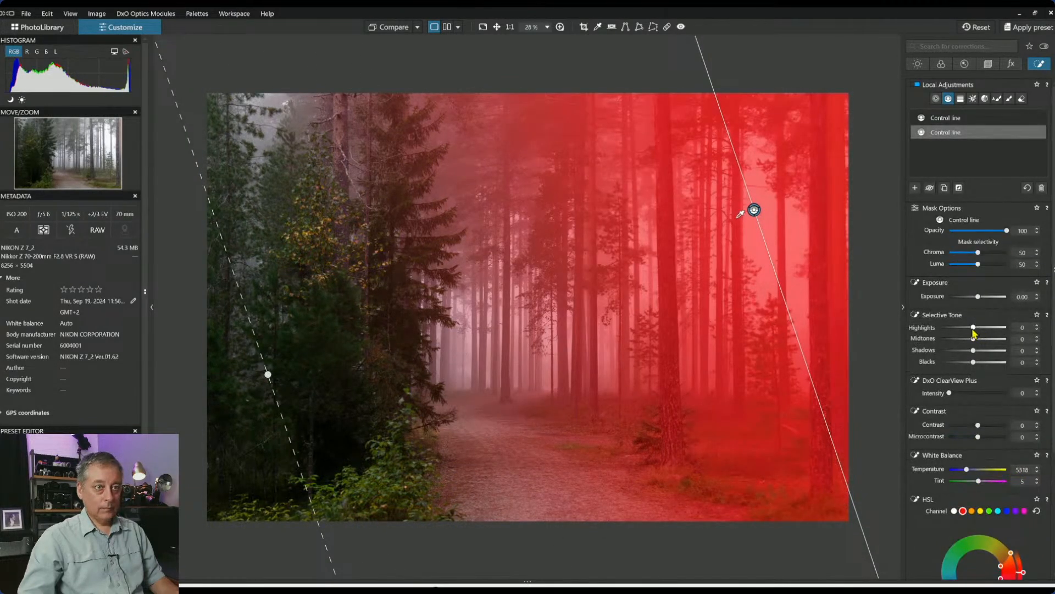
Set the second mask's midtones to 38, contrast to -34 and microcontrast to -78 to soften the fog
drag(972, 341, 986, 344)
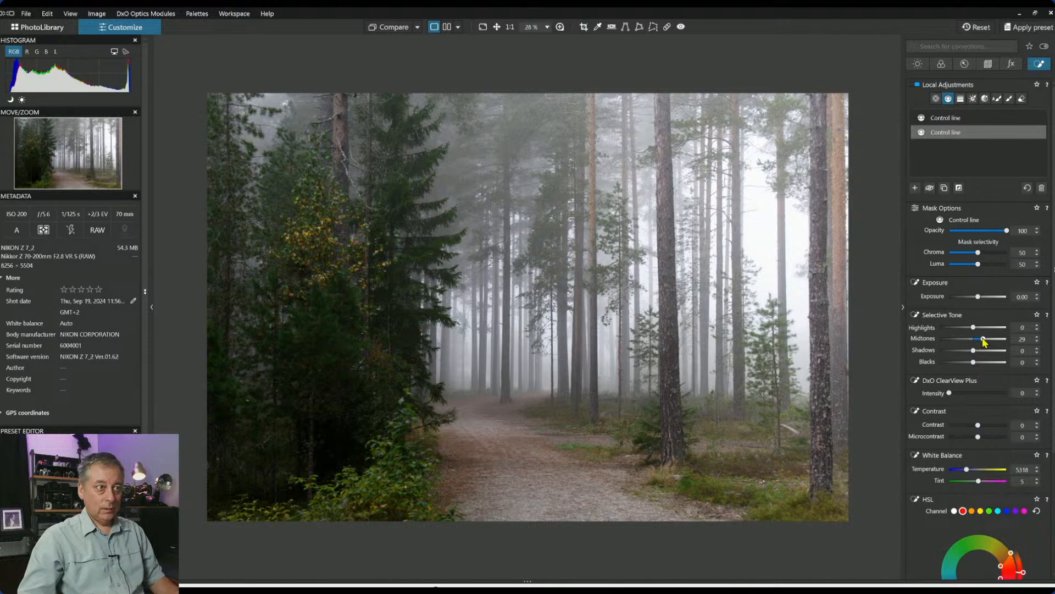
drag(983, 339, 987, 340)
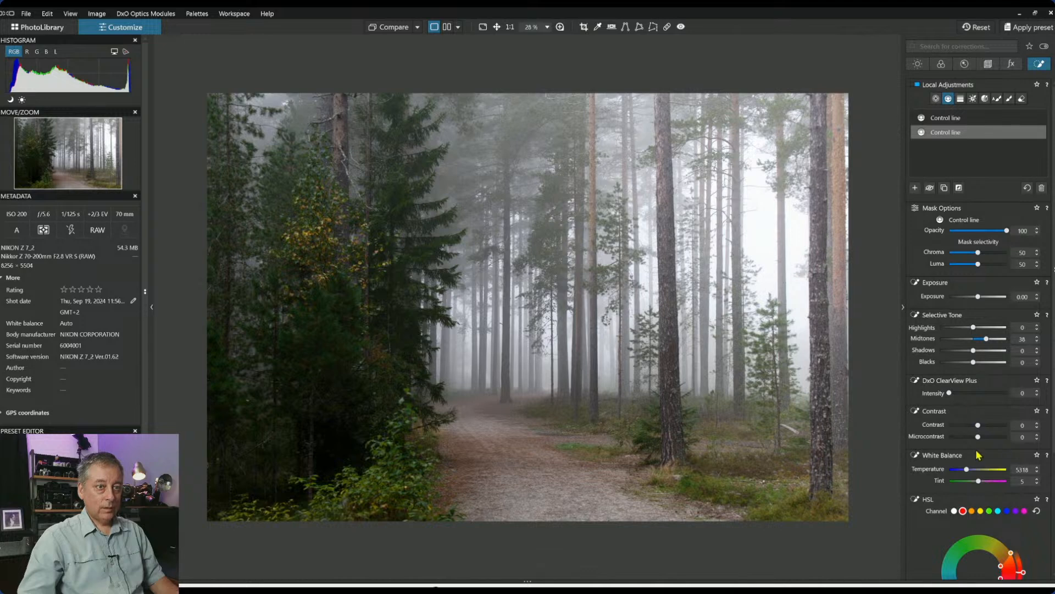
mouse_move(977, 436)
mouse_down()
mouse_move(960, 437)
mouse_move(971, 430)
mouse_up()
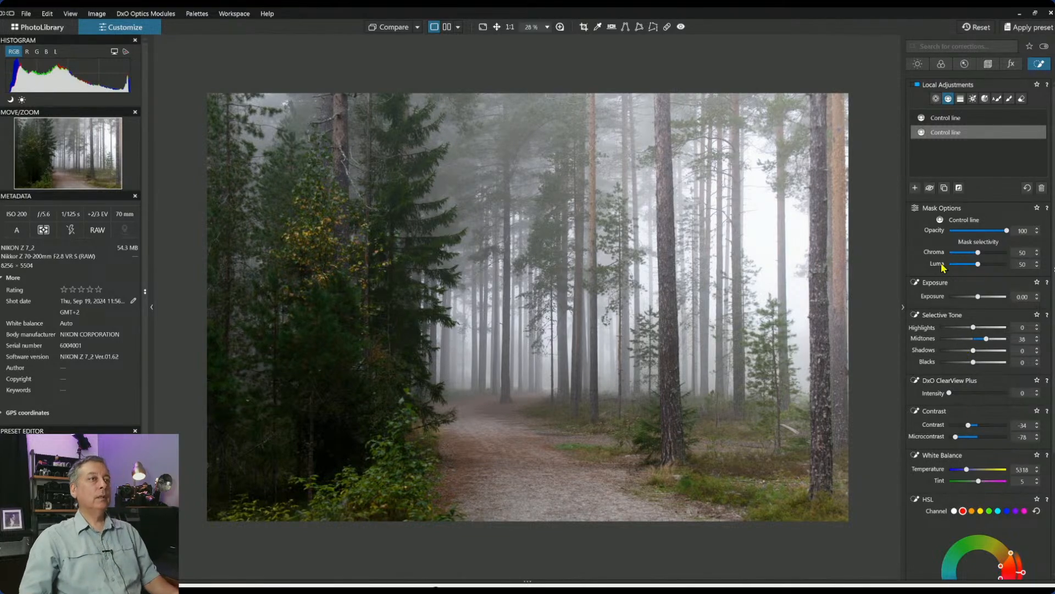
Toggle the second control line mask off and on to compare its effect on the fog
click(1039, 133)
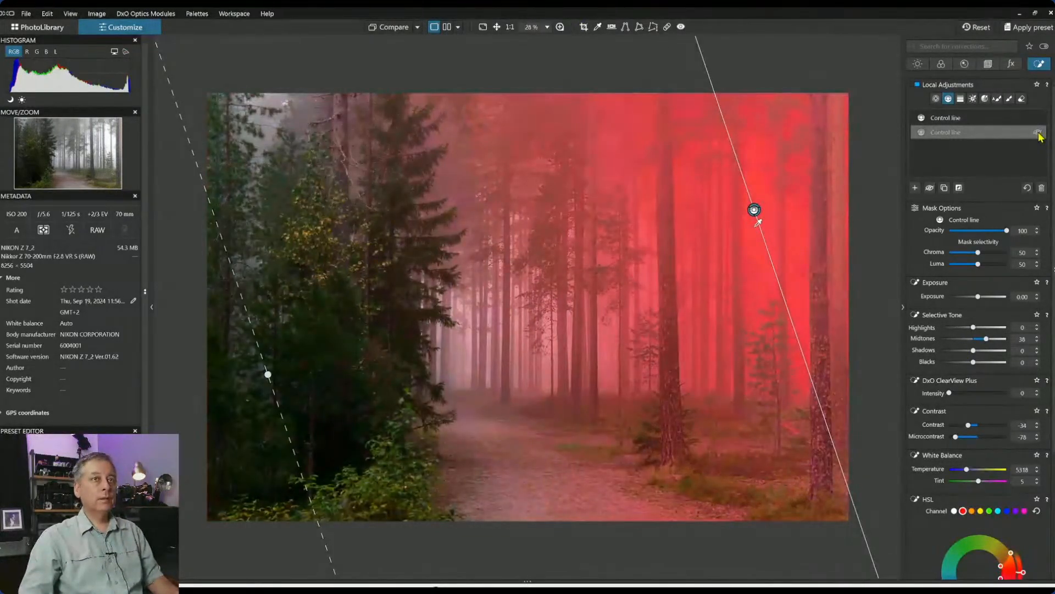
click(1039, 134)
click(1039, 133)
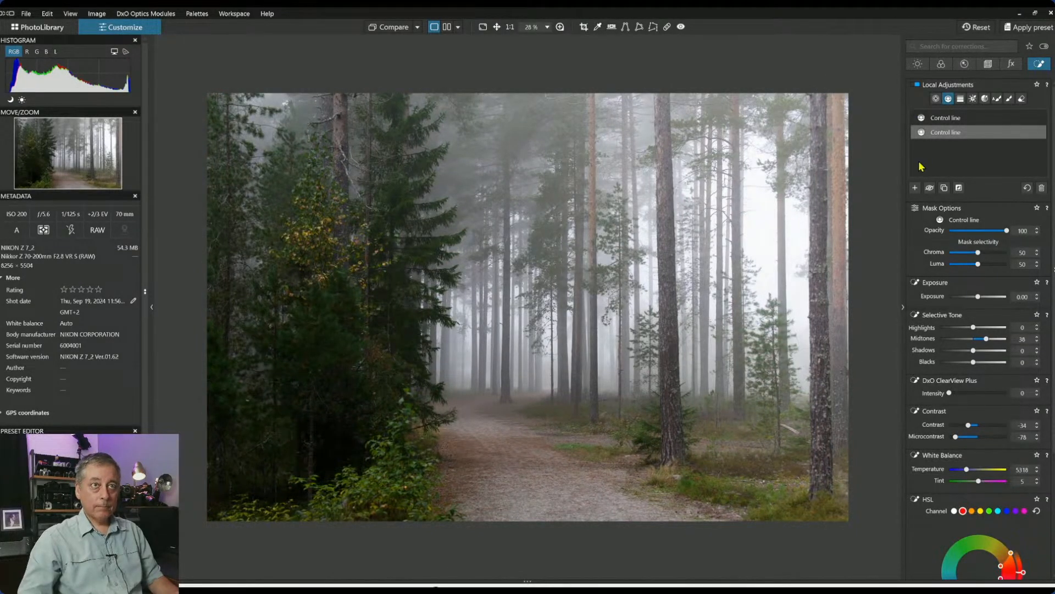
Add a third control line mask starting on the central tree trunk and fading past the photo's right edge, and show its mask overlay
click(914, 189)
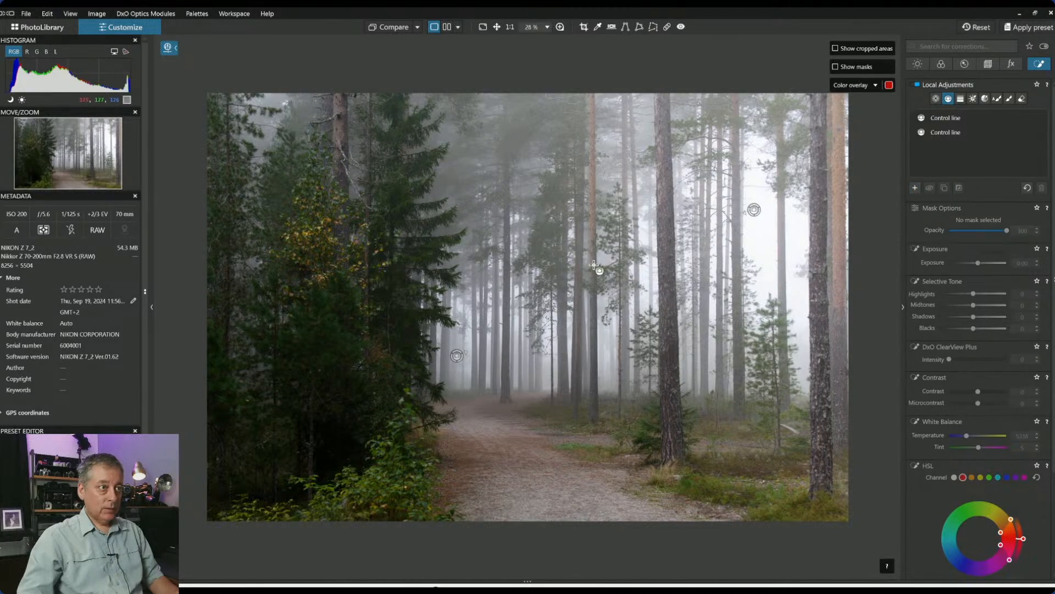
drag(592, 226, 886, 230)
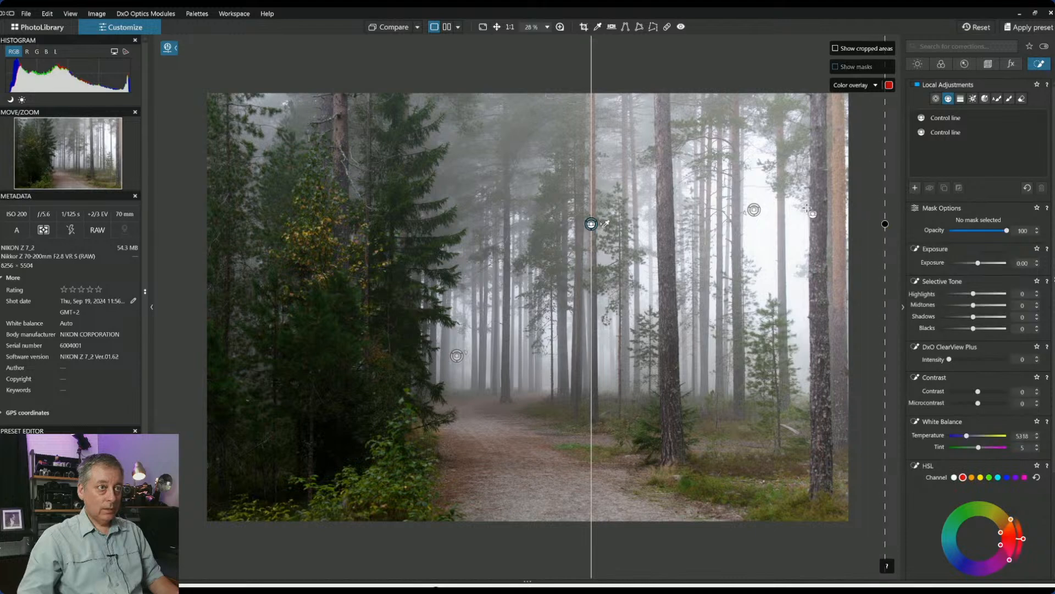
key(m)
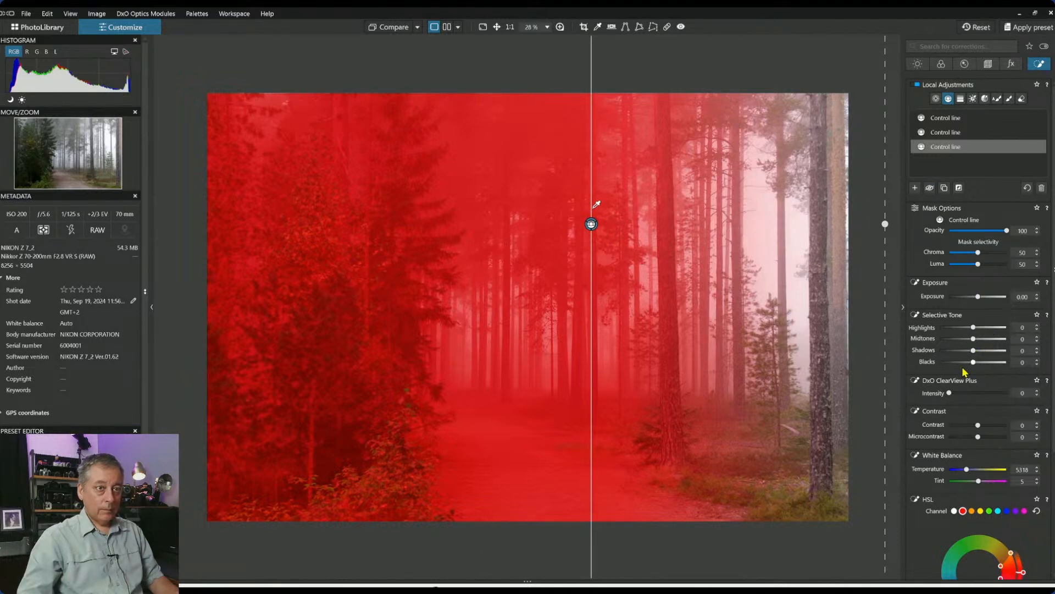
Set the third mask's HSL saturation to 21 and vibrancy to 32 for all color channels
scroll(988, 476, down, 5)
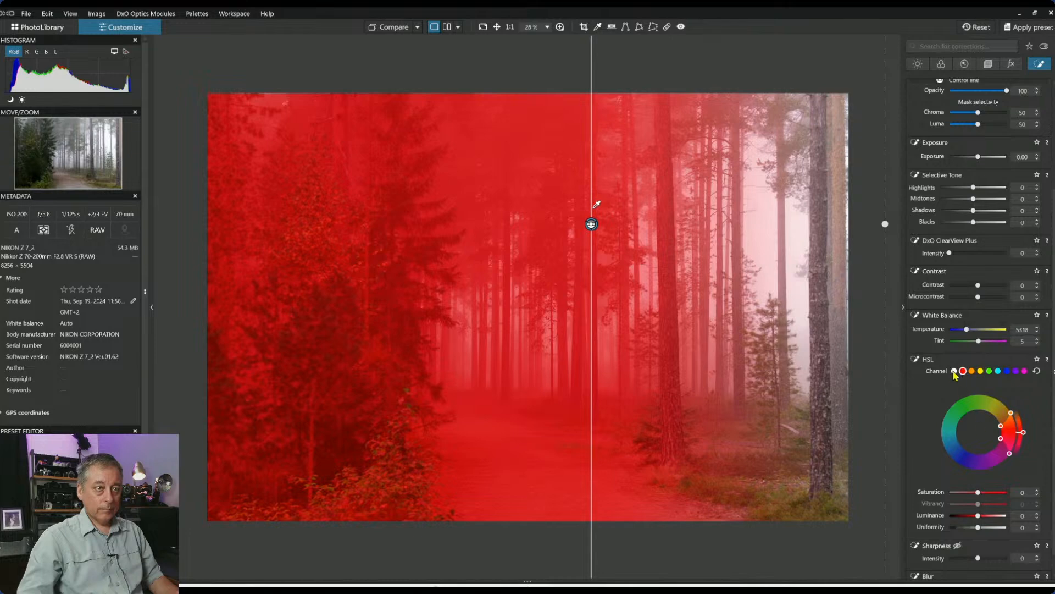
click(954, 371)
click(984, 493)
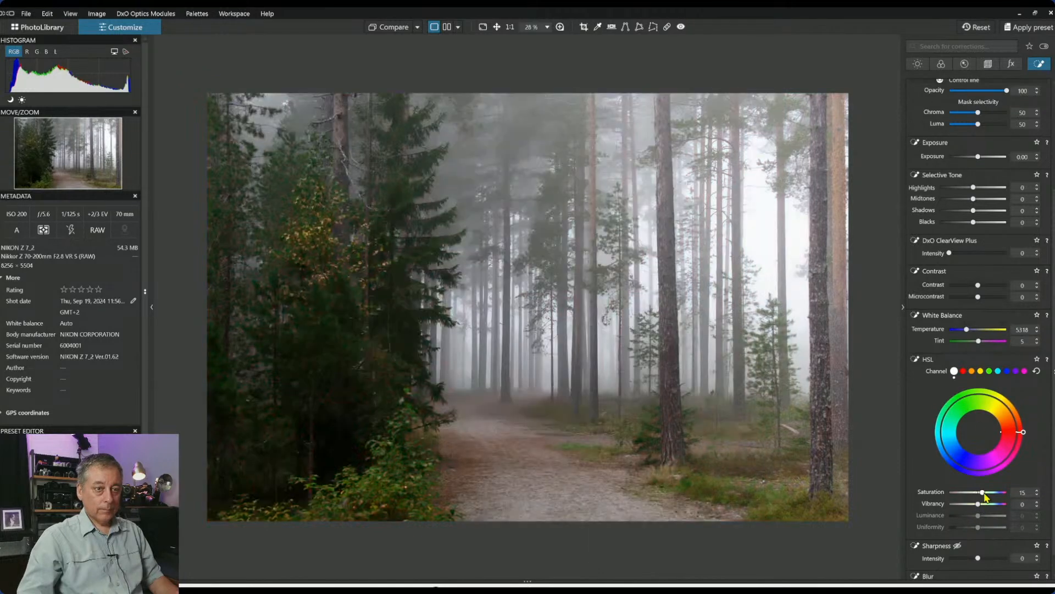
mouse_move(983, 493)
mouse_down()
mouse_move(999, 505)
mouse_move(984, 498)
mouse_up()
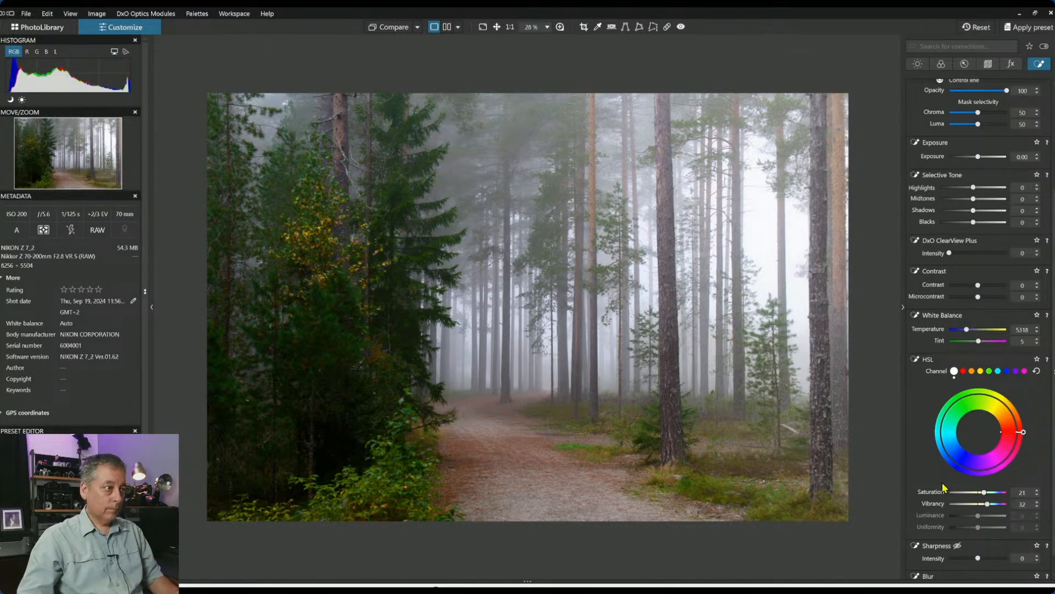
Shift the third control line slightly left, set its saturation to 40 and vibrancy to -42, and deselect the mask
mouse_move(649, 149)
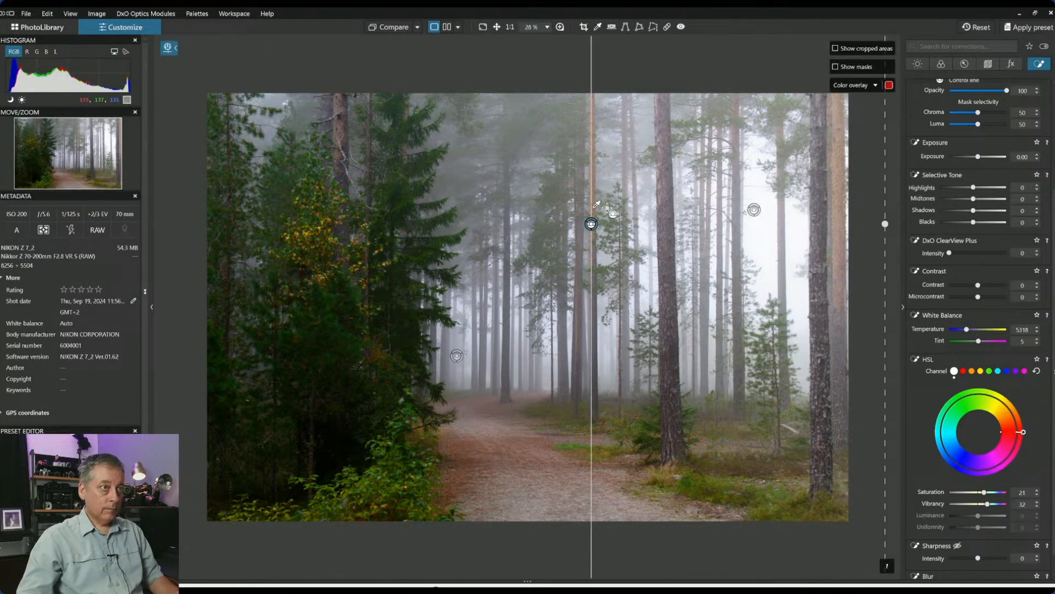
drag(592, 224, 559, 230)
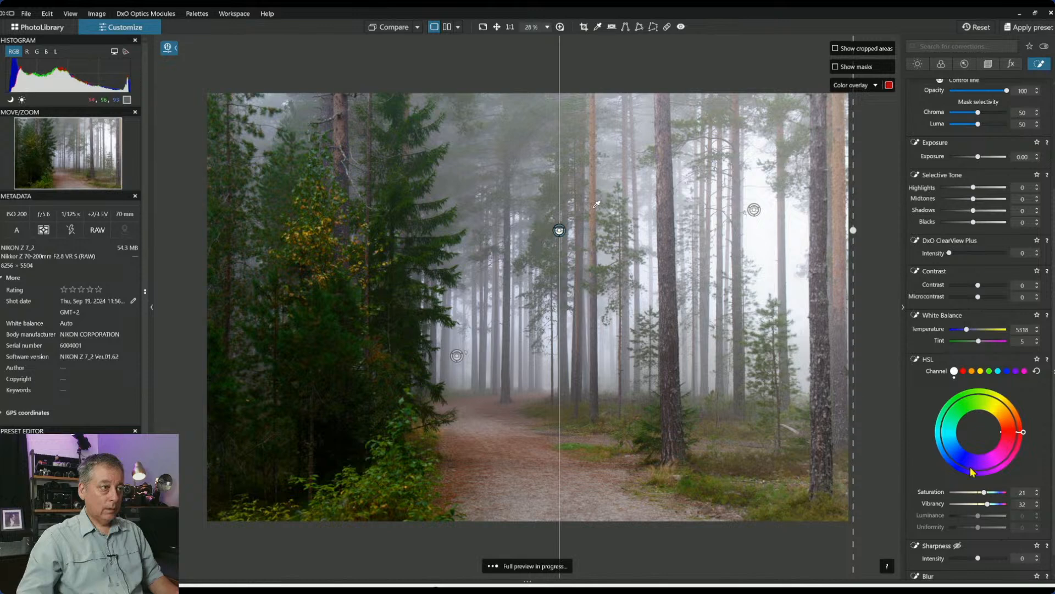
click(983, 504)
double_click(984, 493)
mouse_move(983, 505)
mouse_down()
mouse_move(993, 508)
mouse_move(966, 505)
mouse_move(993, 496)
mouse_up()
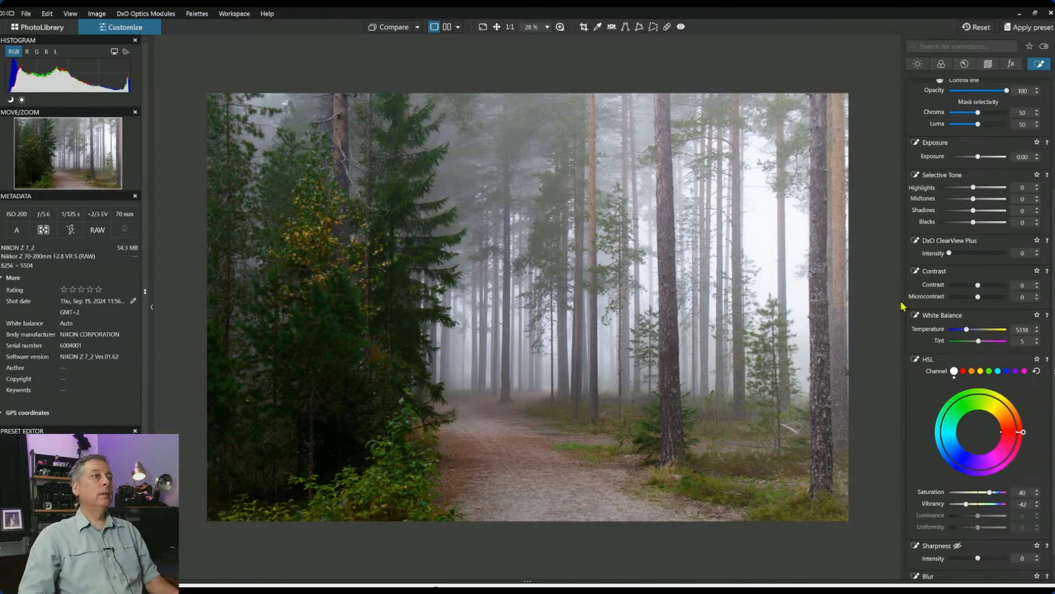
mouse_move(869, 159)
key(Escape)
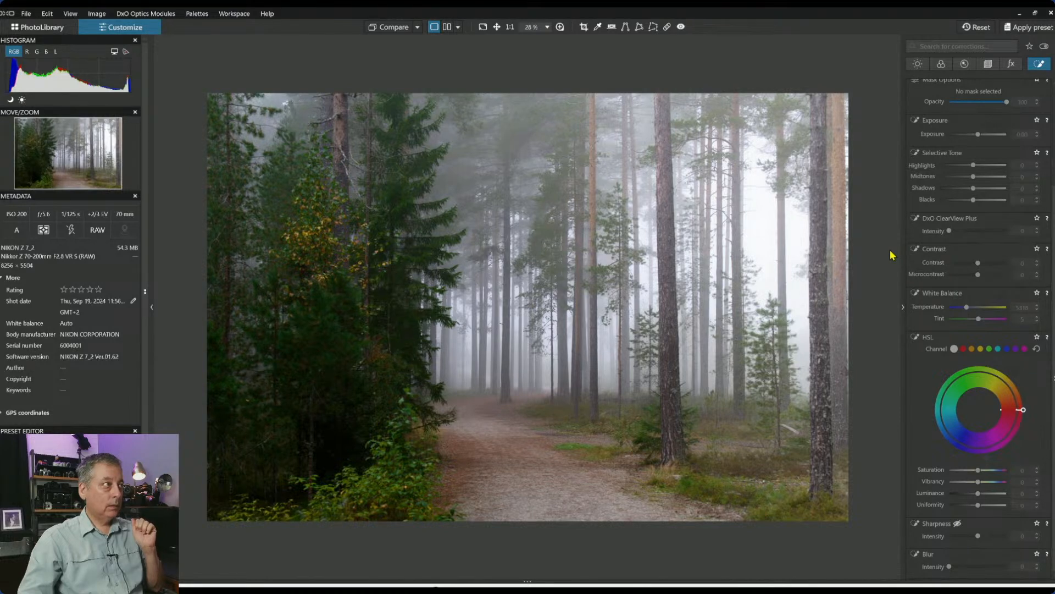
Add a control point mask with highlights -32 and exposure -0.55 to the bushes left of the path, and move it toward the photo's lower-left corner
scroll(993, 231, up, 2)
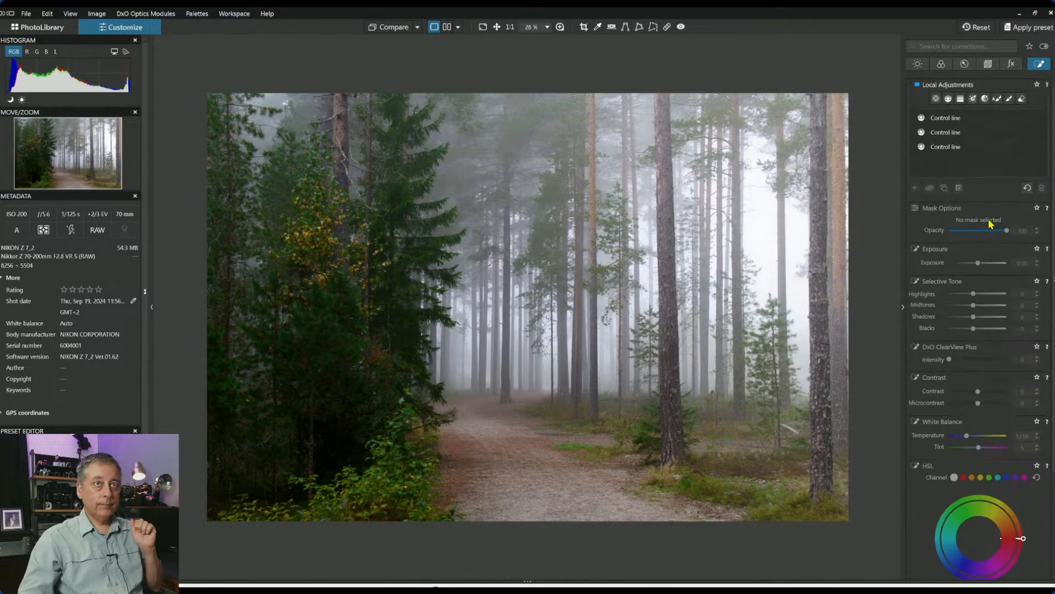
click(935, 99)
click(382, 493)
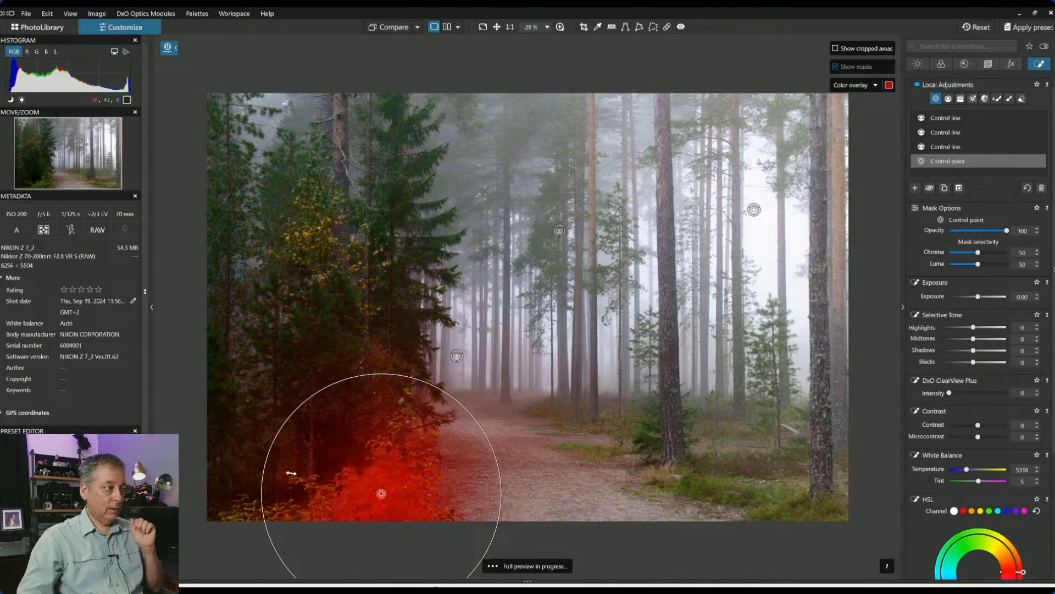
click(963, 328)
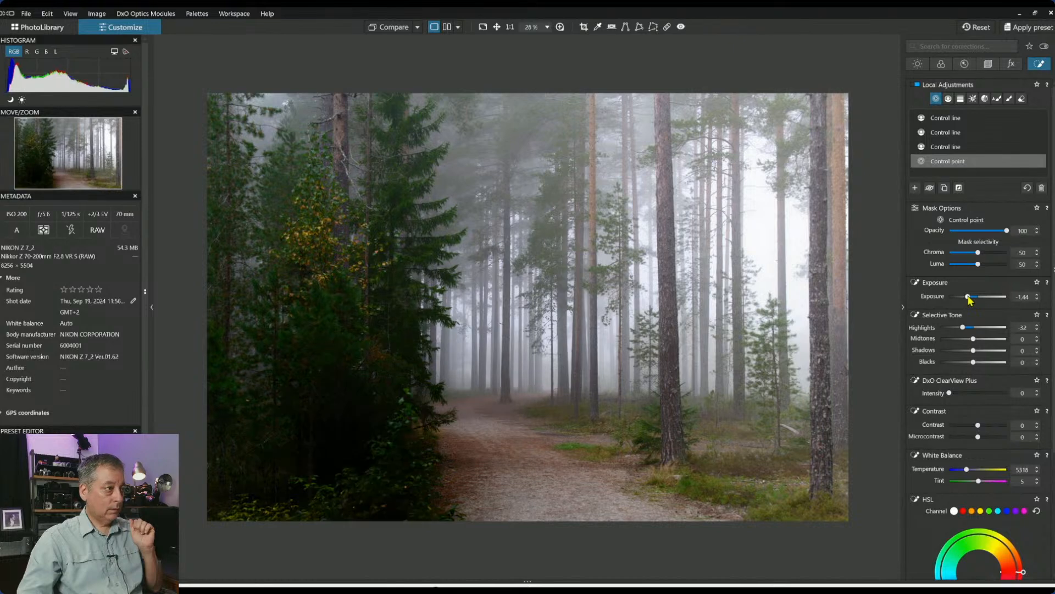
drag(972, 299, 975, 298)
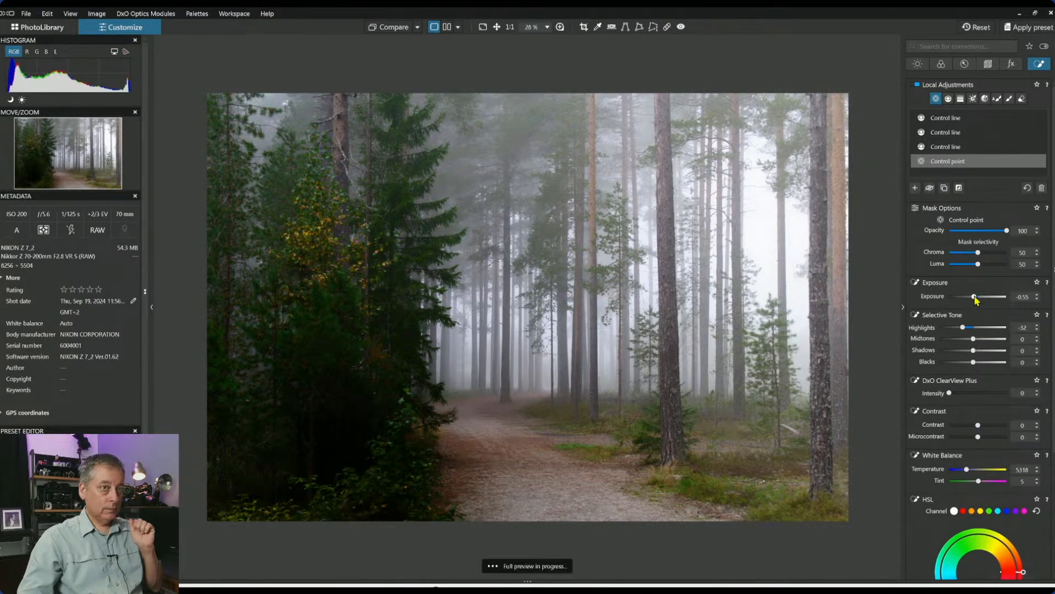
drag(359, 499, 297, 504)
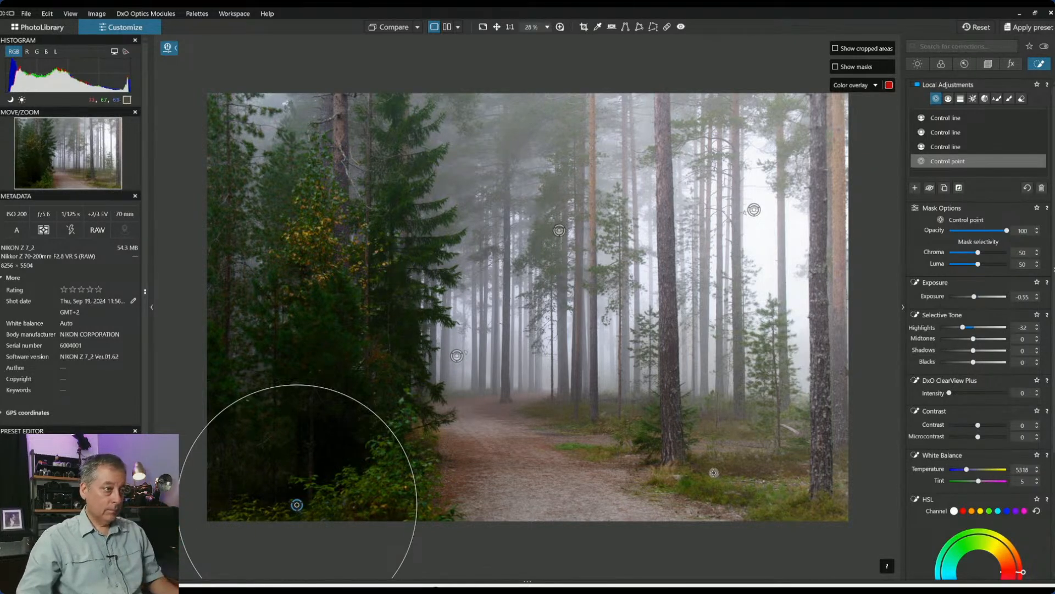
scroll(713, 472, down, 1)
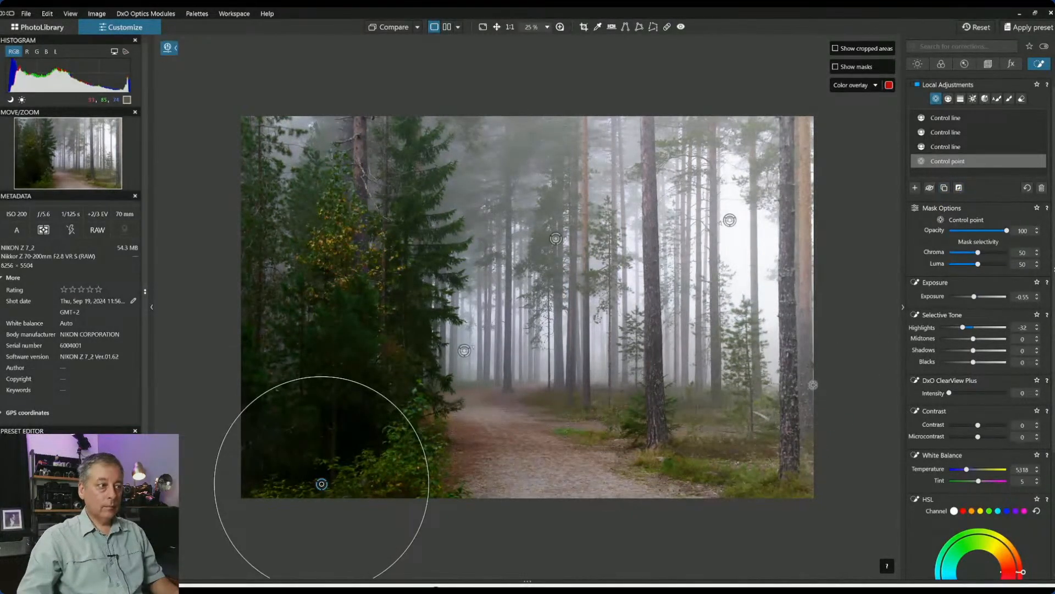
Add a new, smaller control point mask on the ground below the large trunk, with chroma selectivity 64 and luma selectivity 58
click(915, 189)
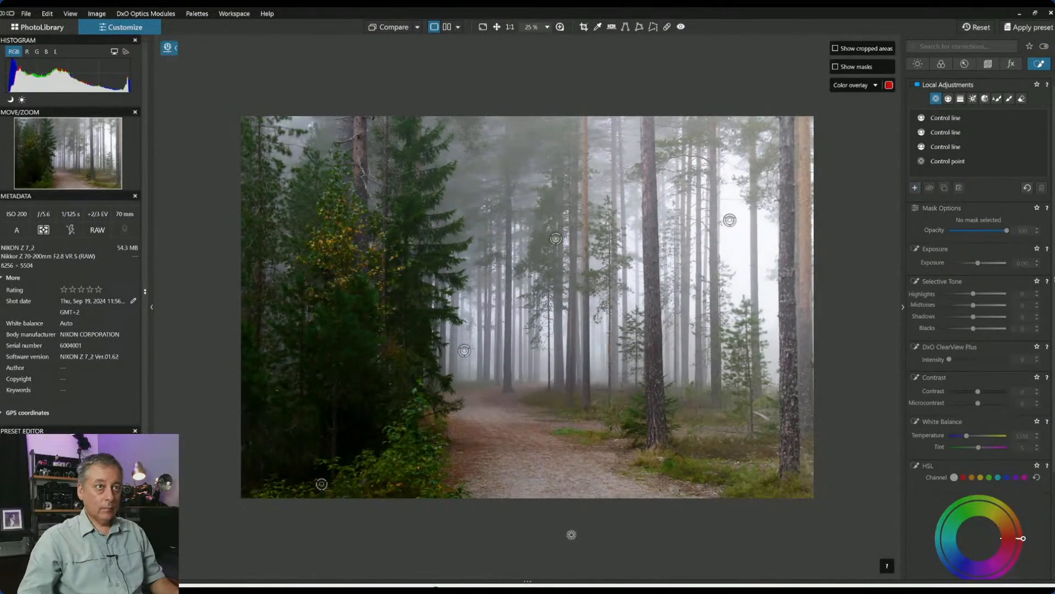
click(626, 451)
drag(663, 367, 648, 401)
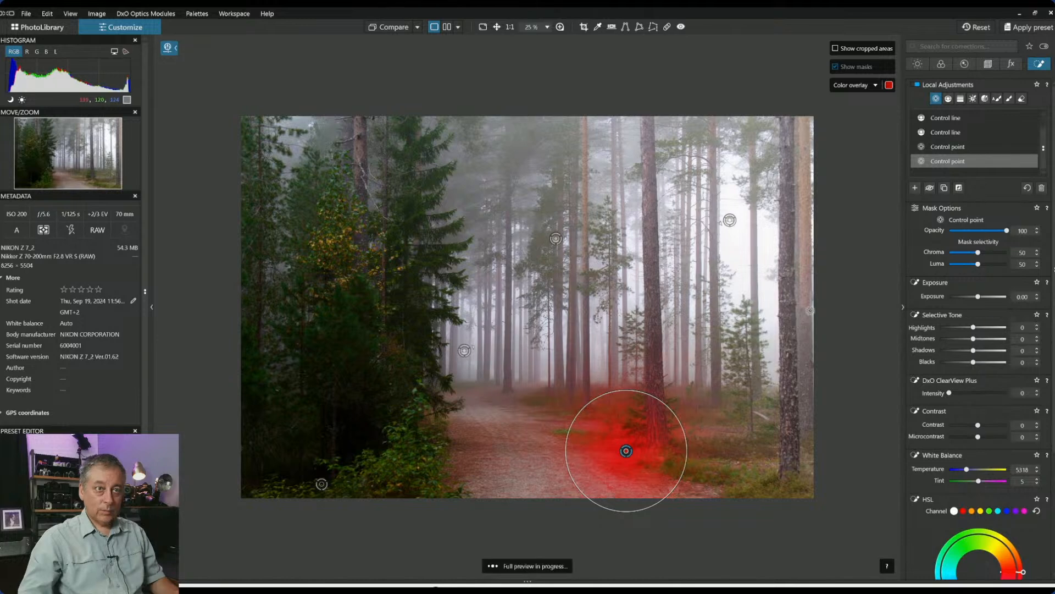
drag(978, 265, 987, 256)
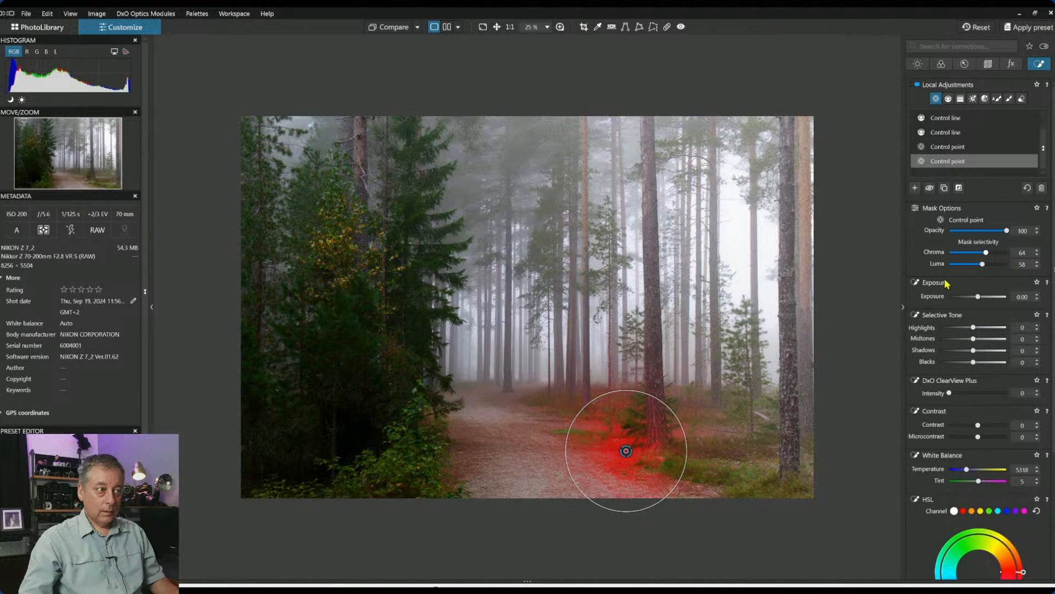
Extend the mask with more control points at the path's far end, along its right verge and across the forest floor
click(555, 411)
click(489, 391)
drag(489, 330, 546, 365)
click(718, 430)
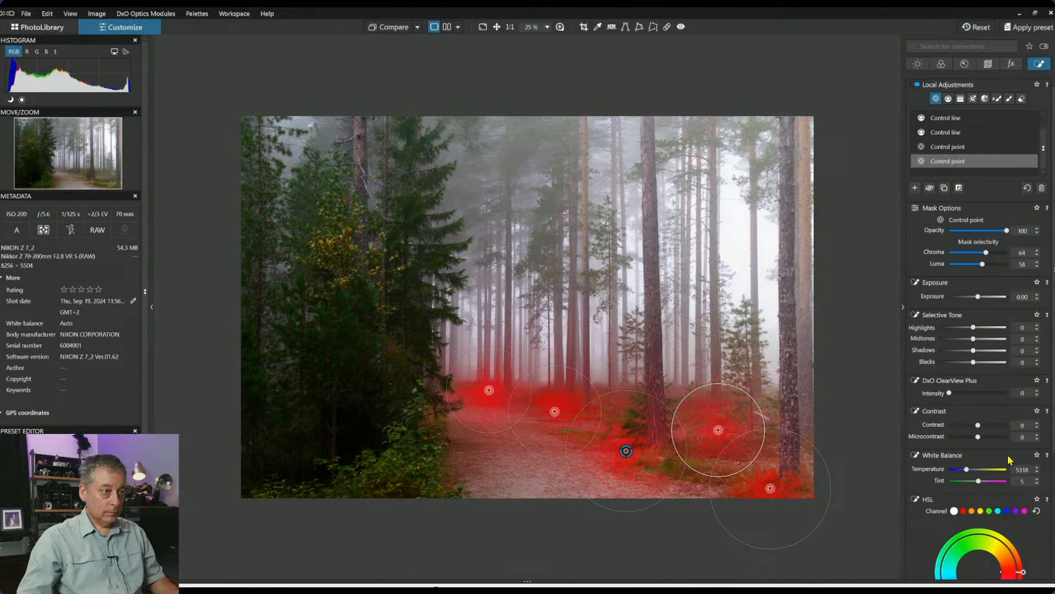
Darken the forest floor mask to exposure -0.48 and blacks -21, adding another control point beside the rightmost dark trunk
drag(978, 297, 974, 300)
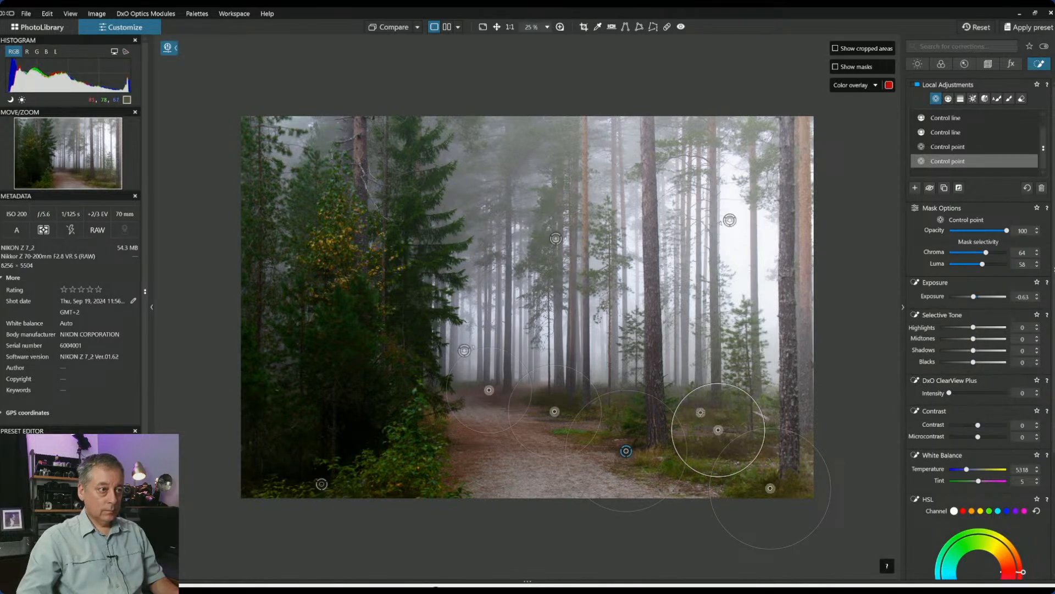
click(768, 404)
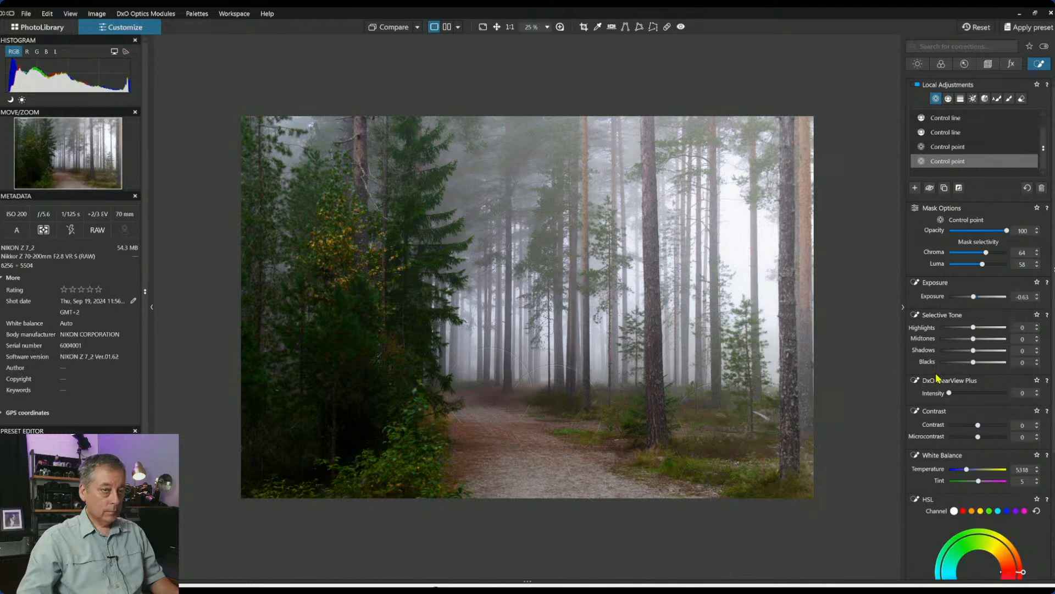
drag(973, 363, 969, 363)
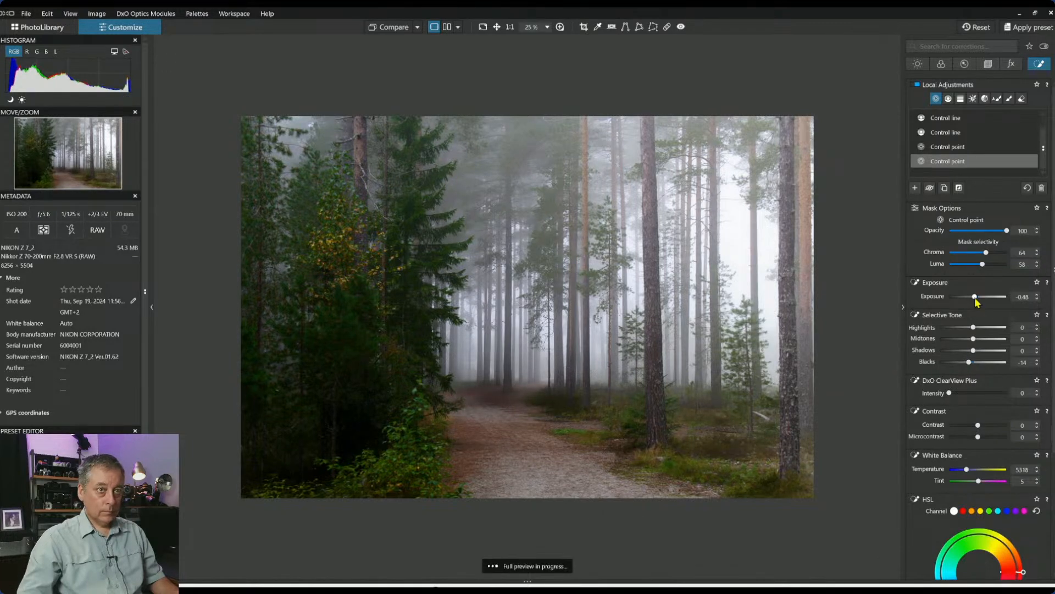
drag(969, 362, 967, 363)
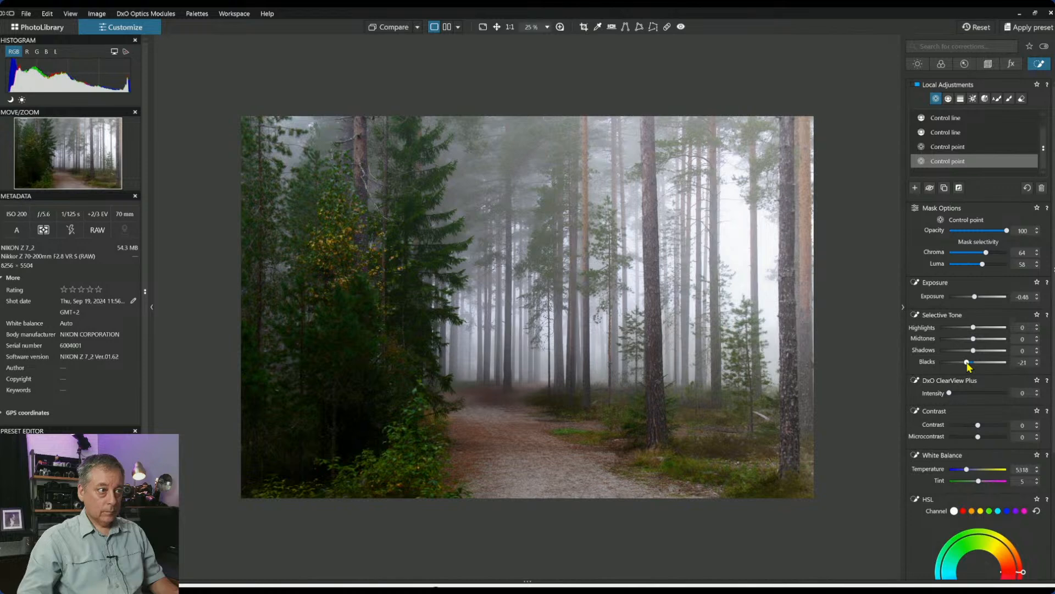
Set the forest floor mask's ClearView Plus intensity to 43, highlights to 63, midtones to 23 and blacks to -28
click(974, 393)
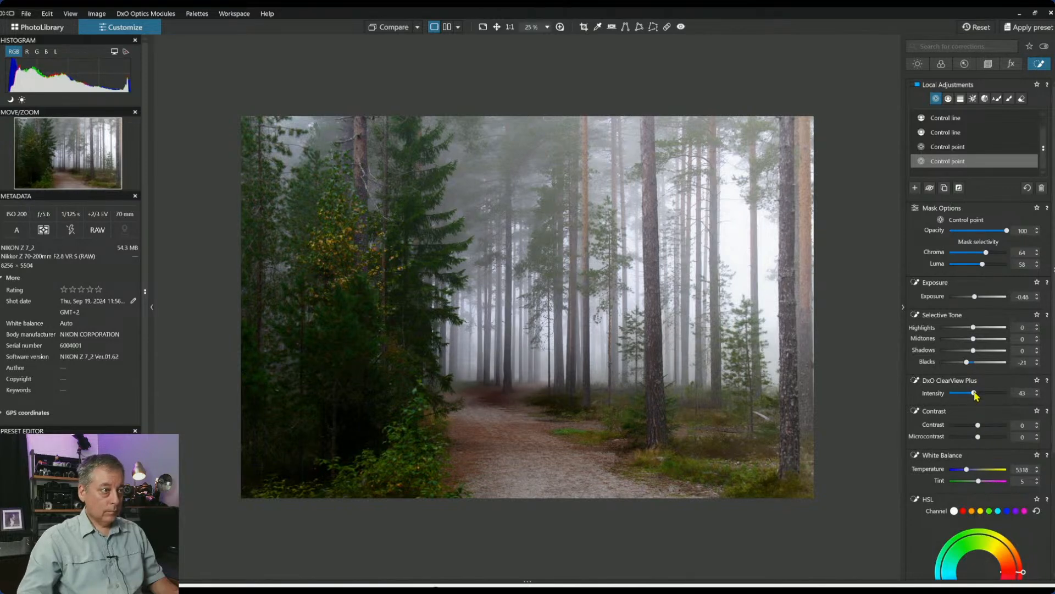
click(988, 327)
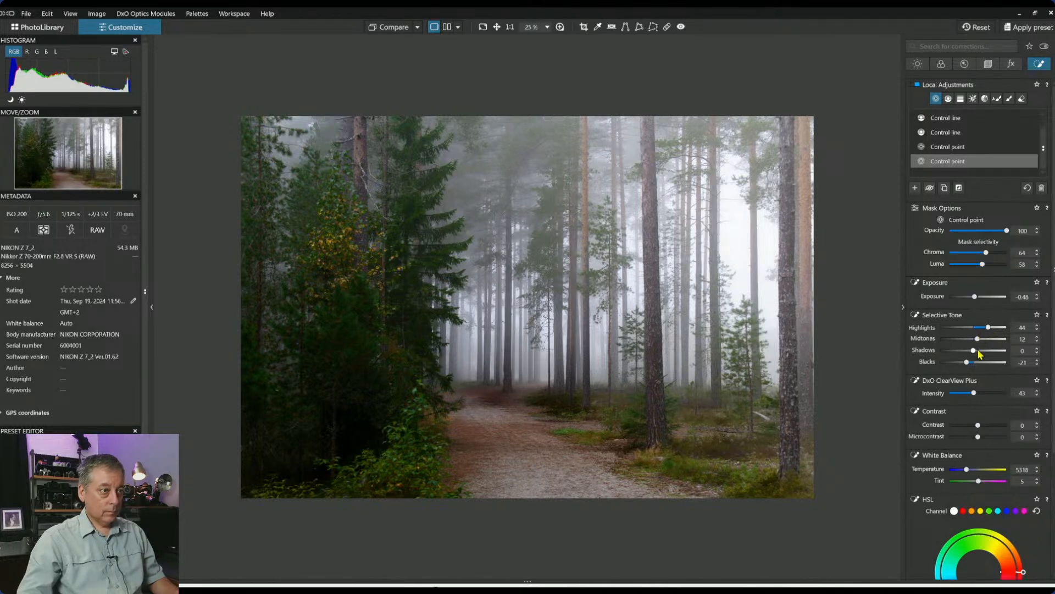
drag(967, 367, 982, 341)
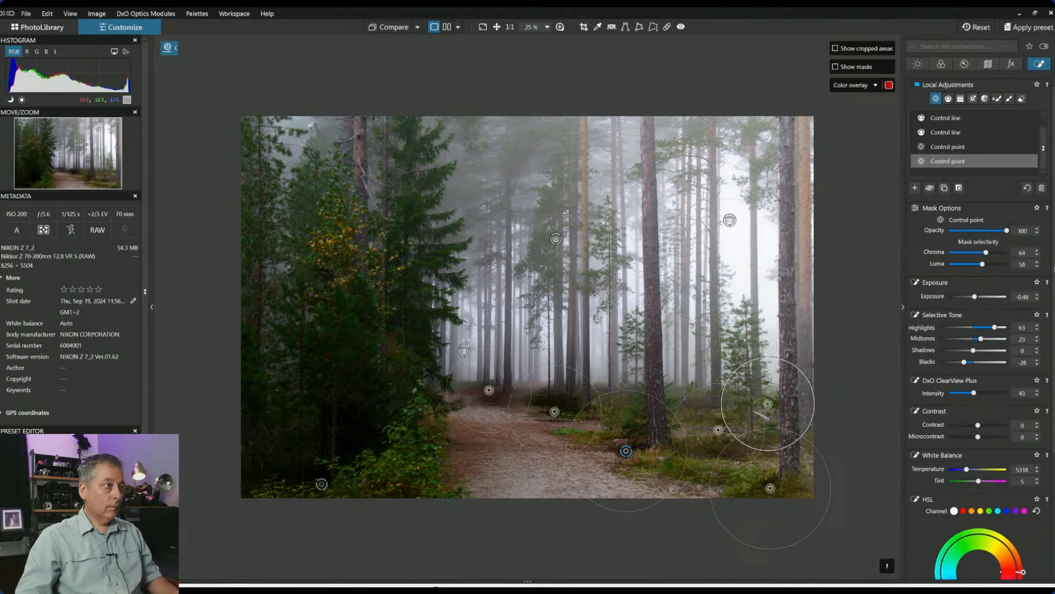
In the third control line mask, widen the red HSL channel toward yellow with saturation 8 and luminance 48, and compare with the original
click(465, 350)
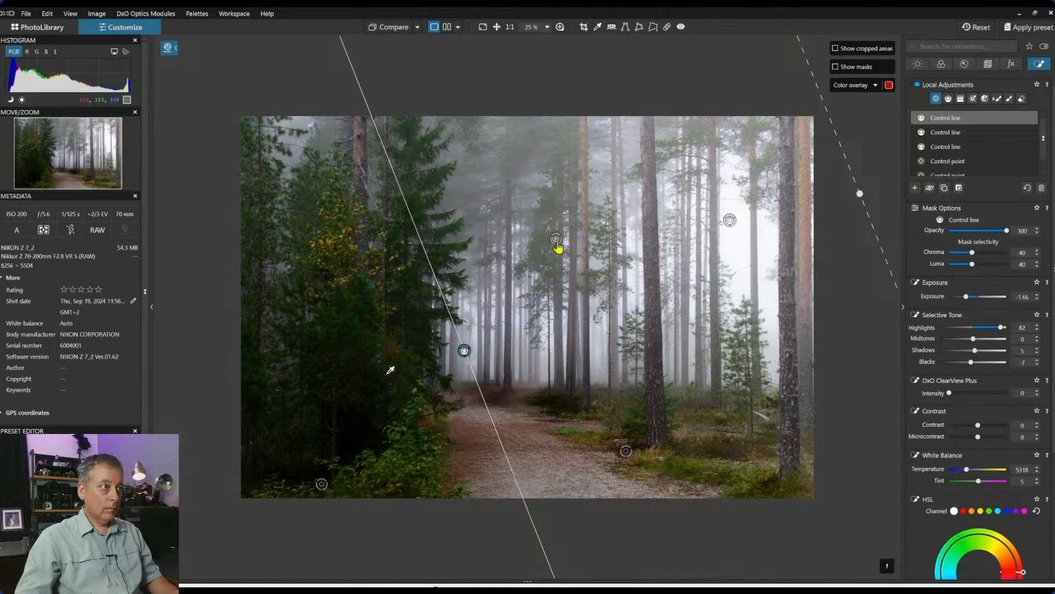
click(556, 239)
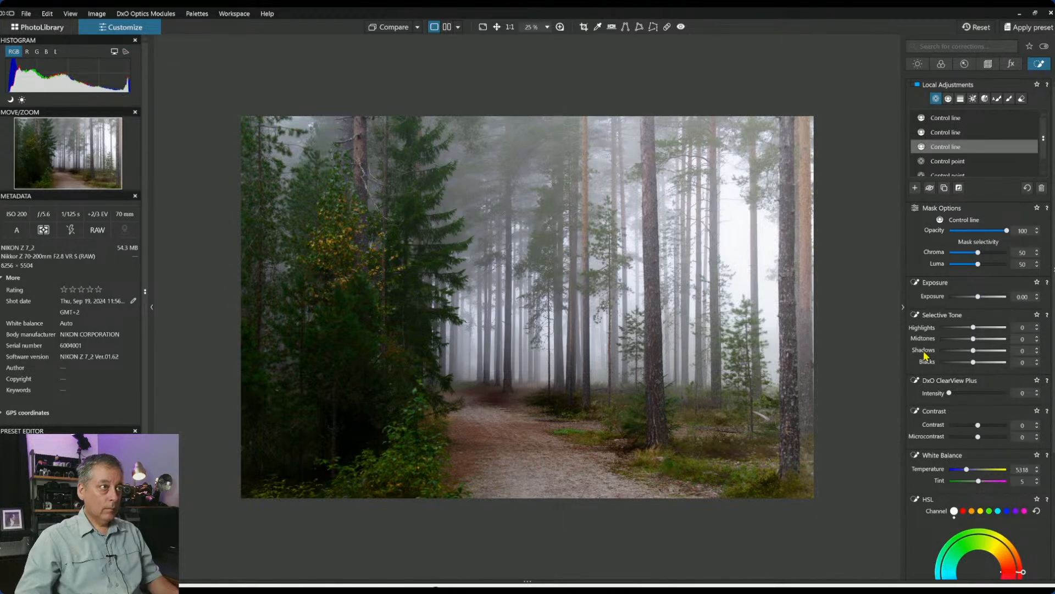
scroll(959, 494, down, 5)
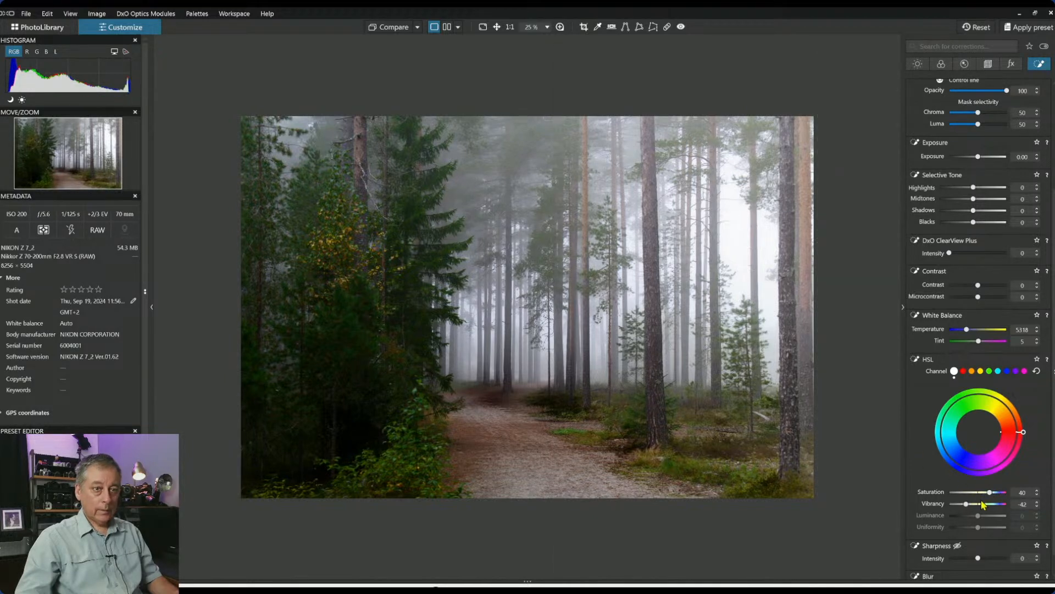
click(963, 371)
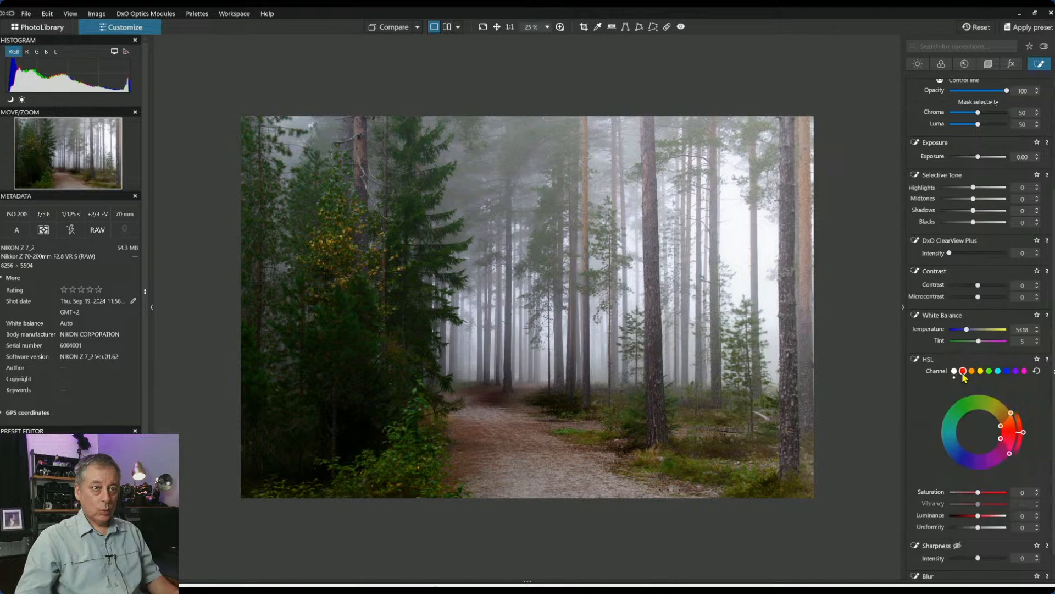
click(1000, 517)
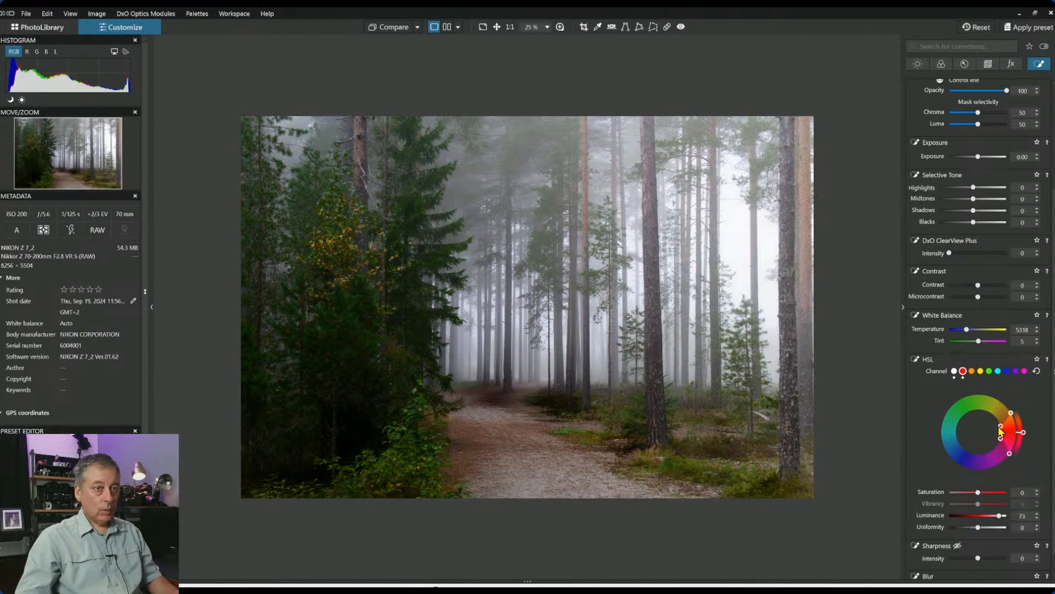
drag(1001, 432, 996, 418)
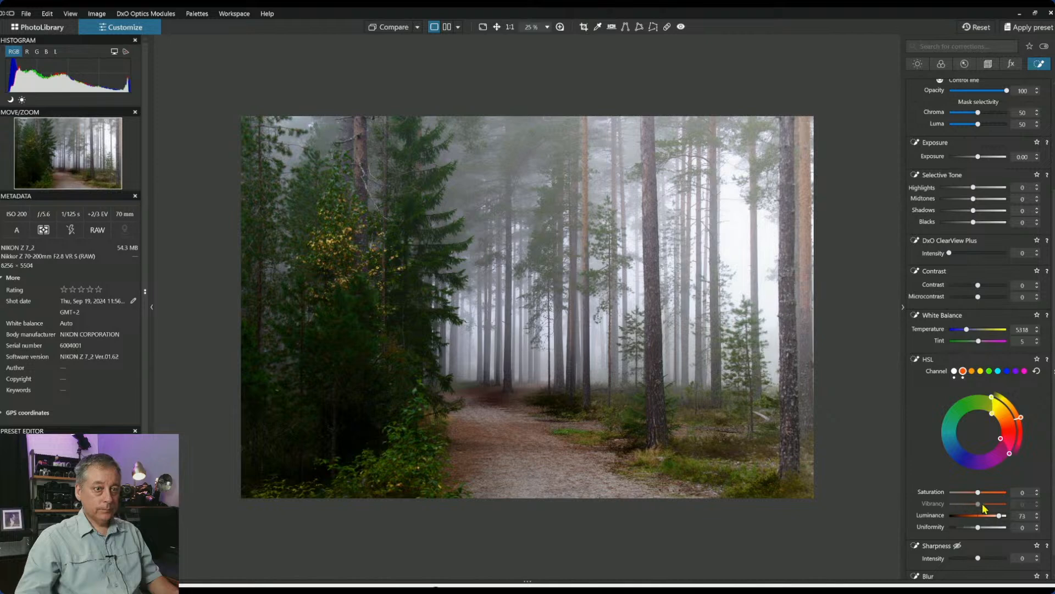
drag(982, 495, 984, 495)
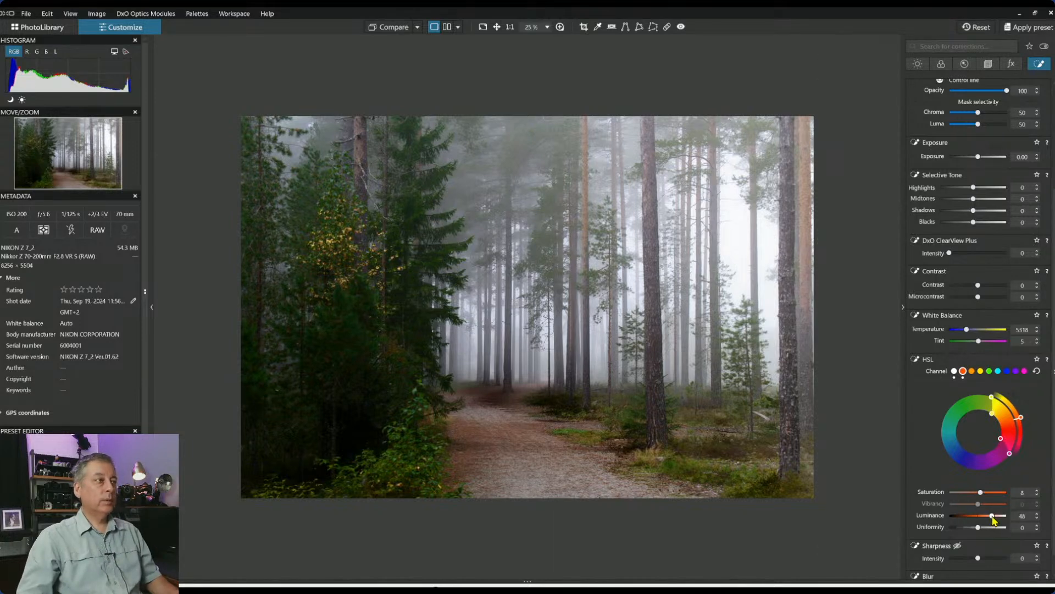
click(405, 28)
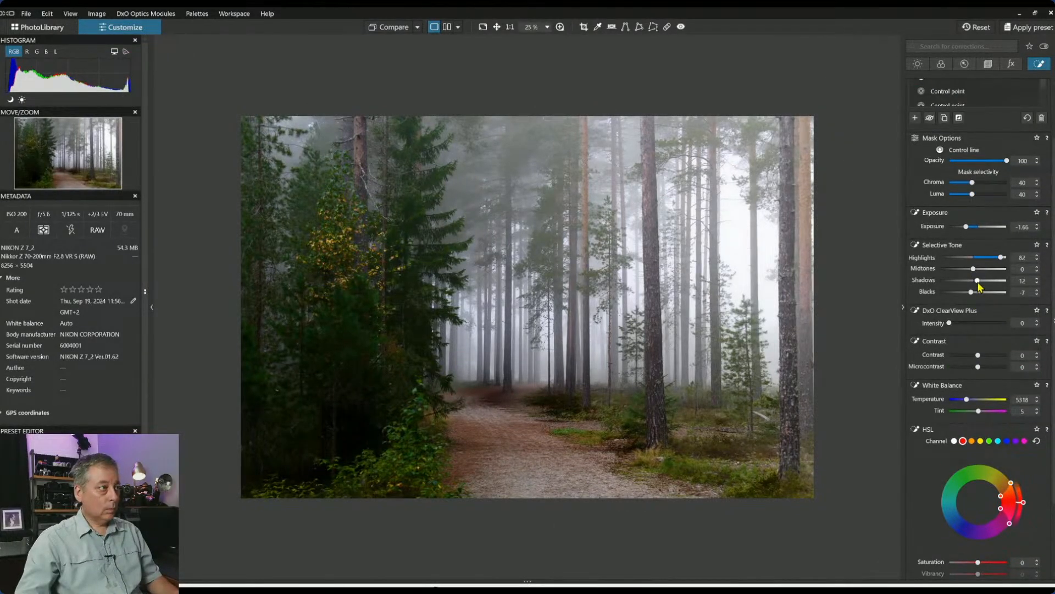
Set the selected control line mask's shadows to 14 and deselect the mask
drag(979, 283, 981, 283)
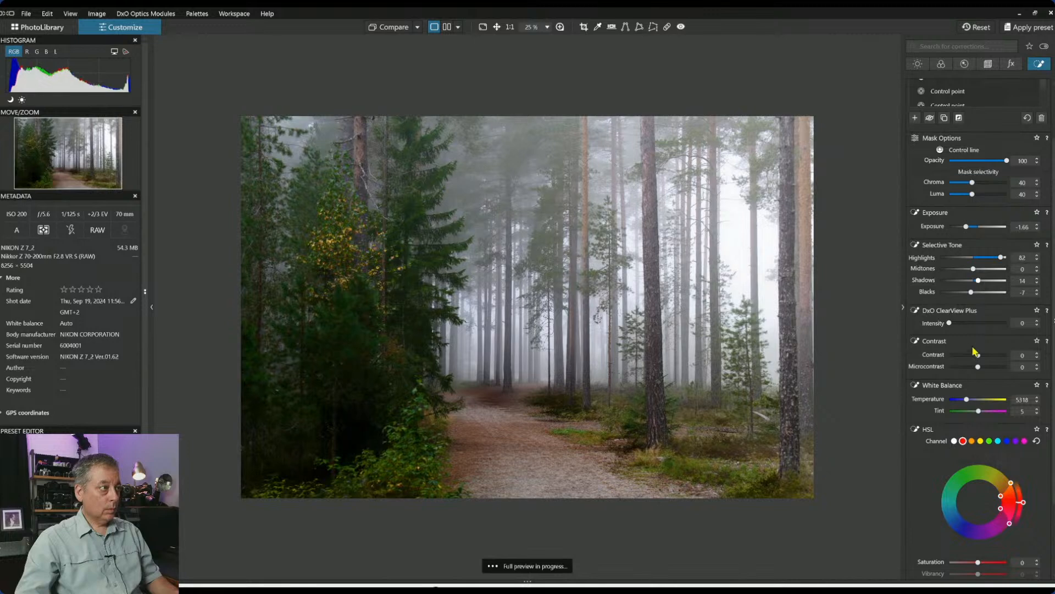
key(Escape)
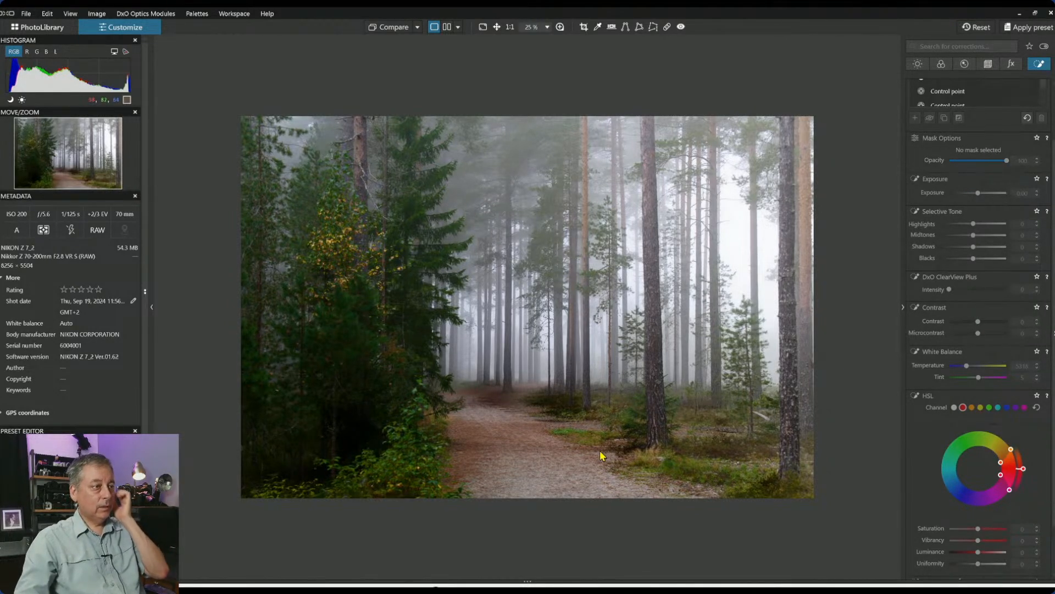
Try to extend the forest floor control point mask onto the path with a small-radius point at its centre and another on its left edge
scroll(959, 190, up, 2)
scroll(963, 160, down, 1)
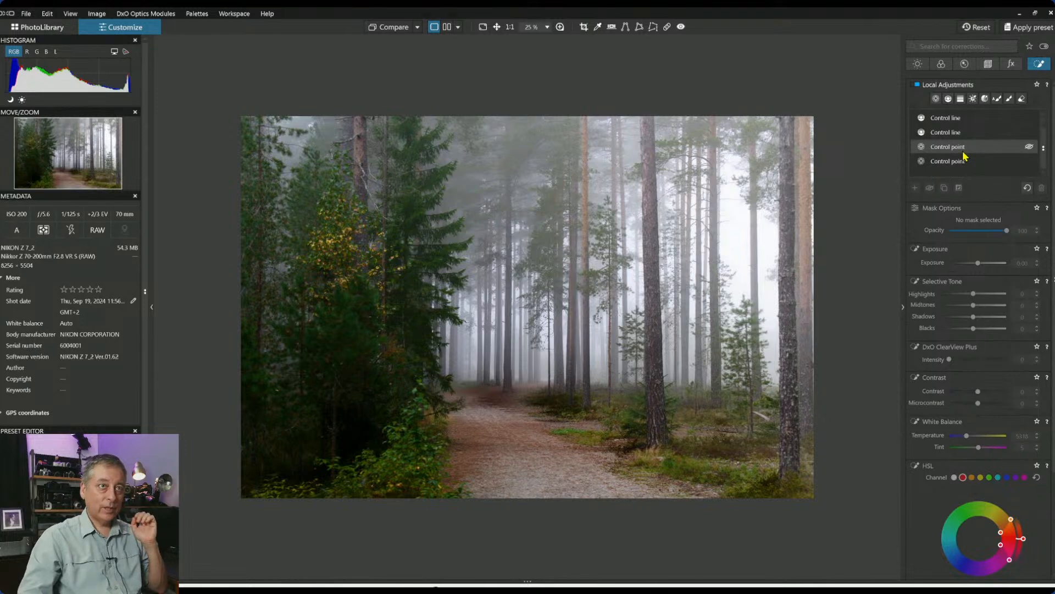
click(956, 161)
mouse_move(564, 437)
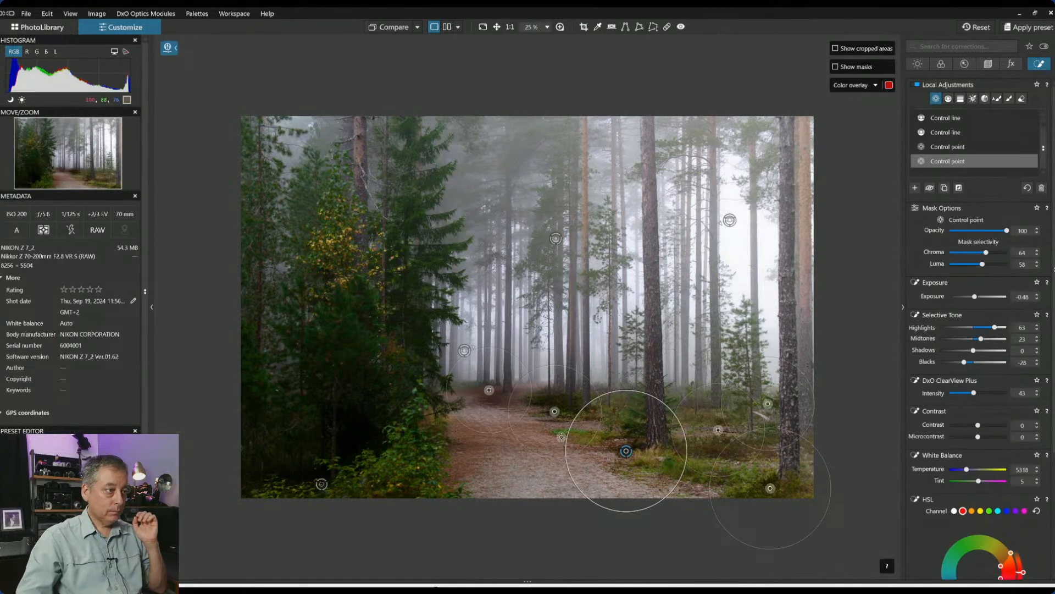
click(624, 458)
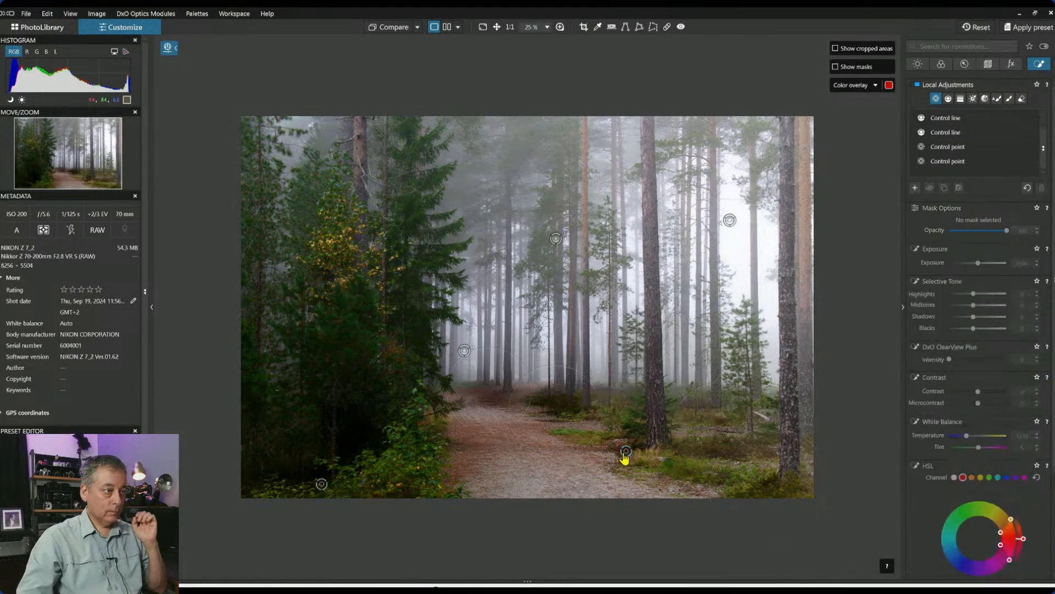
click(625, 458)
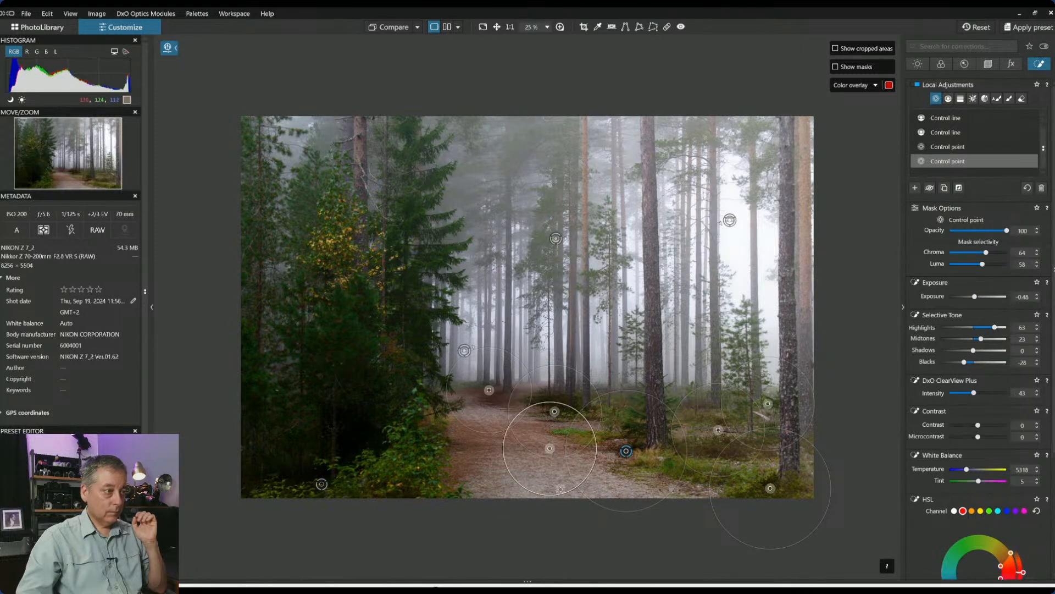
drag(560, 493, 557, 467)
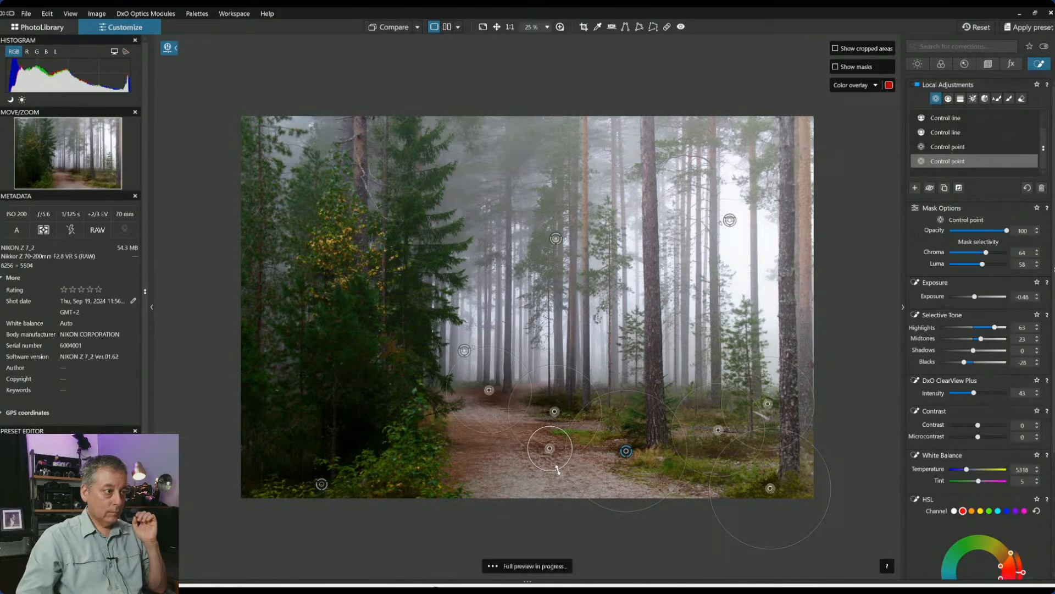
click(461, 453)
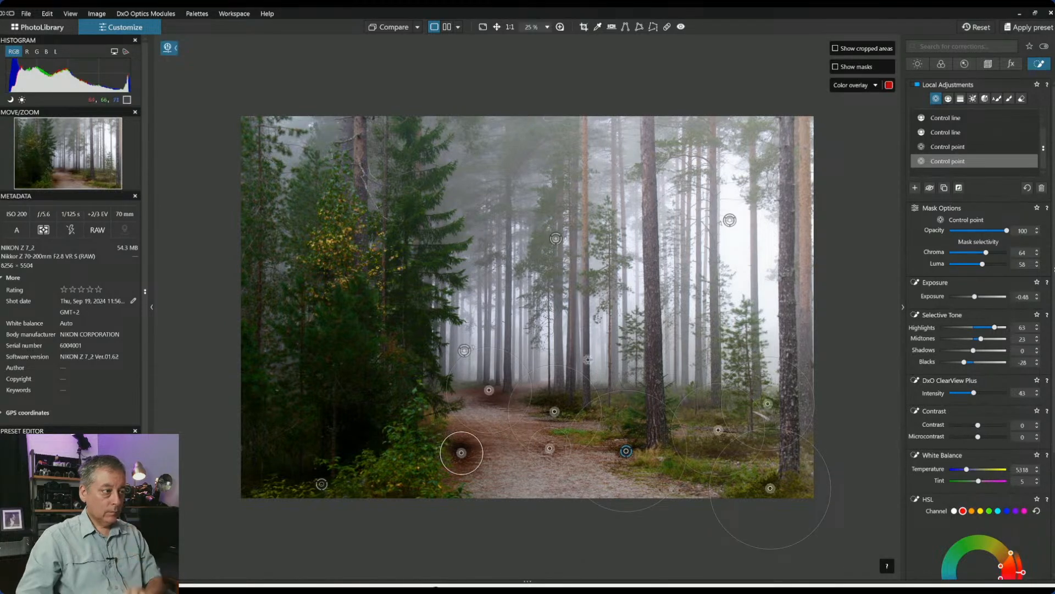
Create a new control point mask over the path's right side and left edge, with shadows -11 and blacks -8
click(934, 180)
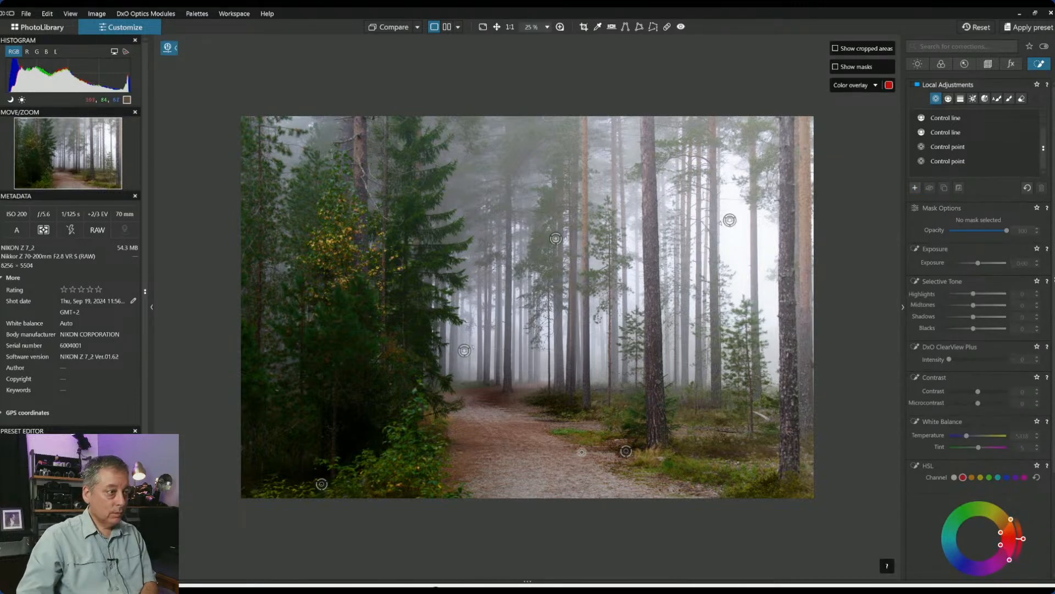
click(582, 452)
key(m)
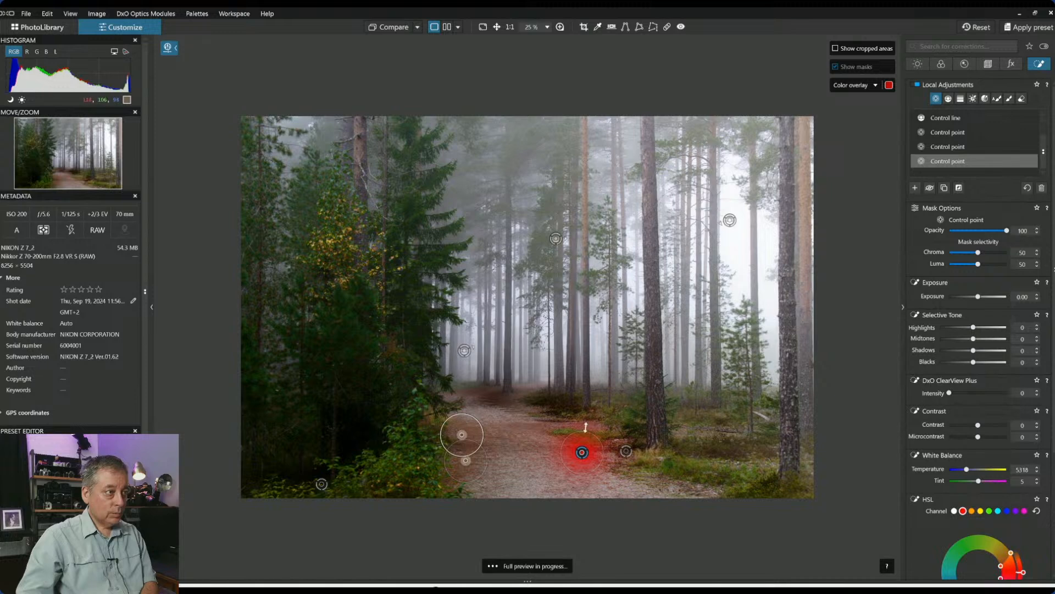
drag(973, 361, 972, 362)
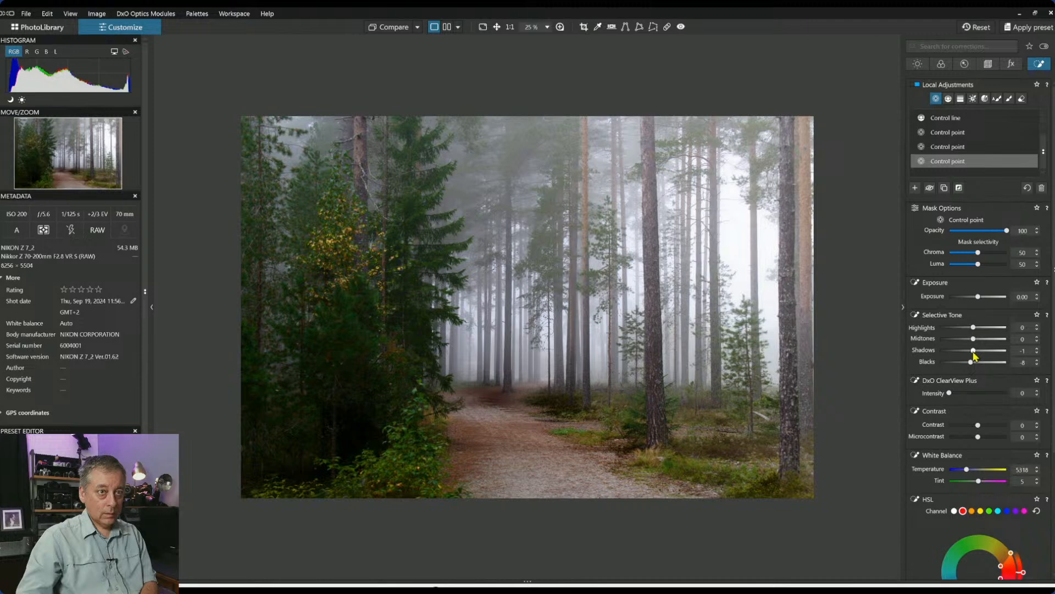
drag(973, 353, 971, 357)
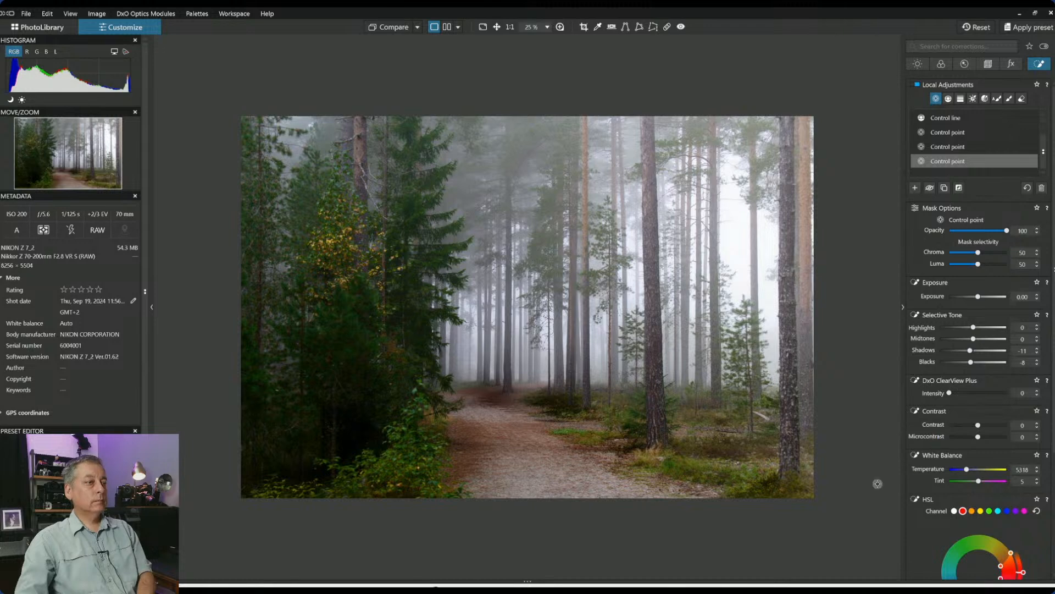
mouse_move(750, 483)
mouse_move(745, 484)
mouse_down()
mouse_move(732, 482)
mouse_move(746, 485)
mouse_up()
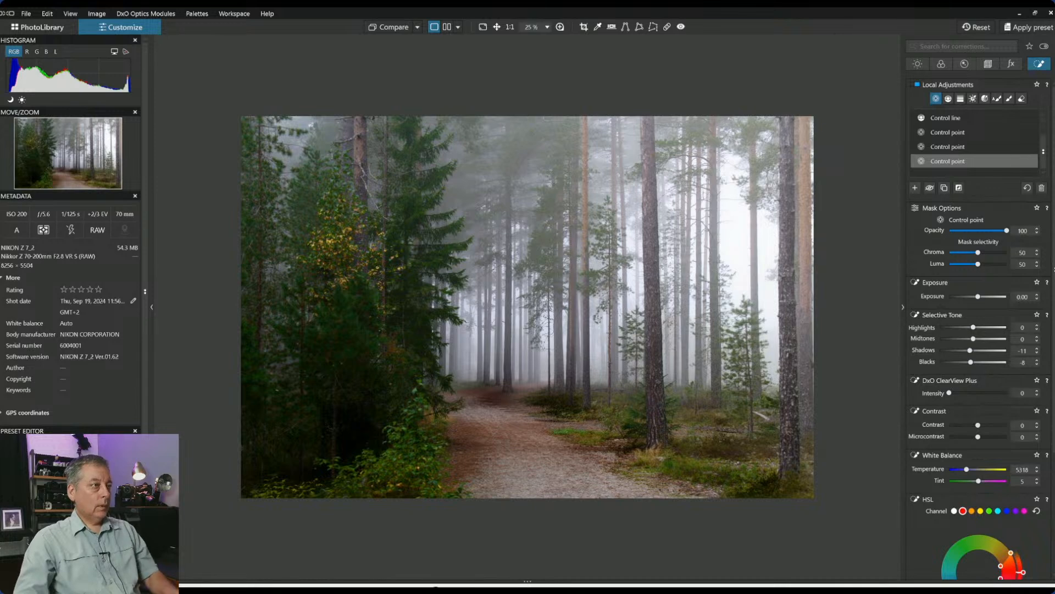
click(988, 184)
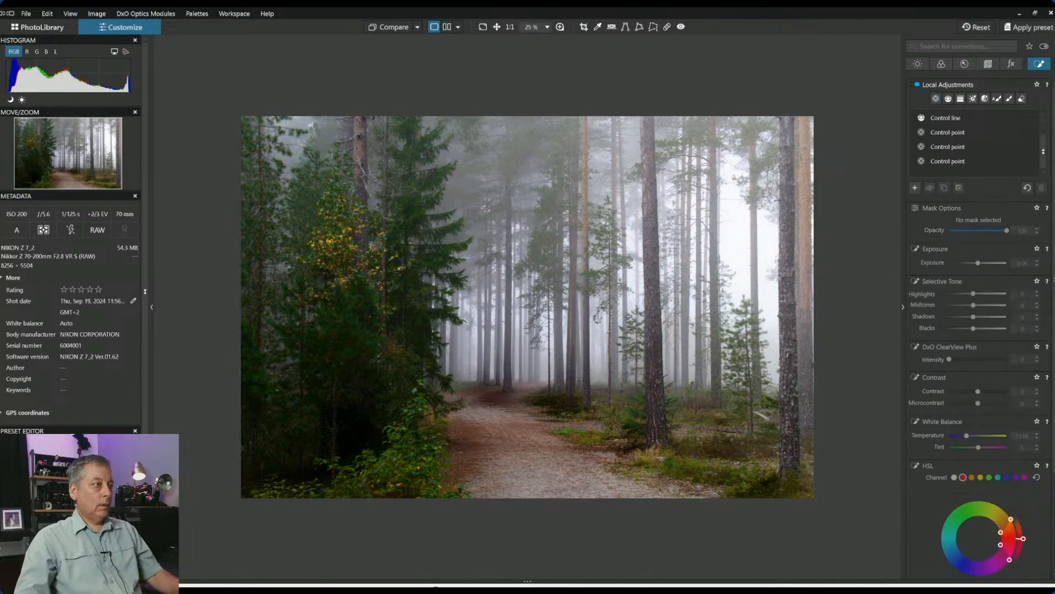
Set the global Selective Tone to highlights 67, midtones 22 and shadows 5, and reduce the global microcontrast to -60
click(917, 63)
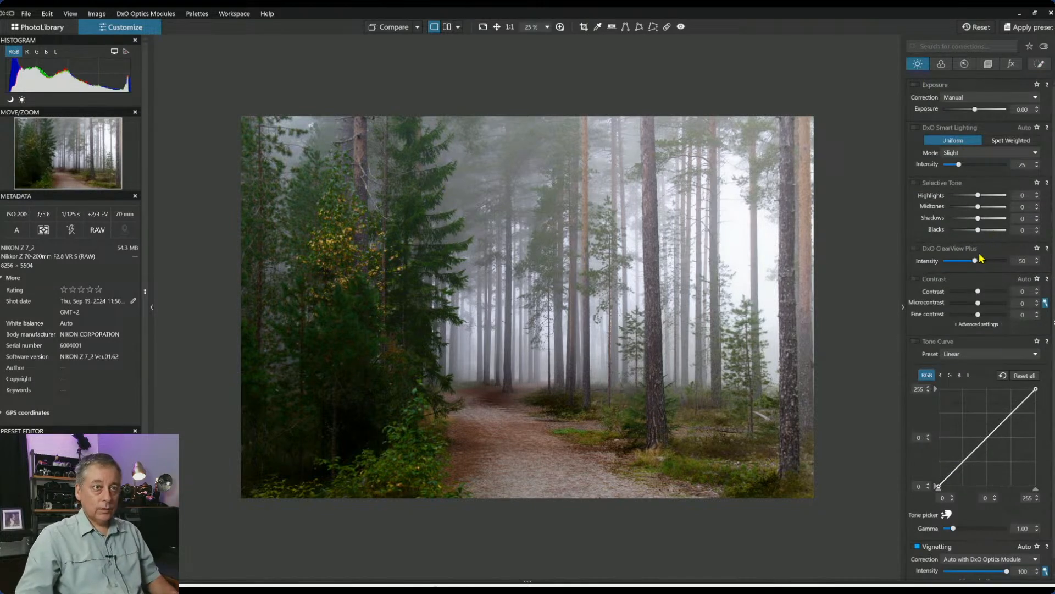
drag(979, 197, 997, 197)
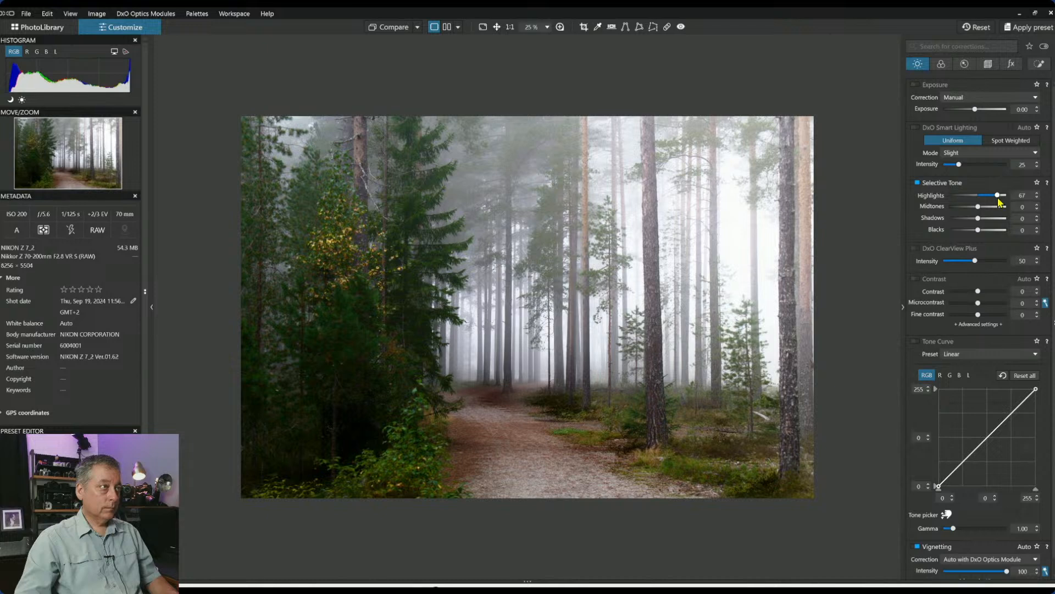
drag(980, 209, 986, 210)
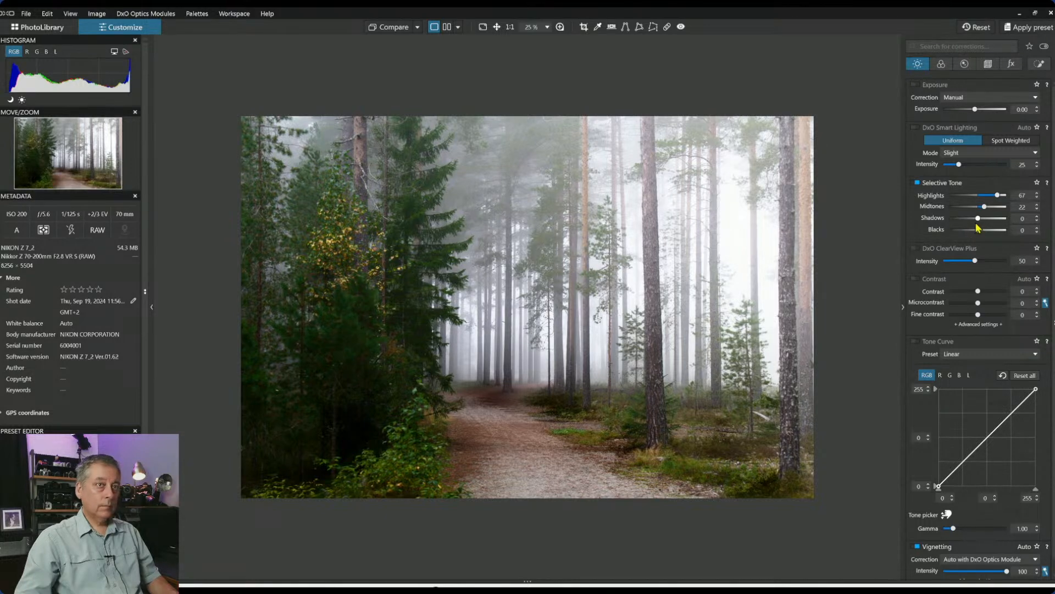
drag(978, 218, 981, 219)
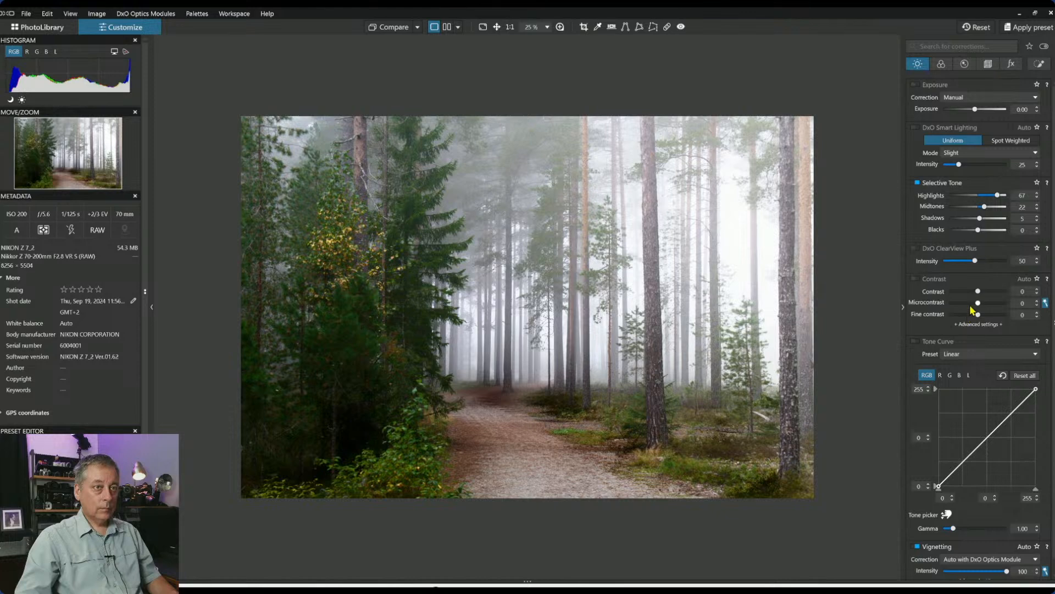
drag(971, 307, 969, 307)
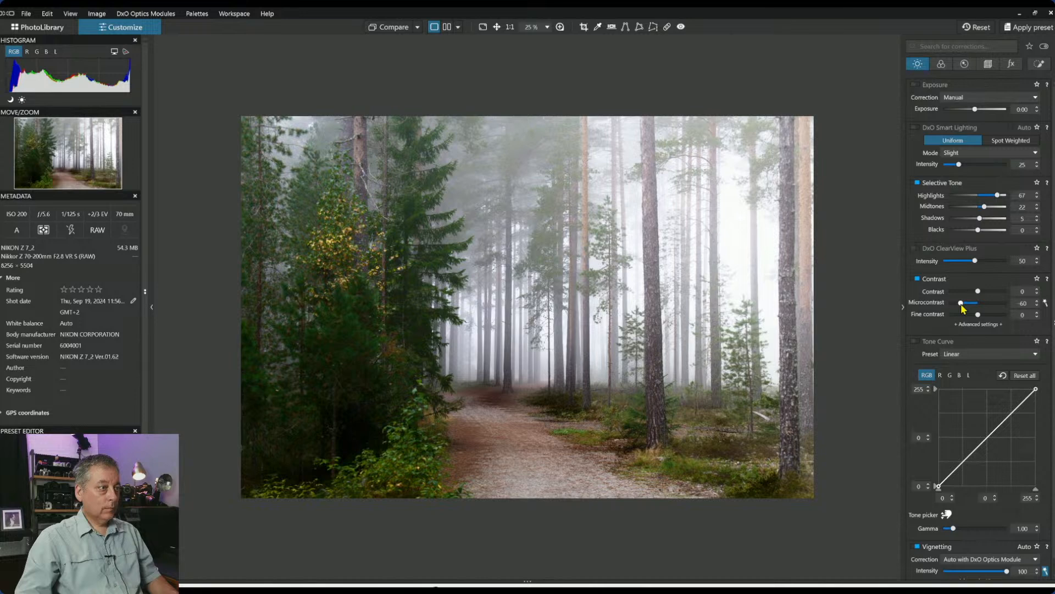
Set the forest photo's contrast to -31 and microcontrast to -48, and show the original and edited versions side by side without palettes
drag(961, 303, 970, 291)
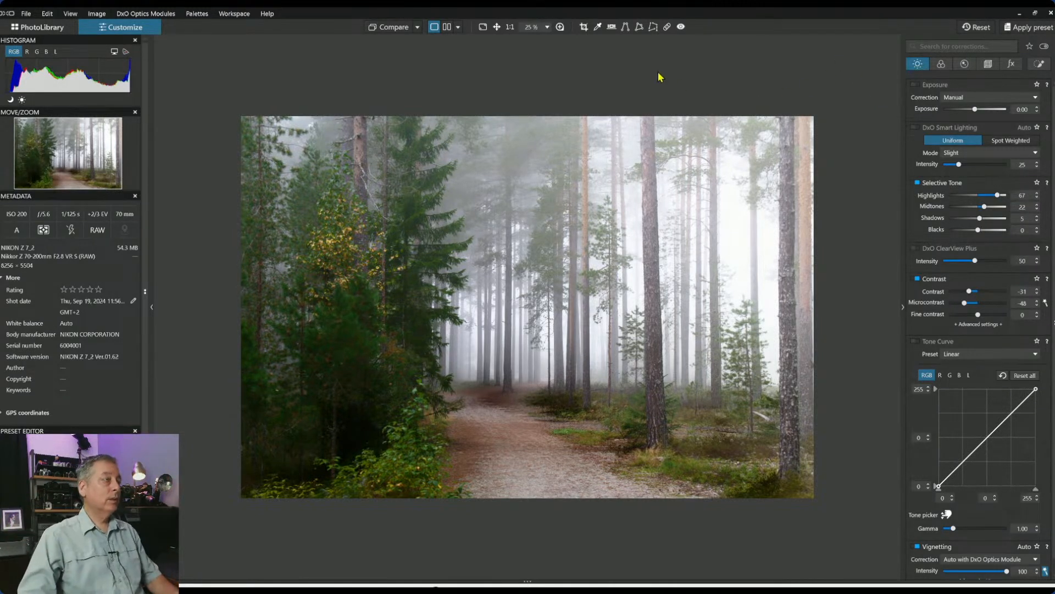
key(Tab)
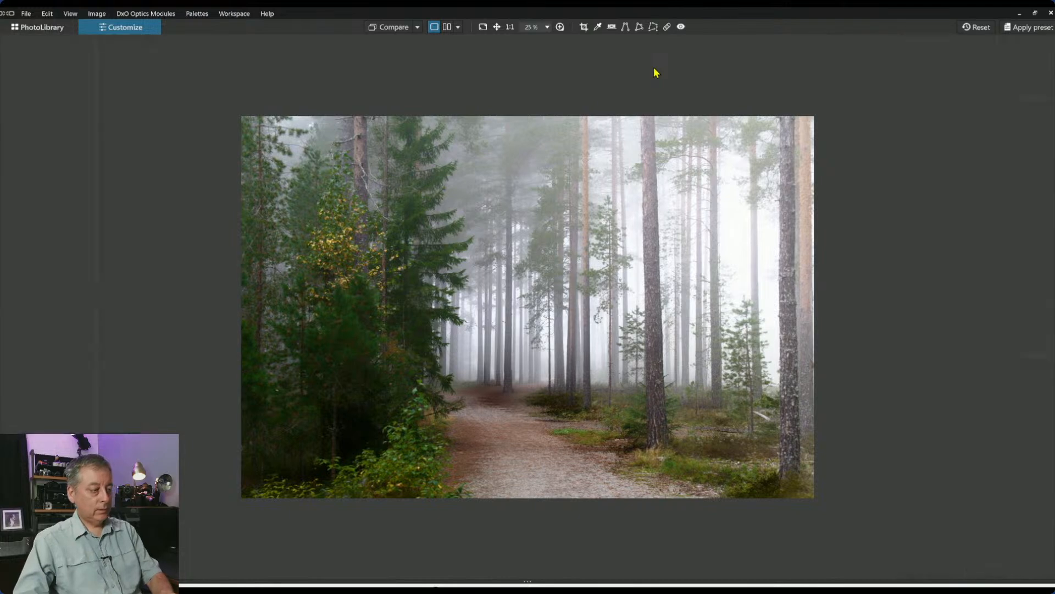
click(446, 26)
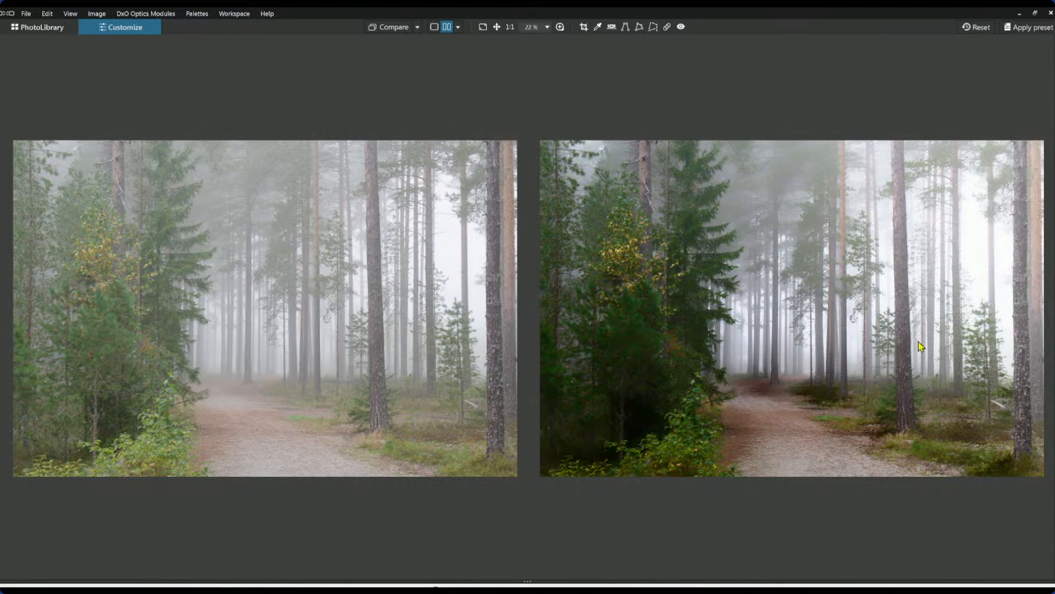
Reposition the local adjustment control point at the far edge of the forest path slightly toward the path
key(Tab)
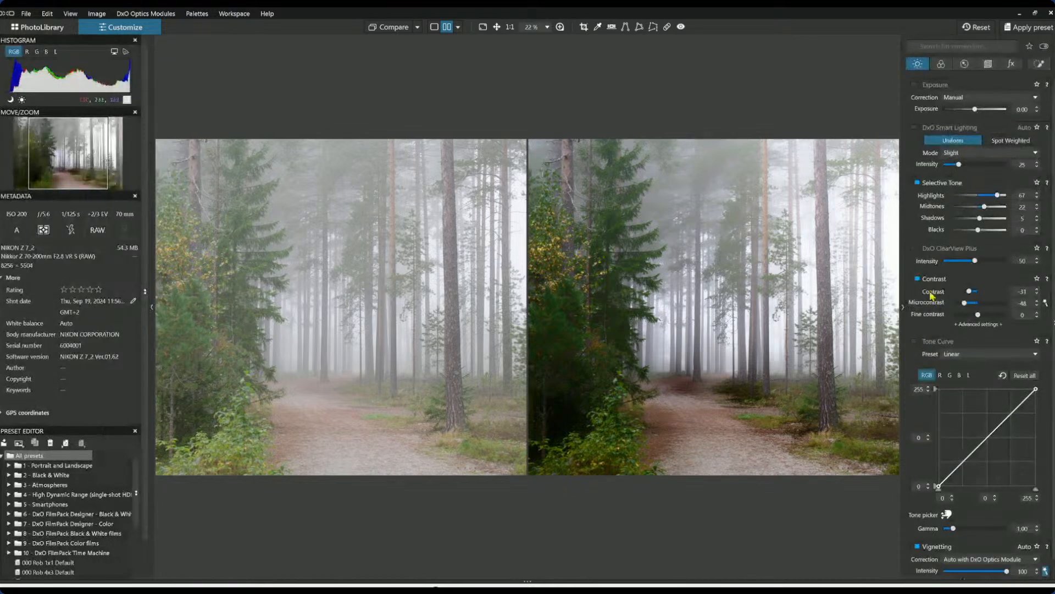
click(1040, 64)
click(962, 147)
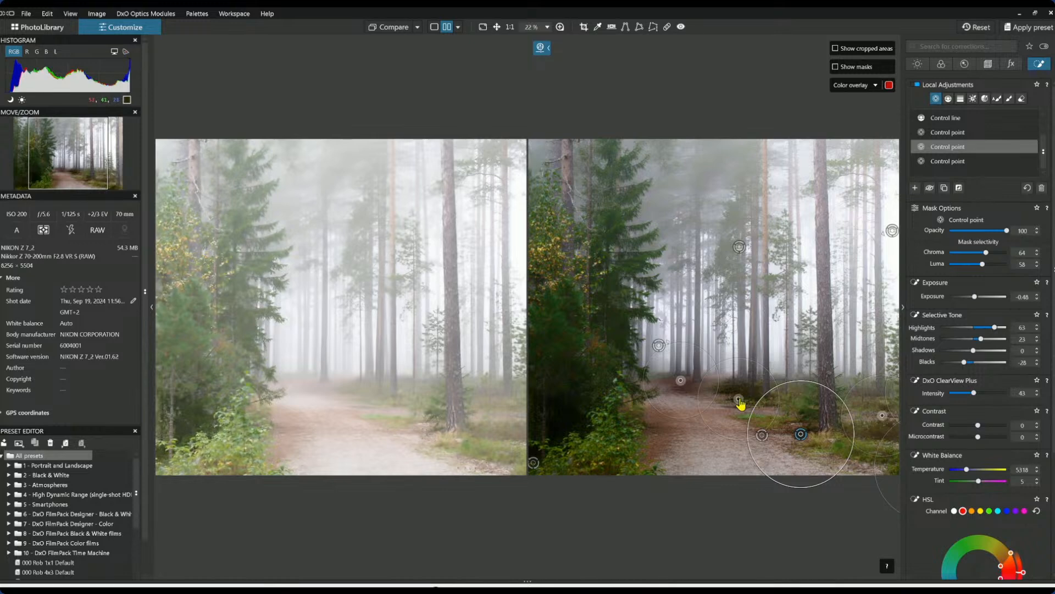
drag(742, 396, 729, 403)
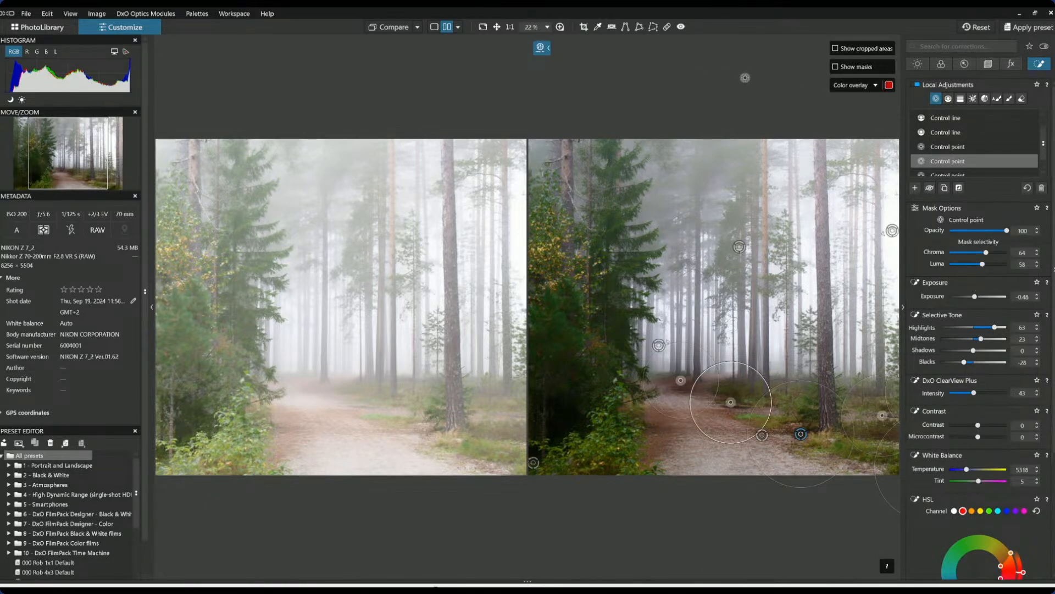
key(Escape)
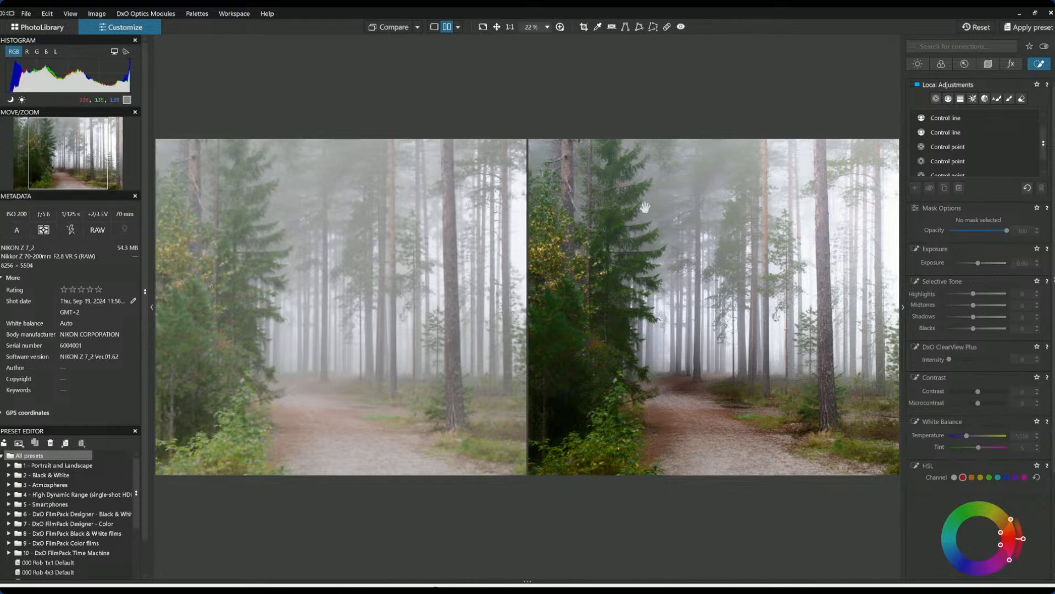
Compare the edited forest photo with its original in an enlarged single-image view without the palettes
scroll(646, 212, down, 1)
key(F9)
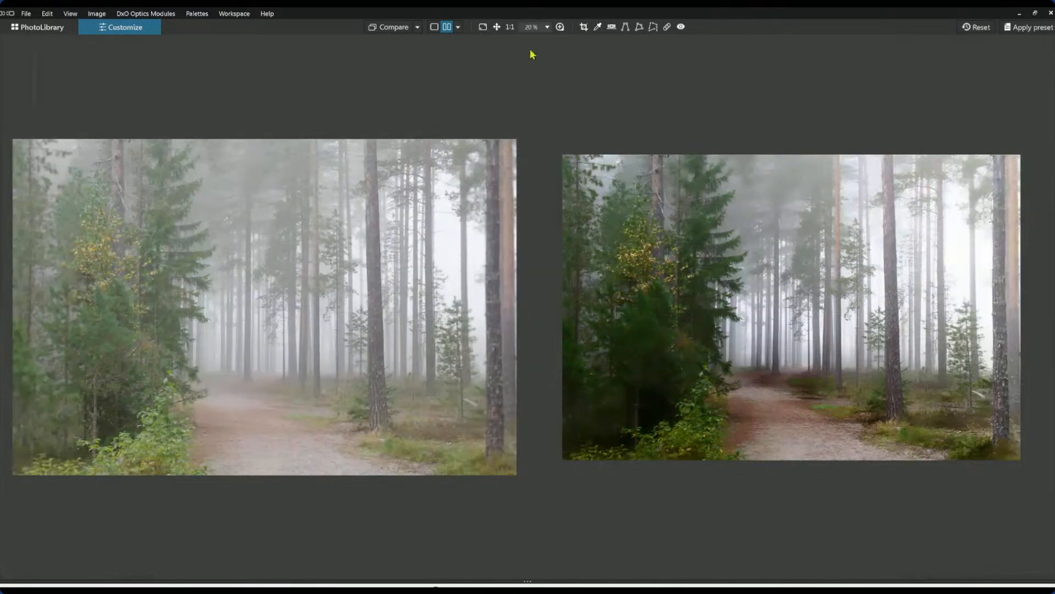
click(435, 27)
scroll(491, 217, up, 2)
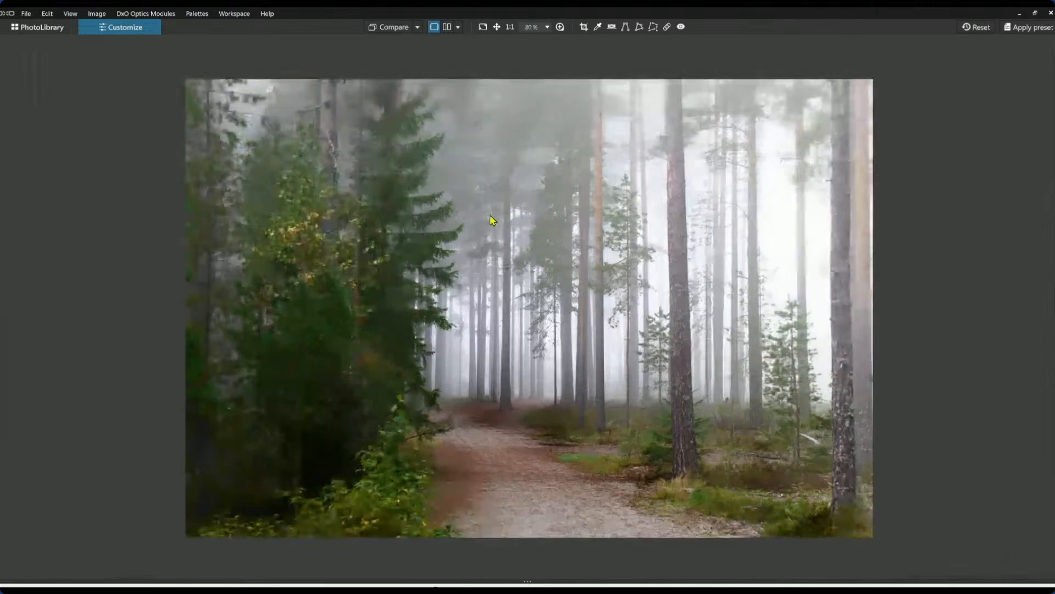
scroll(870, 314, up, 1)
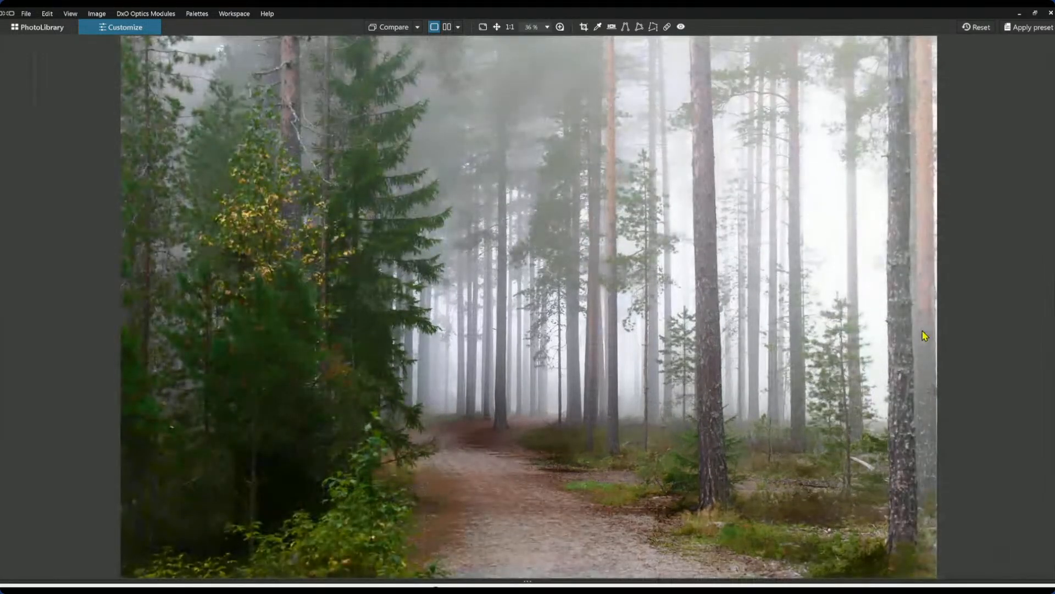
click(394, 28)
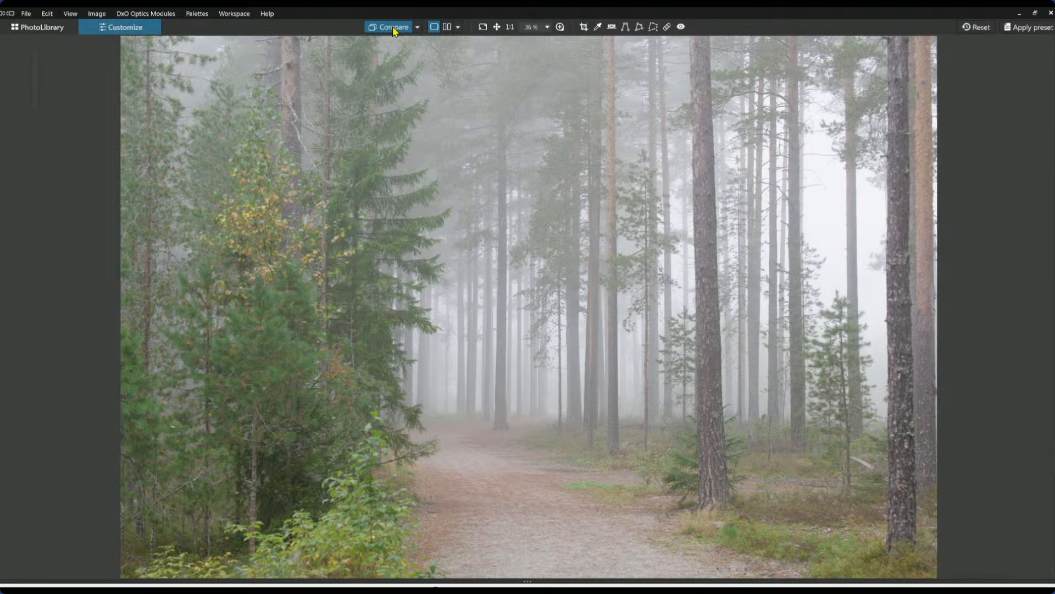
click(393, 31)
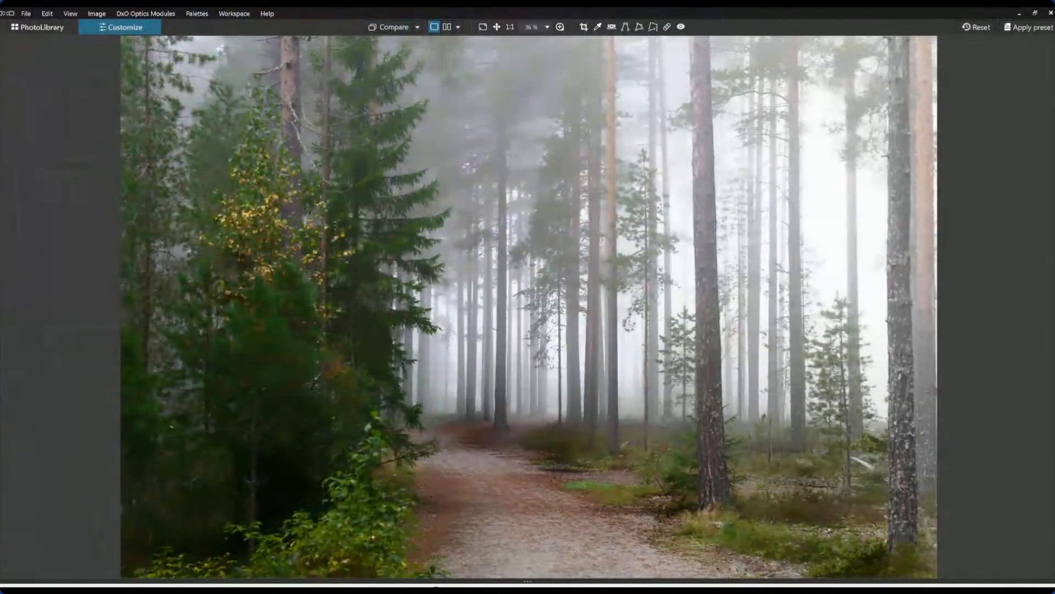
Restore the palettes, reveal the filmstrip and open the IMG_1291 cockatoo photo
mouse_move(452, 591)
key(F9)
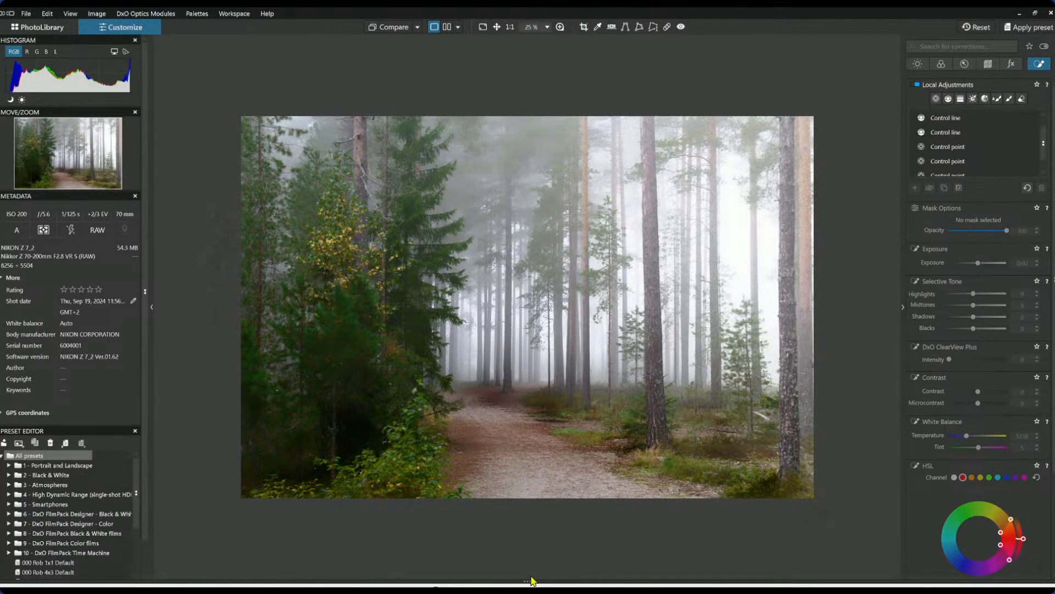
drag(529, 580, 531, 502)
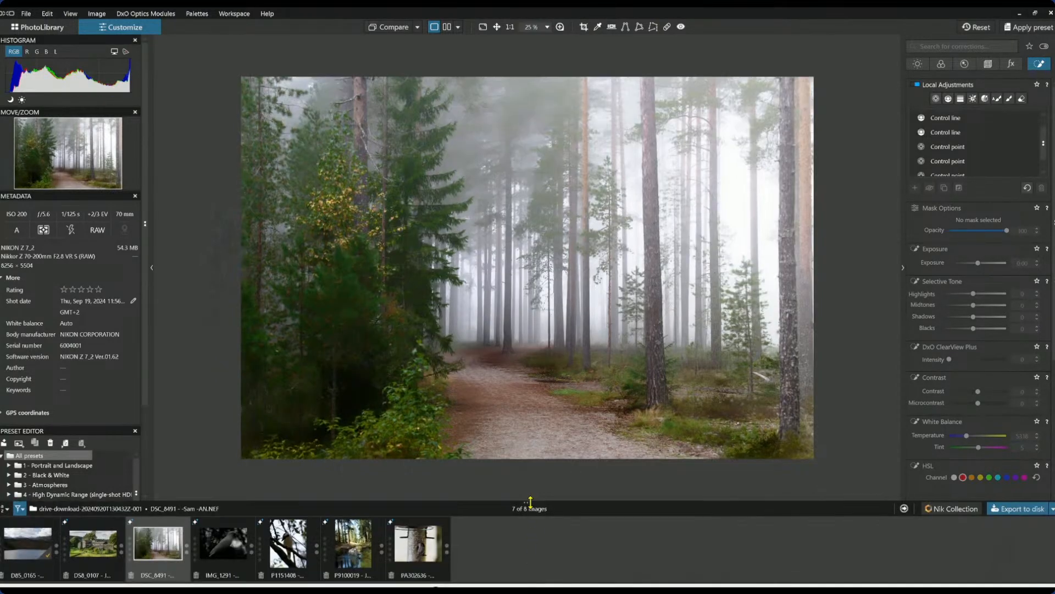
click(225, 544)
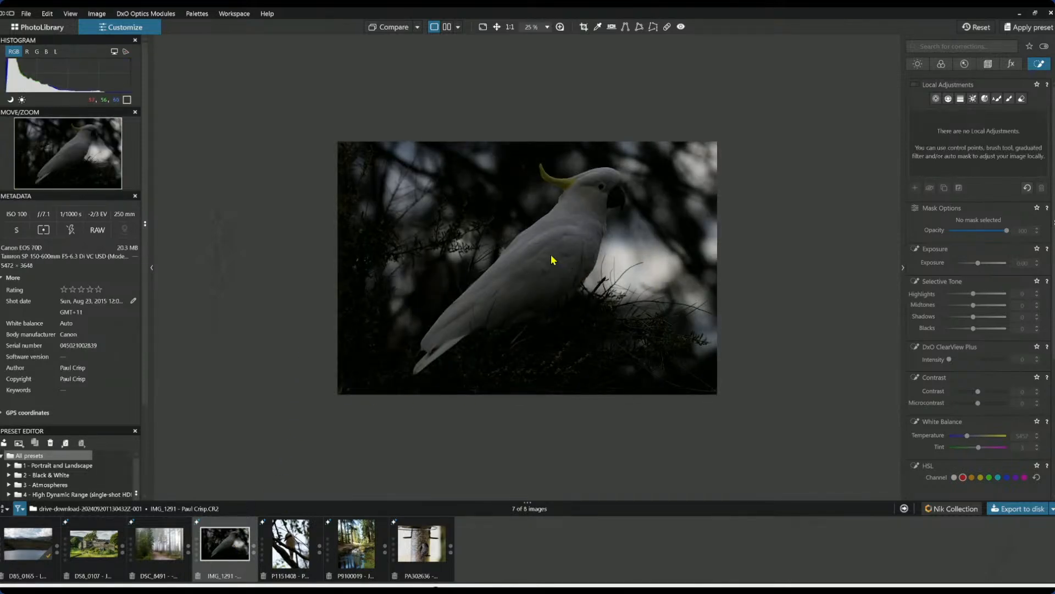
scroll(551, 256, up, 2)
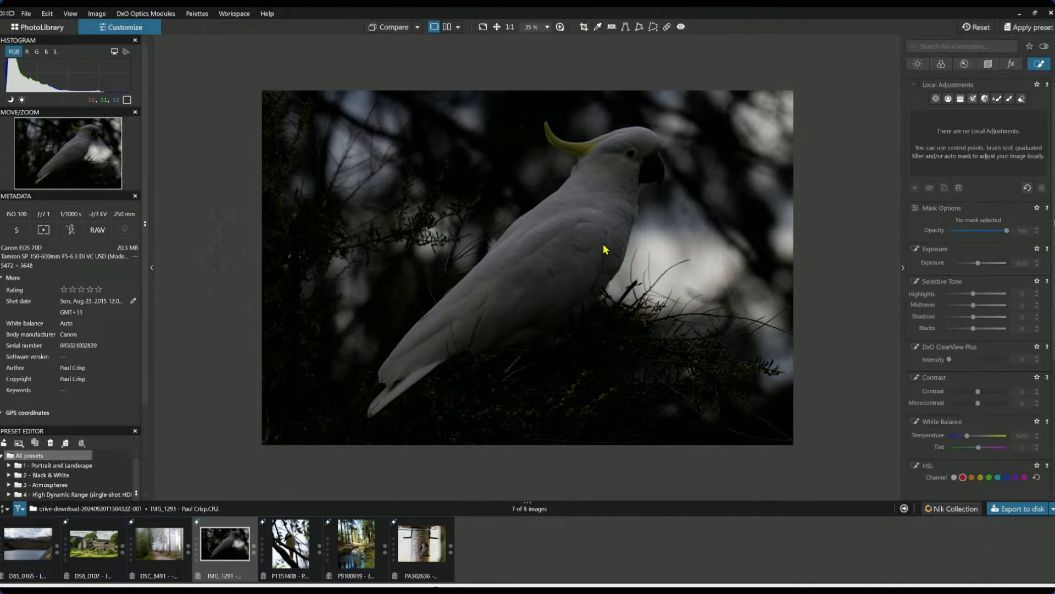
scroll(616, 252, up, 1)
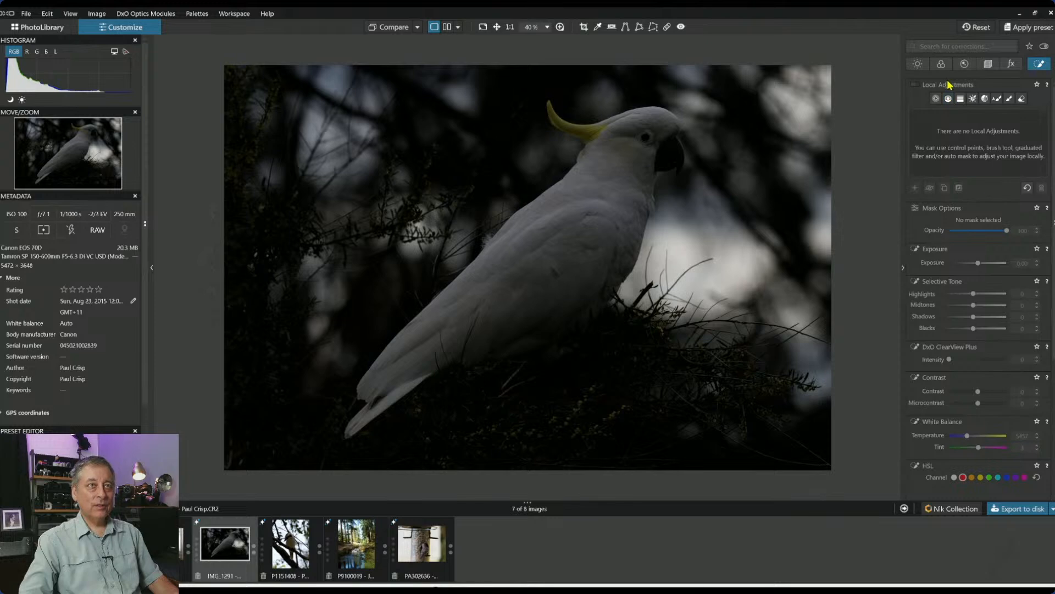
Enable DxO Smart Lighting in Uniform, Slight mode on the cockatoo photo and inspect the bird up close
click(923, 66)
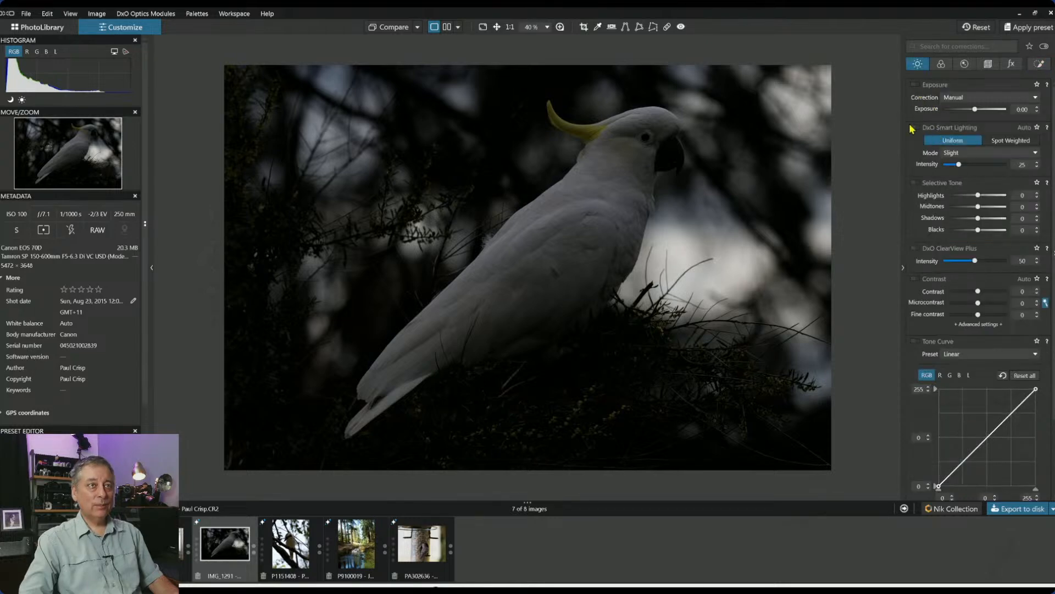
click(916, 129)
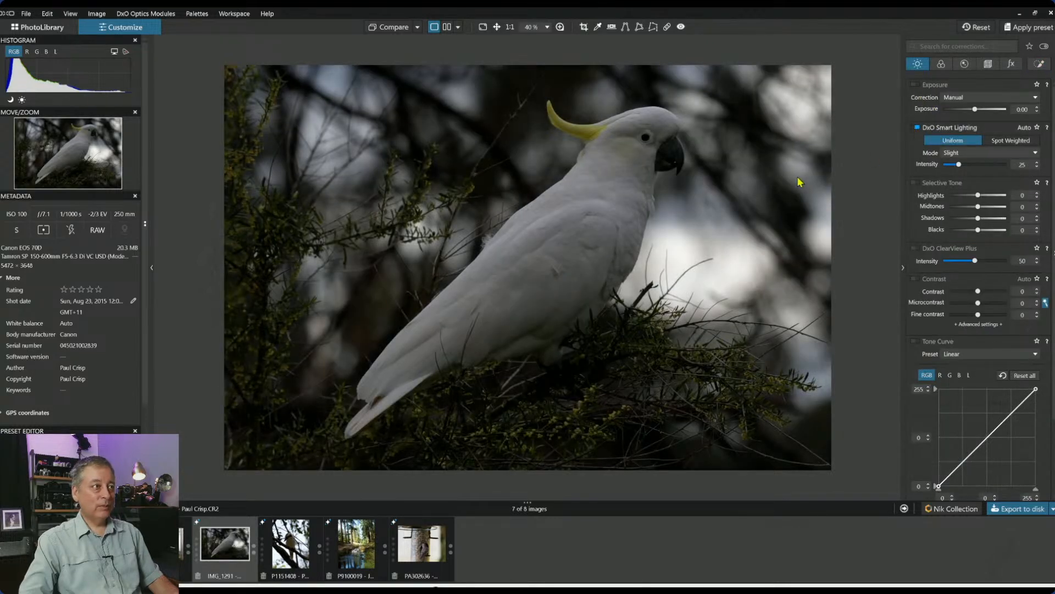
scroll(629, 235, up, 1)
scroll(629, 237, up, 1)
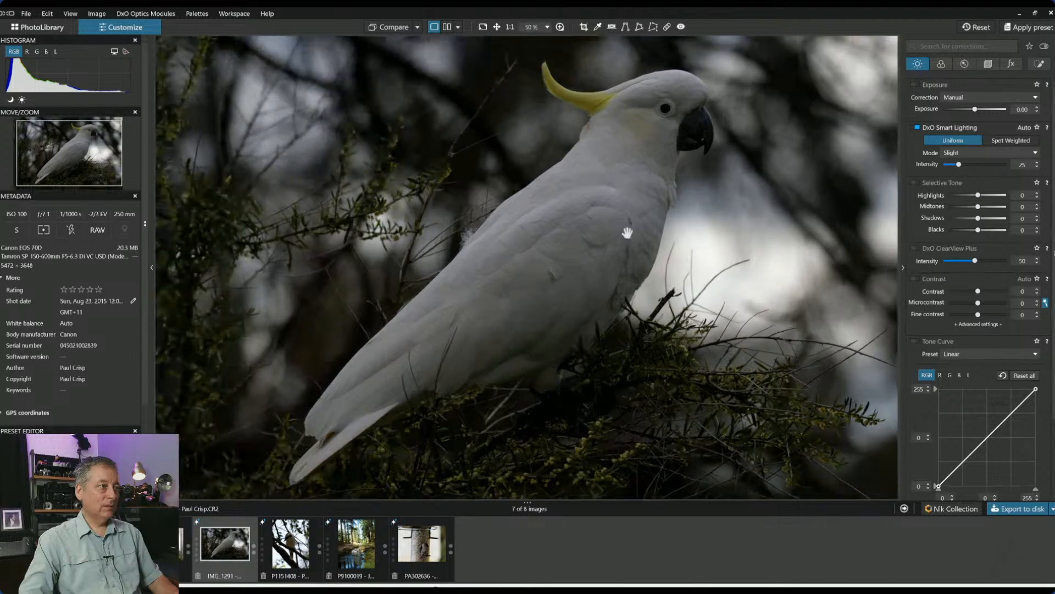
scroll(628, 232, down, 1)
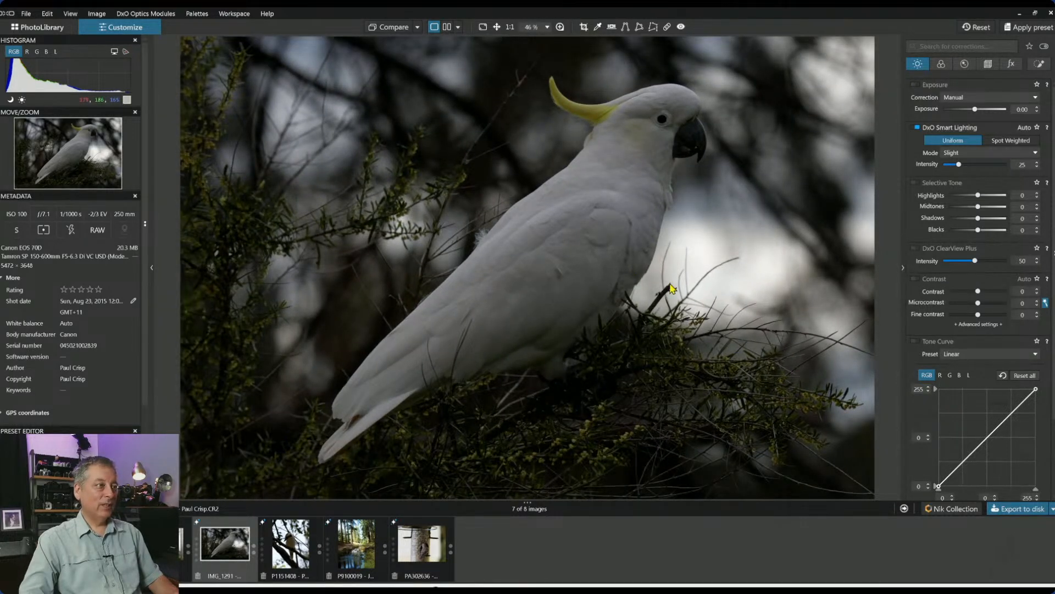
scroll(671, 288, down, 1)
scroll(671, 288, up, 1)
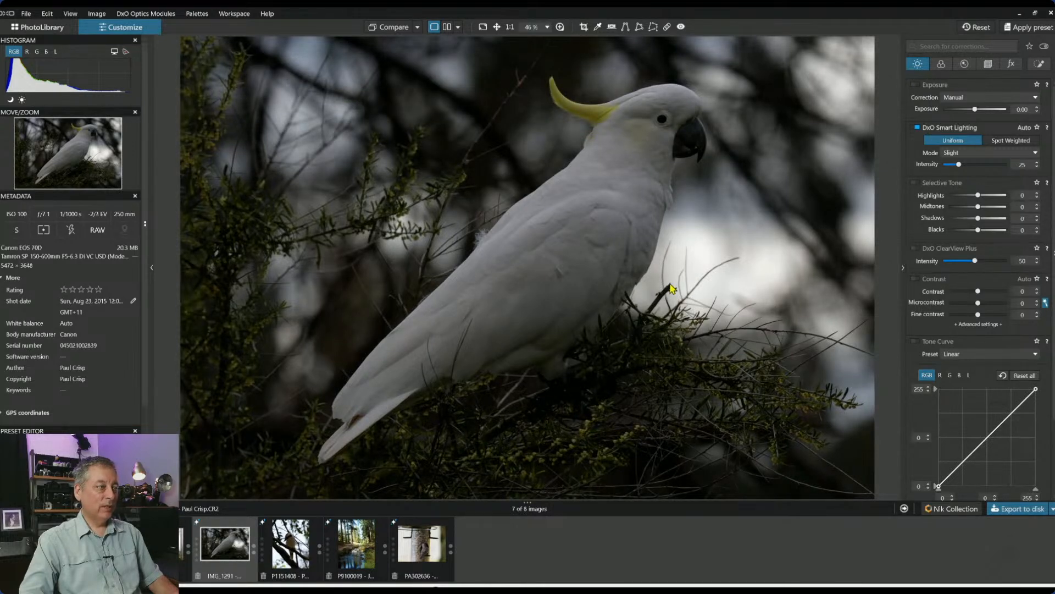
scroll(670, 287, down, 1)
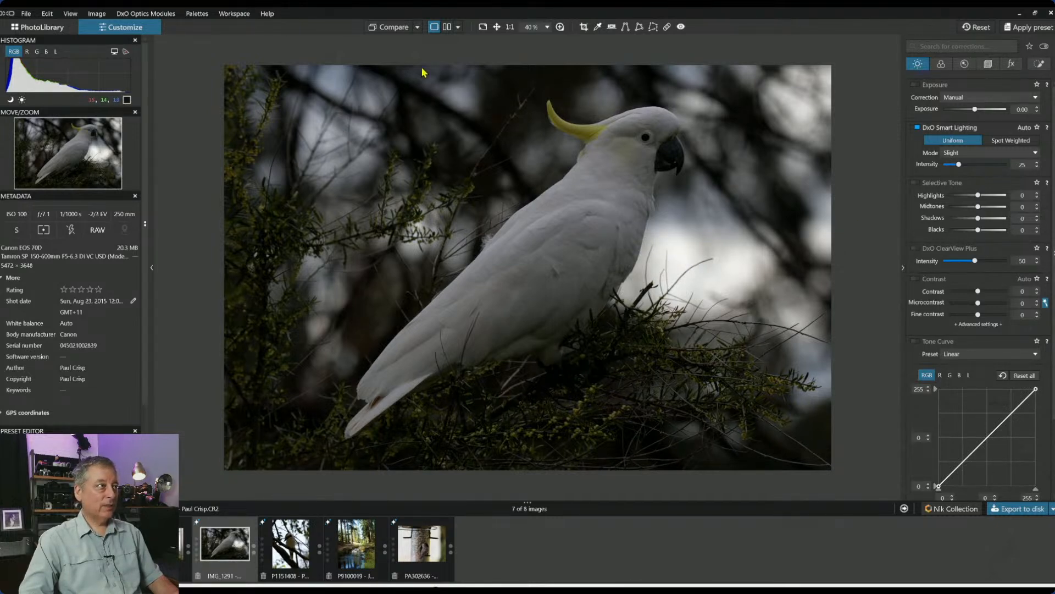
Paint an auto mask over the whole cockatoo and set the mask's exposure to 2.84
click(1039, 63)
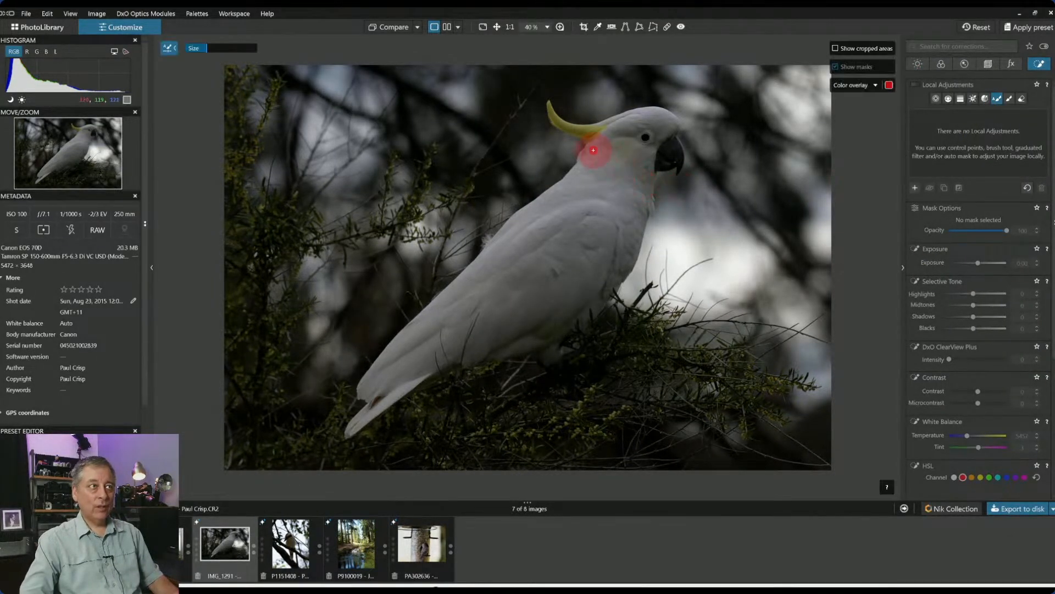
mouse_move(552, 104)
mouse_down()
mouse_move(658, 114)
mouse_move(677, 154)
mouse_move(659, 156)
mouse_move(651, 137)
mouse_move(601, 143)
mouse_move(585, 173)
mouse_move(397, 353)
mouse_move(353, 426)
mouse_move(444, 349)
mouse_move(610, 164)
mouse_move(649, 160)
mouse_move(612, 286)
mouse_move(625, 177)
mouse_move(606, 213)
mouse_move(592, 311)
mouse_move(545, 346)
mouse_move(572, 234)
mouse_move(497, 303)
mouse_up()
mouse_move(457, 353)
mouse_down()
mouse_move(537, 325)
mouse_move(556, 284)
mouse_move(545, 276)
mouse_move(509, 314)
mouse_up()
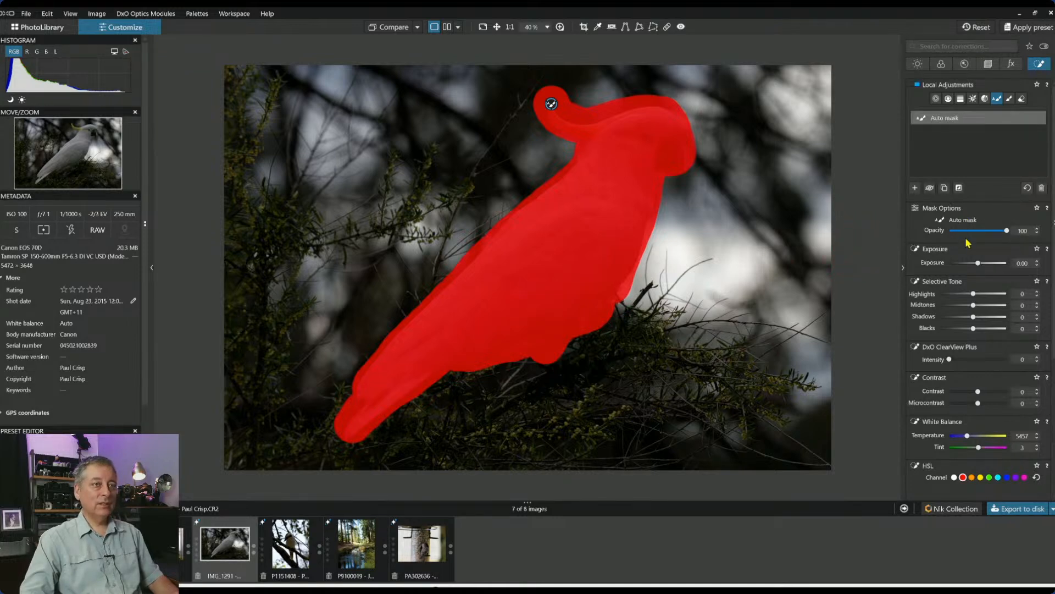
drag(979, 268, 993, 266)
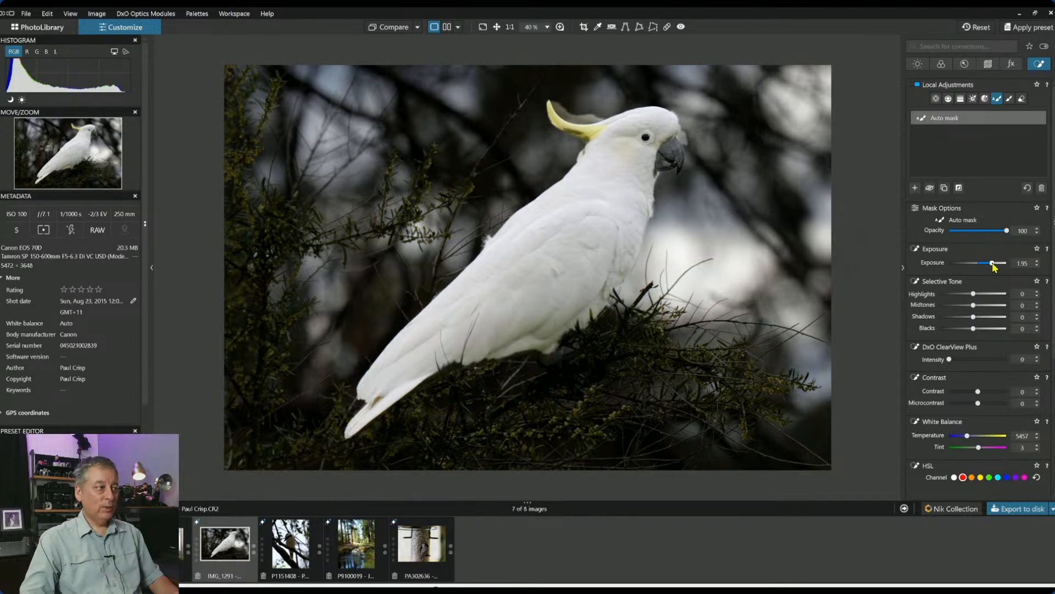
drag(992, 263, 999, 264)
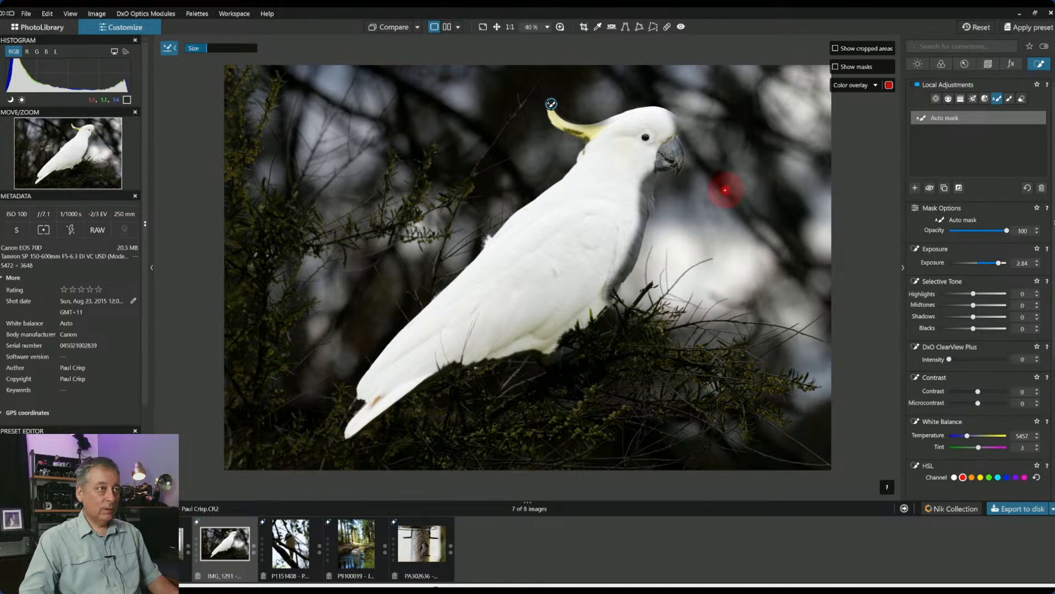
Undo the last mask stroke and erase the auto mask's spill from the background around the cockatoo's beak and chest
key(ctrl+z)
key(alt)
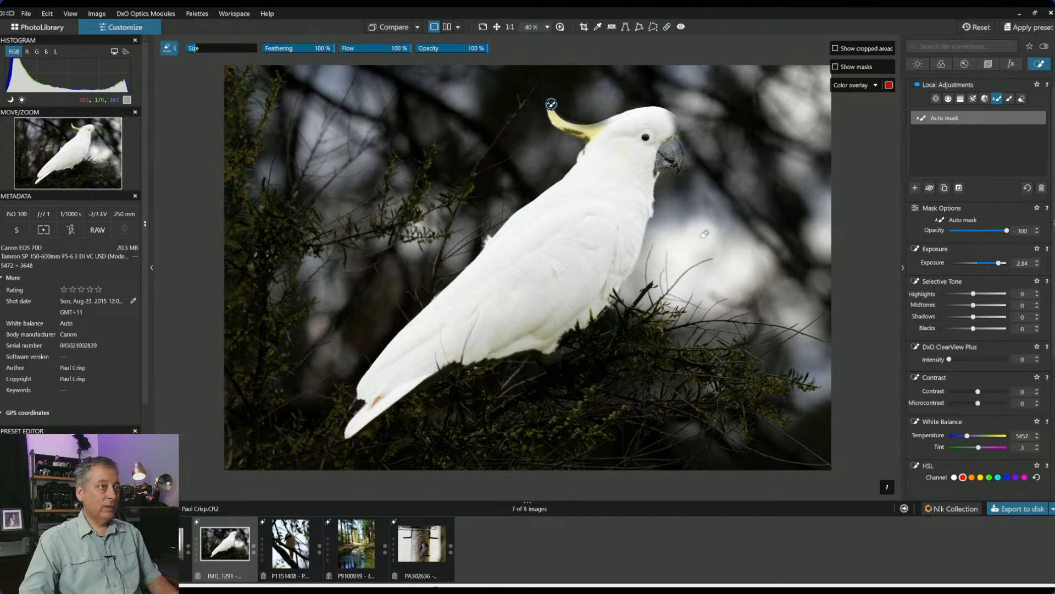
scroll(705, 234, up, 3)
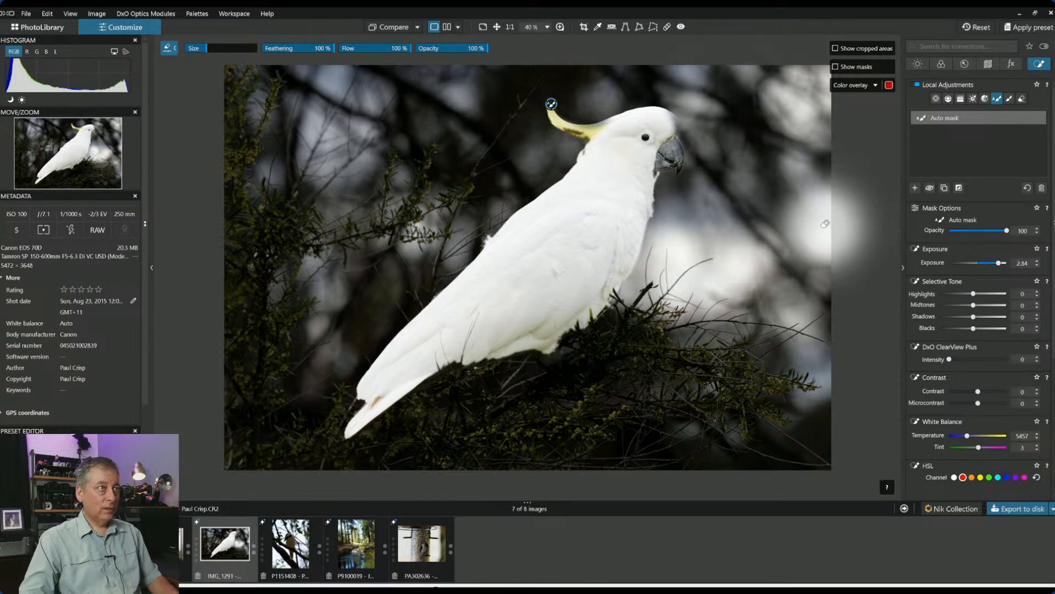
key(alt)
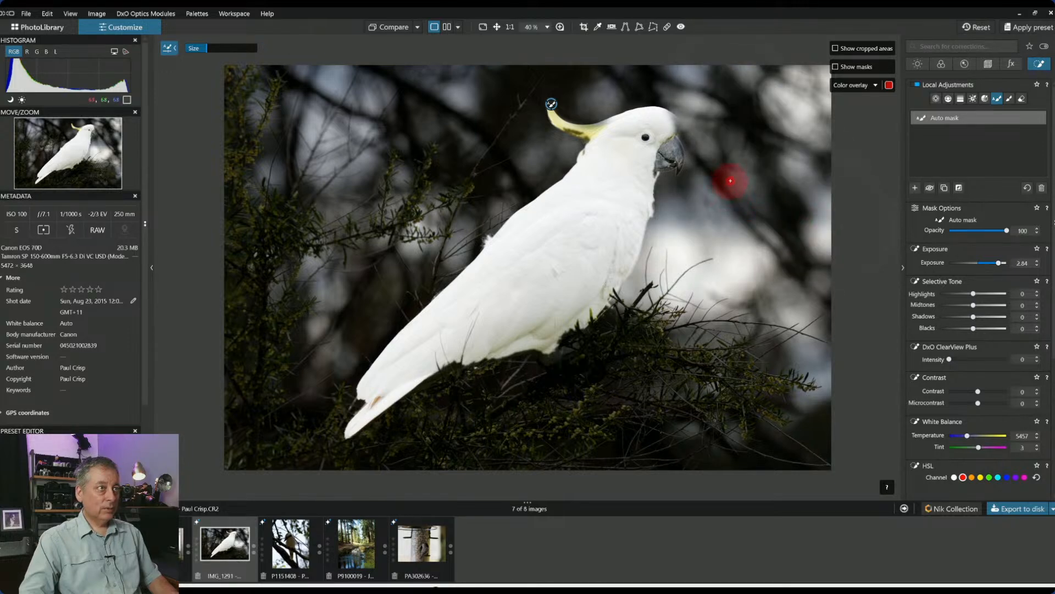
key(alt)
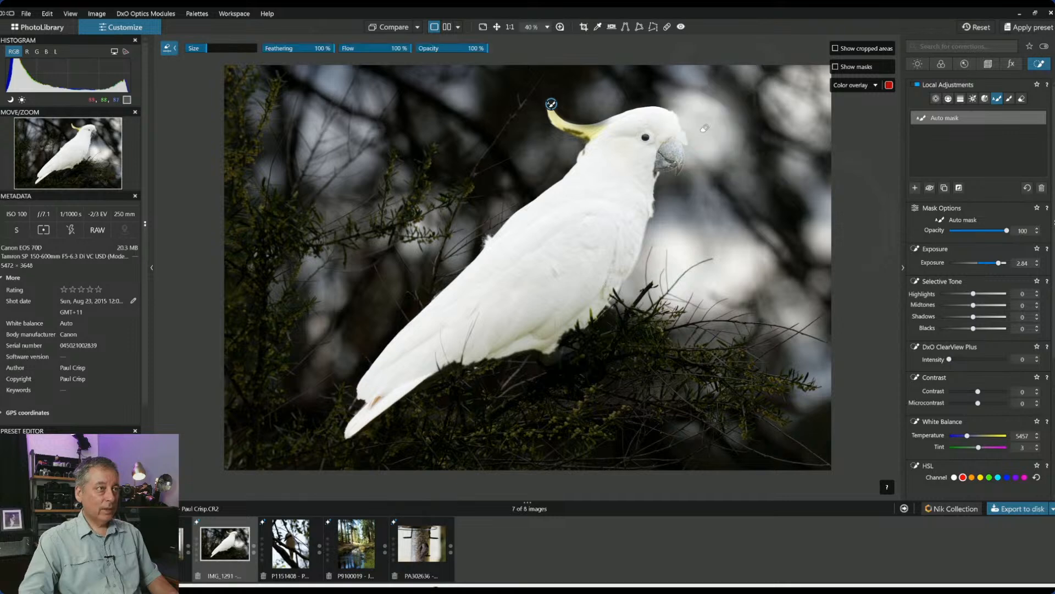
mouse_move(724, 100)
mouse_down()
mouse_move(726, 190)
mouse_move(673, 289)
mouse_up()
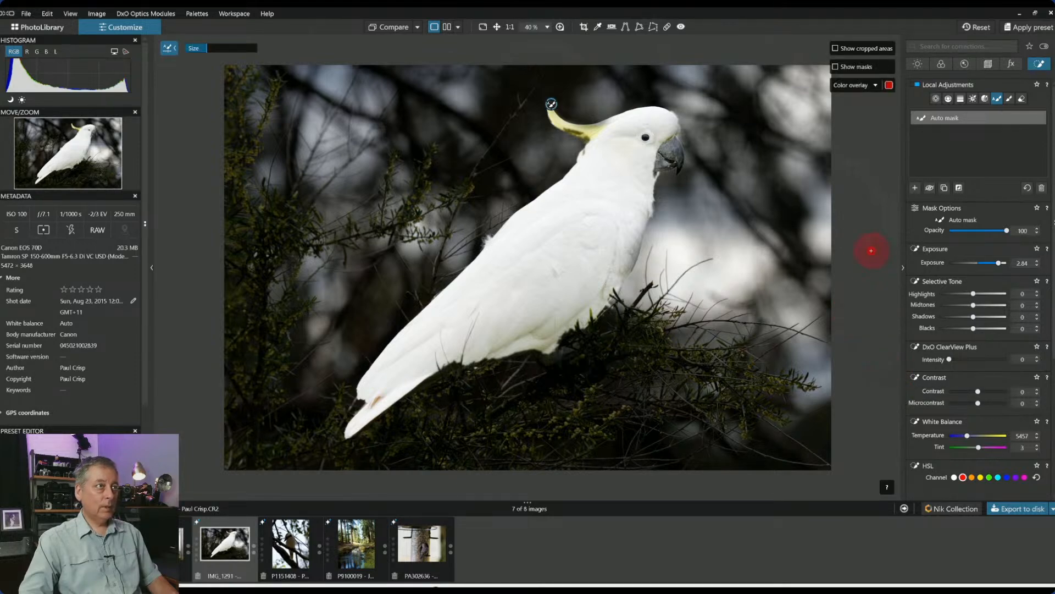
click(858, 230)
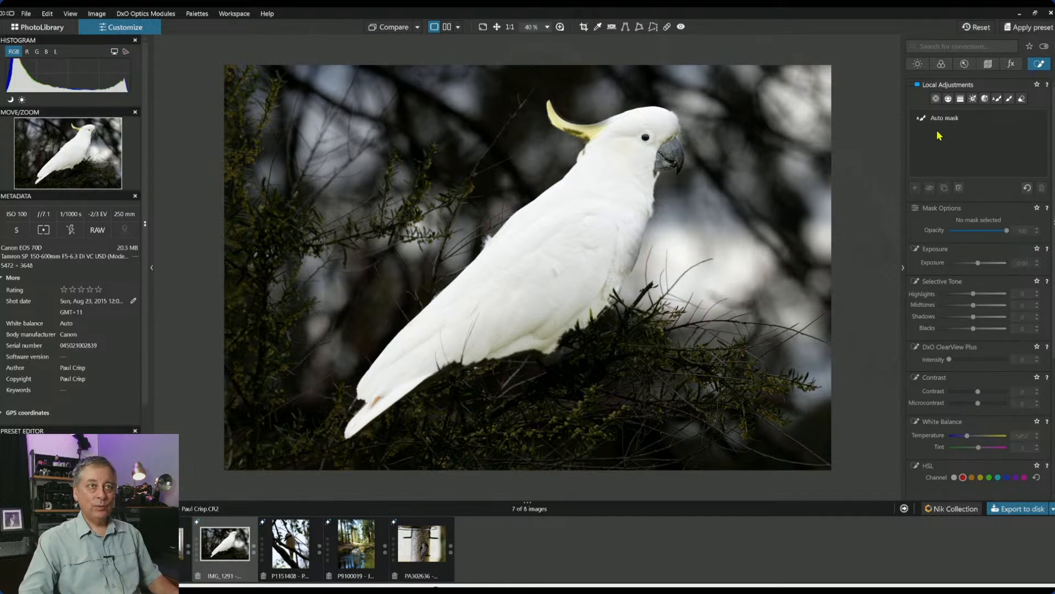
Set the cockatoo photo's overall exposure to -1.06
click(918, 64)
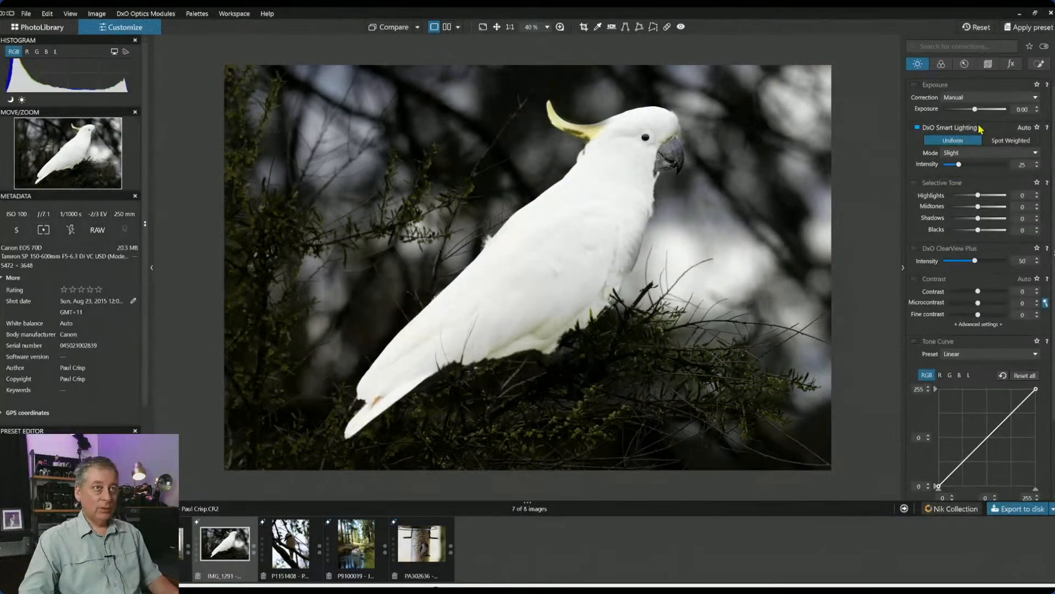
drag(975, 110, 968, 111)
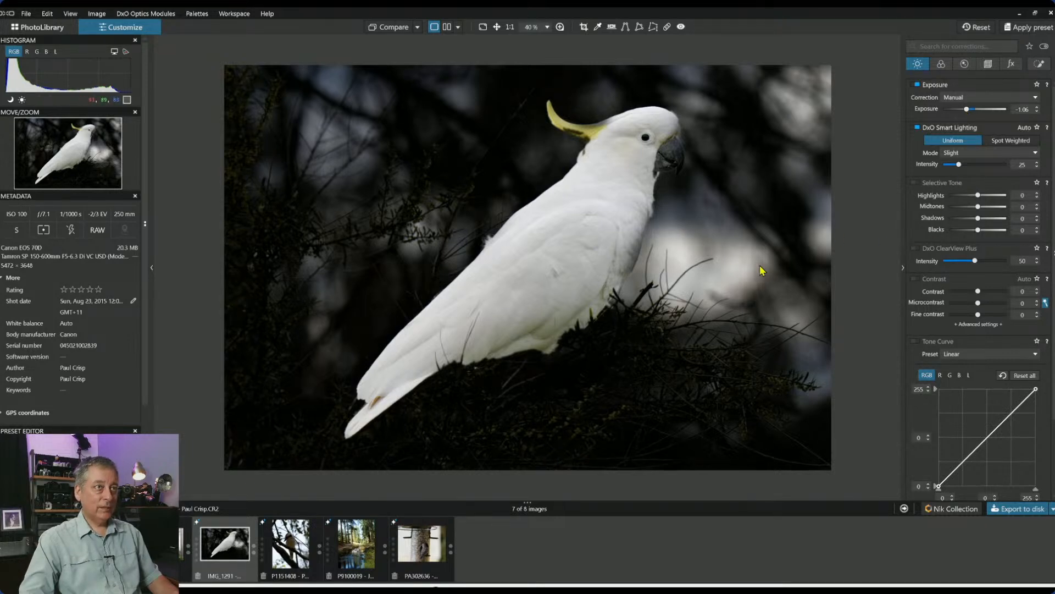
Reselect the cockatoo's auto mask and brush over the bird's neck, chest and head to fill in its coverage
click(1039, 64)
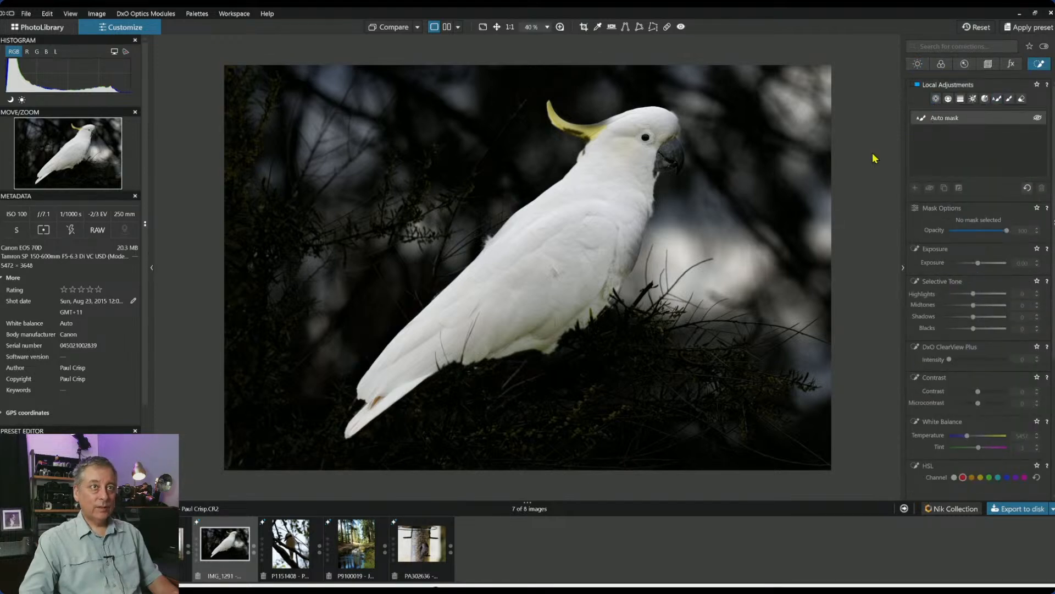
click(935, 117)
drag(630, 227, 614, 269)
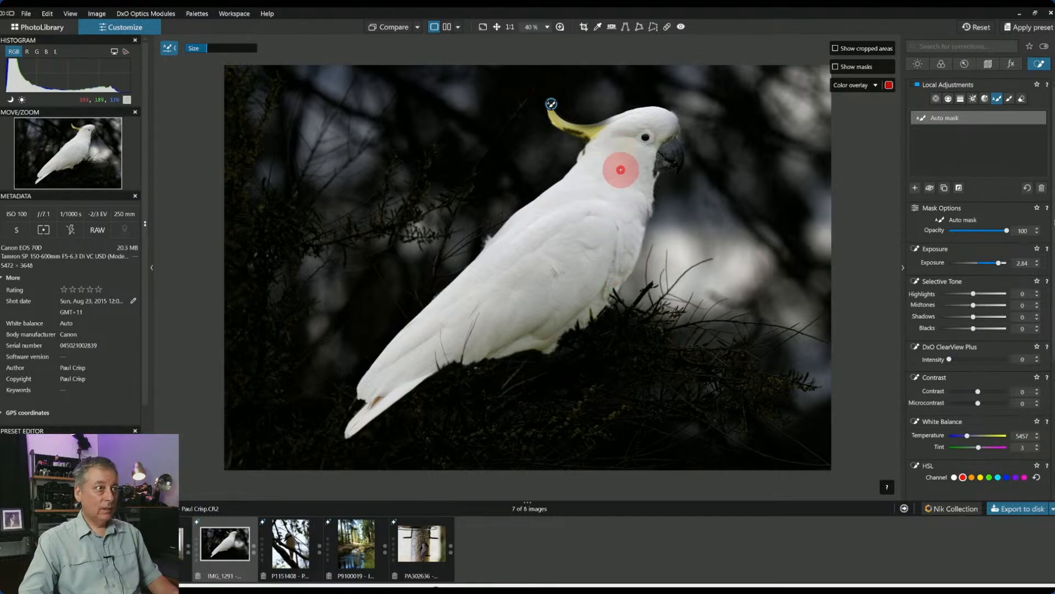
click(631, 212)
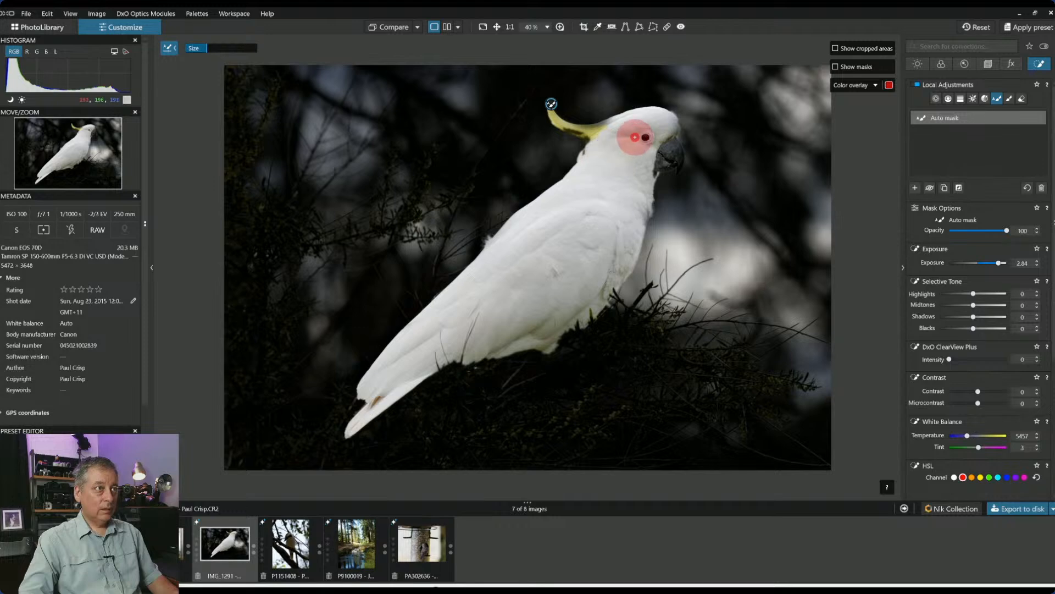
click(601, 138)
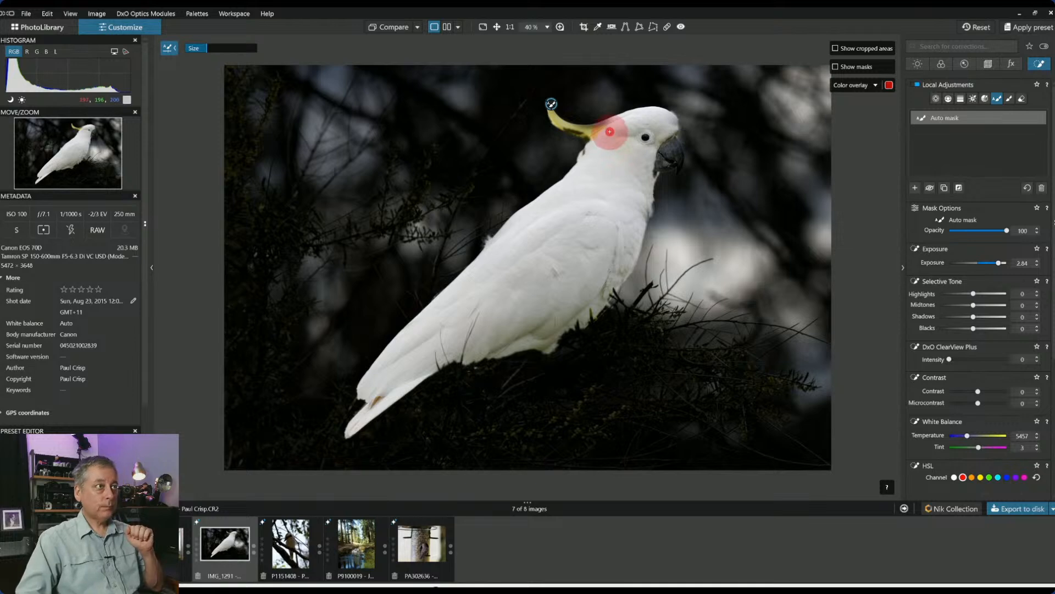
click(605, 134)
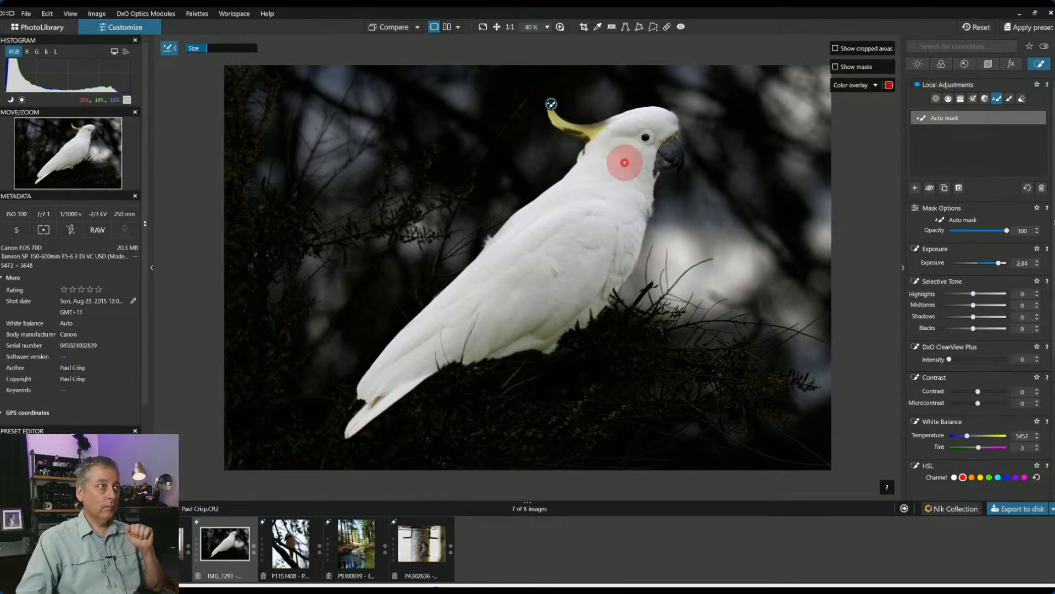
Extend the auto mask over the cockatoo's yellow crest, crown and forehead with a smaller brush
key(alt)
scroll(611, 146, down, 1)
scroll(612, 148, up, 1)
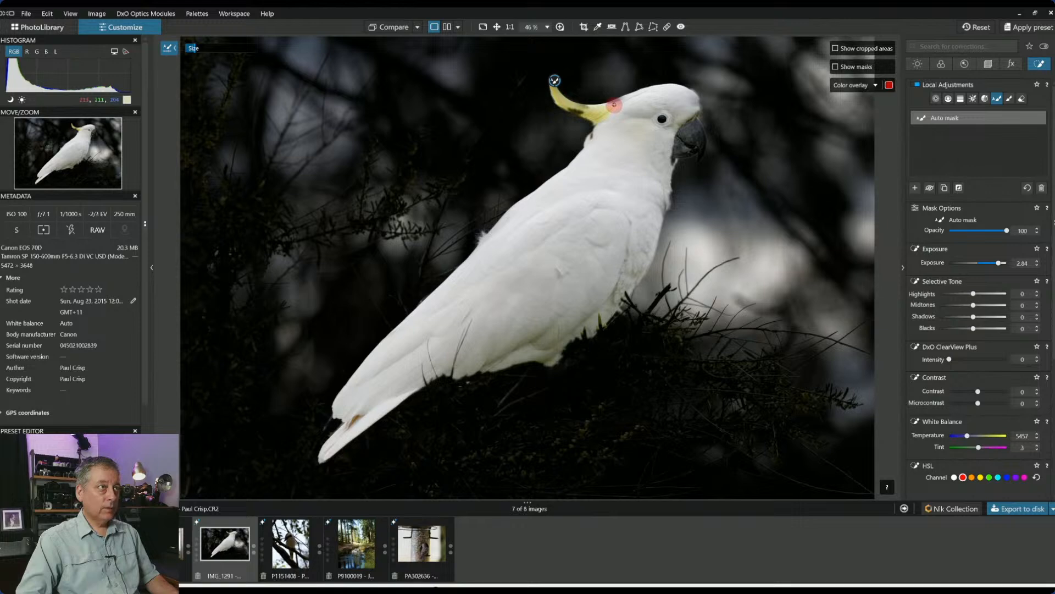
mouse_move(609, 105)
mouse_down()
mouse_move(574, 109)
mouse_move(597, 122)
mouse_move(594, 137)
mouse_move(607, 118)
mouse_move(583, 110)
mouse_up()
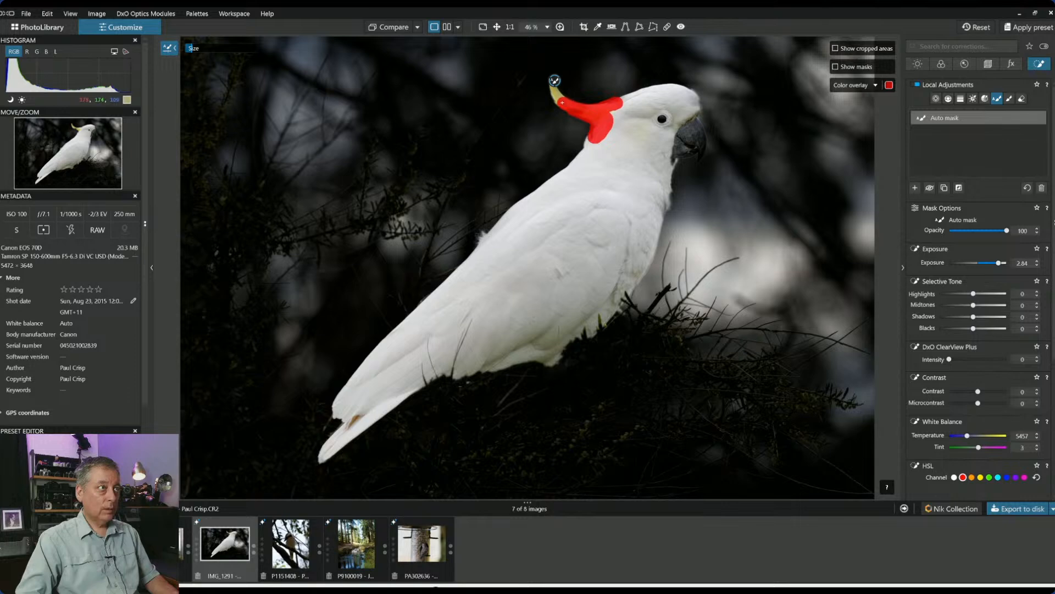
drag(556, 88, 555, 88)
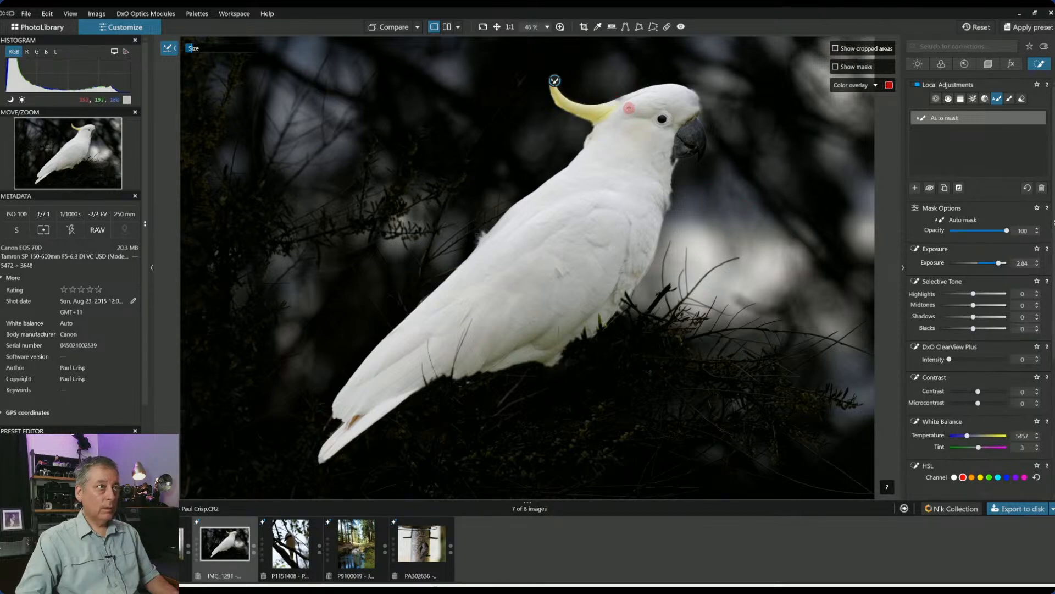
drag(624, 105, 627, 105)
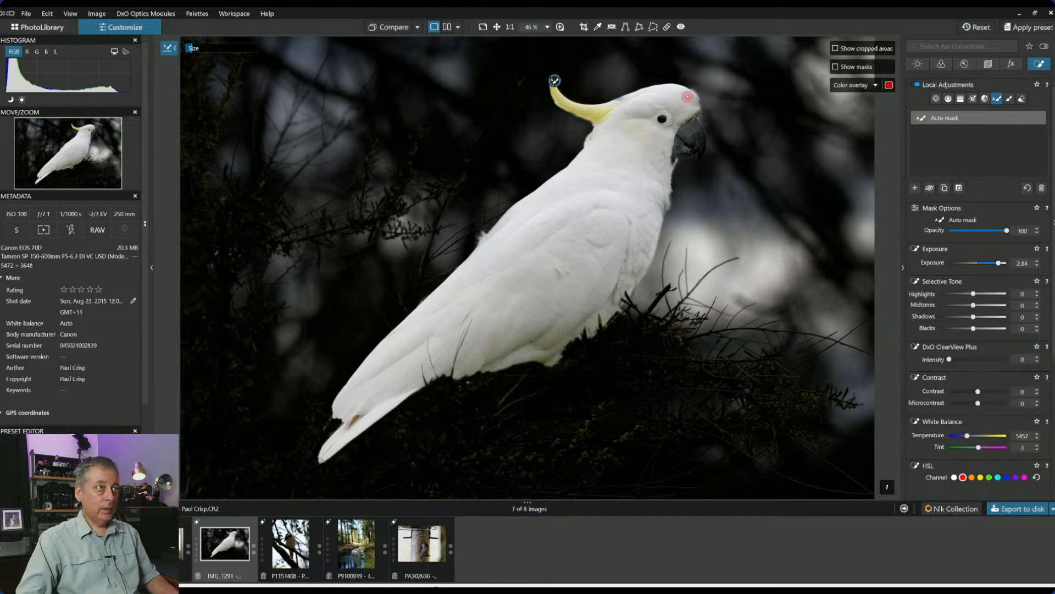
drag(691, 99, 692, 101)
scroll(631, 311, down, 2)
click(636, 309)
scroll(636, 310, down, 1)
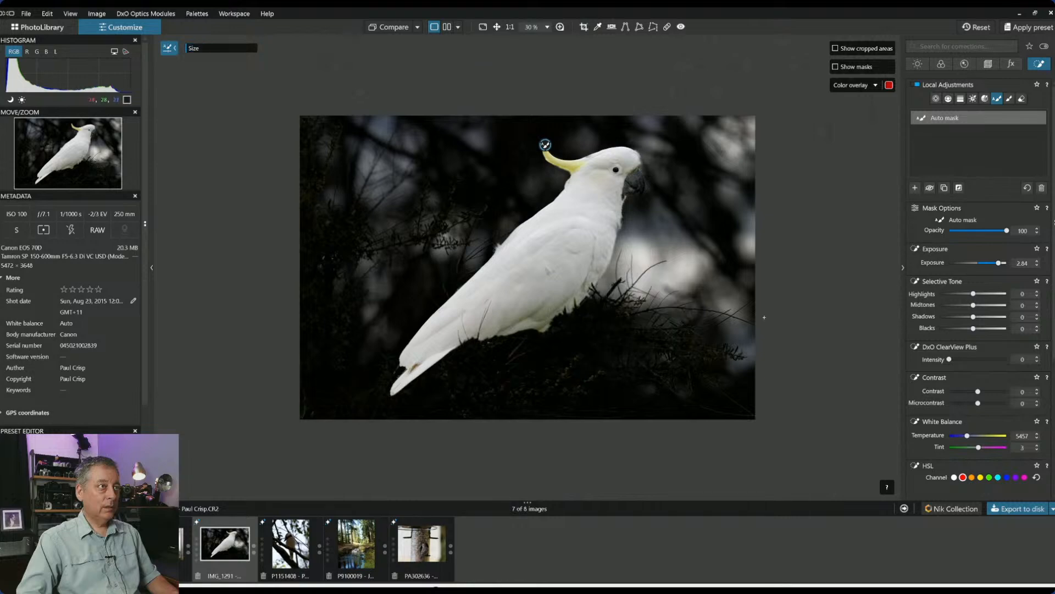
key(Escape)
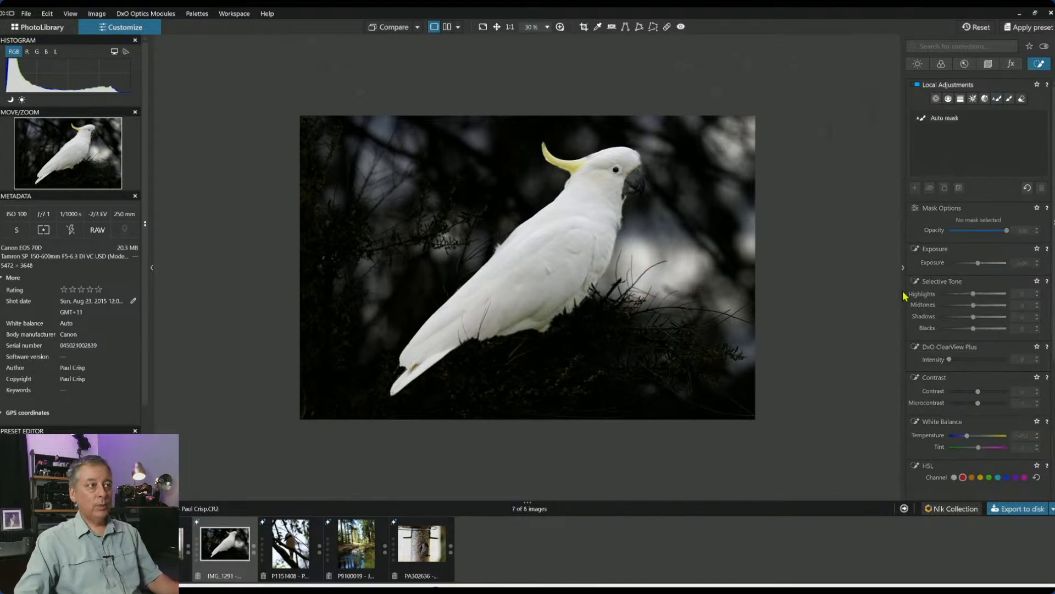
Set the cockatoo photo's overall exposure to -0.61 and the auto mask's exposure to 1.91
click(924, 68)
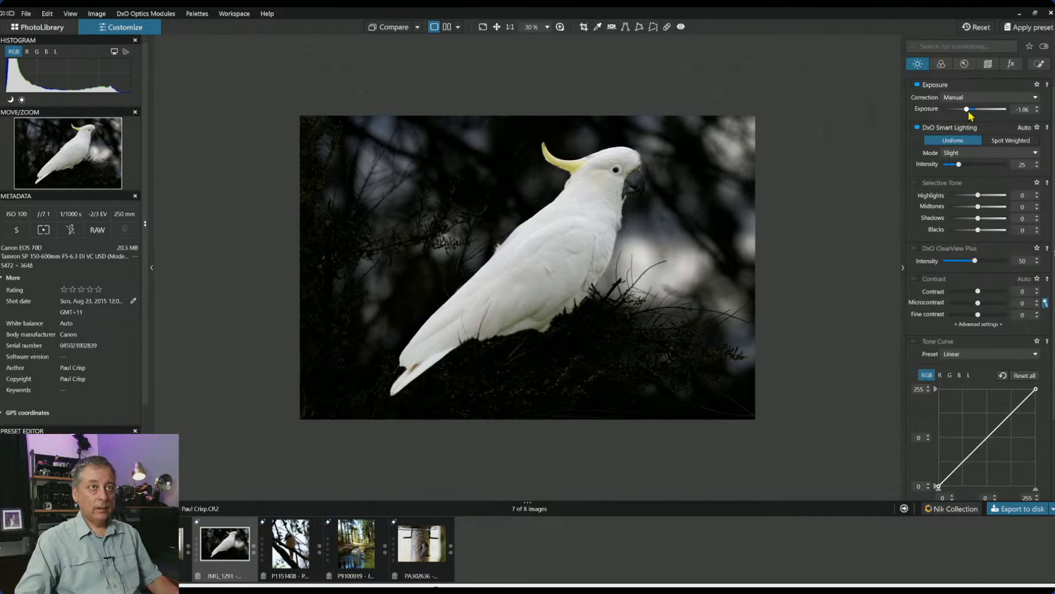
drag(971, 114, 972, 114)
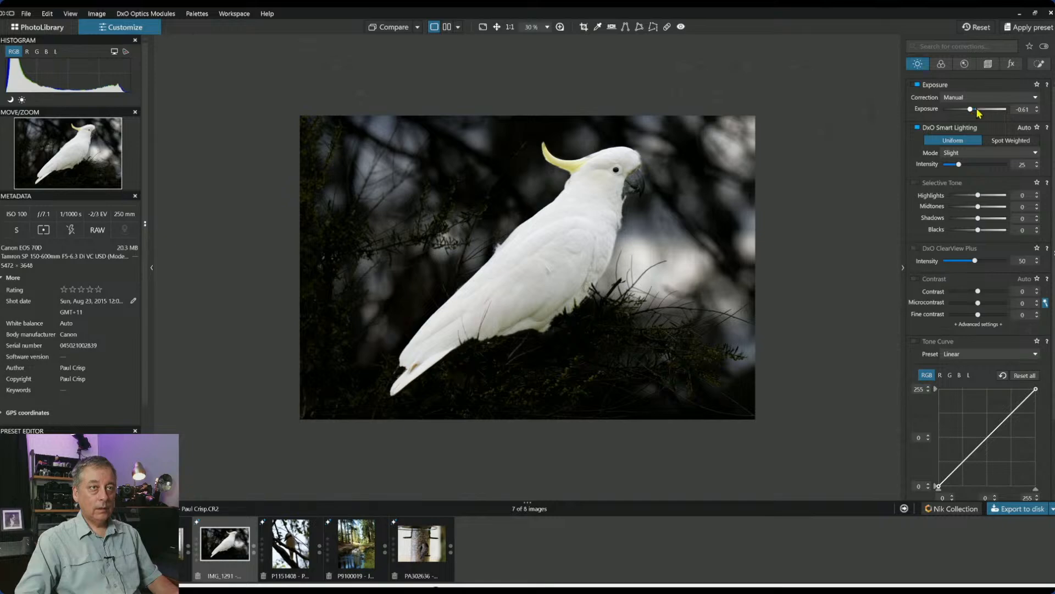
click(1036, 64)
click(946, 116)
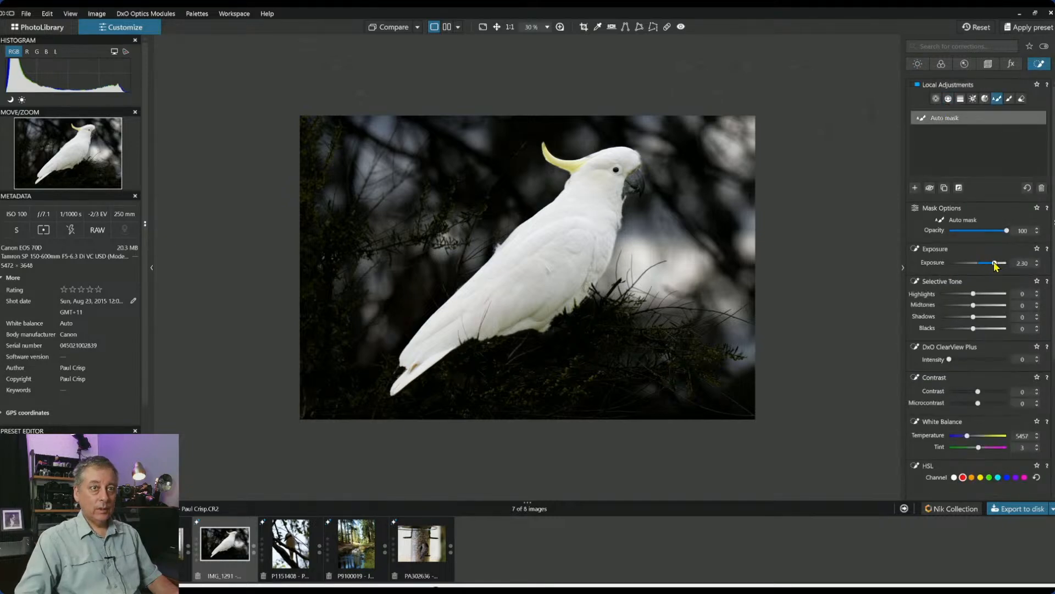
drag(1000, 265, 995, 266)
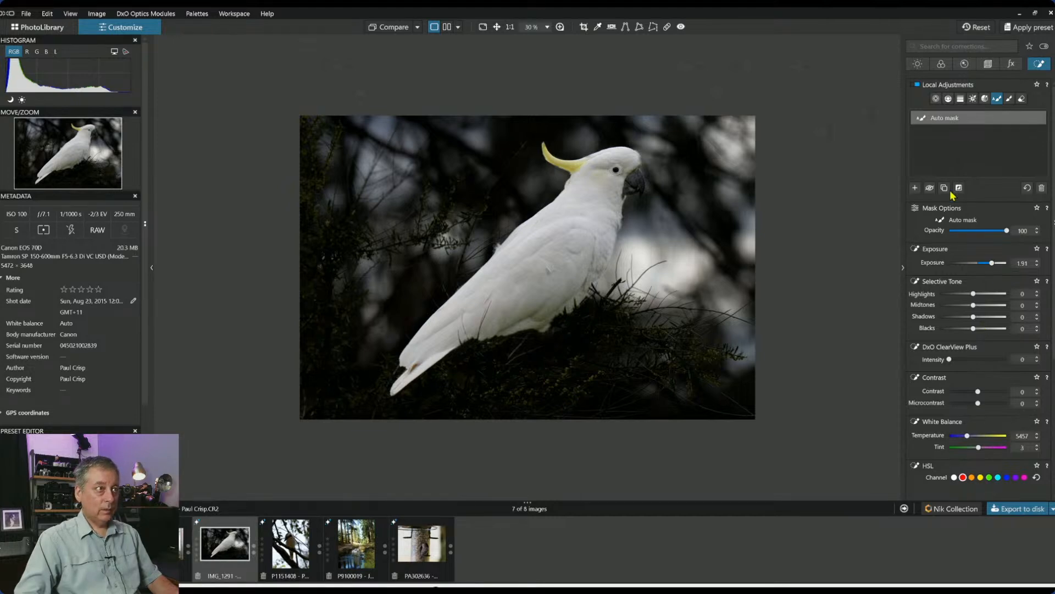
Set the photo's RAW white balance temperature to 5557 in the Manual or custom setting
click(941, 64)
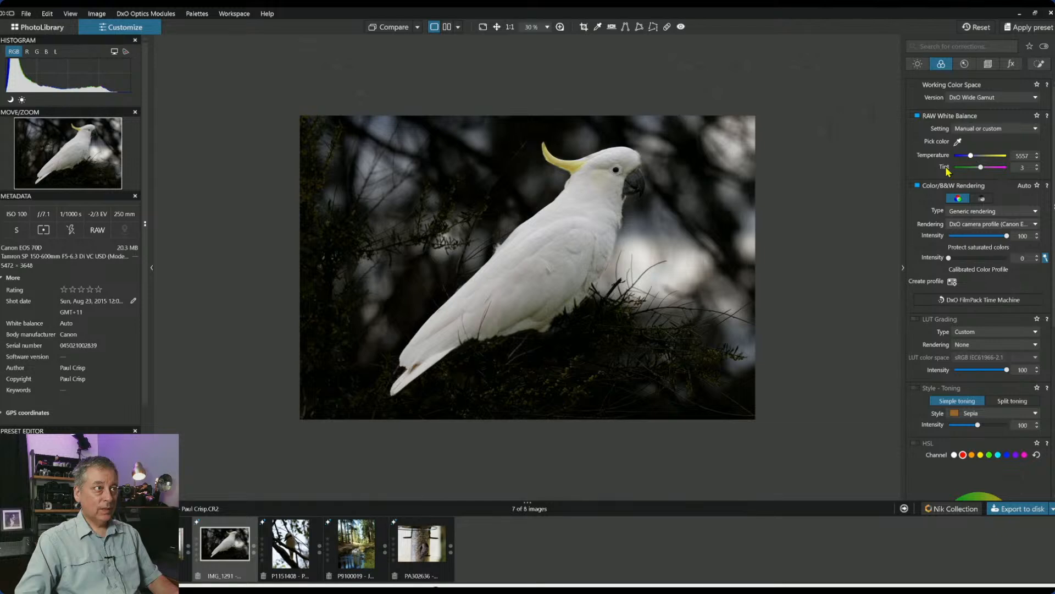
click(1039, 63)
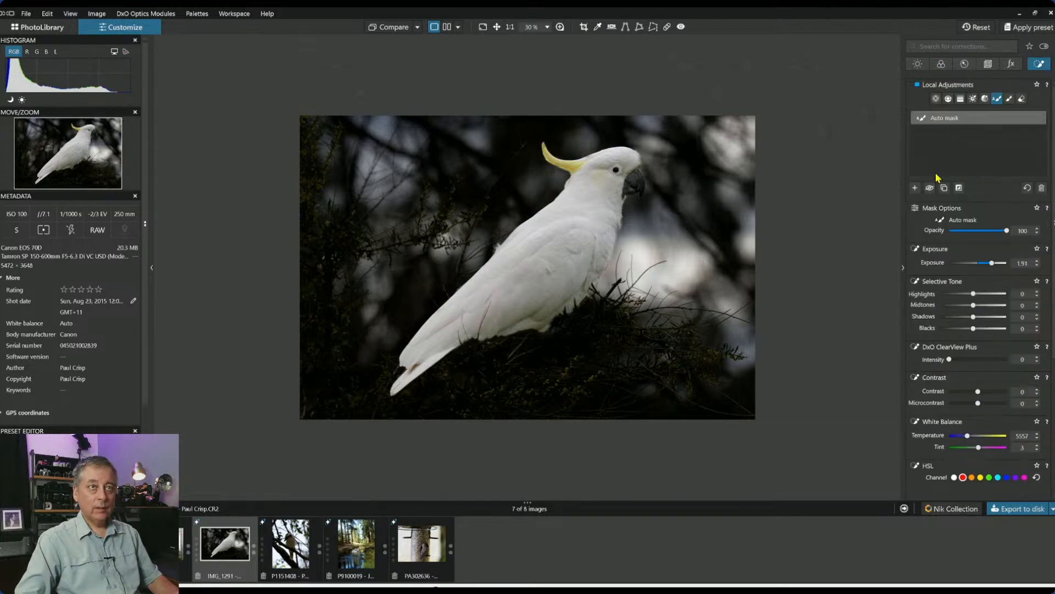
Add a small control point on the cockatoo's beak with Shadows 42 and ClearView Plus intensity 29
click(915, 188)
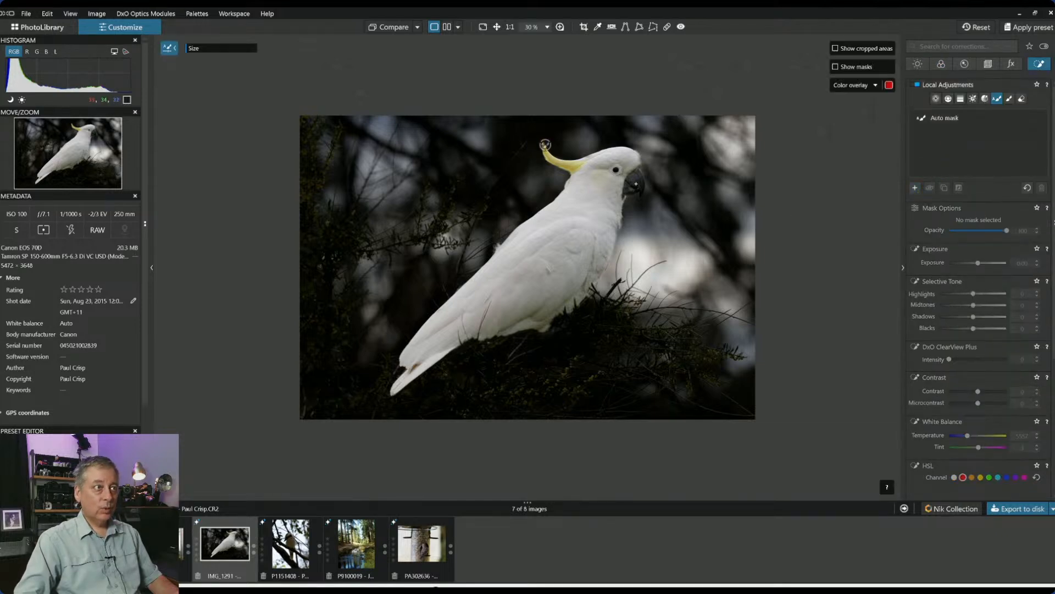
key(Delete)
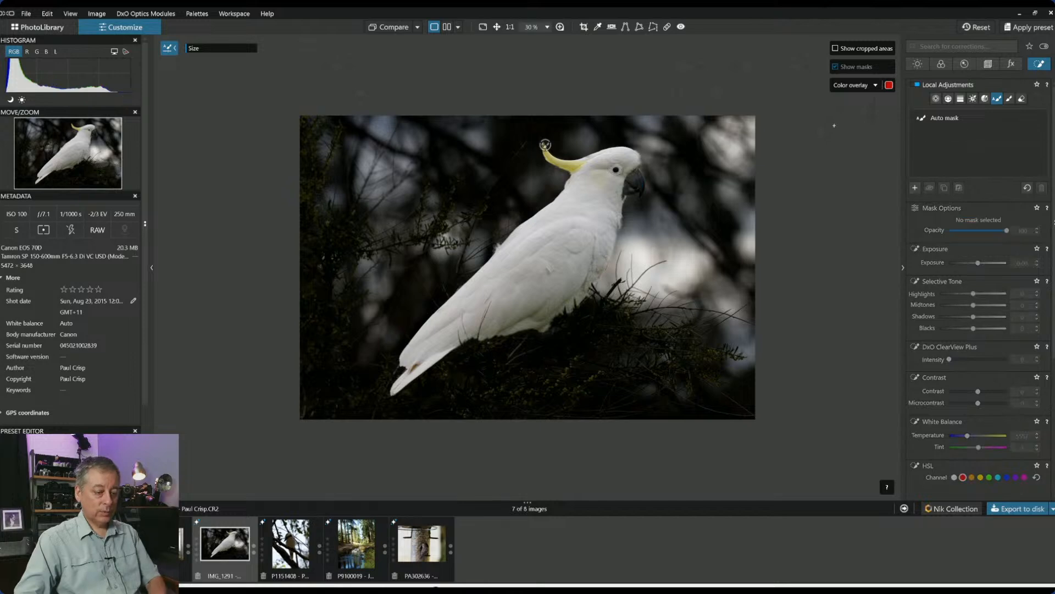
click(935, 99)
click(635, 184)
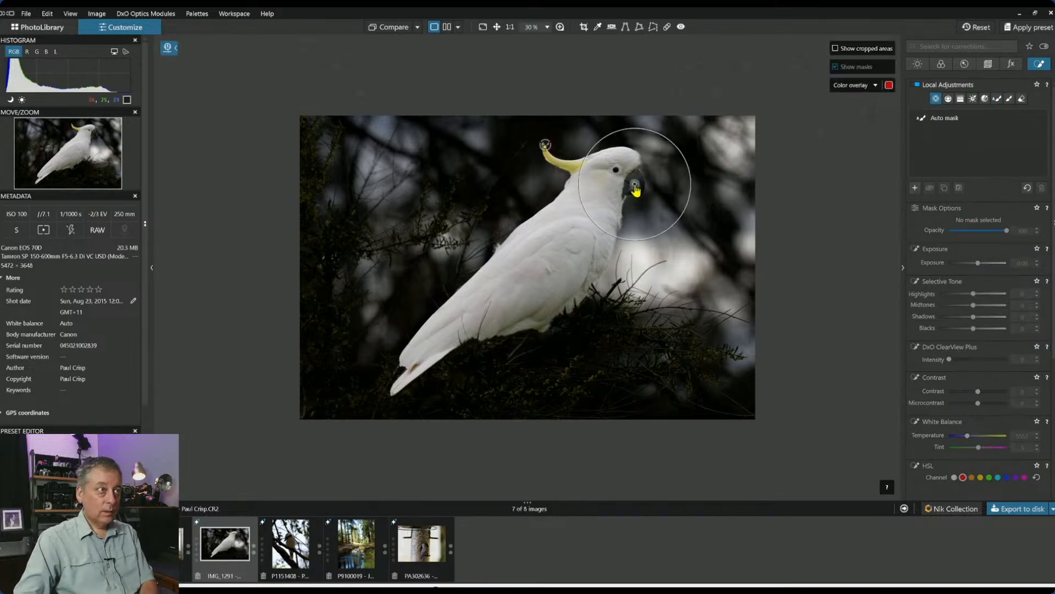
drag(677, 149, 651, 168)
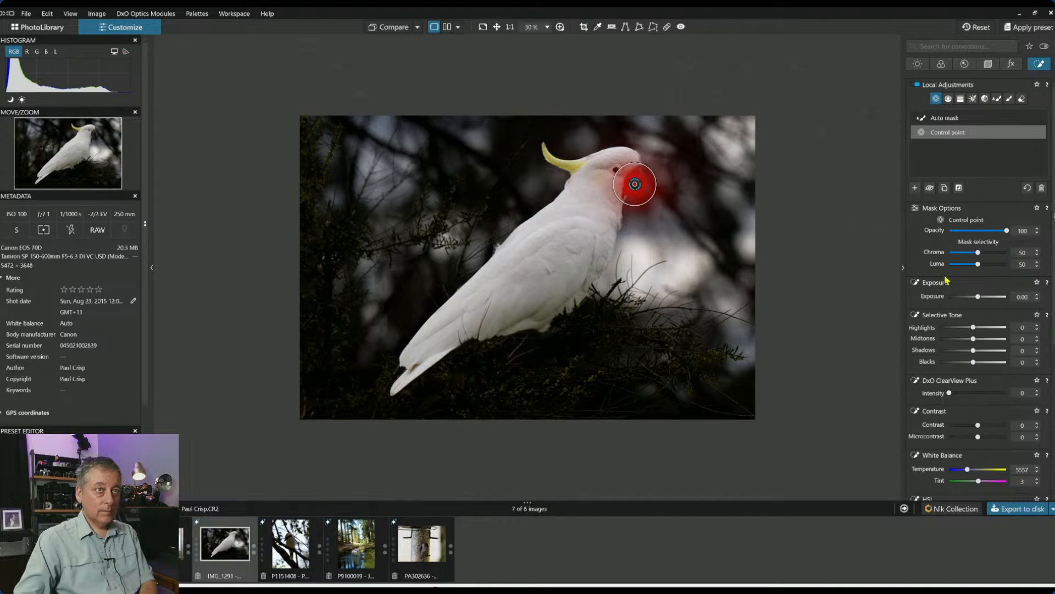
click(985, 350)
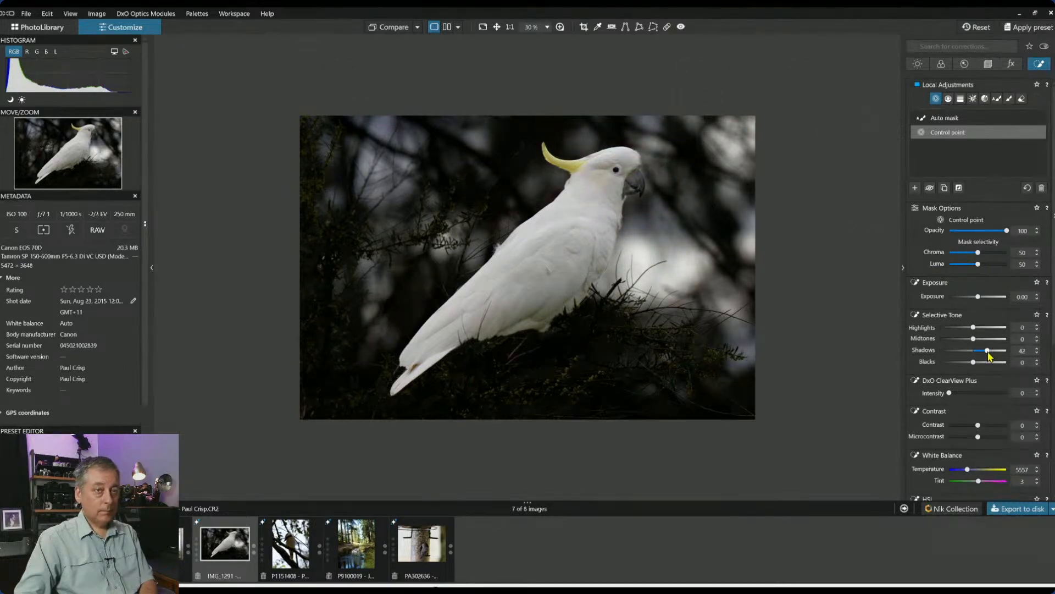
click(965, 394)
Add a small control point on the cockatoo's eye with Highlights 26, Midtones 13, Shadows 77, ClearView Plus 51 and Microcontrast 81
scroll(644, 188, up, 3)
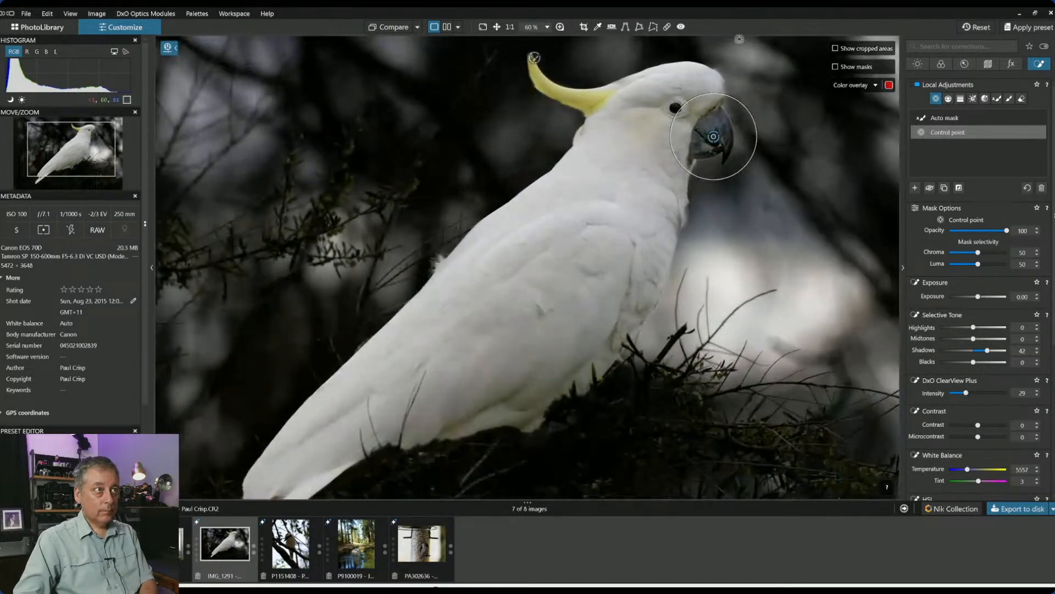
click(915, 187)
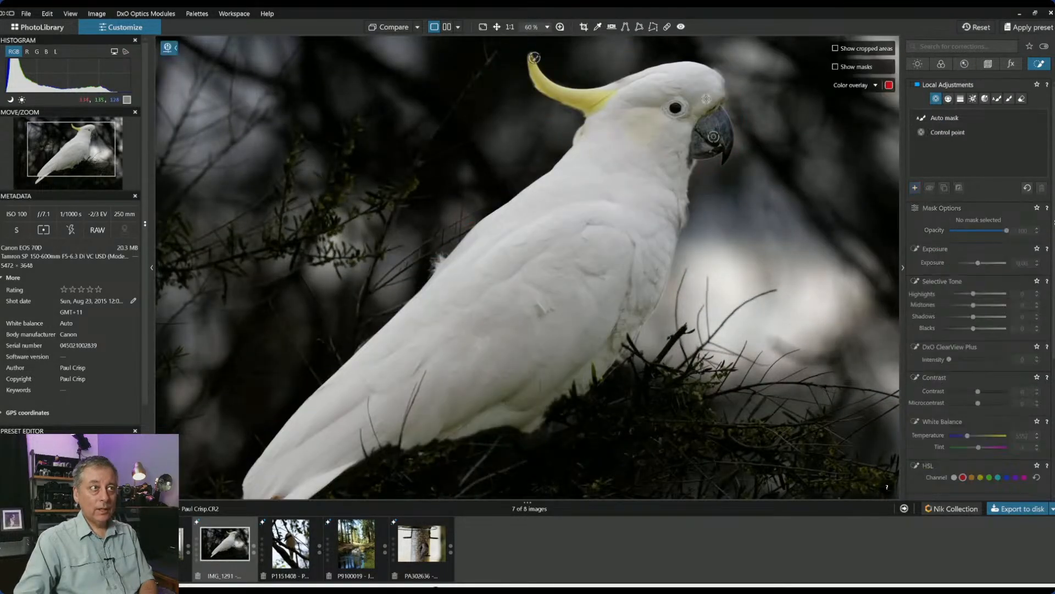
click(675, 108)
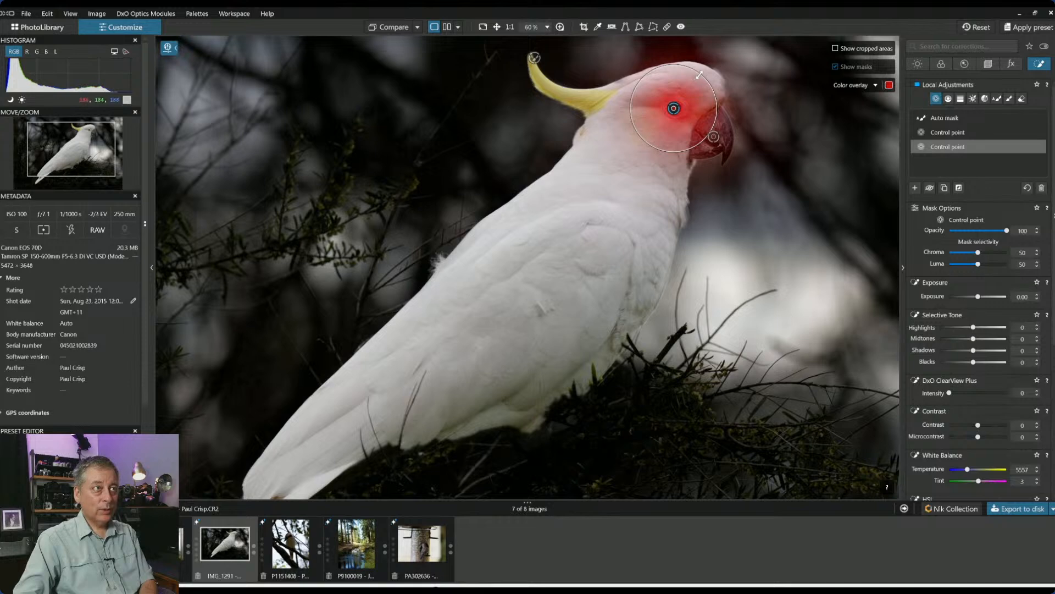
drag(973, 350, 997, 352)
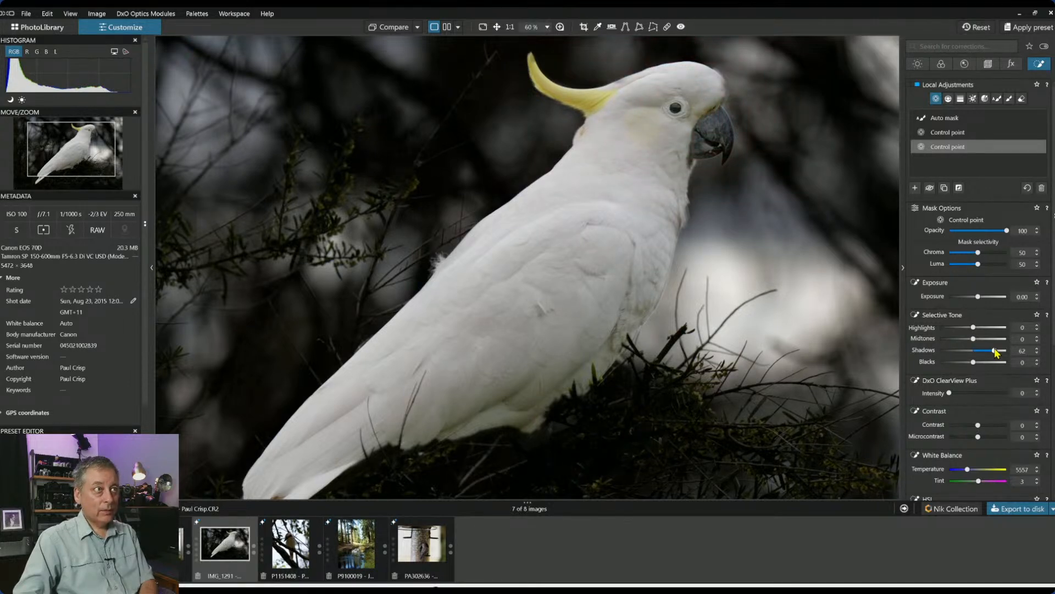
drag(1004, 328, 982, 328)
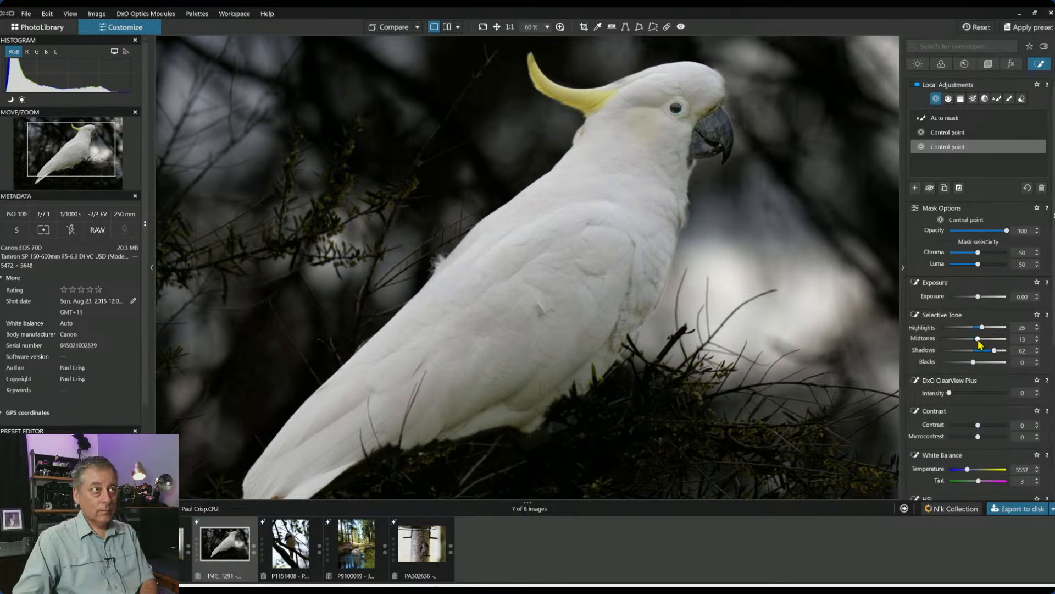
click(979, 393)
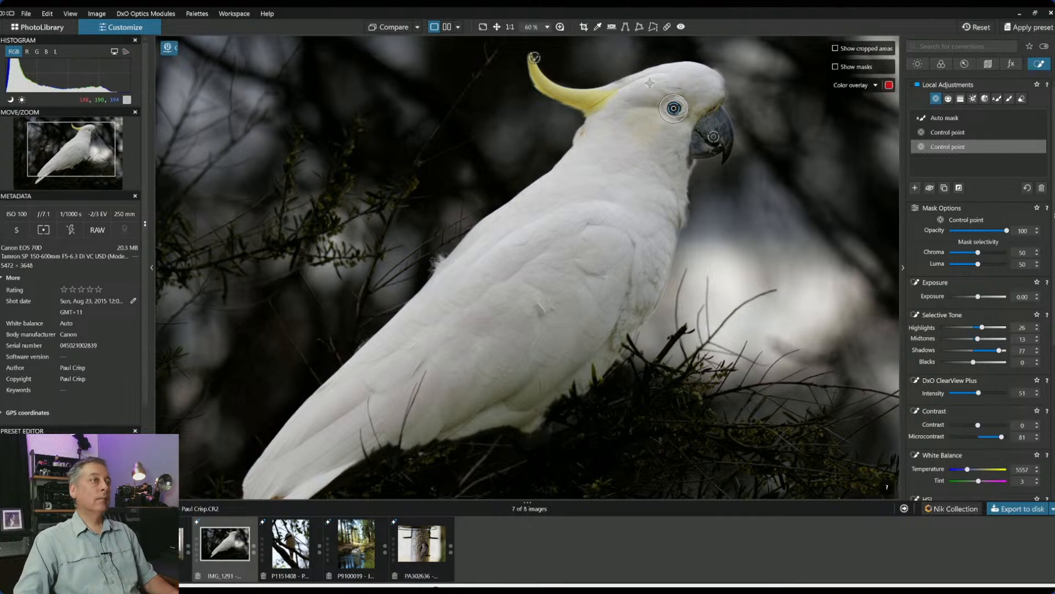
Reselect the auto mask and touch up its edges at the cockatoo's throat, forehead and base of the crest
scroll(680, 90, up, 2)
scroll(680, 90, up, 2)
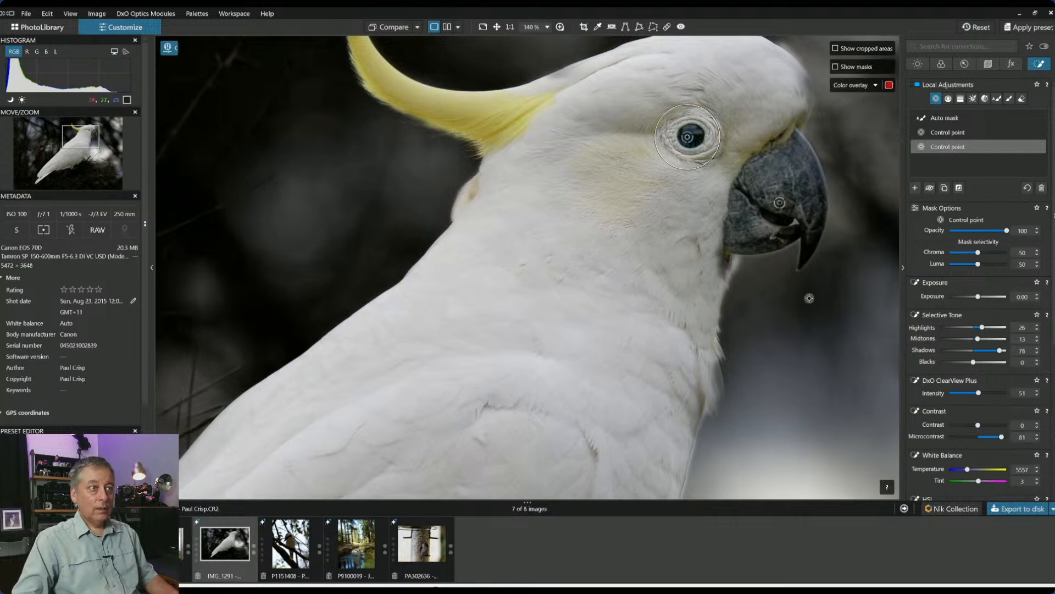
scroll(808, 298, down, 1)
click(426, 57)
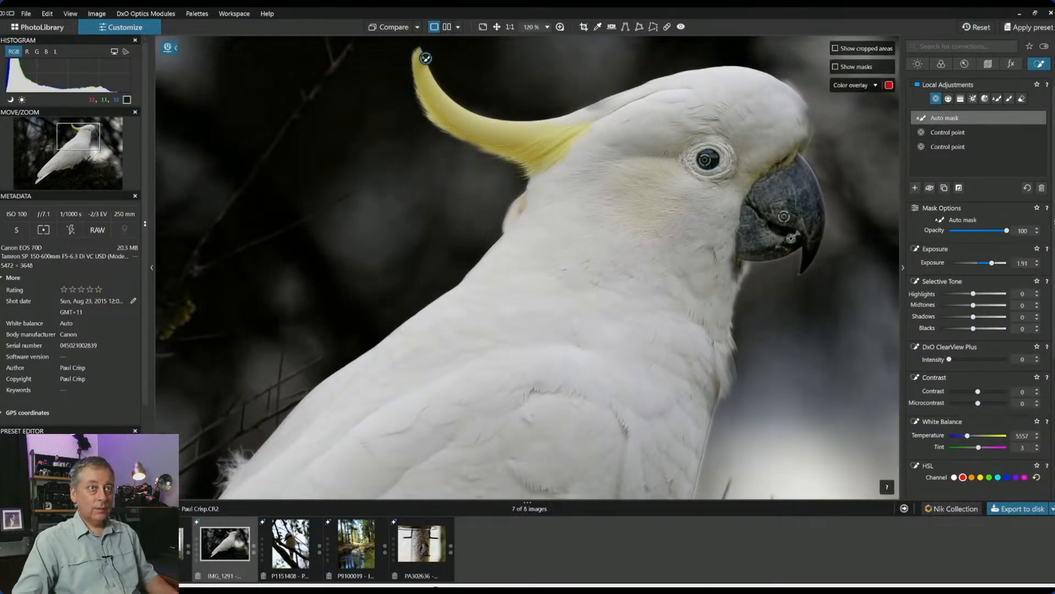
click(996, 100)
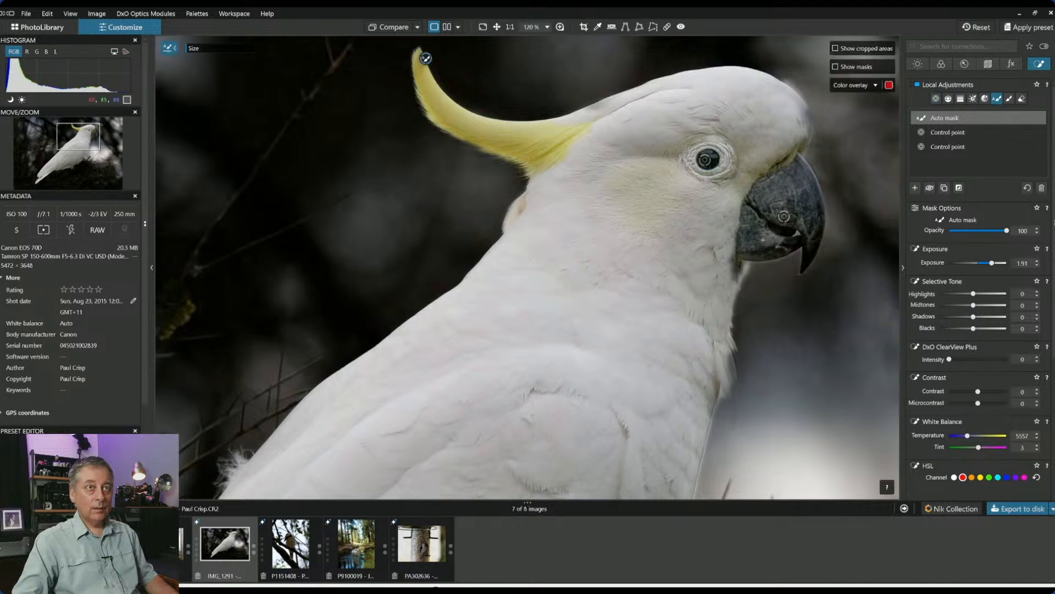
mouse_move(736, 266)
mouse_down()
mouse_move(731, 275)
mouse_move(732, 254)
mouse_move(731, 270)
mouse_up()
drag(800, 116, 793, 112)
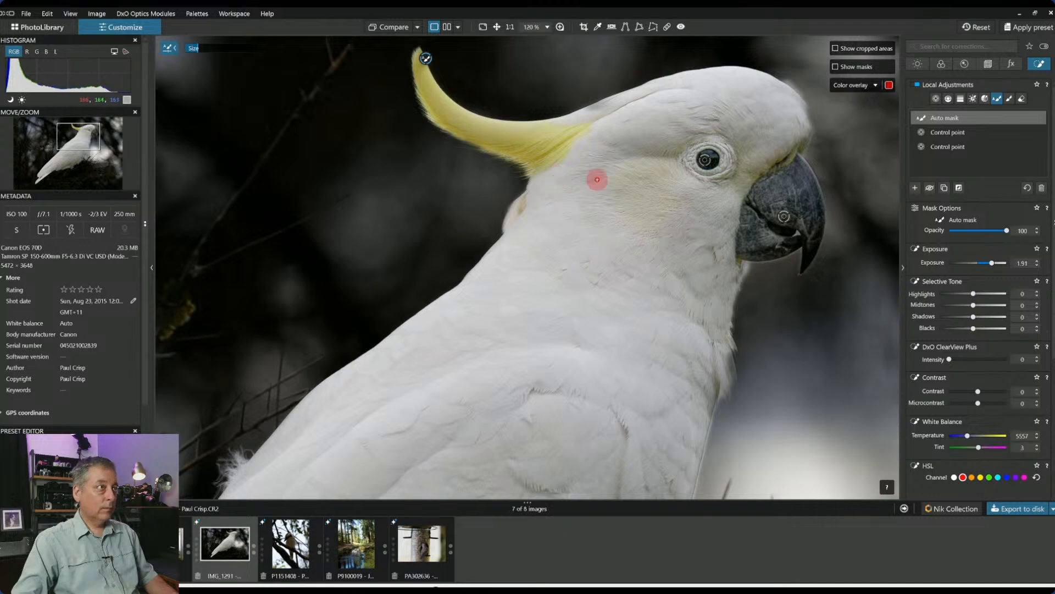
drag(593, 116, 604, 112)
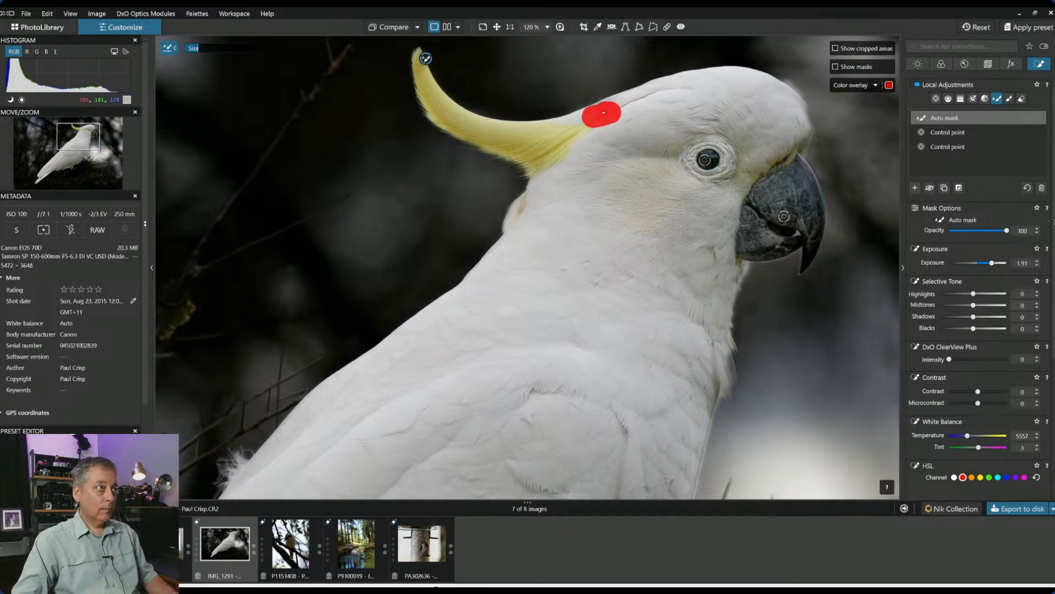
scroll(675, 262, down, 3)
scroll(669, 268, up, 3)
key(alt)
scroll(674, 266, down, 4)
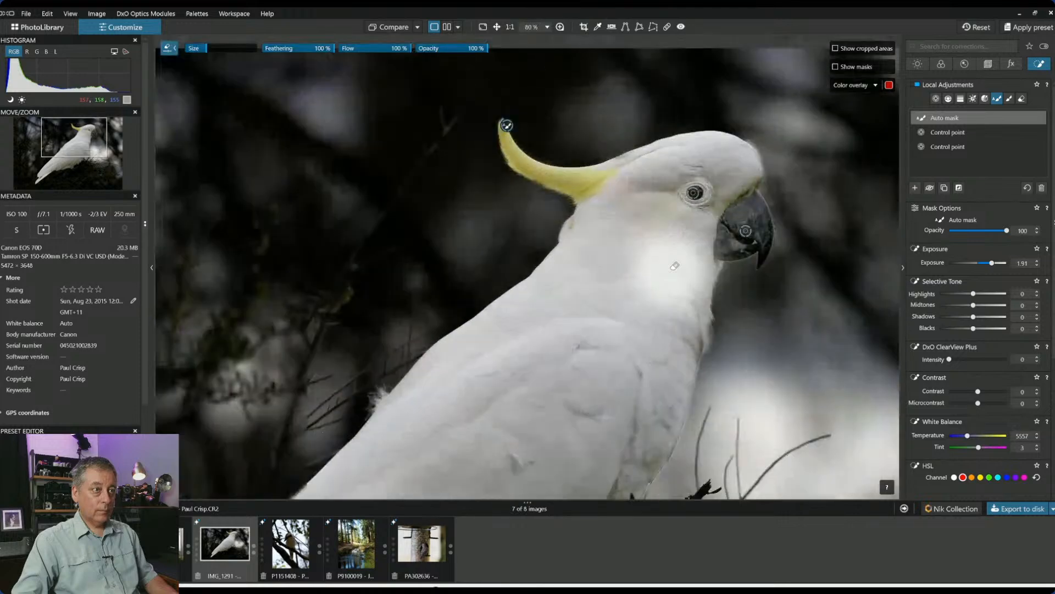
scroll(675, 266, down, 2)
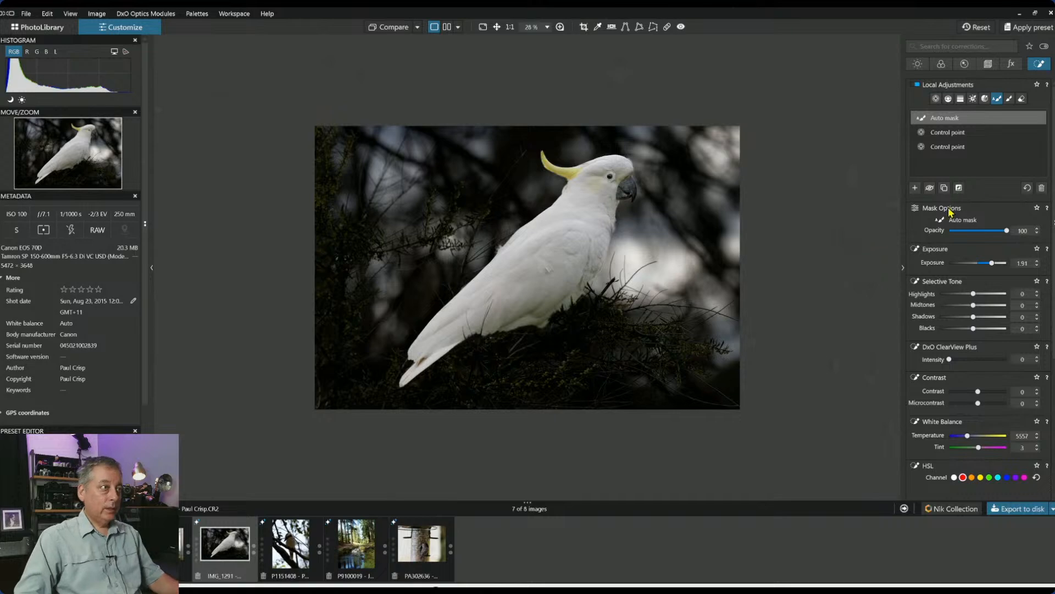
Start a new control point mask, separate from the auto mask, with small points across the dark foliage below the cockatoo's body and tail
click(929, 165)
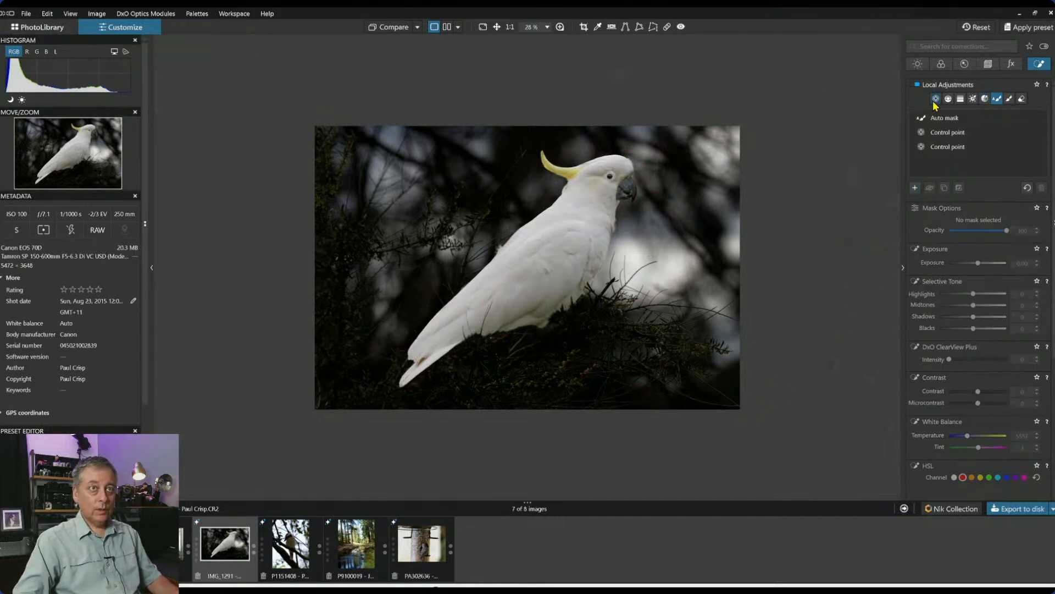
click(936, 99)
scroll(561, 381, up, 2)
click(577, 403)
drag(584, 409, 595, 424)
click(572, 432)
click(534, 431)
click(493, 431)
click(423, 434)
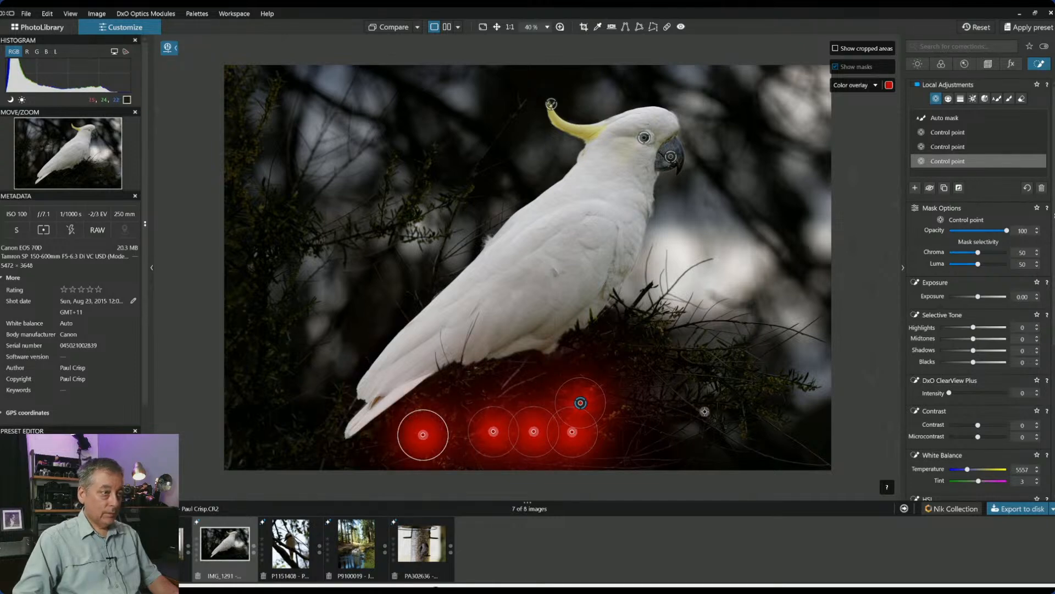
Extend the foliage mask with small control points along the branches below and beyond the cockatoo's breast, out to the far twig tips
click(613, 411)
click(658, 330)
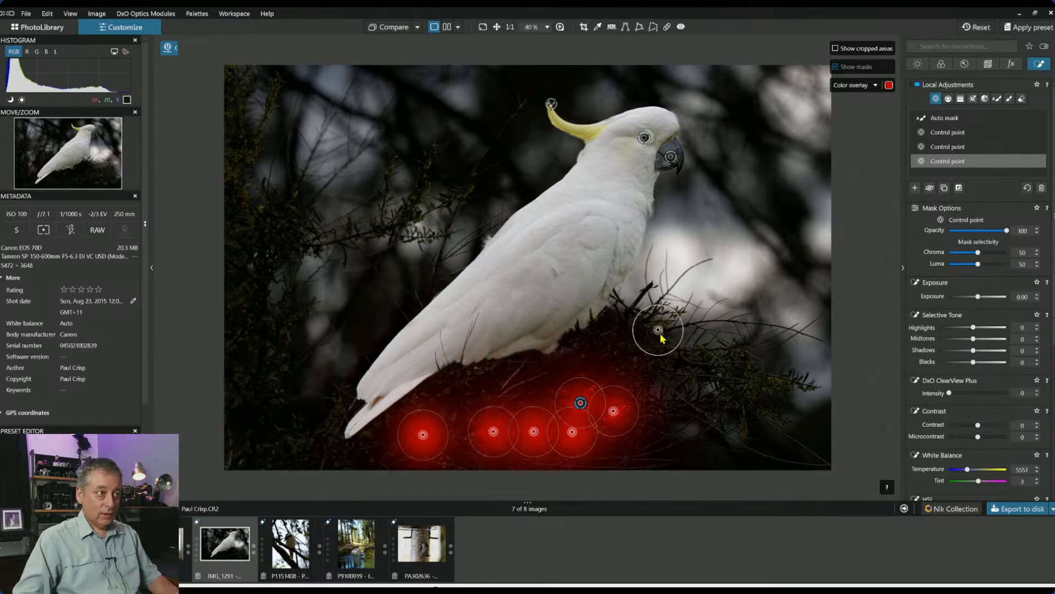
click(763, 385)
click(795, 382)
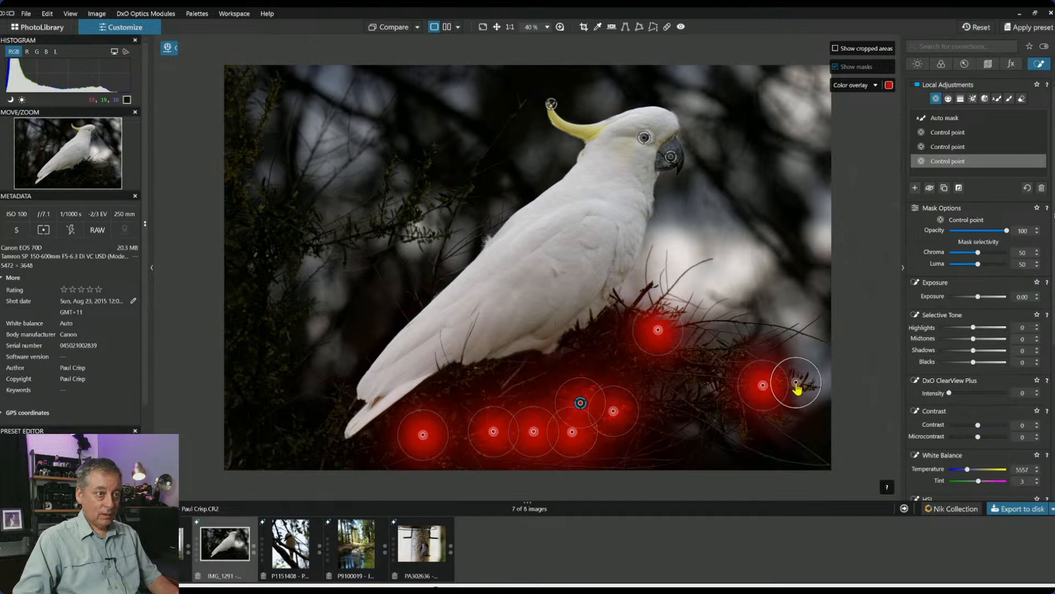
click(722, 410)
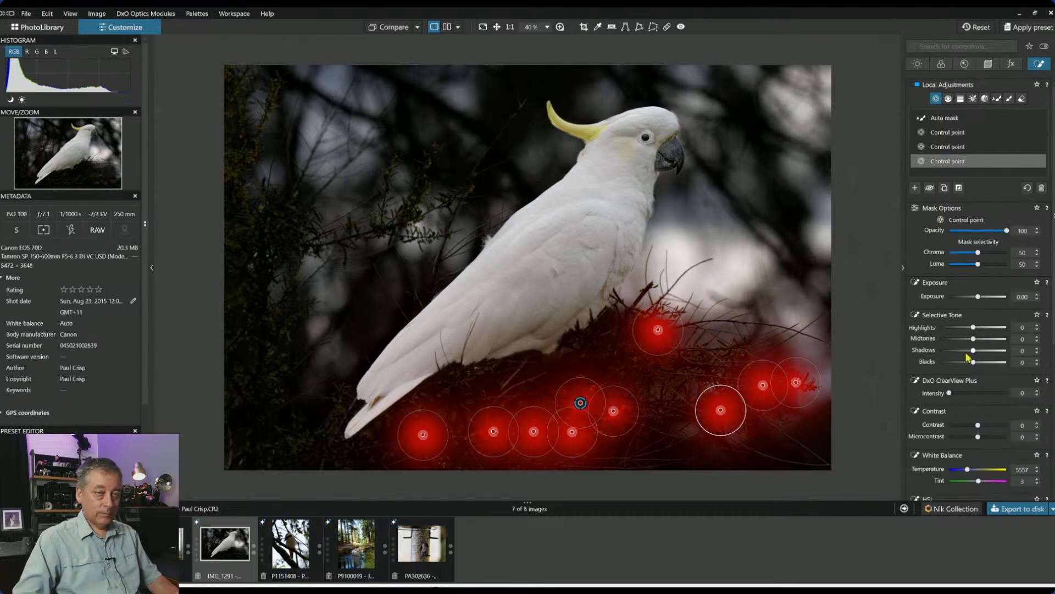
Set the foliage mask to Highlights 100, Midtones 68, Shadows 27 and Microcontrast 40
drag(973, 351, 982, 351)
drag(974, 327, 1016, 330)
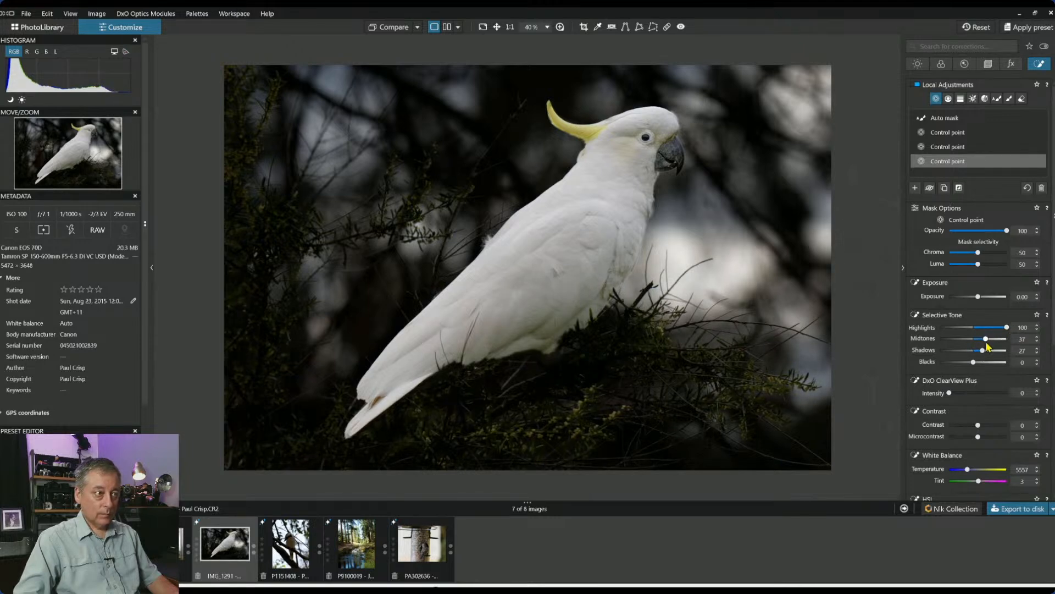
drag(996, 345, 997, 346)
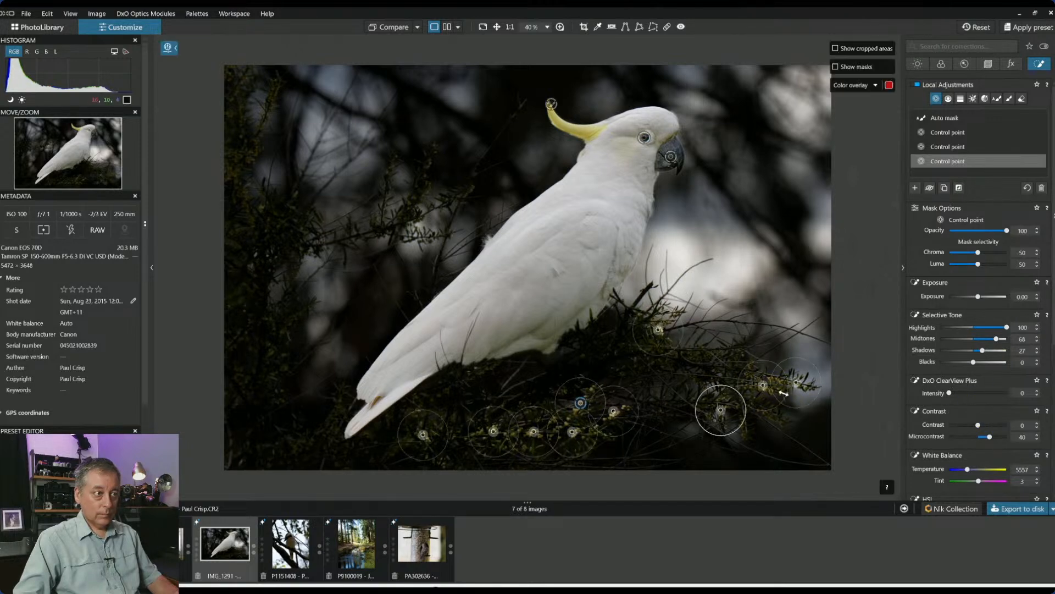
Fill the gaps in the foliage mask with more control points directly under the cockatoo's belly and tail, and deselect the mask
click(619, 369)
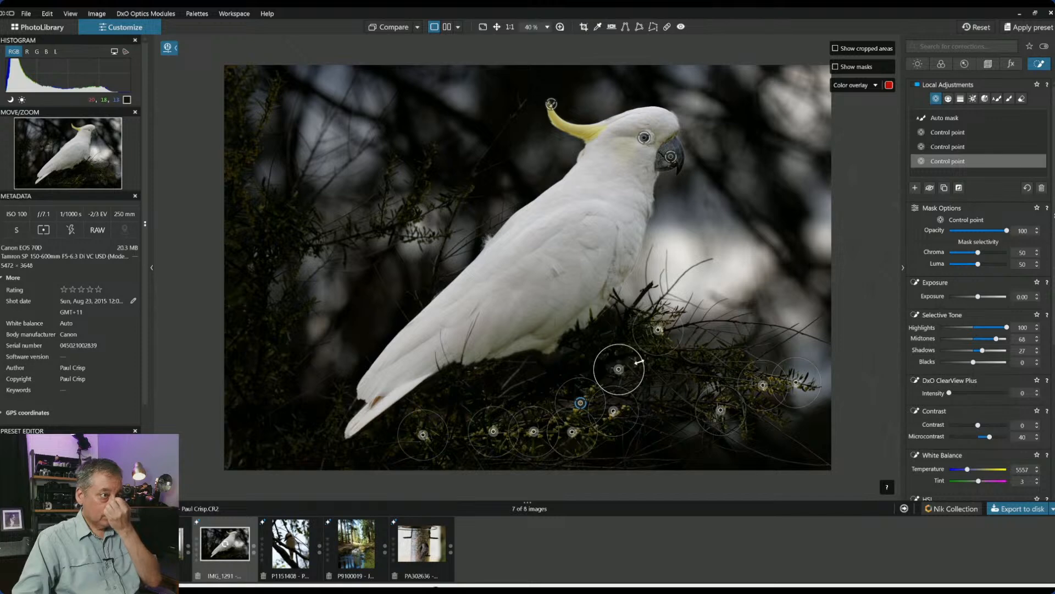
click(602, 343)
click(575, 372)
click(518, 385)
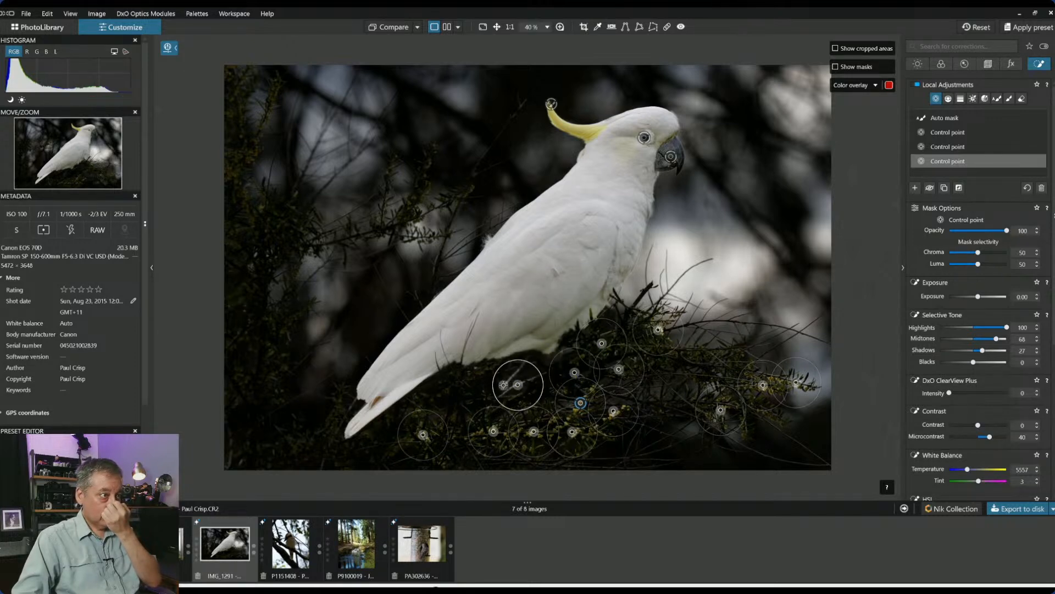
click(437, 400)
click(664, 410)
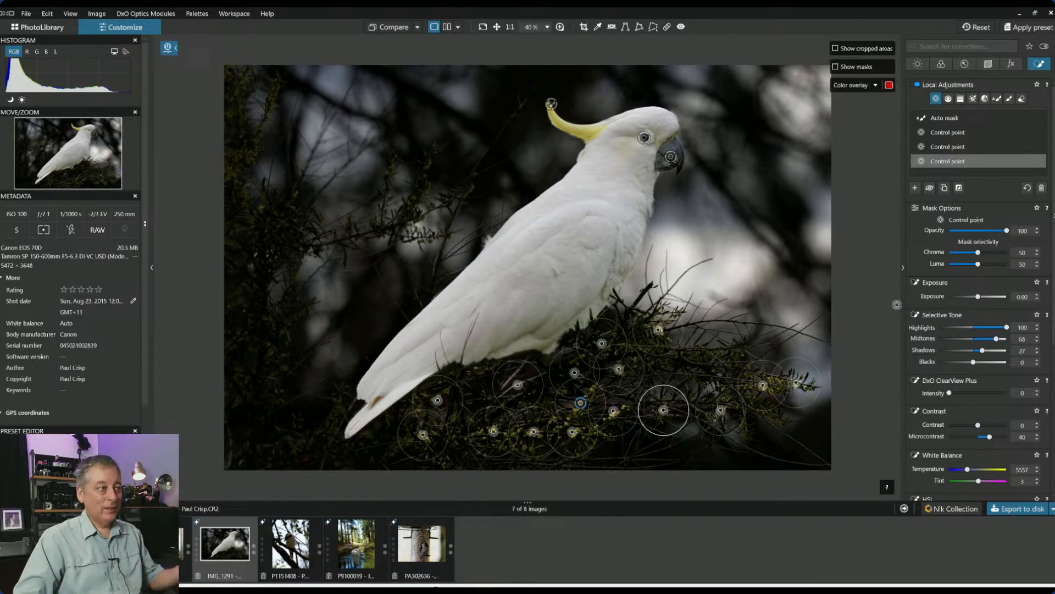
key(Escape)
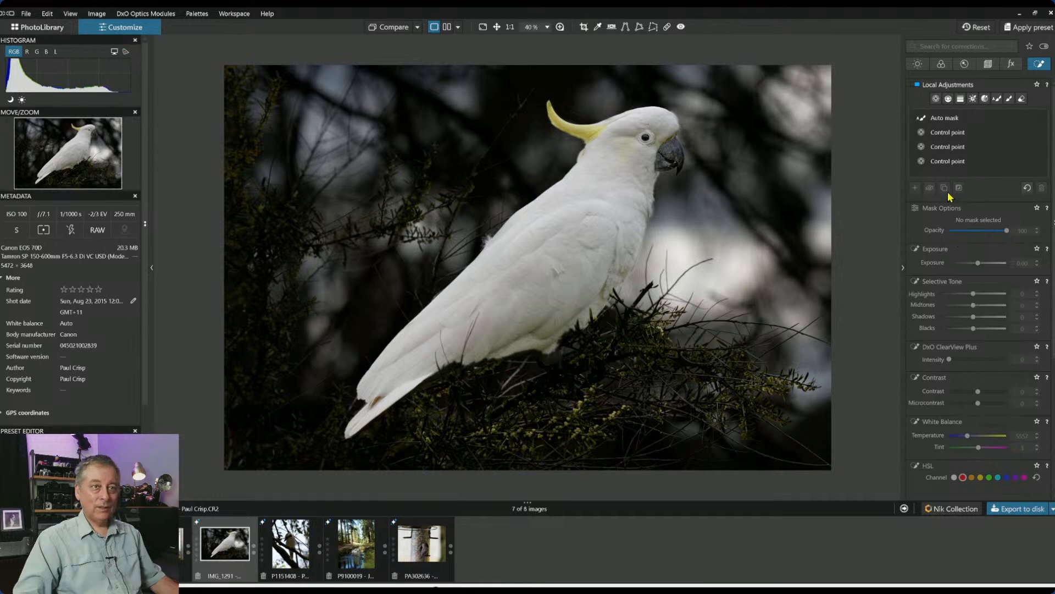
Create another control point mask on the foliage under the cockatoo's belly and around its tail tip, enlarging the point below the tail
click(936, 99)
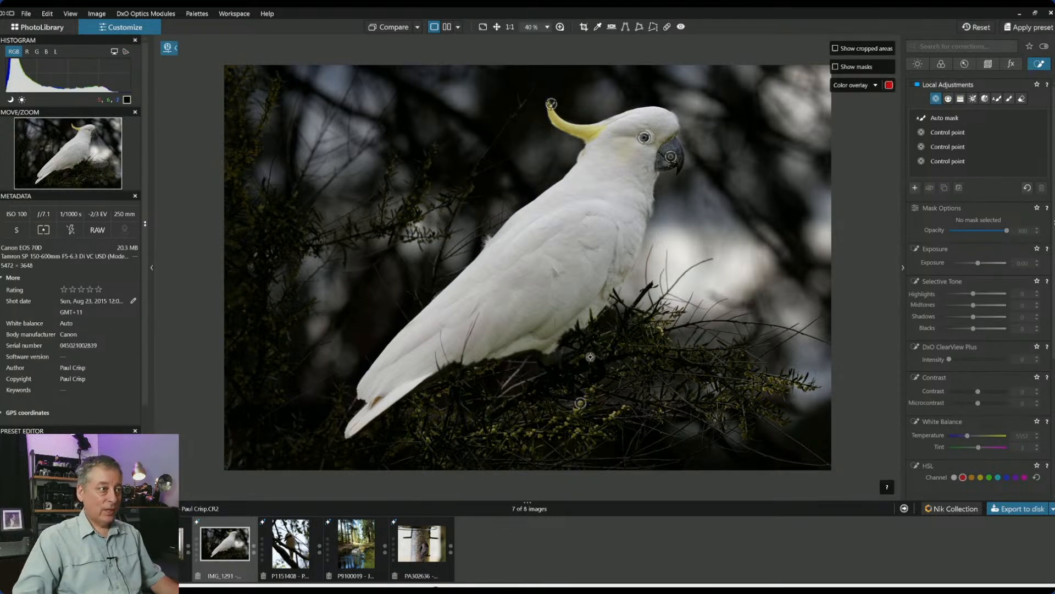
click(582, 358)
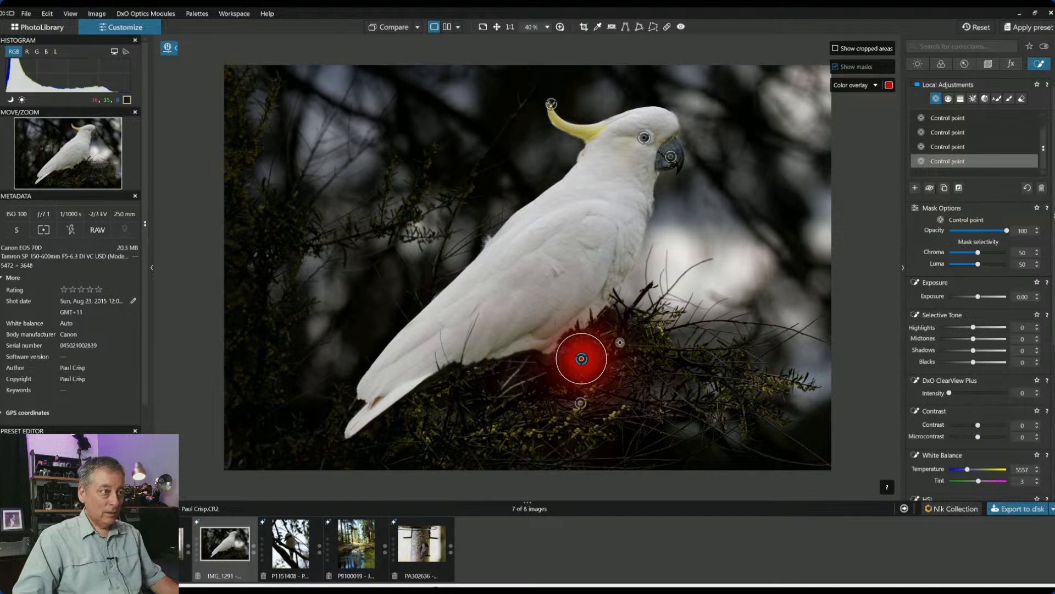
click(616, 350)
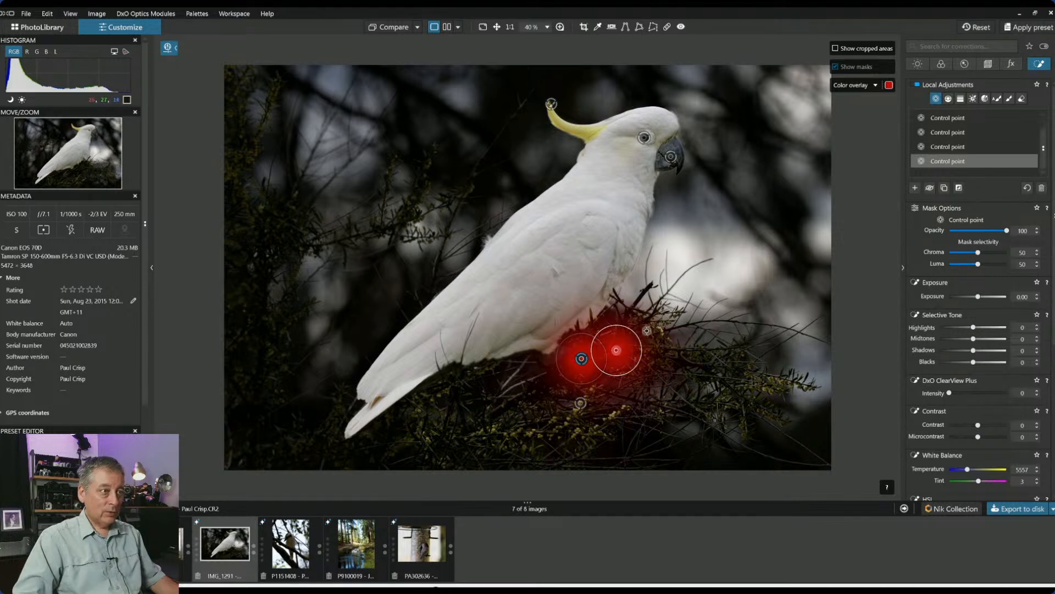
click(634, 326)
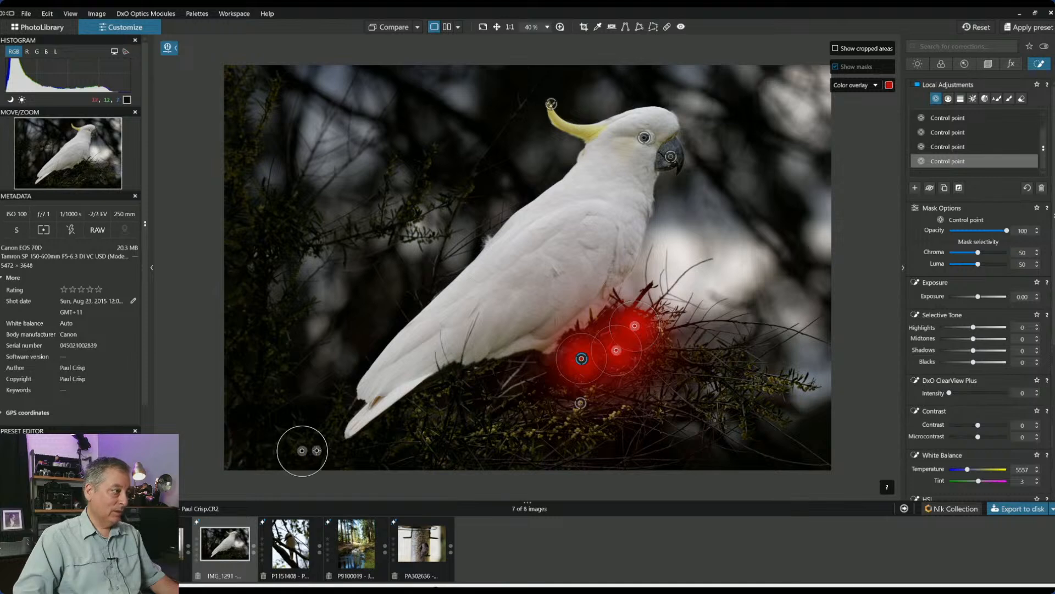
click(301, 450)
click(334, 421)
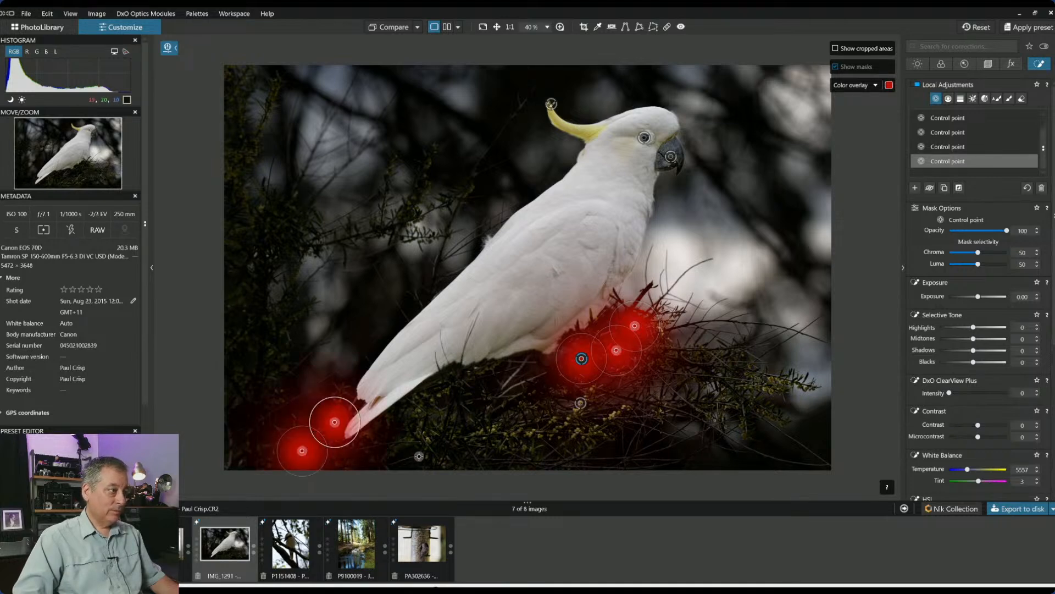
click(396, 450)
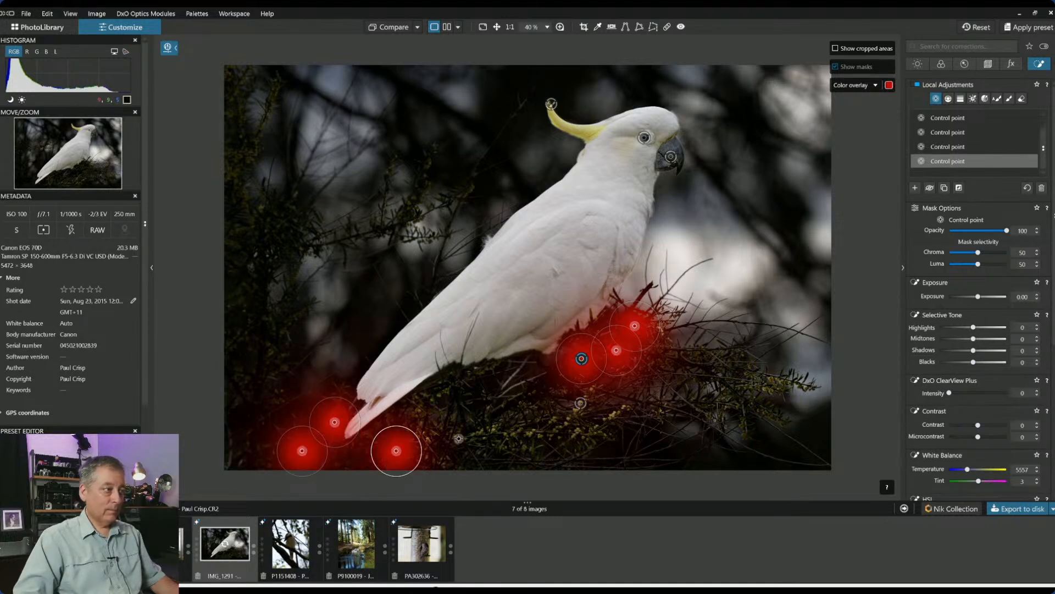
drag(420, 448, 442, 445)
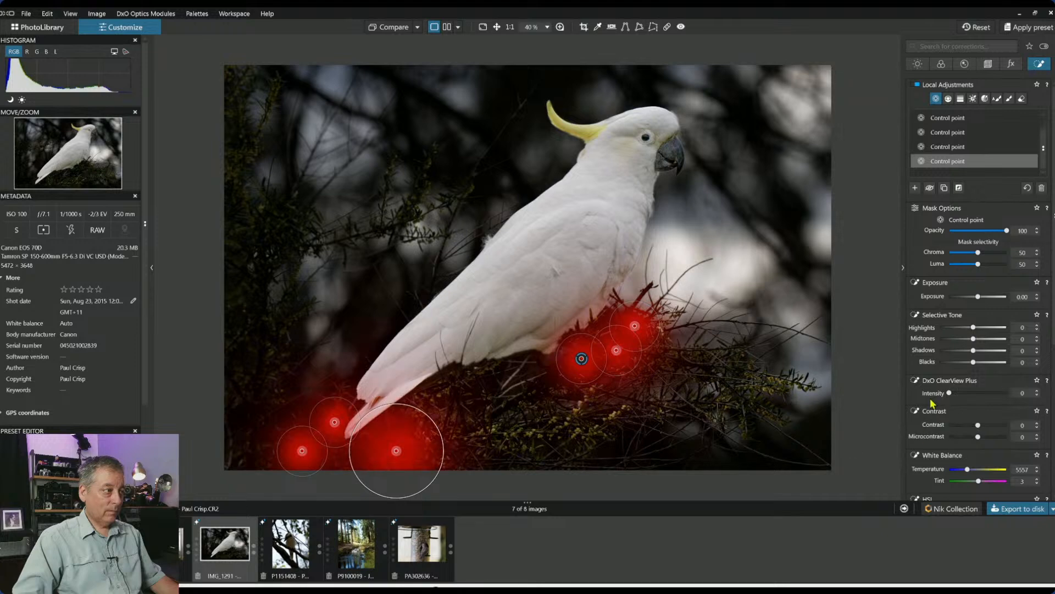
Add points in the central foliage to the second mask and set Highlights 100, Shadows 32 and ClearView Plus intensity 33
drag(974, 352, 1005, 332)
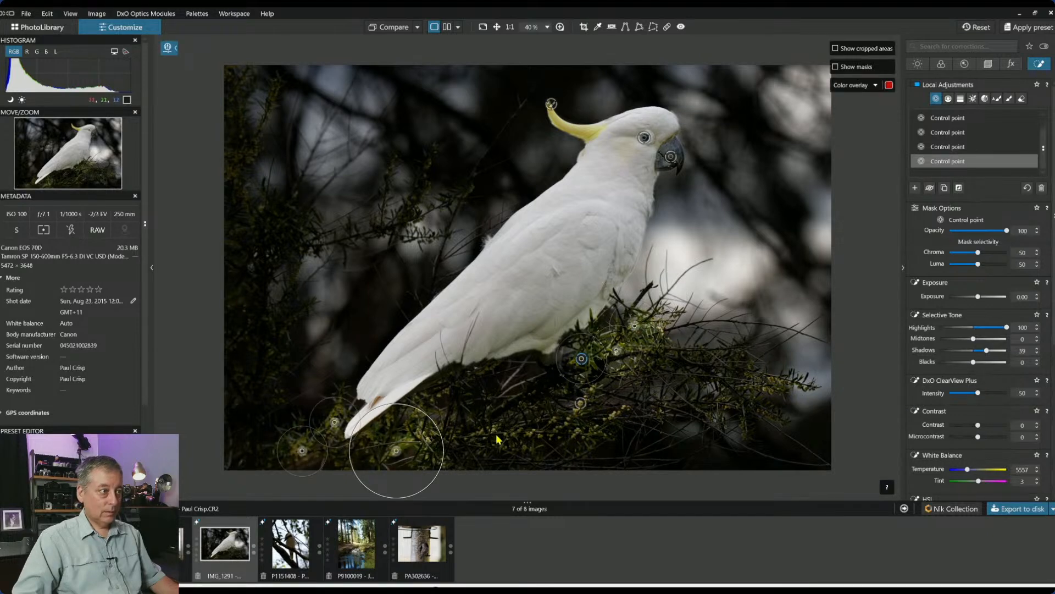
click(555, 433)
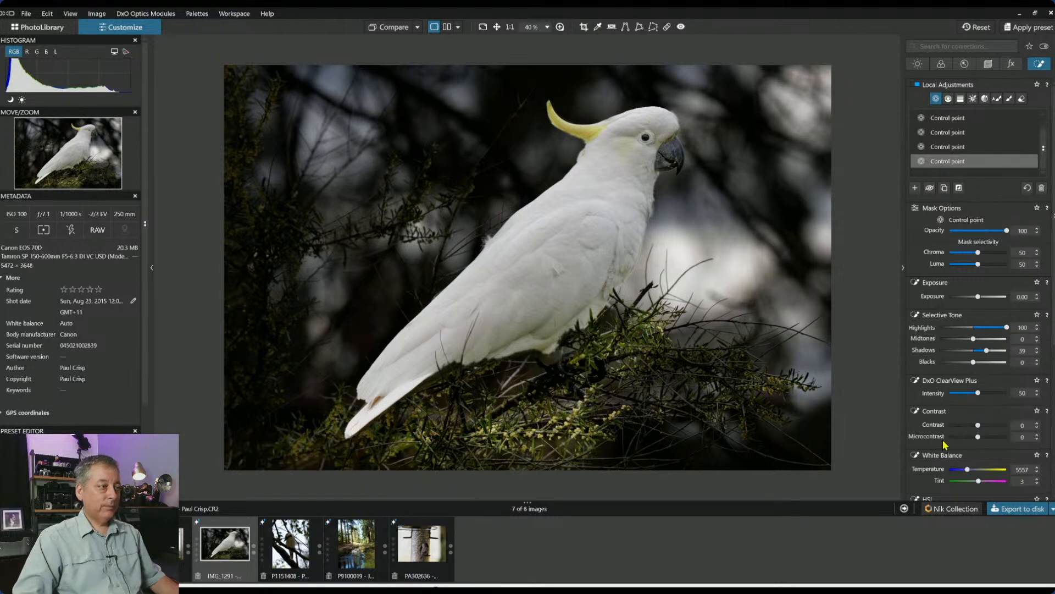
click(539, 381)
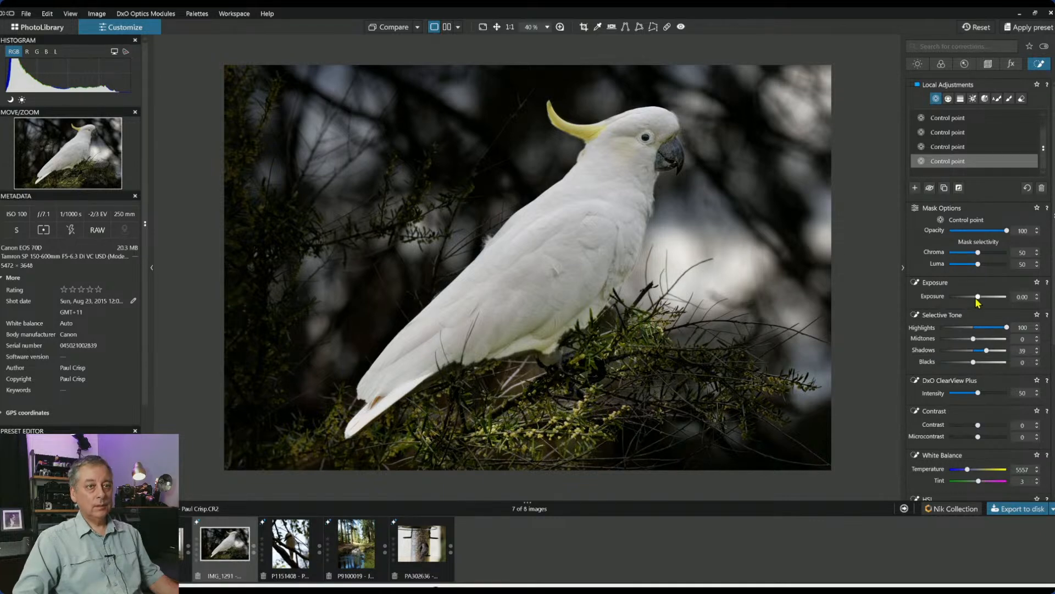
drag(986, 354, 985, 355)
drag(978, 393, 965, 393)
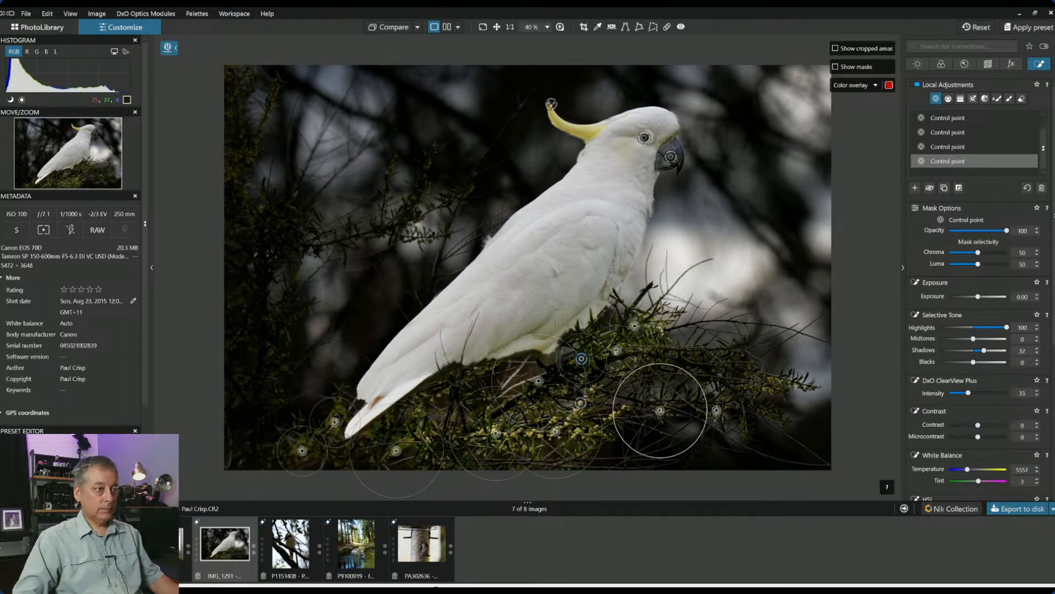
Extend the second foliage mask to the far branch tips and under the tail, repositioning the points along the lower branches
click(770, 386)
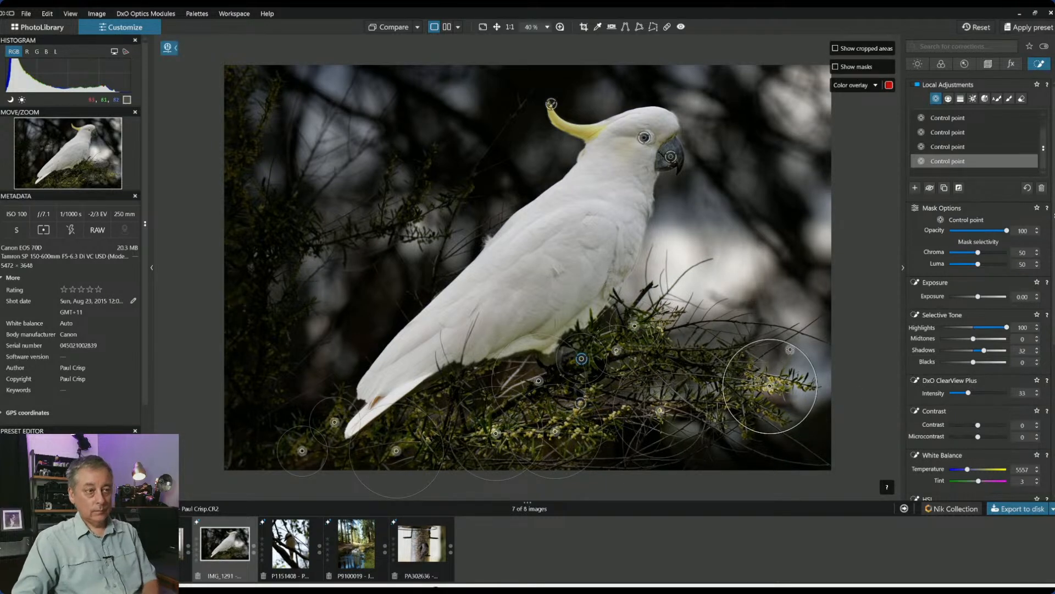
drag(789, 342, 722, 362)
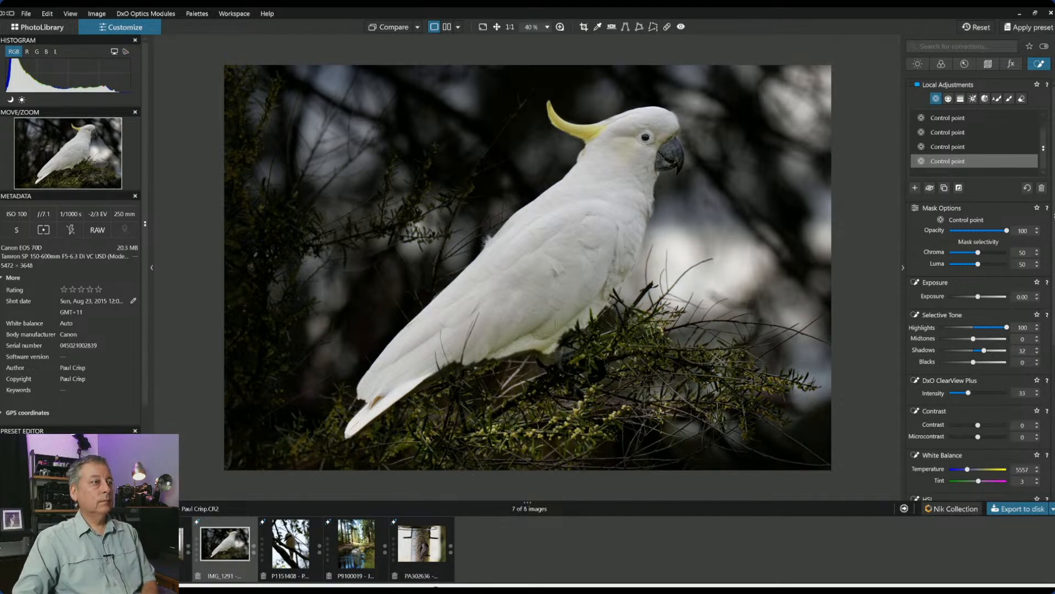
drag(555, 433, 507, 429)
click(502, 432)
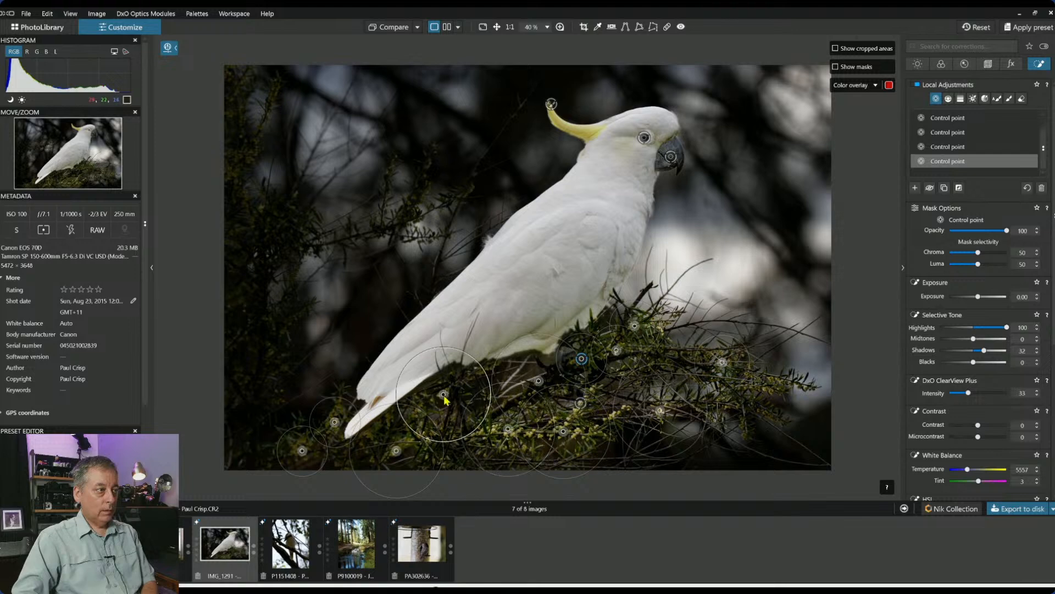
click(444, 394)
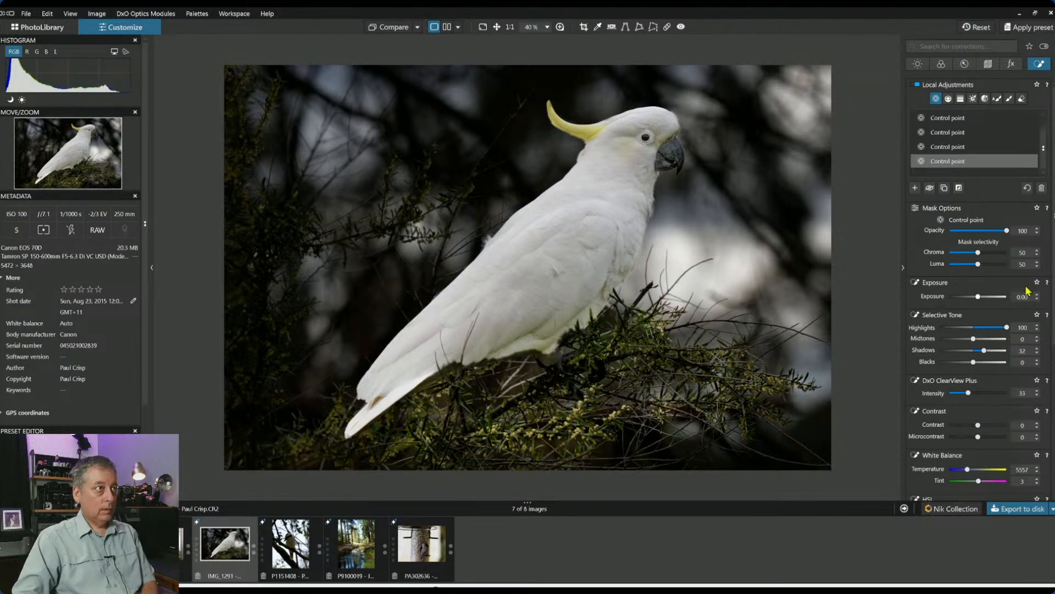
Set the whole photo's manual exposure correction to 0.00
key(m)
click(918, 64)
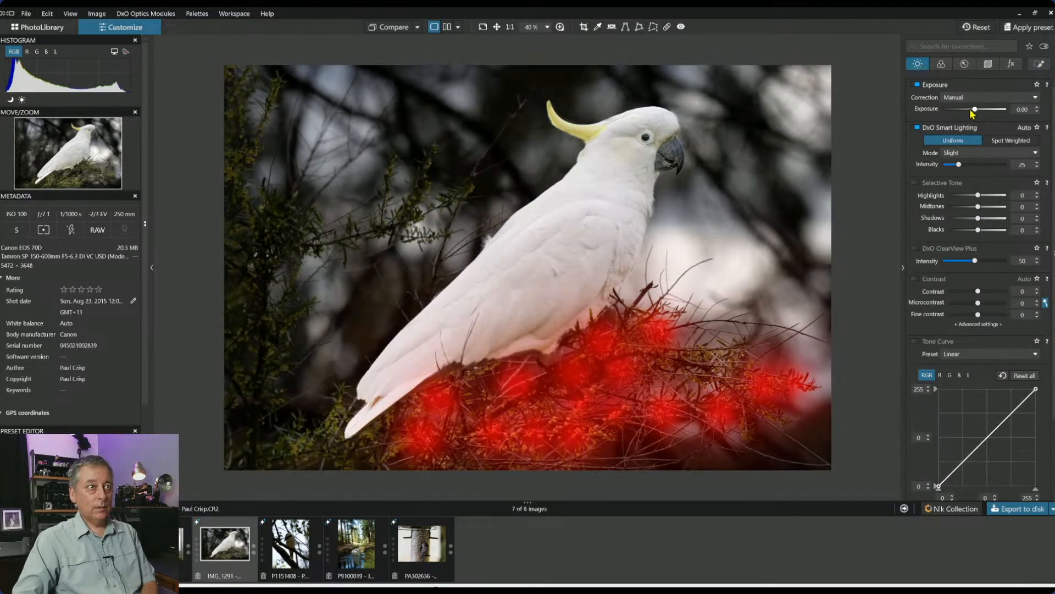
key(l)
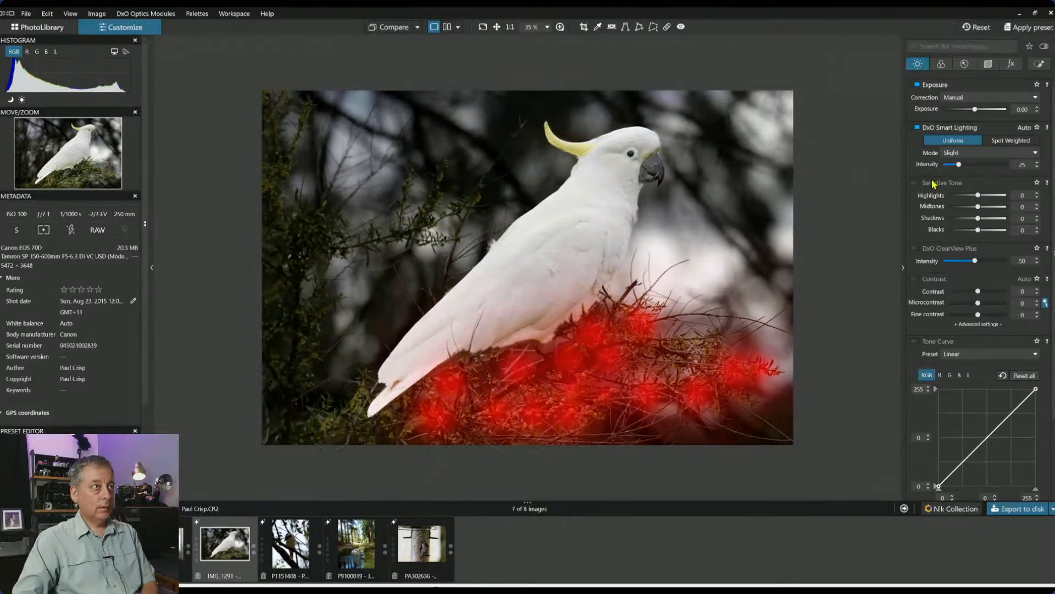
Create a new control point mask on the bright background patches in front of the cockatoo's breast and near the photo's edge
click(1040, 64)
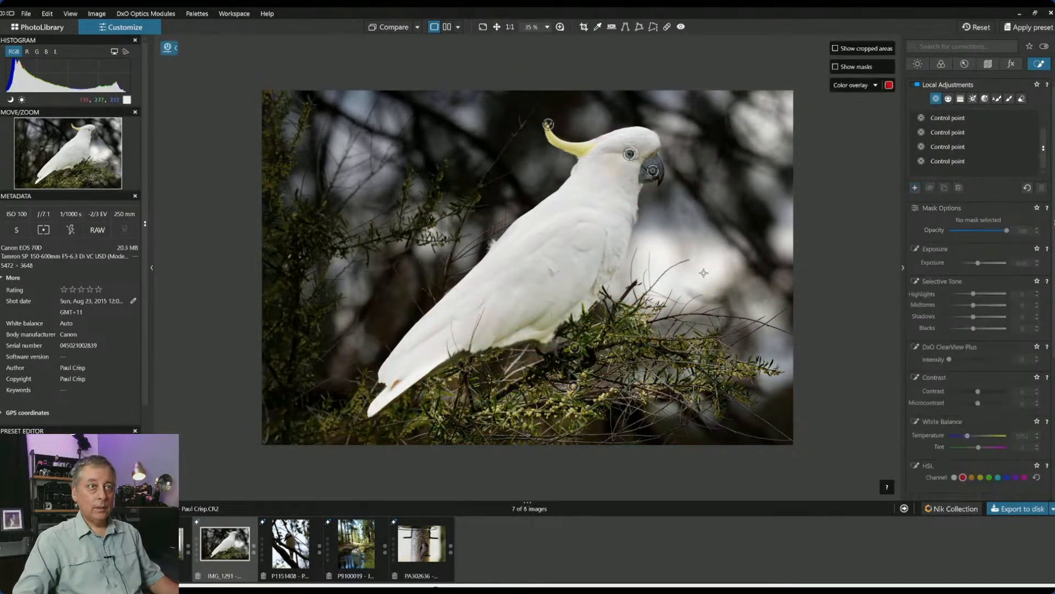
click(674, 260)
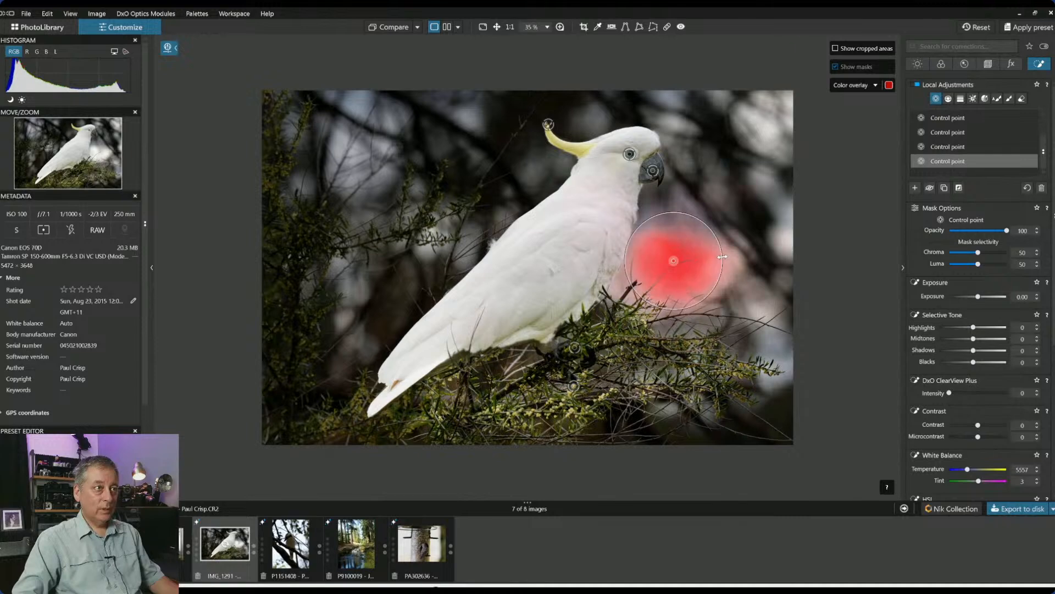
click(768, 310)
click(788, 232)
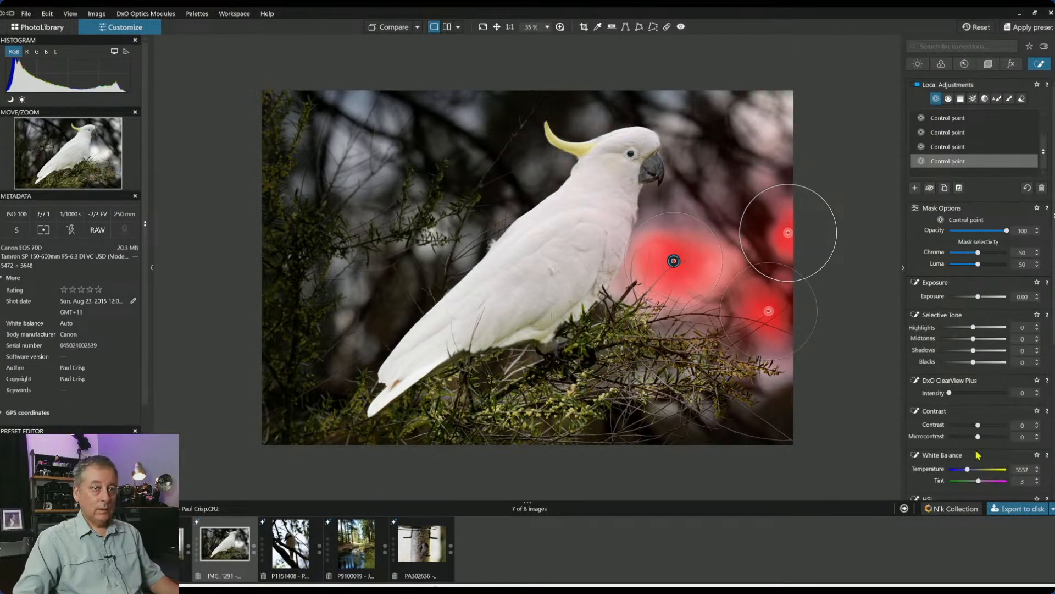
Set the background mask to Temperature 4875, Tint -22 and Highlights -26, and extend it to the background beyond the cockatoo's head
drag(968, 470, 964, 472)
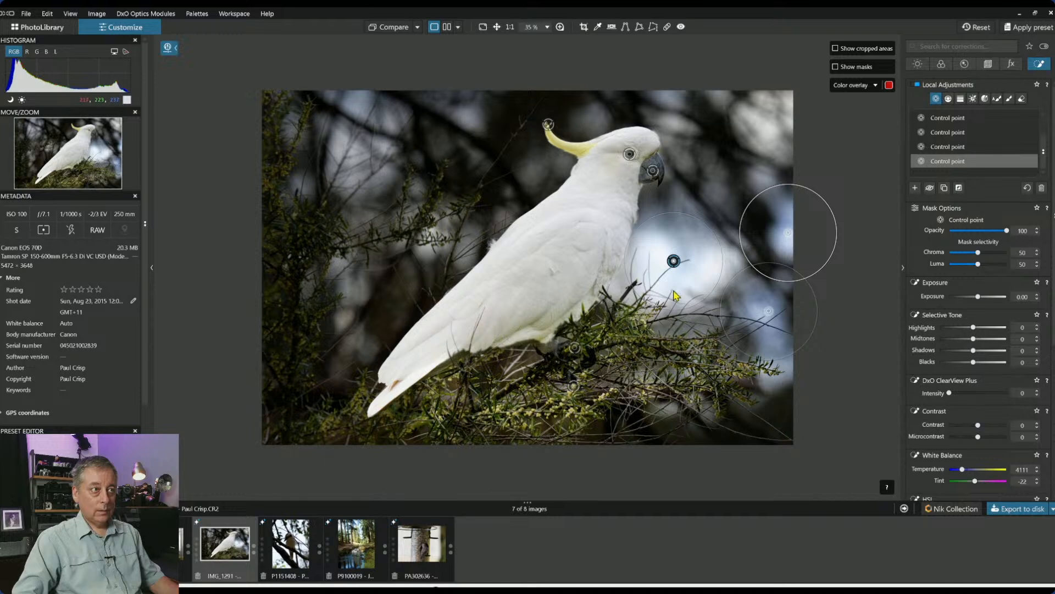
mouse_move(973, 327)
mouse_down()
mouse_move(957, 328)
mouse_move(966, 332)
mouse_up()
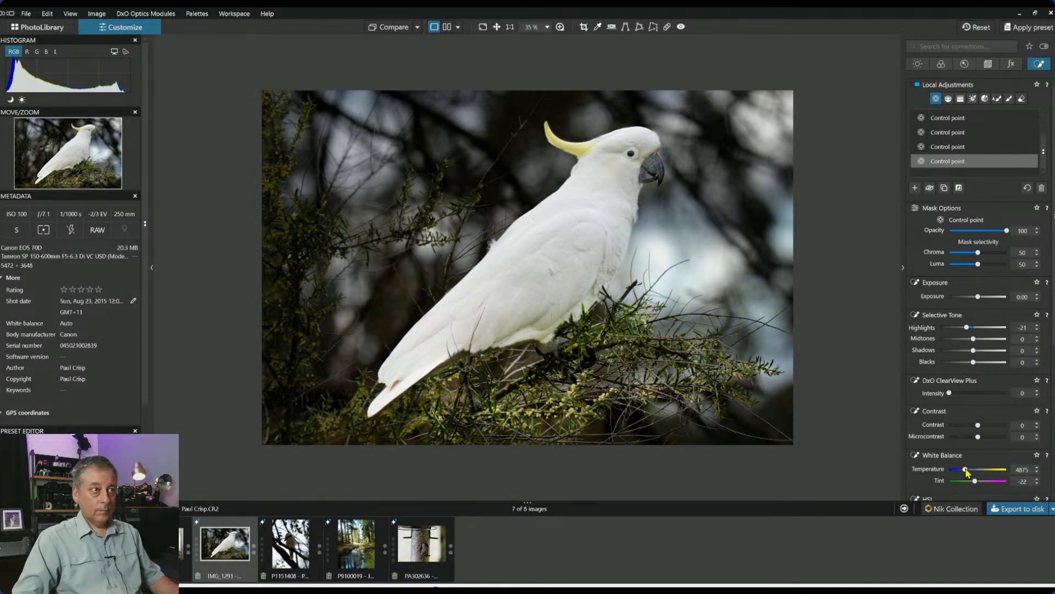
mouse_move(736, 94)
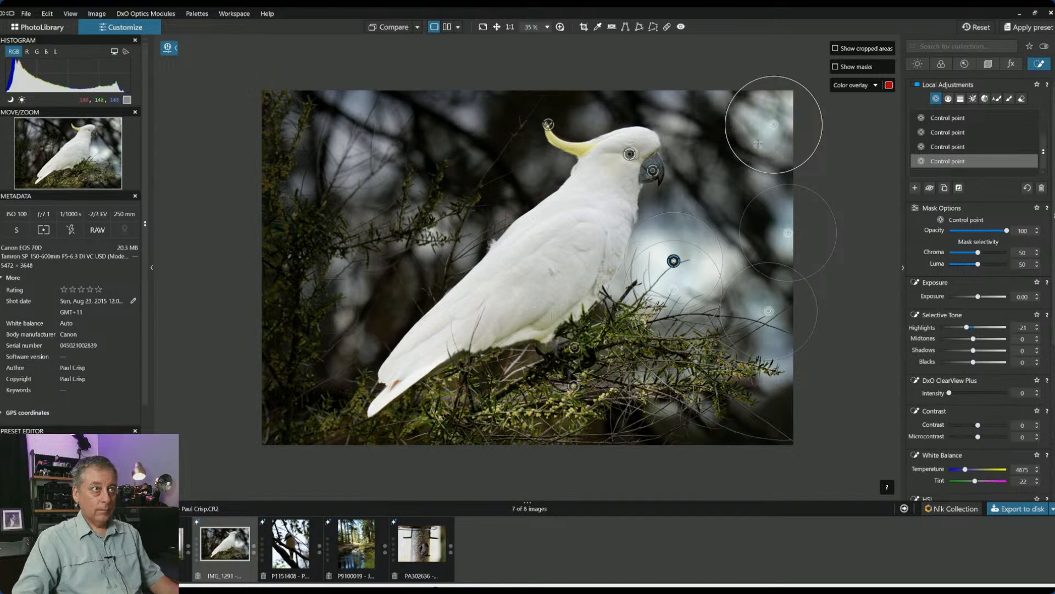
drag(731, 147, 683, 169)
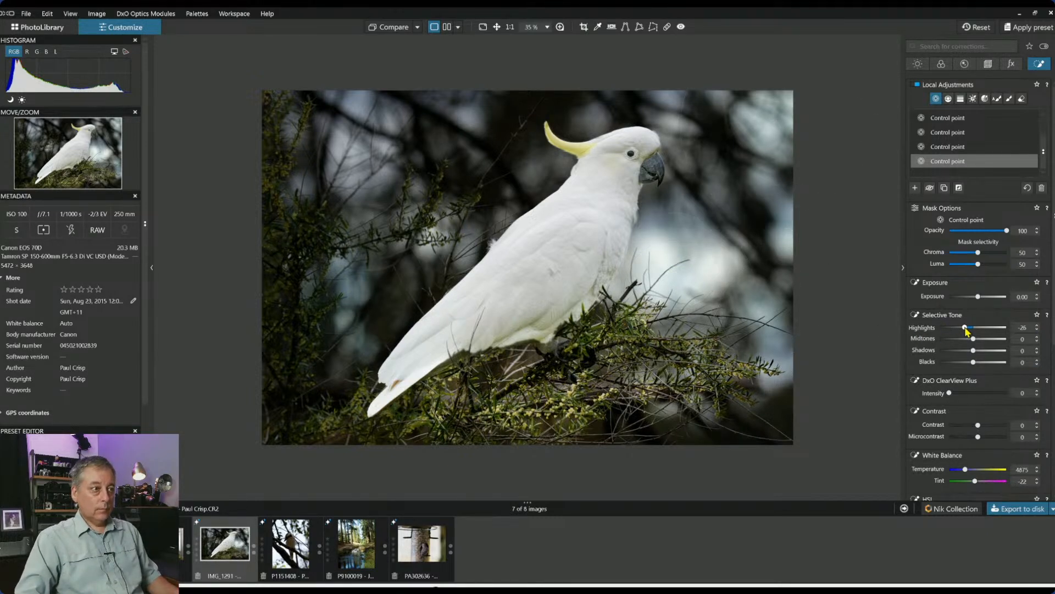
Add a control point to the second foliage mask on the branches near the photo's lower edge
click(574, 386)
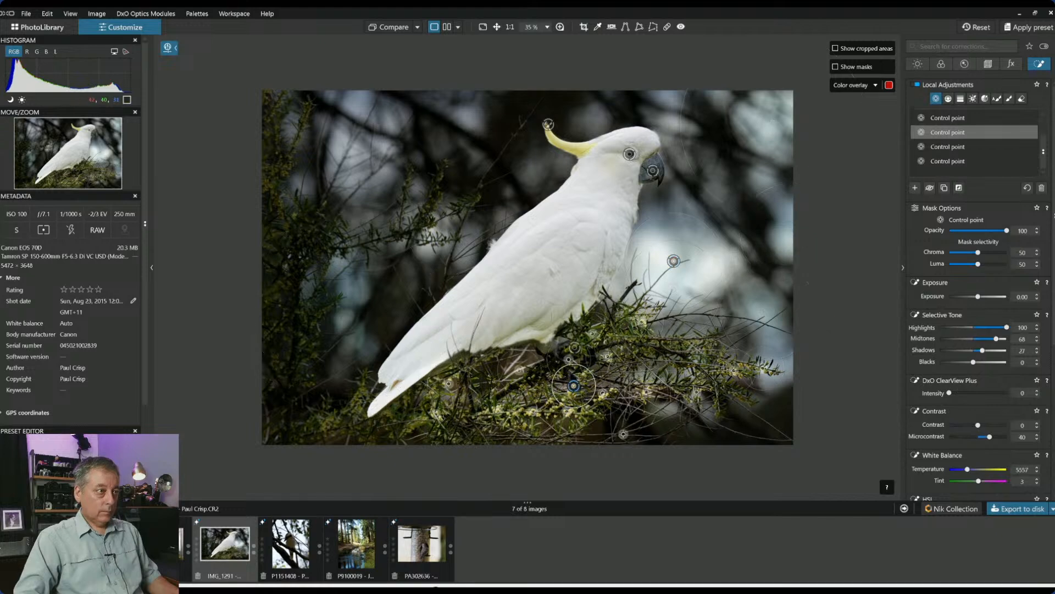
click(620, 432)
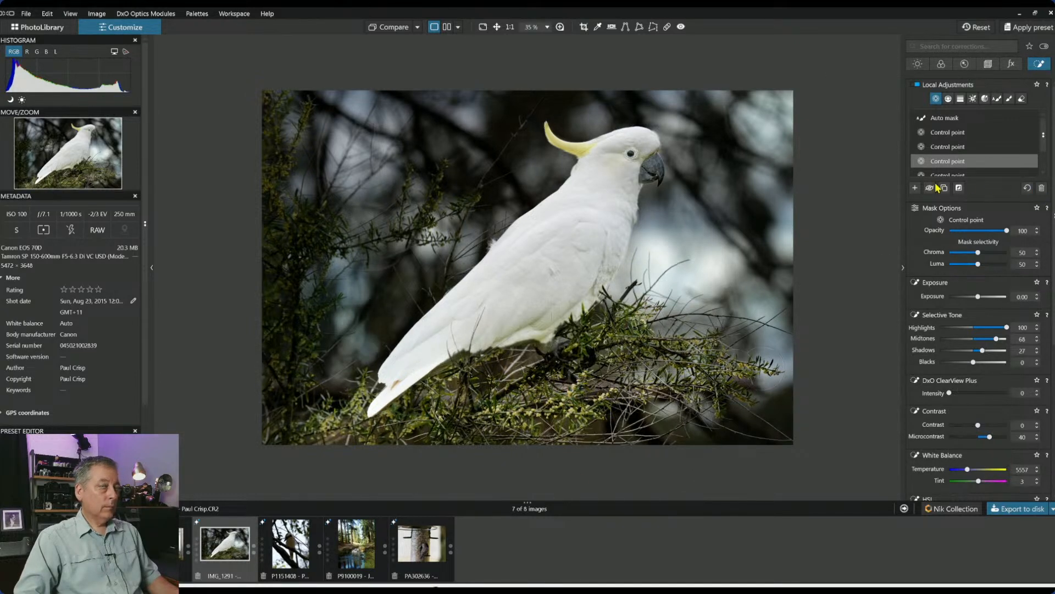
Create a new control point mask with three points on the foliage running up the photo's left side, behind the cockatoo
click(915, 188)
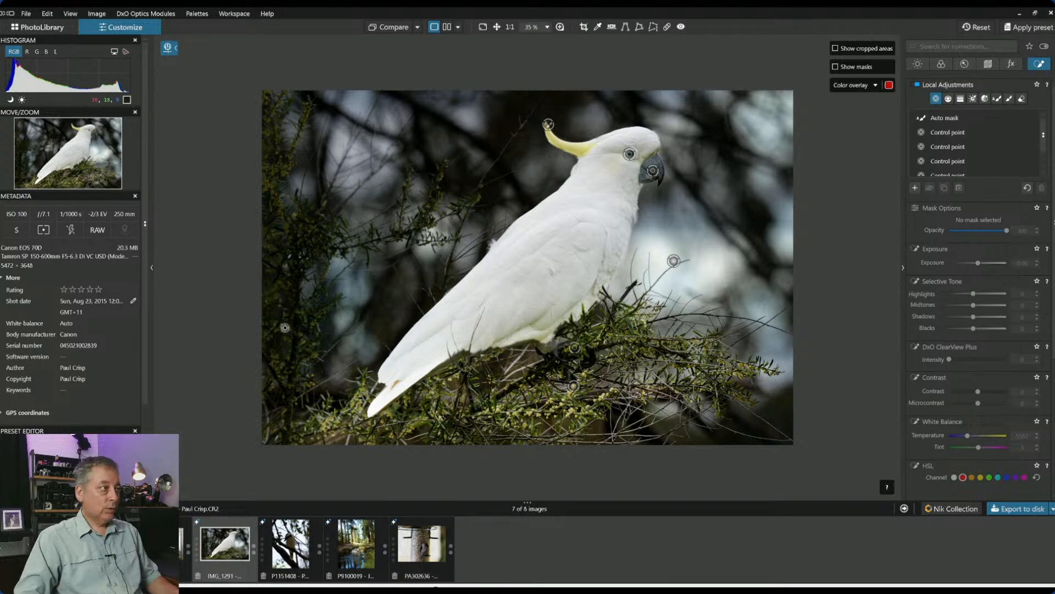
click(292, 357)
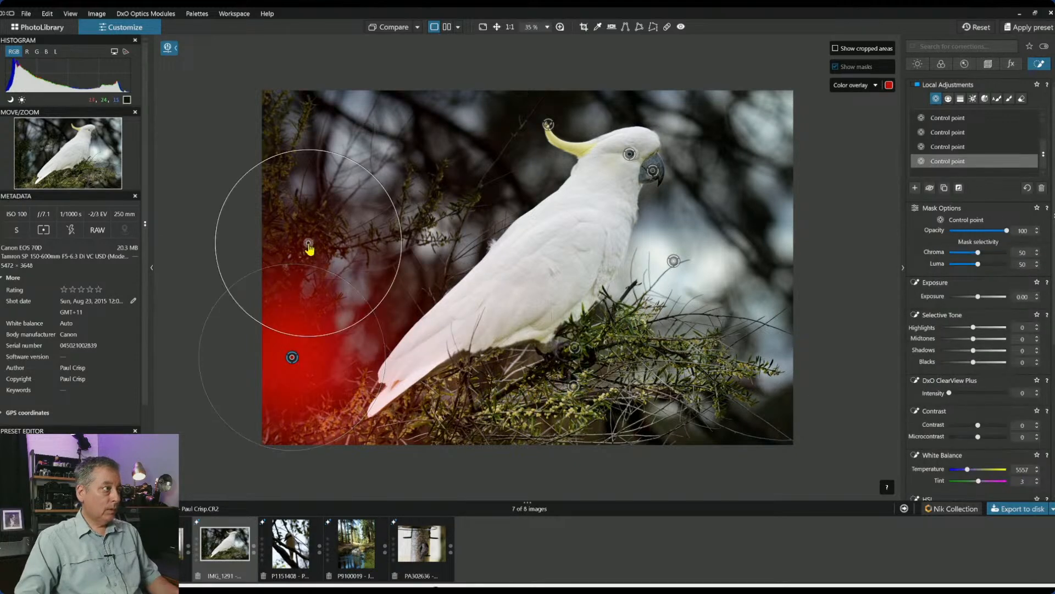
click(273, 181)
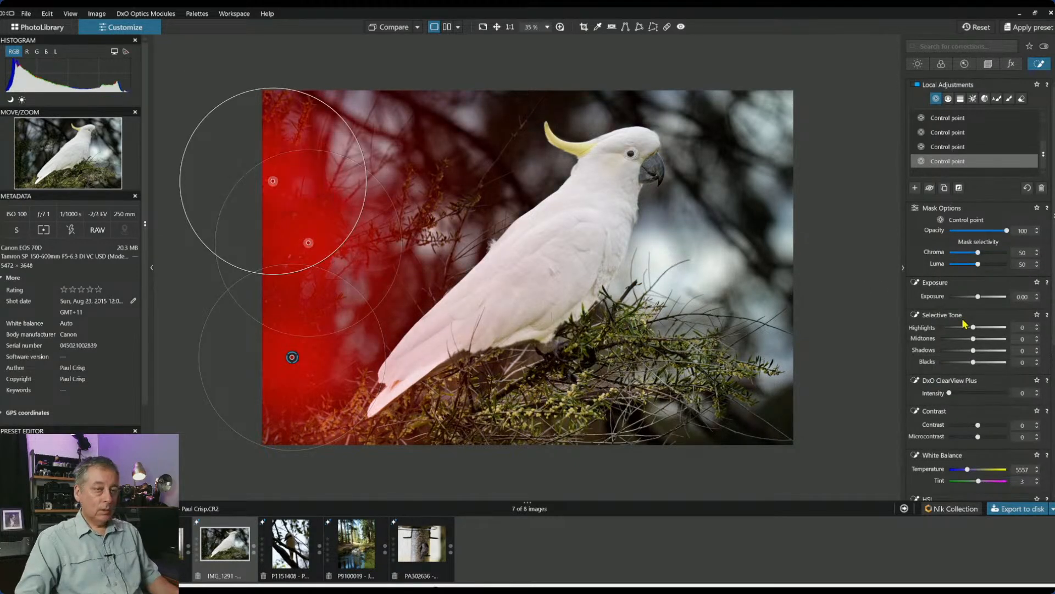
Set the side foliage mask to Highlights 100, ClearView Plus intensity 59 and Microcontrast 64, and compare the photo with its original
drag(974, 327, 990, 328)
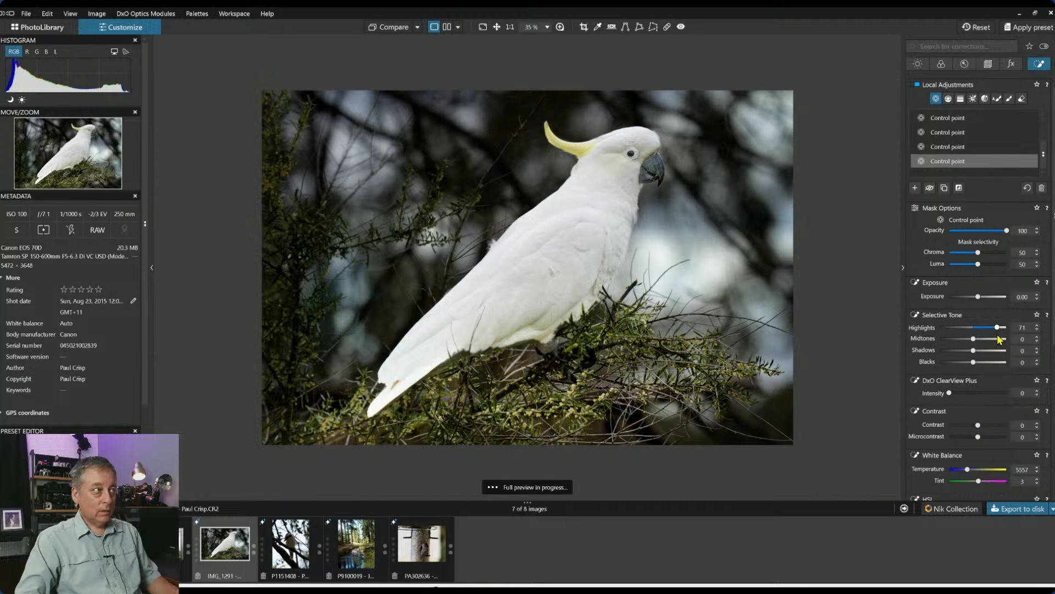
click(984, 394)
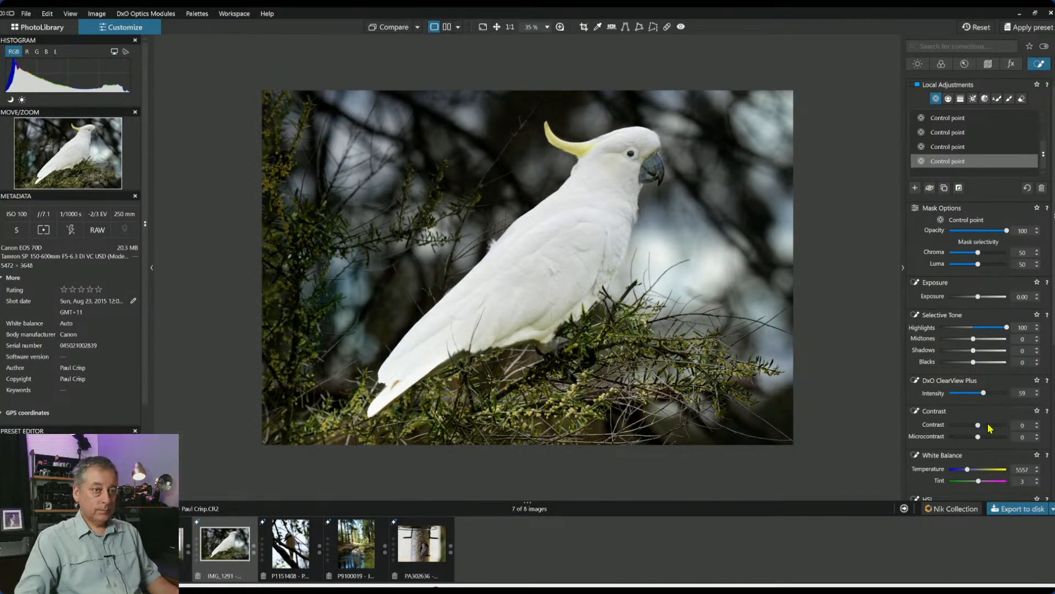
scroll(998, 455, down, 5)
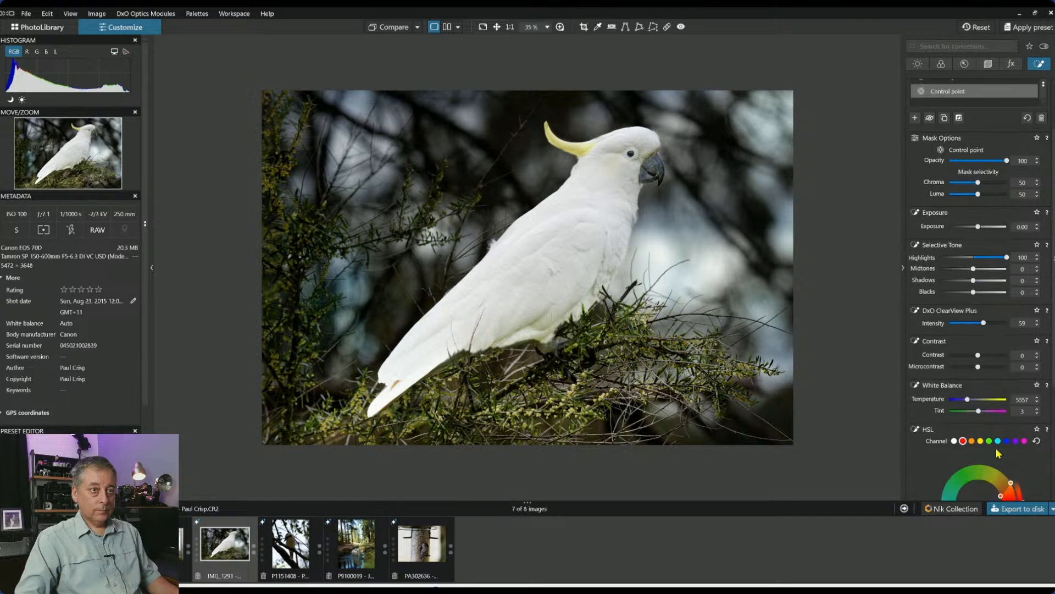
scroll(999, 451, up, 2)
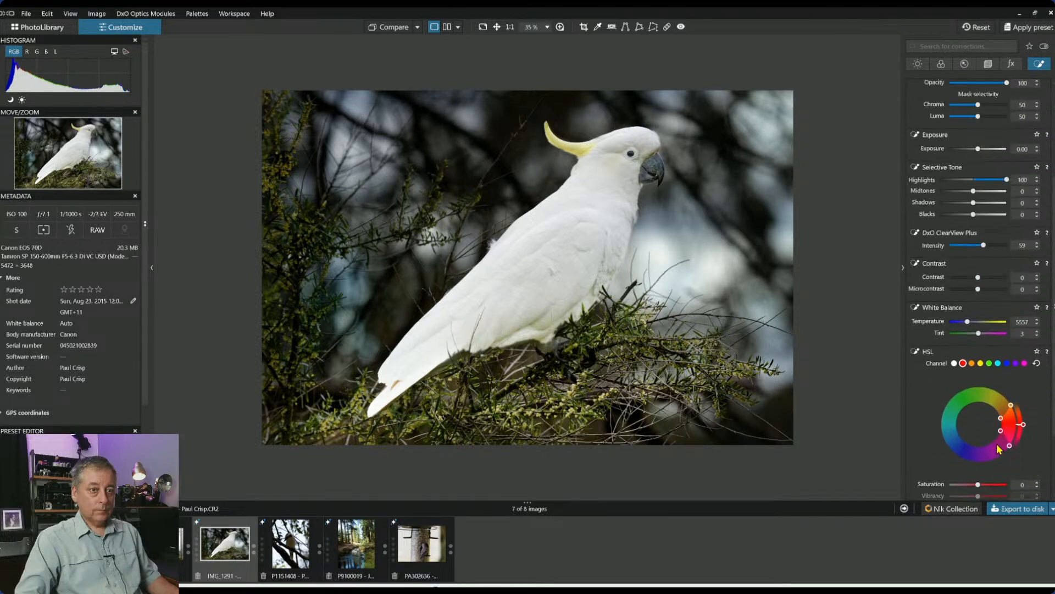
scroll(999, 448, up, 1)
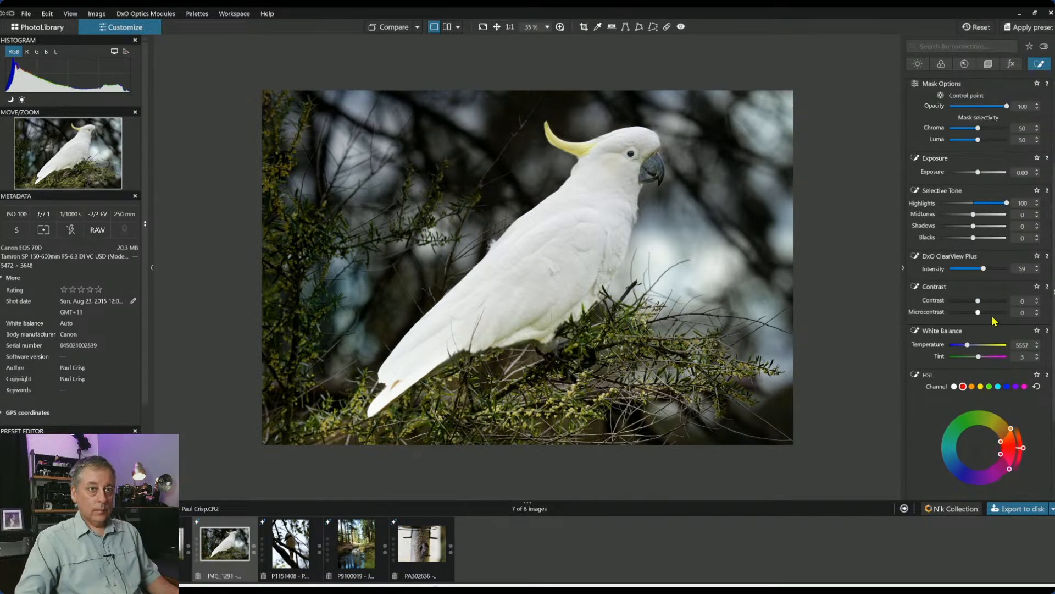
drag(1002, 316, 999, 317)
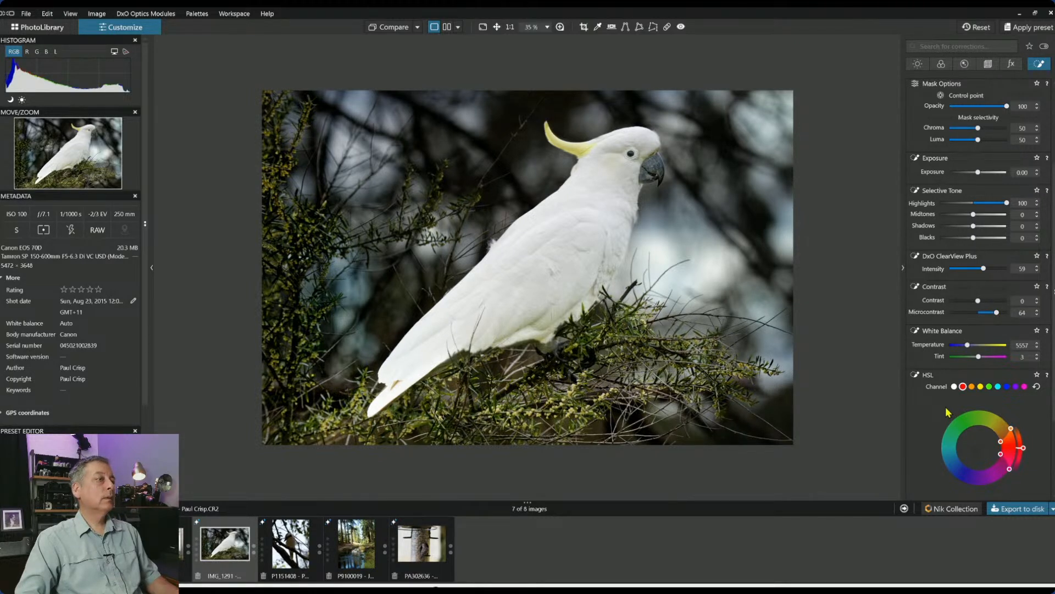
click(886, 323)
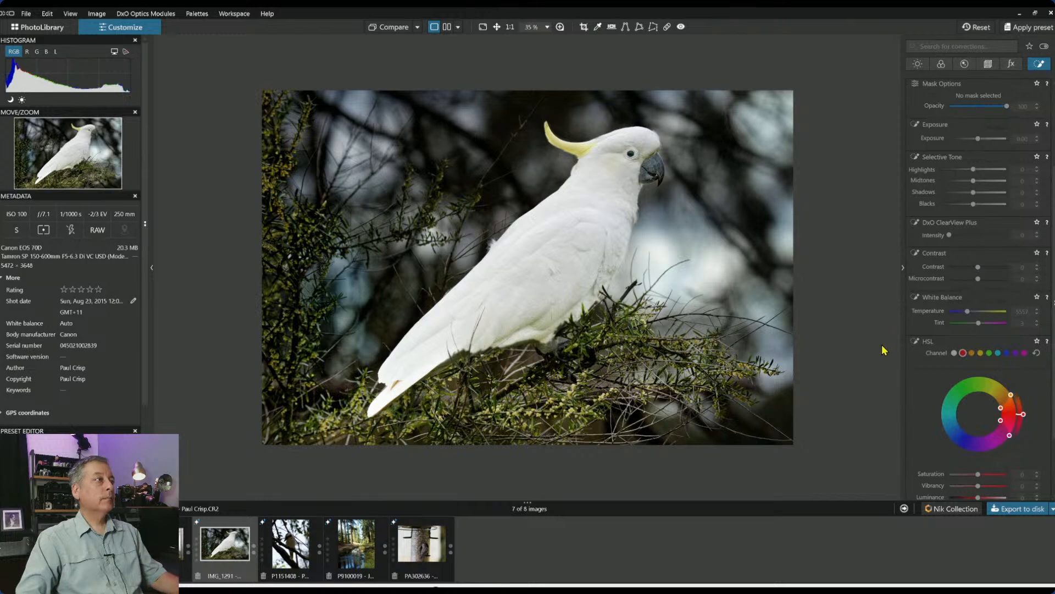
click(389, 28)
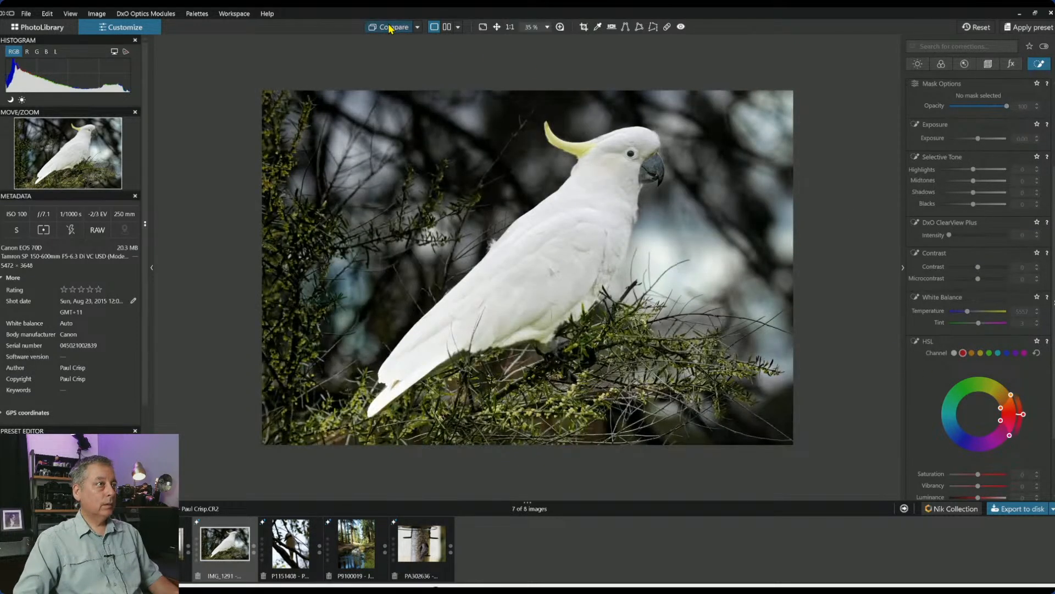
Paint the cockatoo's forehead edge above the beak into the auto mask, with brush feathering at 35%
scroll(680, 122, up, 5)
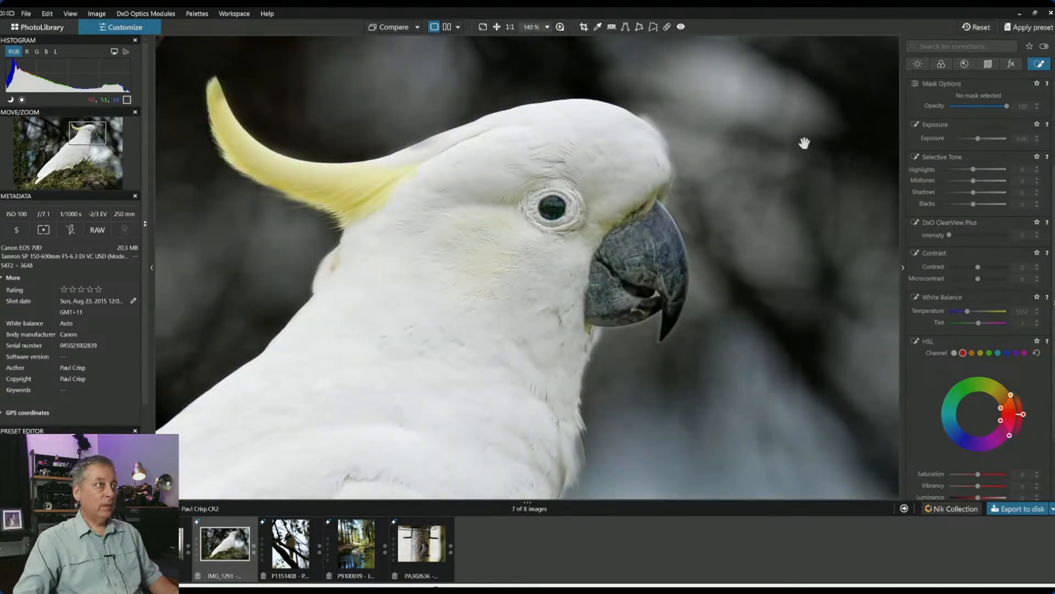
scroll(1003, 153, up, 3)
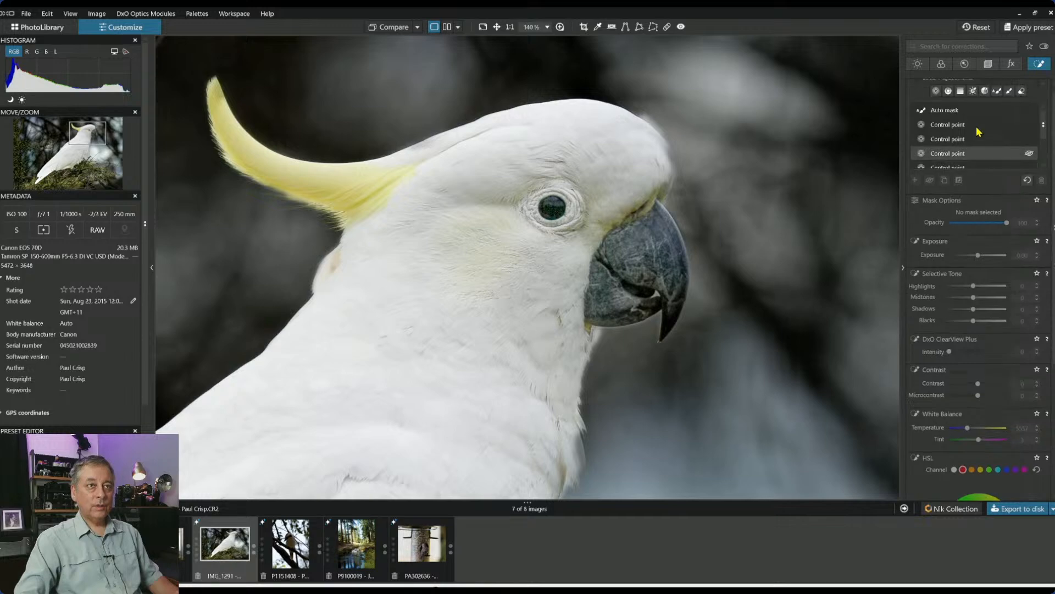
click(984, 110)
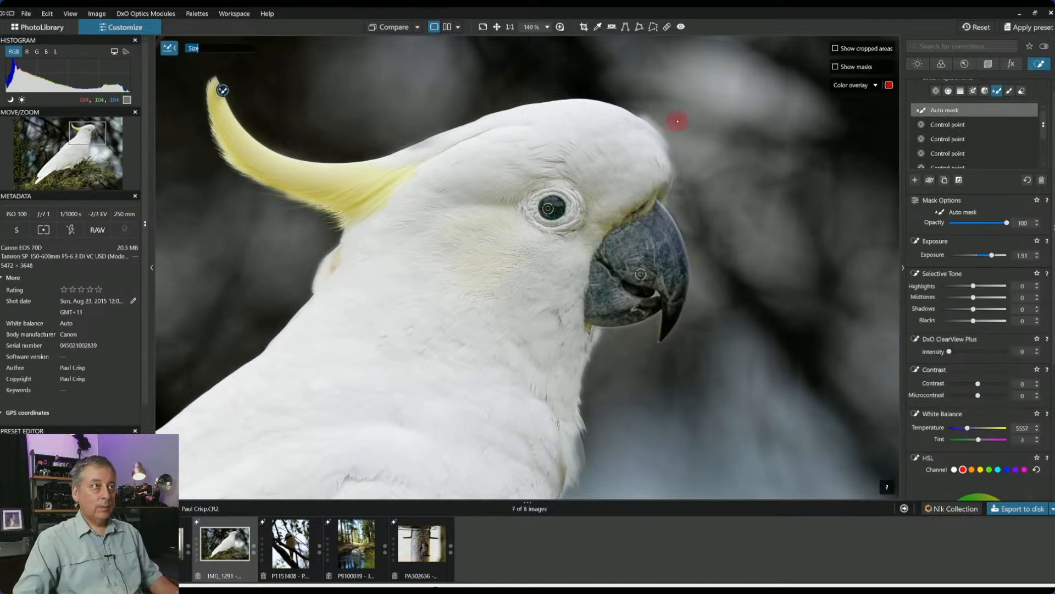
key(alt)
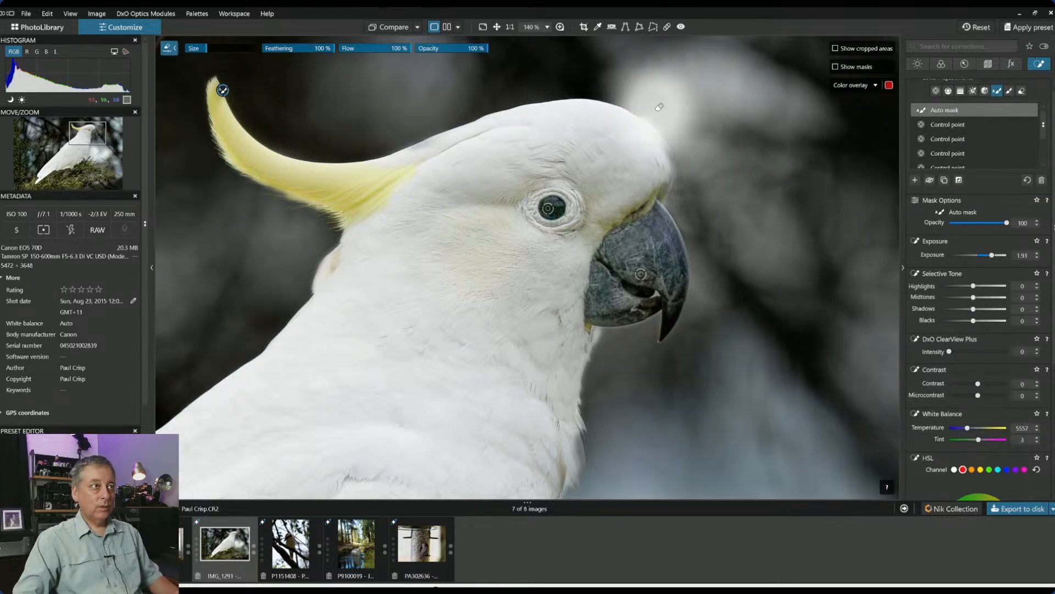
click(289, 47)
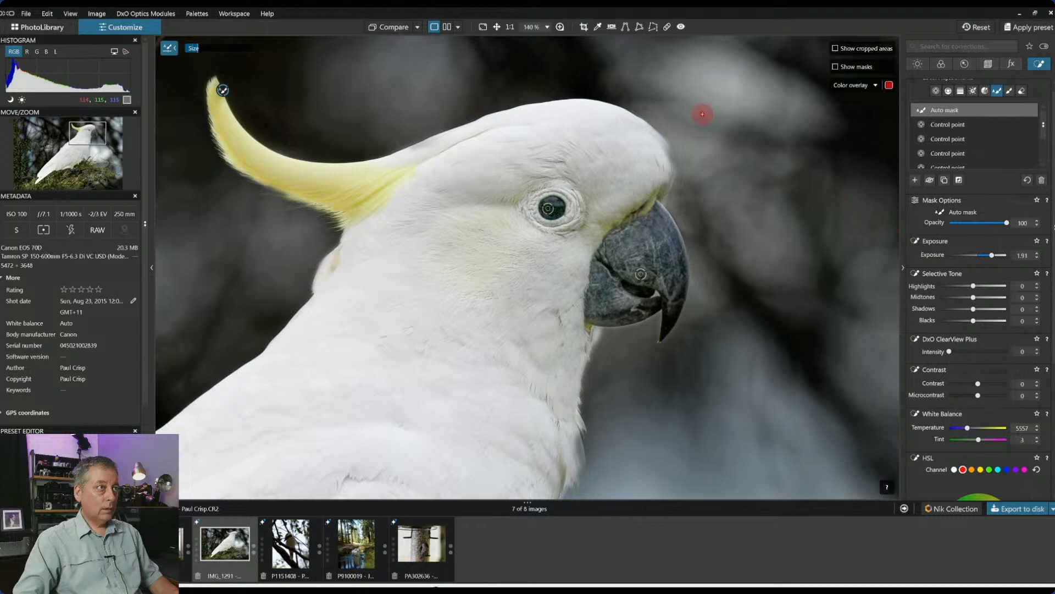
drag(661, 154, 664, 182)
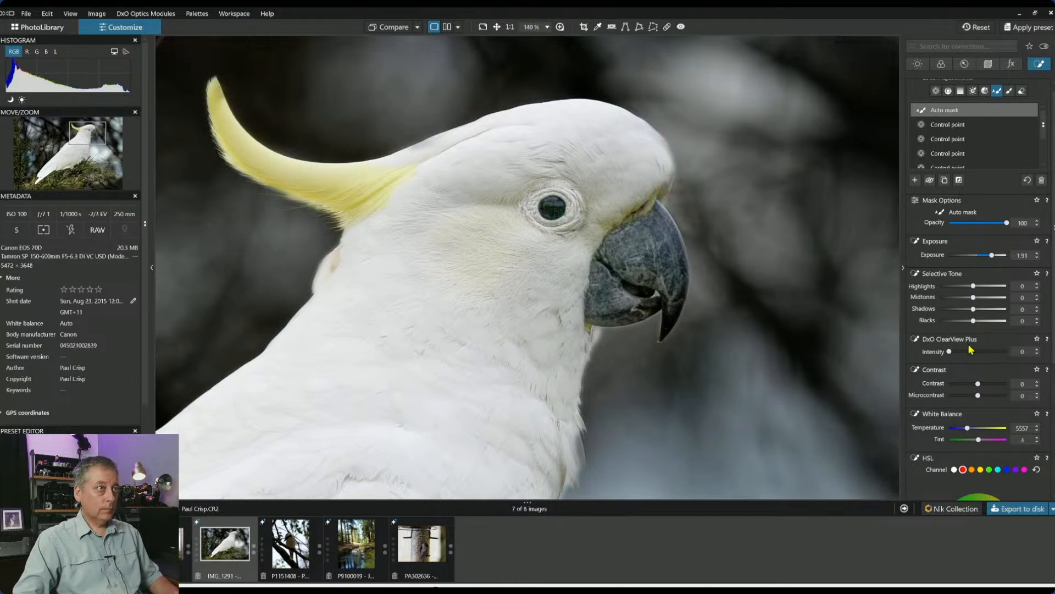
key(ctrl+0)
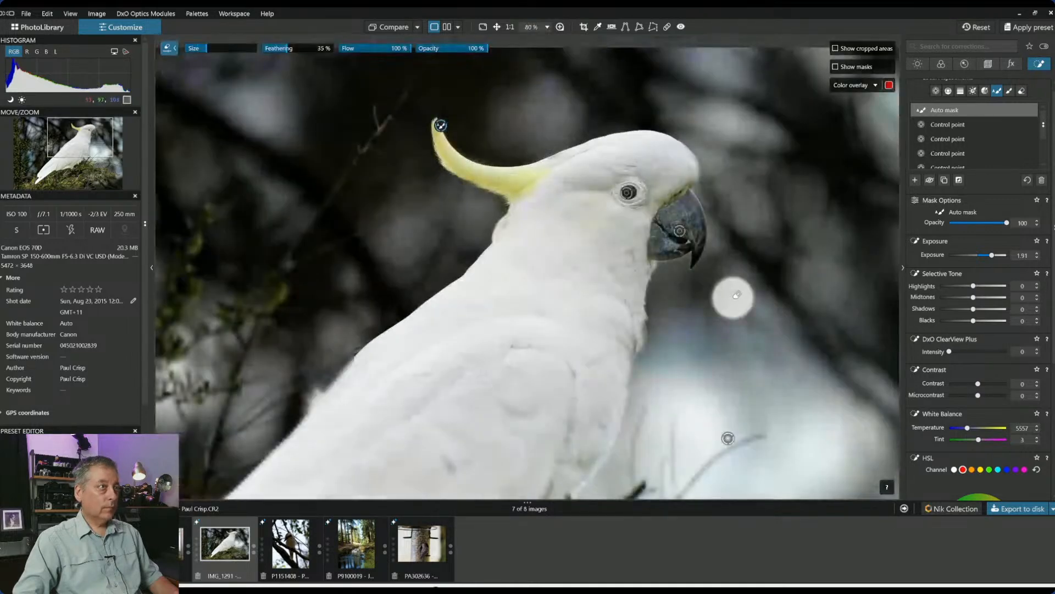
key(Escape)
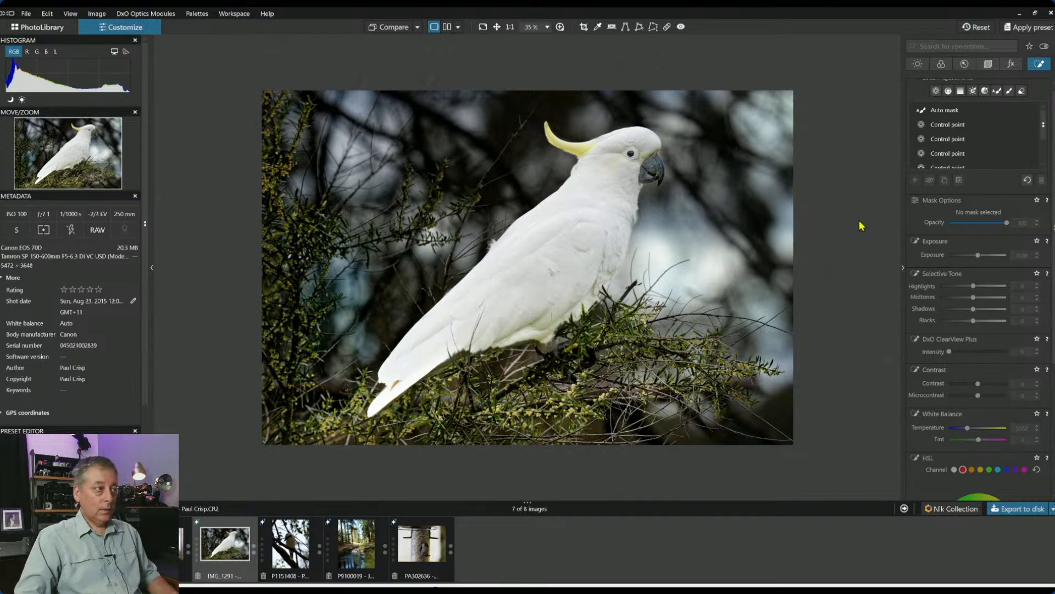
Shrink the reach of the foliage mask's point below the tail and of the background mask's point beside the tail
click(932, 159)
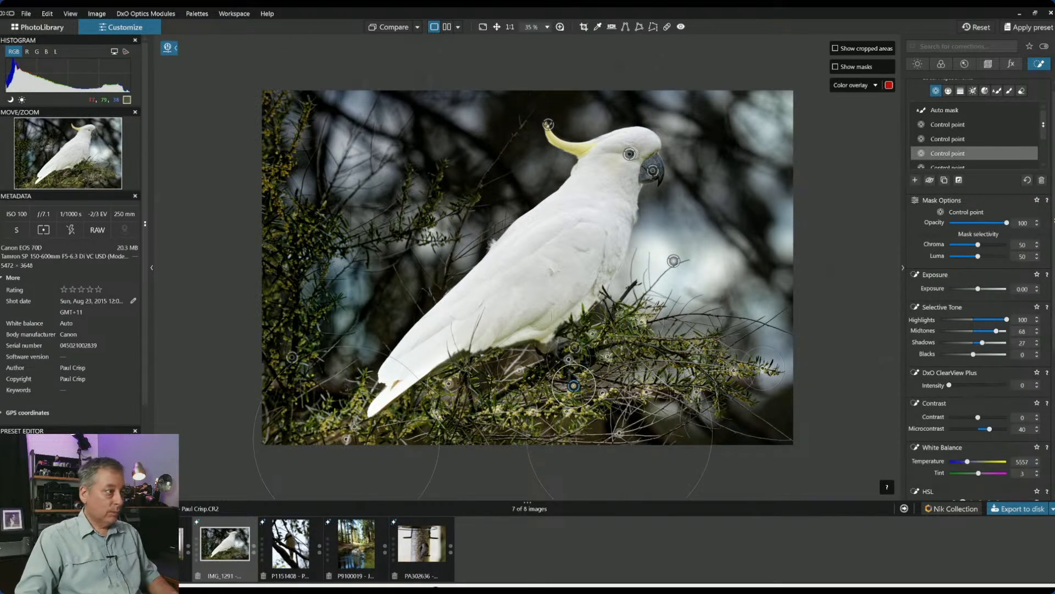
drag(408, 370, 394, 387)
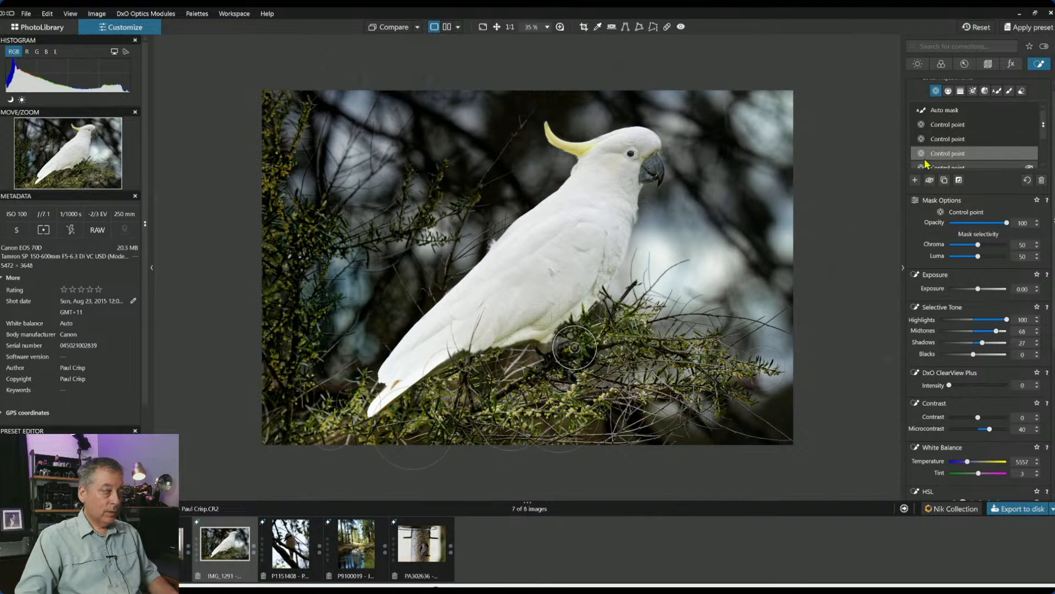
scroll(940, 156, down, 1)
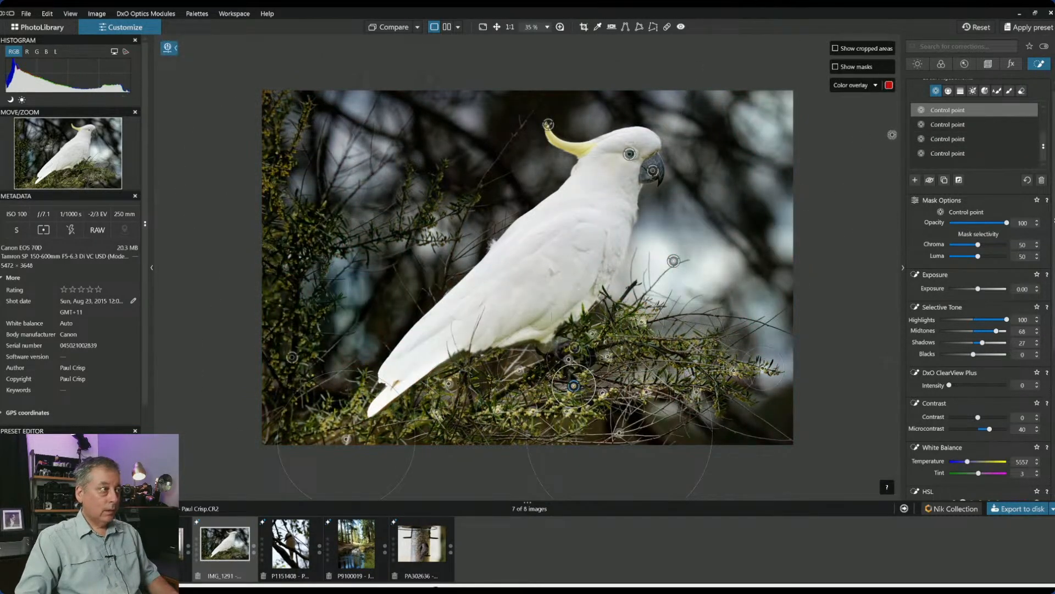
click(674, 260)
drag(435, 282, 408, 282)
Create a new control point mask on the cockatoo's tail feathers and size it to cover only the tail area
click(957, 166)
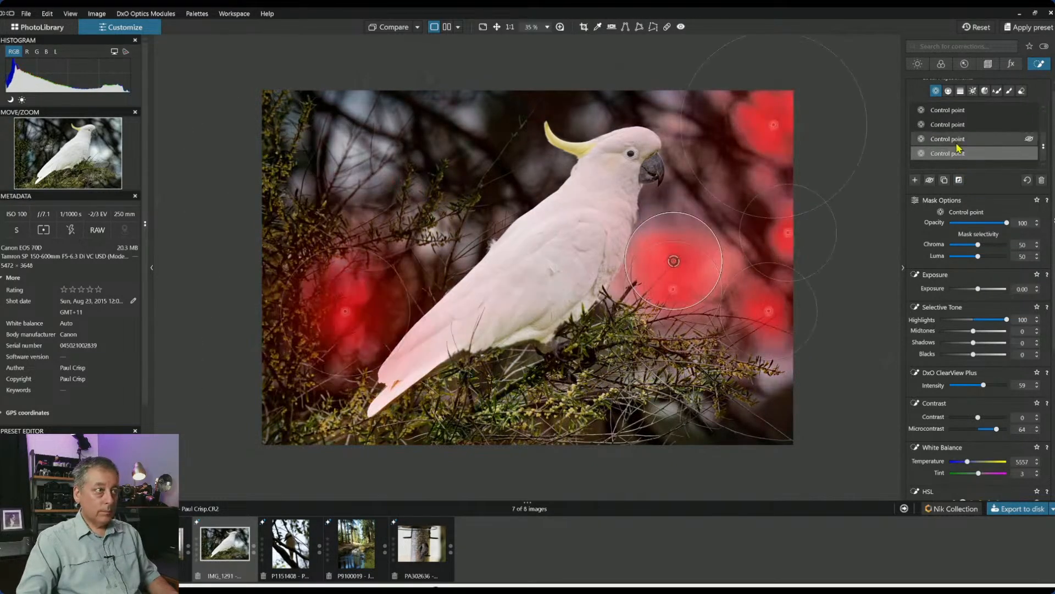
scroll(957, 127, up, 1)
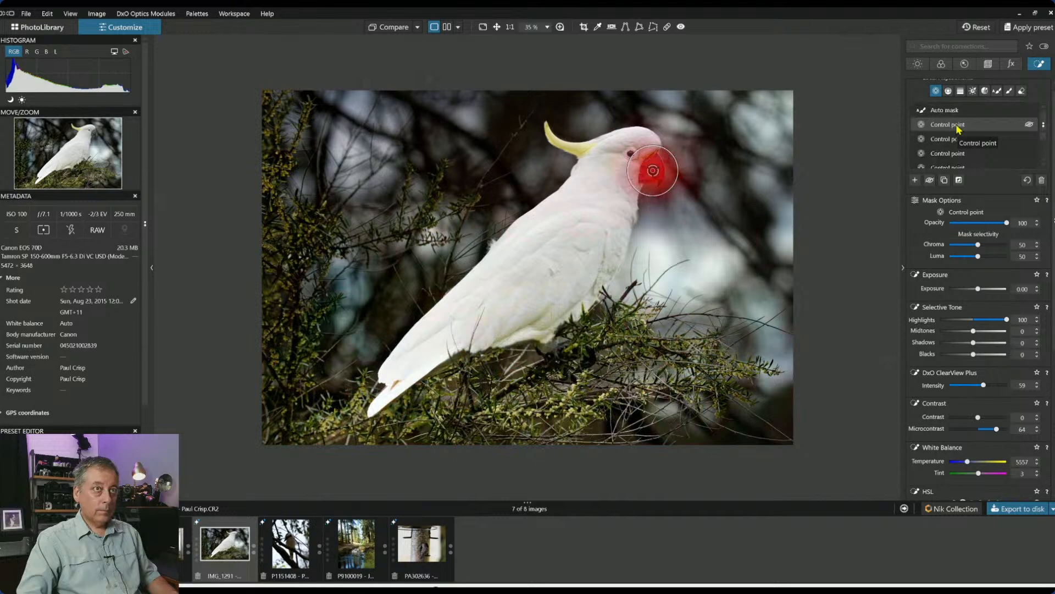
click(957, 154)
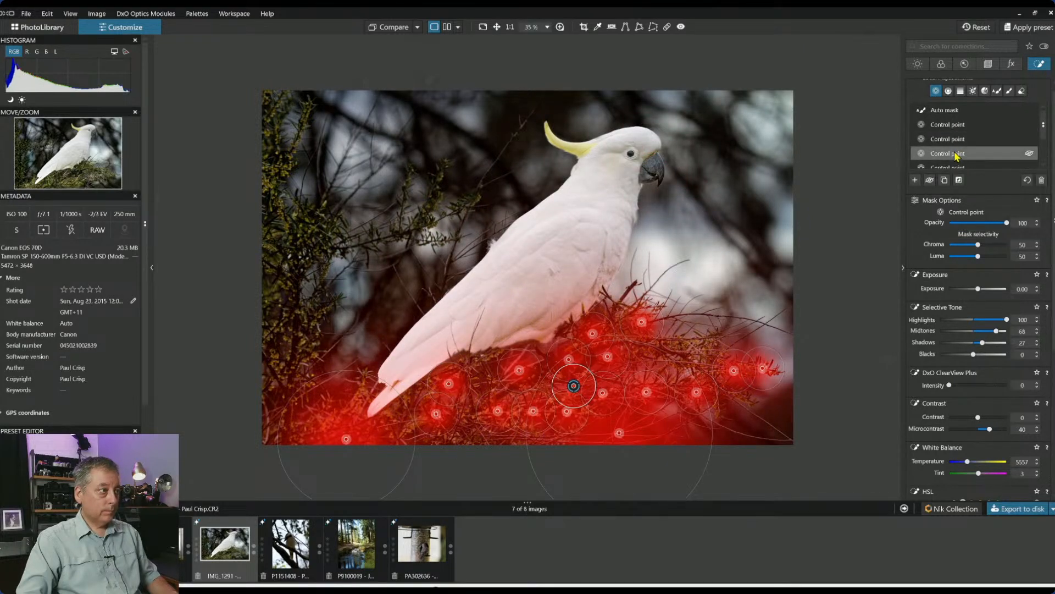
click(955, 168)
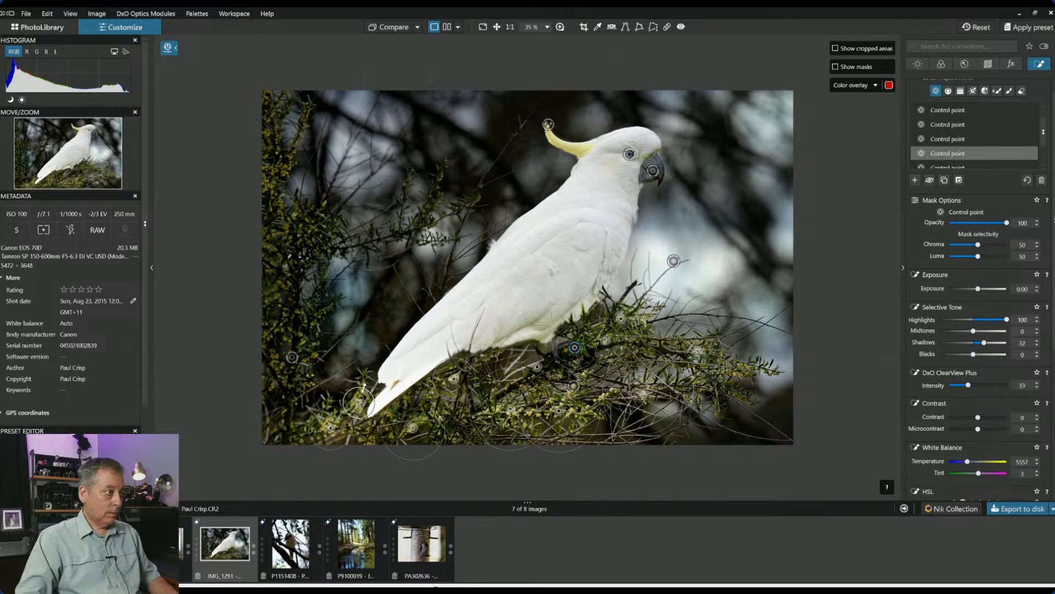
click(915, 179)
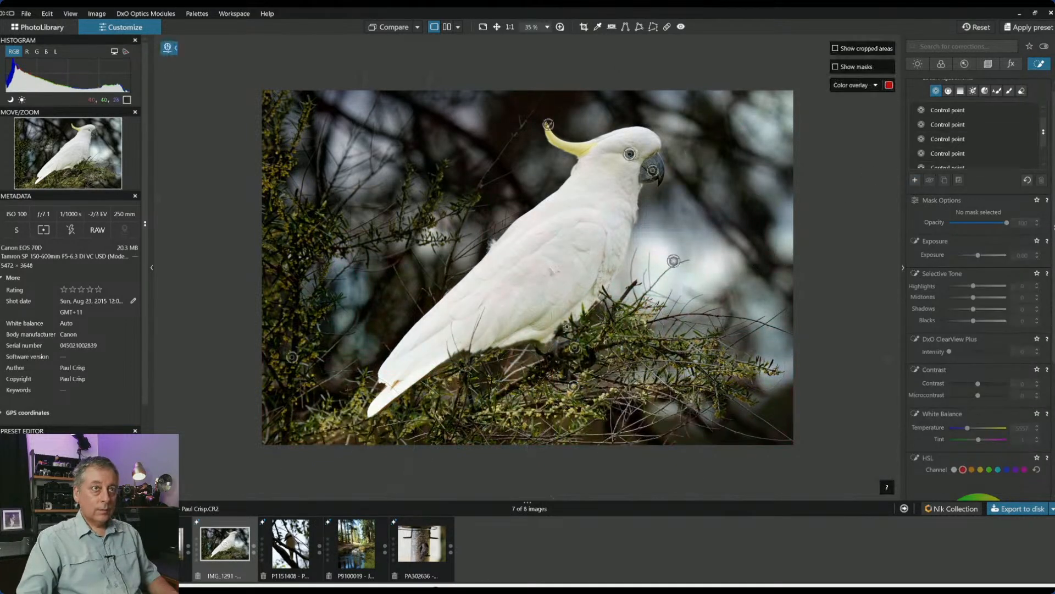
click(408, 369)
drag(424, 361, 472, 332)
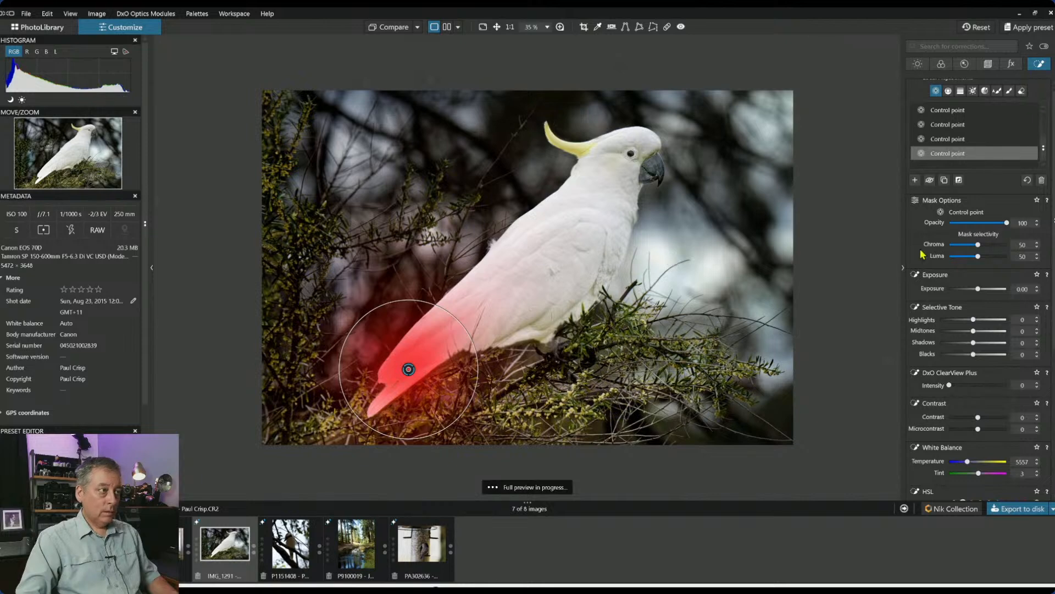
Set the tail mask's Luma selectivity to 60 and its Highlights to -41
drag(979, 257, 984, 256)
click(957, 320)
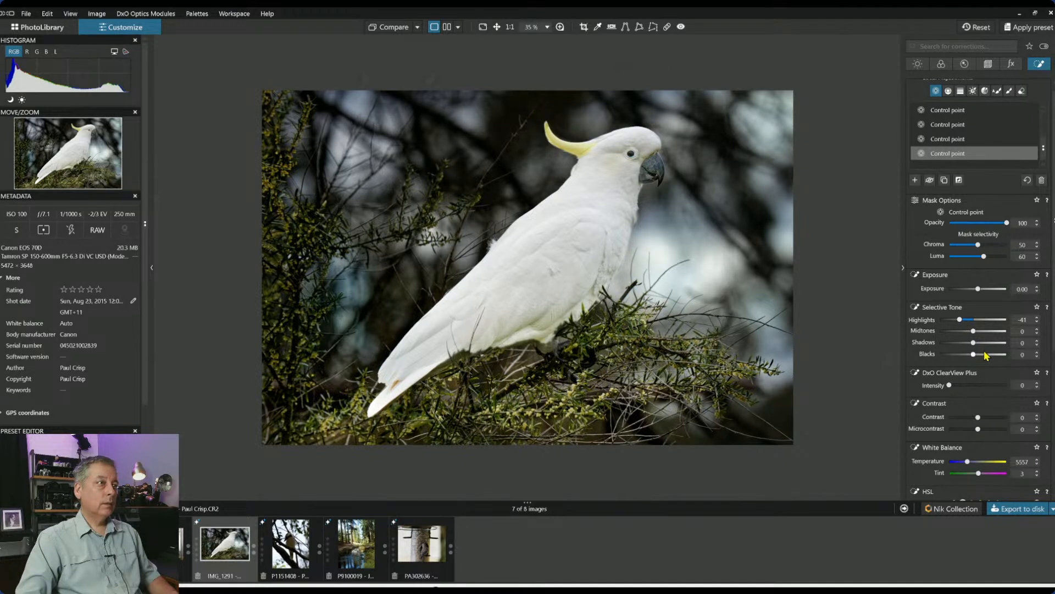
key(Escape)
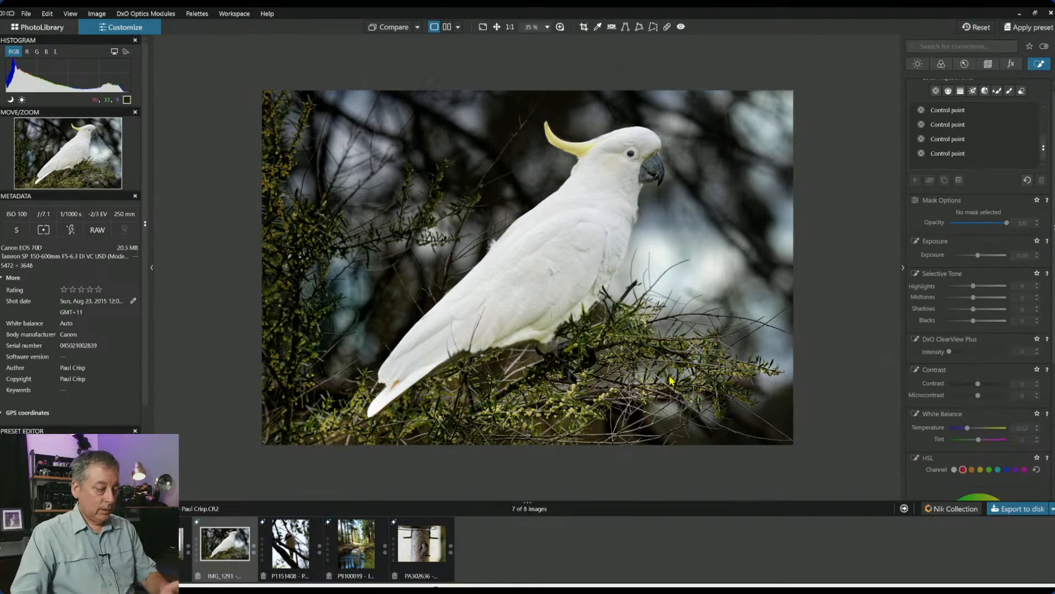
Compare the original and the edited cockatoo photo side by side, with the side palettes hidden
key(Tab)
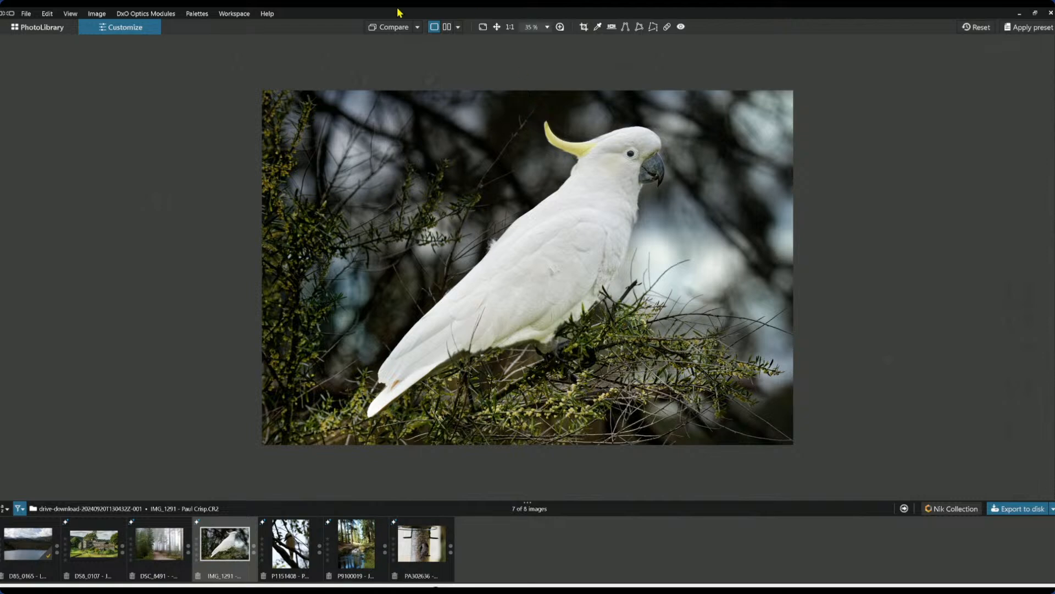
click(447, 26)
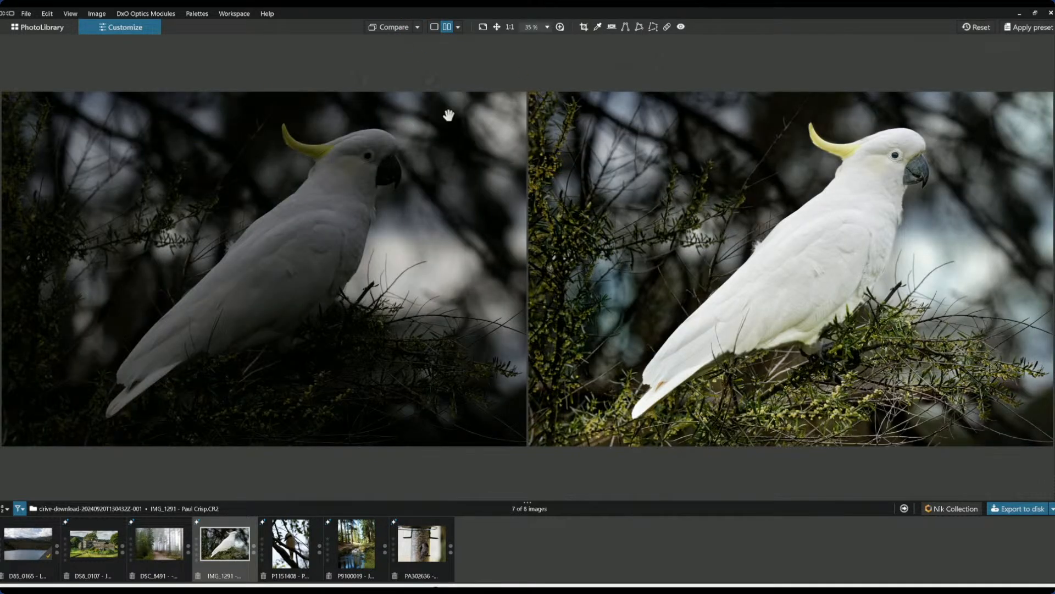
scroll(649, 439, down, 1)
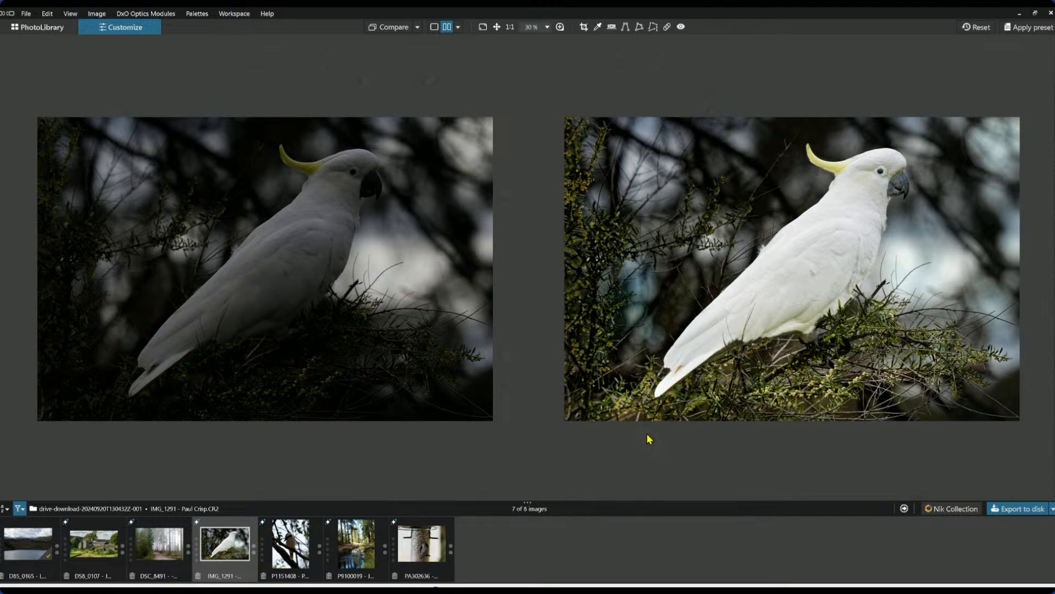
Compare the original and the edited cockatoo photo in full-screen single view, alternating between the two versions
click(434, 27)
scroll(502, 176, up, 2)
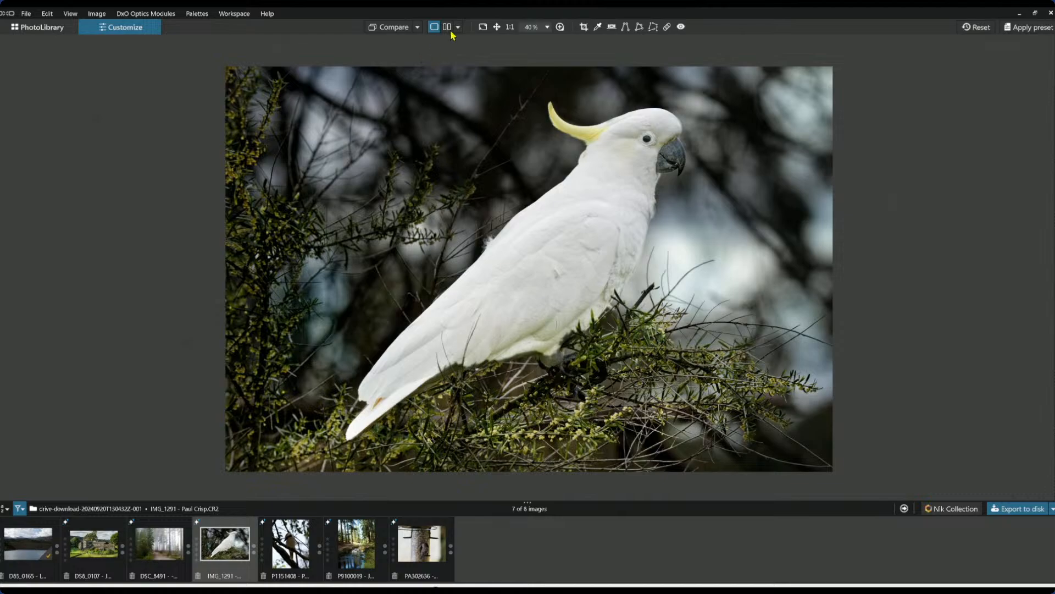
click(483, 26)
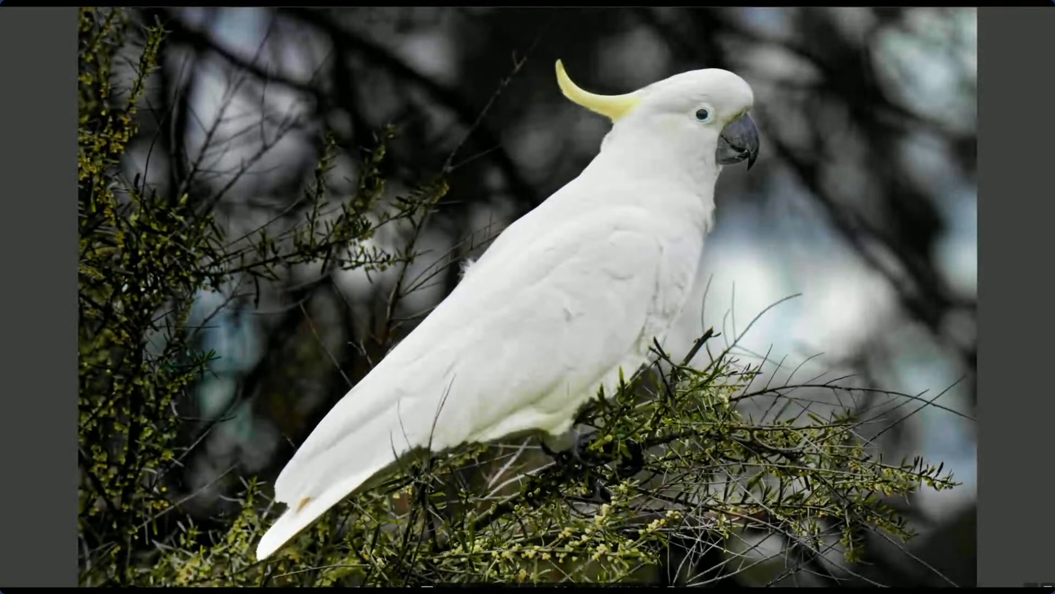
key(ctrl+d)
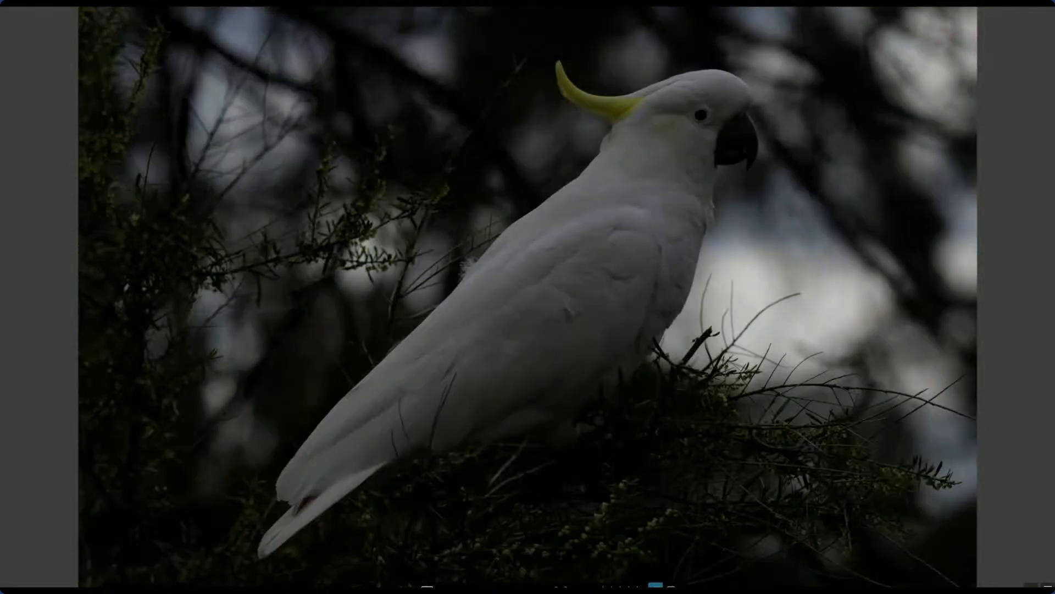
key(ctrl+d)
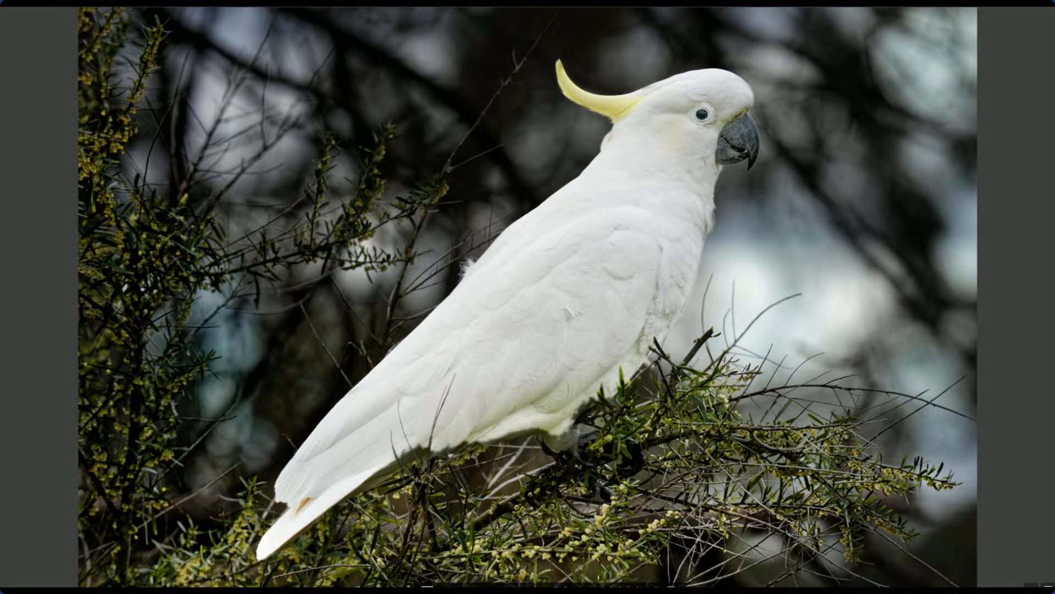
key(backslash)
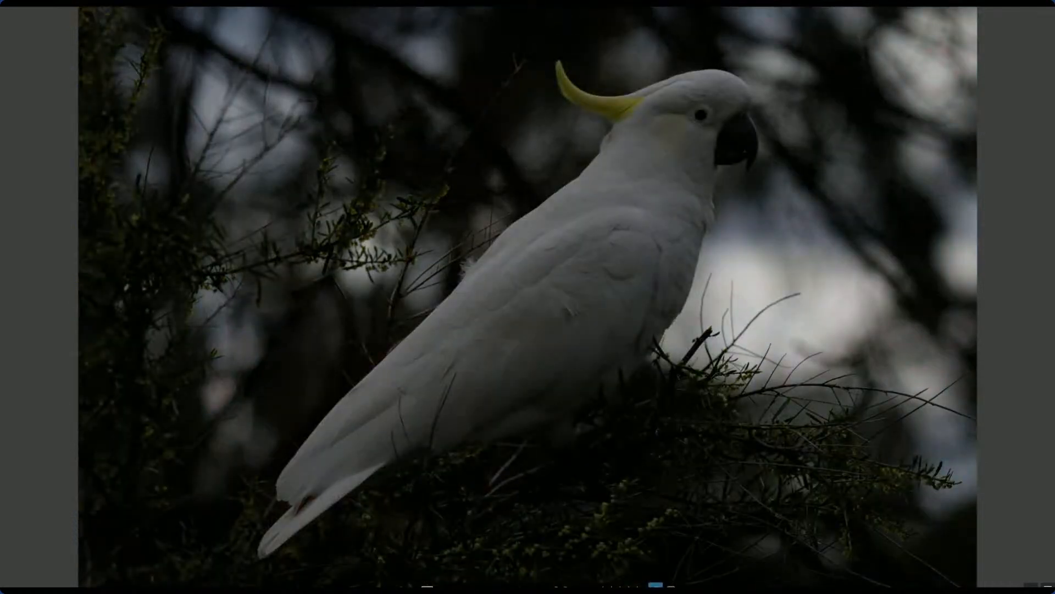
key(backslash)
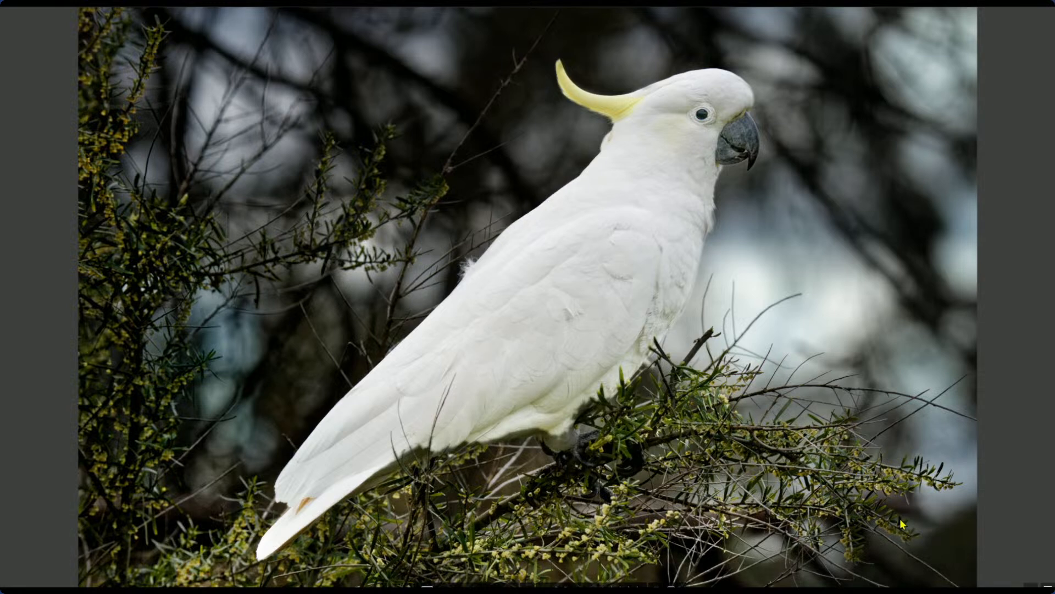
key(Escape)
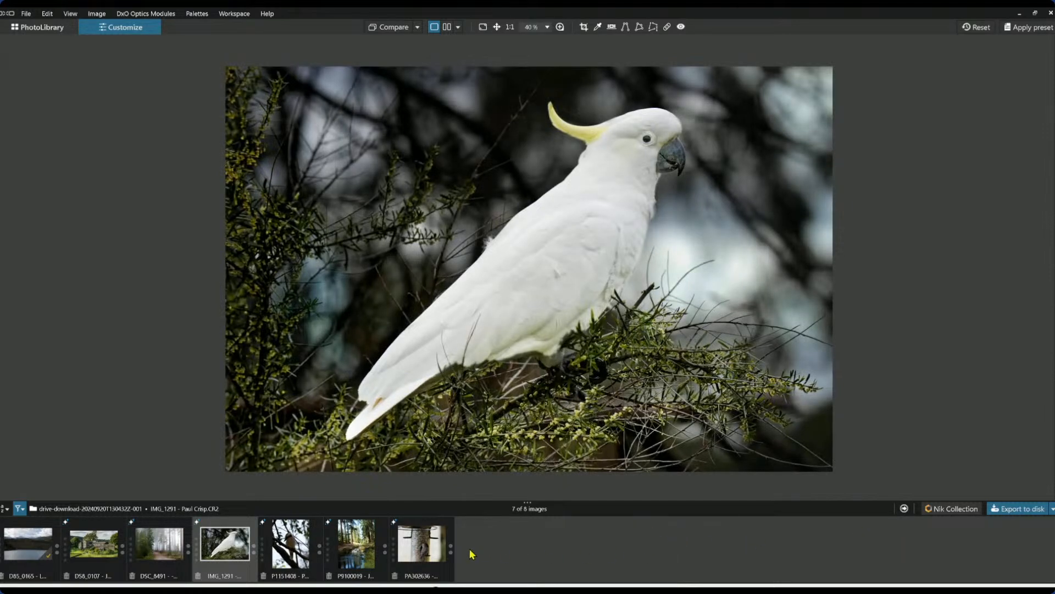
Open the kookaburra photo for editing, fit the whole image in view and show the side palettes
click(304, 556)
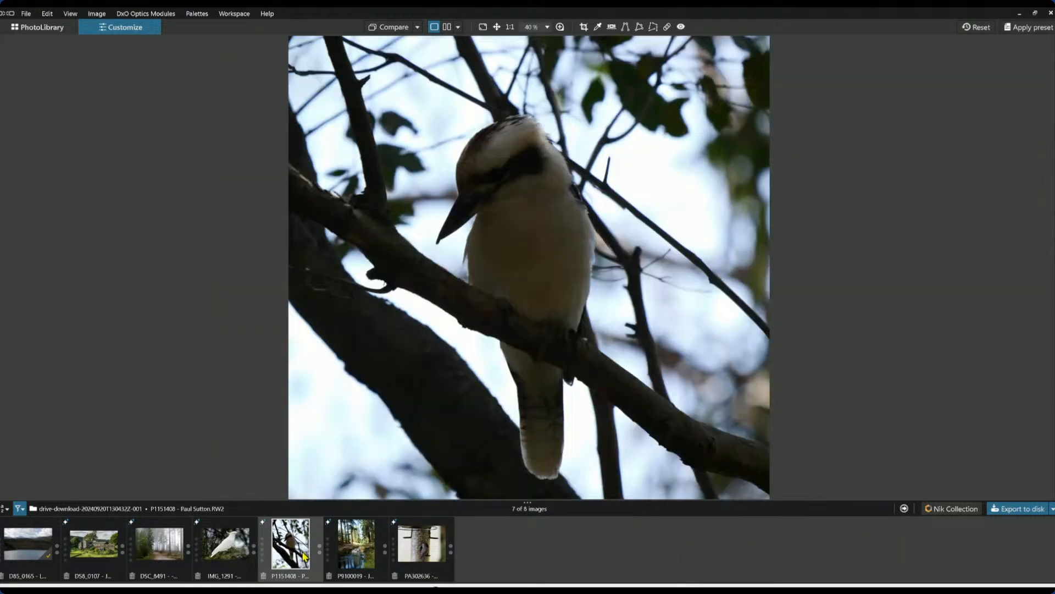
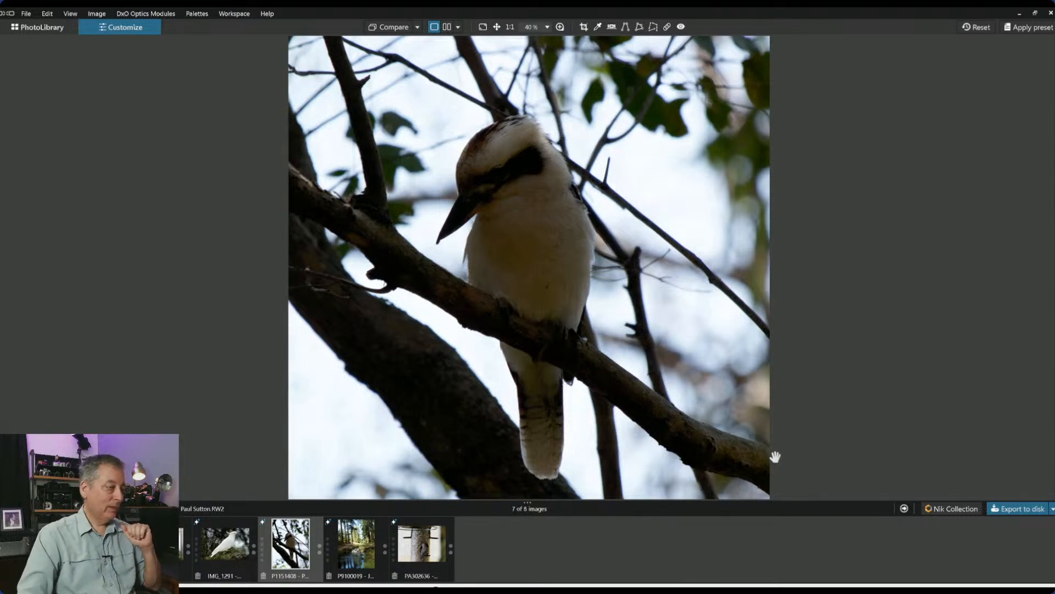
scroll(637, 370, down, 2)
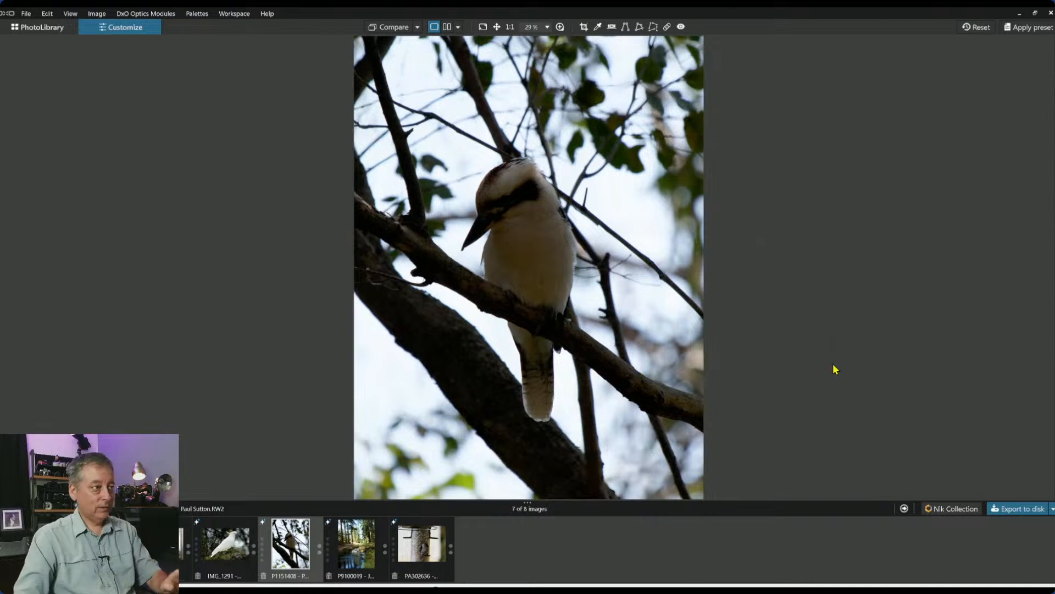
key(Tab)
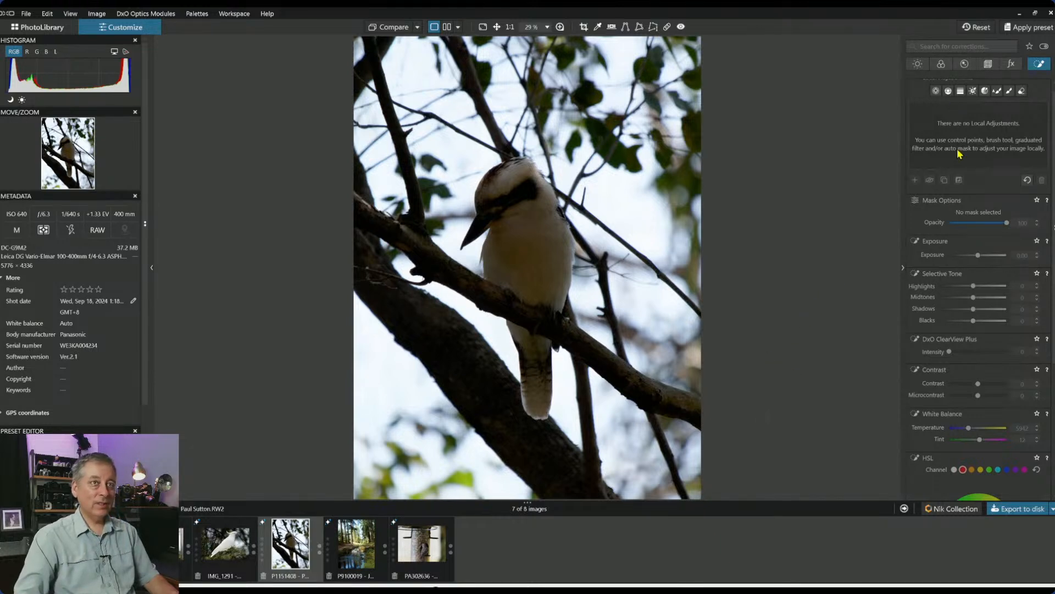
Paint an auto mask over the kookaburra's head, beak, body and tail, and set its Exposure to 1.72
scroll(965, 316, up, 1)
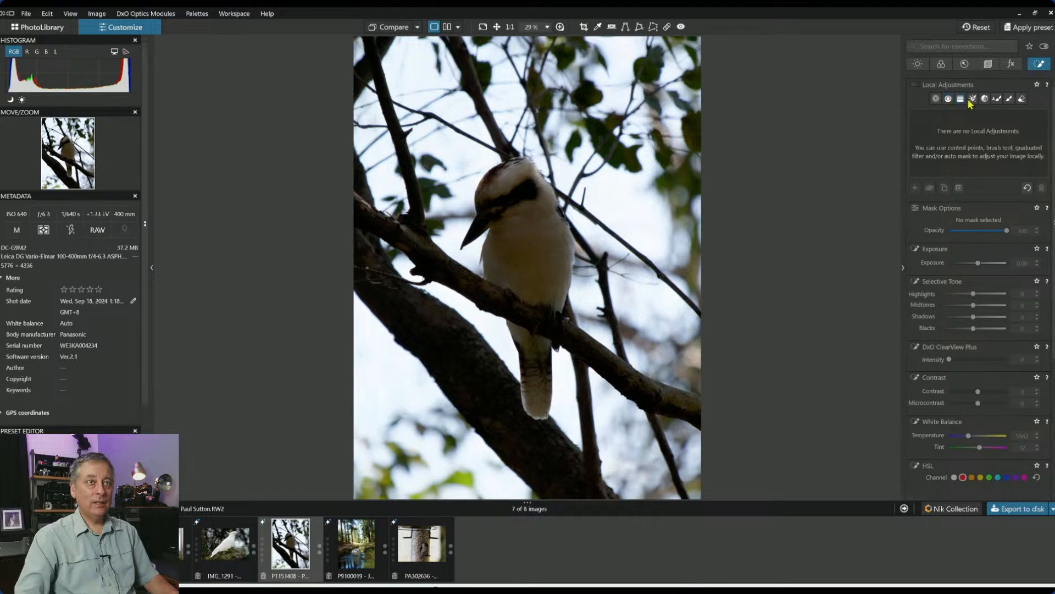
click(997, 99)
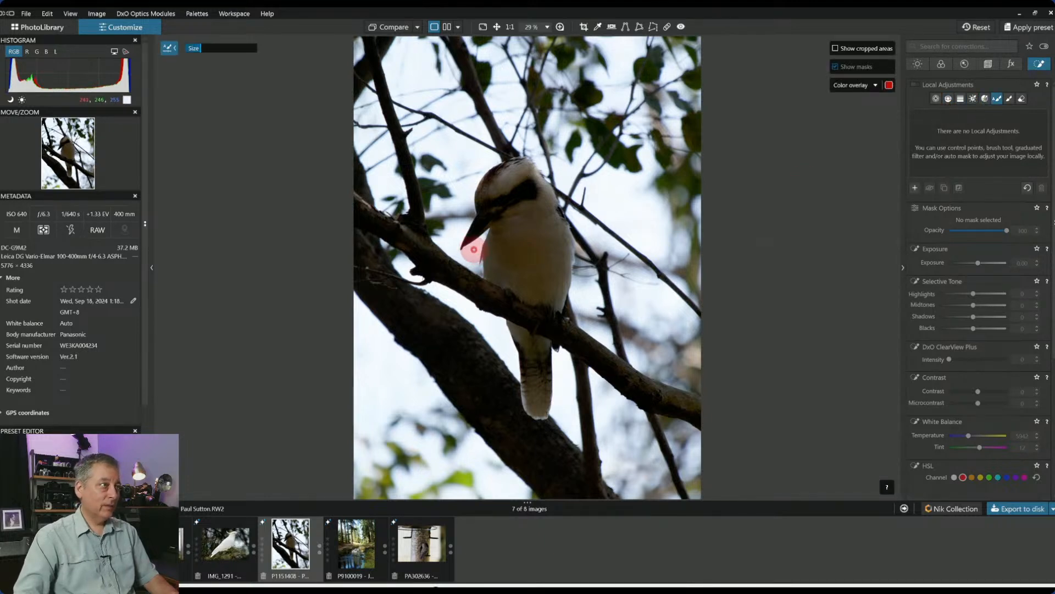
mouse_move(466, 245)
mouse_down()
mouse_move(491, 181)
mouse_move(528, 166)
mouse_move(552, 214)
mouse_move(530, 184)
mouse_move(508, 181)
mouse_move(489, 198)
mouse_move(523, 196)
mouse_move(492, 223)
mouse_move(491, 272)
mouse_move(554, 306)
mouse_move(561, 226)
mouse_move(516, 186)
mouse_move(510, 265)
mouse_move(523, 241)
mouse_move(519, 217)
mouse_move(523, 273)
mouse_up()
drag(539, 228, 544, 281)
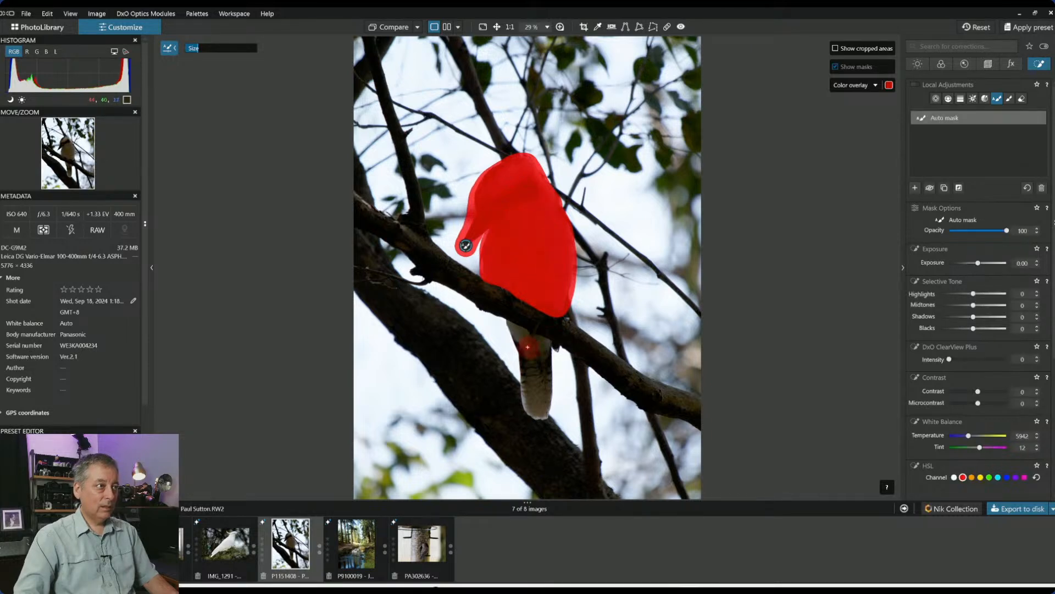
mouse_move(512, 328)
mouse_down()
mouse_move(549, 349)
mouse_move(540, 359)
mouse_move(544, 413)
mouse_move(531, 416)
mouse_move(516, 349)
mouse_move(527, 358)
mouse_up()
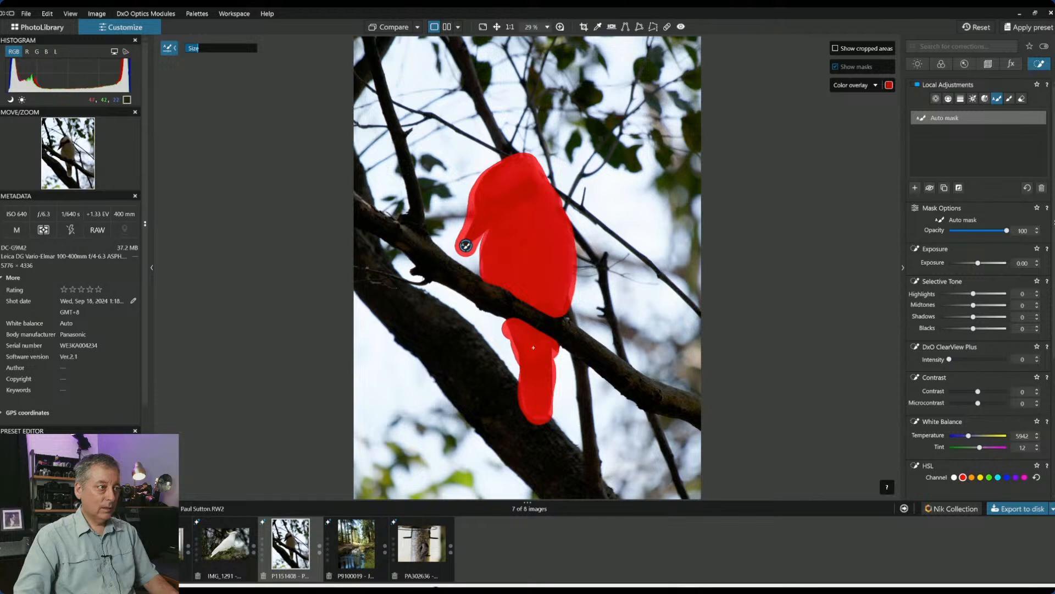
drag(978, 264, 991, 264)
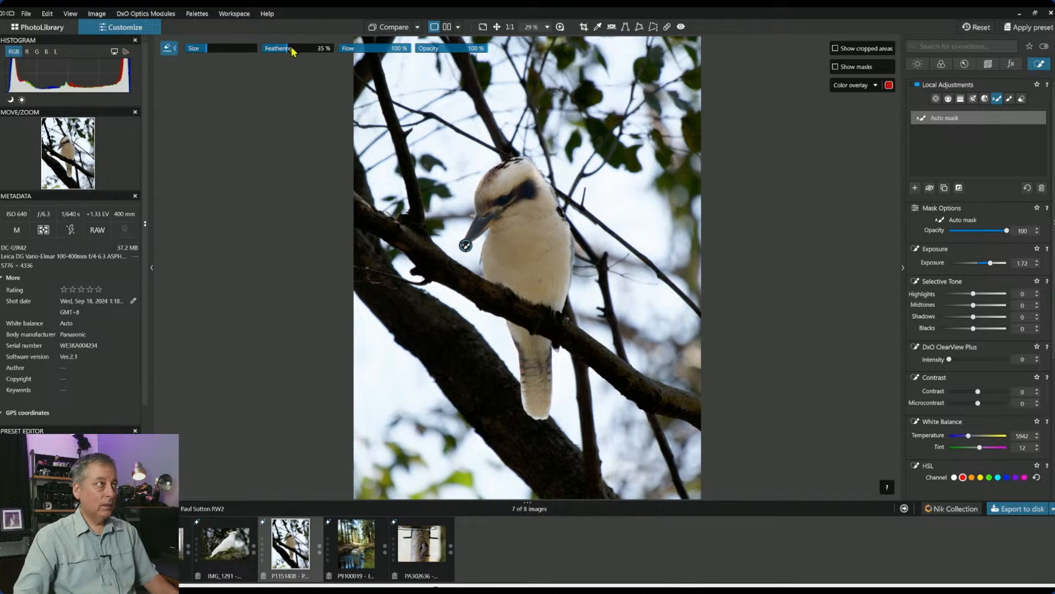
drag(291, 51, 322, 50)
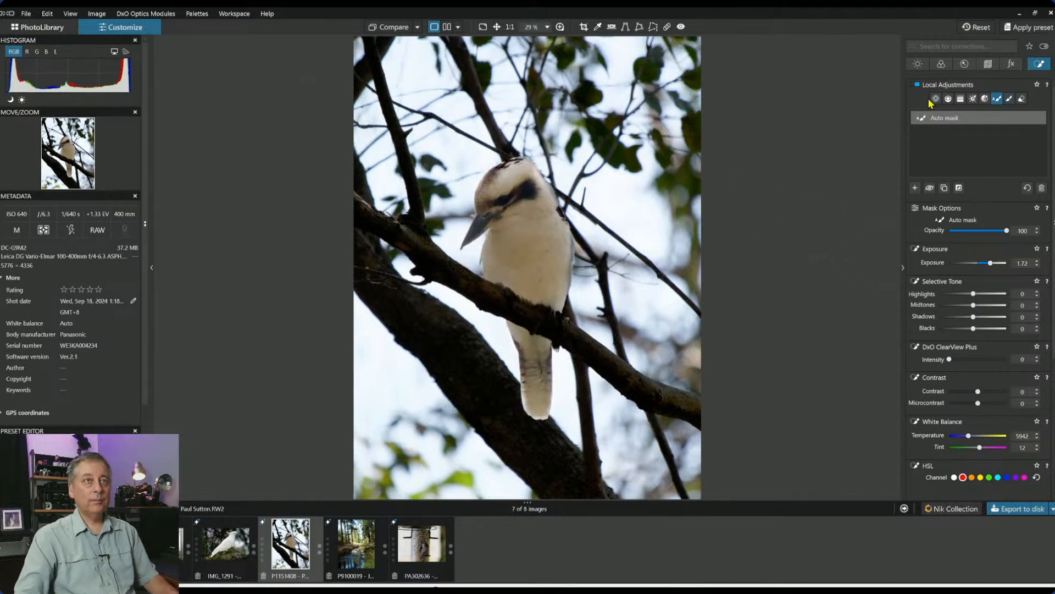
Try a darker overall exposure of -1.96, return it to 0.00, and set the whole photo's Highlights to -55
click(918, 63)
drag(975, 111, 961, 114)
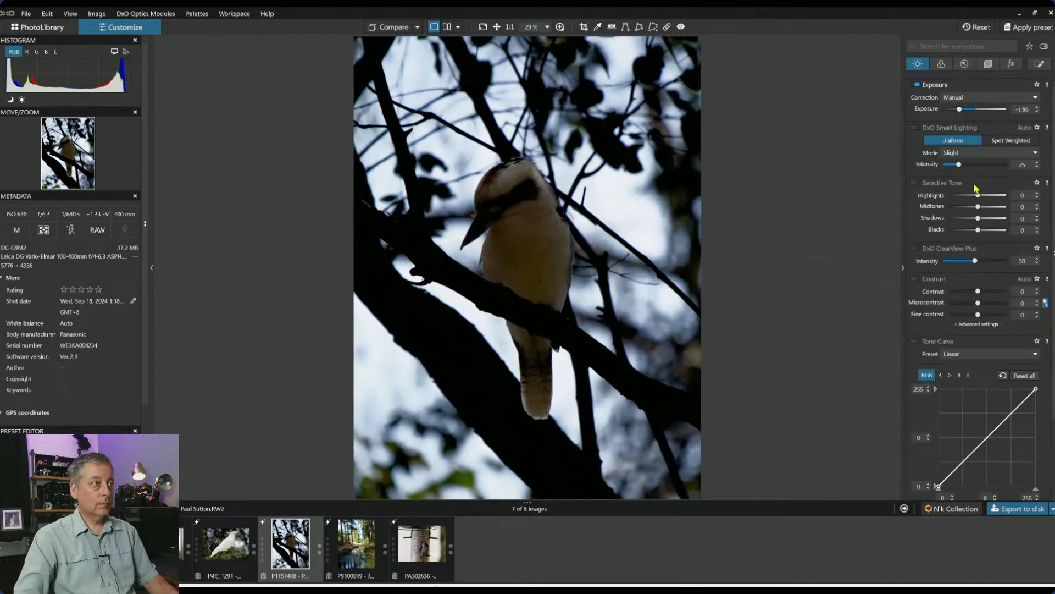
click(966, 196)
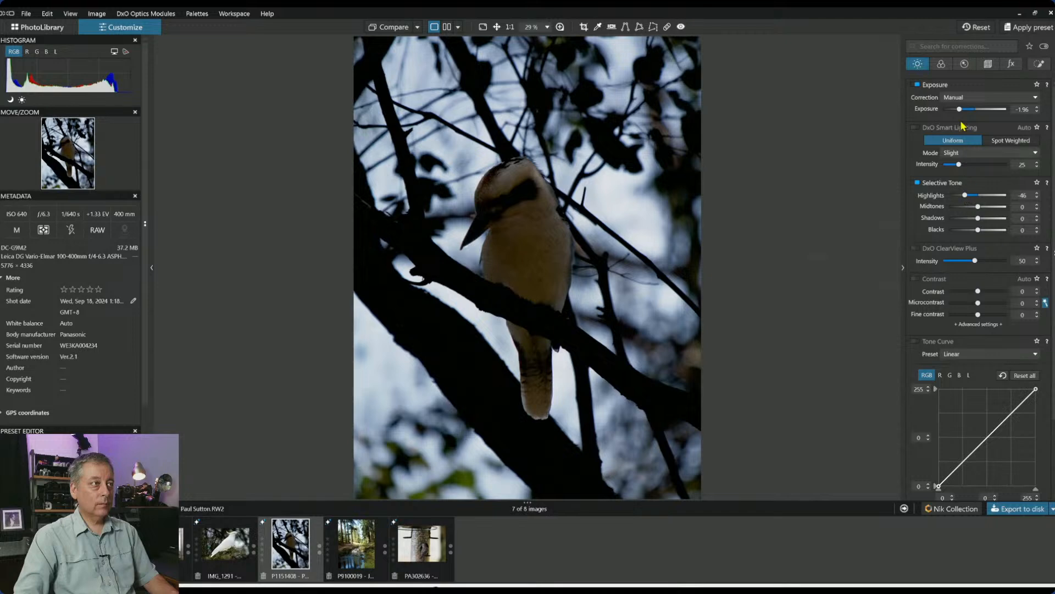
mouse_move(965, 195)
mouse_down()
mouse_move(952, 199)
mouse_move(964, 202)
mouse_up()
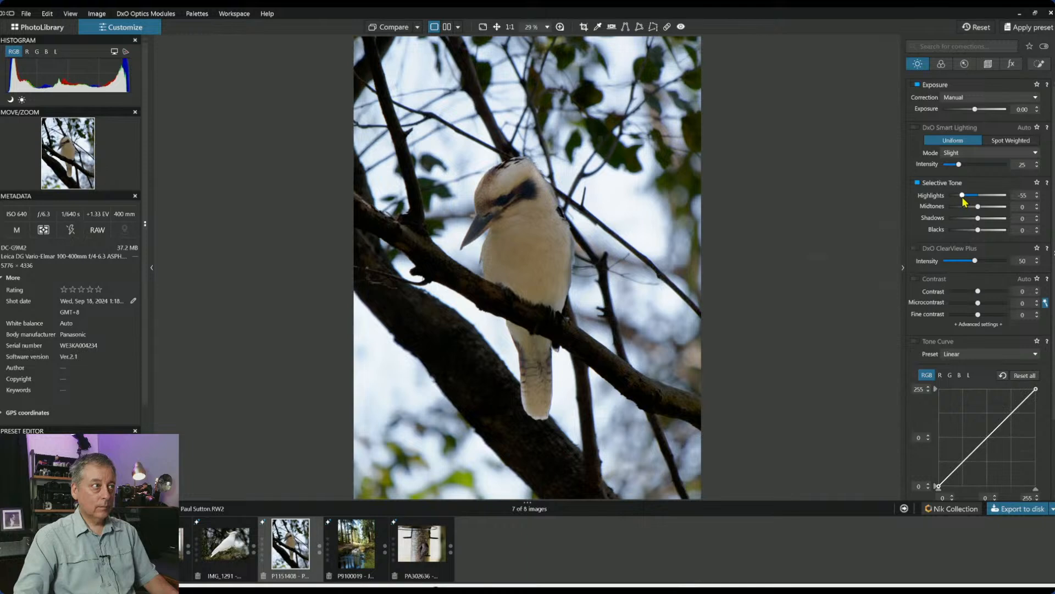
Raise the kookaburra auto mask's Exposure to 2.64 and lower the whole photo's Exposure to -0.88
click(1040, 64)
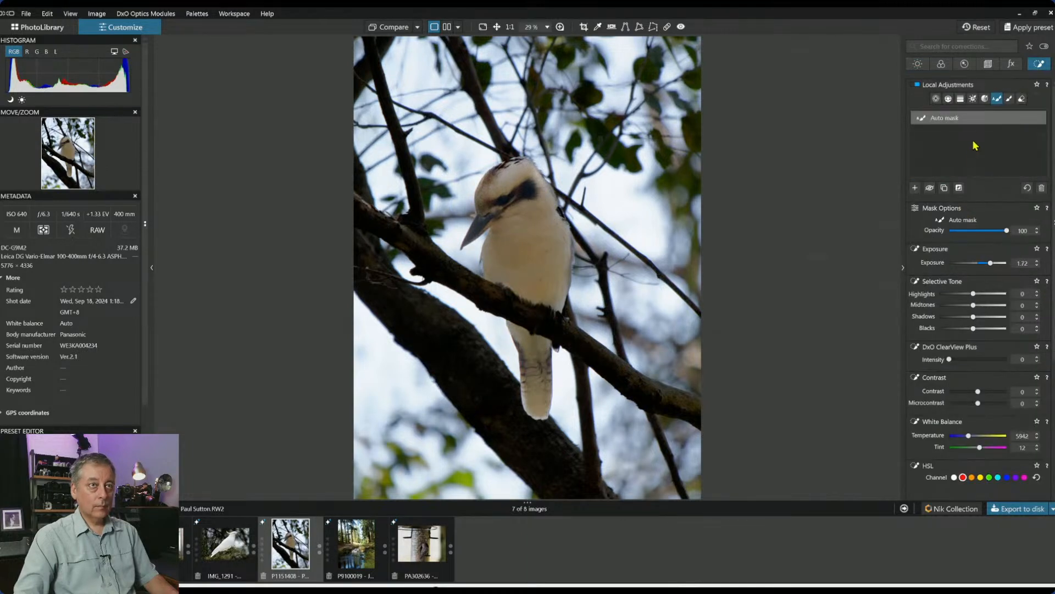
drag(993, 264, 997, 266)
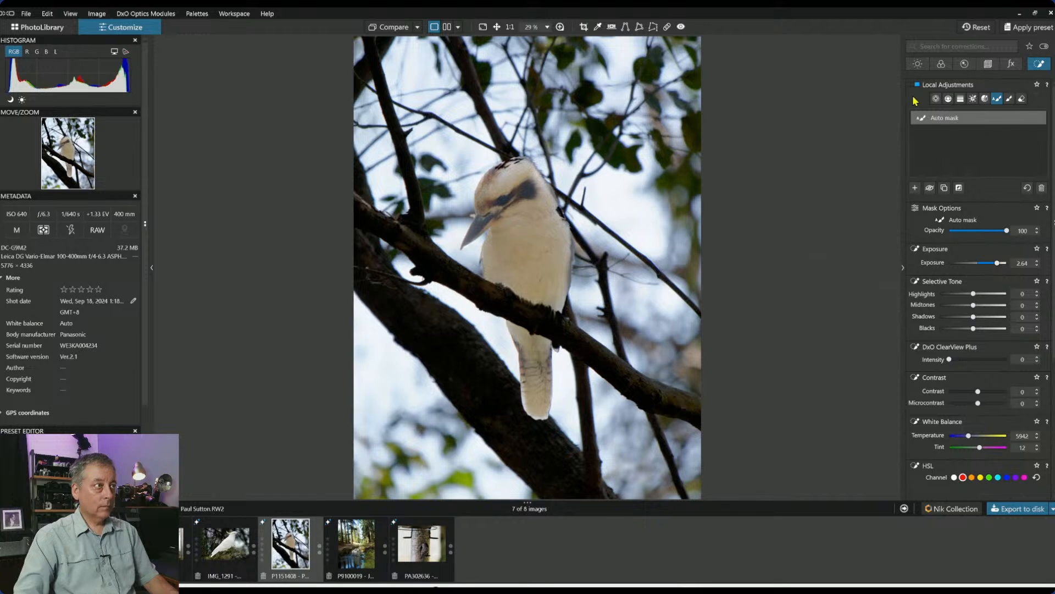
click(917, 65)
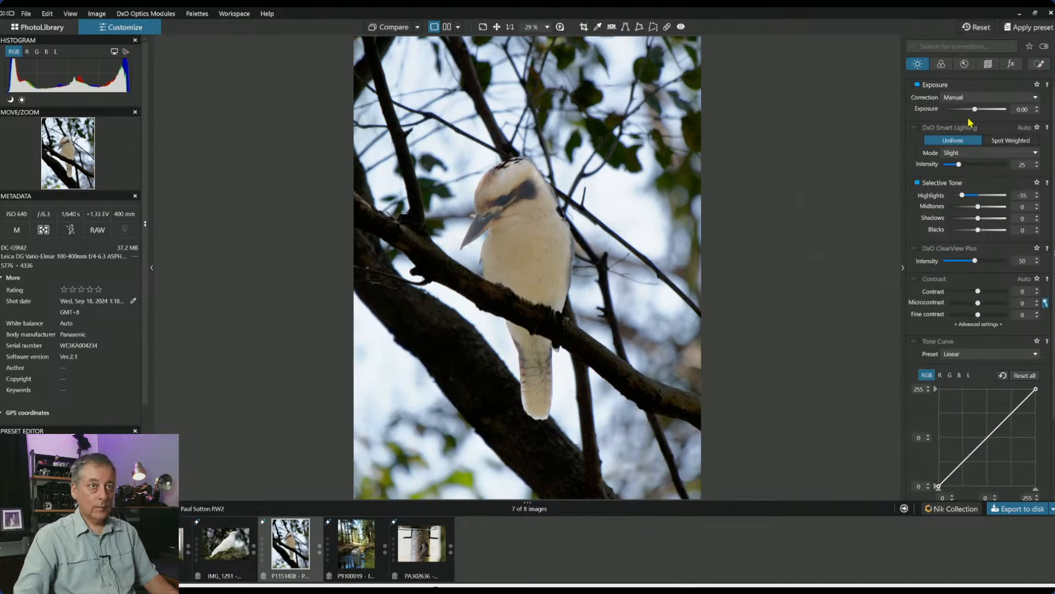
drag(976, 111, 969, 113)
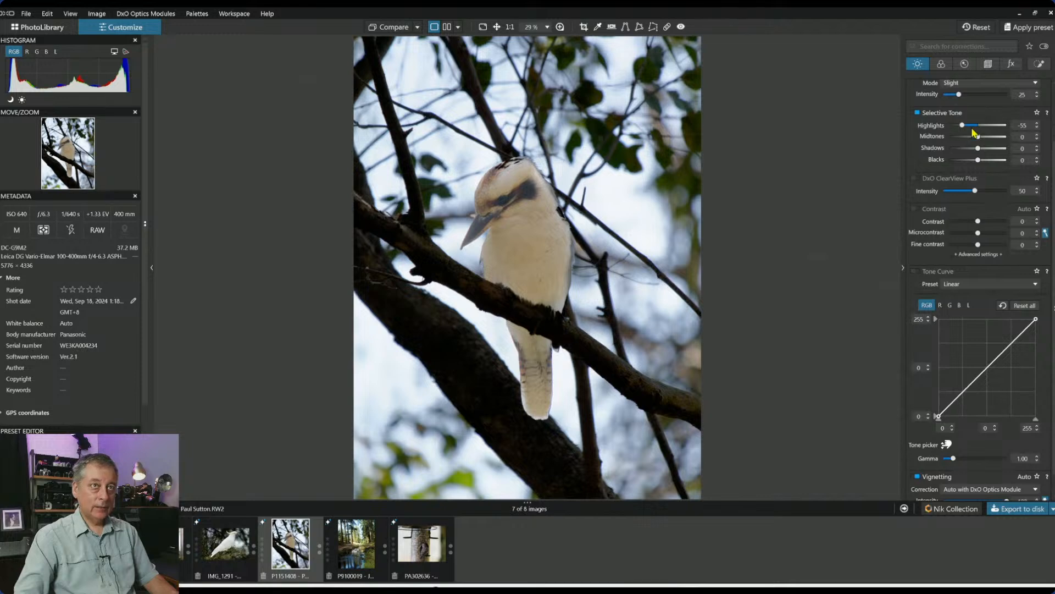
drag(975, 114, 970, 118)
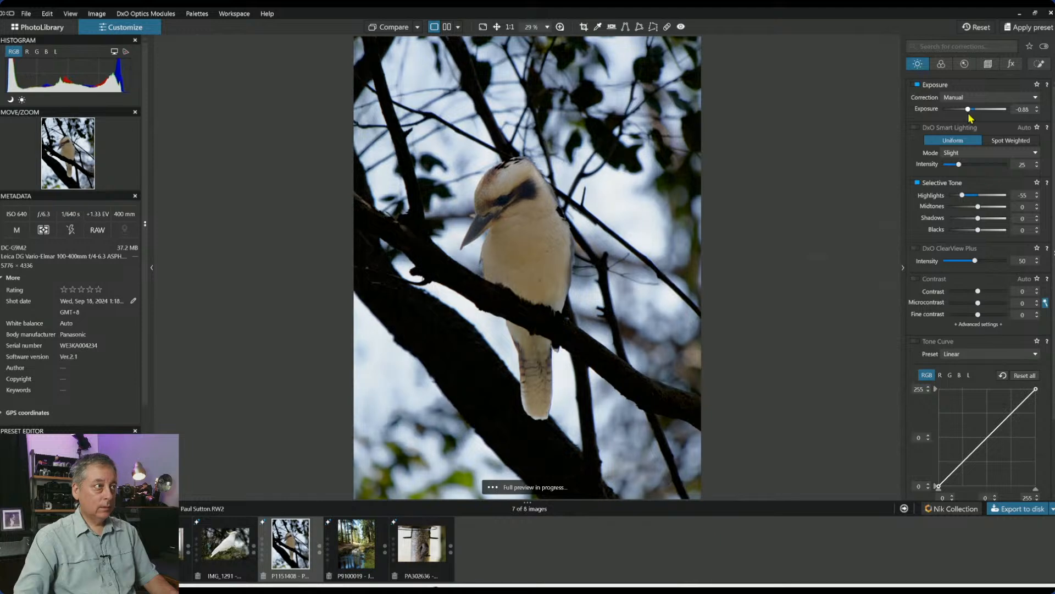
Set the kookaburra auto mask's ClearView Plus intensity to 13
click(1039, 64)
scroll(985, 388, down, 1)
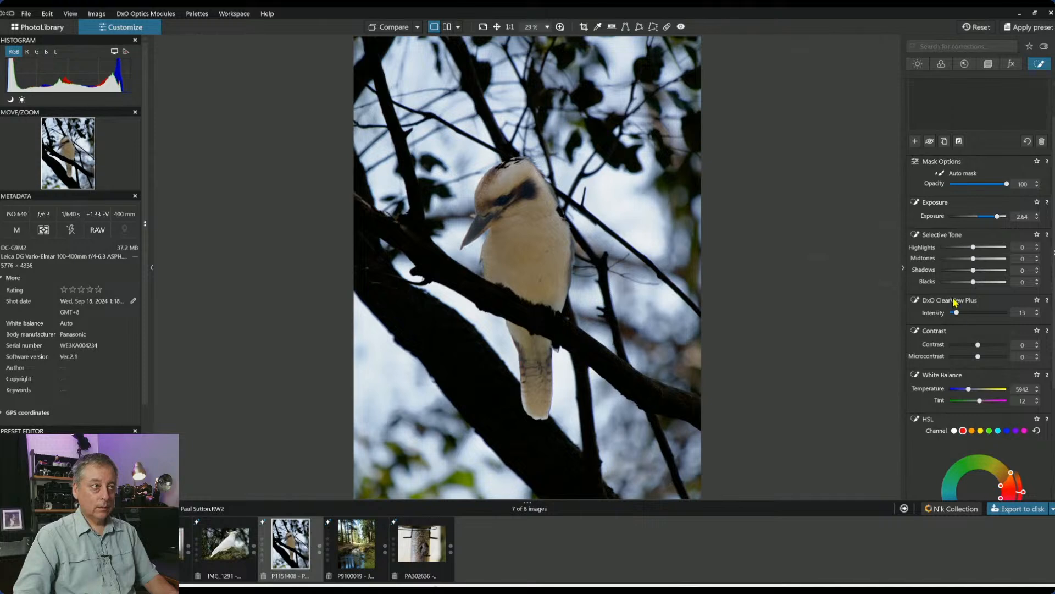
scroll(956, 269, up, 1)
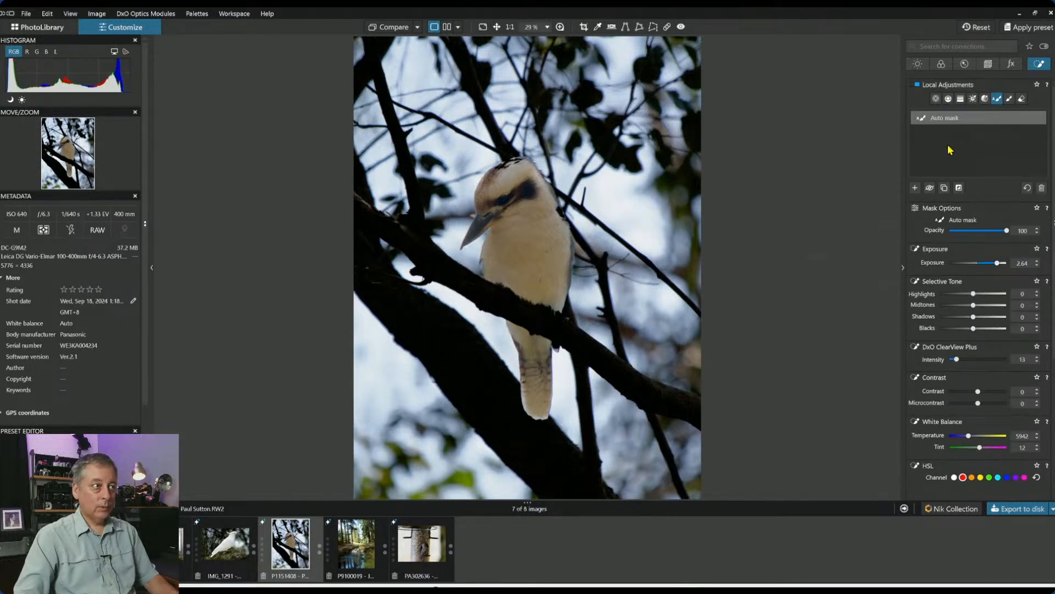
Create a new control point mask on the kookaburra's eye and shrink its reach to just around the eye
click(915, 189)
scroll(526, 204, up, 2)
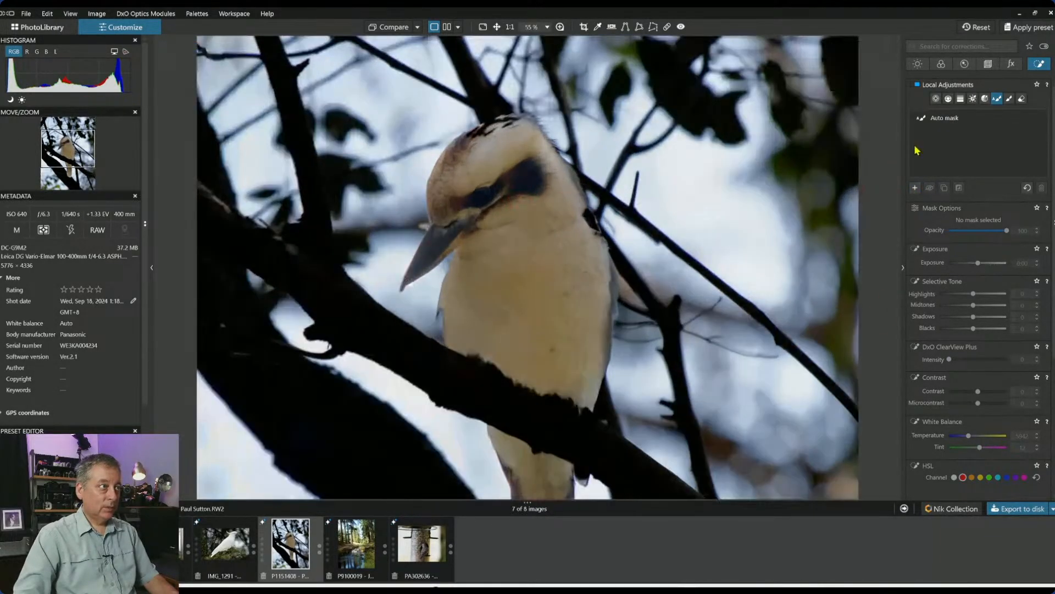
click(936, 99)
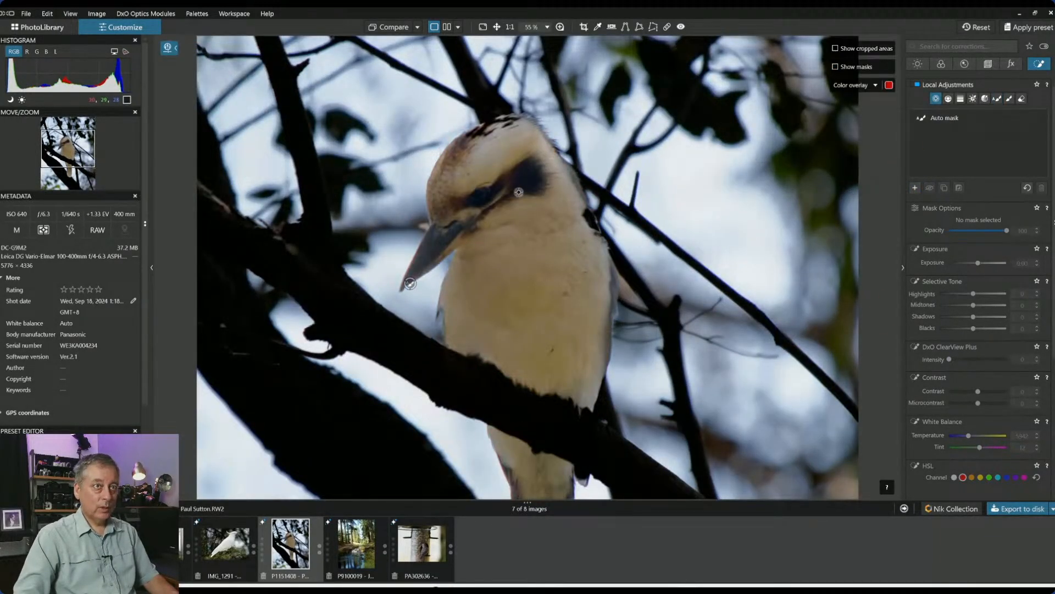
click(484, 196)
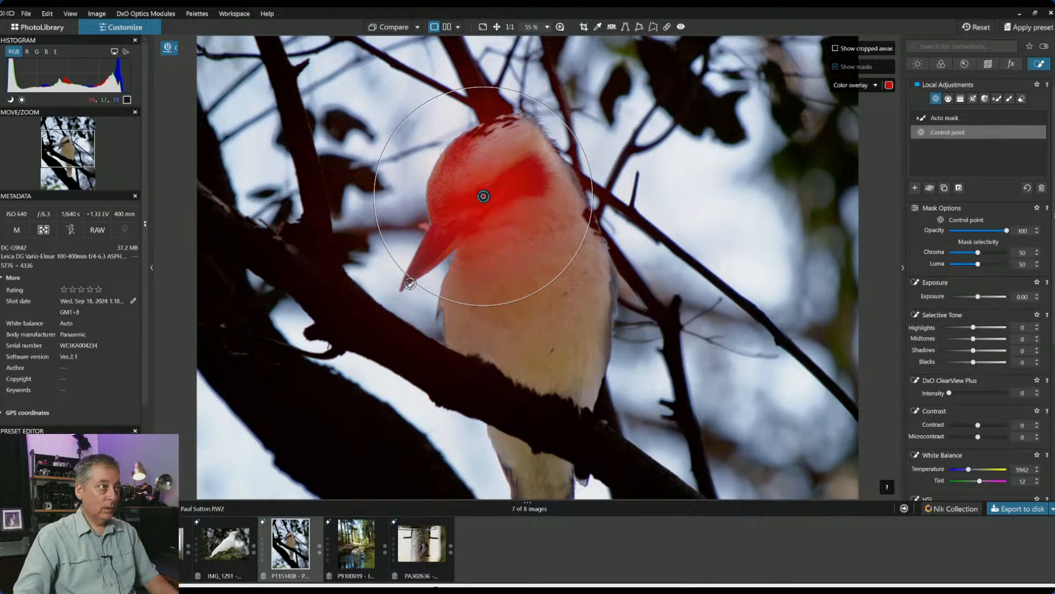
drag(524, 101, 493, 173)
Set the eye mask's Highlights to 50, Midtones to 30, Shadows to 66 and ClearView Plus intensity to 78
click(990, 350)
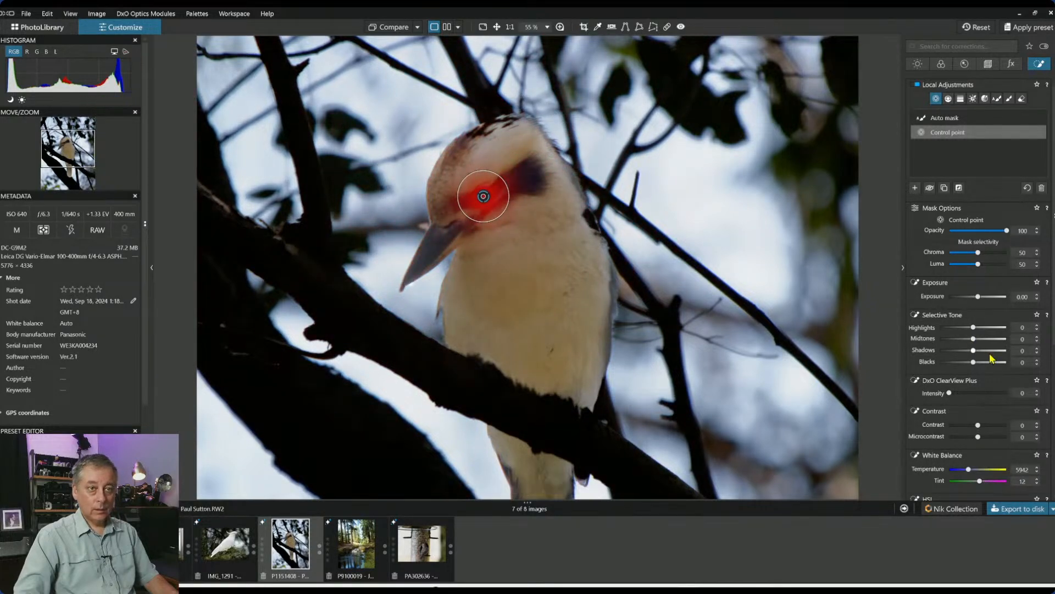
click(994, 393)
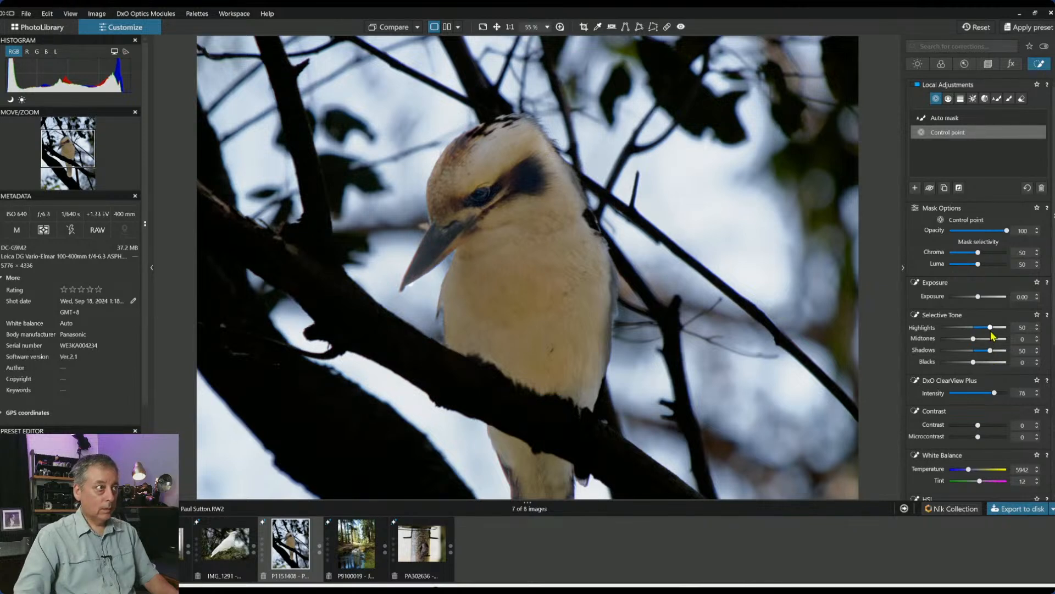
click(984, 339)
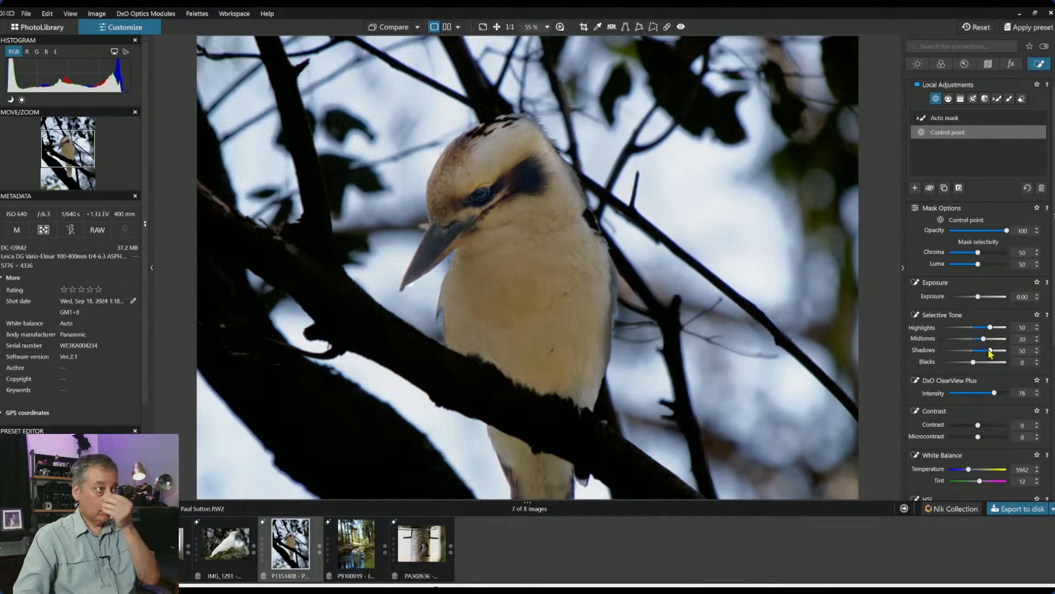
drag(997, 351, 999, 351)
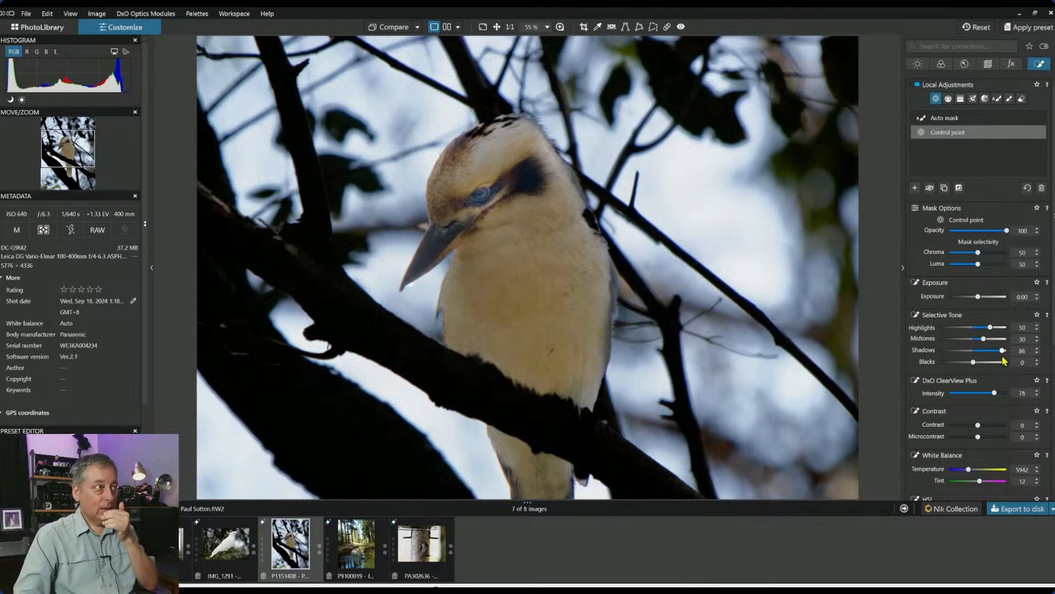
drag(999, 355, 997, 357)
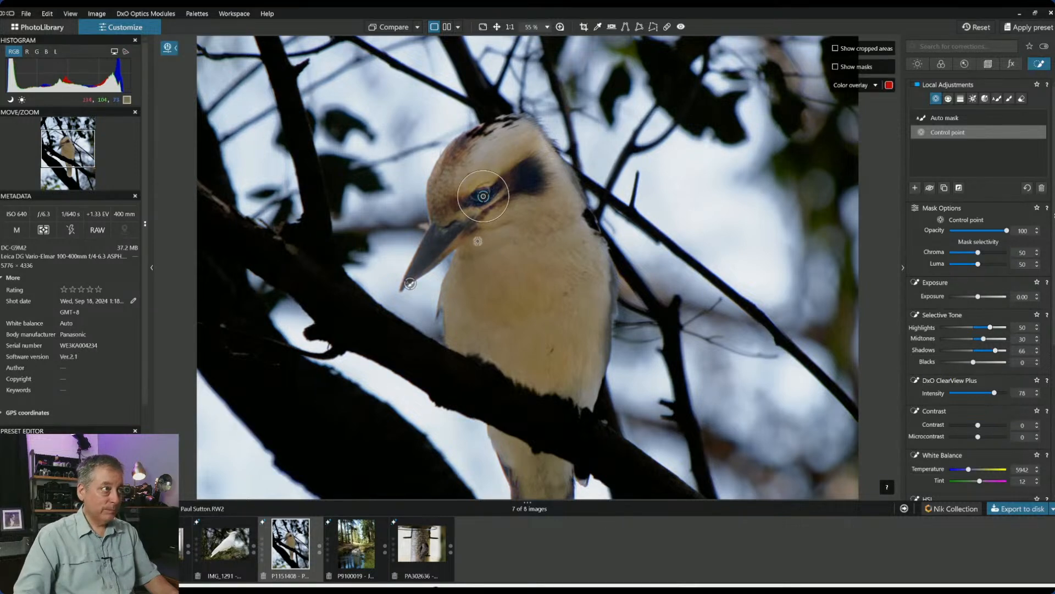
Create a control point mask on the kookaburra's beak with Highlights 45, Shadows 24, ClearView Plus intensity 59 and Microcontrast 61
click(457, 233)
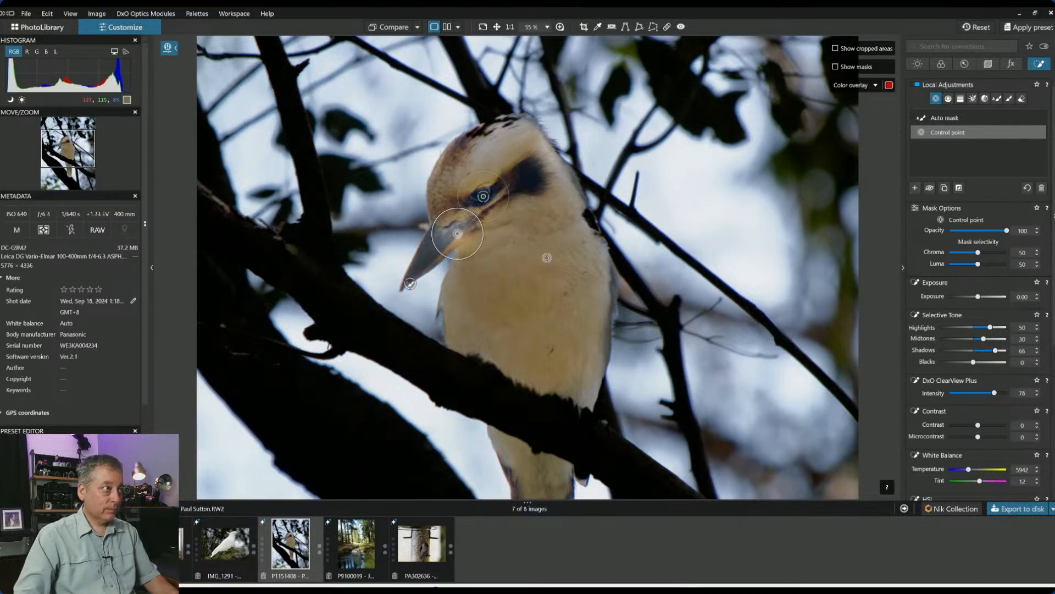
click(914, 188)
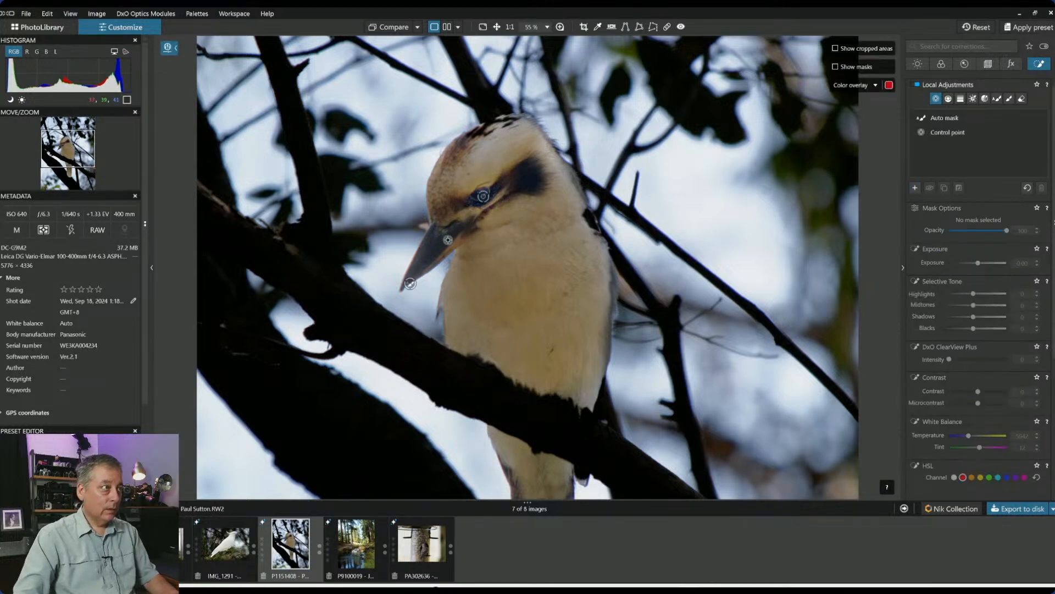
click(448, 241)
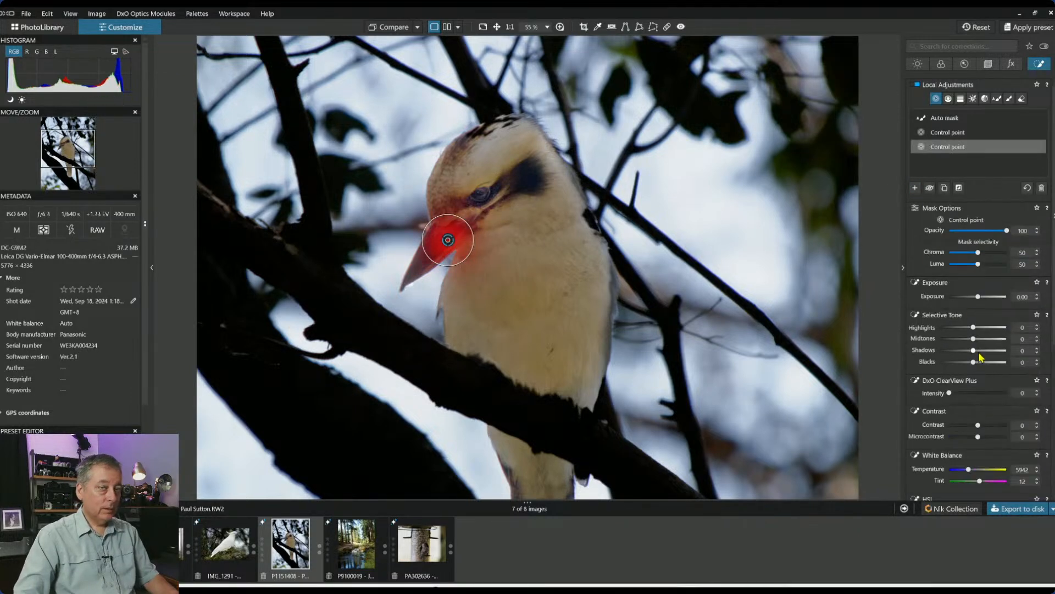
click(982, 393)
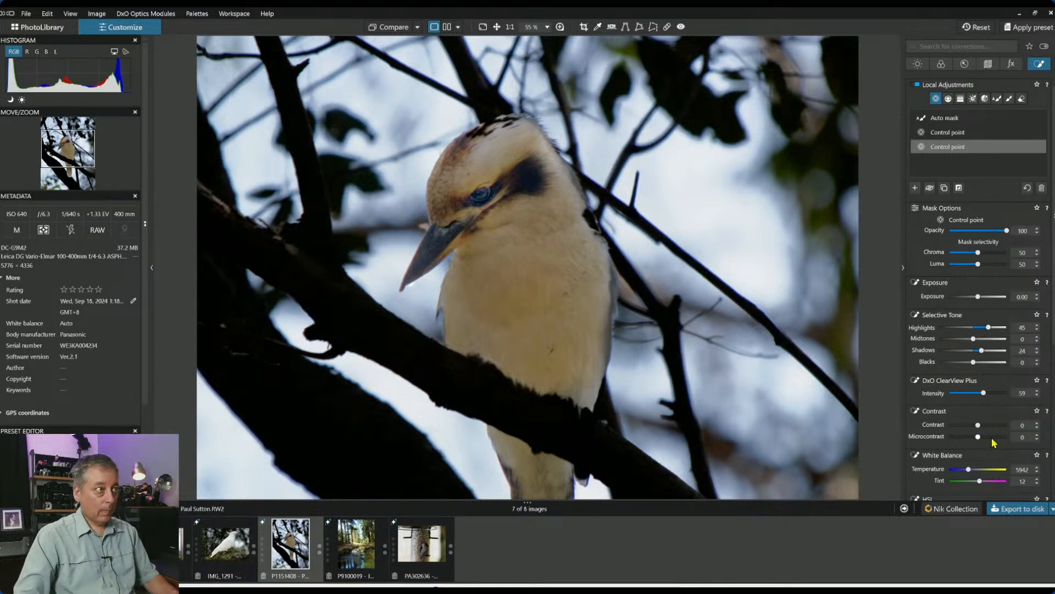
drag(978, 437, 996, 440)
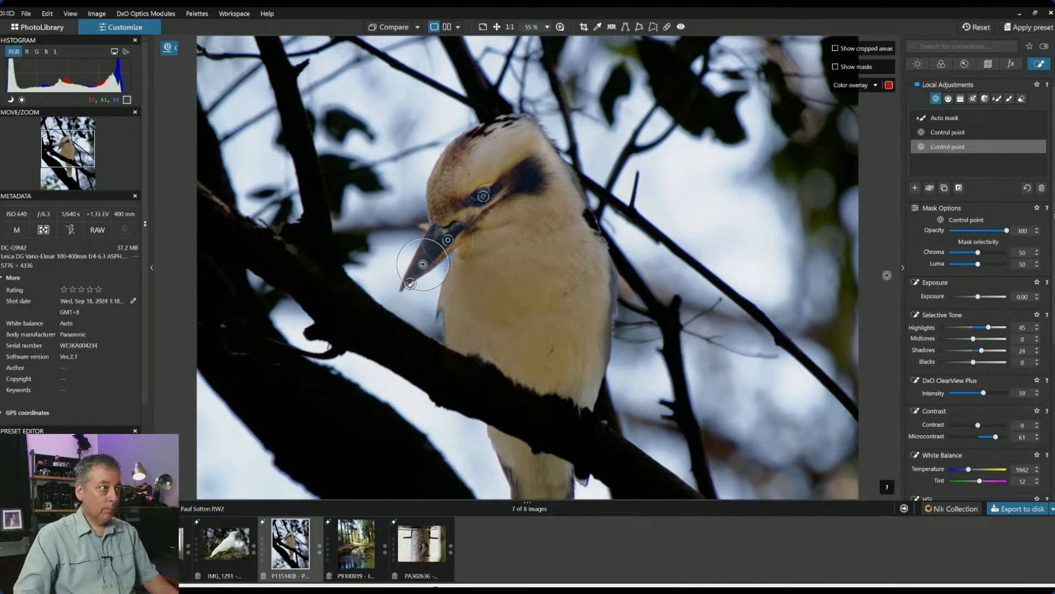
Create a new control point mask on the kookaburra's chest with a reach covering most of the breast
click(915, 187)
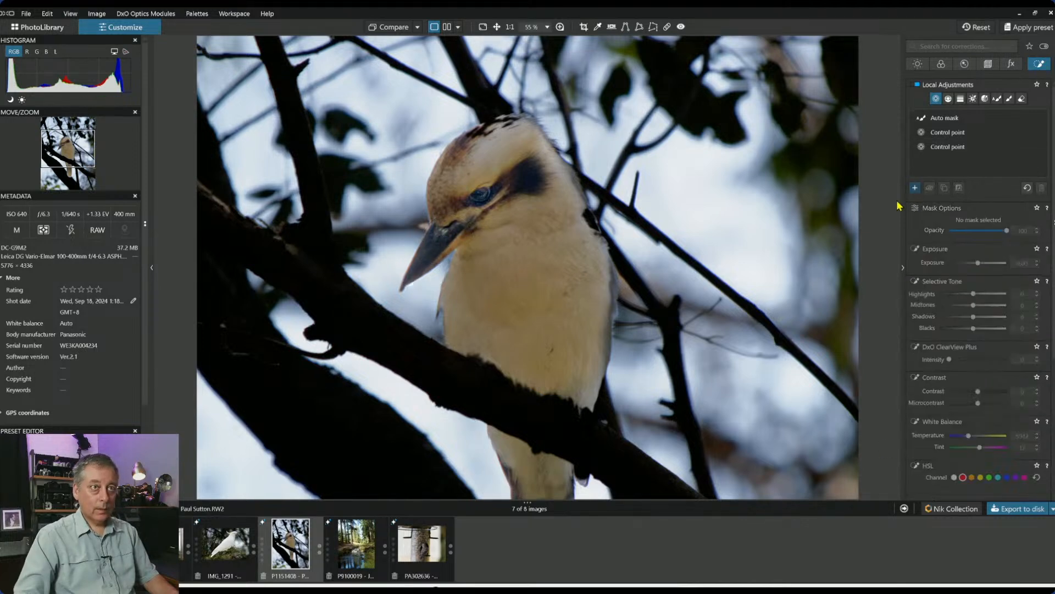
click(513, 279)
drag(530, 258, 561, 232)
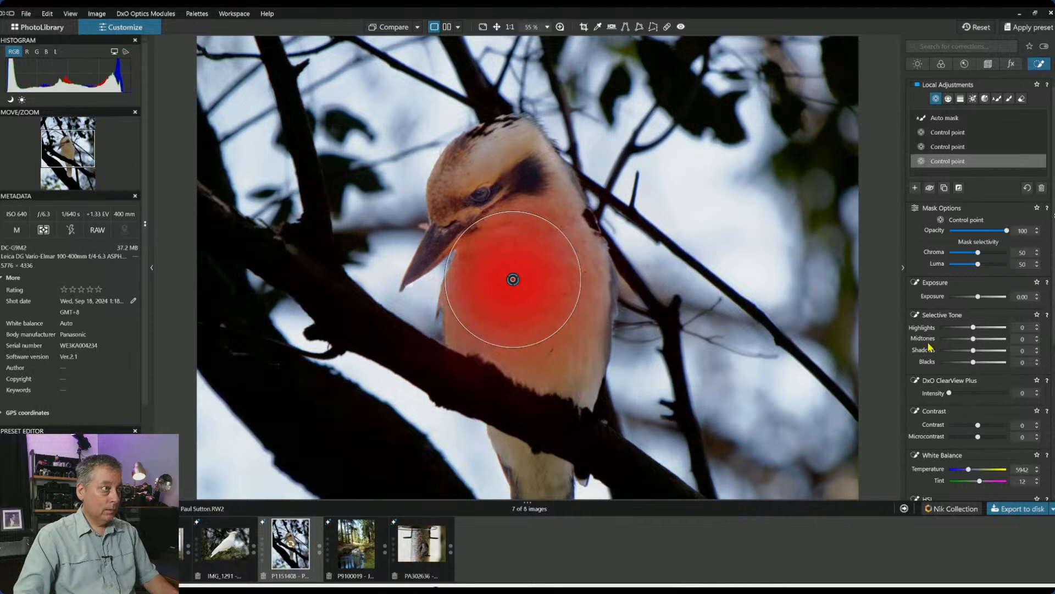
Shift the chest control point slightly down toward the beak side and set its Shadows to 60, ClearView Plus intensity to 30 and Highlights to 40
drag(973, 350, 985, 351)
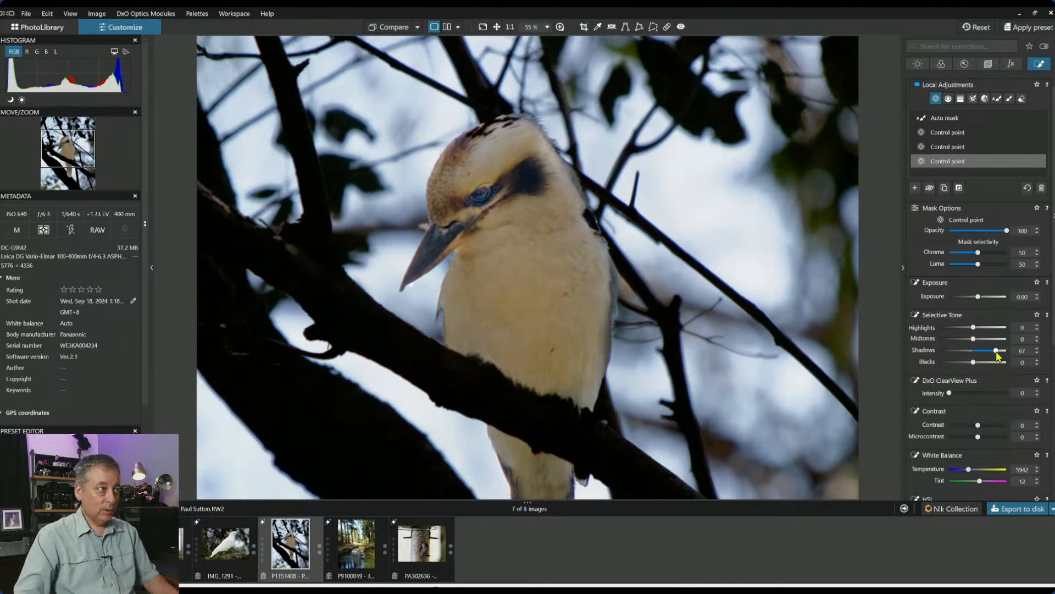
drag(990, 350, 990, 351)
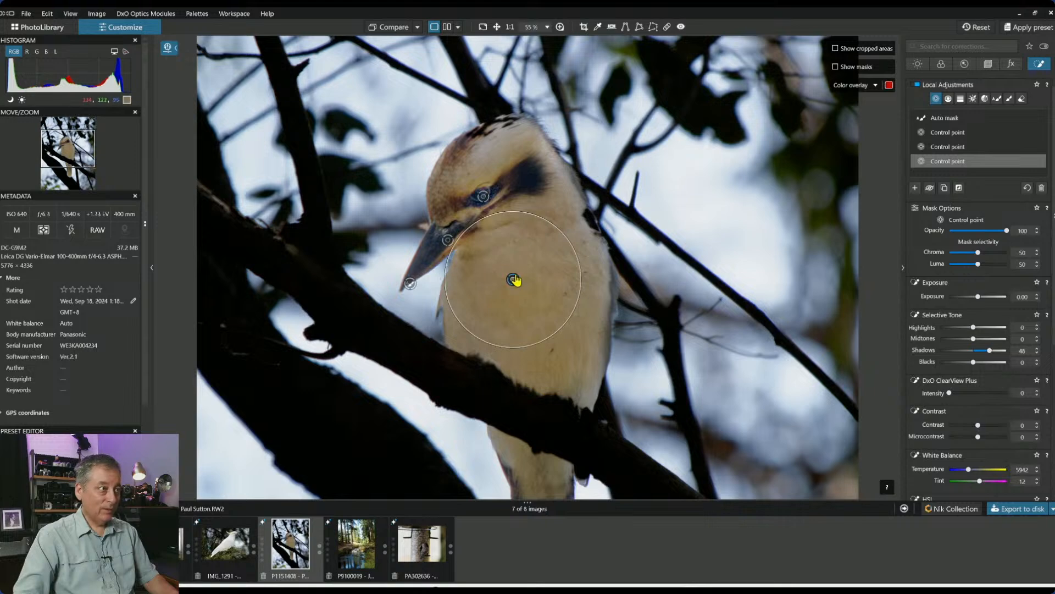
drag(513, 281, 496, 288)
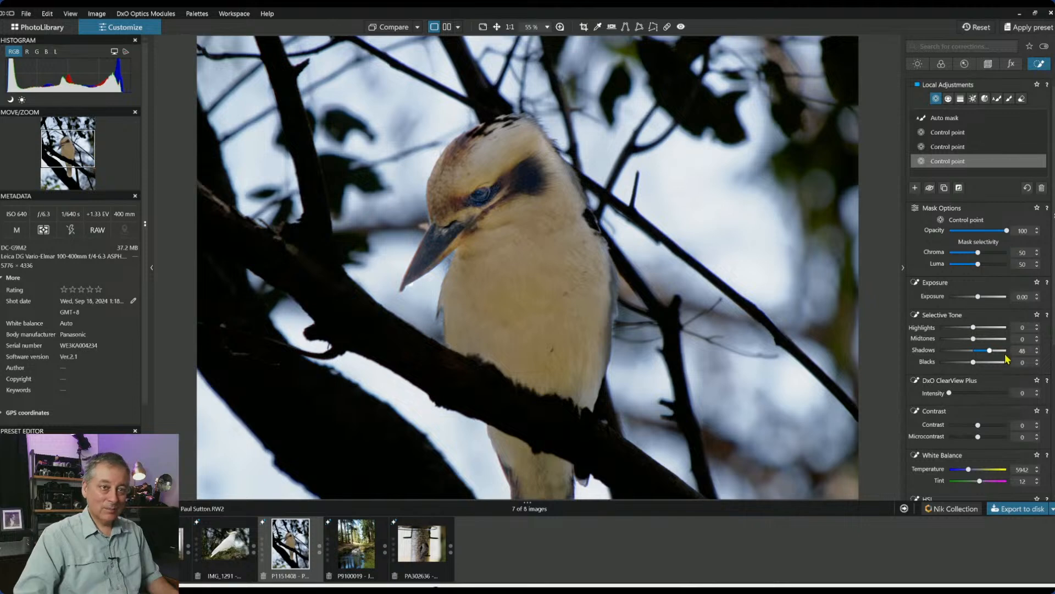
drag(994, 352, 996, 352)
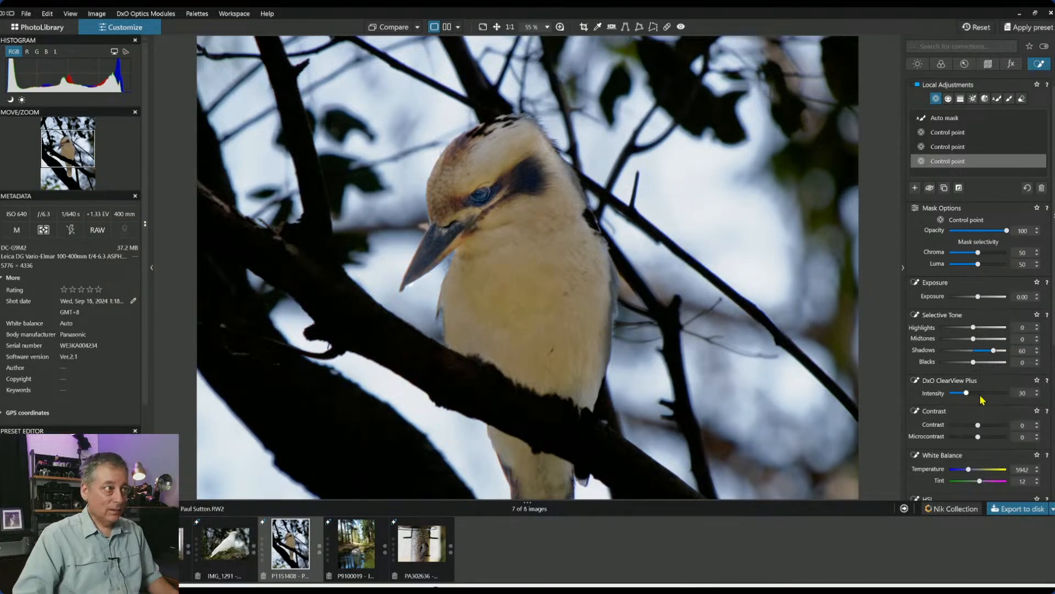
drag(992, 335, 987, 332)
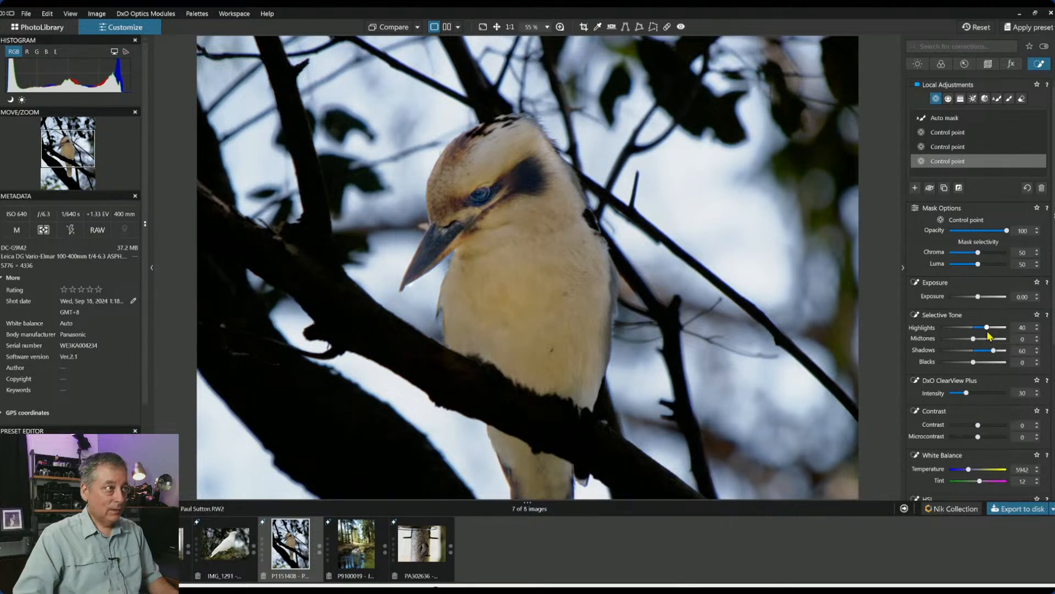
Extend the chest mask with additional control points on the kookaburra's head, neck and lower belly
click(460, 159)
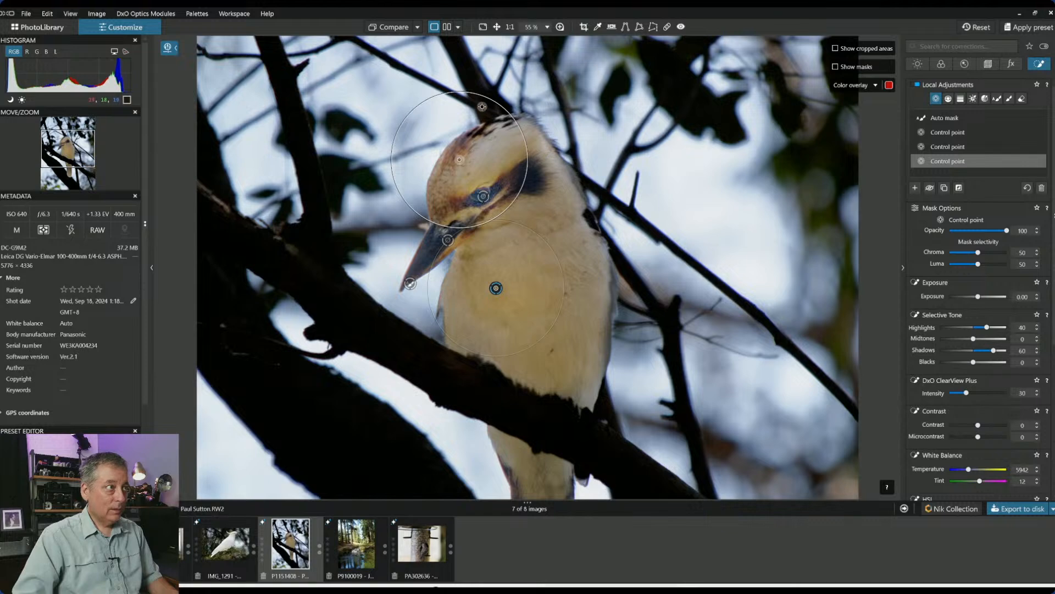
click(539, 171)
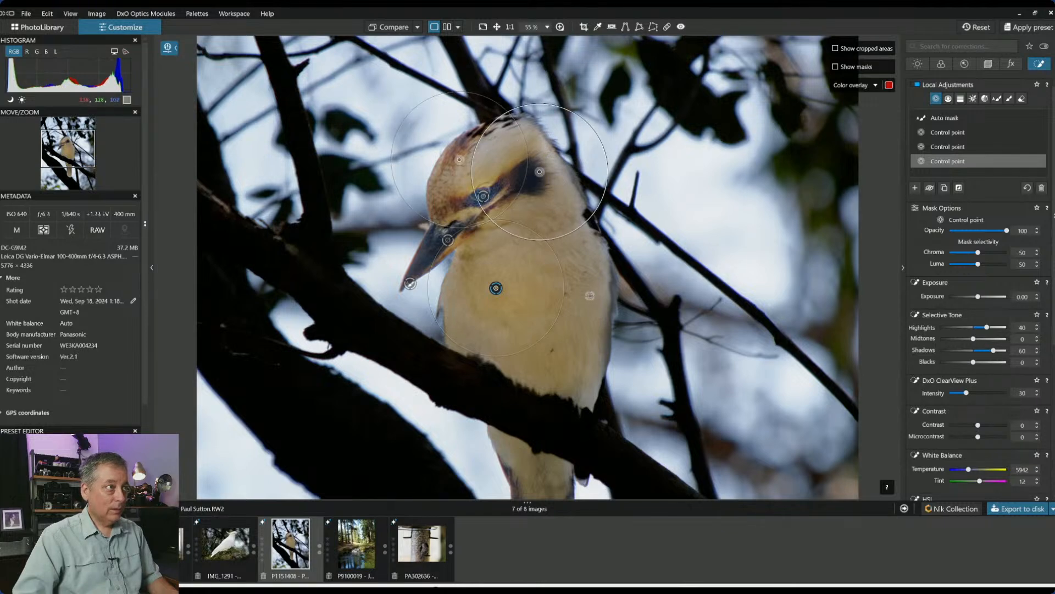
drag(539, 172, 554, 210)
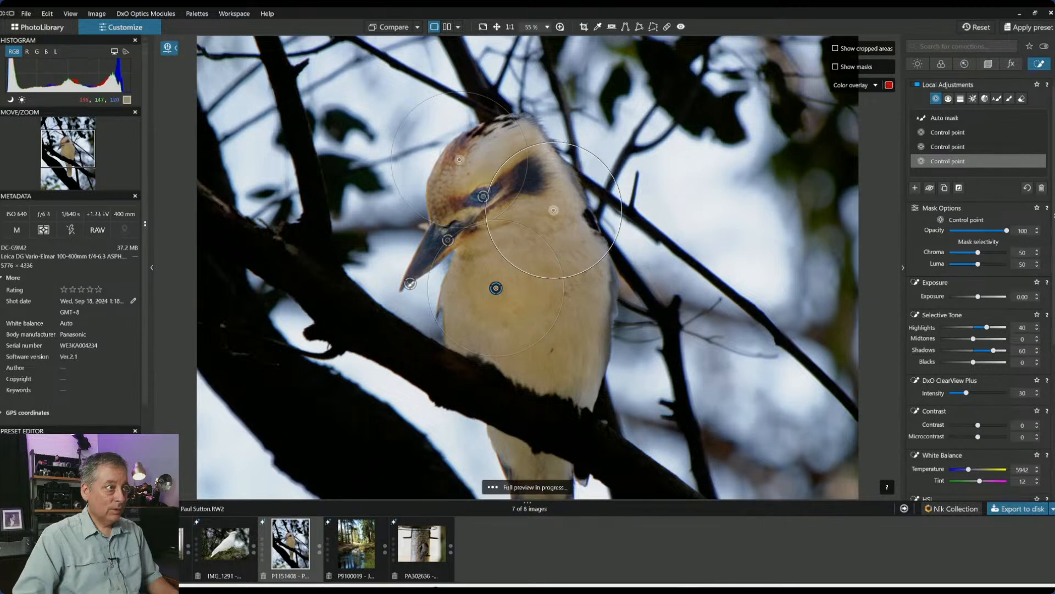
click(556, 366)
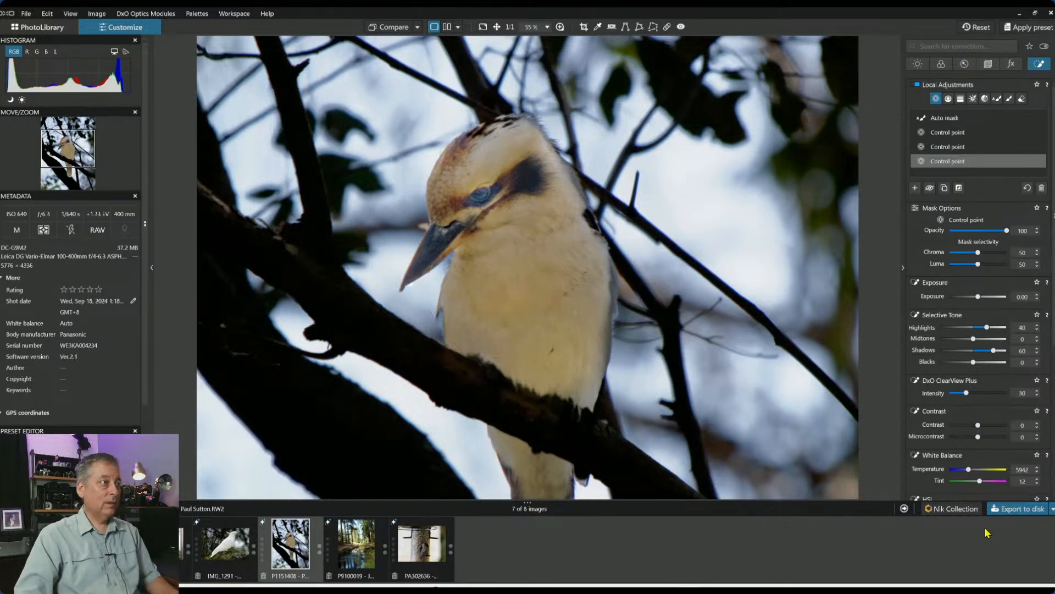
Set the eye mask's Shadows to 48 and Microcontrast to 34
key(ctrl+minus)
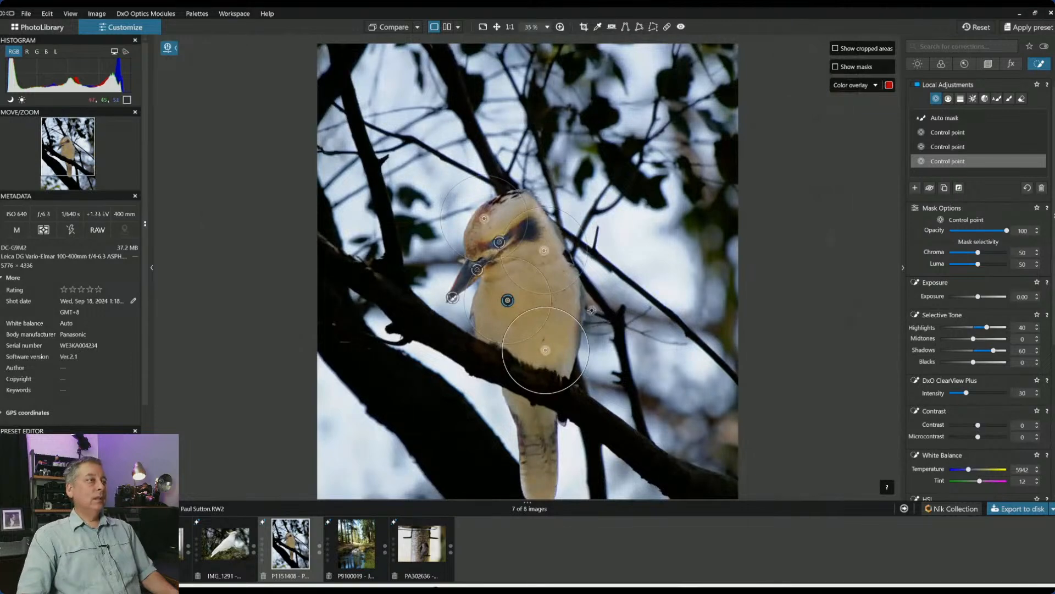
scroll(527, 220, up, 2)
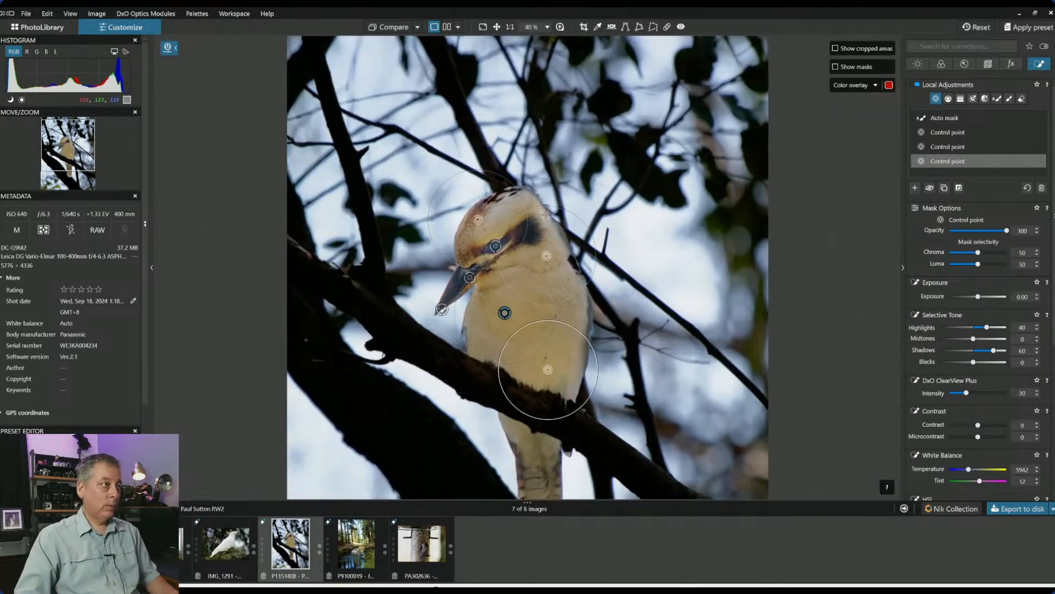
click(484, 253)
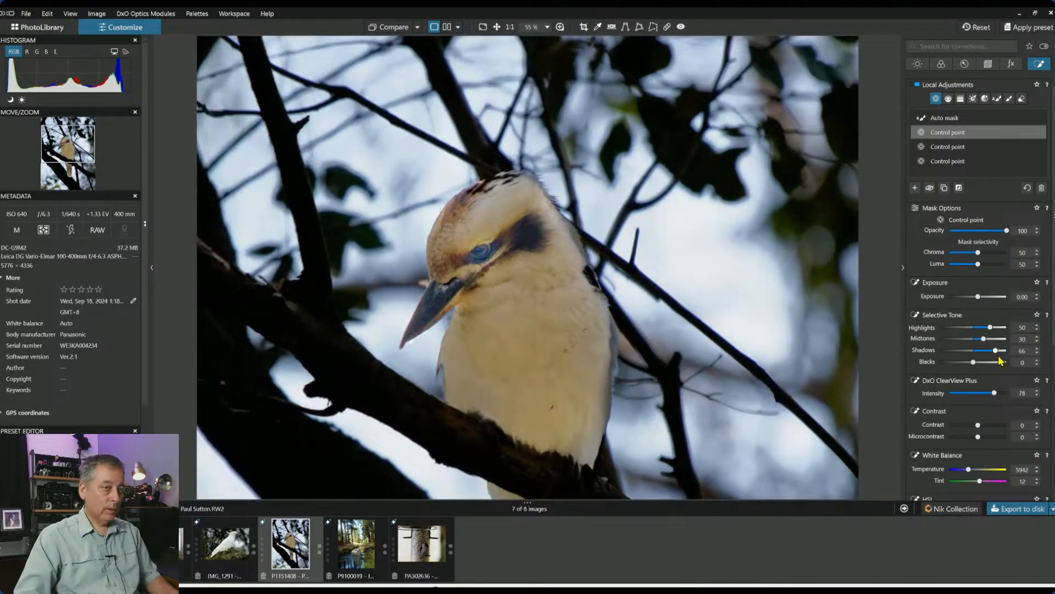
drag(994, 353, 993, 353)
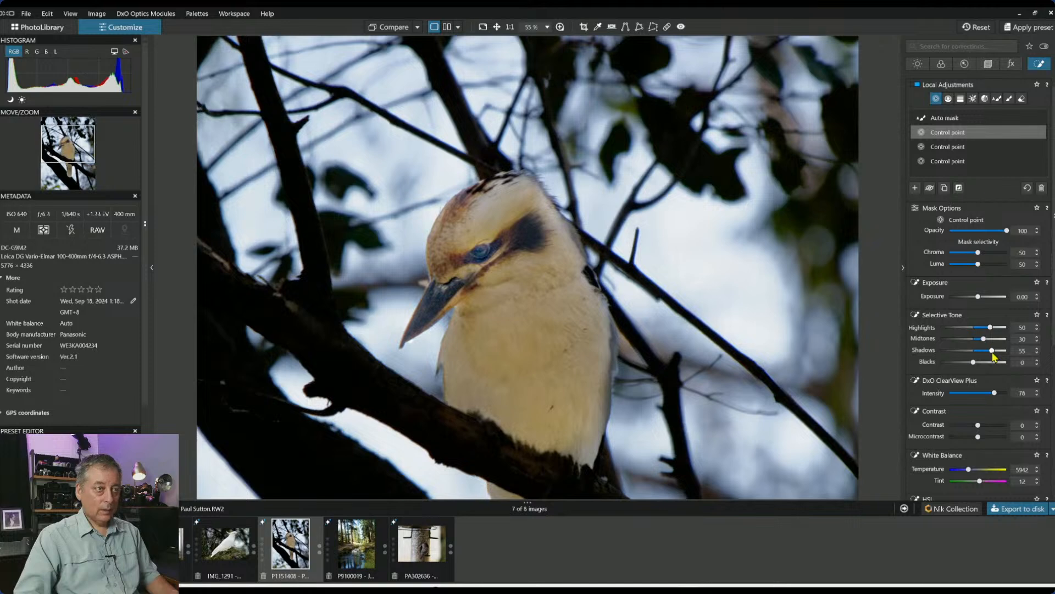
click(988, 437)
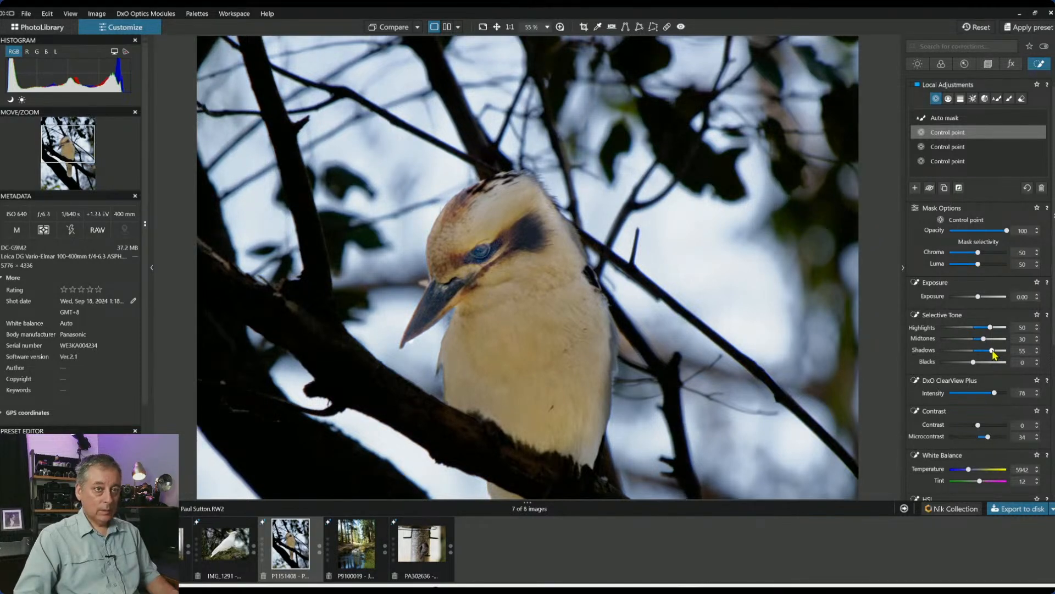
scroll(622, 298, down, 4)
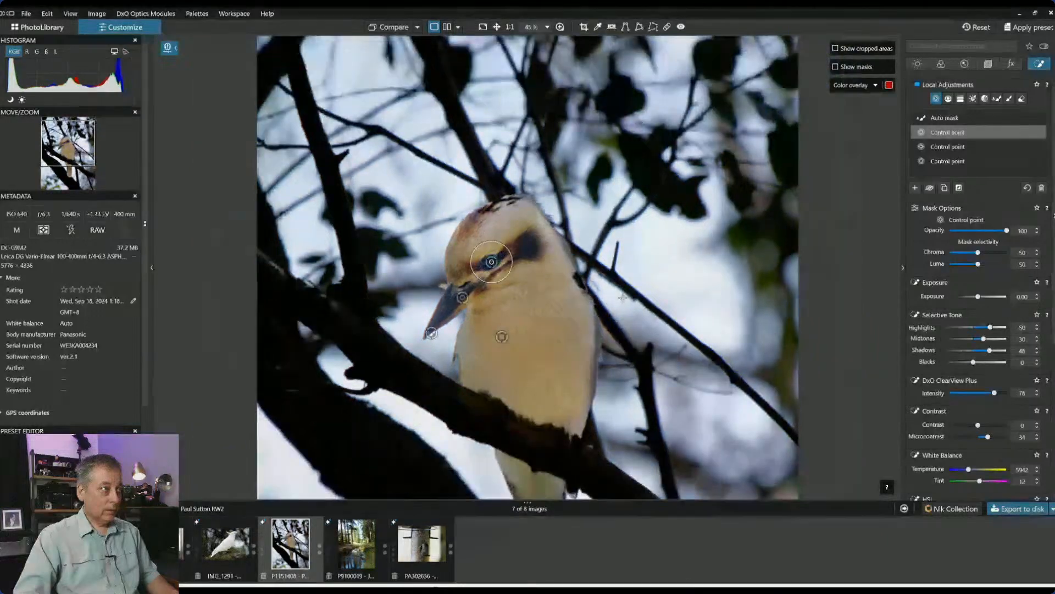
scroll(622, 297, down, 1)
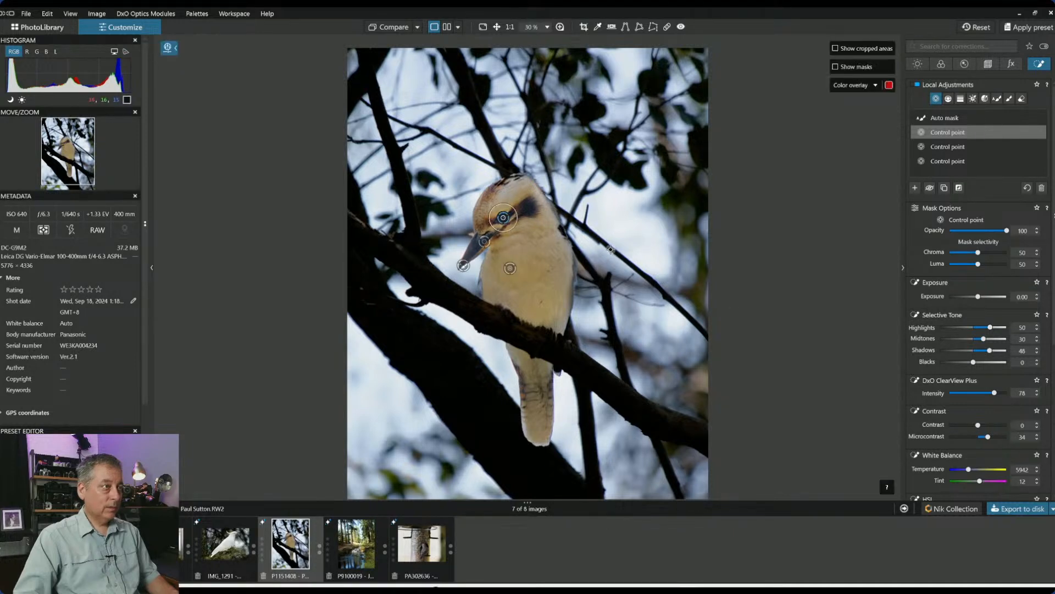
Extend the auto mask by painting over the kookaburra's dark shoulder edge and down the side of its body
scroll(676, 287, up, 1)
click(966, 121)
scroll(442, 270, up, 3)
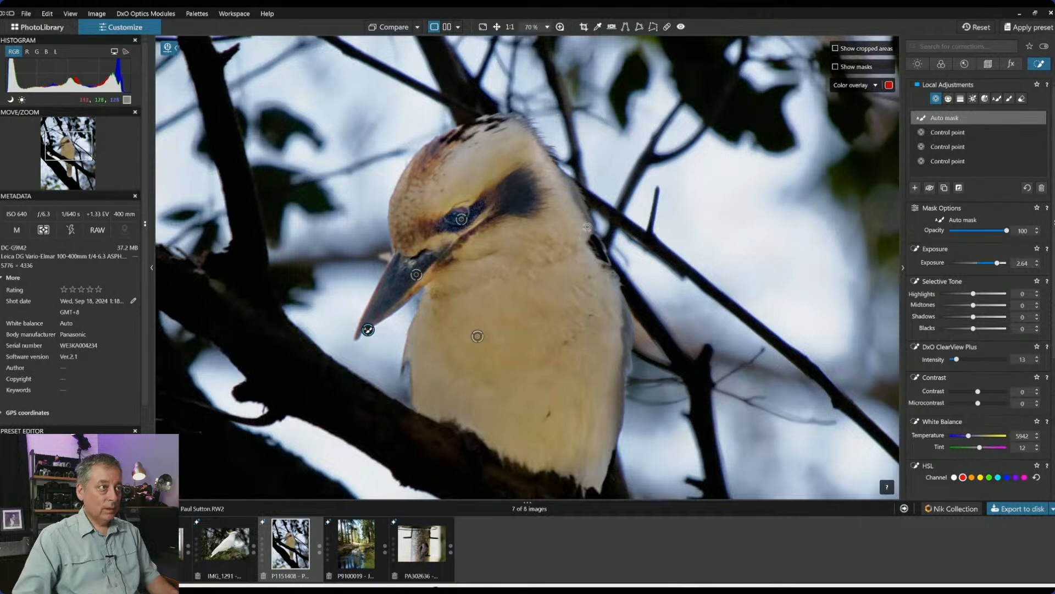
click(996, 100)
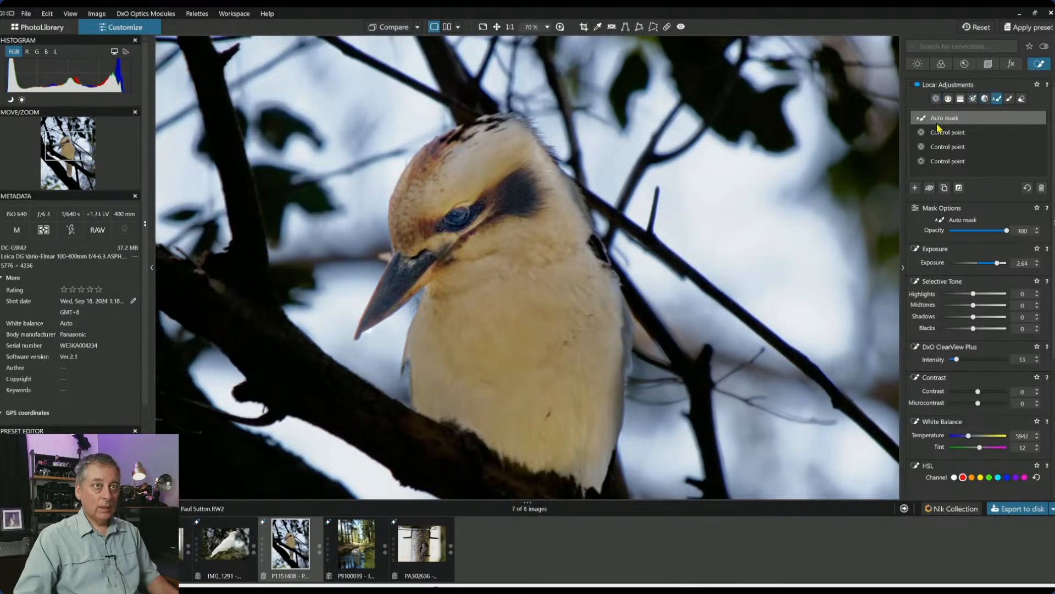
mouse_move(589, 245)
mouse_down()
mouse_move(580, 236)
mouse_move(602, 263)
mouse_move(583, 228)
mouse_move(600, 266)
mouse_up()
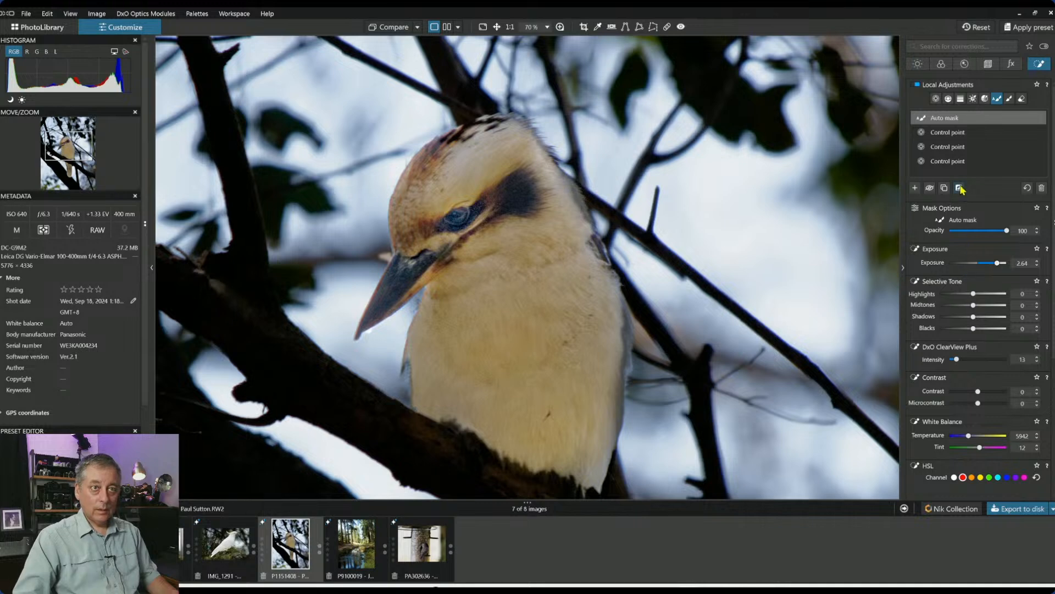
mouse_move(968, 140)
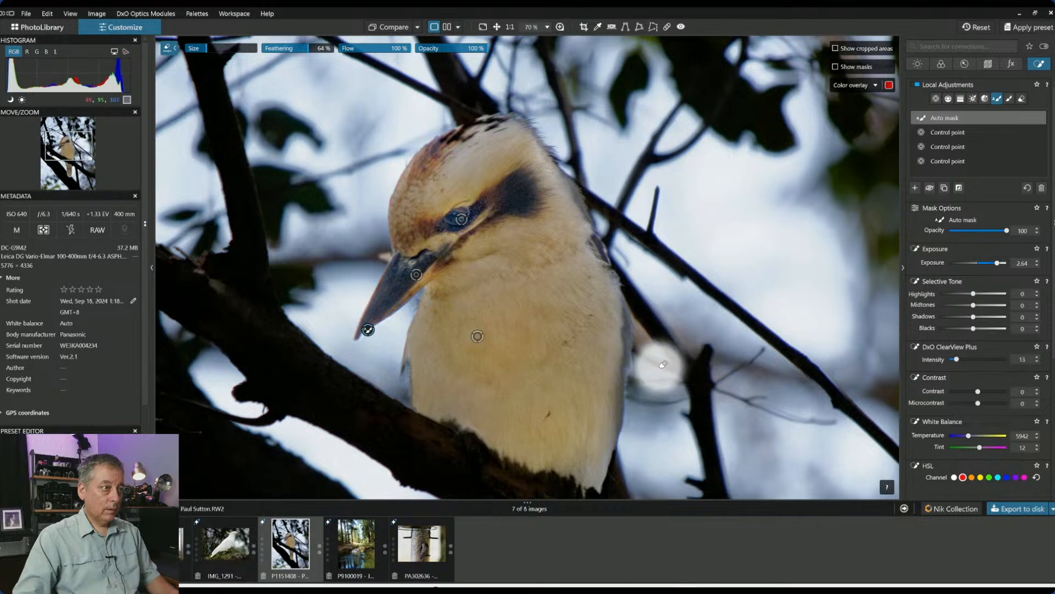
drag(614, 307, 609, 420)
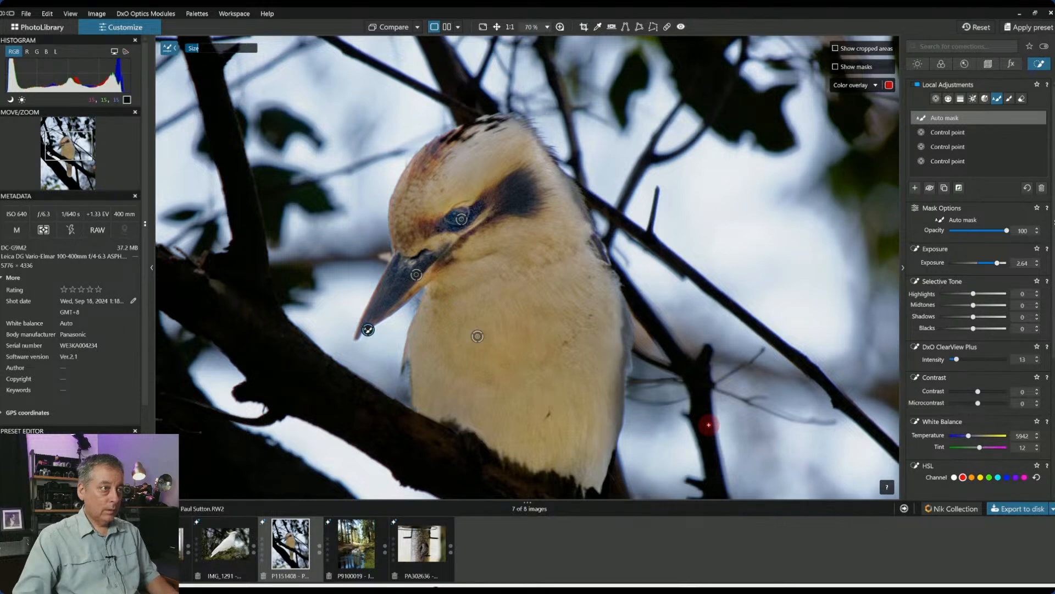
scroll(763, 432, down, 4)
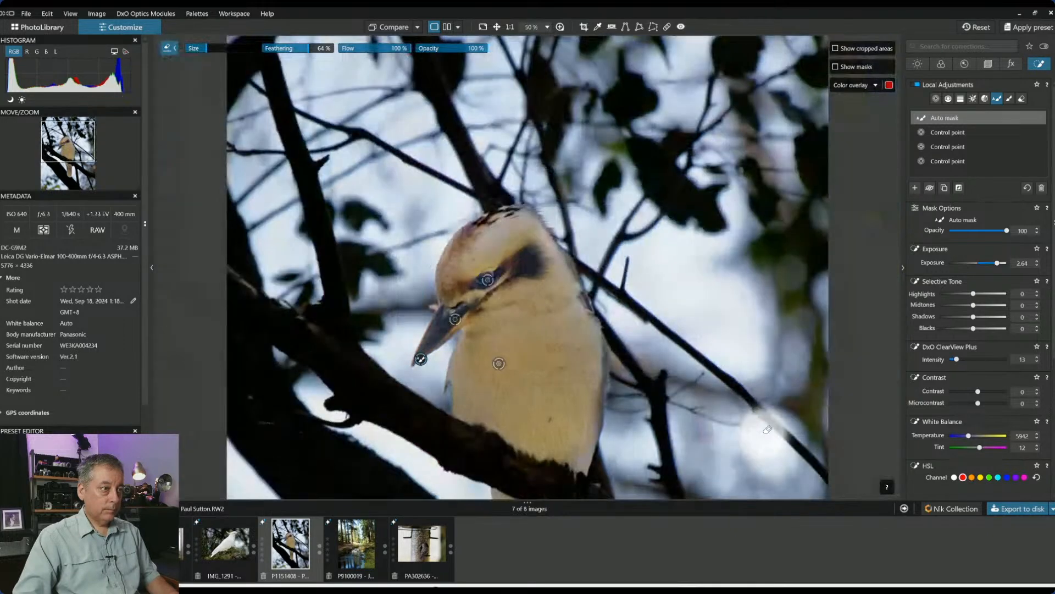
key(Escape)
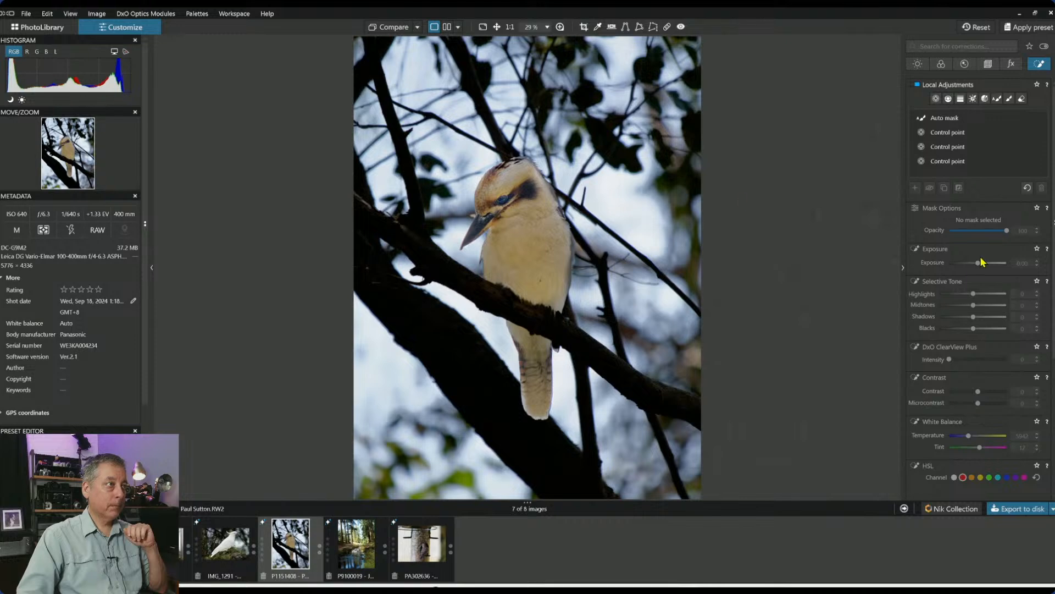
Set the beak mask's Vibrancy to 52 for all color channels in the HSL settings
click(949, 145)
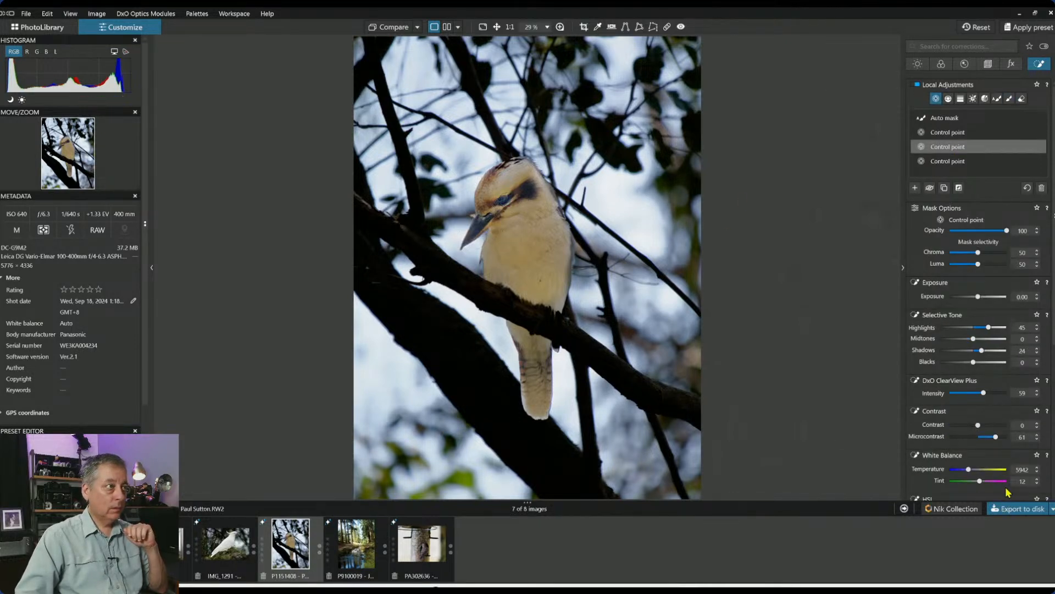
scroll(1009, 455, down, 2)
scroll(1008, 453, down, 2)
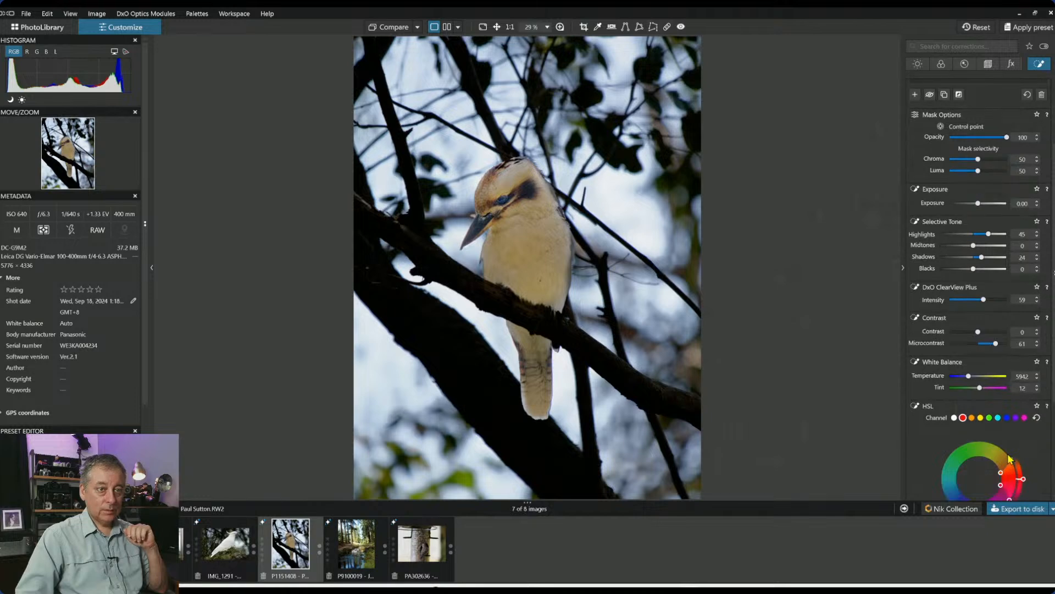
click(954, 371)
scroll(971, 437, down, 1)
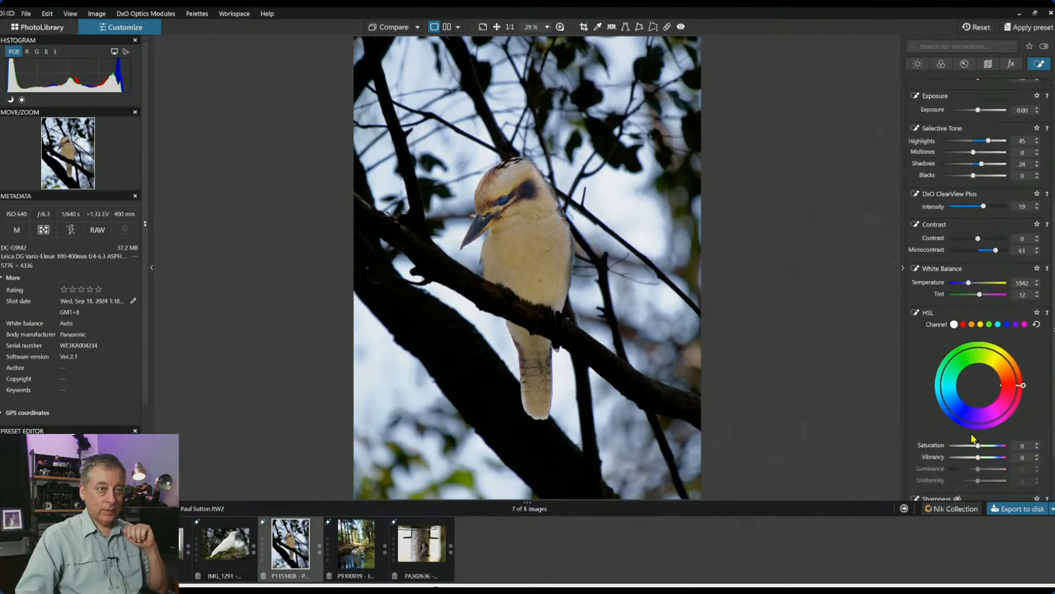
drag(1000, 461, 995, 461)
key(l)
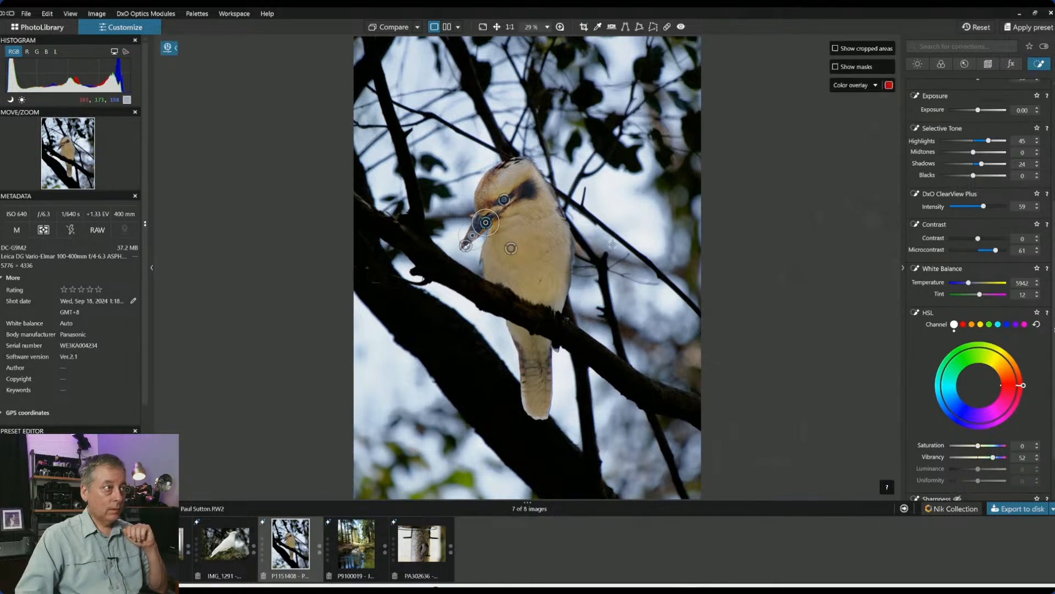
Cool the kookaburra's chest mask by setting its white balance Temperature to 4928
click(511, 249)
key(l)
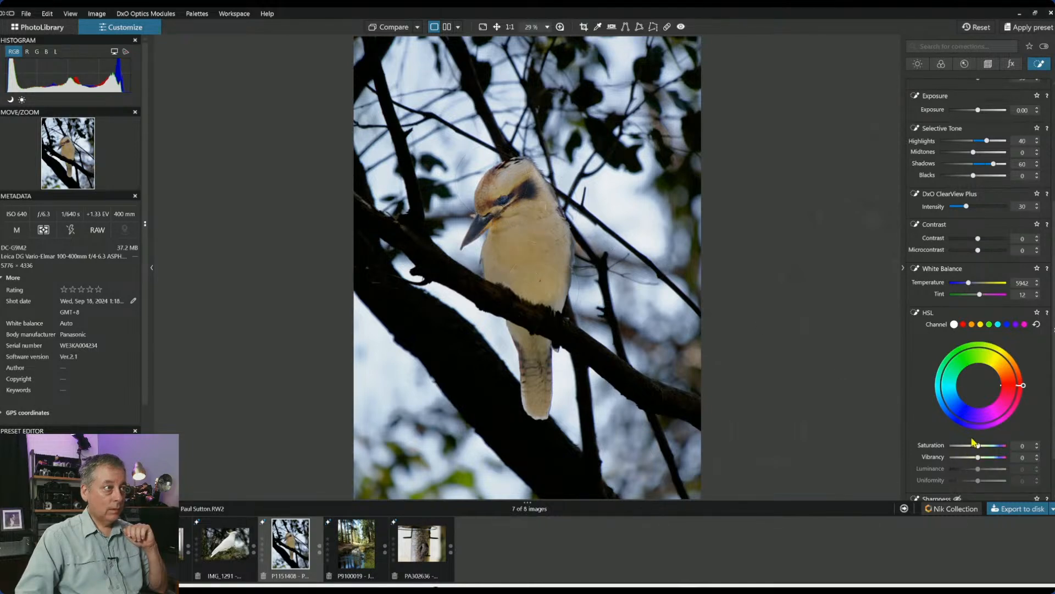
scroll(968, 287, down, 1)
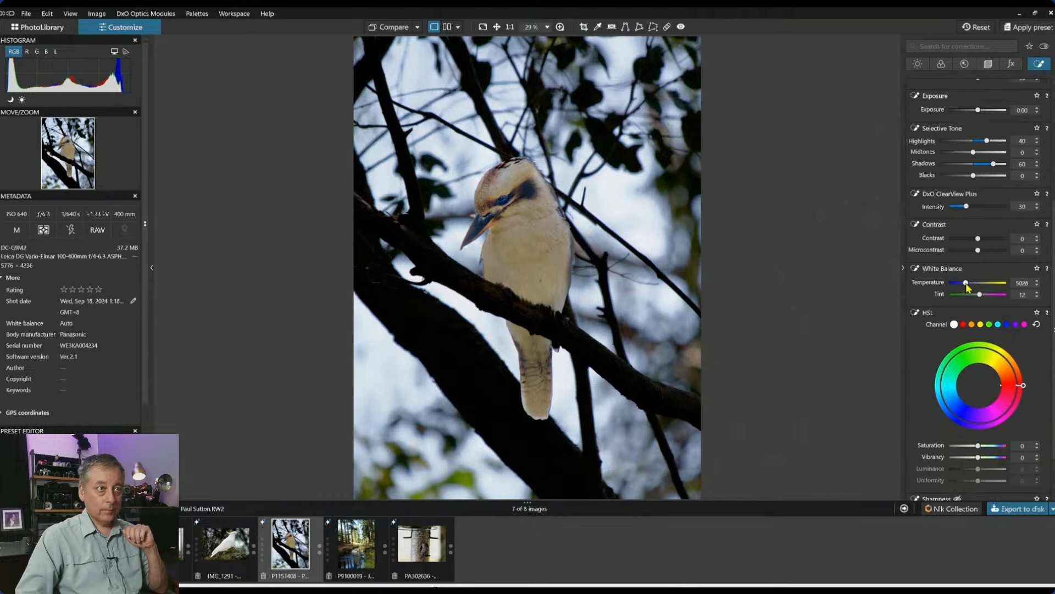
scroll(968, 286, up, 1)
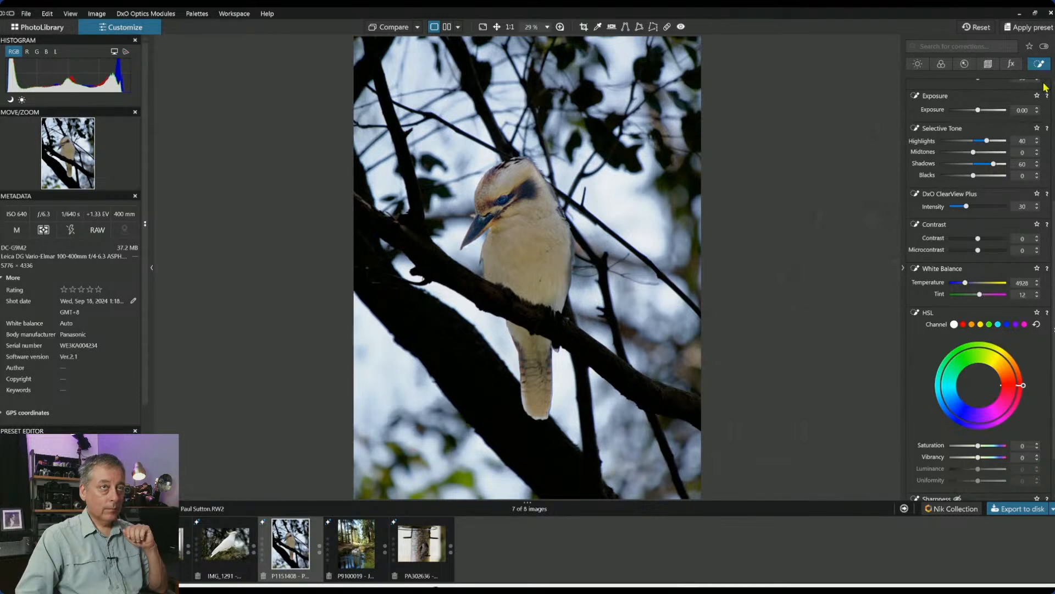
Create a new control point mask on the thick dark trunk below the perch and set its Luma selectivity to 55
scroll(967, 222, up, 4)
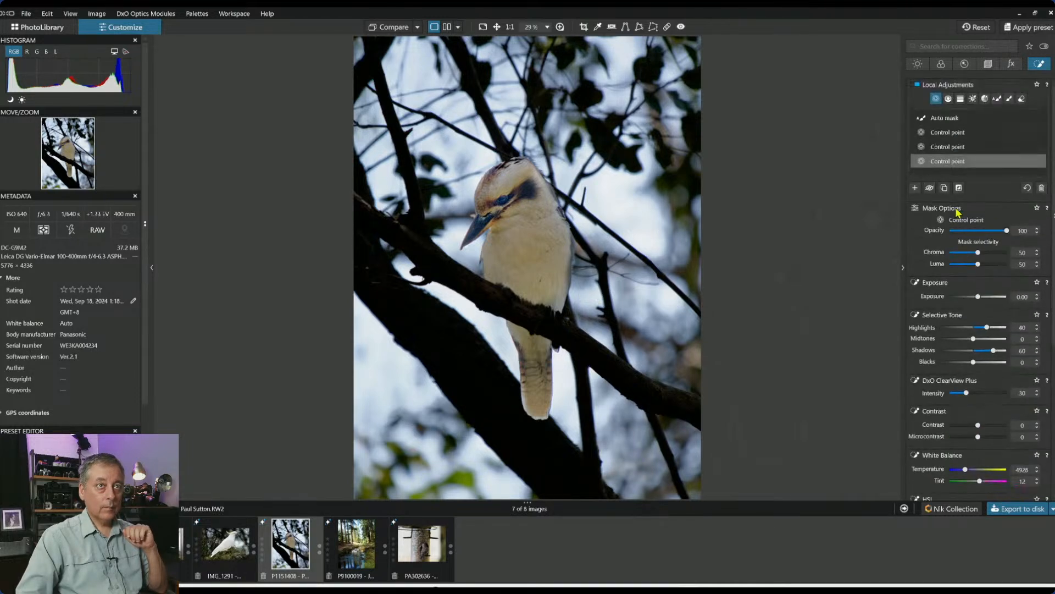
click(916, 188)
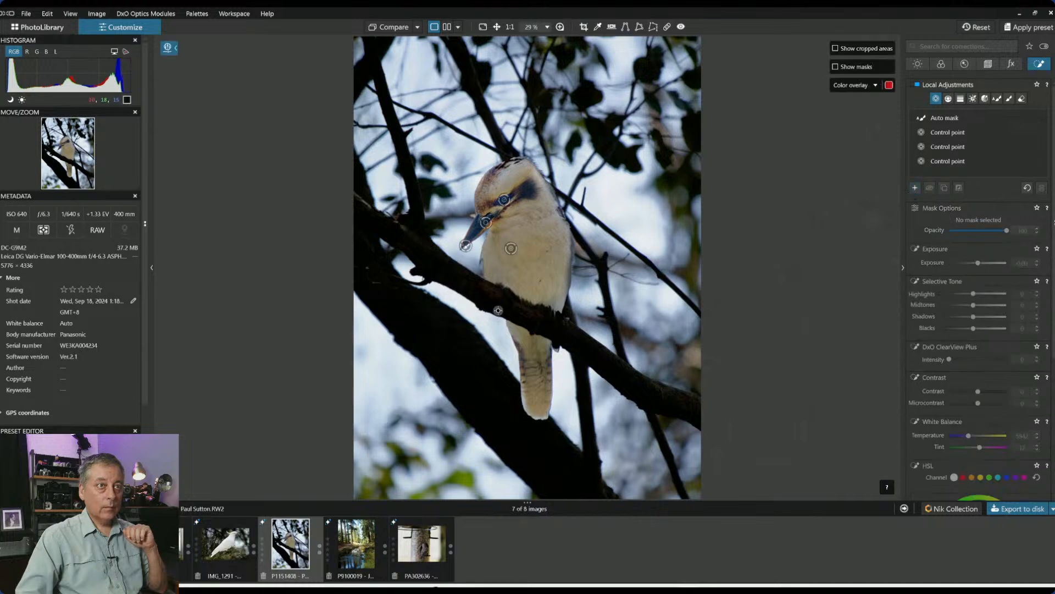
click(400, 302)
drag(426, 332, 440, 342)
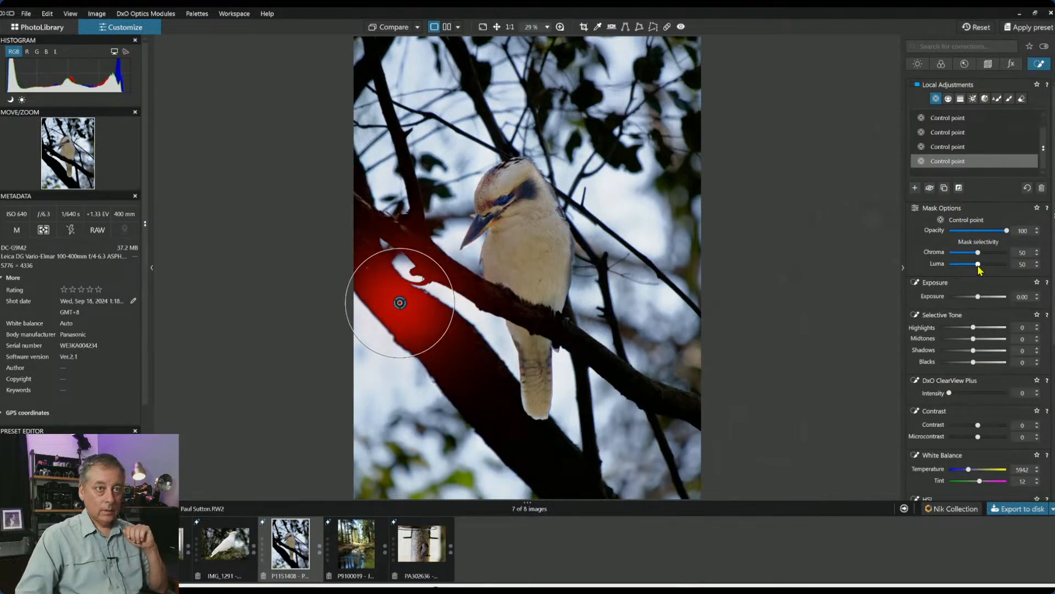
drag(978, 265, 981, 264)
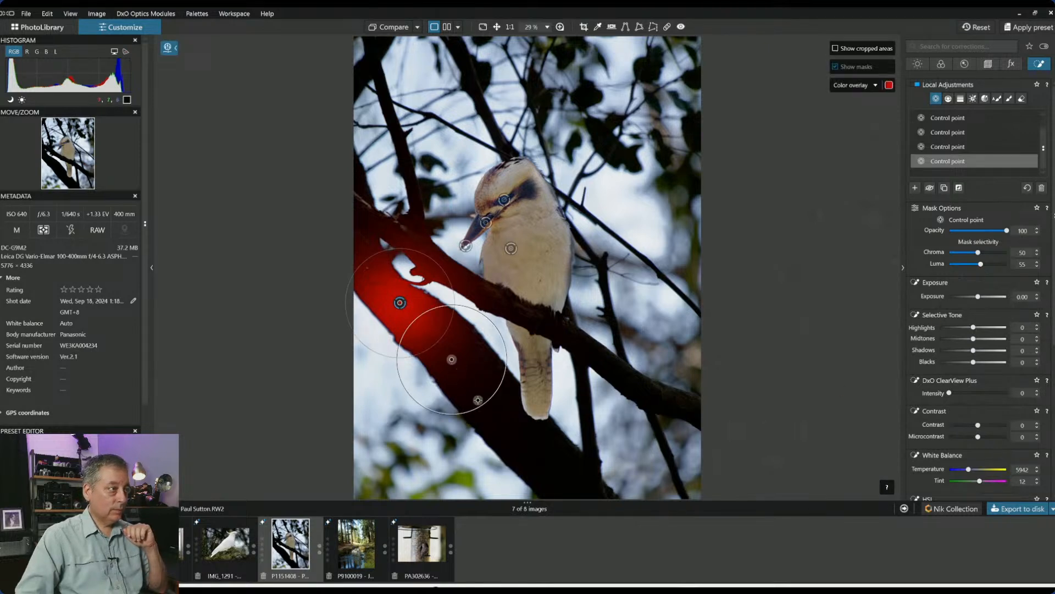
Extend the trunk mask with control points down the thick trunk and along the branch the kookaburra sits on
click(451, 359)
click(503, 431)
click(573, 479)
click(683, 410)
click(613, 377)
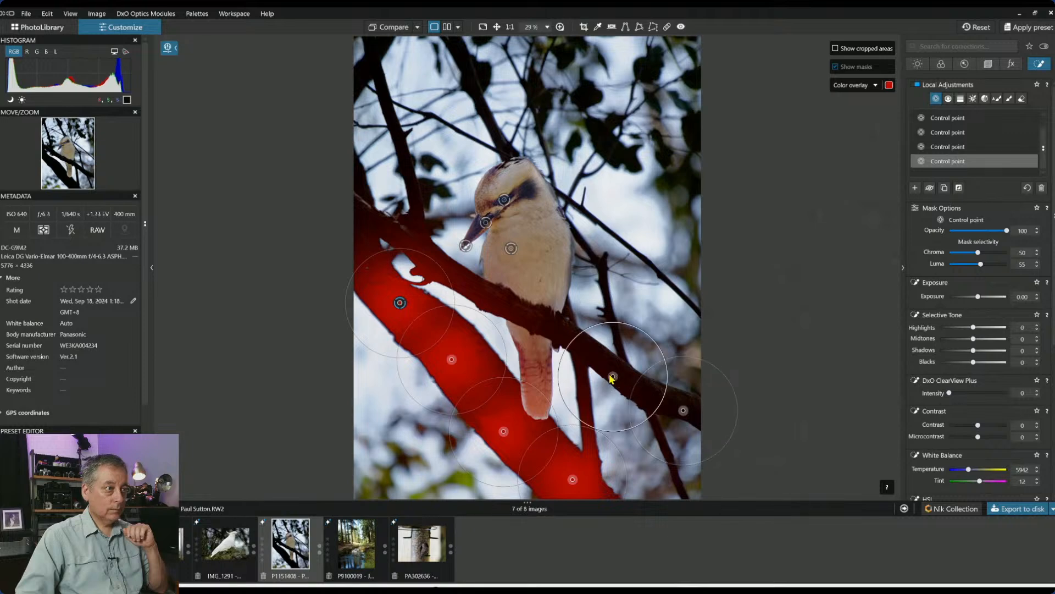
click(563, 335)
click(498, 302)
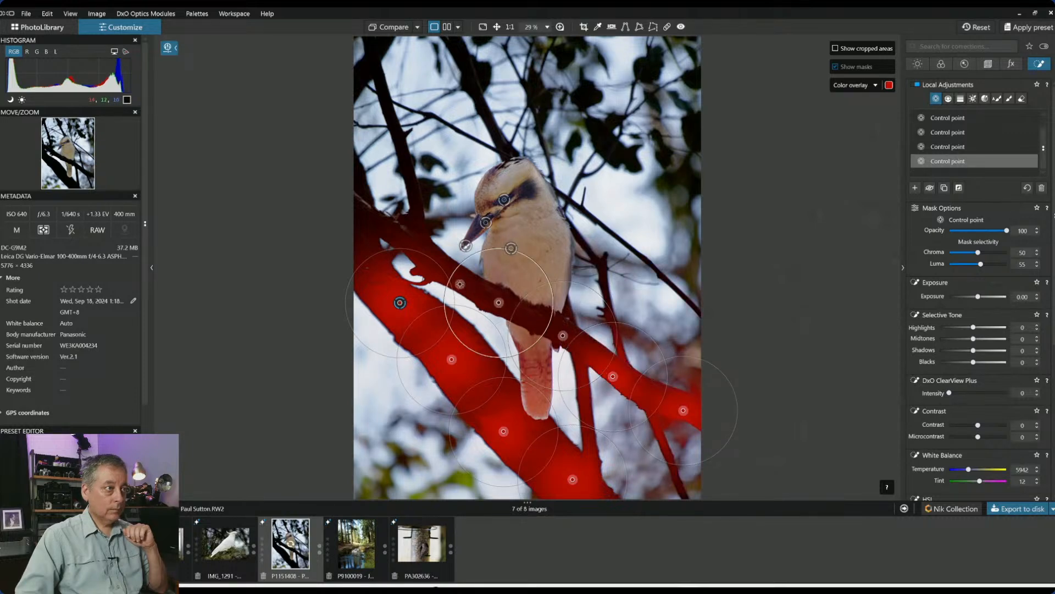
Add control points on the upper branches, dark leaves and thin branch behind the bird, and set the mask's Luma selectivity to 60
click(400, 235)
click(397, 128)
click(377, 49)
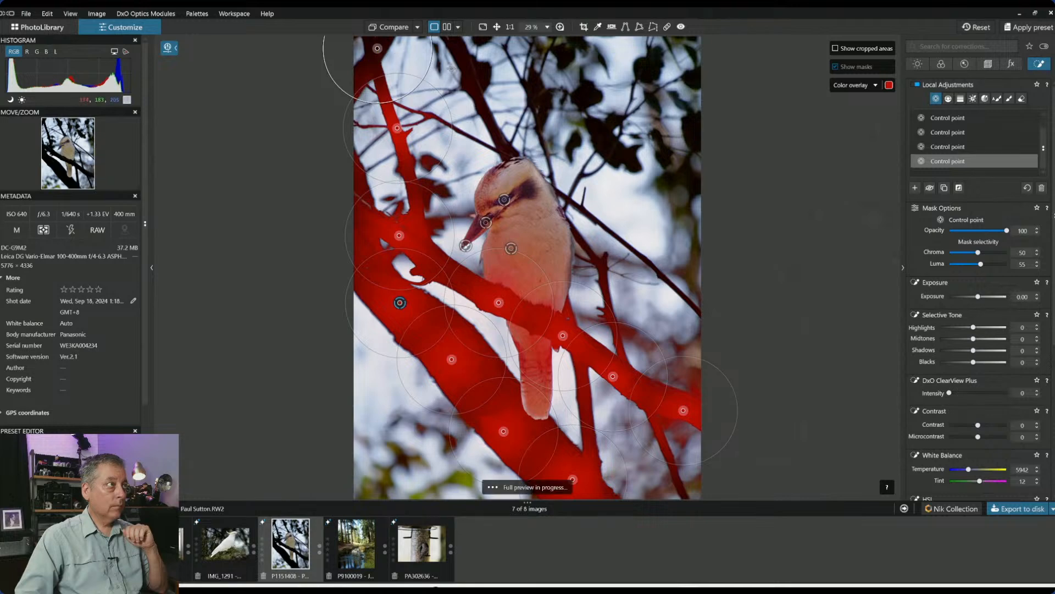
click(473, 80)
click(608, 141)
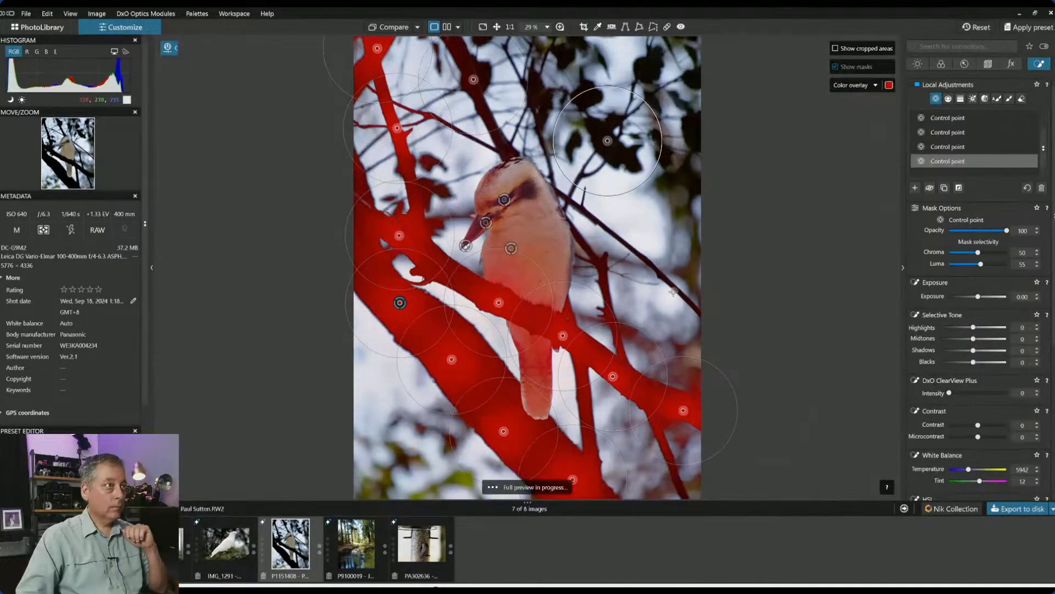
click(634, 250)
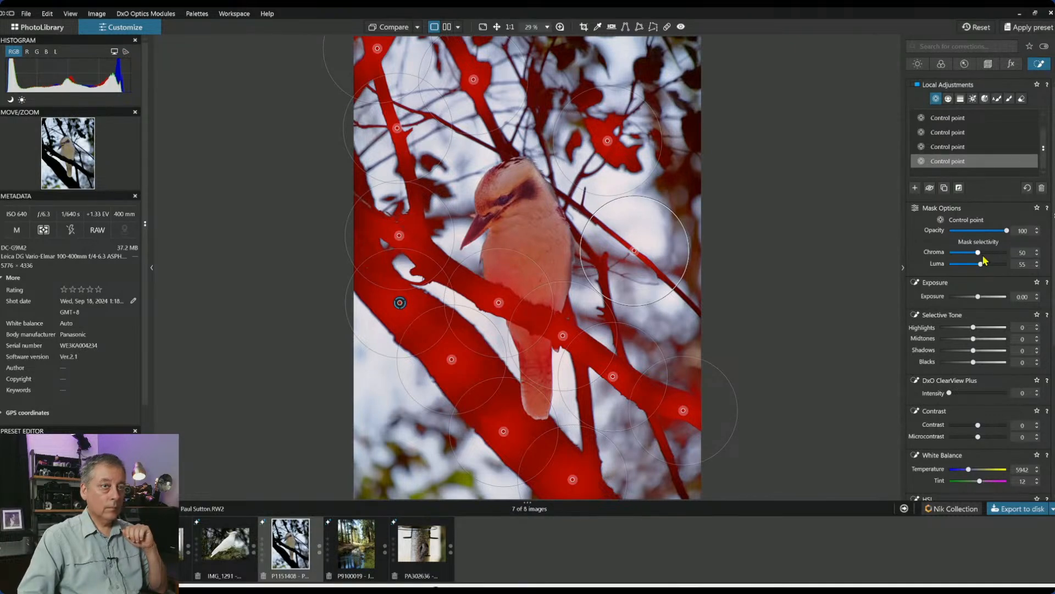
drag(981, 264, 983, 265)
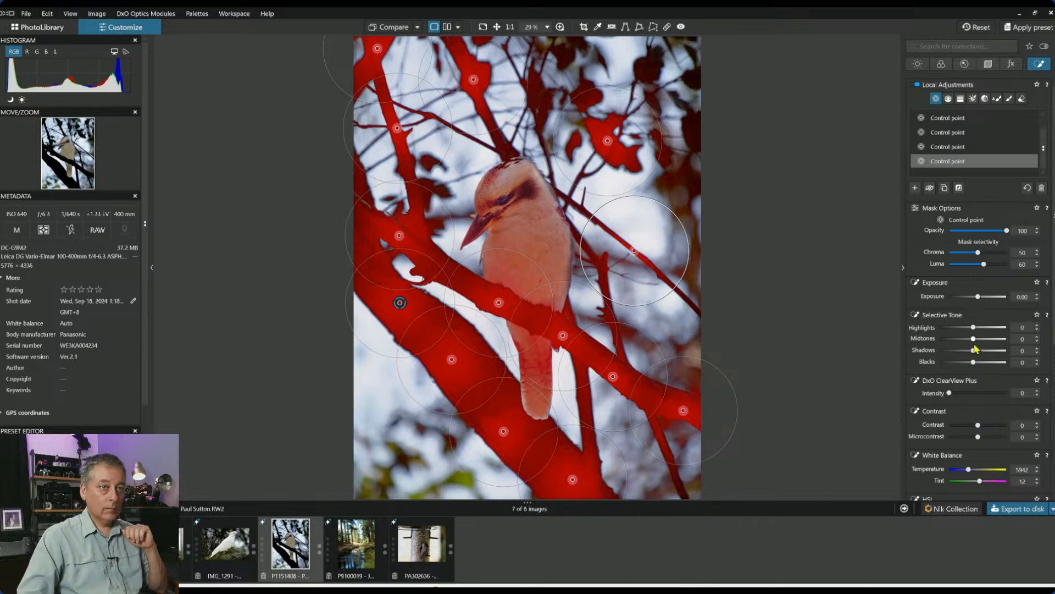
Try an exposure boost on the branch mask, reset it, and set Shadows to 39, Blacks to 29 and ClearView Plus to 42
drag(978, 297, 996, 299)
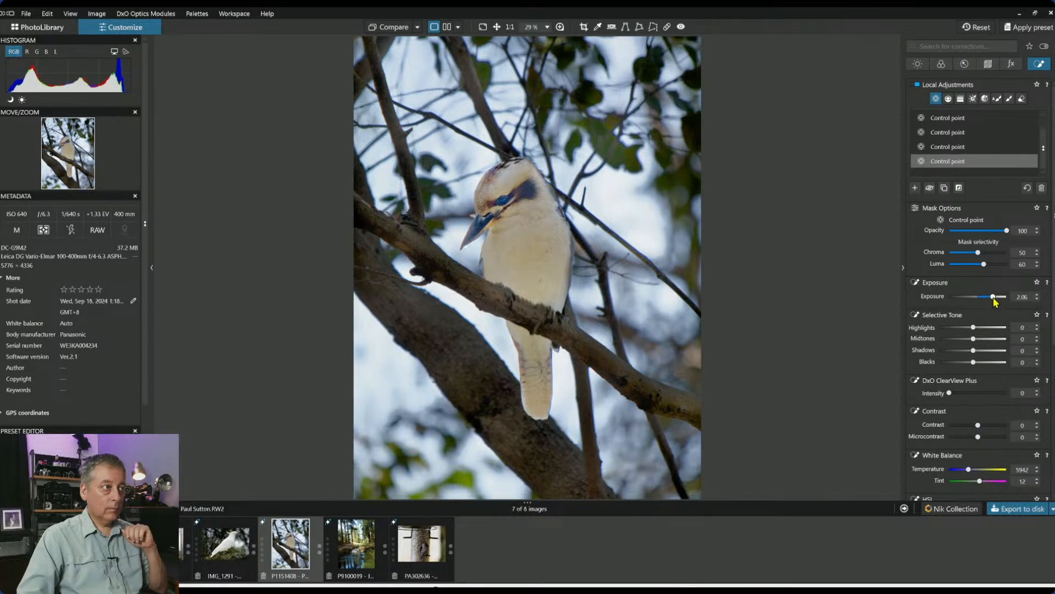
double_click(994, 296)
mouse_move(974, 350)
mouse_down()
mouse_move(992, 353)
mouse_move(979, 364)
mouse_move(987, 351)
mouse_up()
click(975, 392)
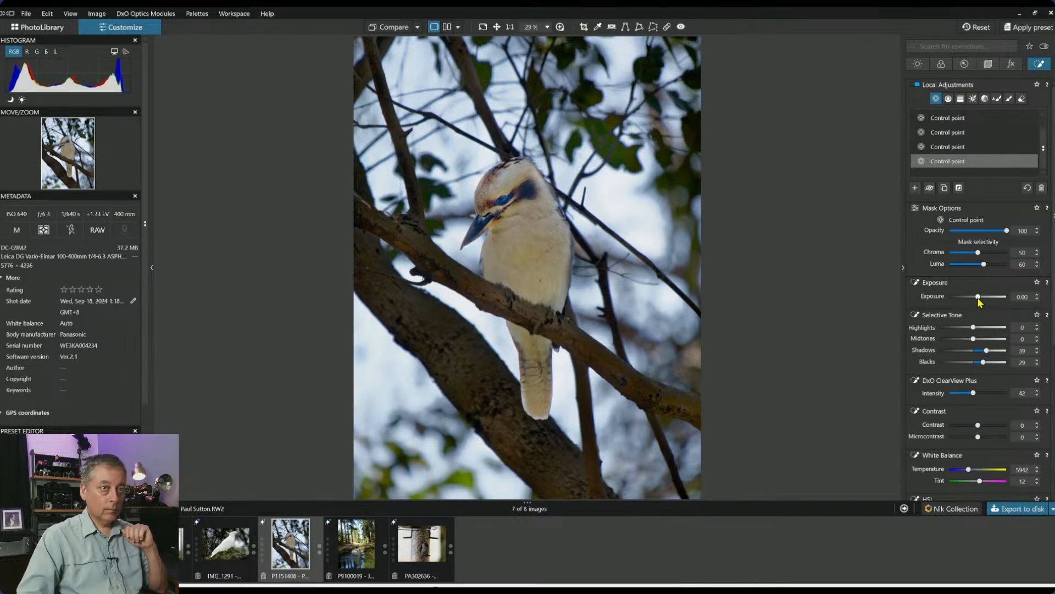
Rebalance the branch mask with Exposure 1.22, Shadows 17 and Blacks 32
drag(978, 297, 980, 297)
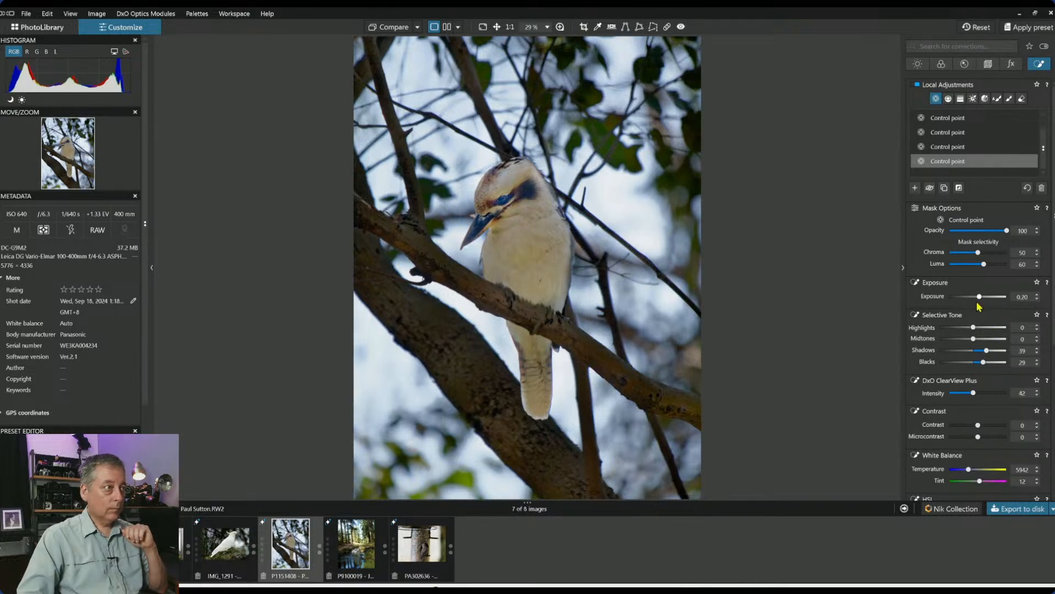
double_click(986, 350)
double_click(983, 361)
drag(979, 297, 988, 299)
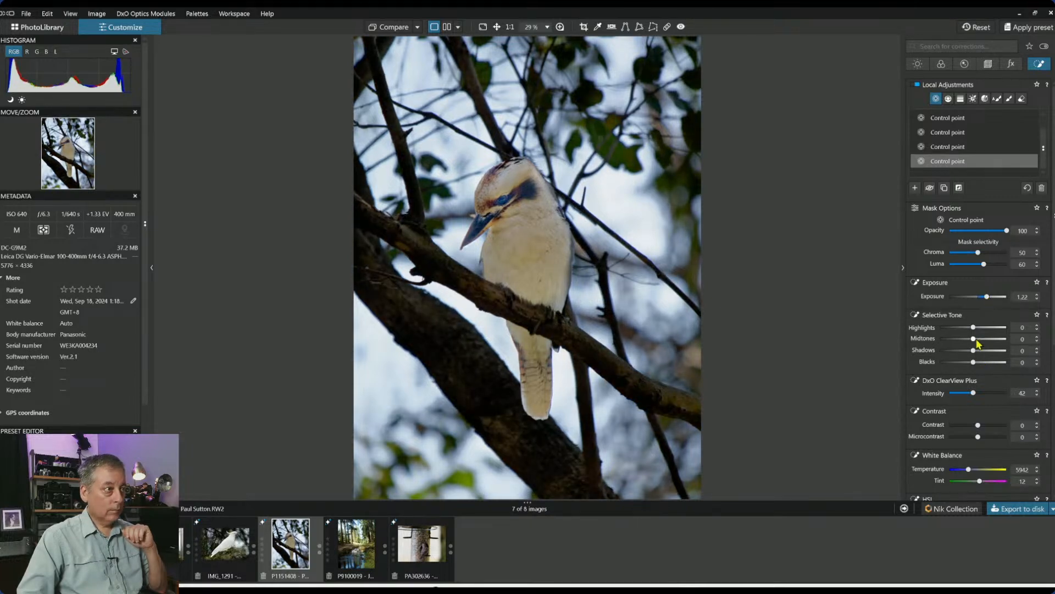
drag(973, 362, 983, 362)
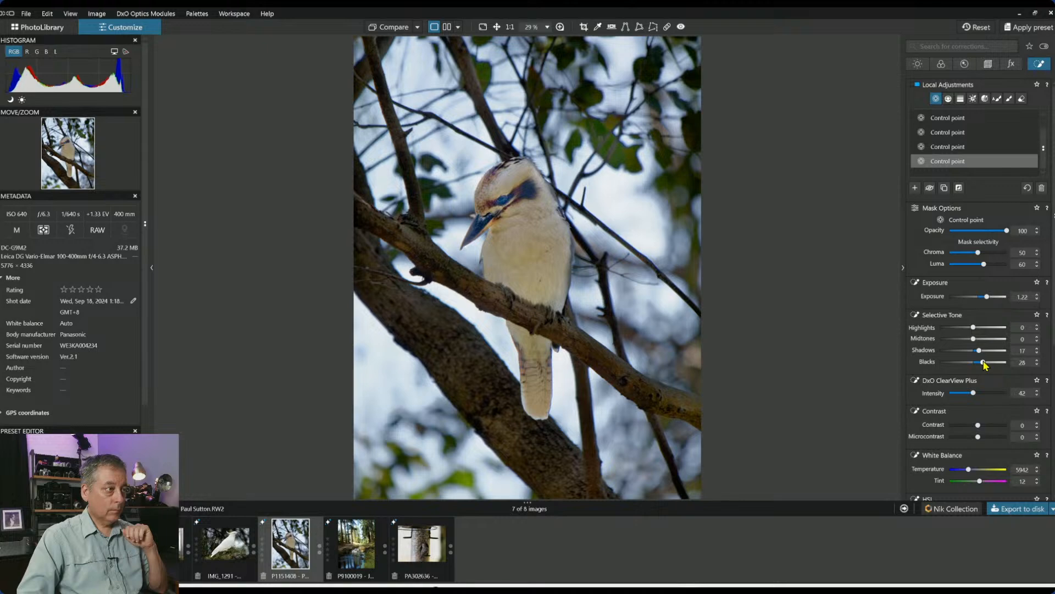
drag(983, 362, 985, 361)
Extend the branch mask with control points on the dark leaves above the bird and the branch beside its head
click(542, 92)
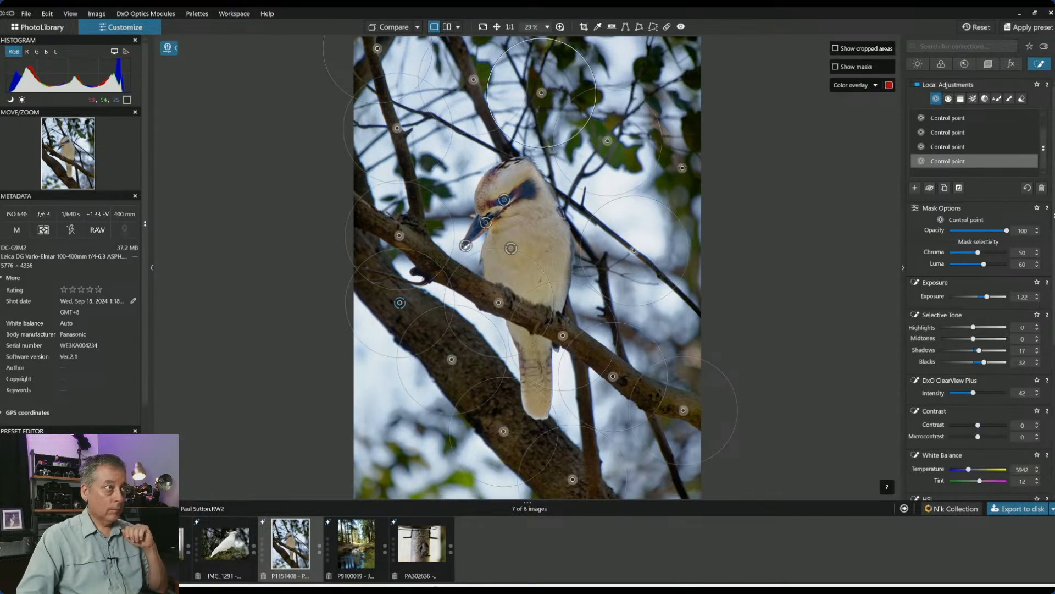
click(650, 72)
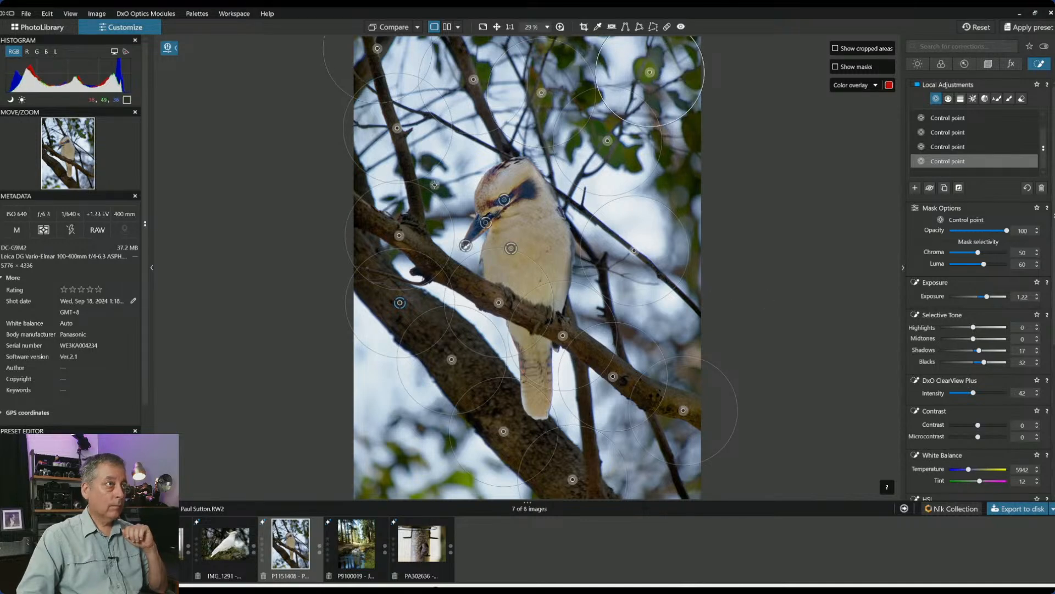
click(409, 167)
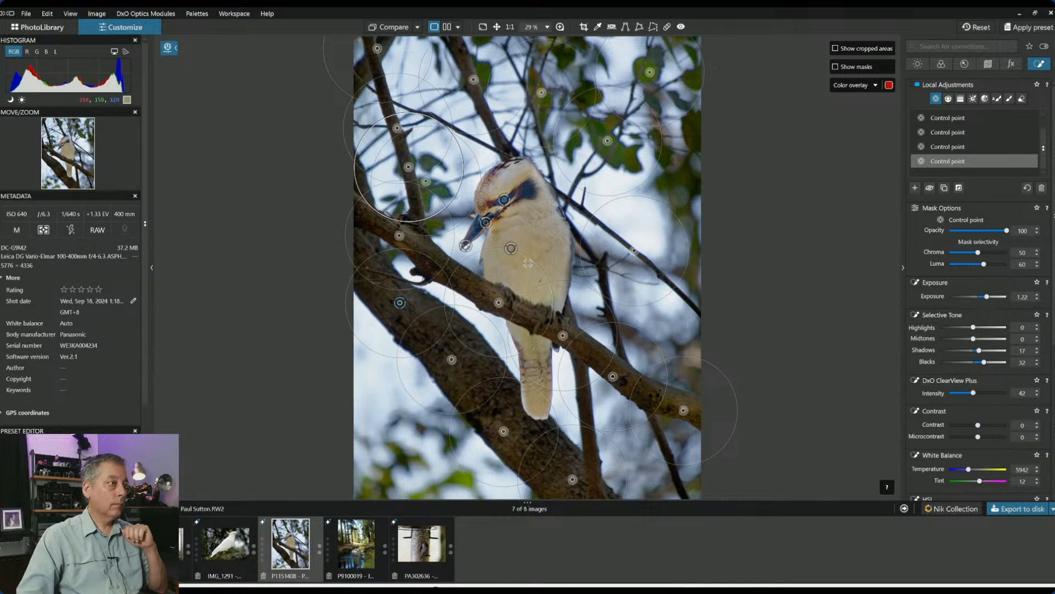
Shrink the control point near the bird's feet and add smaller points along the perch, the upper trunk and the far-side leaves
drag(525, 262, 554, 302)
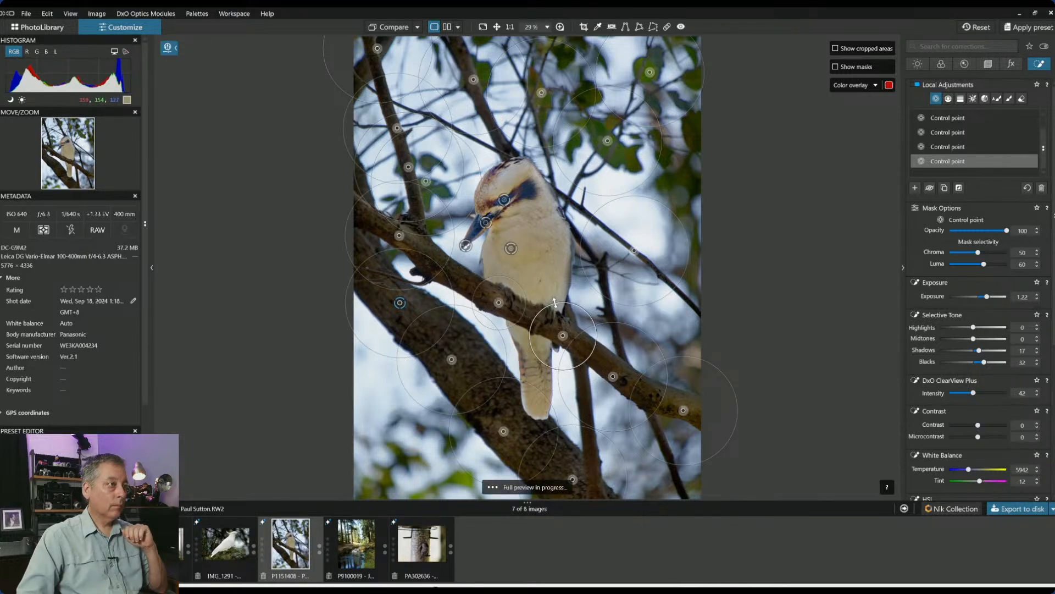
click(598, 362)
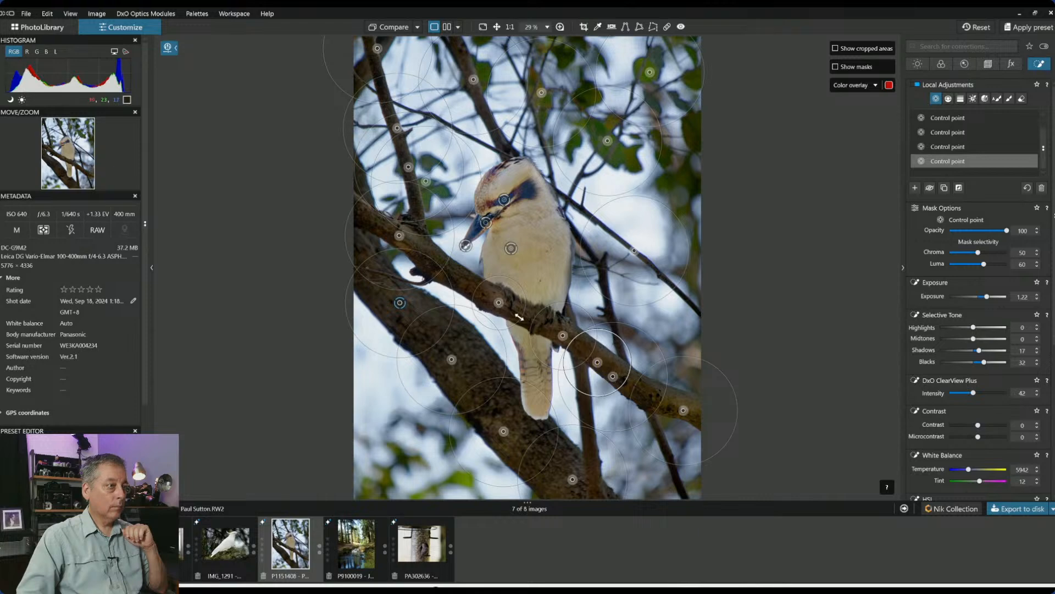
click(453, 272)
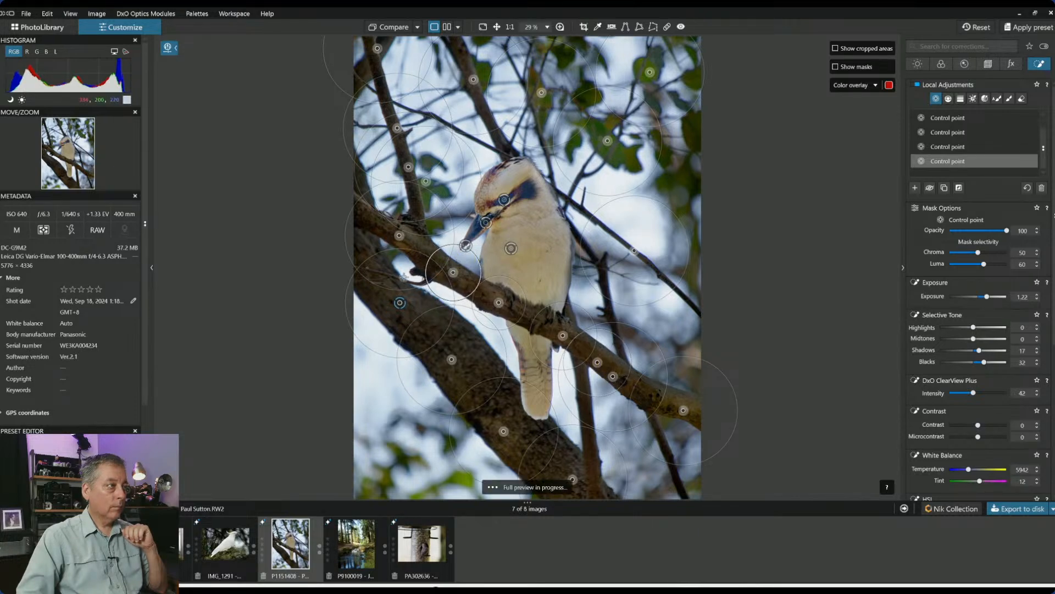
click(376, 269)
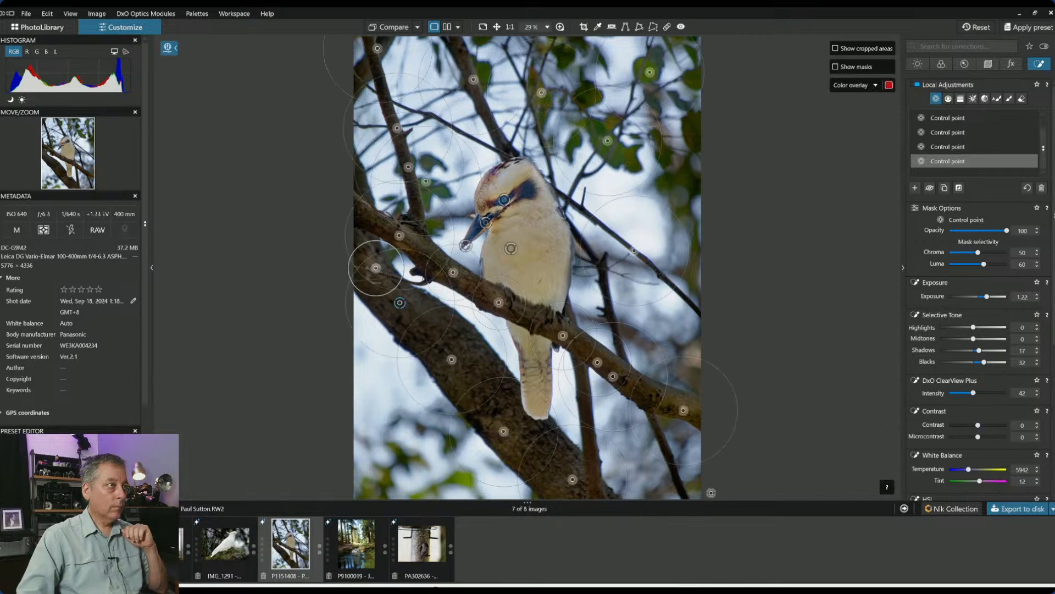
click(687, 180)
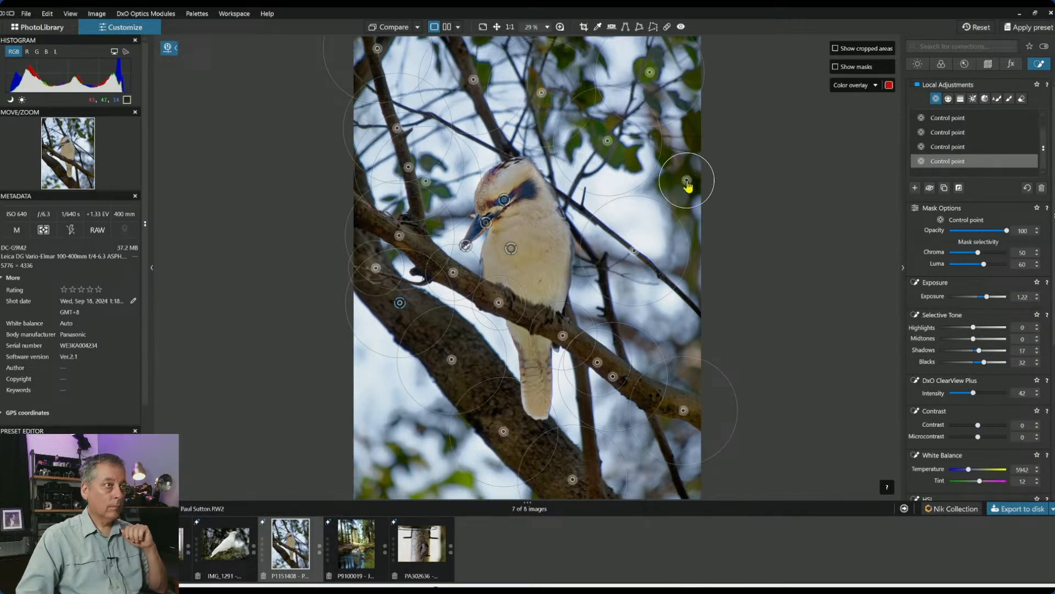
click(691, 124)
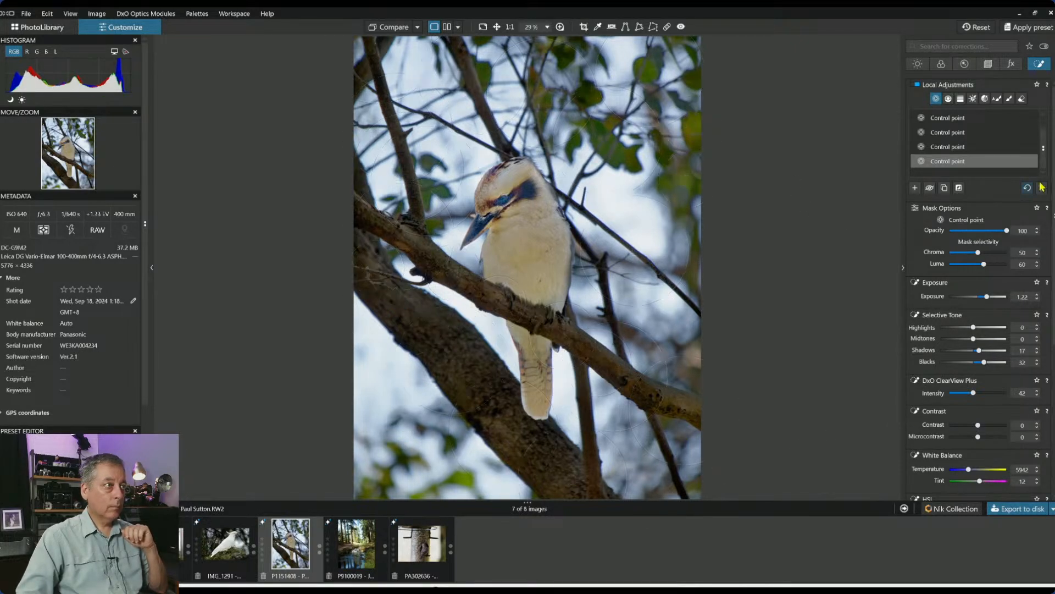
Create a control point mask on the bright sky behind the bird, with Luma selectivity 56 and additional points in the other sky patches
click(916, 187)
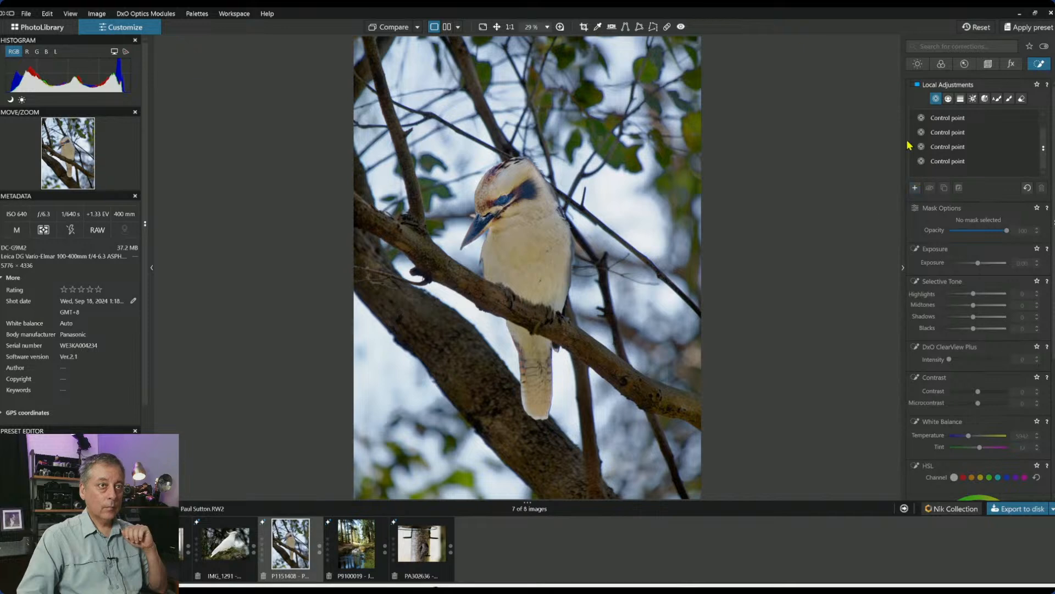
click(607, 202)
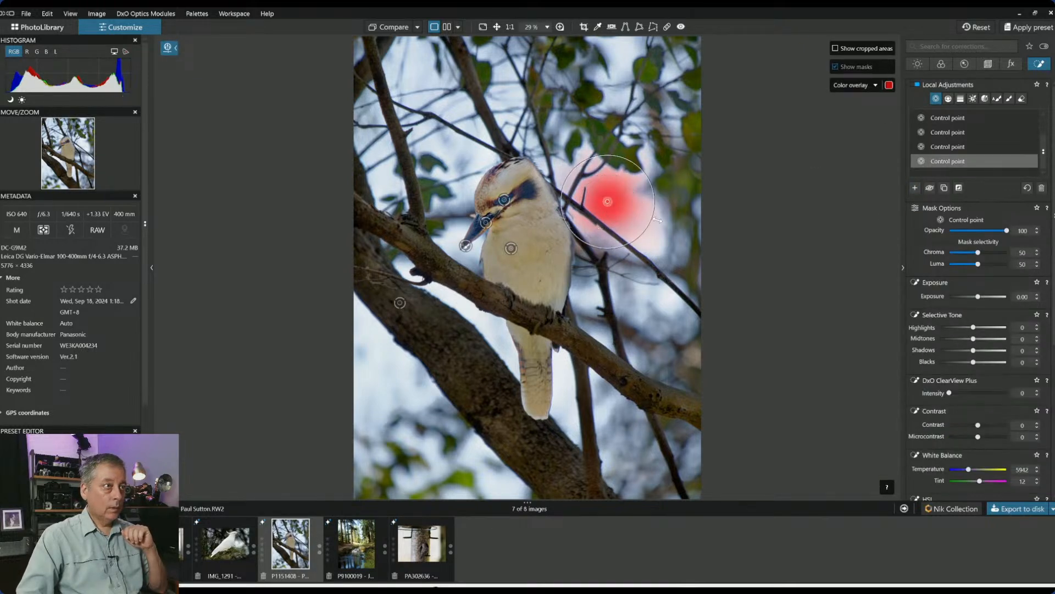
drag(641, 203, 664, 201)
drag(979, 266, 982, 266)
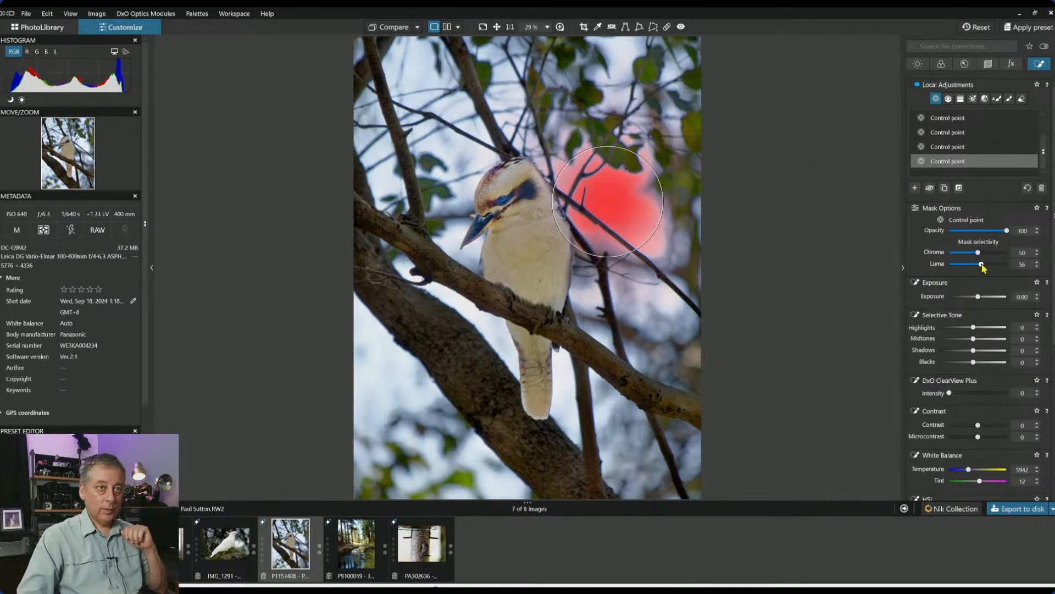
click(372, 358)
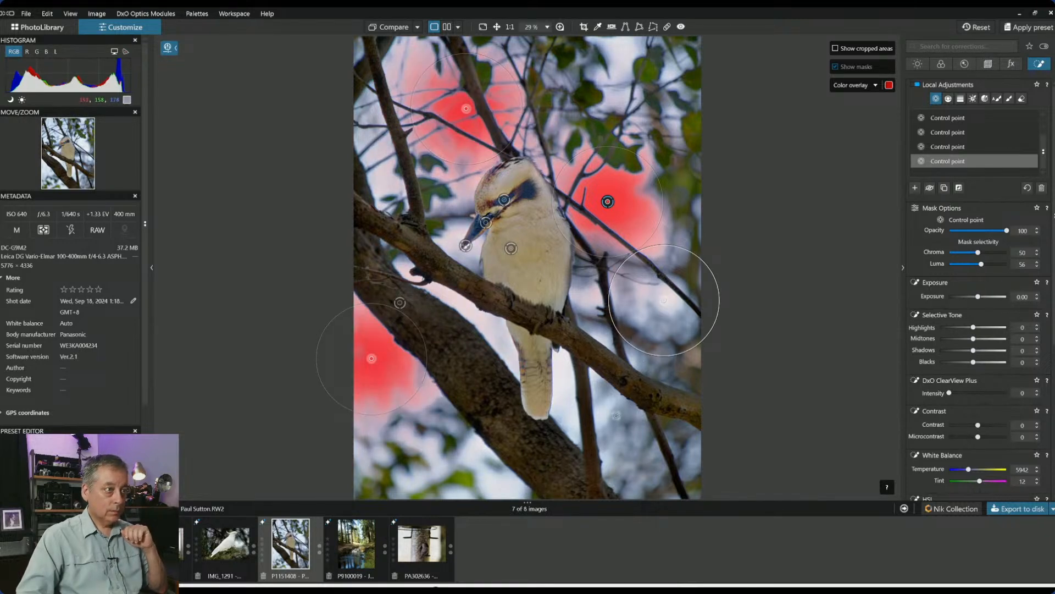
click(497, 476)
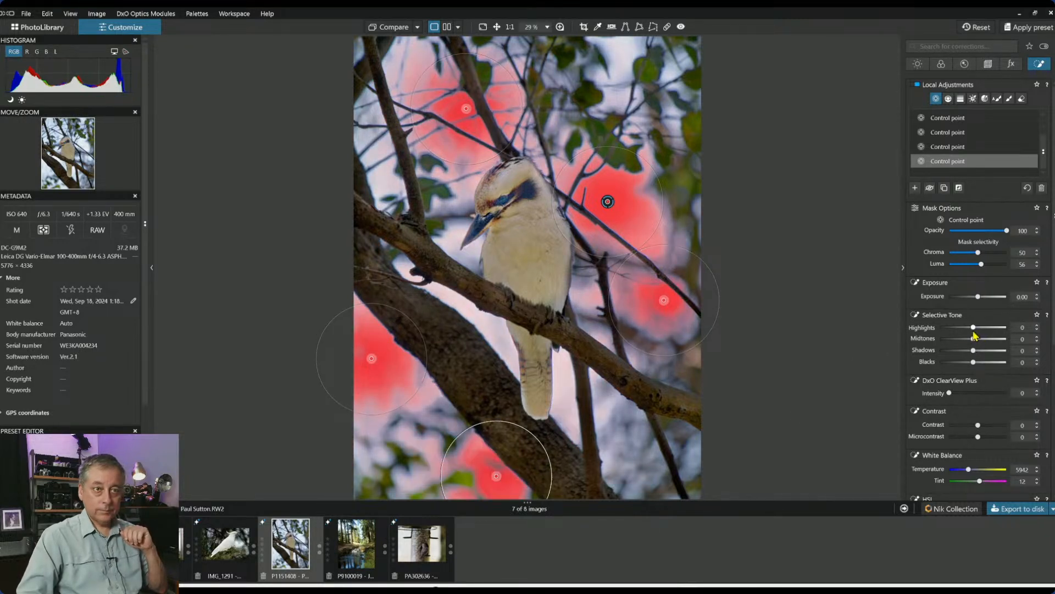
Set the sky mask's Highlights to -46 and warm its white balance Temperature to 7759
drag(974, 327, 967, 328)
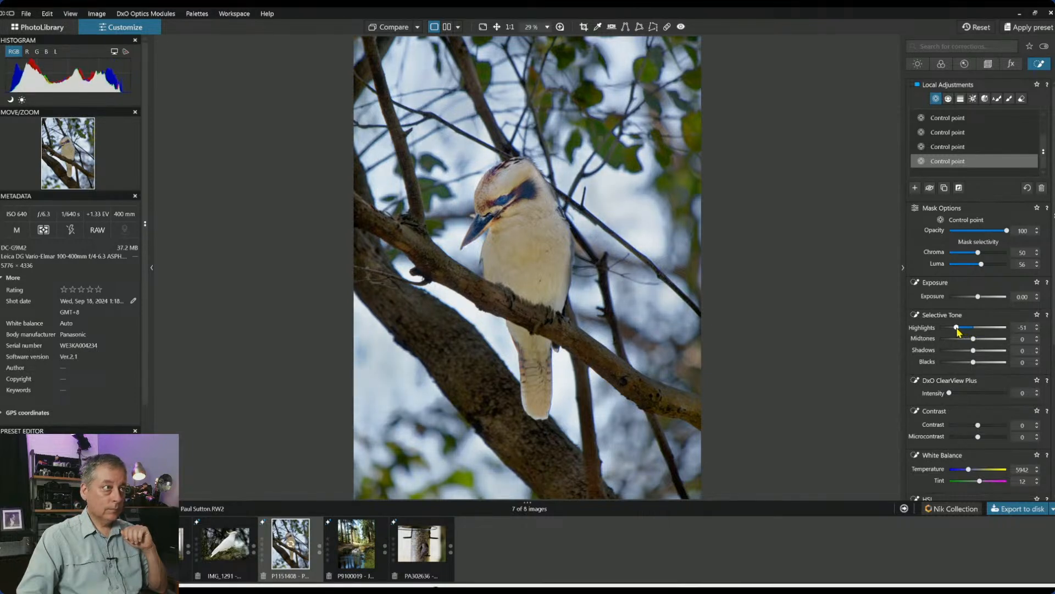
drag(960, 329, 958, 329)
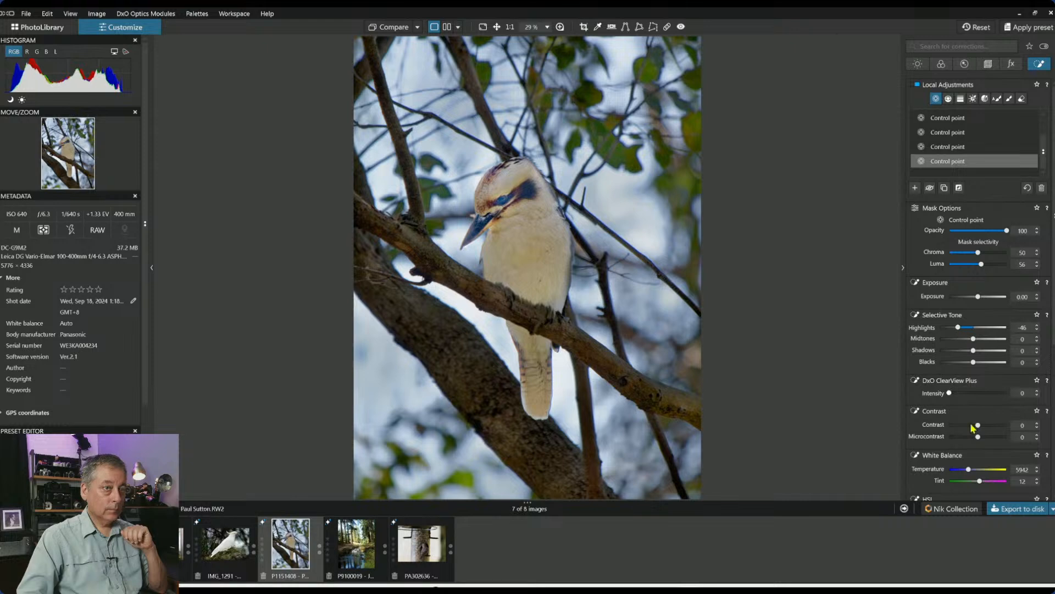
drag(969, 470, 972, 471)
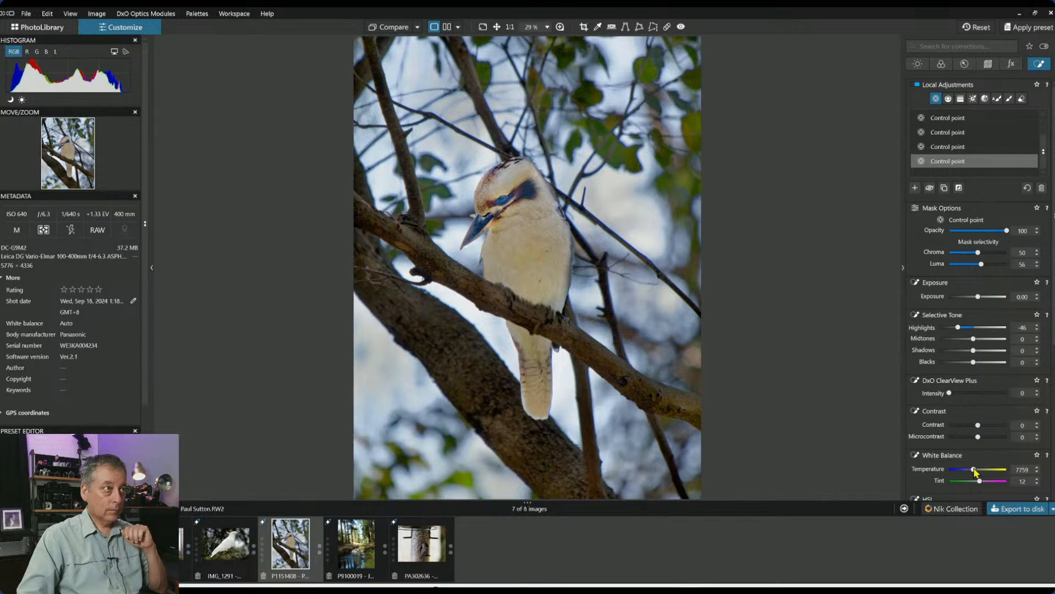
Set the bird's auto mask to Exposure 2.06, Highlights 11, Midtones -11, Shadows -4 and Blacks -3
scroll(961, 128, up, 1)
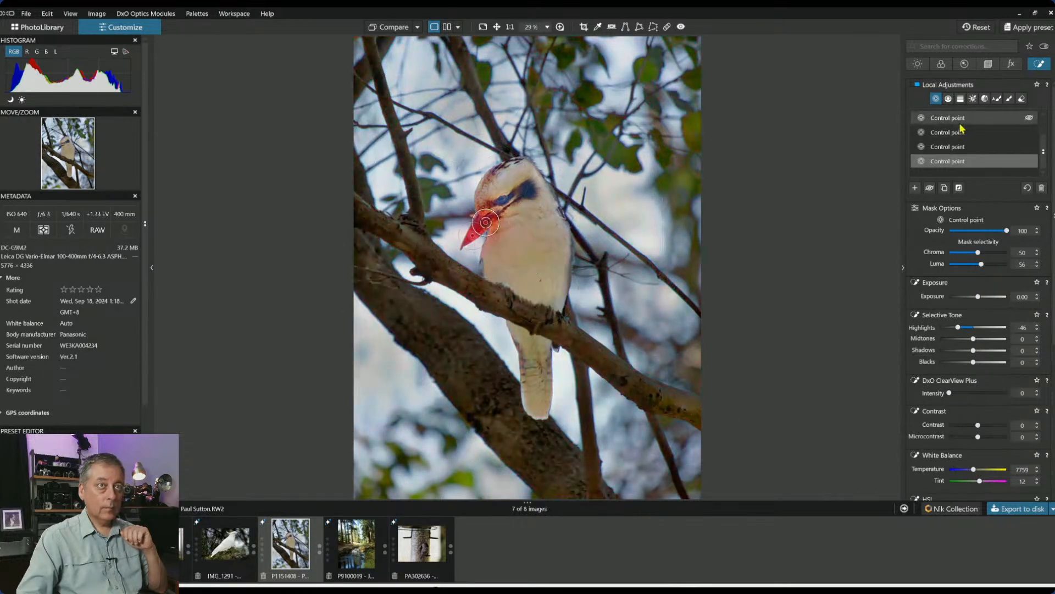
click(956, 118)
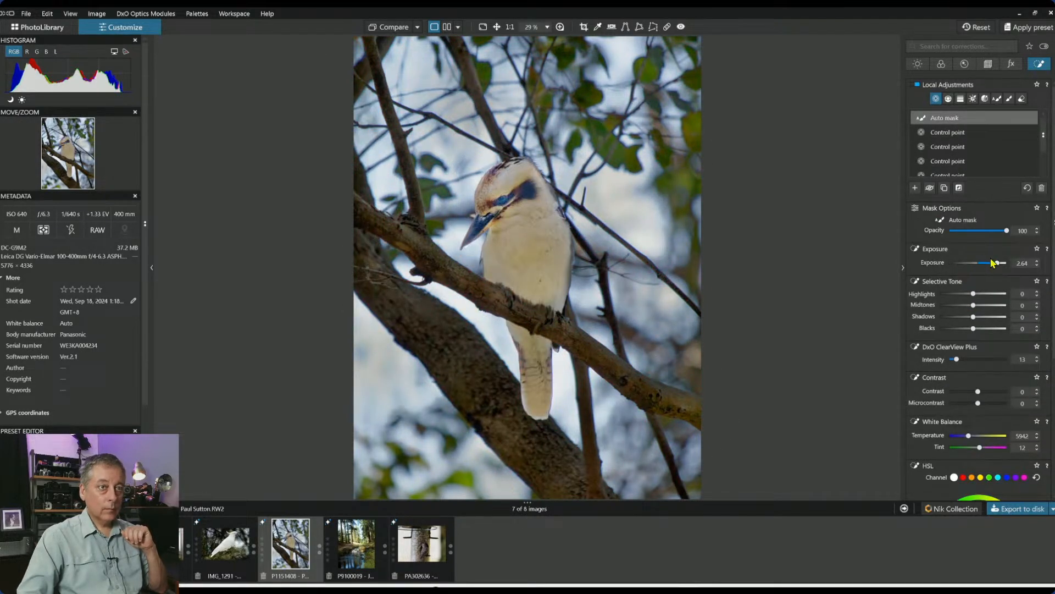
drag(998, 264, 996, 263)
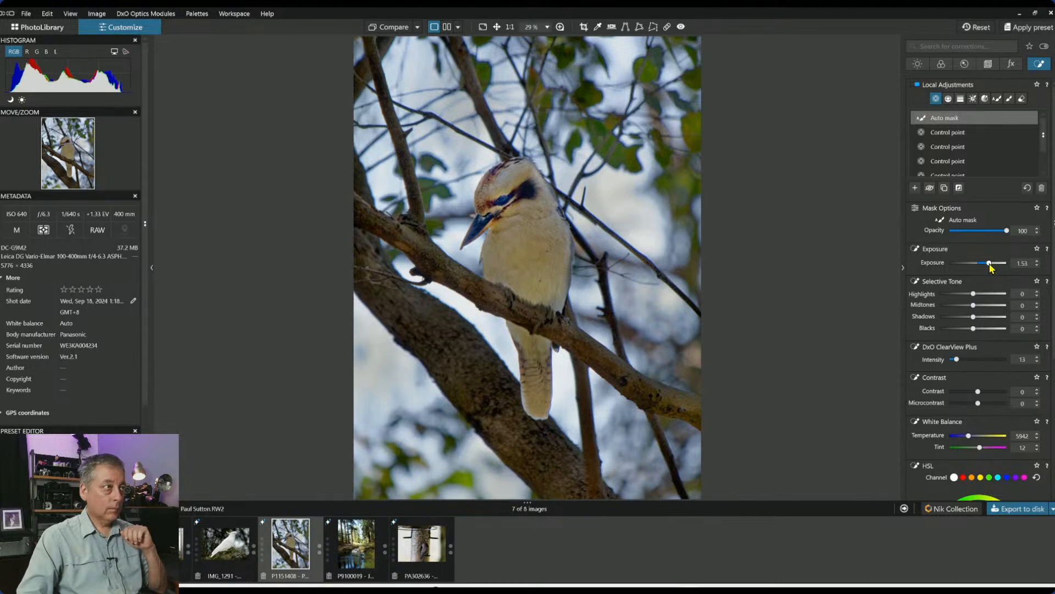
drag(992, 263, 994, 264)
double_click(981, 317)
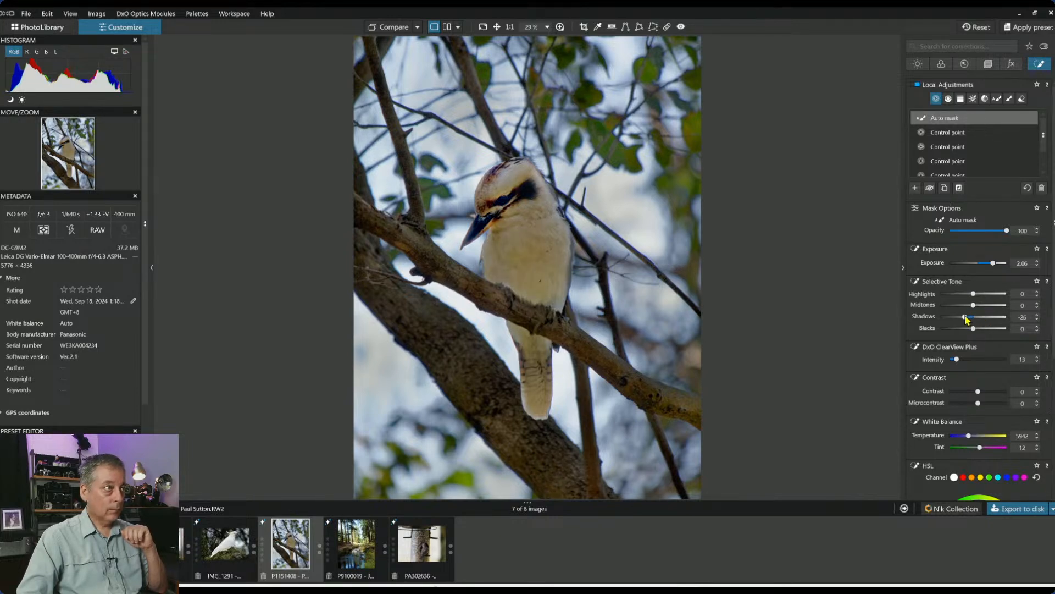
drag(970, 319, 981, 297)
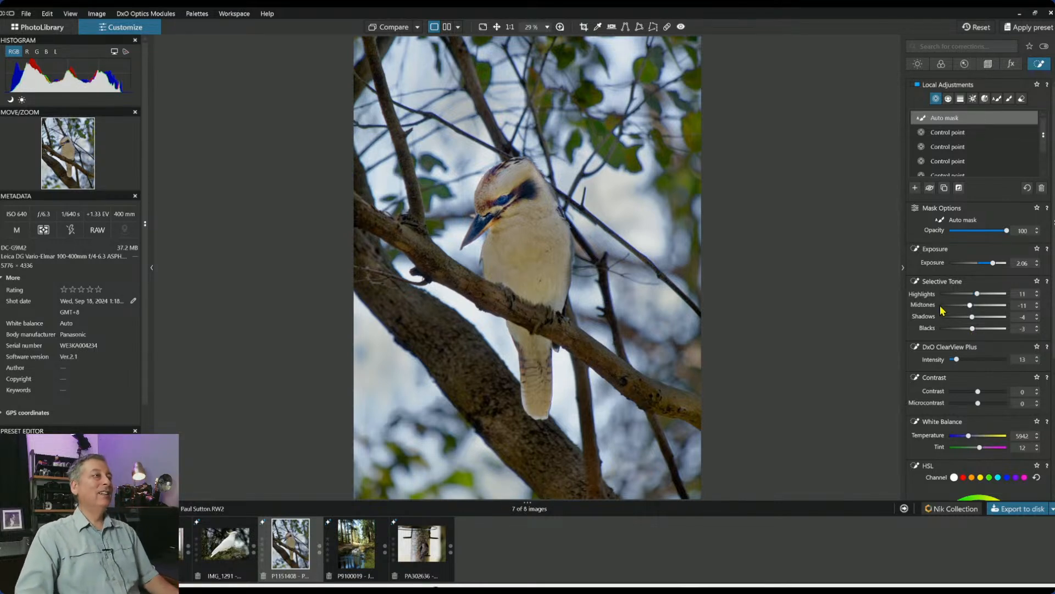
Reduce the Shadows of the control point mask on the bird's eye to 37
mouse_move(541, 158)
click(504, 200)
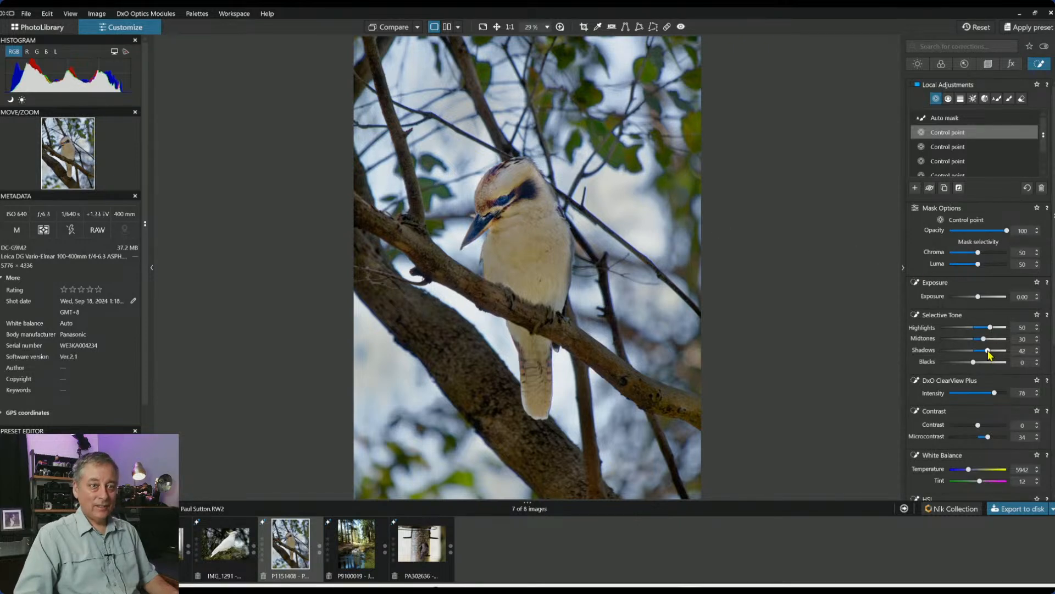
drag(988, 351, 987, 352)
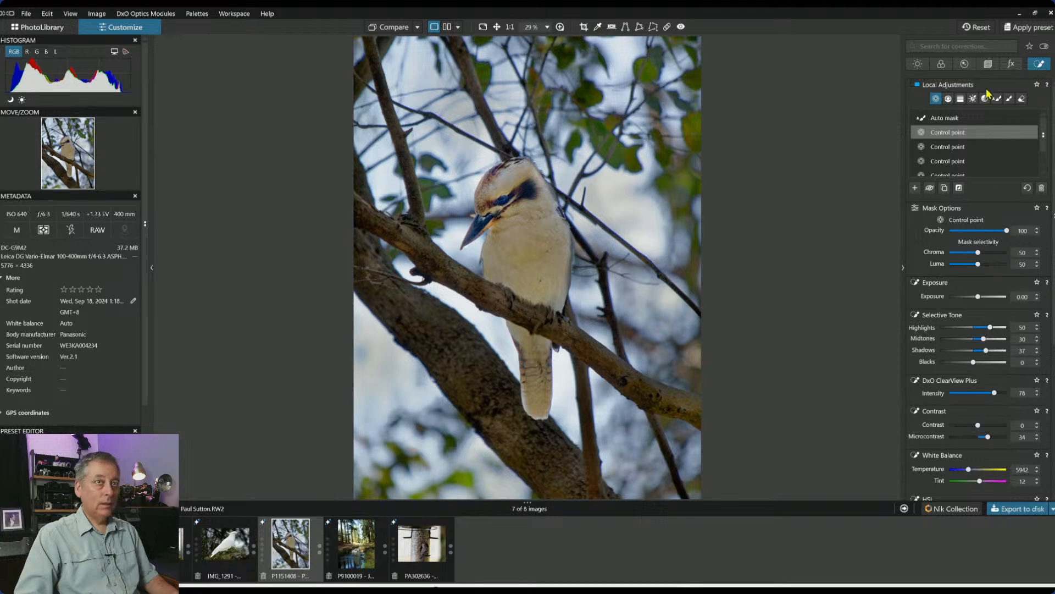
Crop the photo to a 1 × 1 square of about 4316 px, shifted down around the bird, with Horizon at -0.20
click(988, 64)
click(948, 168)
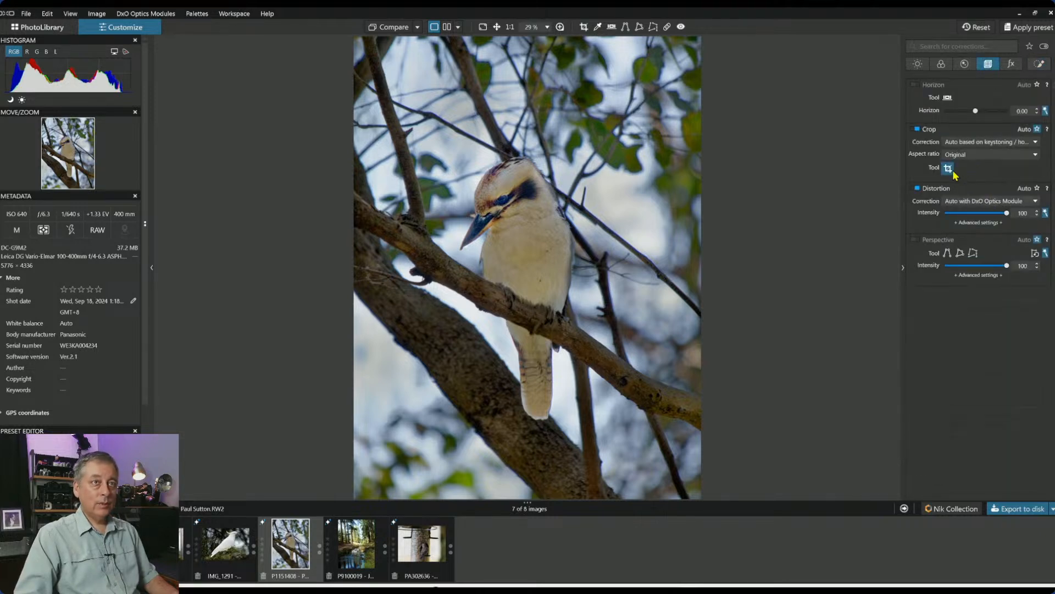
click(972, 155)
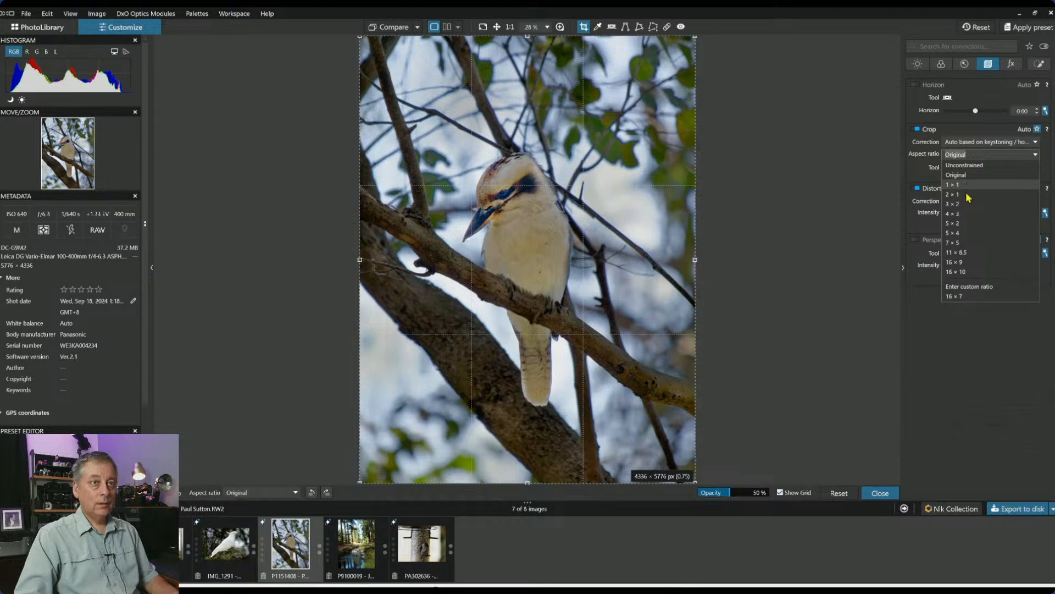
click(956, 184)
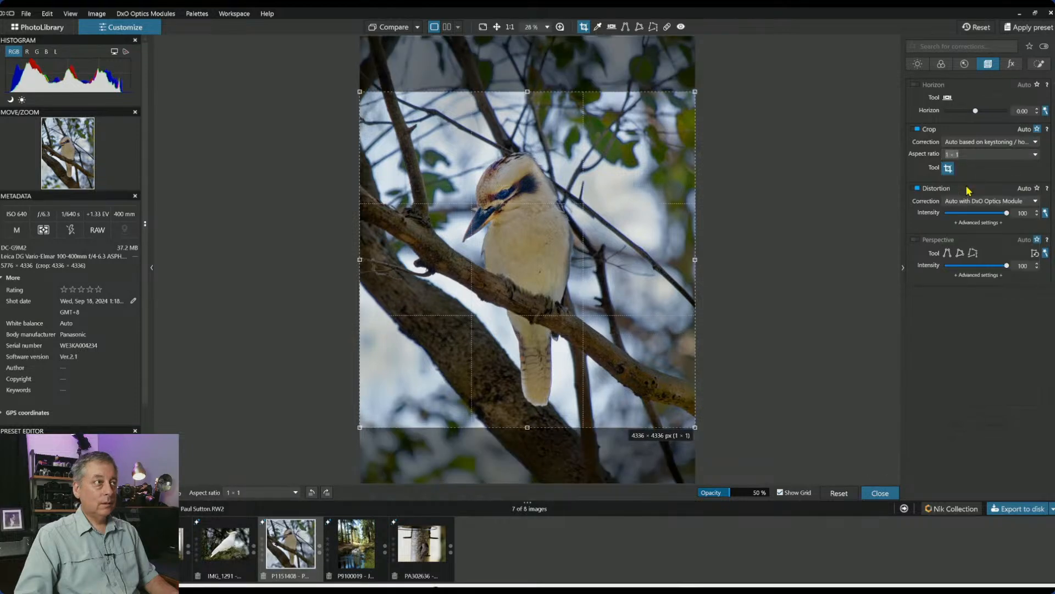
drag(655, 204, 630, 223)
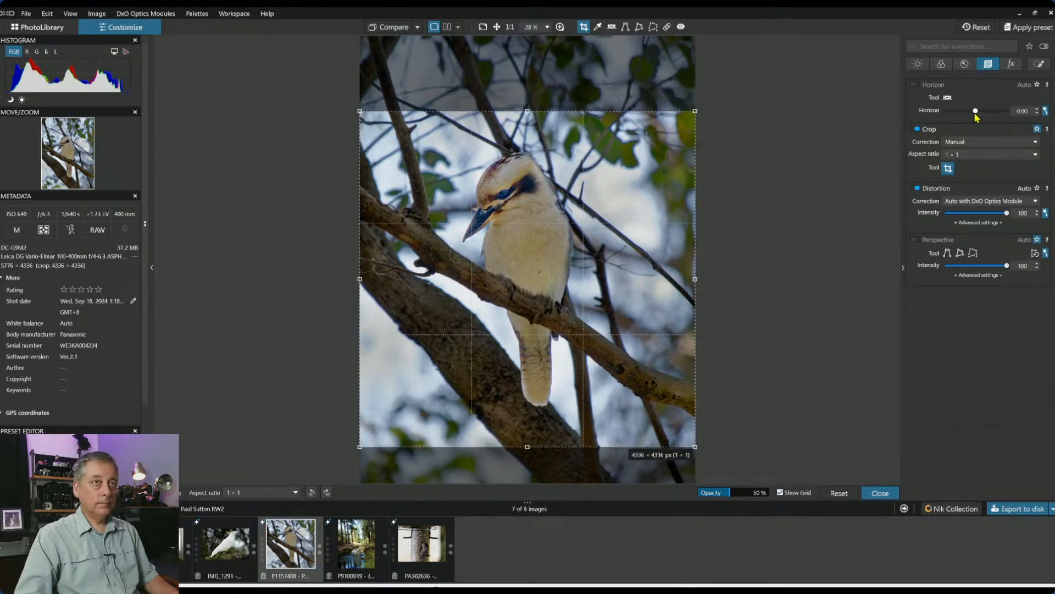
drag(975, 112, 975, 112)
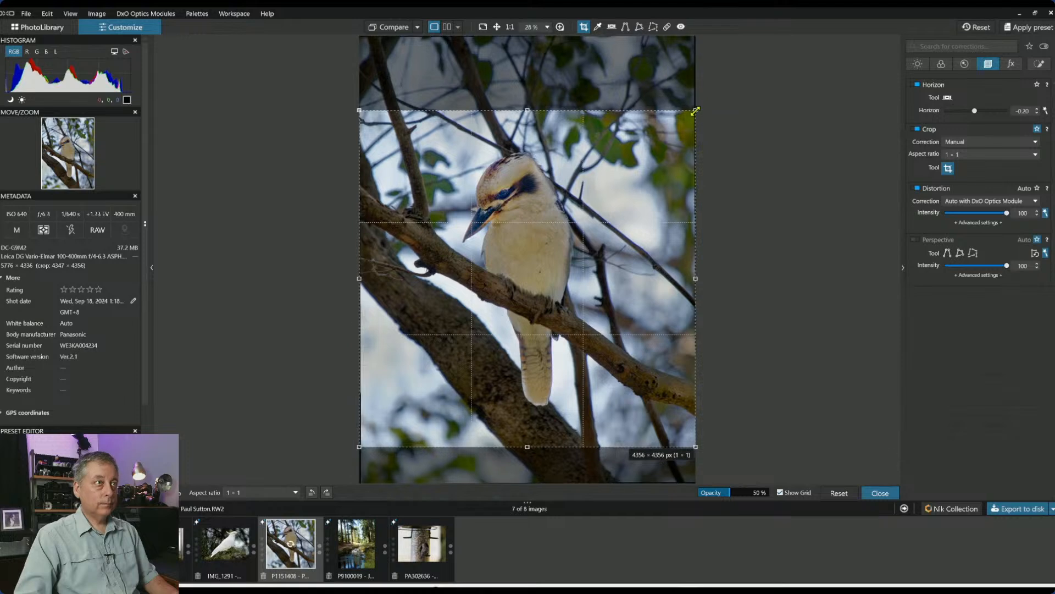
key(Return)
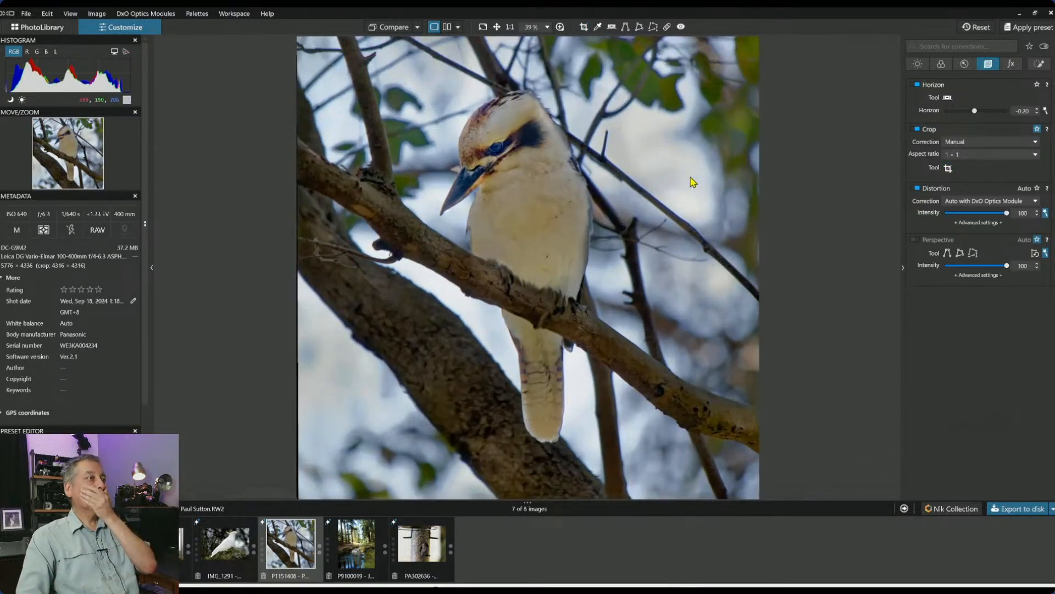
Set the eye control point mask's Shadows to 31 and Midtones to 28 in the local adjustments
click(1039, 64)
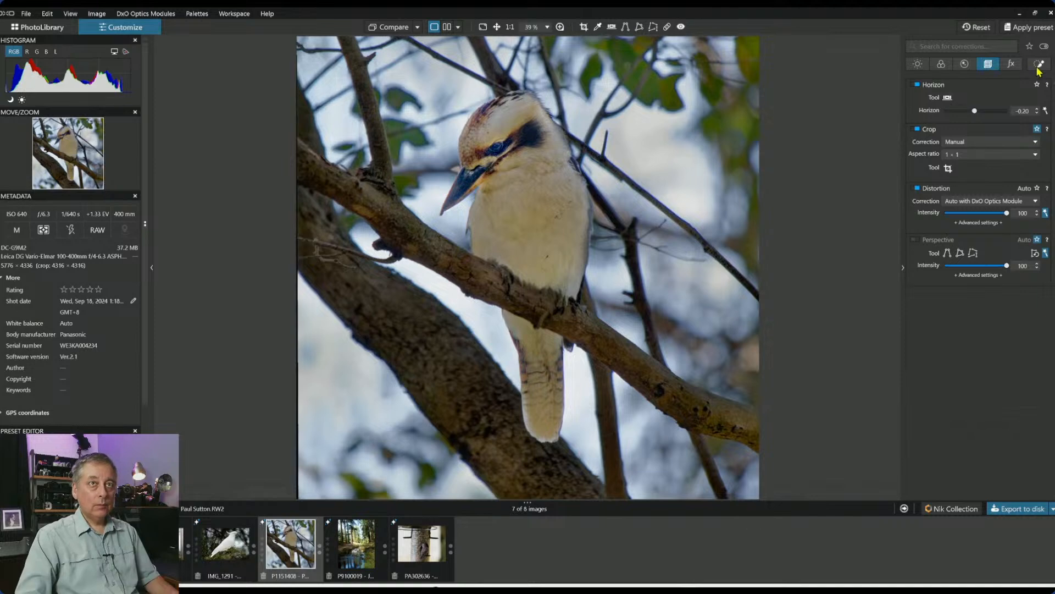
click(936, 98)
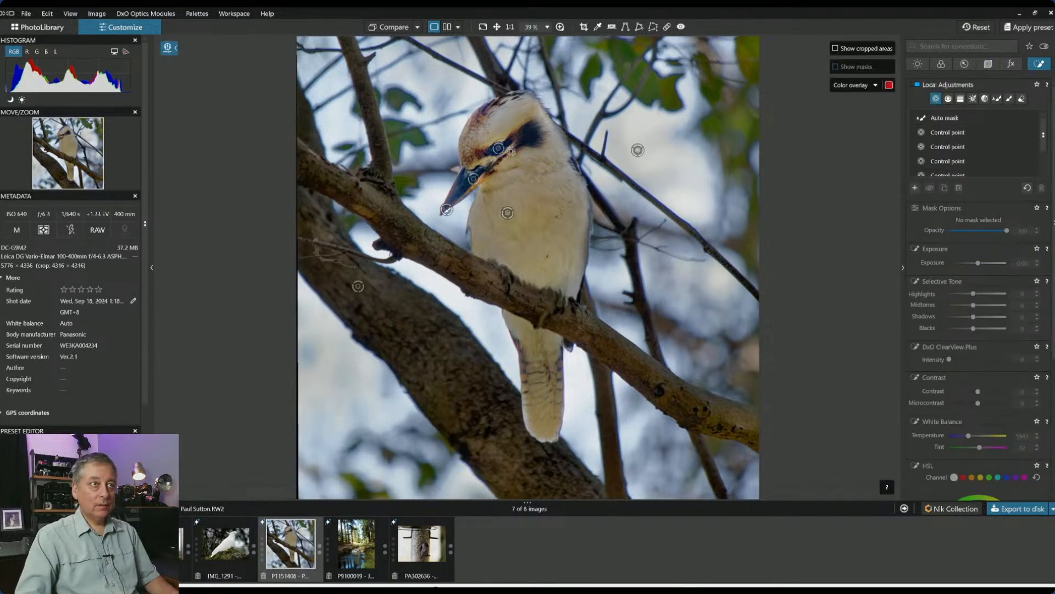
click(497, 150)
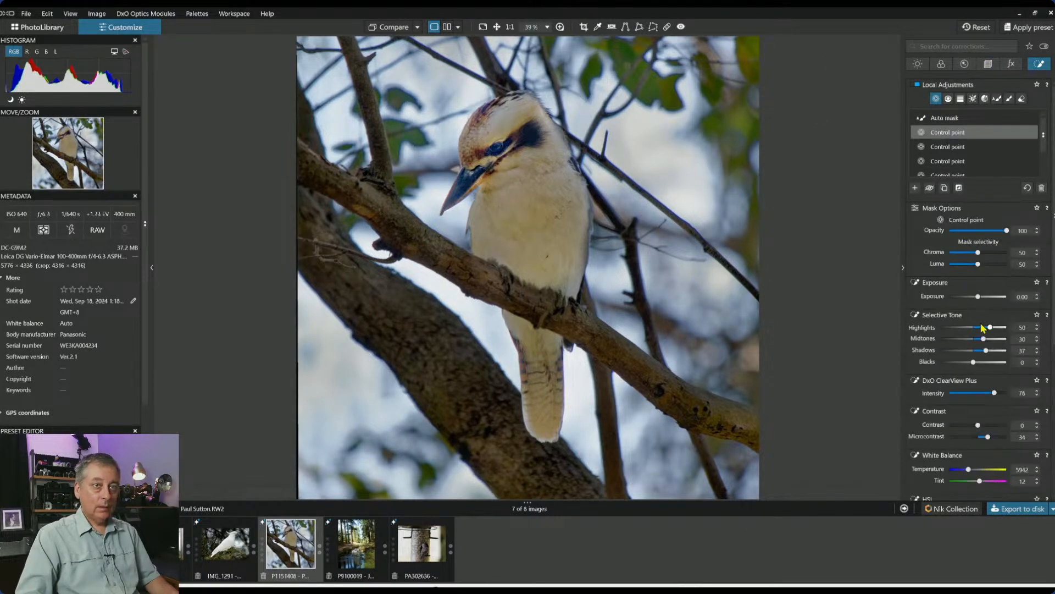
drag(986, 350, 985, 352)
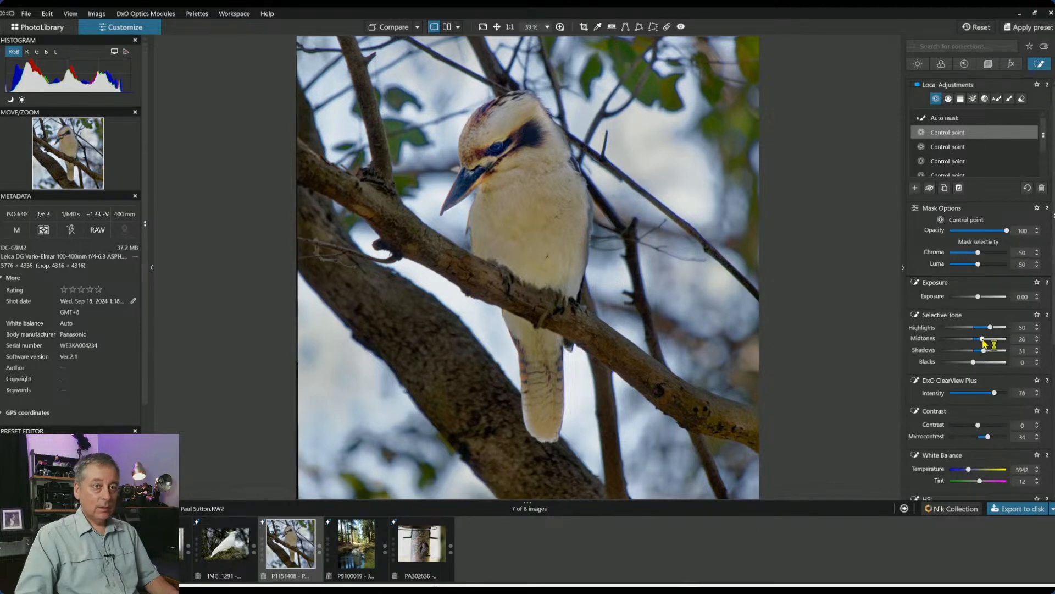
drag(985, 339, 984, 339)
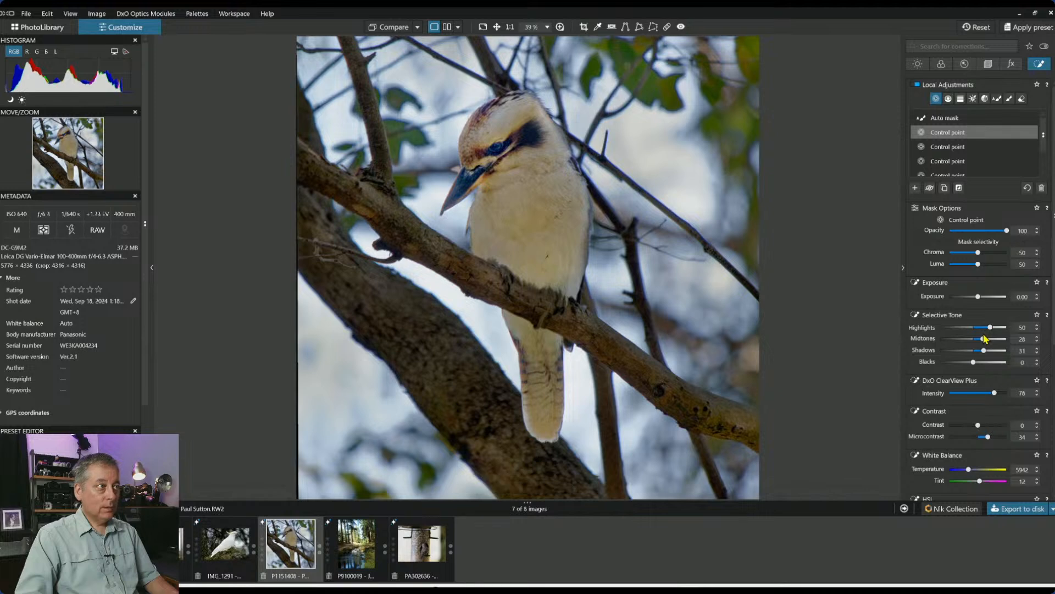
Nudge the smaller control point of the beak mask slightly upward and leave the local adjustments
click(474, 178)
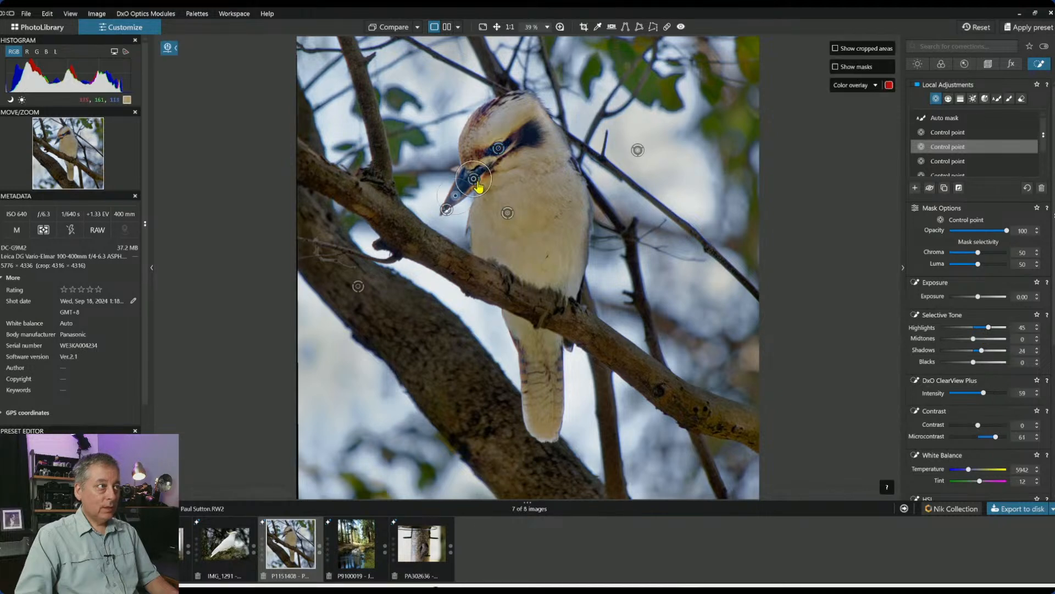
drag(457, 196, 458, 191)
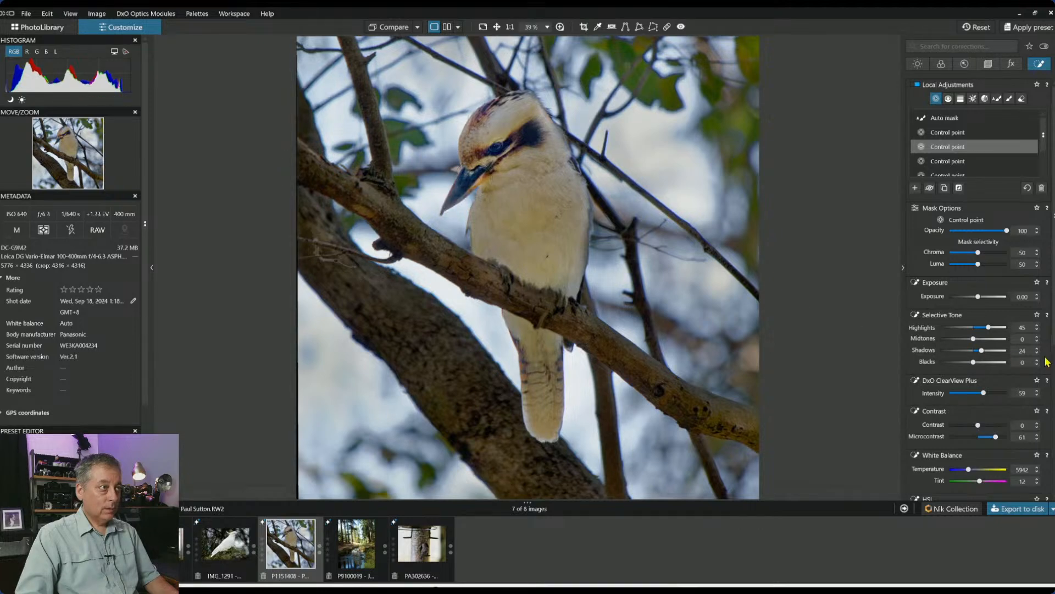
key(Escape)
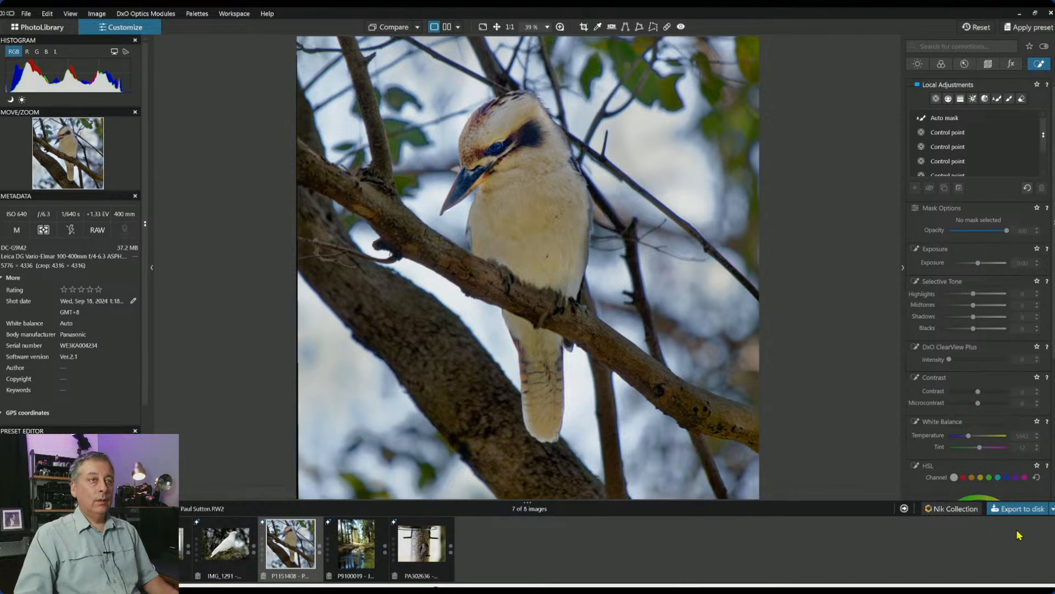
Export the kookaburra photo to disk with the Standard output option as a full-size JPEG at quality 100
click(1008, 514)
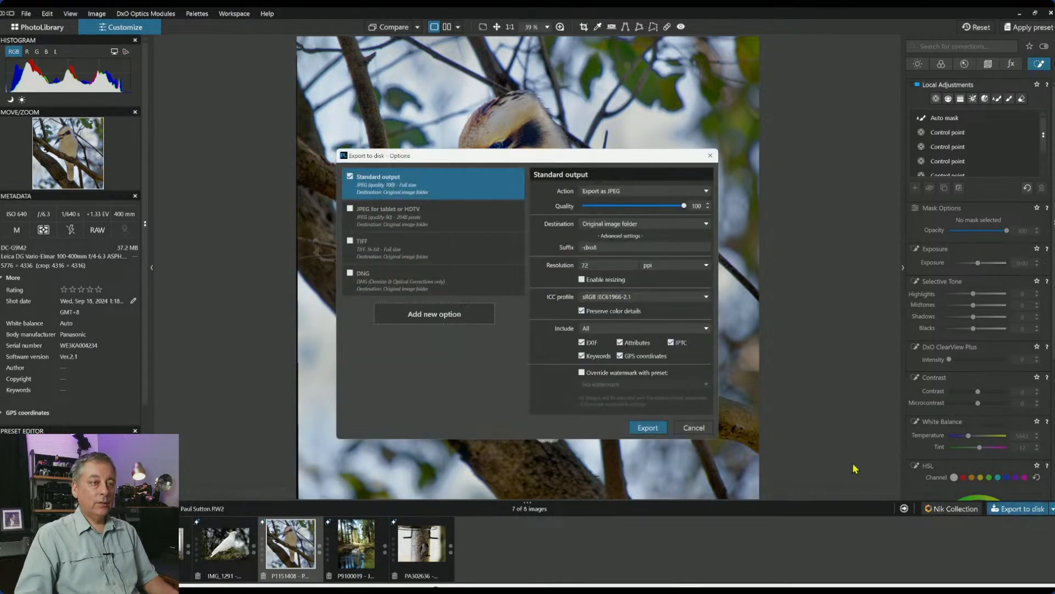
click(647, 428)
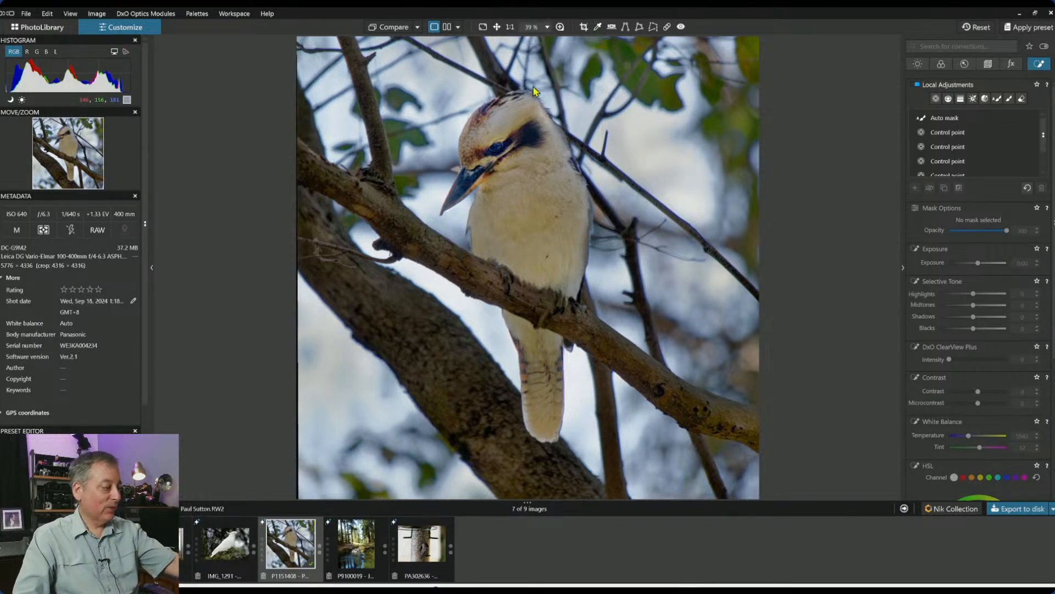
Hide the side palettes and show the original photo side by side with the edited version
key(Tab)
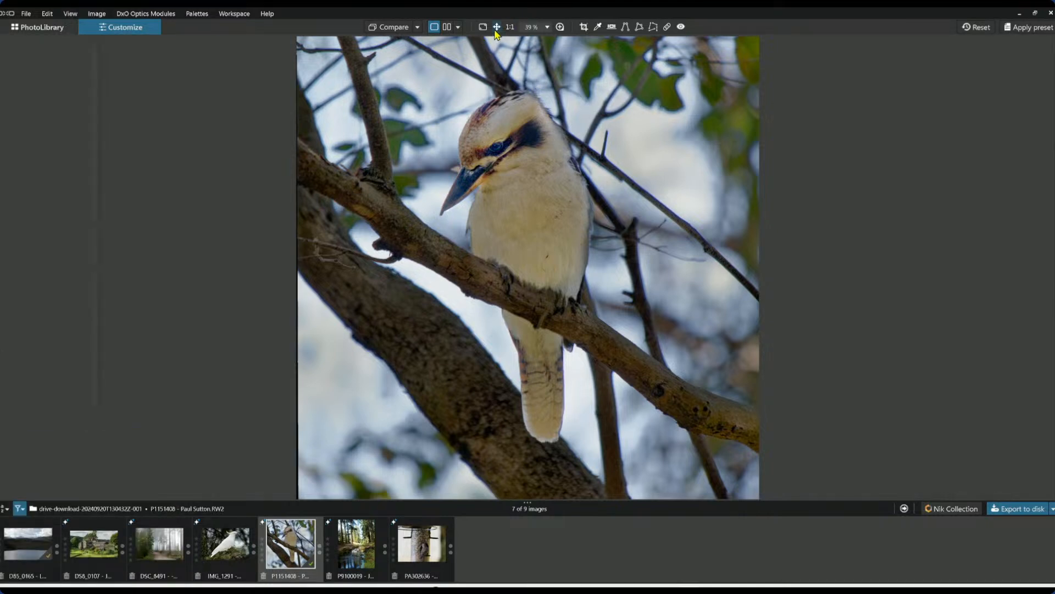
click(447, 27)
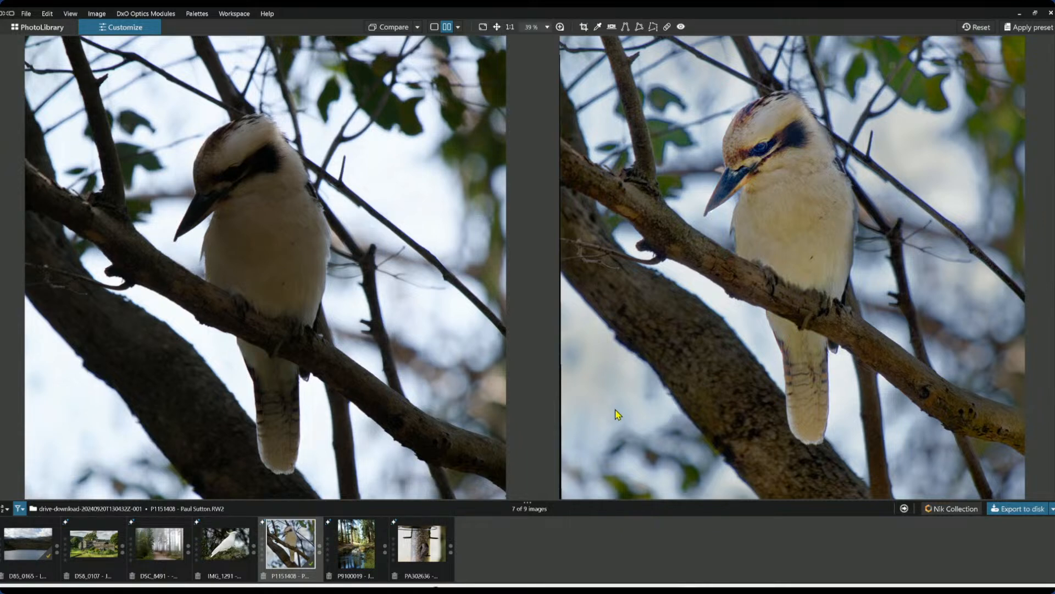
Reset all corrections on the kookaburra photo and use the edited version as the comparison reference
click(979, 28)
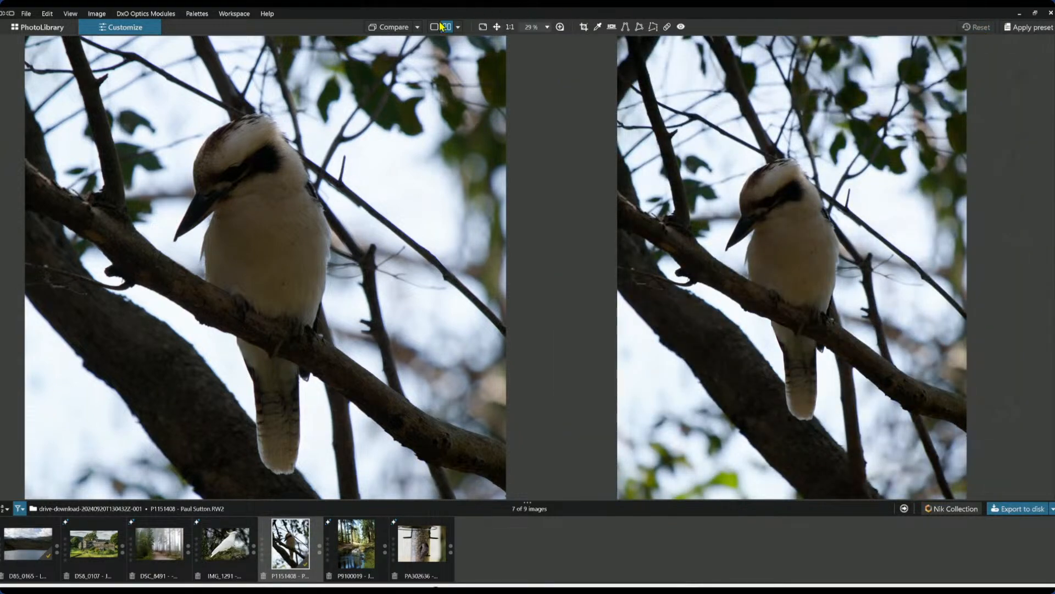
click(418, 28)
click(434, 88)
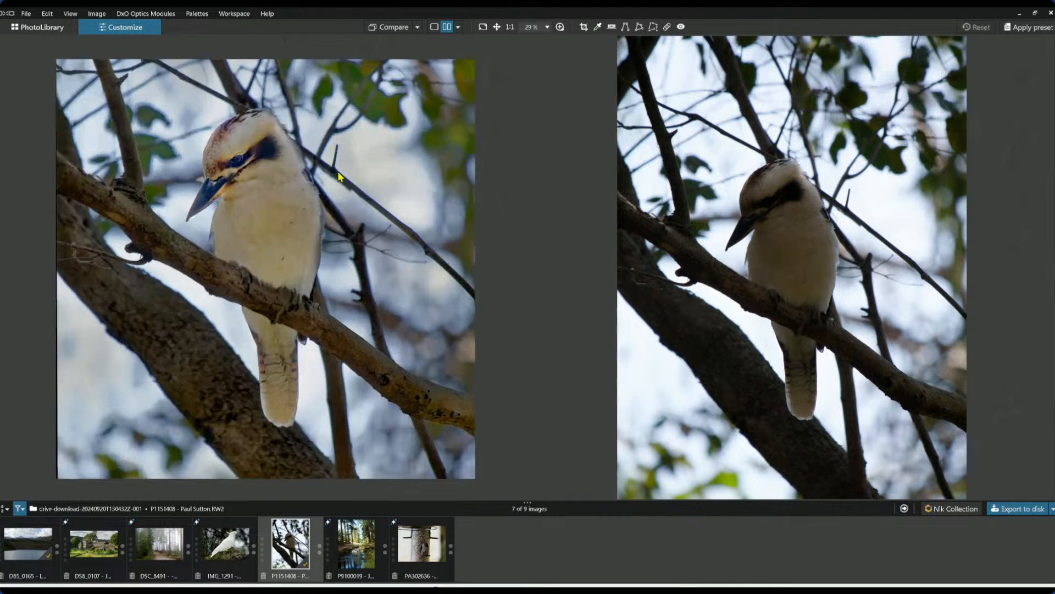
Compare the edited kookaburra with the unedited photo side by side, matching the bird's size in both views
scroll(715, 254, up, 2)
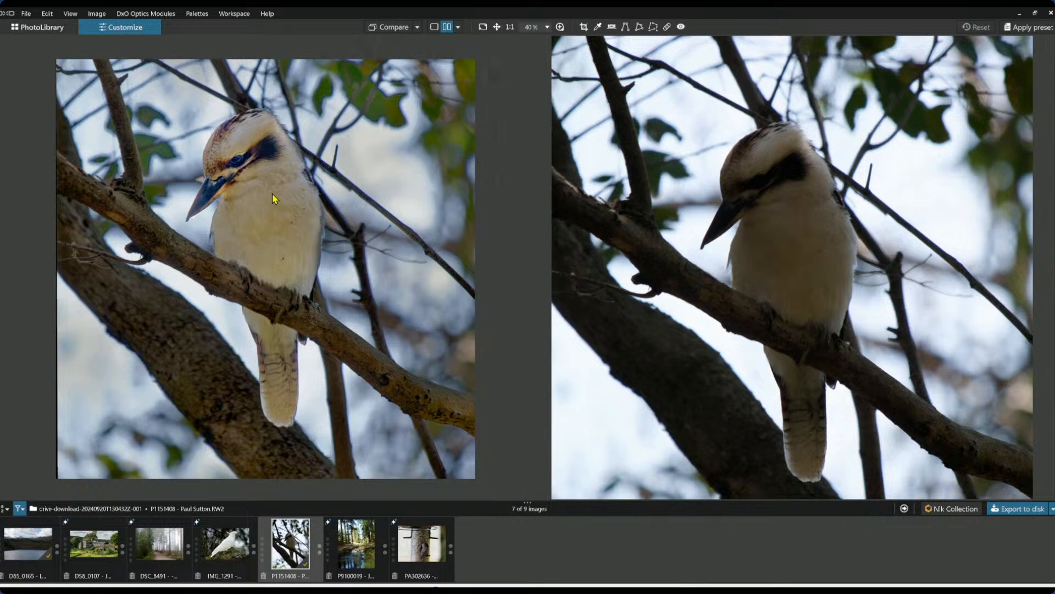
scroll(685, 203, up, 1)
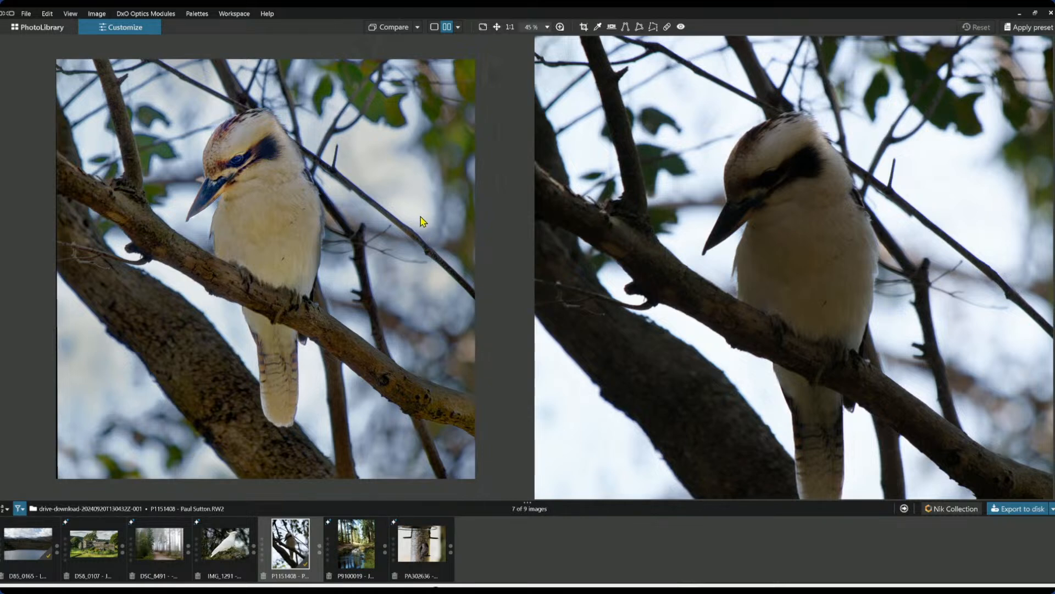
scroll(696, 258, down, 1)
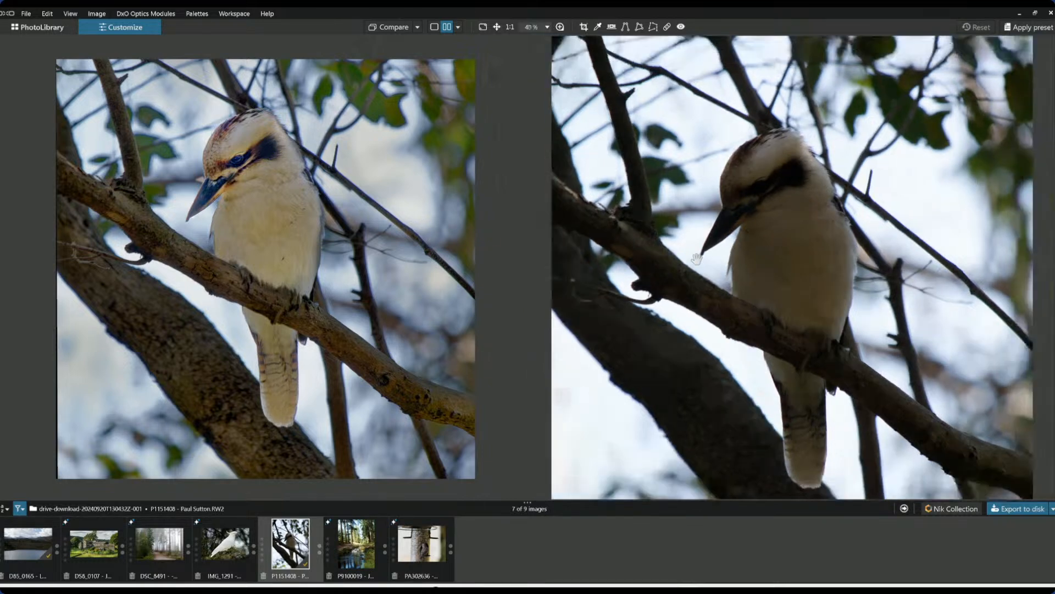
scroll(389, 225, up, 1)
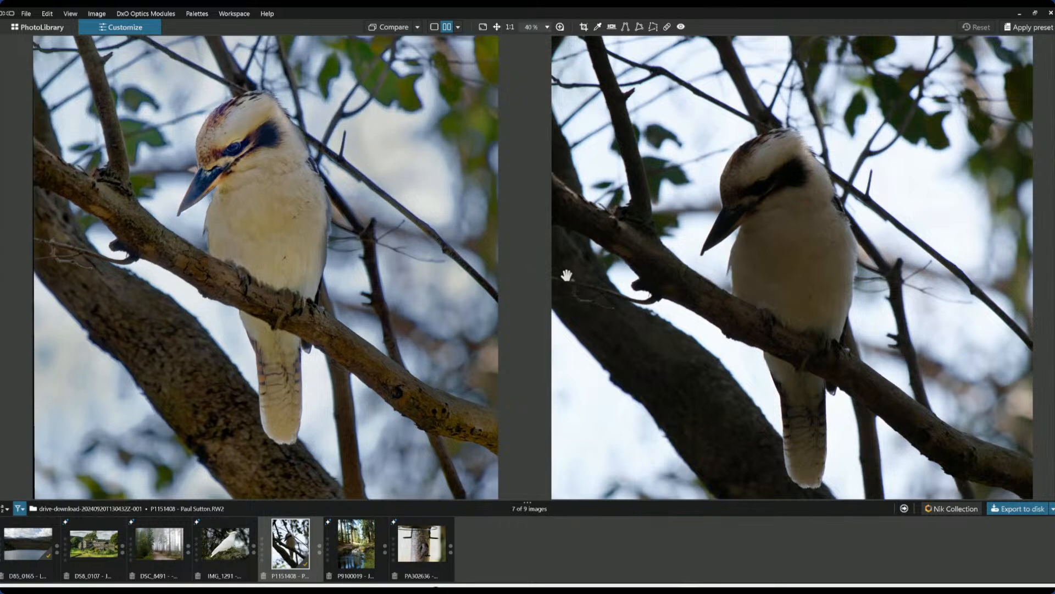
scroll(613, 263, down, 1)
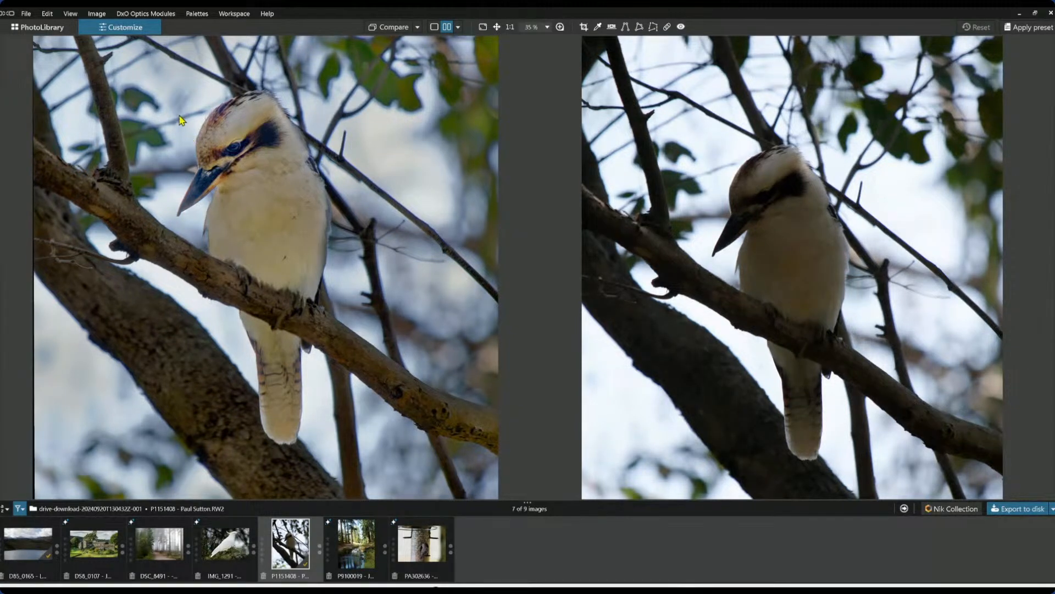
scroll(355, 196, down, 2)
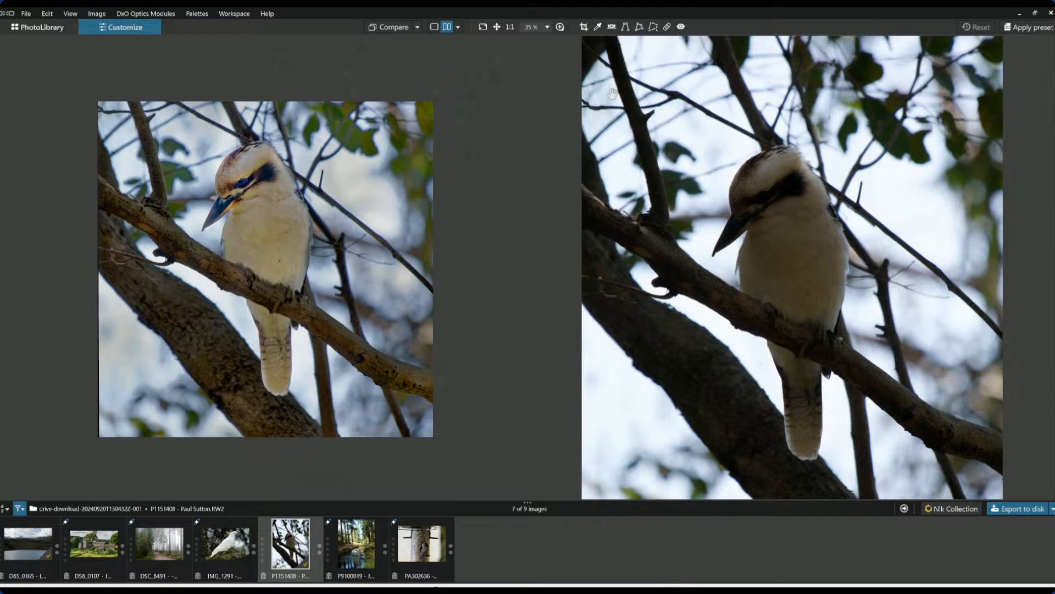
Show the side palettes again and undo the reset of the kookaburra photo's corrections
key(F9)
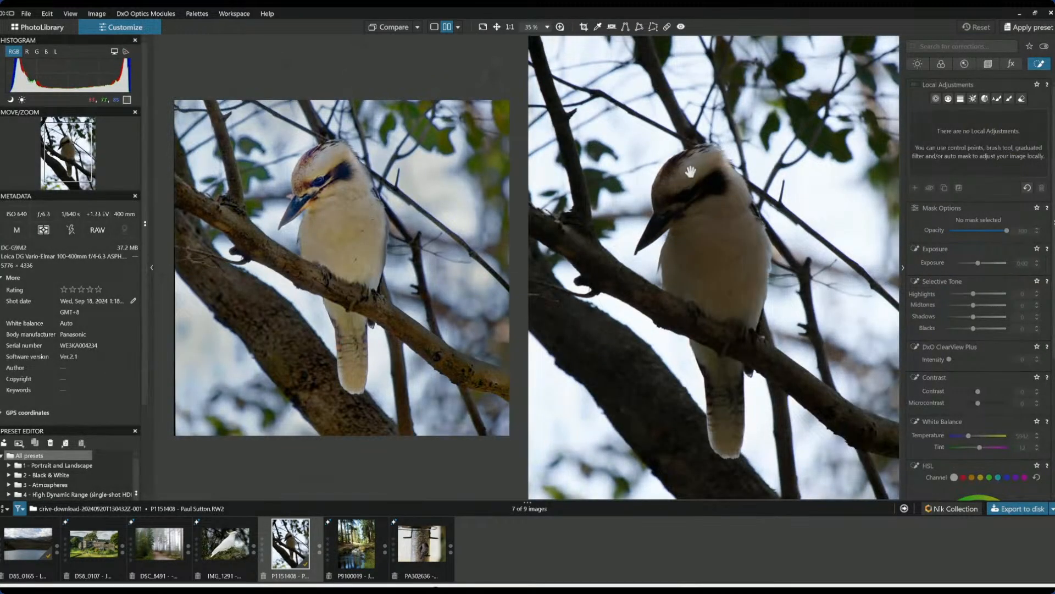
key(ctrl+z)
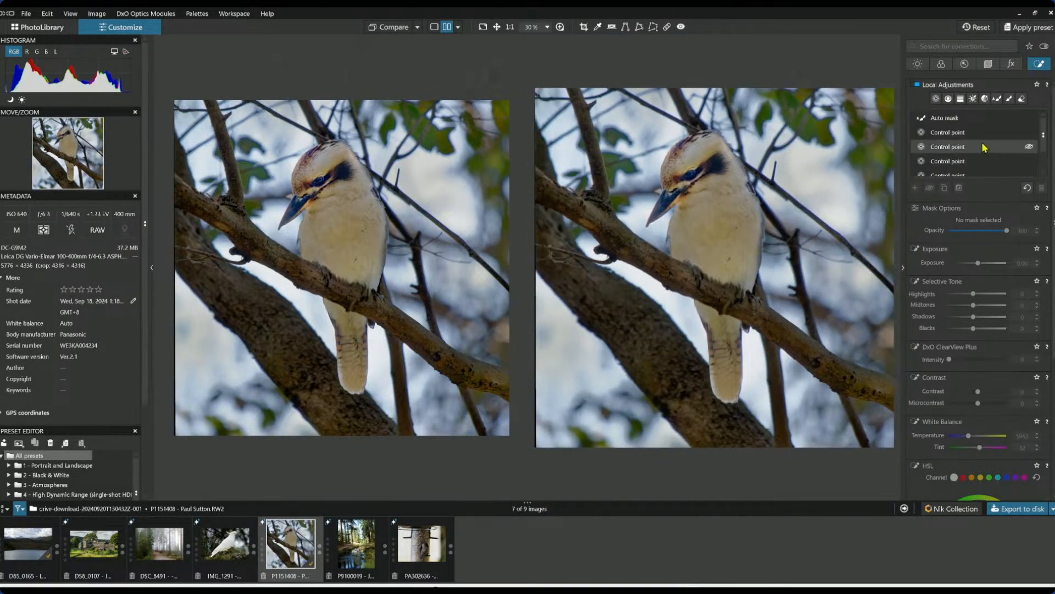
Try darkening the background with a diagonal control line at exposure -0.86 and highlights -40, and delete that mask
click(948, 98)
drag(819, 169, 584, 378)
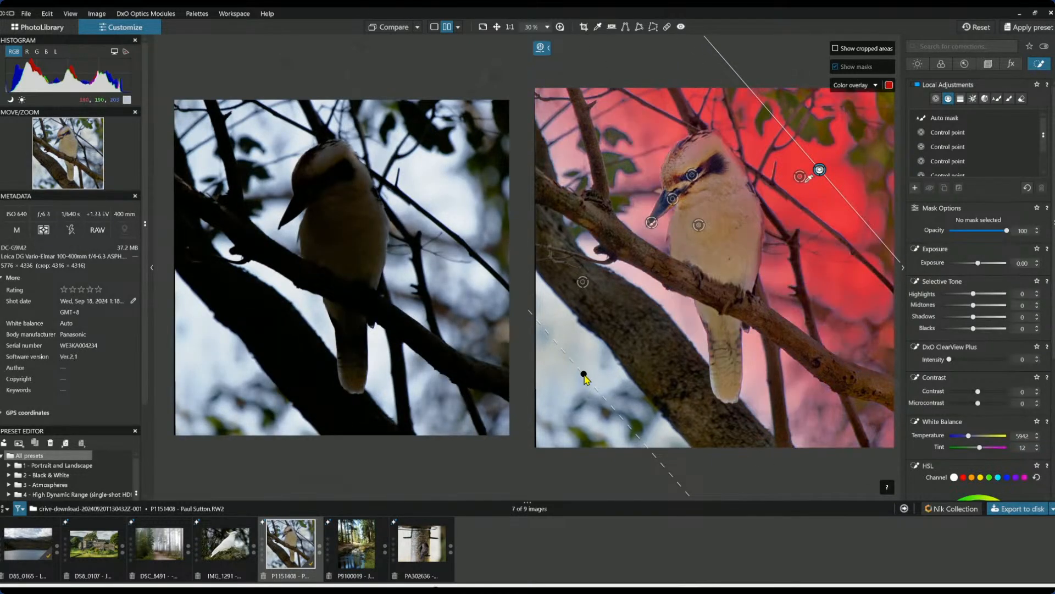
drag(978, 301, 972, 298)
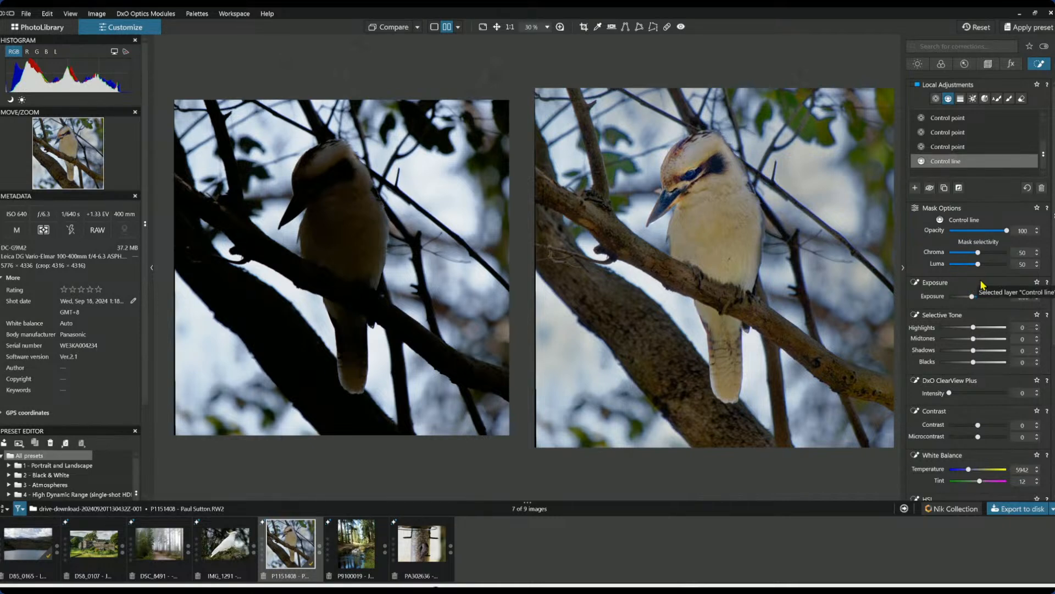
click(961, 329)
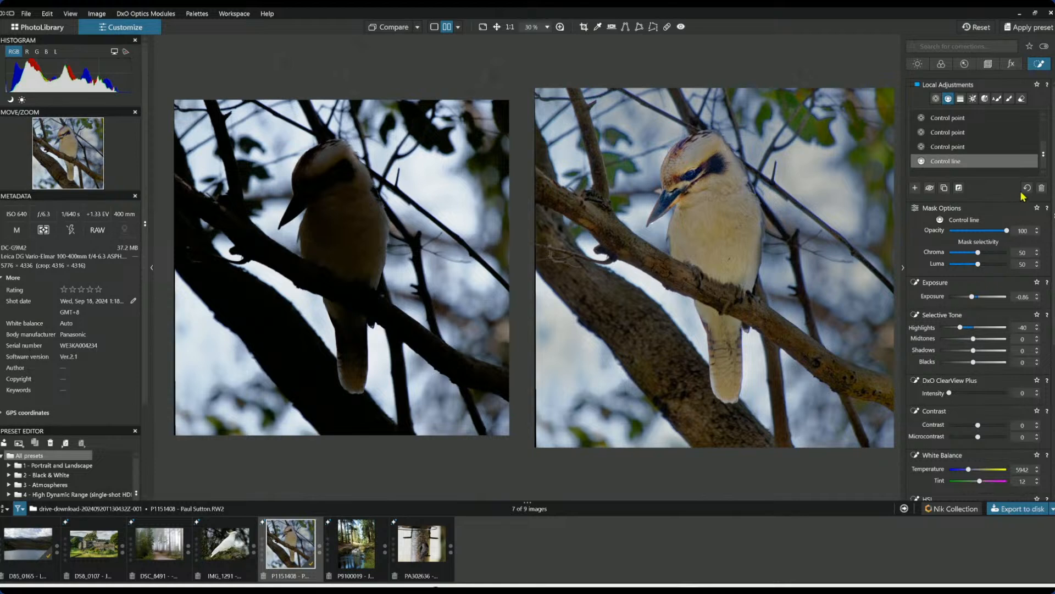
click(1042, 188)
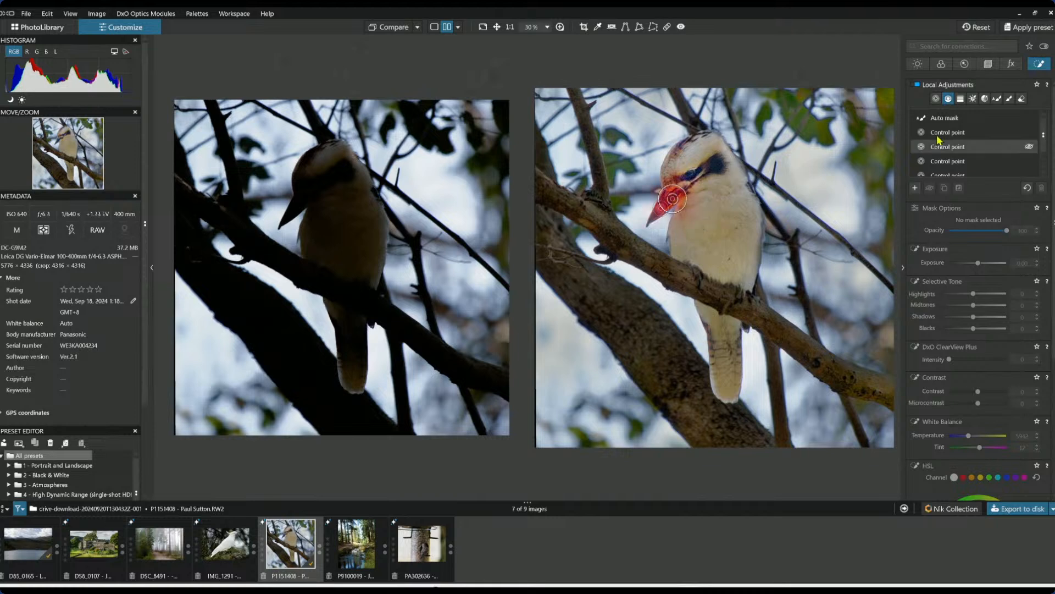
Set the auto mask's exposure to 1.26 and raise the whole kookaburra photo's exposure to 0.72
click(945, 119)
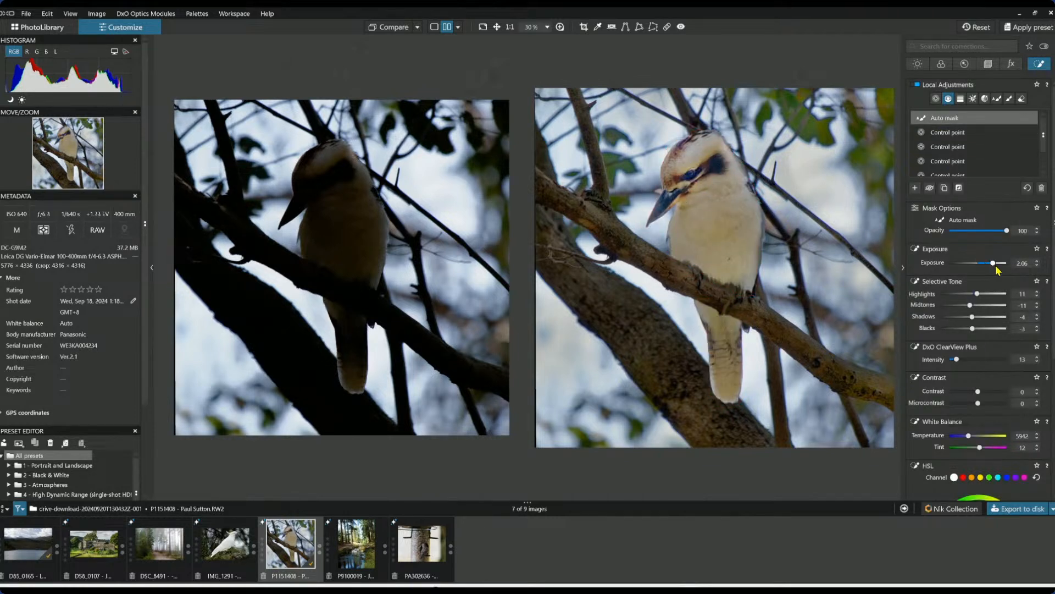
scroll(995, 265, down, 5)
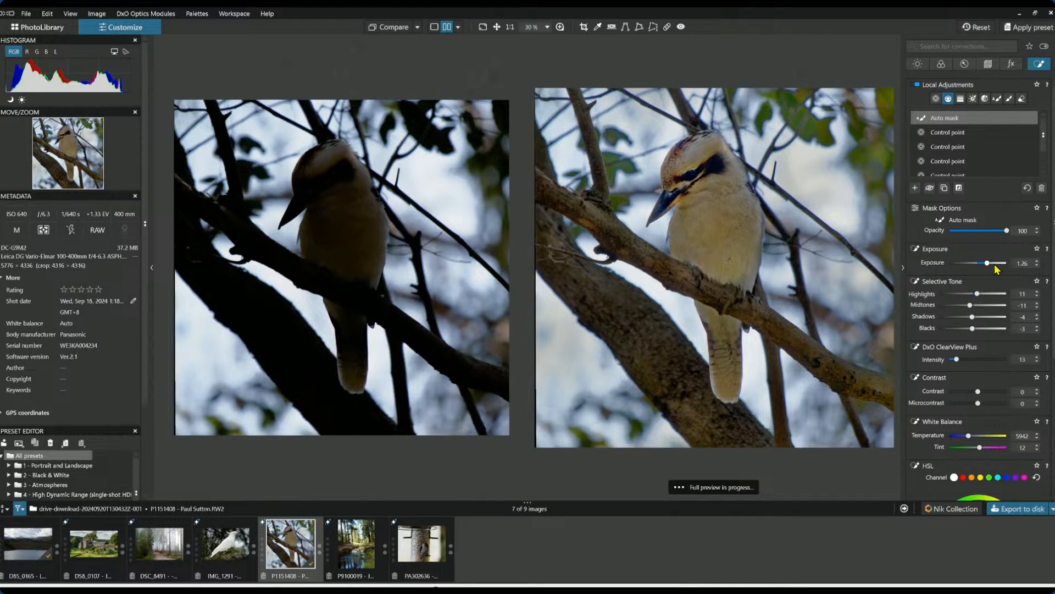
click(918, 65)
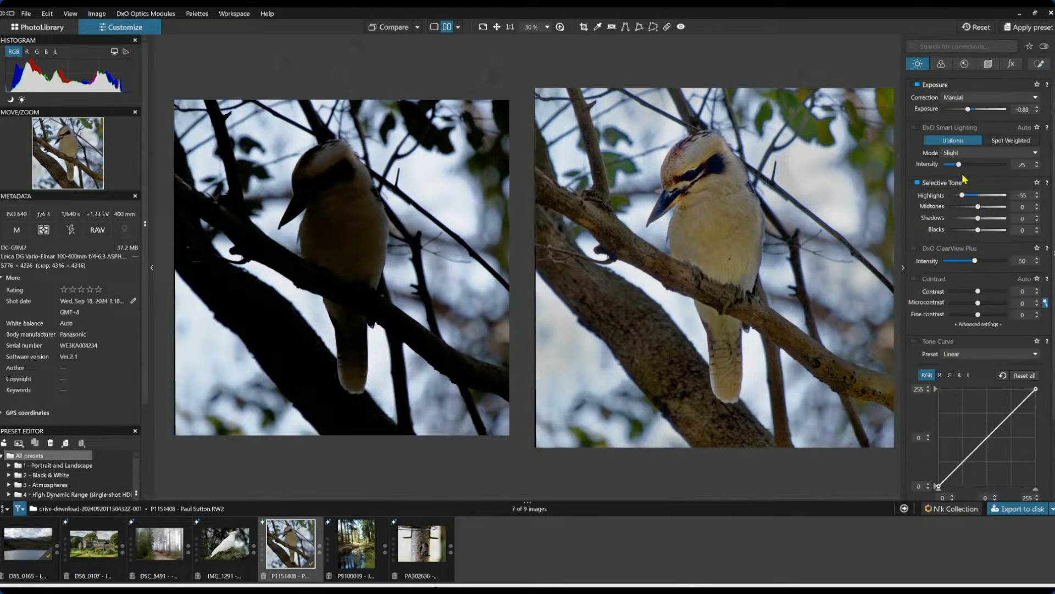
drag(968, 109, 979, 111)
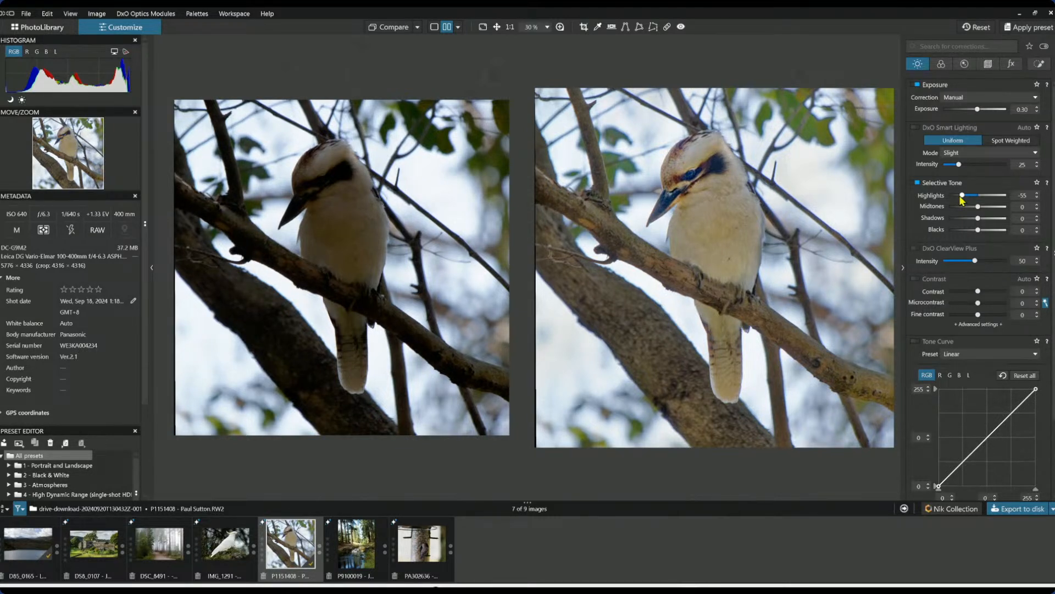
drag(978, 109, 982, 113)
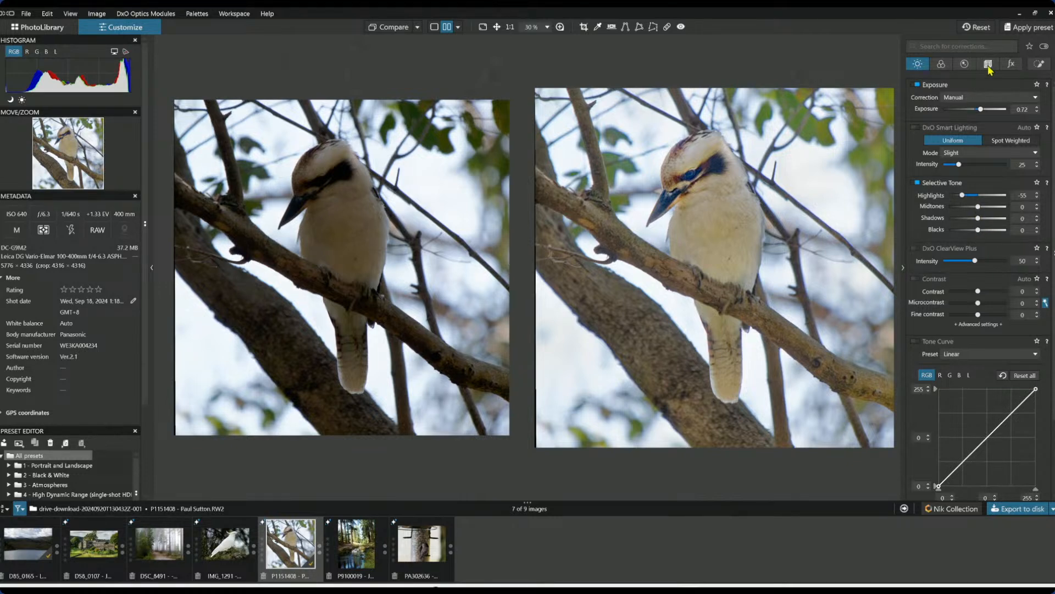
Lower the auto mask's exposure to 0.76 and deselect the mask
click(1041, 64)
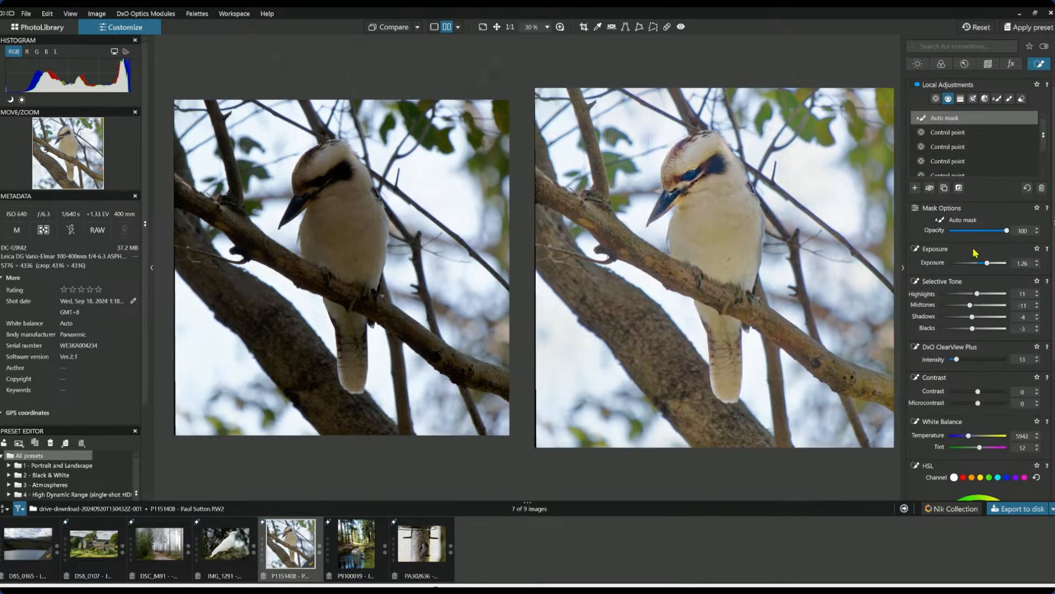
click(983, 263)
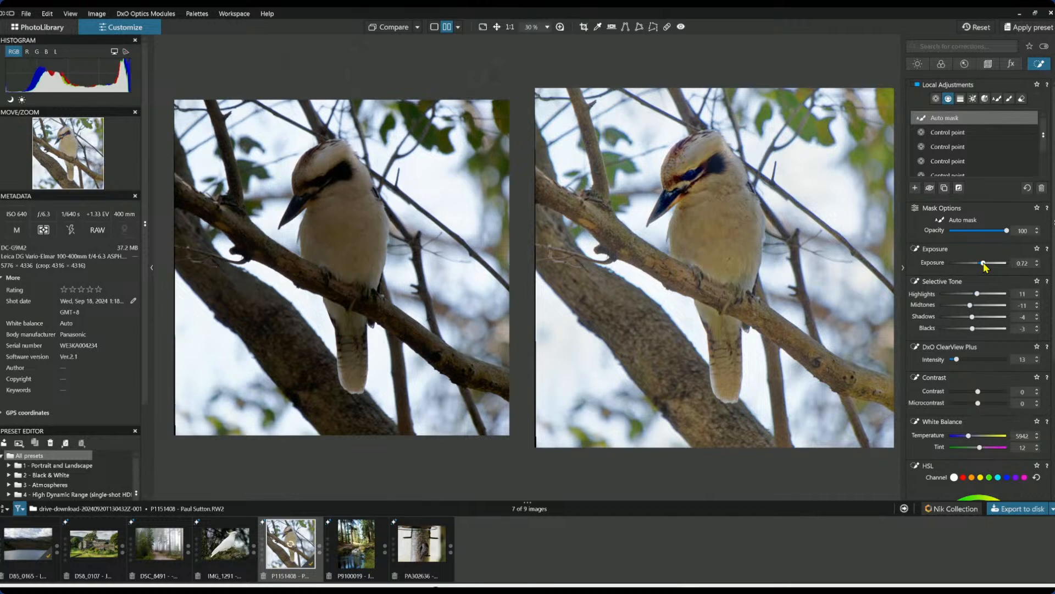
drag(984, 264, 983, 263)
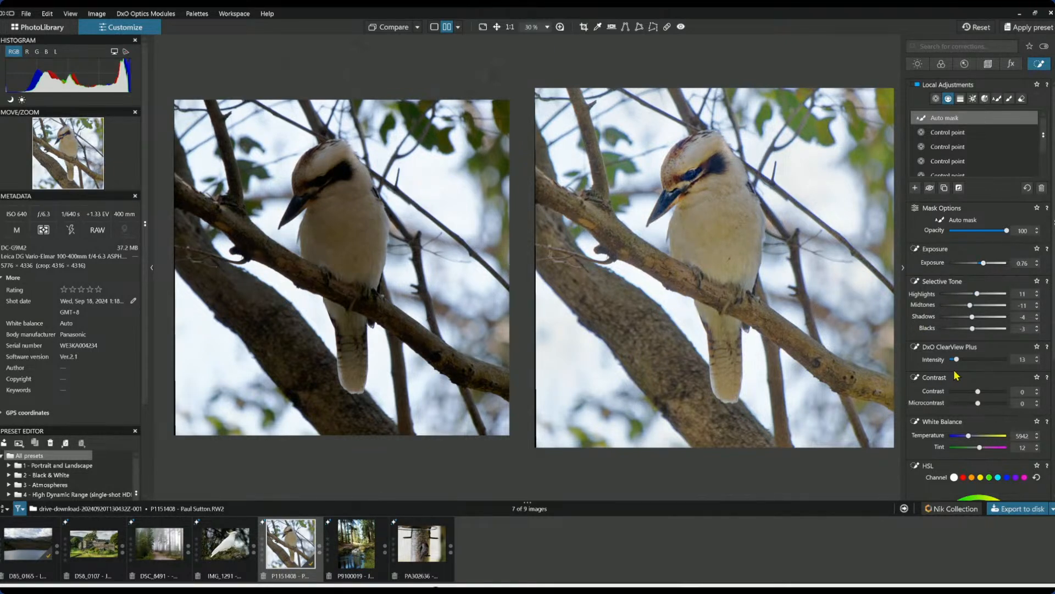
key(Escape)
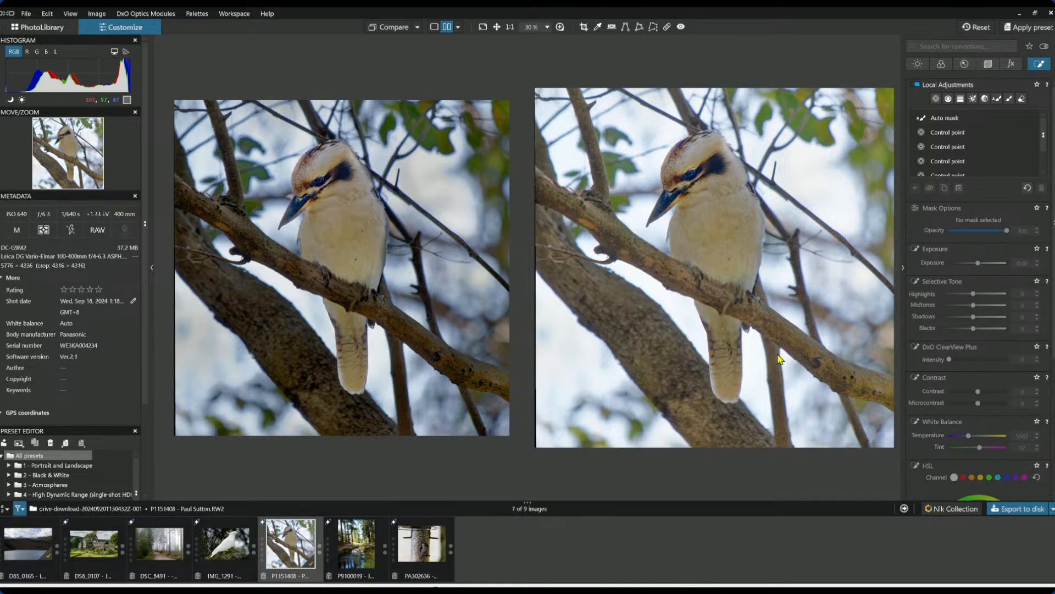
Show only the edited photo and export it as a full-size JPEG at quality 100 under a unique name
click(437, 30)
scroll(654, 324, up, 1)
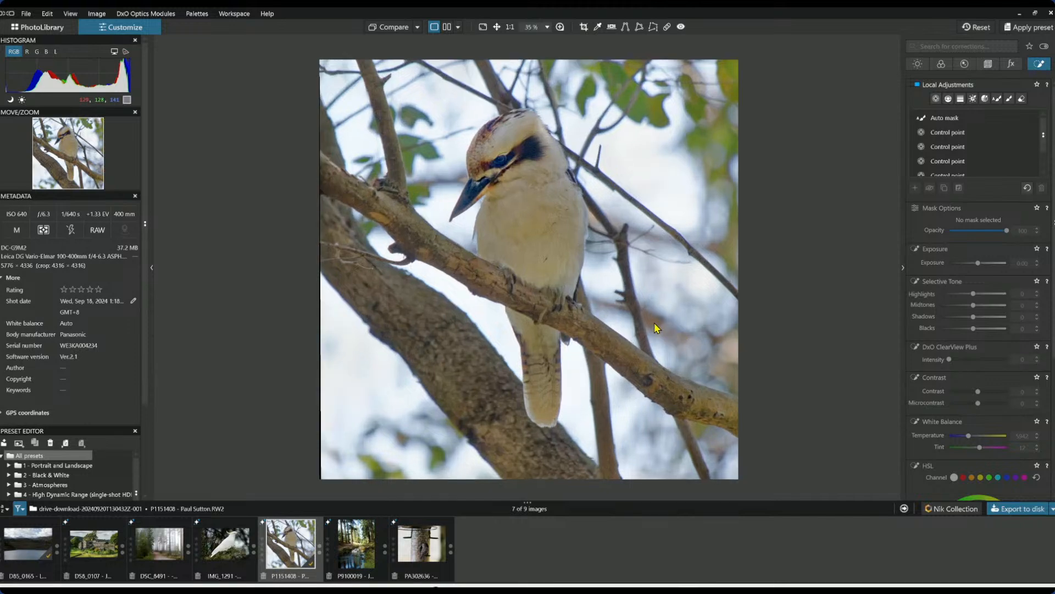
click(996, 511)
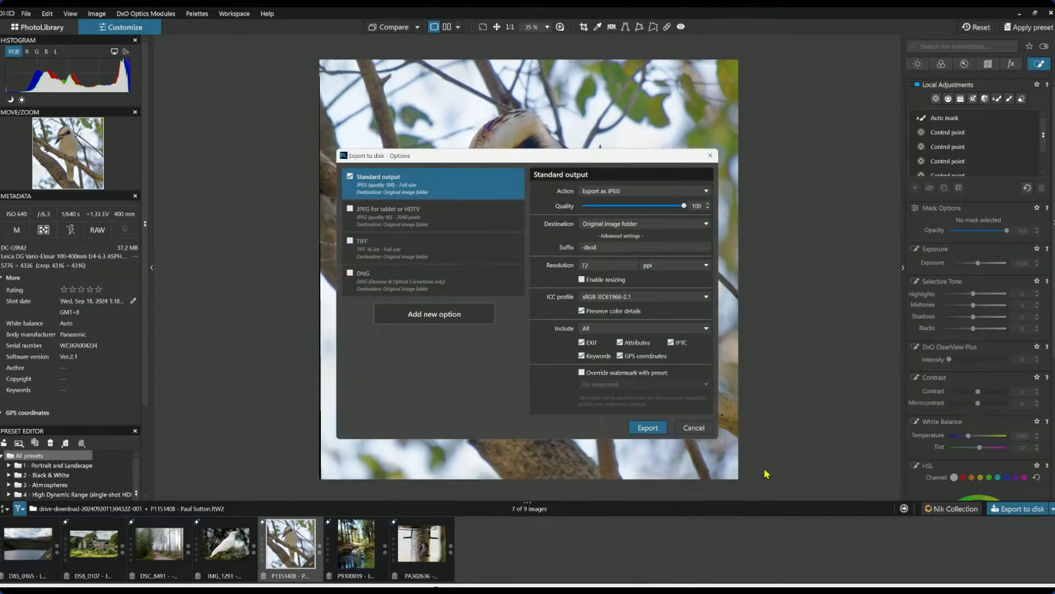
click(655, 429)
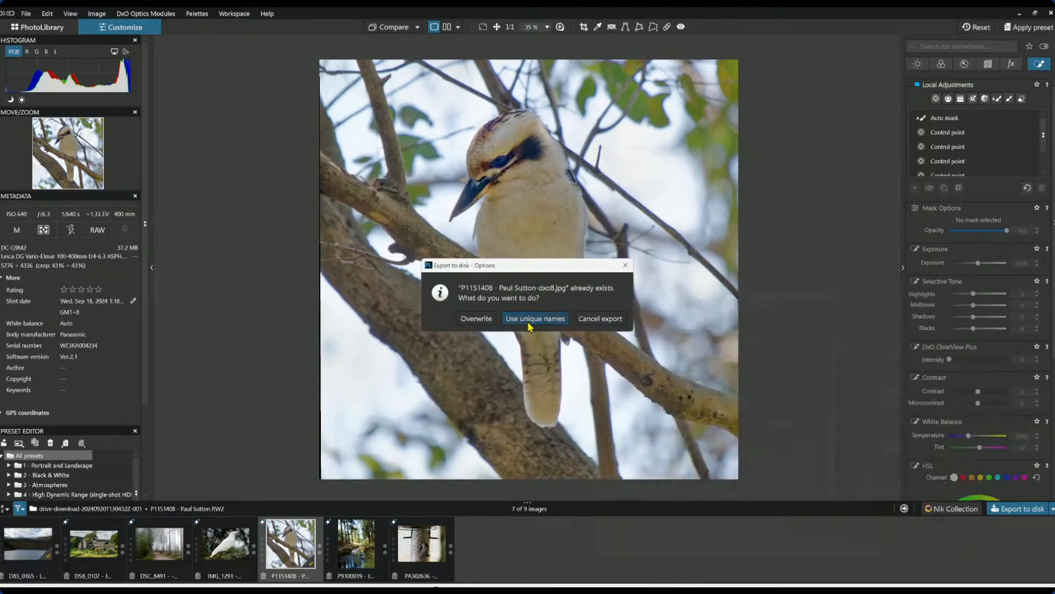
click(532, 325)
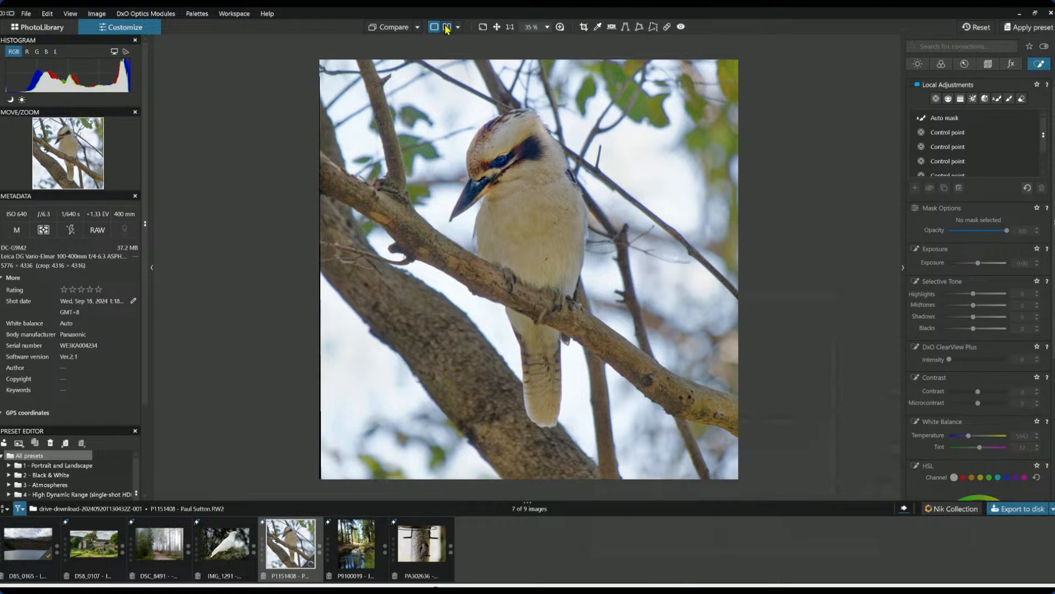
Use the newly exported JPEG as the side-by-side comparison reference and reset all corrections on the kookaburra photo
click(418, 30)
click(444, 105)
click(447, 27)
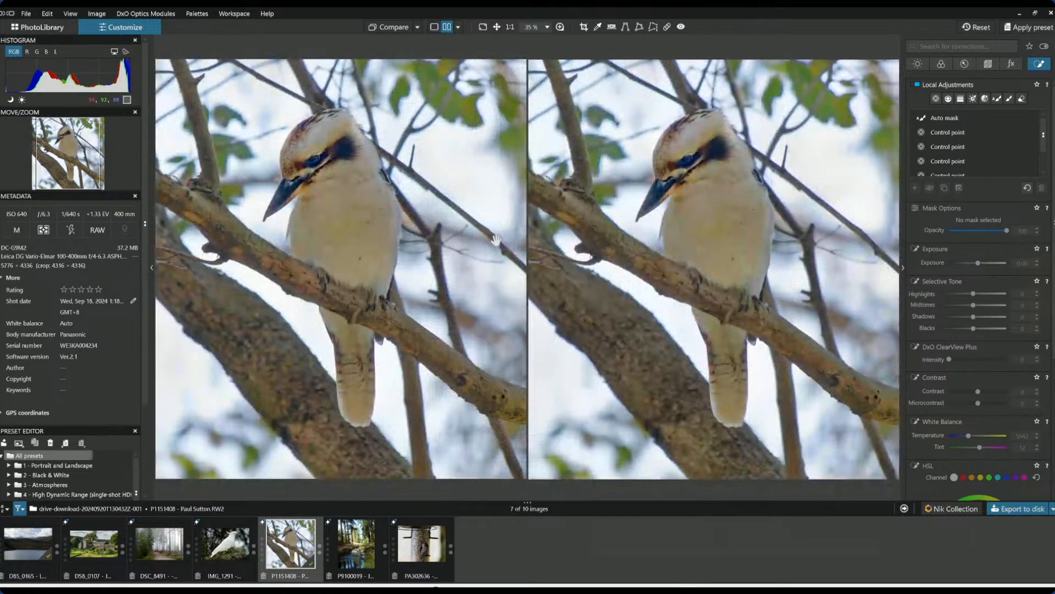
click(977, 27)
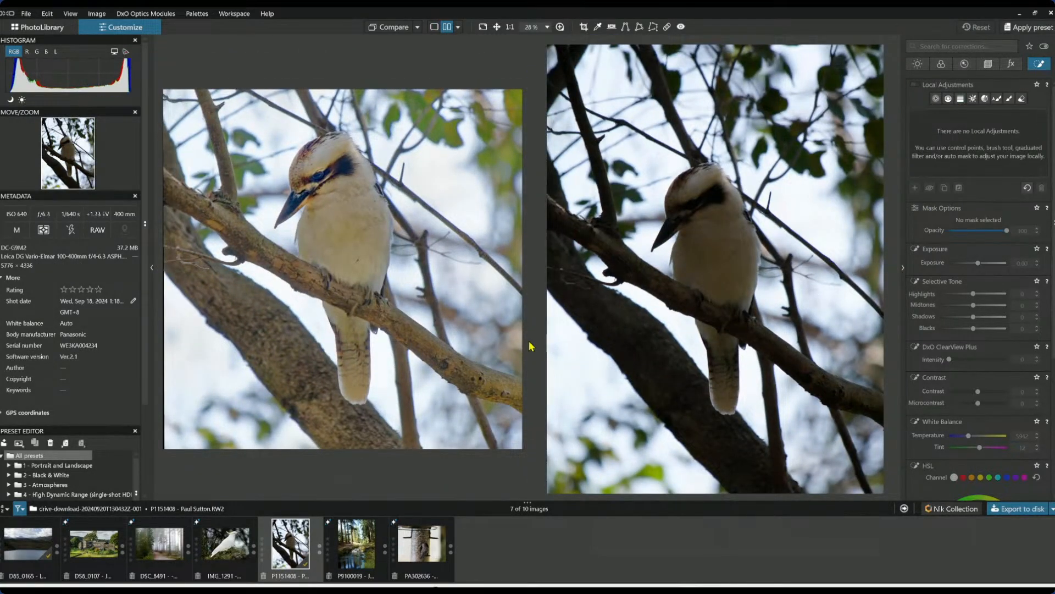
Hide the side palettes and compare the export with an enlarged view of the unedited kookaburra
key(Tab)
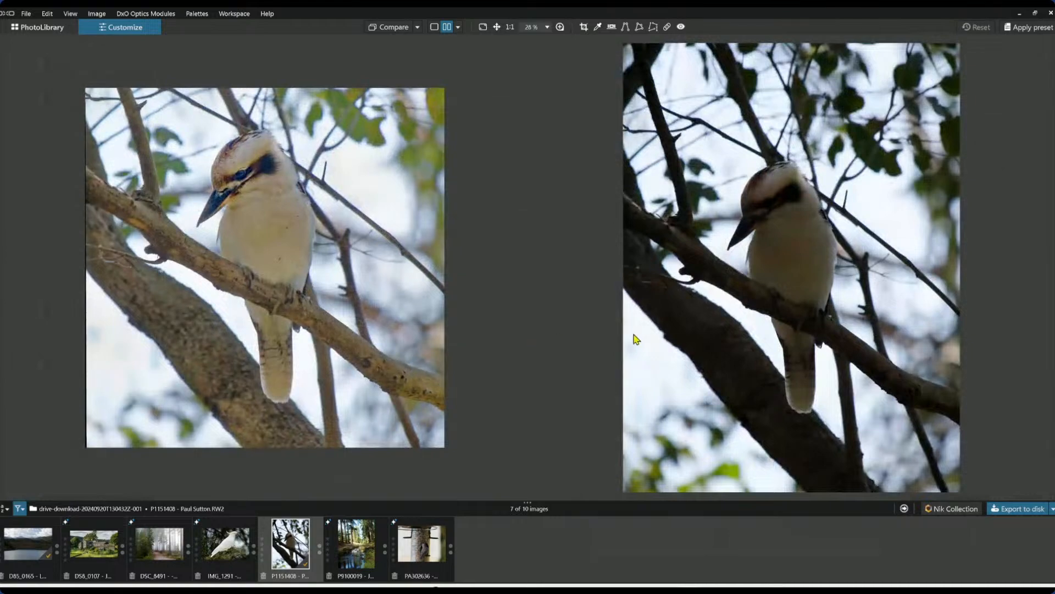
scroll(742, 328, down, 1)
scroll(742, 328, up, 2)
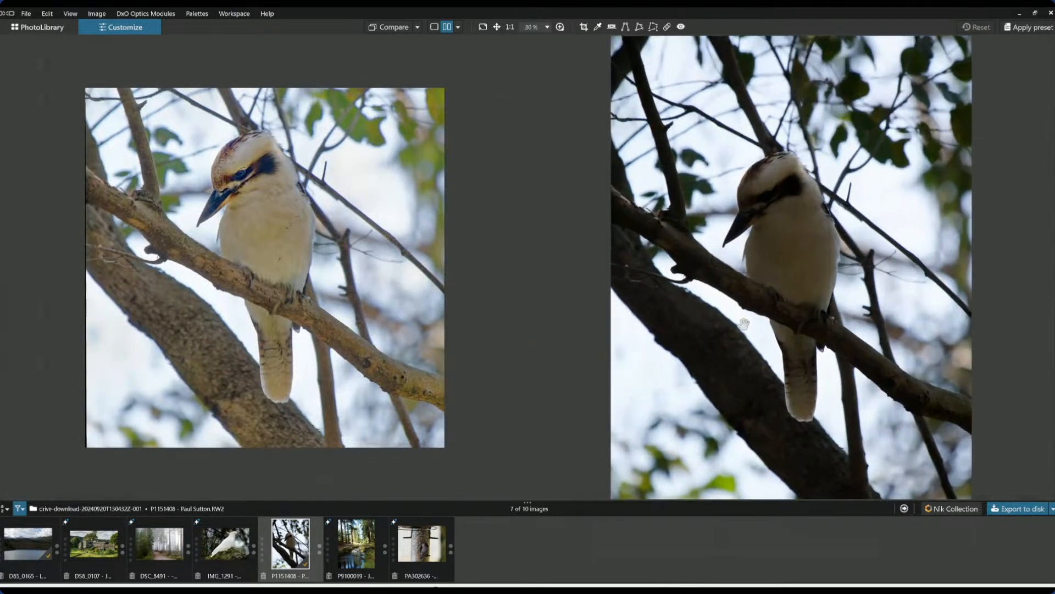
scroll(744, 324, up, 1)
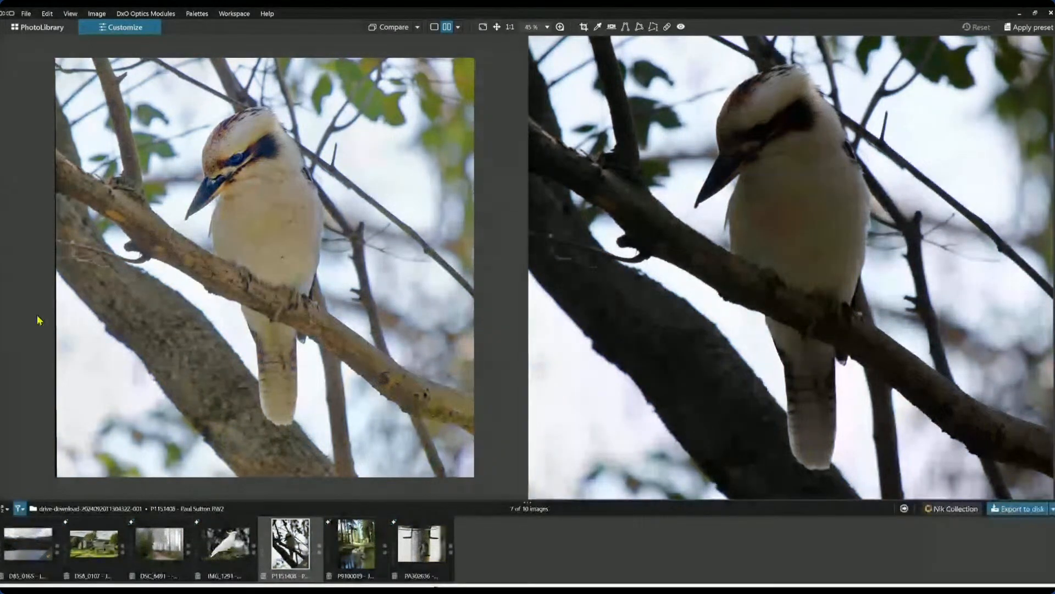
Switch the comparison reference to the first exported JPEG and back to the second export to compare both edits
click(434, 27)
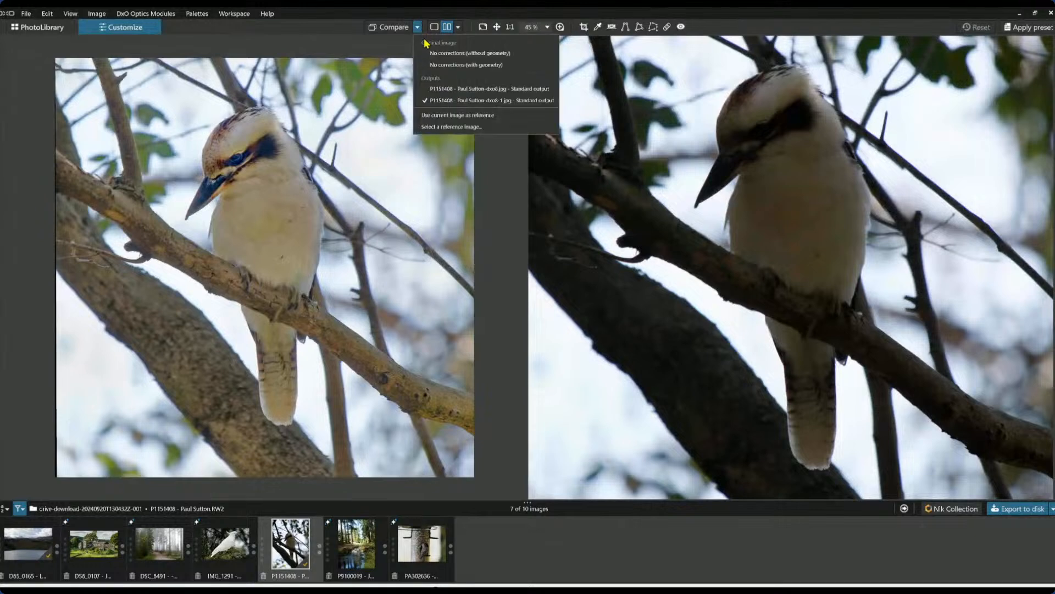
click(438, 82)
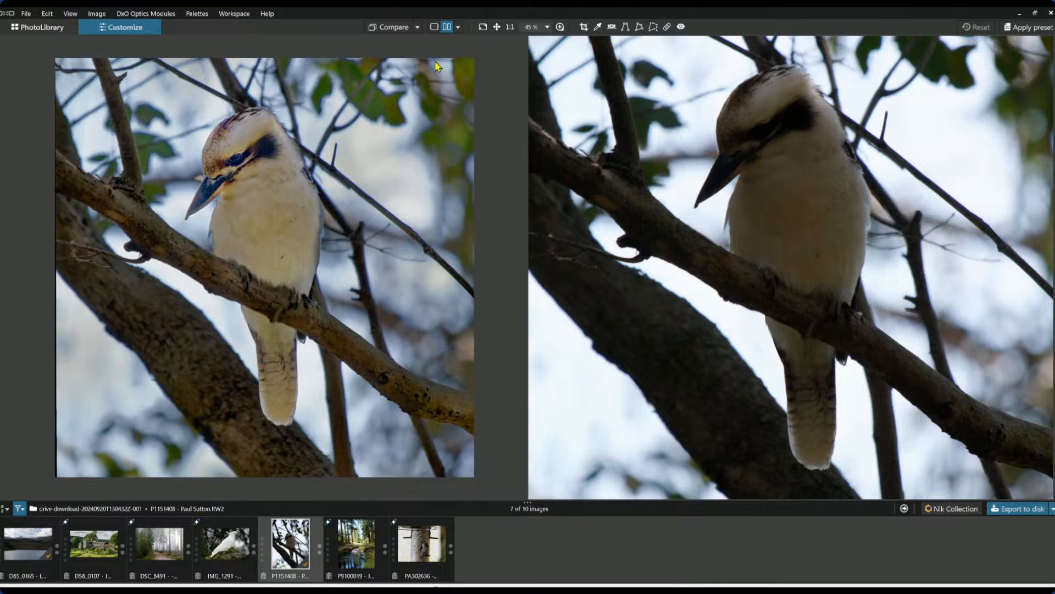
click(417, 28)
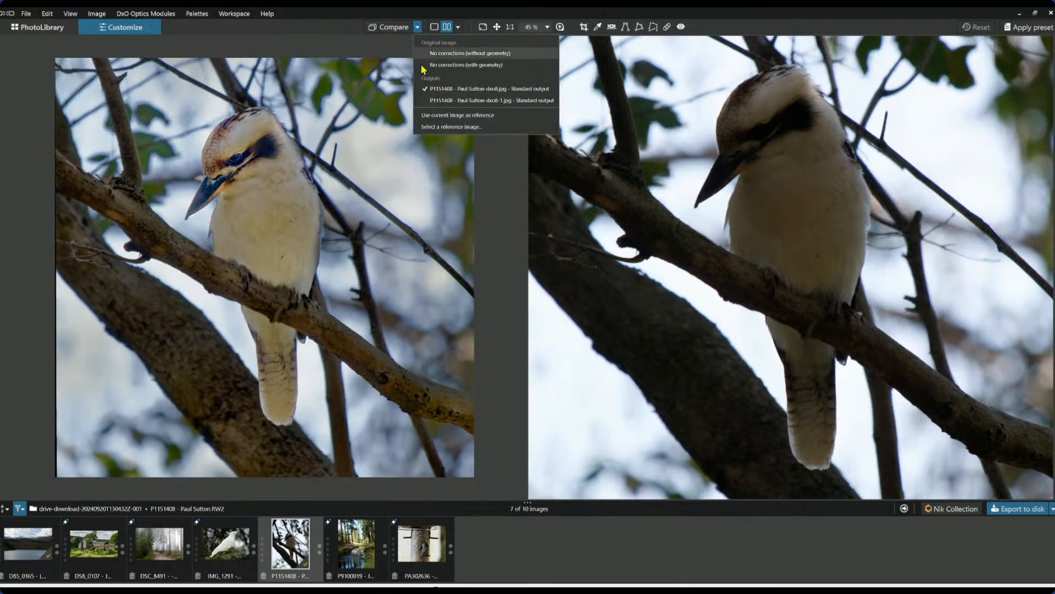
click(431, 100)
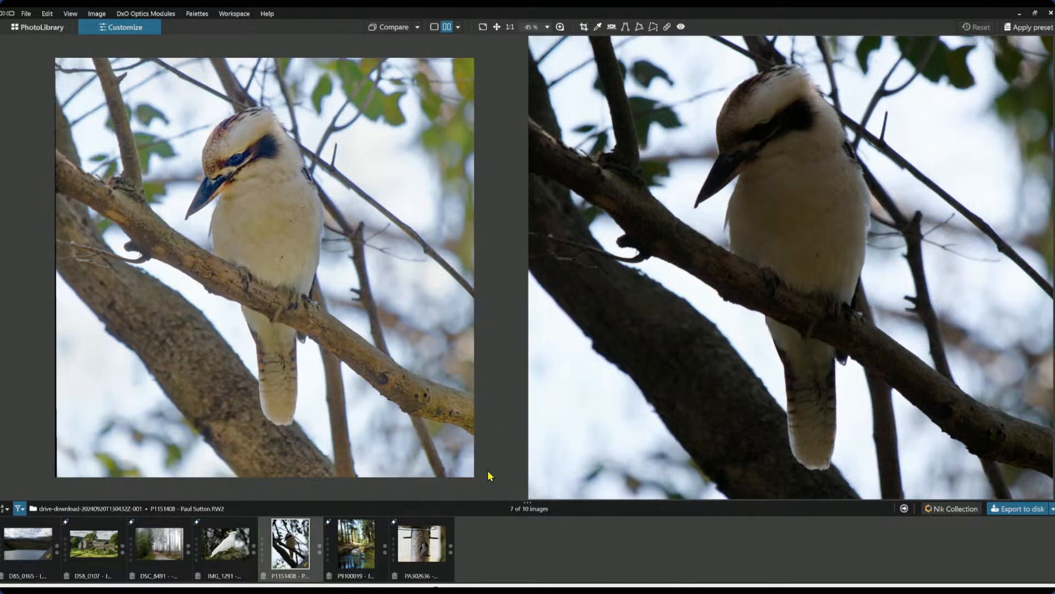
Open the forest stream photo P9100019, bring back the side palettes and switch to the single-image view
click(366, 542)
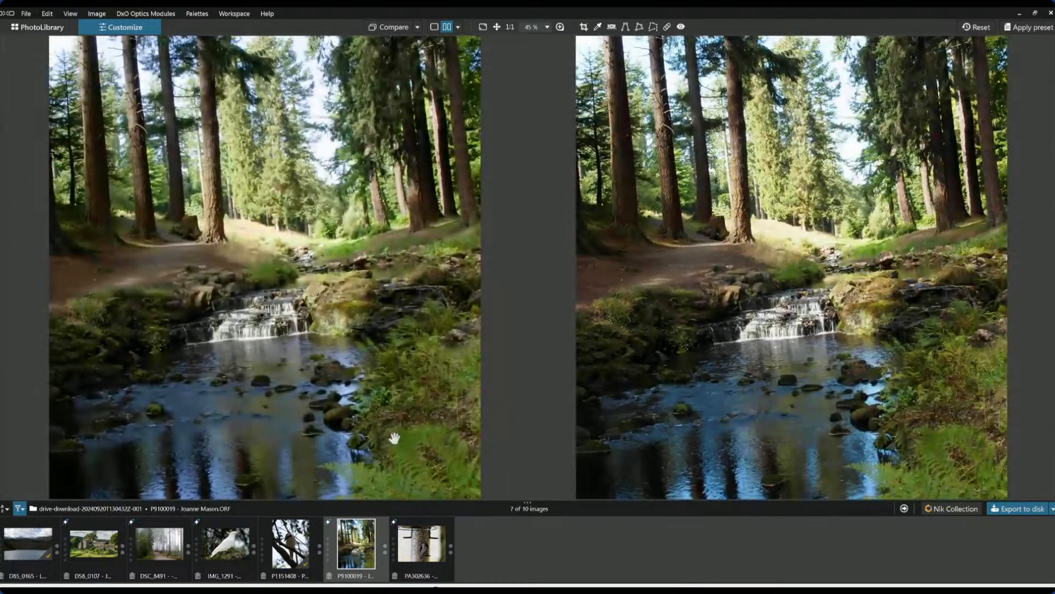
scroll(389, 428, down, 2)
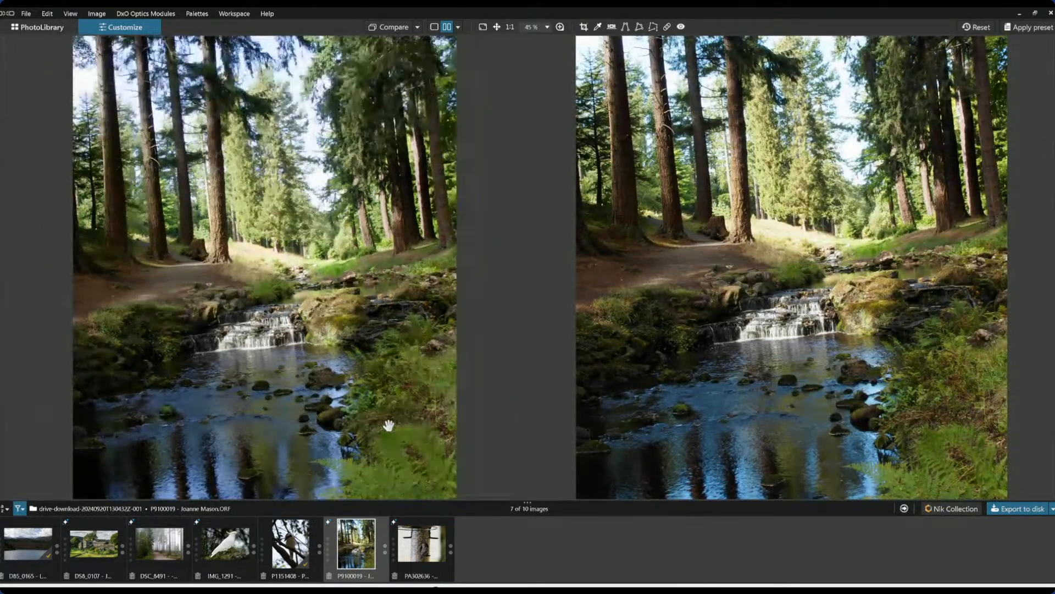
scroll(392, 363, down, 1)
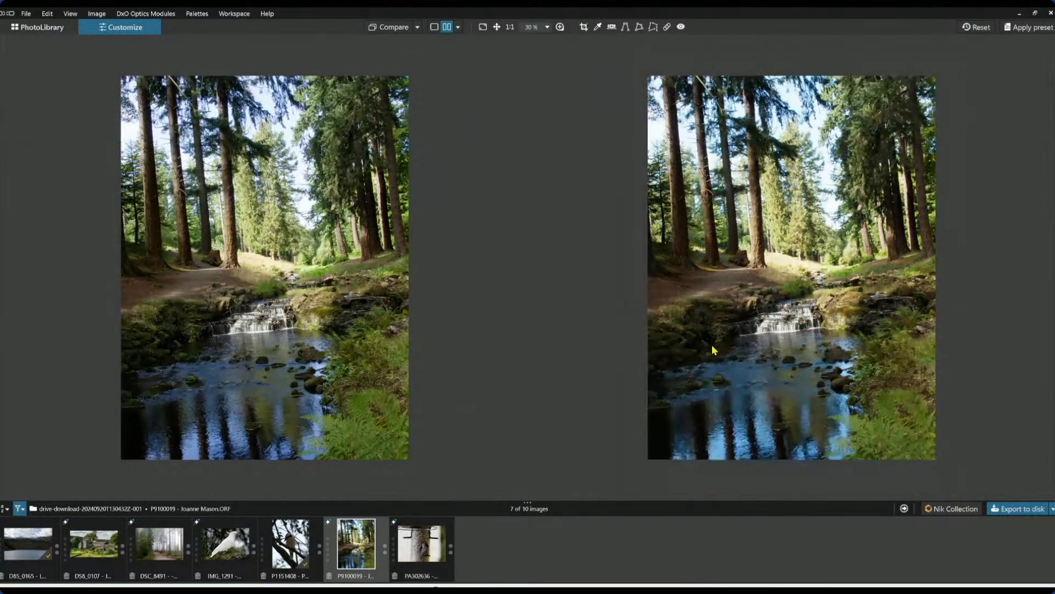
scroll(713, 350, down, 1)
key(F9)
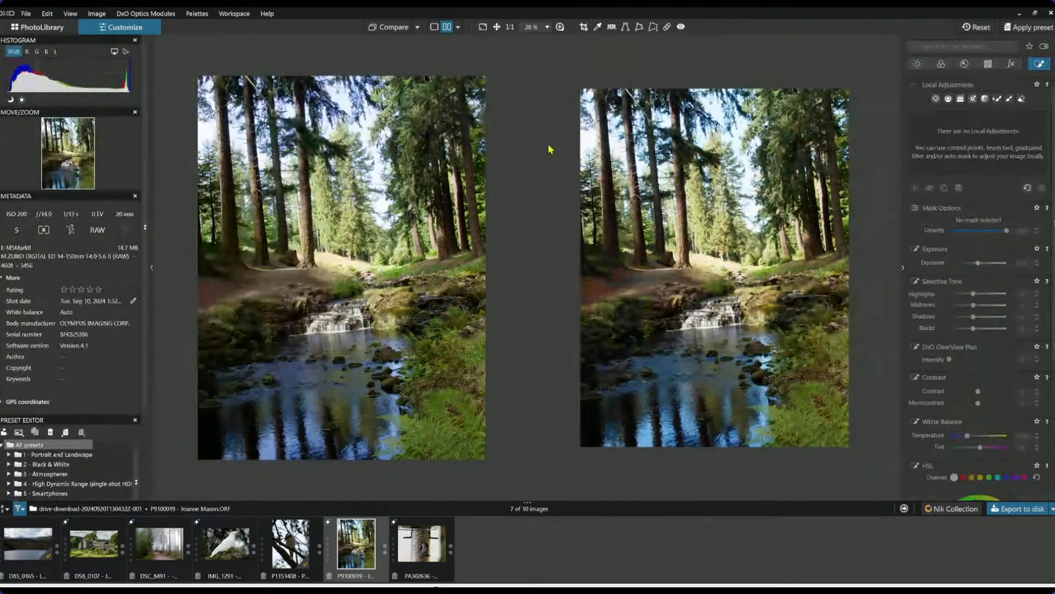
click(434, 26)
scroll(460, 350, up, 1)
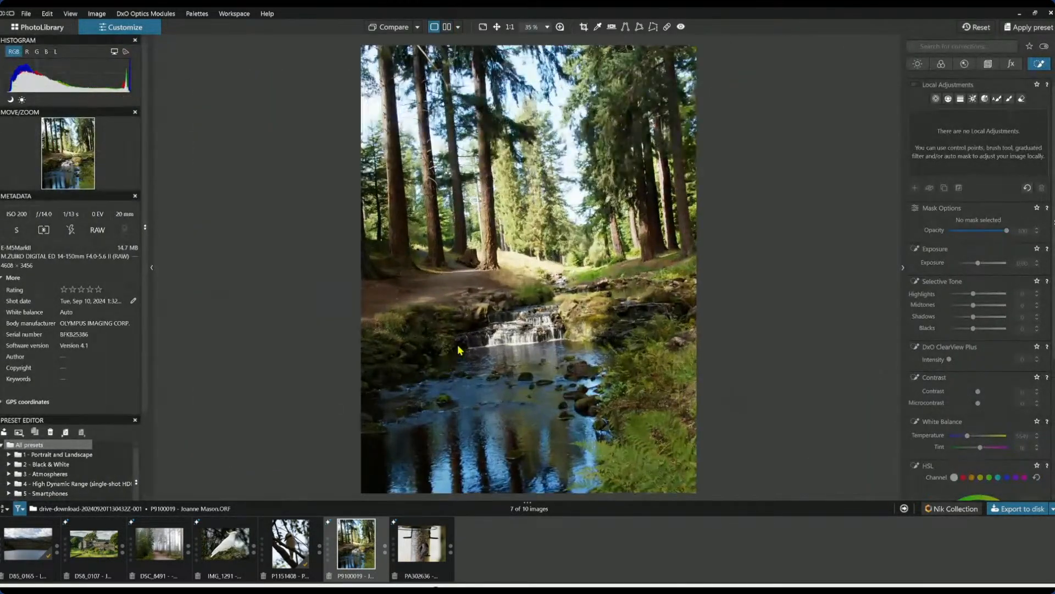
Rotate the forest stream photo by setting its horizon correction to 2.55
scroll(491, 372, down, 1)
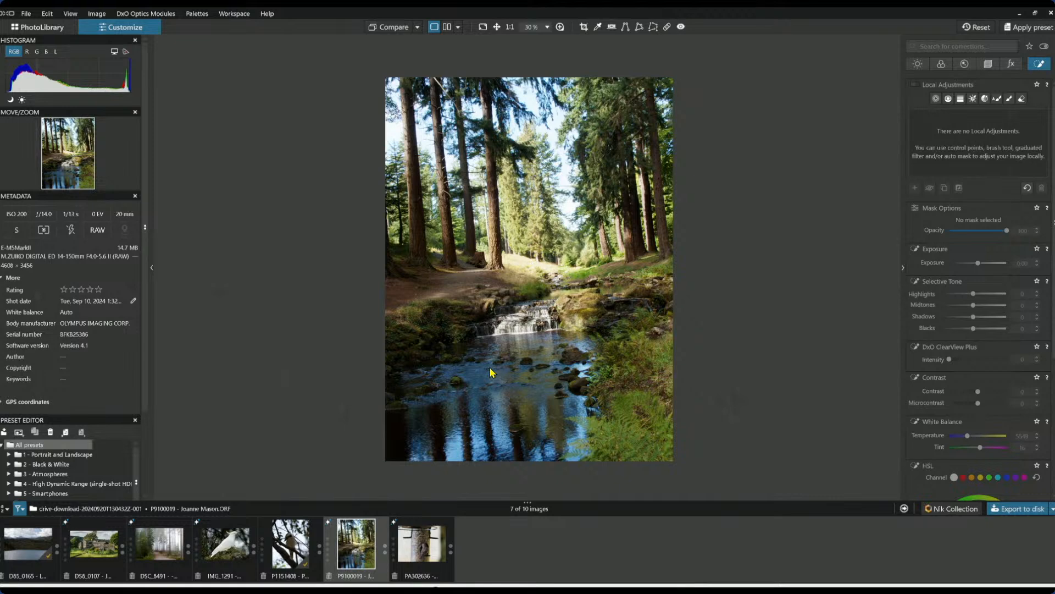
scroll(489, 368, up, 1)
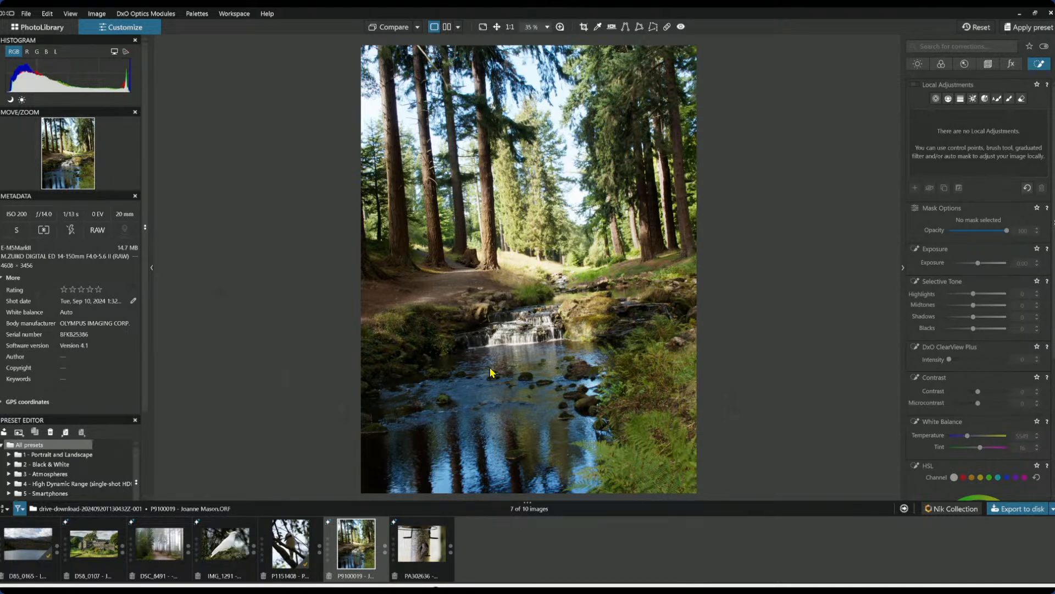
scroll(491, 372, down, 1)
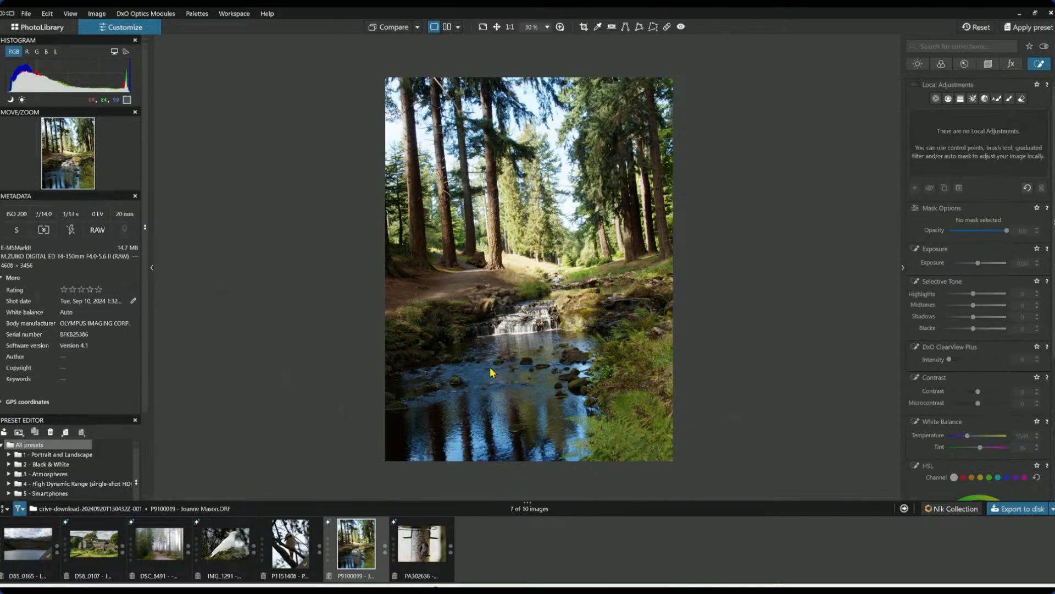
click(988, 65)
drag(977, 111, 988, 113)
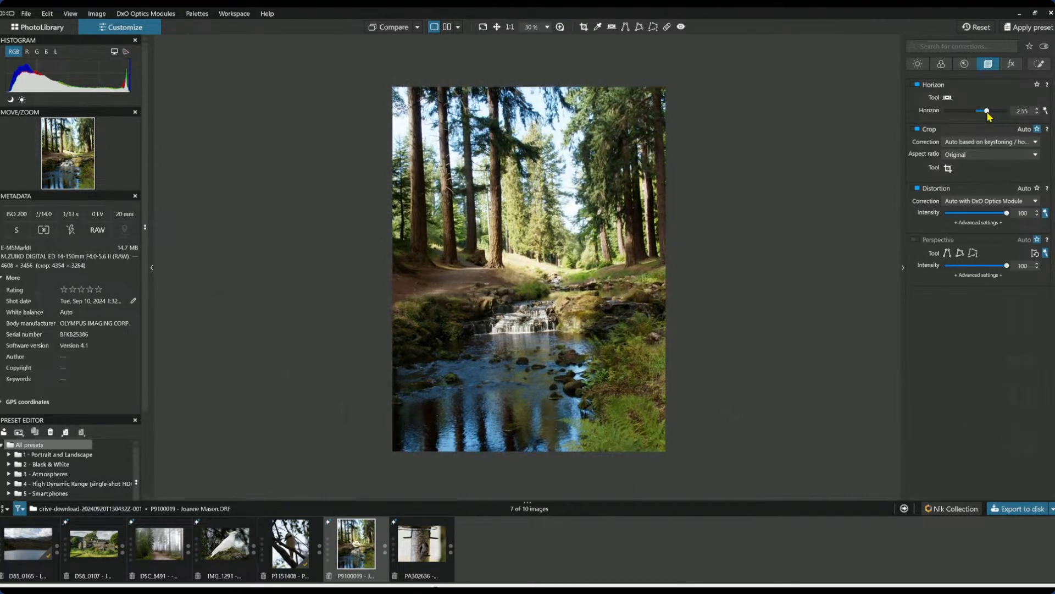
Crop the forest stream photo to about 2745 × 3660 px, trimming its right side and the water along the bottom
click(948, 168)
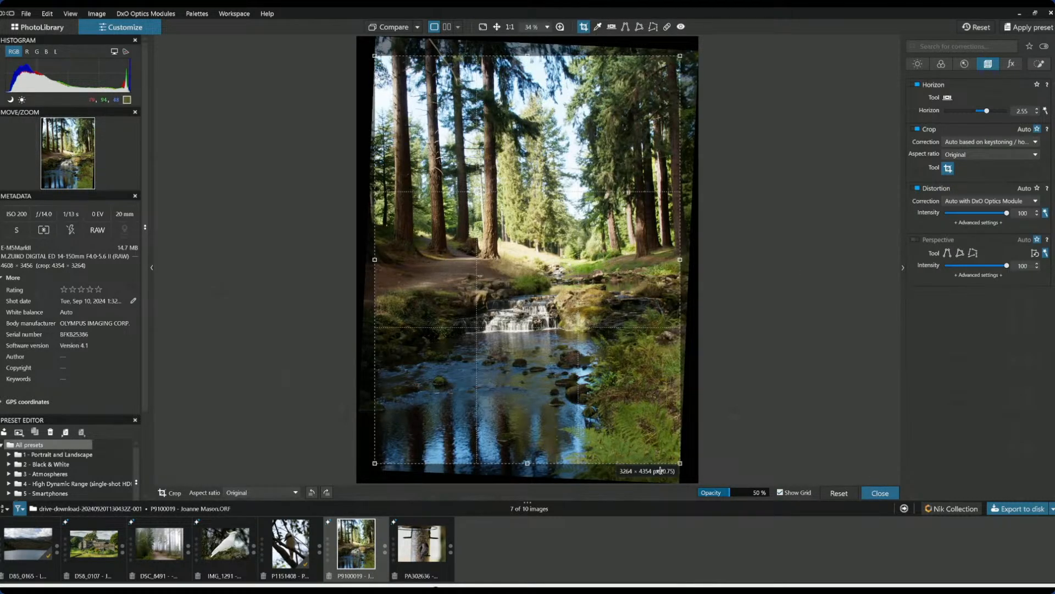
drag(675, 462, 593, 403)
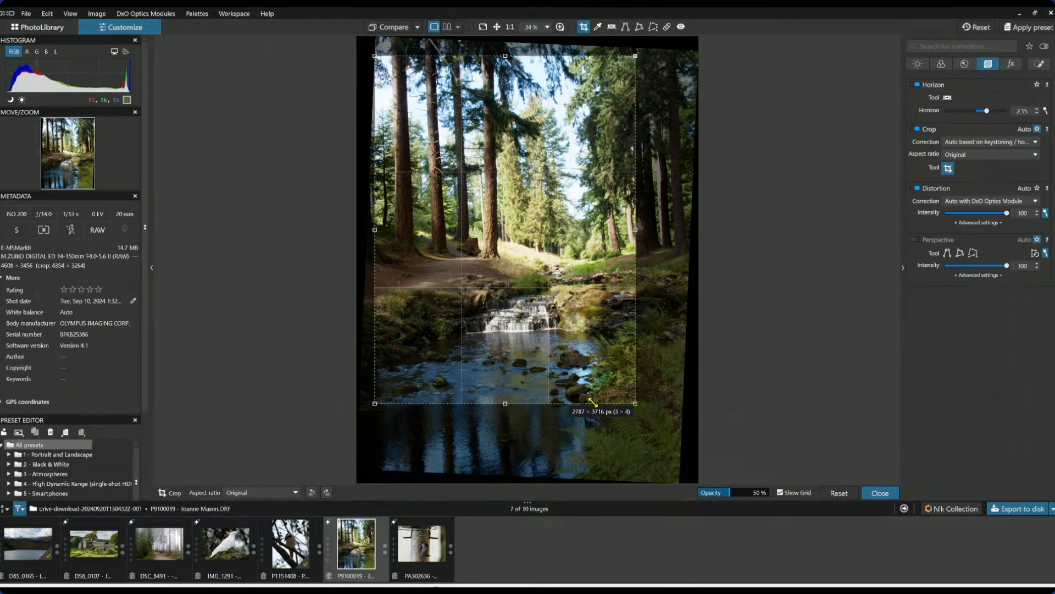
drag(593, 403, 585, 396)
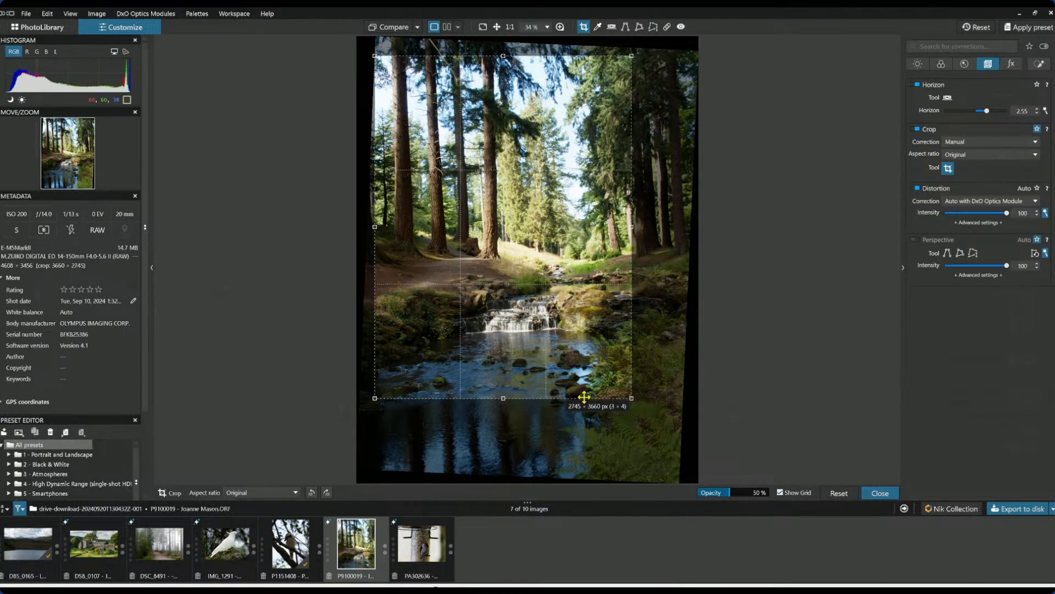
key(Return)
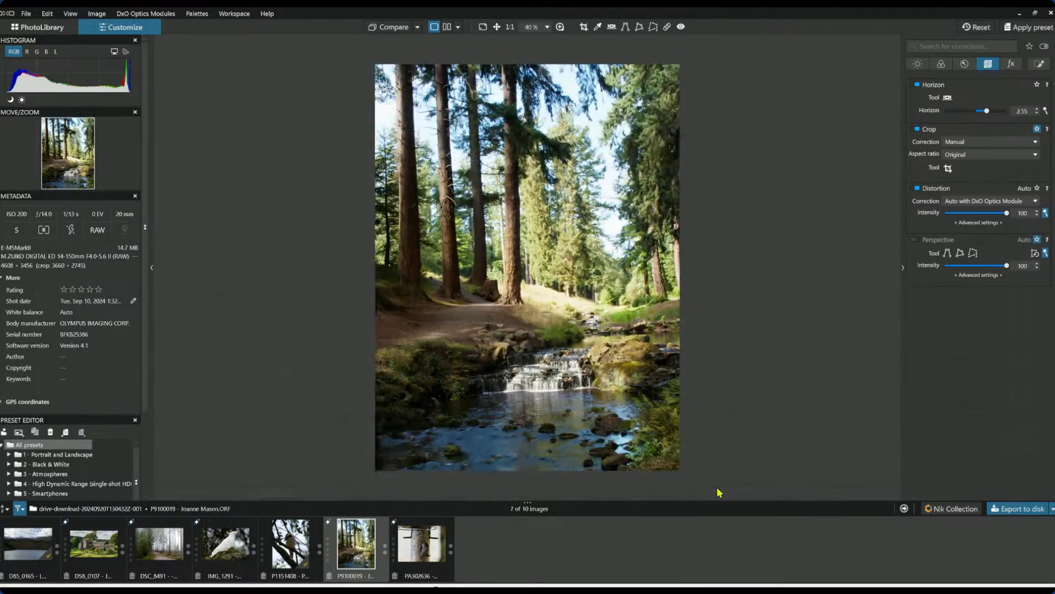
Set the horizon correction to 2.95 and compare the result with the unedited photo
drag(987, 111, 989, 112)
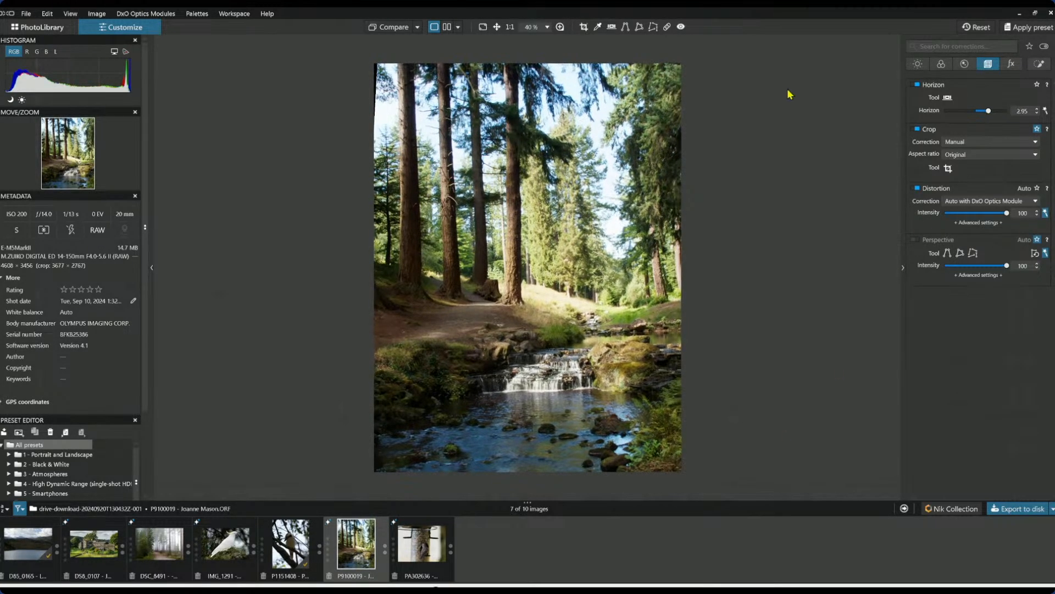
click(399, 27)
click(398, 27)
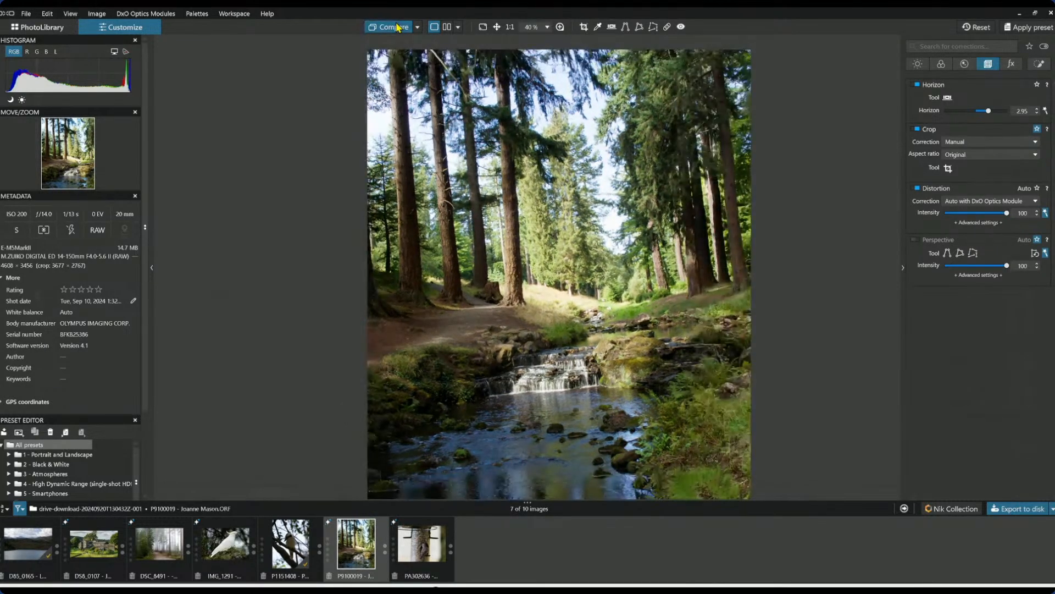
scroll(460, 125, down, 1)
click(386, 32)
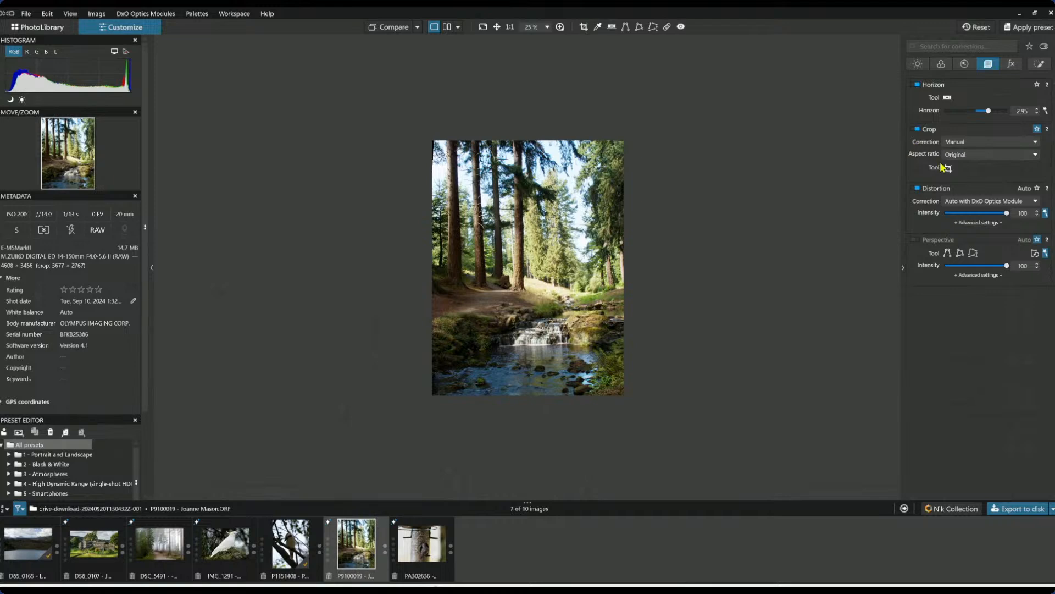
Tighten the crop at its upper-left corner to about 2740 × 3653 px
click(947, 168)
drag(376, 57, 379, 61)
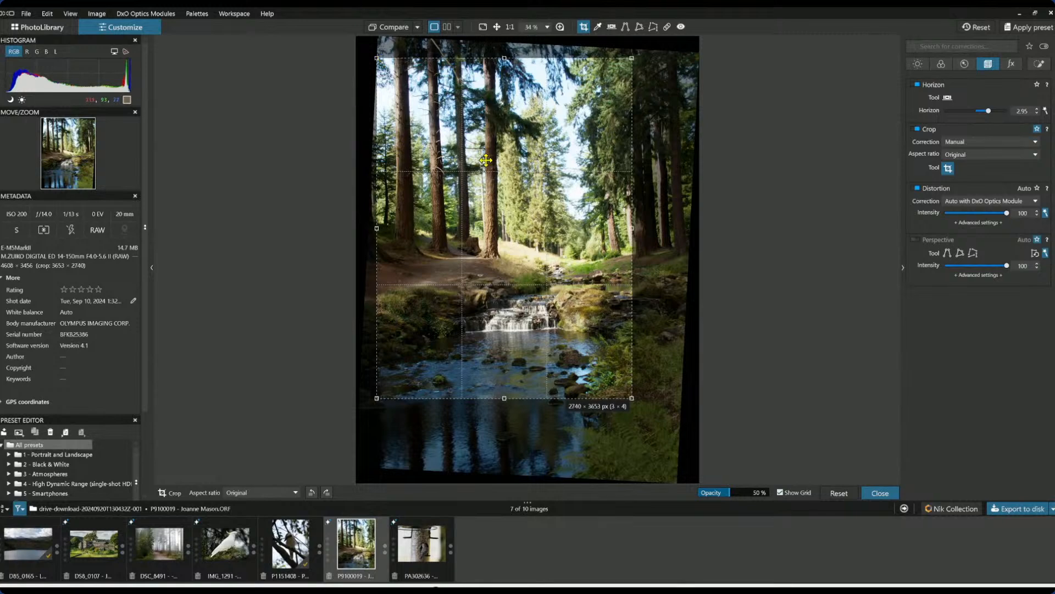
double_click(488, 164)
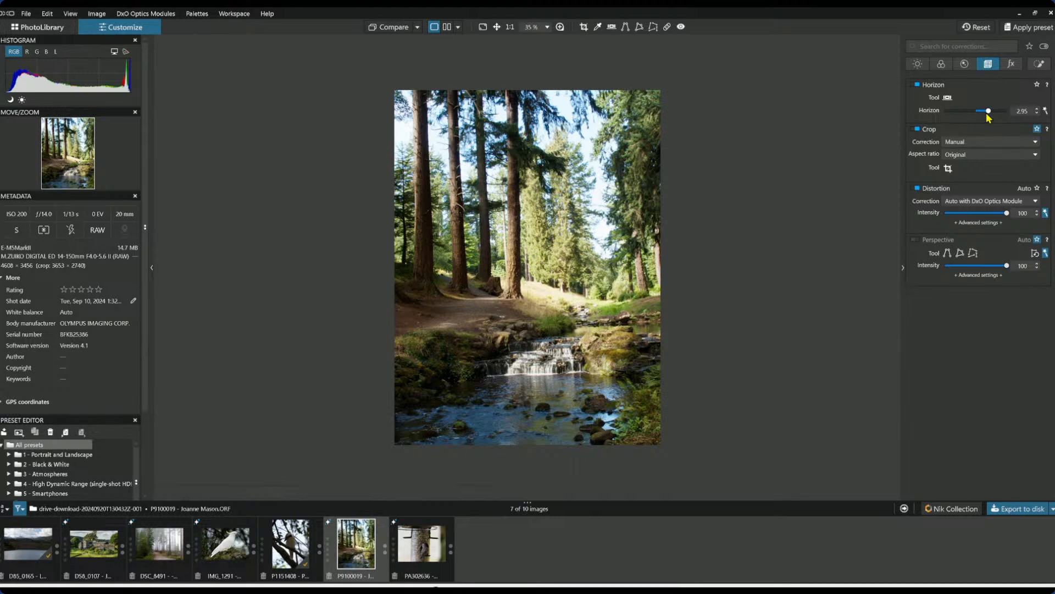
Set the horizon correction to 3.55 and pull in the upper-left crop corner to about 2732 × 3643 px
drag(990, 111, 990, 112)
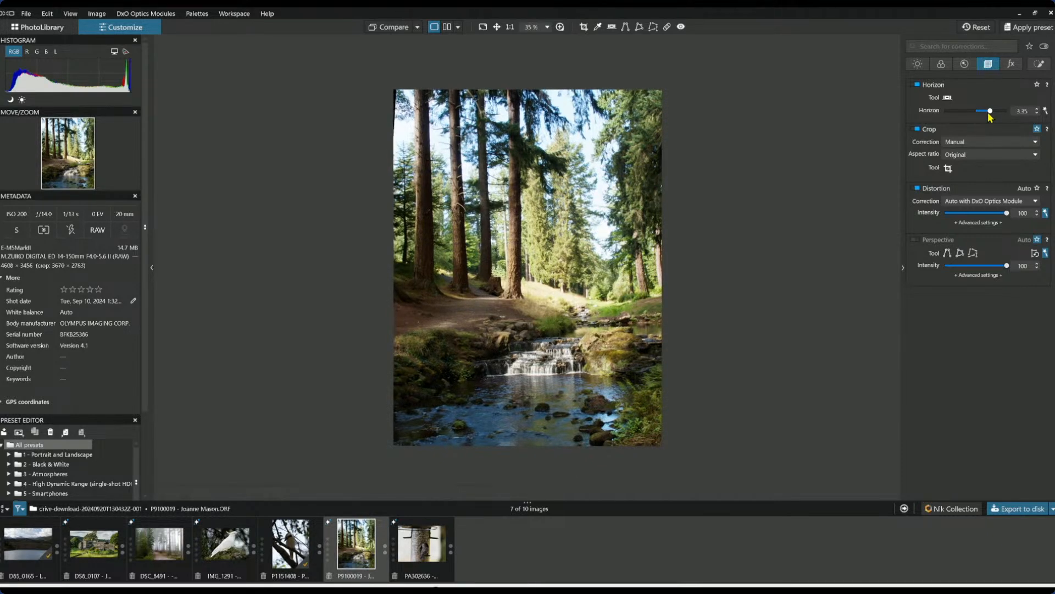
drag(989, 114, 990, 114)
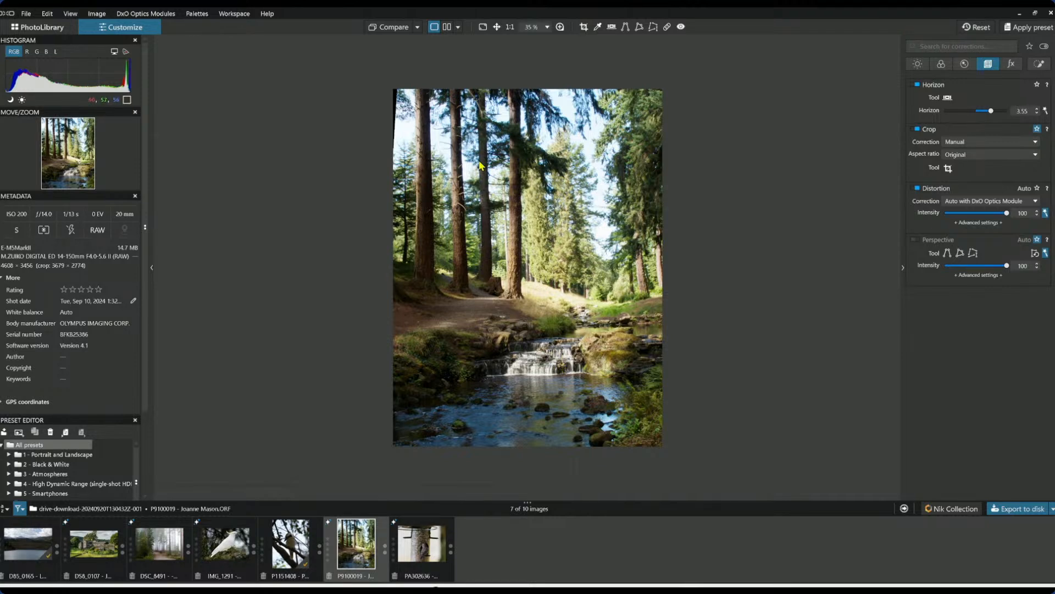
click(948, 169)
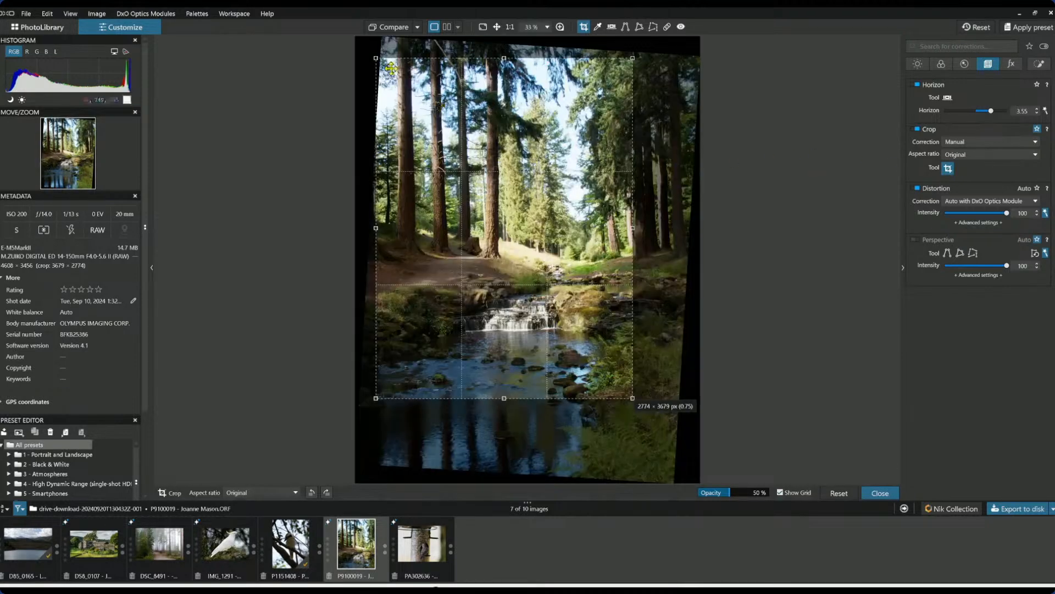
drag(376, 58, 379, 63)
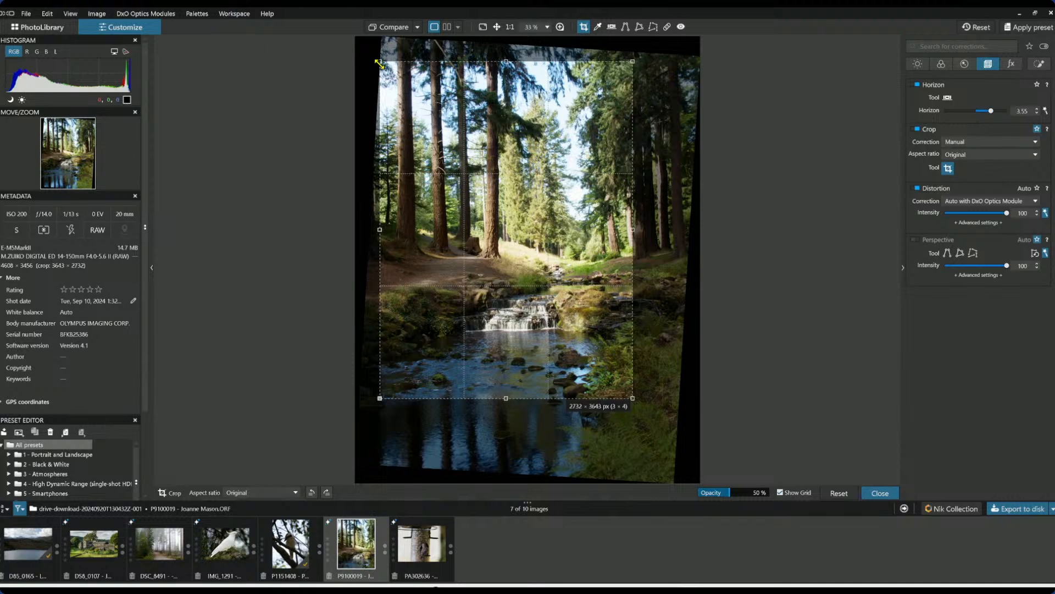
key(Return)
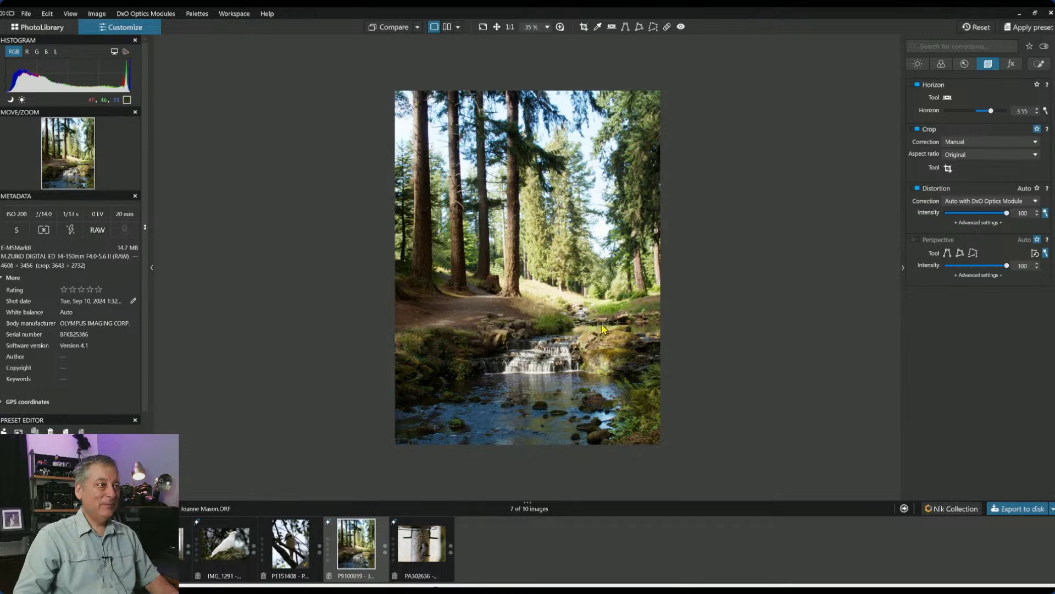
Try a diagonal control line running from the photo's upper-left sky toward its lower right, with exposure at -1.52
click(1039, 64)
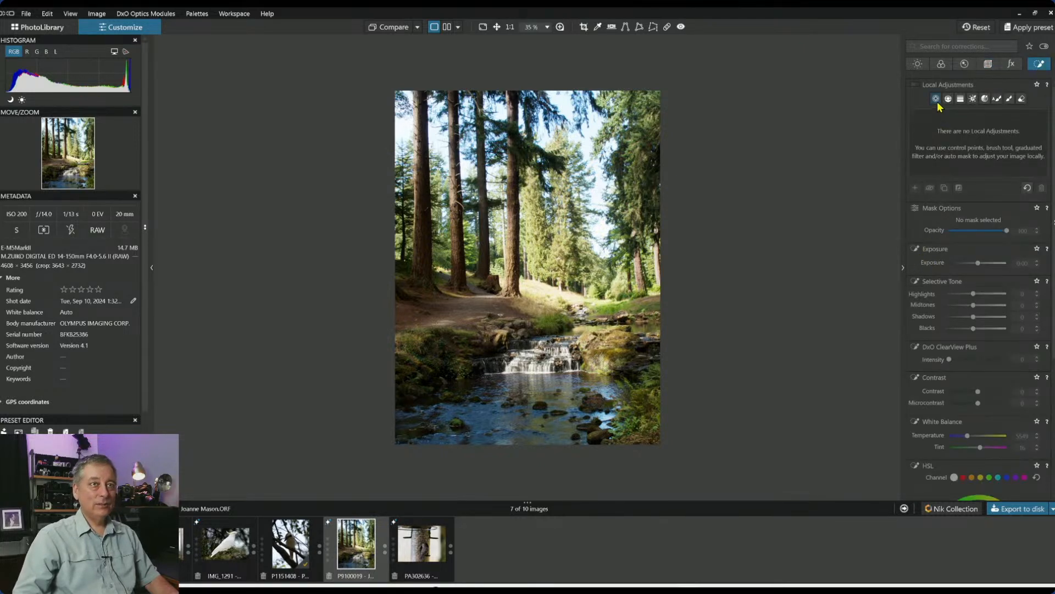
click(948, 99)
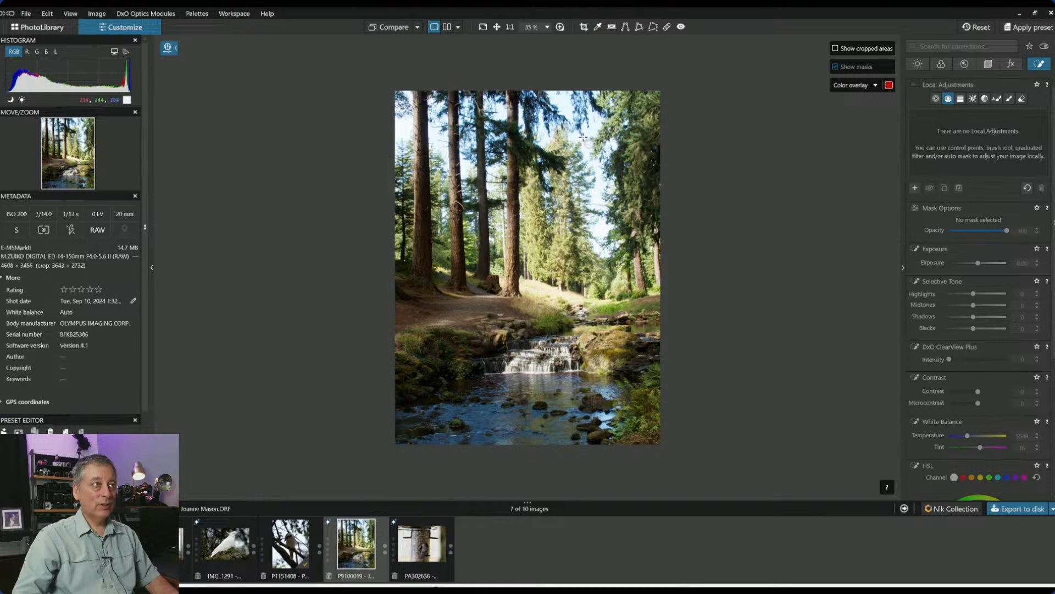
drag(406, 123, 619, 297)
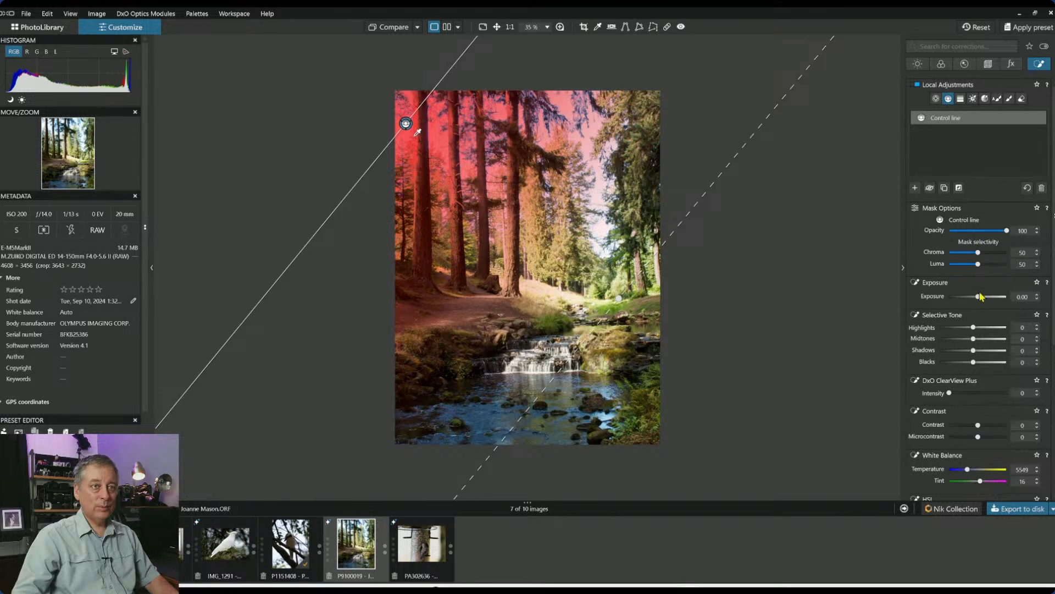
drag(977, 297, 968, 297)
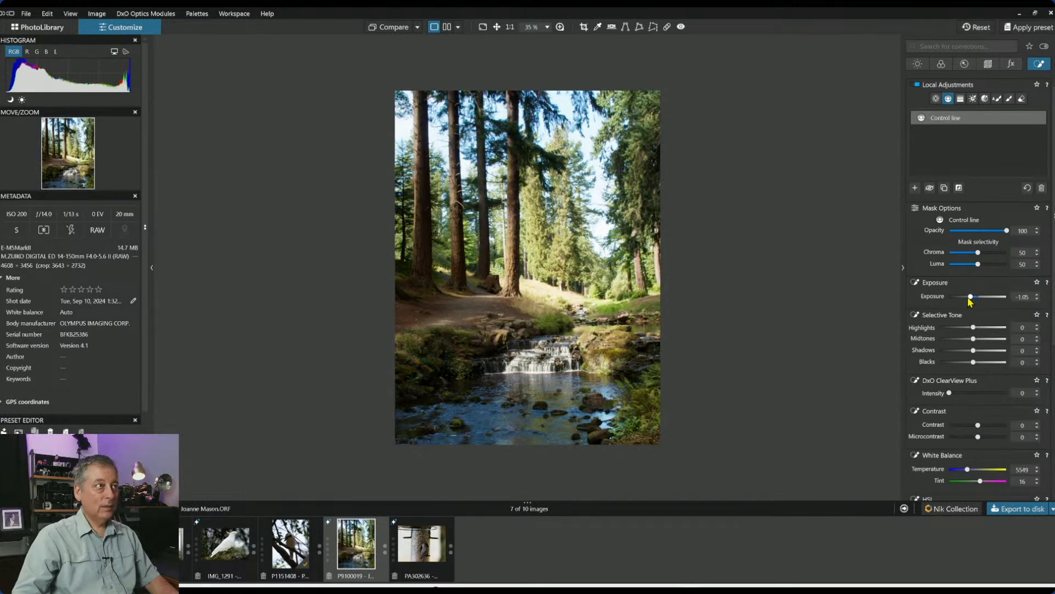
Set the diagonal control line's saturation to -57 and its exposure to -2.59
scroll(982, 407, down, 3)
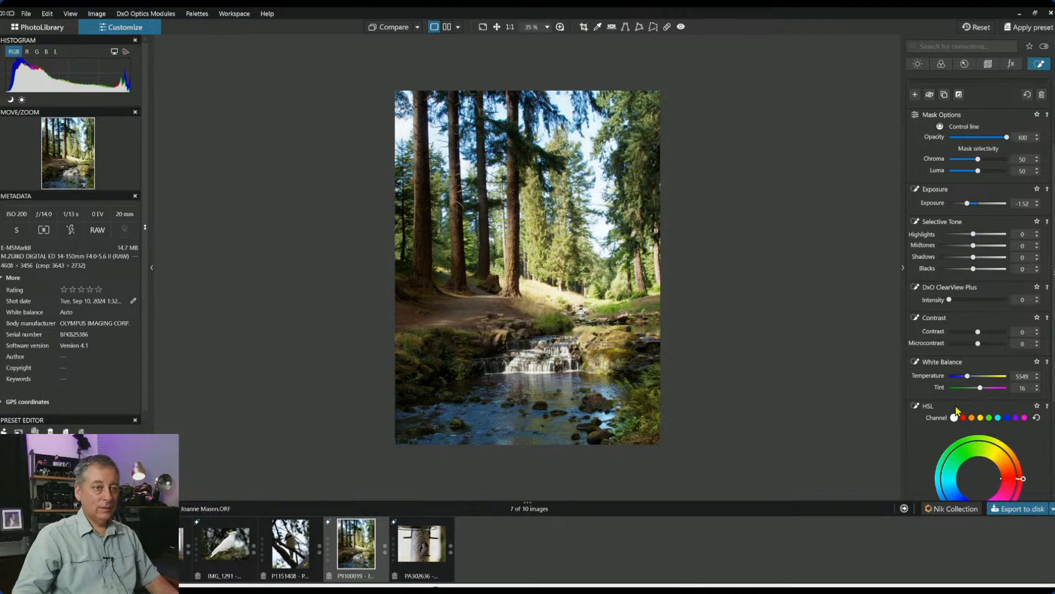
scroll(960, 407, down, 4)
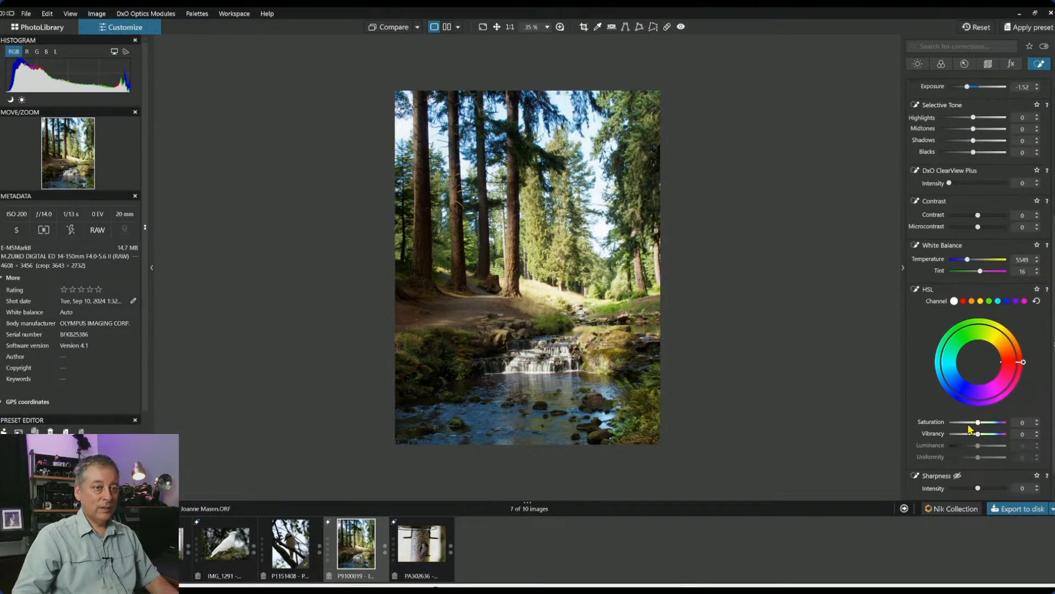
drag(971, 427, 958, 425)
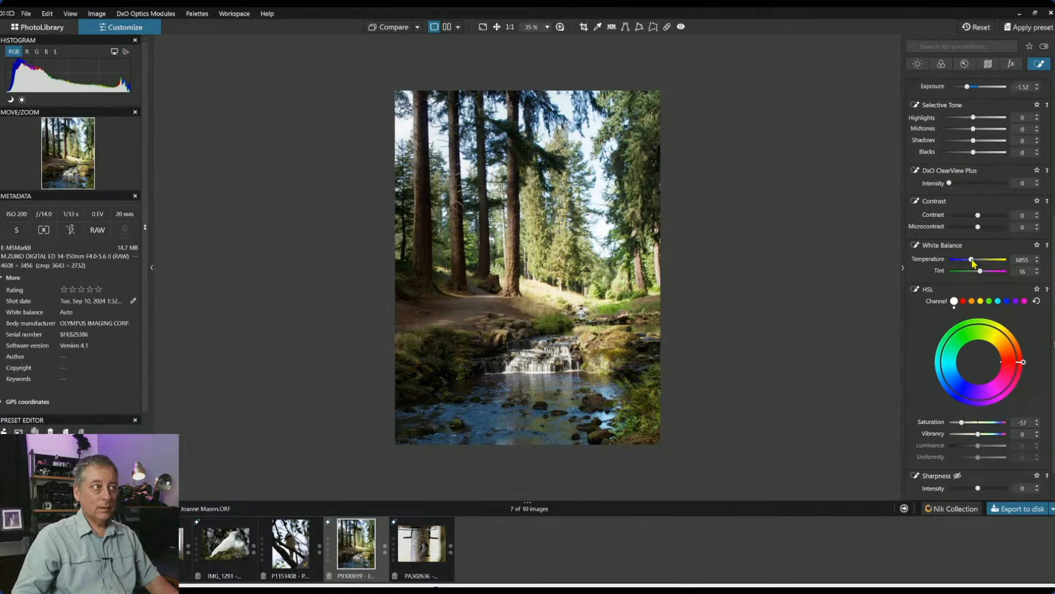
scroll(970, 256, up, 3)
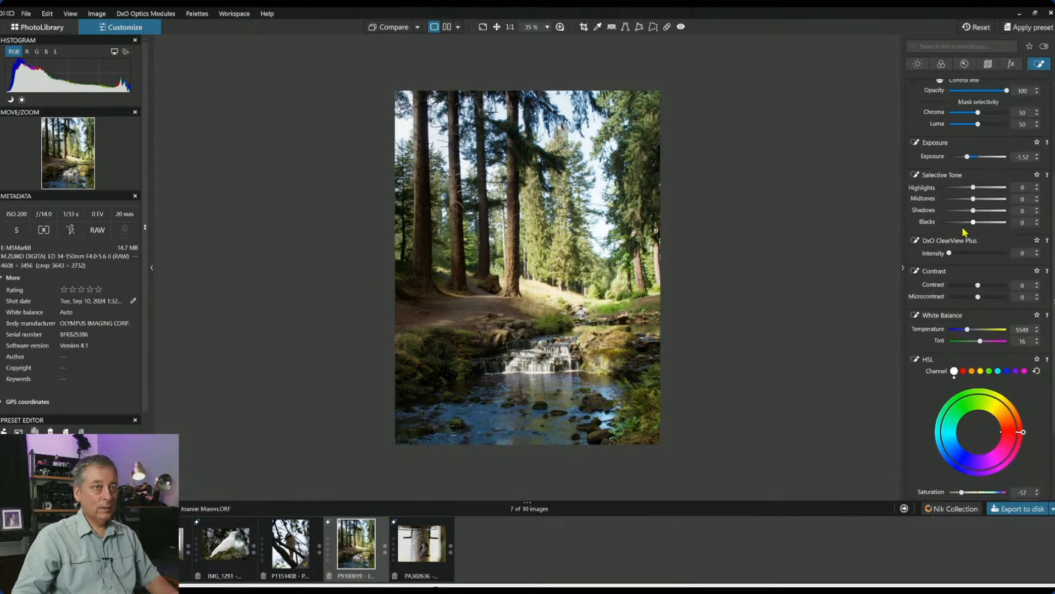
drag(969, 207, 960, 206)
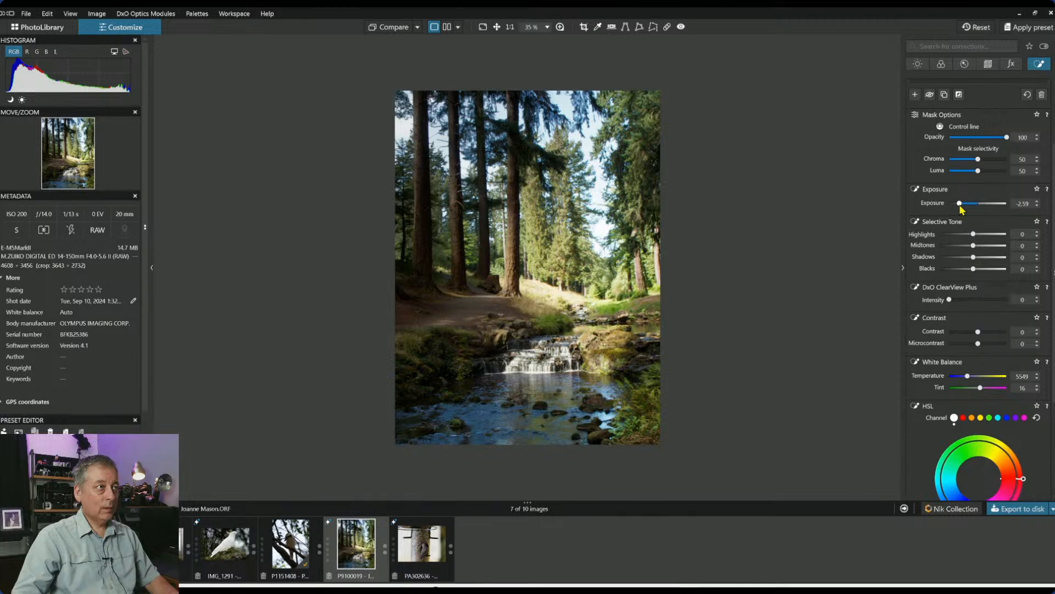
Delete the diagonal control line from the photo
mouse_move(355, 125)
drag(418, 135, 411, 134)
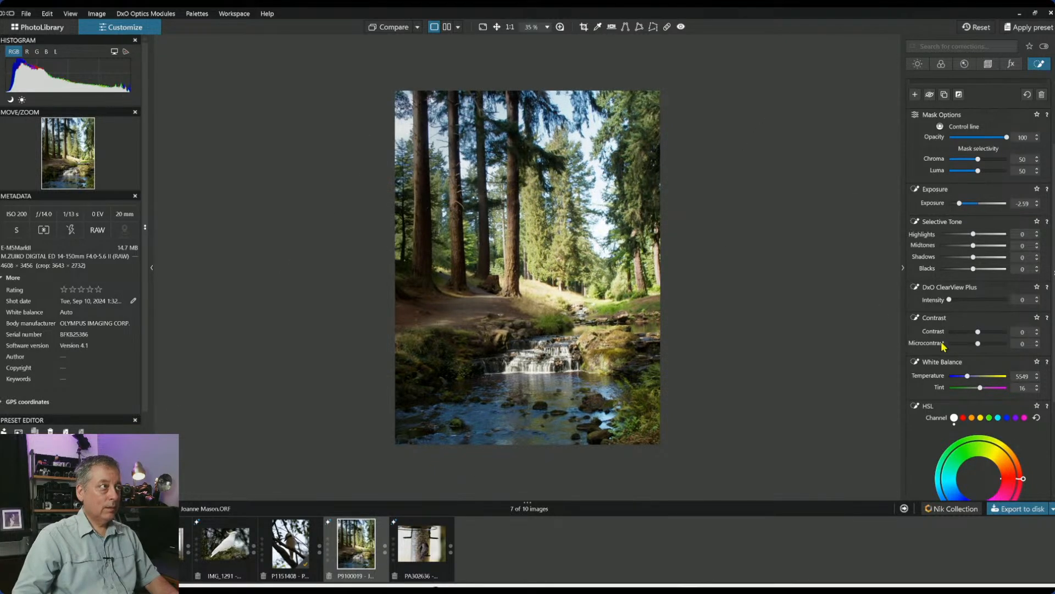
mouse_move(582, 83)
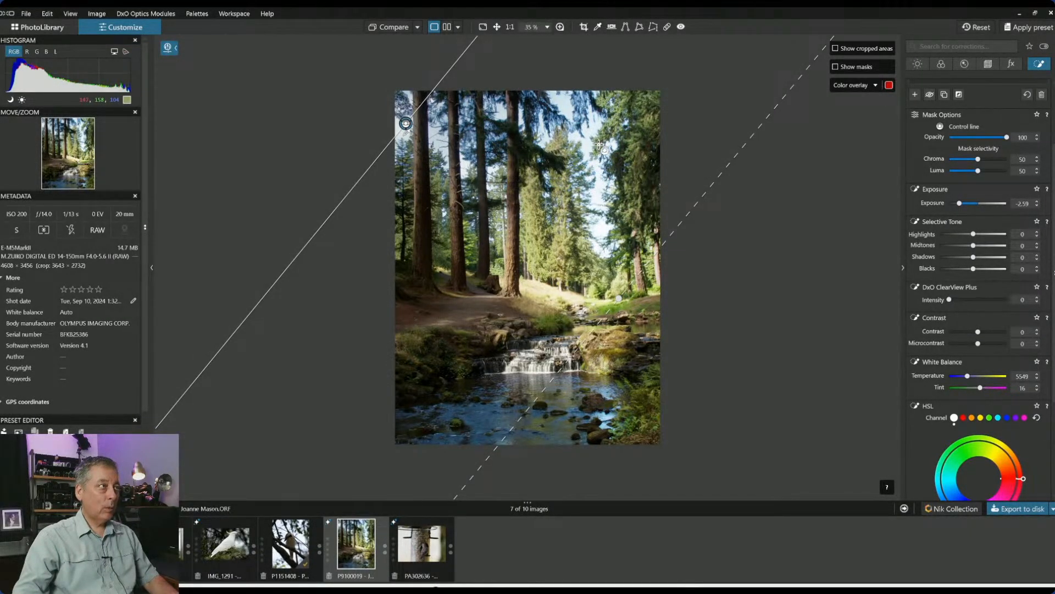
key(Delete)
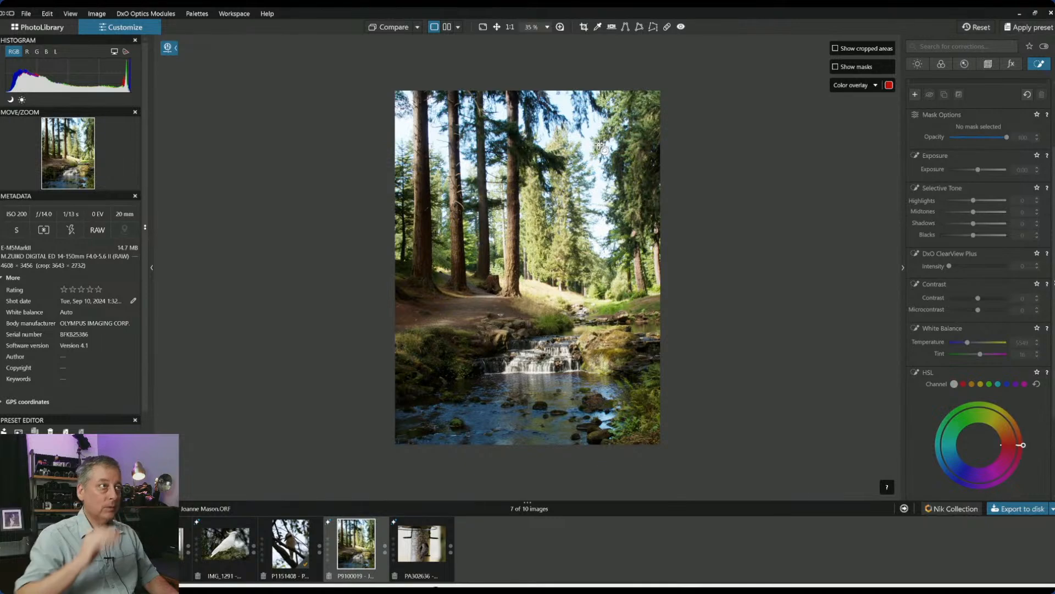
Add a horizontal control line that samples the upper-left sky and fades down to the base of the tree trunks
scroll(510, 75, up, 2)
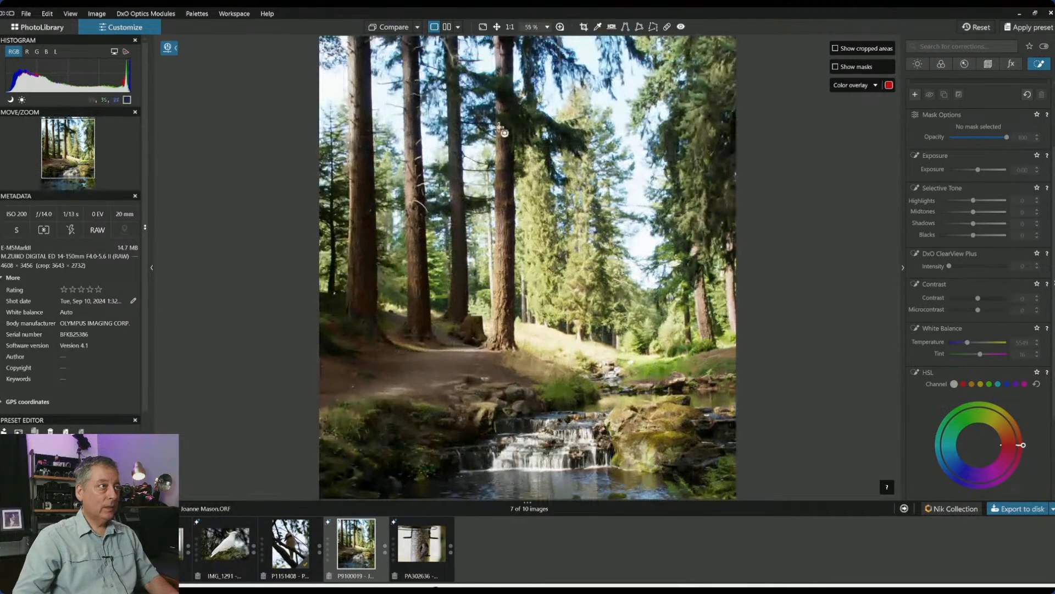
drag(90, 148, 88, 138)
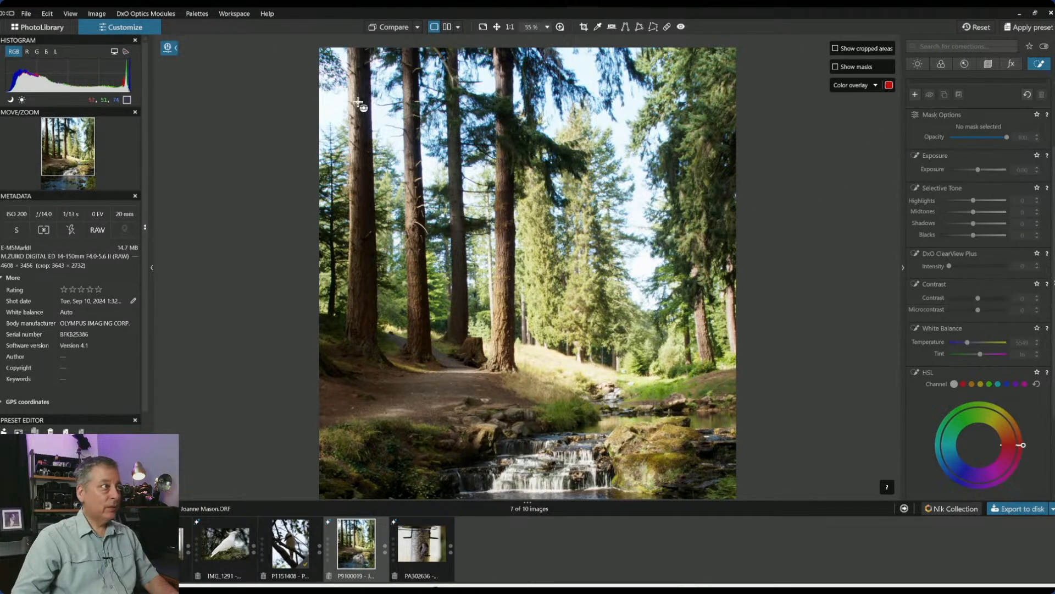
drag(337, 102, 337, 364)
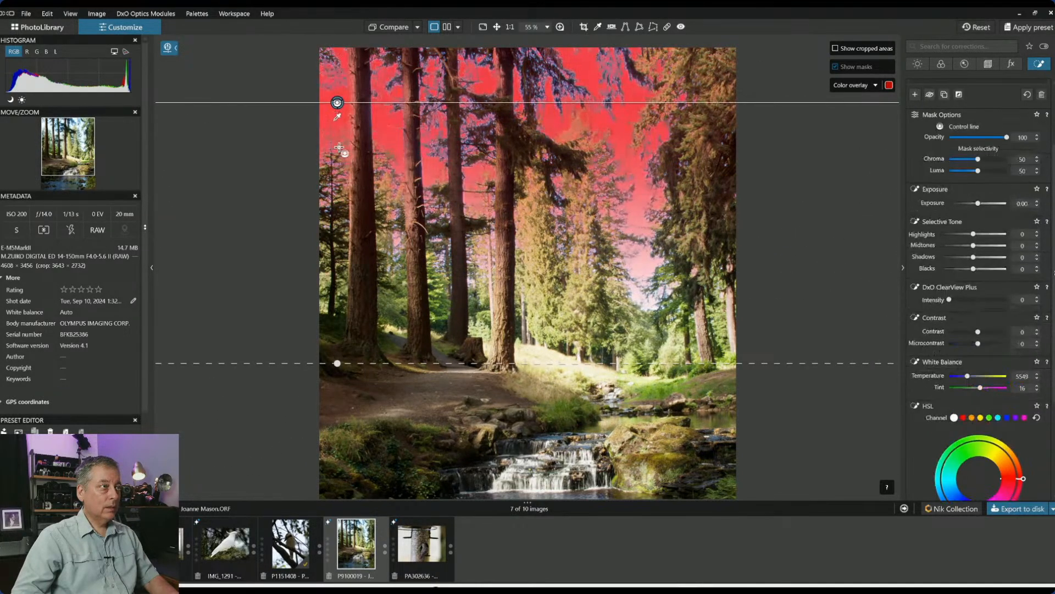
Set the sky control line's exposure to -0.67 and its highlights to -14
click(959, 235)
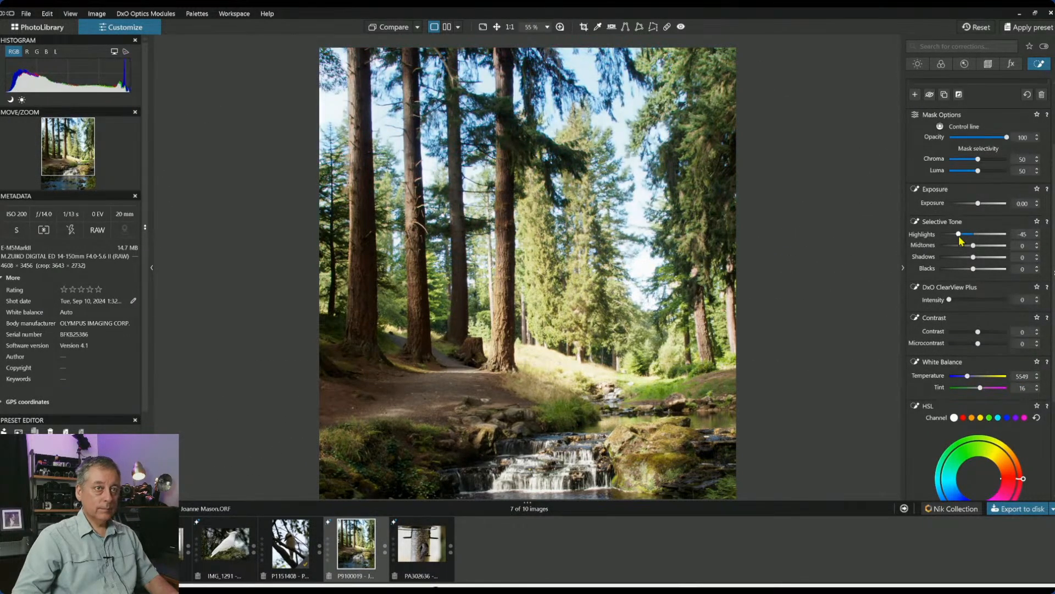
drag(964, 237, 970, 235)
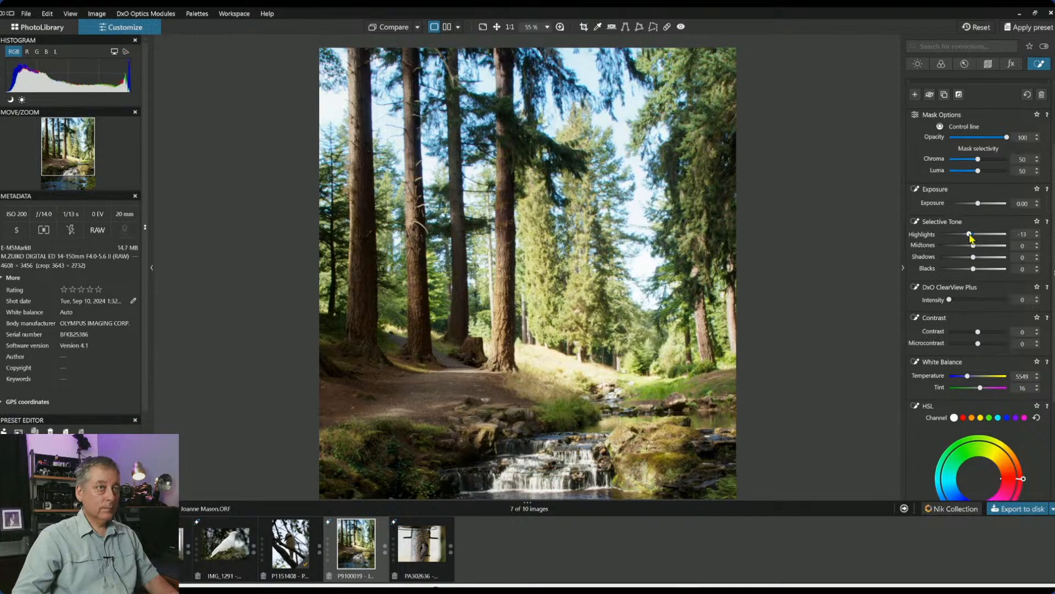
click(972, 203)
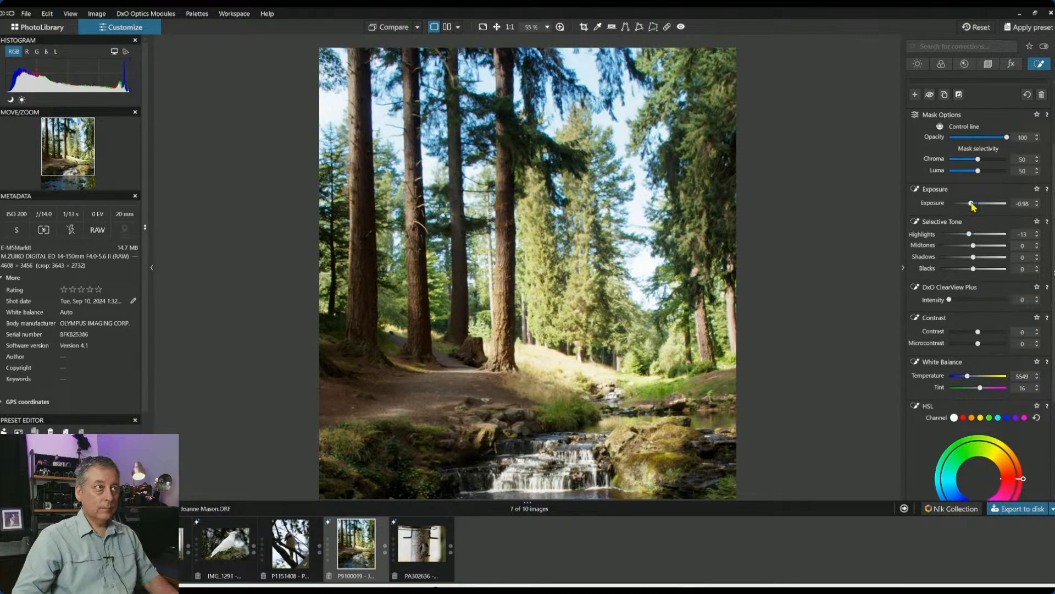
drag(972, 203, 974, 204)
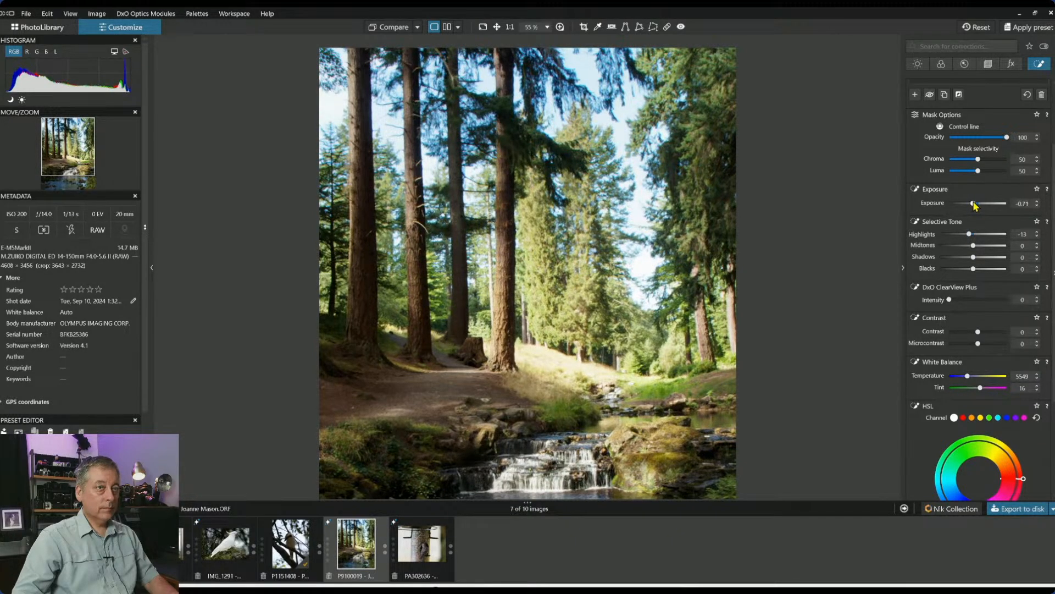
click(946, 235)
drag(945, 234, 972, 236)
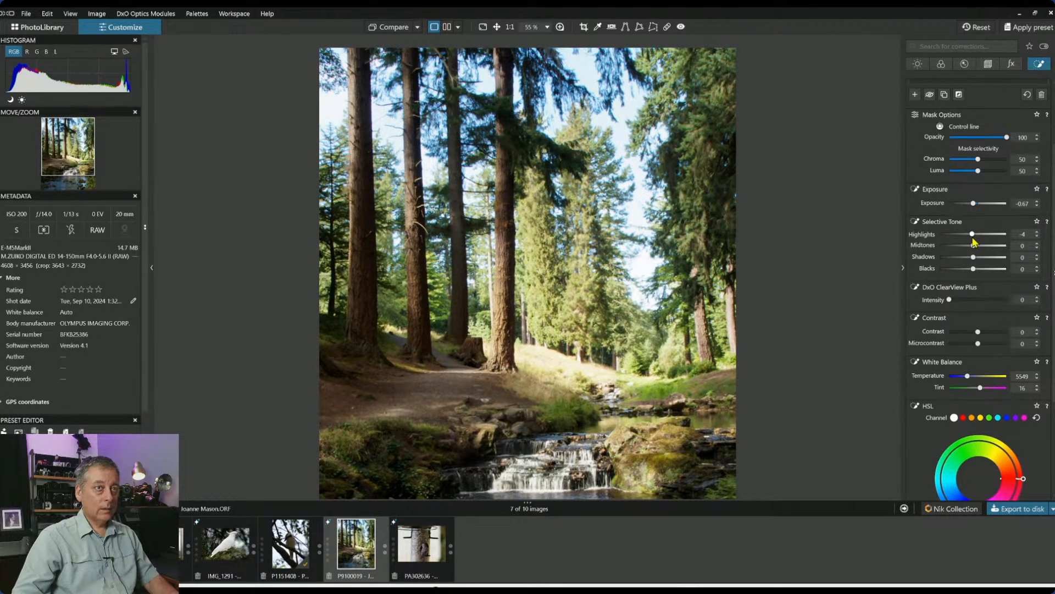
scroll(973, 238, down, 2)
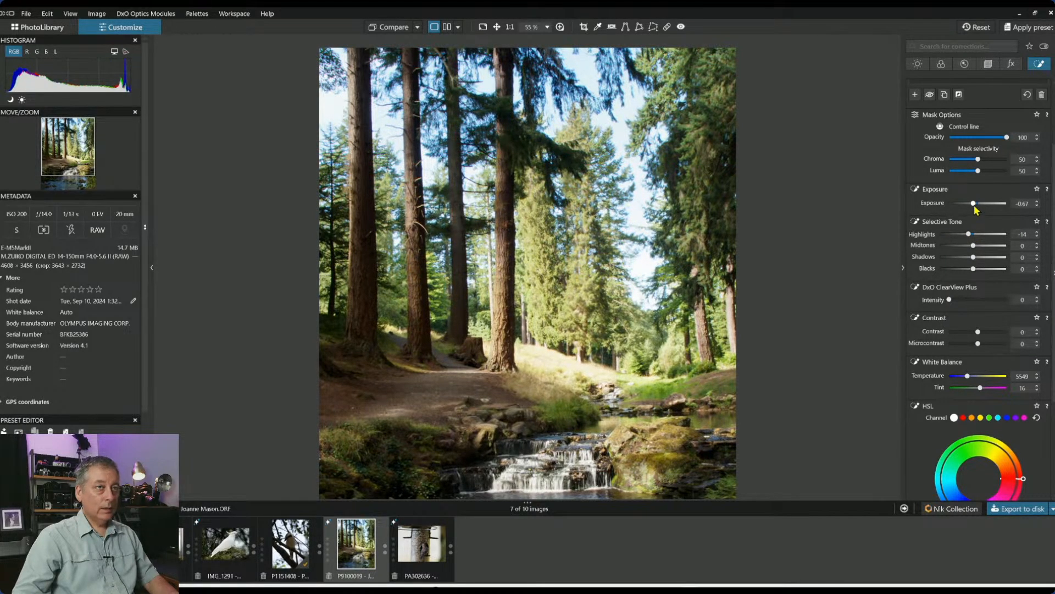
Add a second, vertical control line that samples the leftmost large tree trunk and fades out rightward just past the central trunk
scroll(707, 177, down, 2)
scroll(707, 177, down, 1)
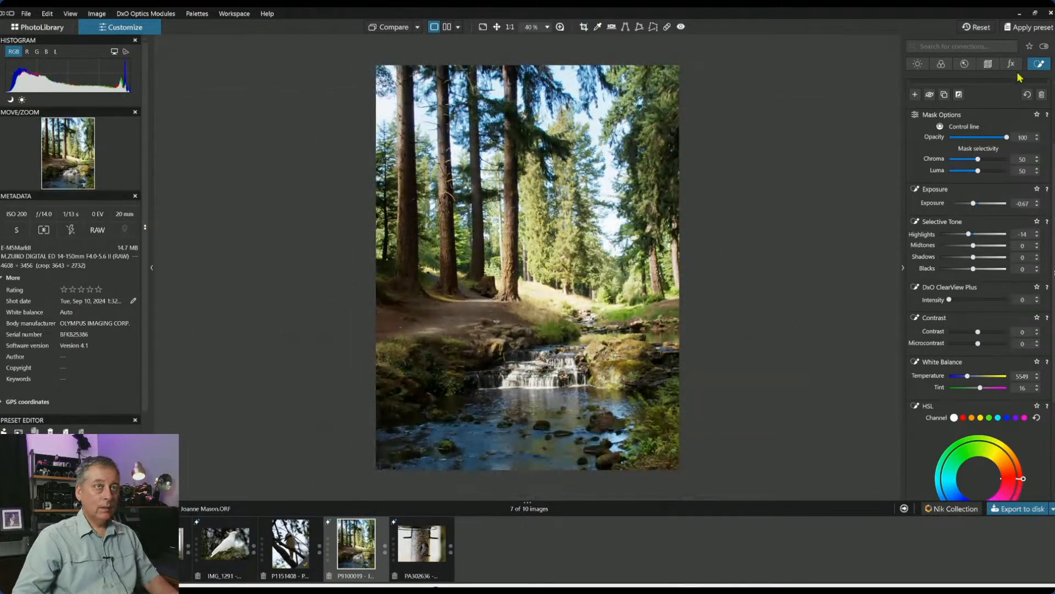
scroll(950, 257, up, 2)
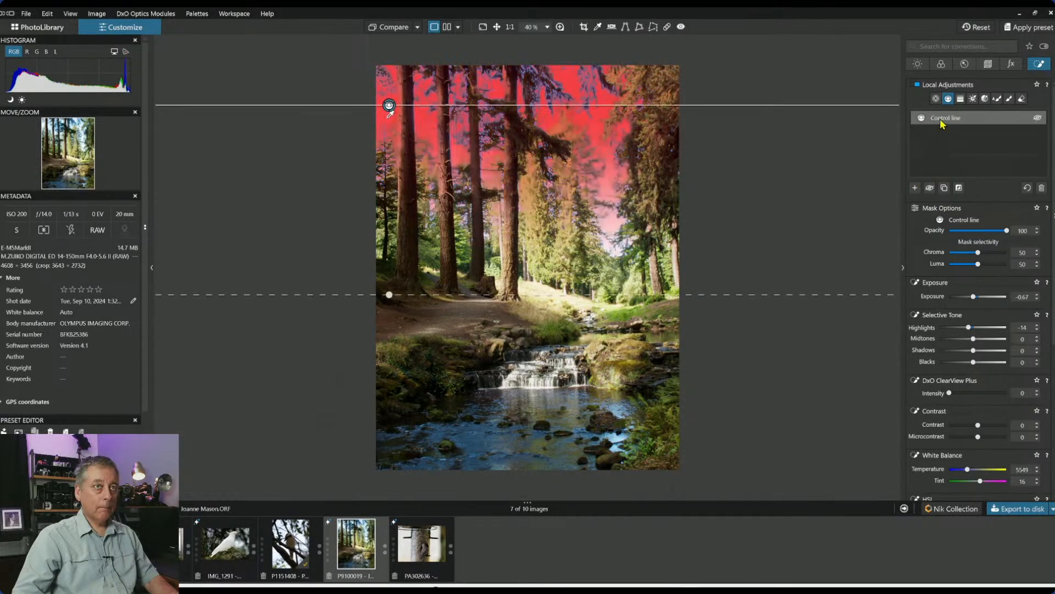
click(916, 188)
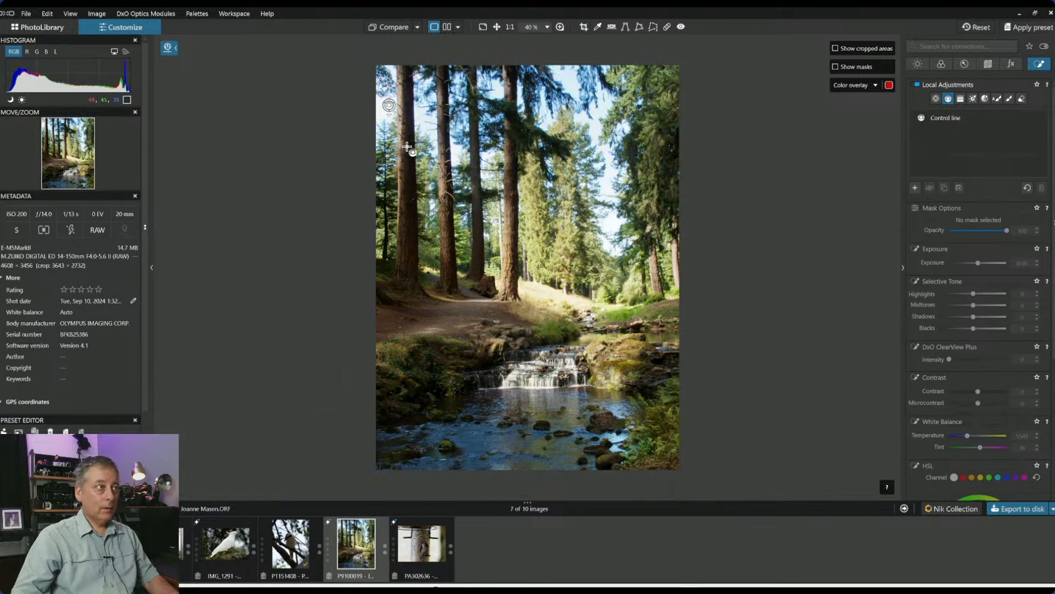
mouse_move(403, 143)
mouse_down()
mouse_move(594, 159)
mouse_move(609, 144)
mouse_move(543, 146)
mouse_up()
drag(417, 144, 405, 132)
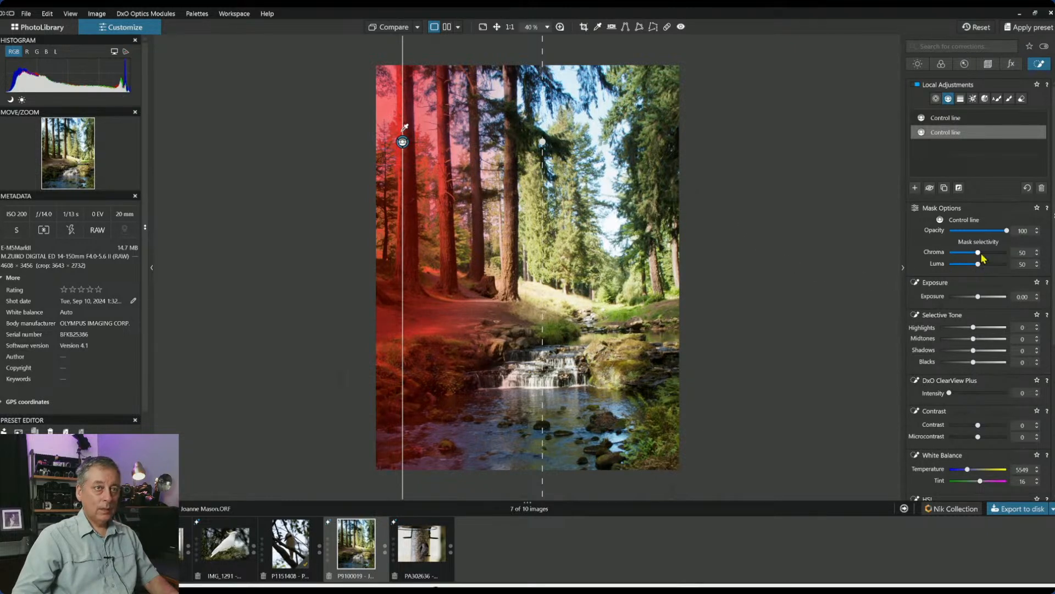
Set the vertical control line's chroma mask selectivity to 60 and bring its HSL adjustments into view
drag(978, 252, 983, 253)
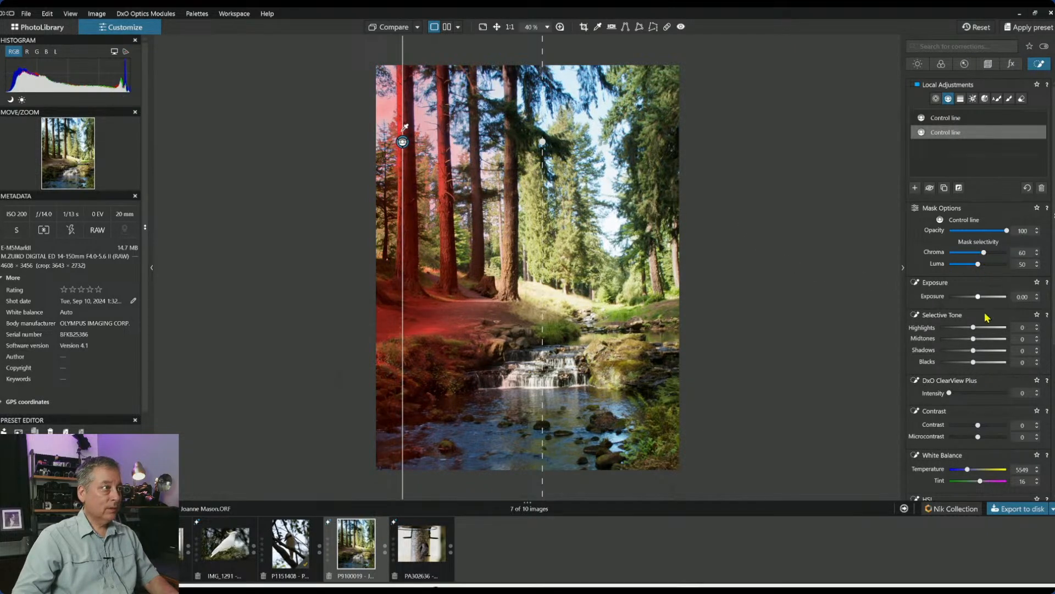
scroll(993, 448, down, 3)
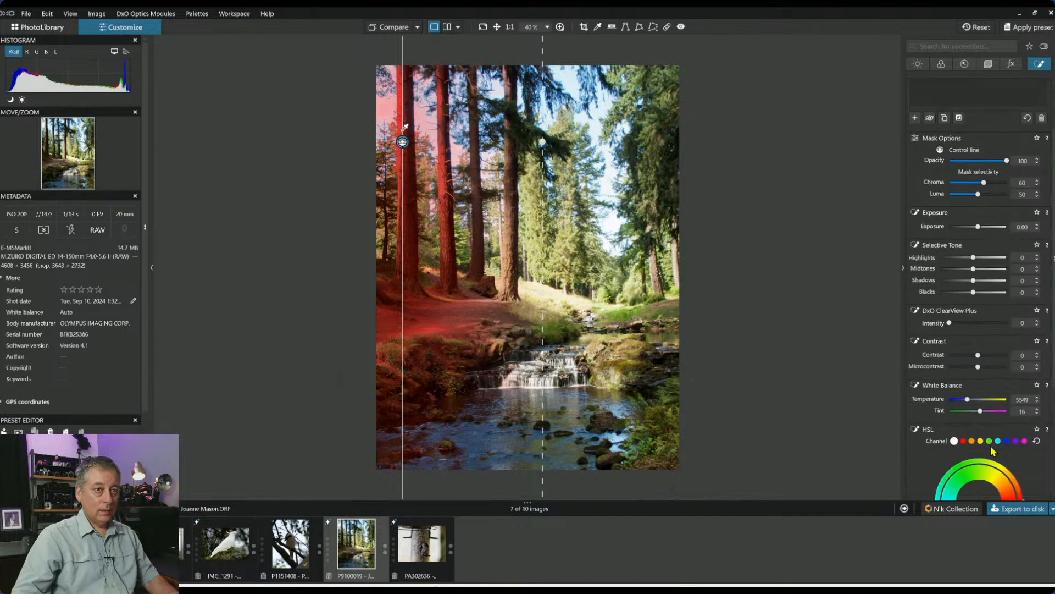
scroll(992, 450, down, 2)
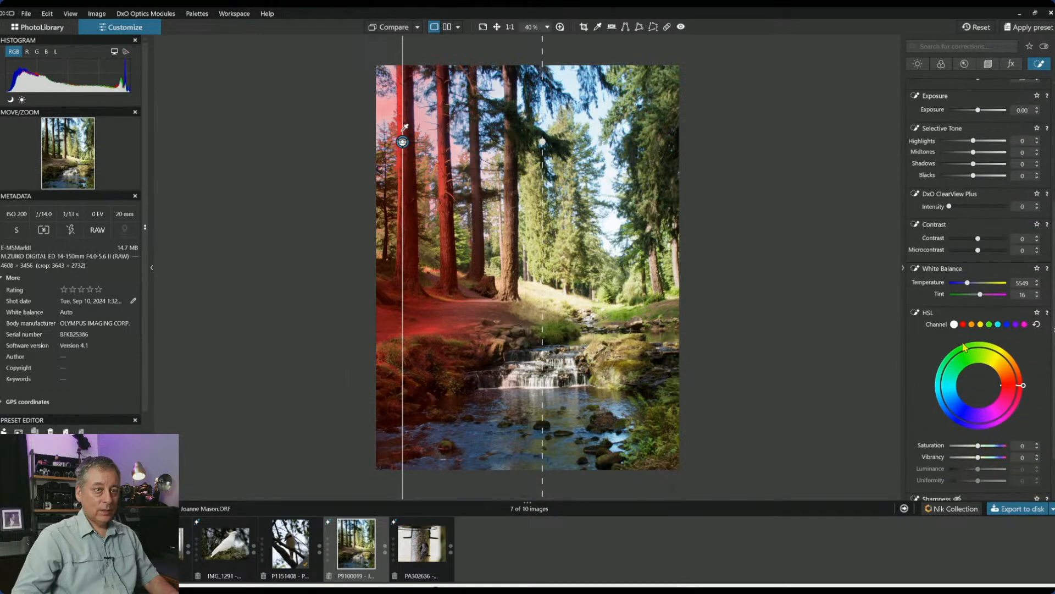
For the left control line, extend the red HSL range toward yellow and set its saturation to 45 and luminance to 17
click(964, 324)
drag(1001, 380, 994, 368)
drag(984, 447, 987, 471)
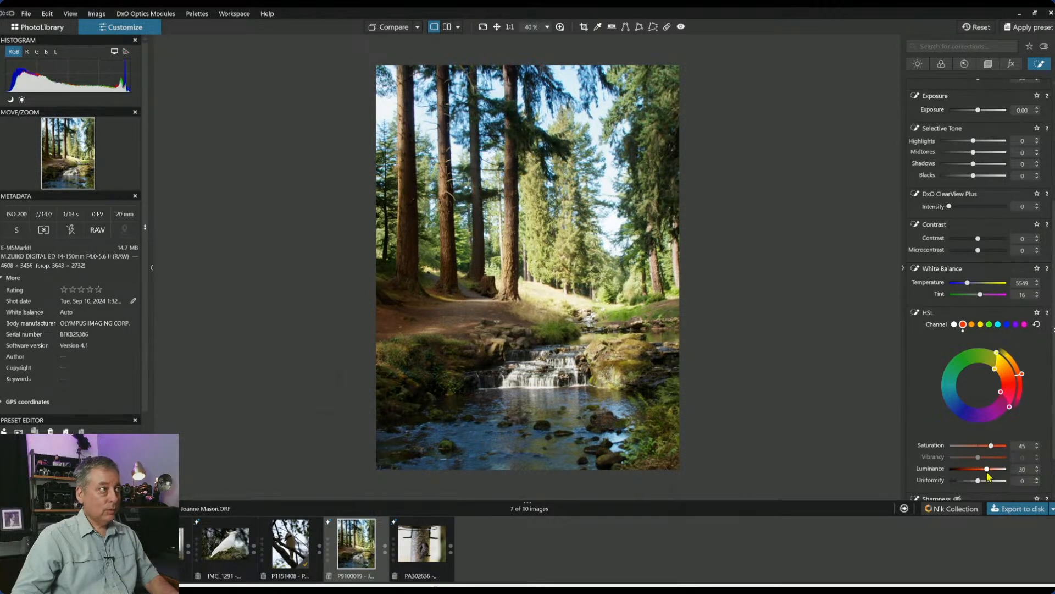
drag(984, 473, 982, 473)
Raise the left control line's shadows to 58 and check the effect on the tree trunks
drag(974, 164, 991, 163)
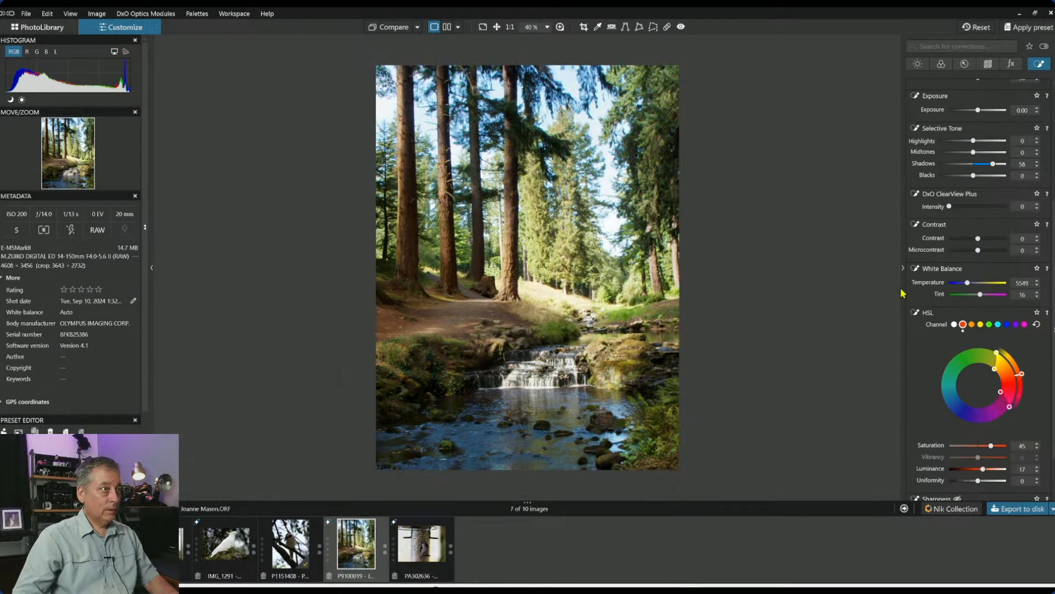
key(l)
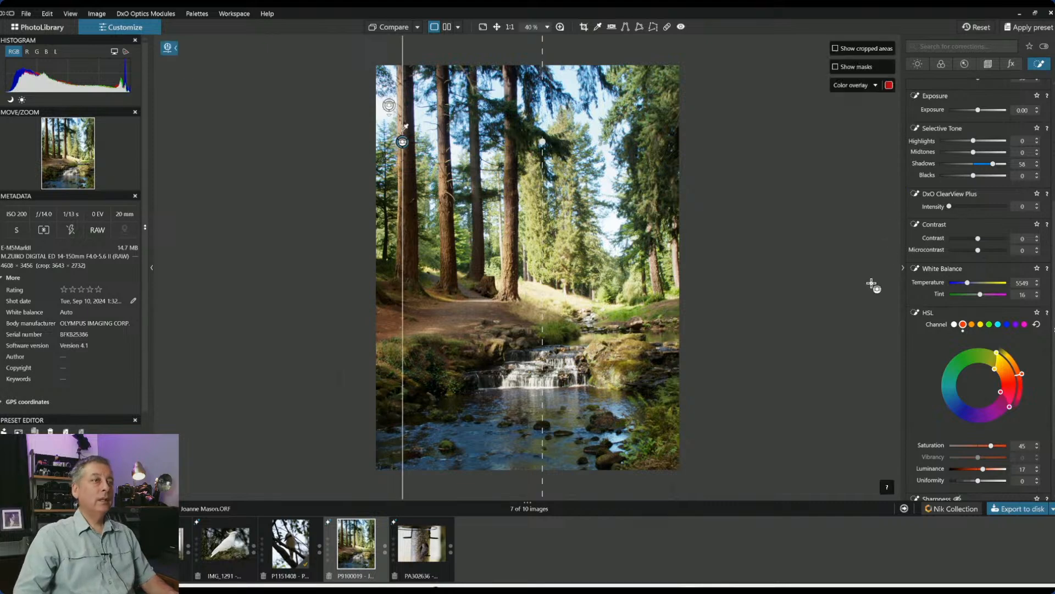
scroll(753, 312, up, 2)
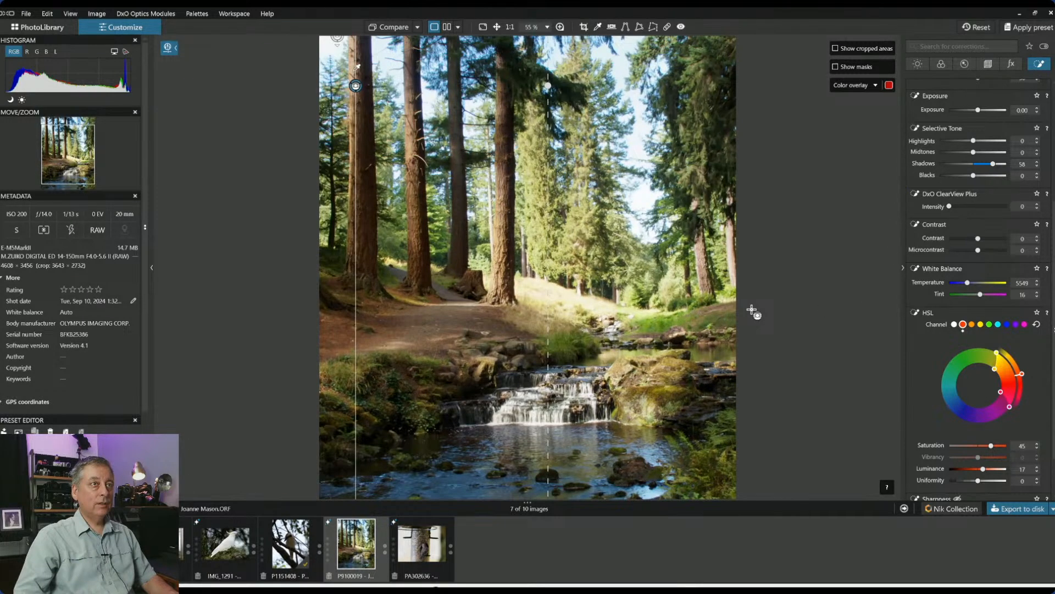
scroll(752, 309, down, 3)
Add a control line covering the right side of the photo, with chroma selectivity 55 and highlights -47
scroll(952, 183, up, 3)
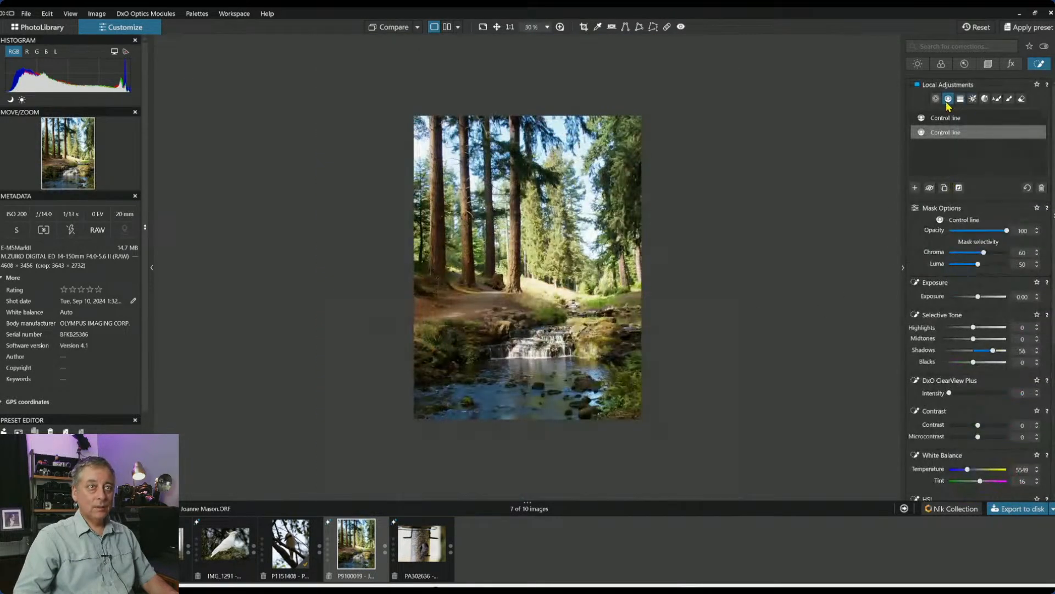
click(915, 188)
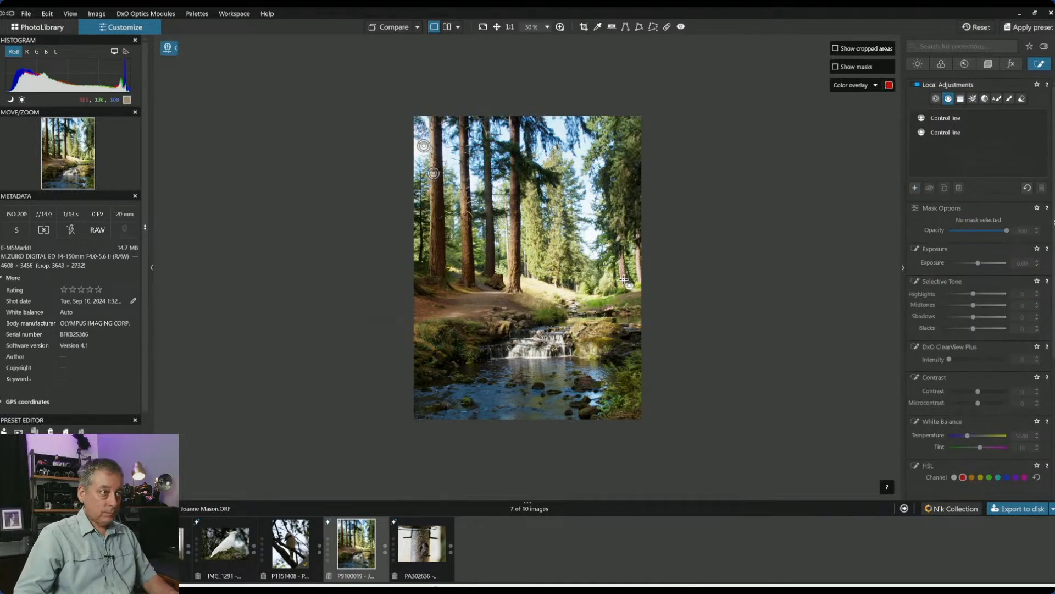
drag(623, 281, 520, 283)
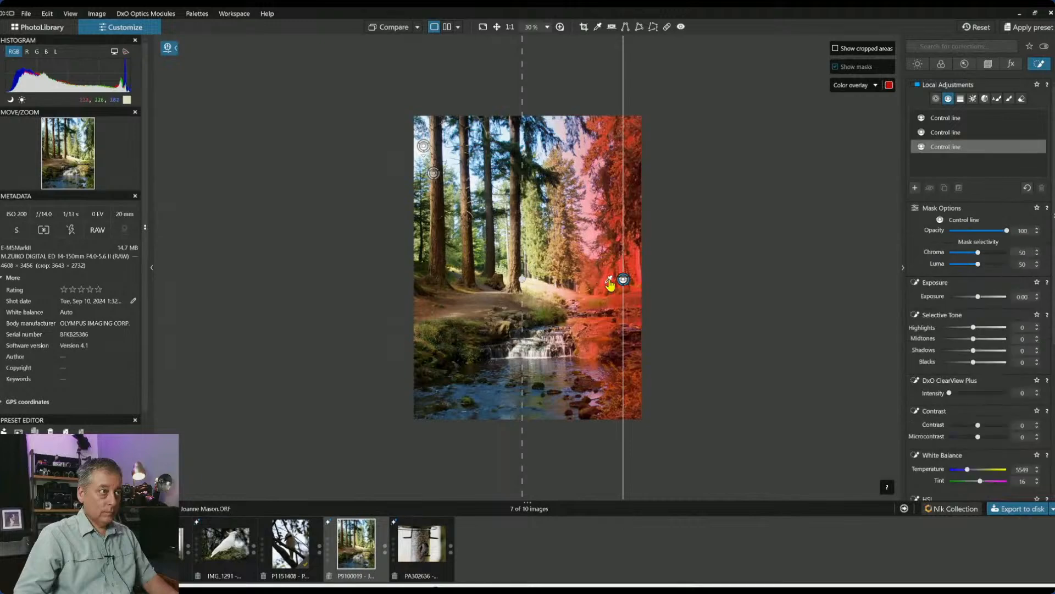
mouse_move(624, 279)
mouse_down()
mouse_move(604, 278)
mouse_move(627, 274)
mouse_up()
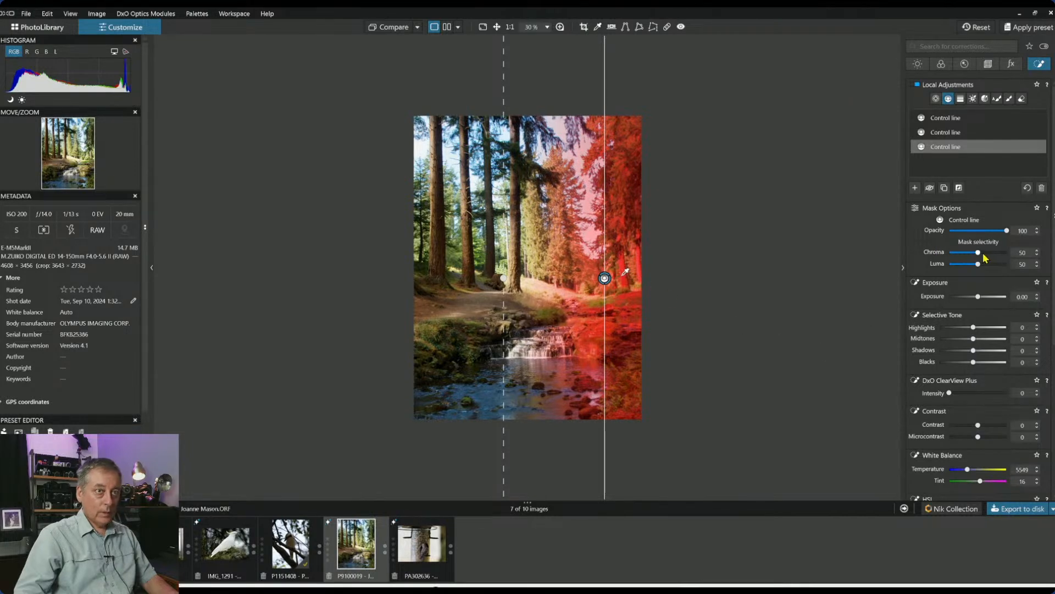
drag(979, 256, 981, 257)
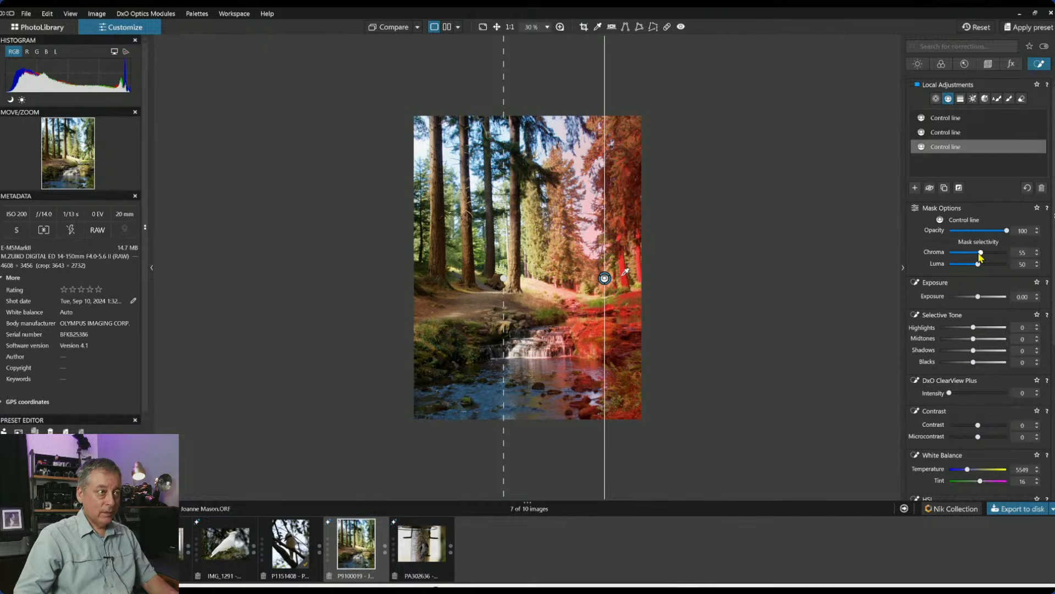
drag(973, 327, 957, 327)
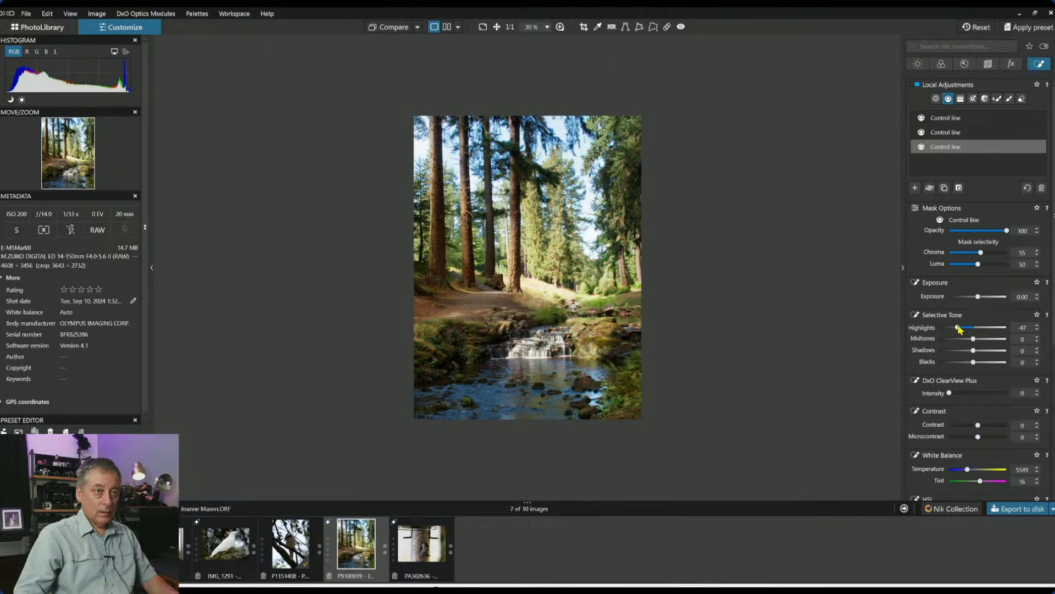
Extend the new control line's red HSL range toward yellow and set its saturation to 27
scroll(994, 450, down, 3)
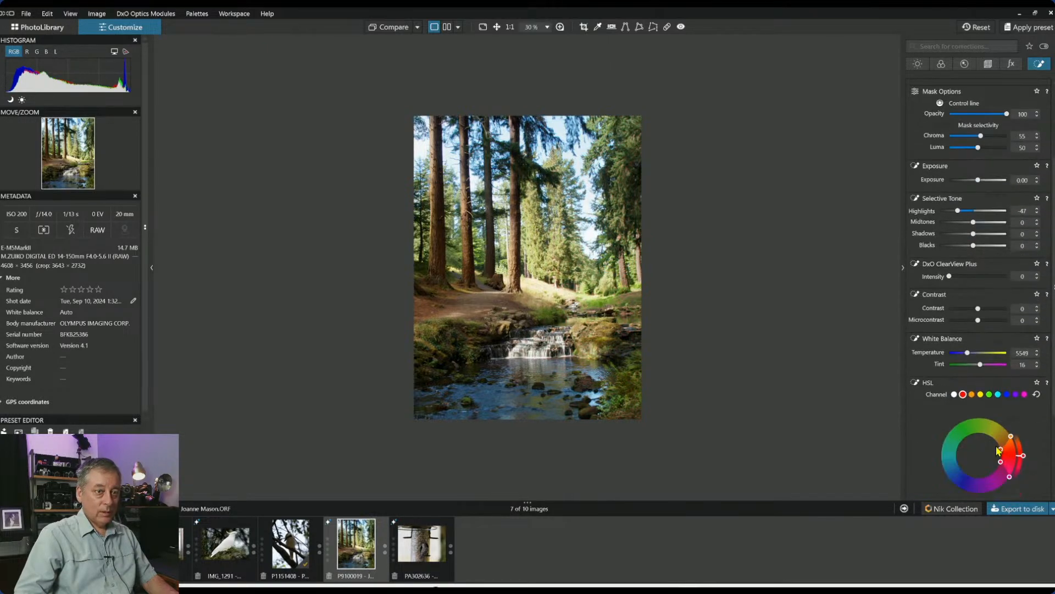
drag(1000, 424, 994, 413)
scroll(998, 462, down, 1)
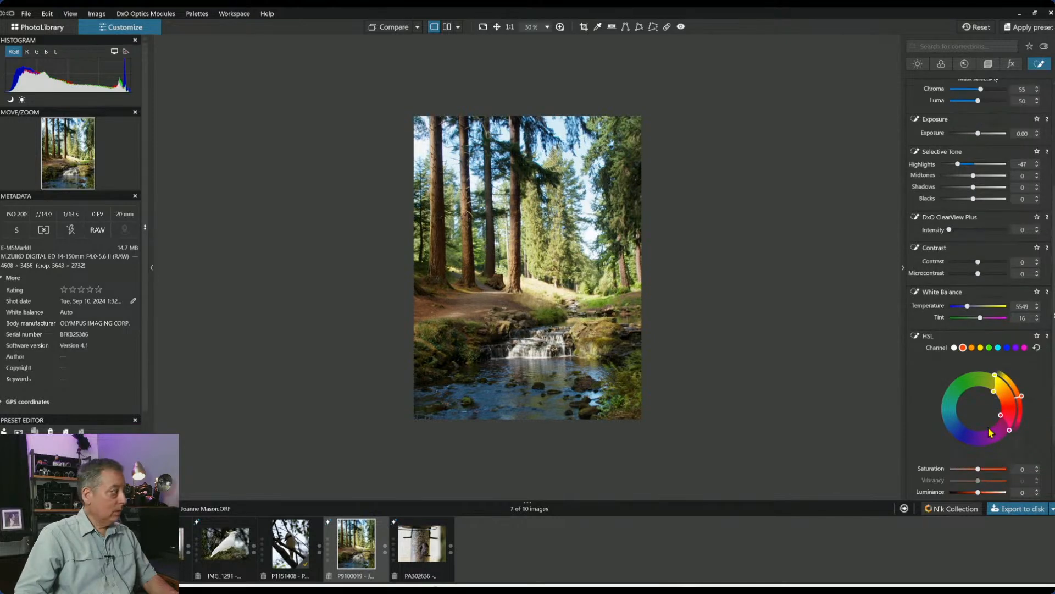
drag(978, 468, 988, 470)
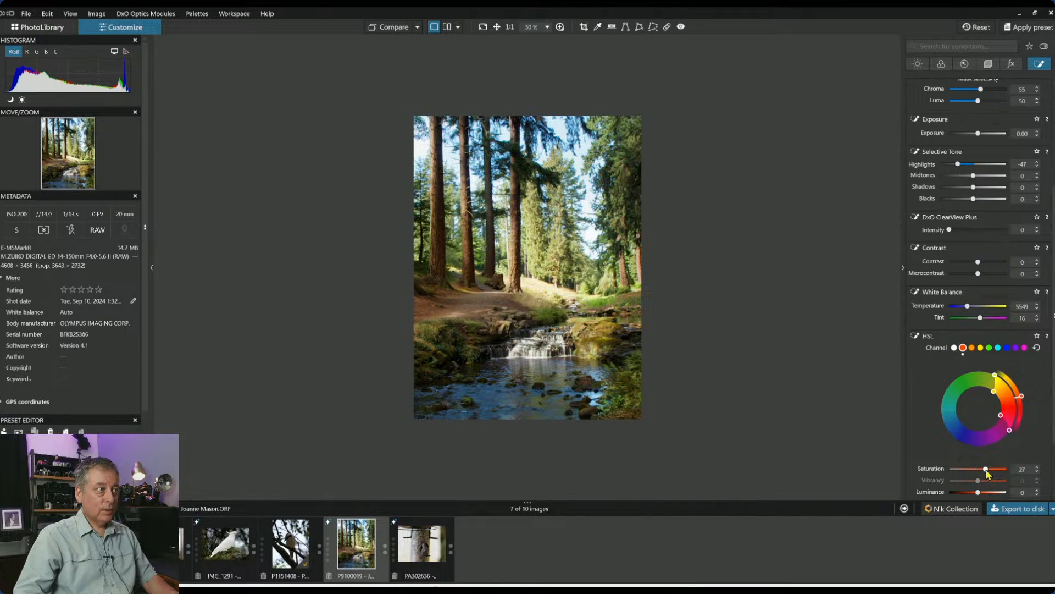
On the control line over the left tree trunks, lower the red HSL saturation to 20 and shift the red hue slightly
click(434, 174)
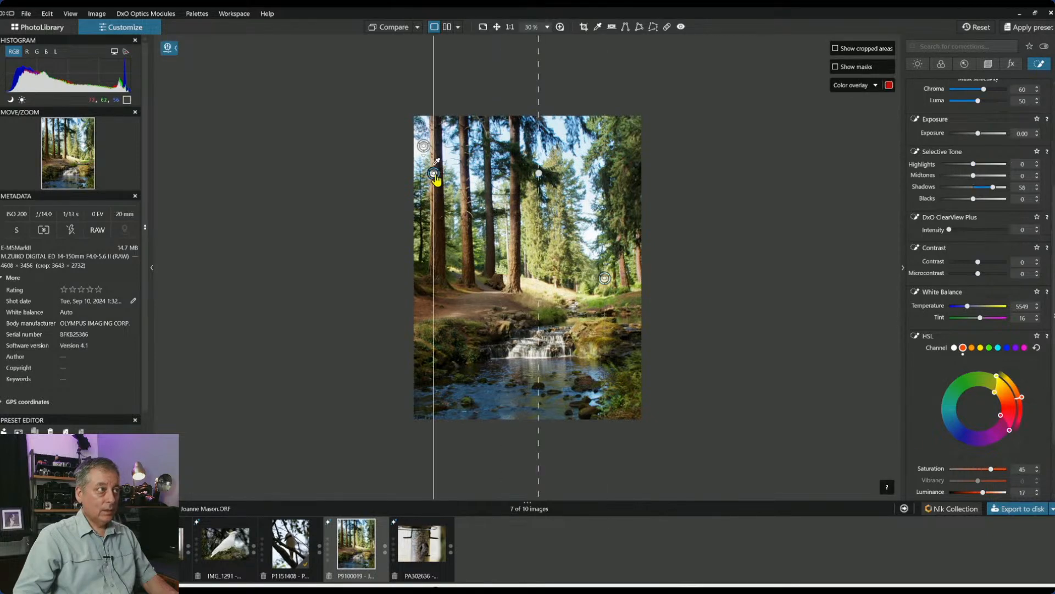
drag(991, 469, 986, 469)
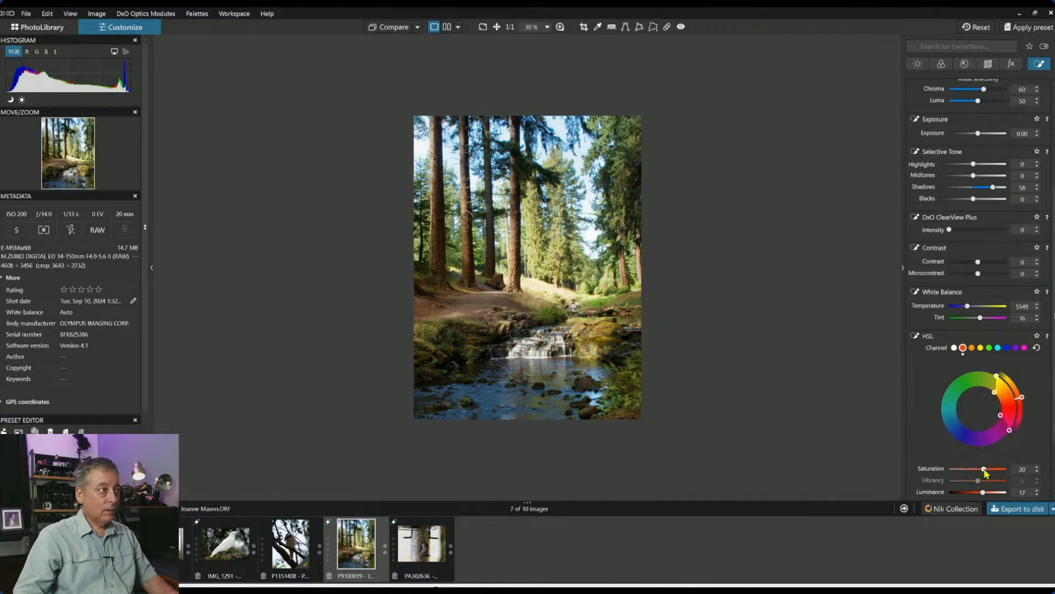
scroll(984, 470, down, 1)
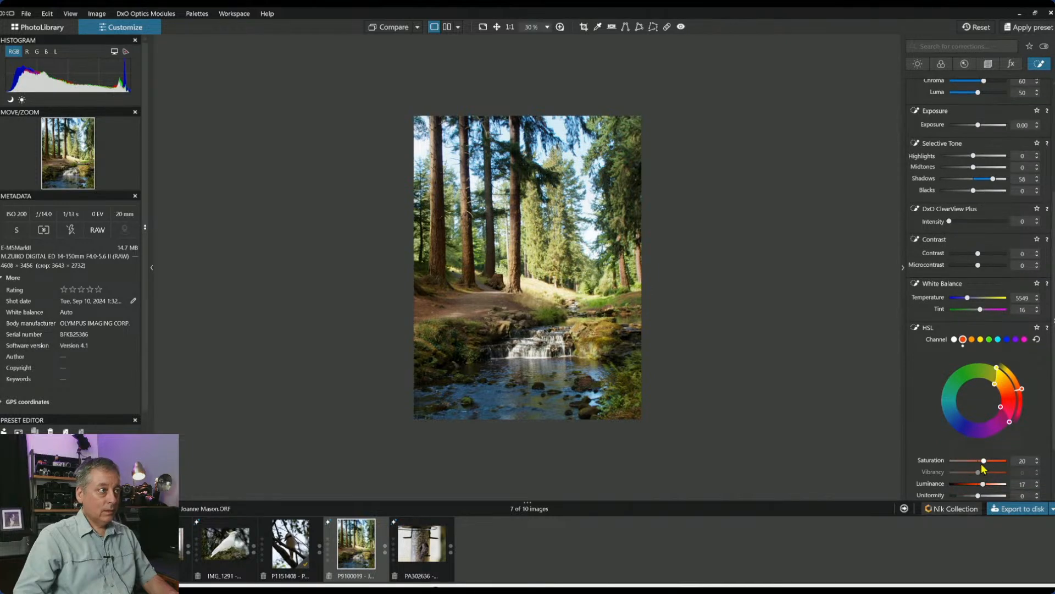
mouse_move(1024, 394)
mouse_down()
mouse_move(1025, 405)
mouse_move(1023, 391)
mouse_up()
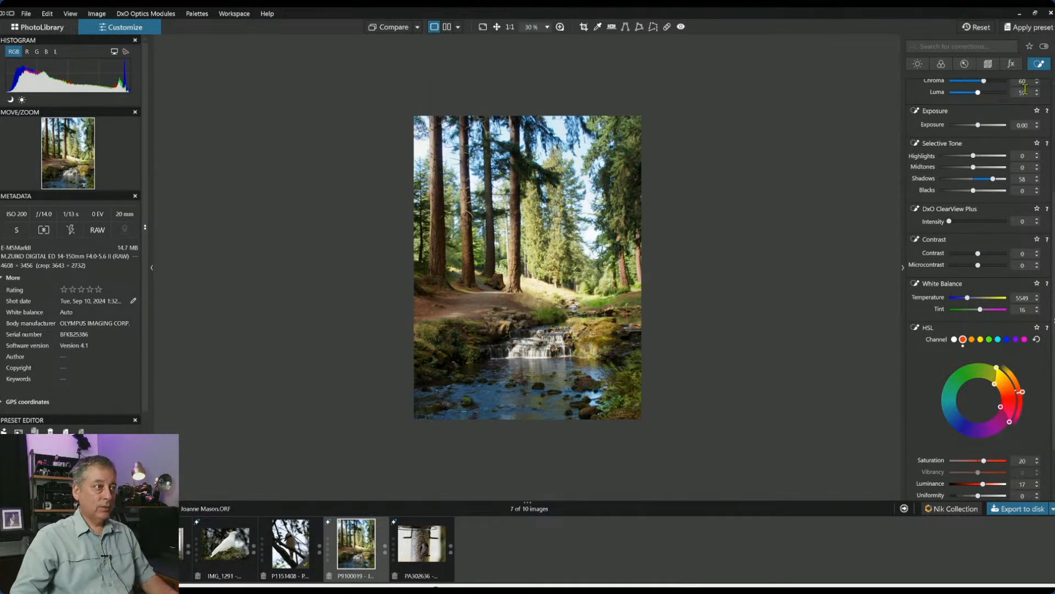
Place two control points on the sunlit grass behind the waterfall and set highlights to -58 and exposure to -0.09
scroll(979, 137, up, 3)
click(936, 100)
click(915, 188)
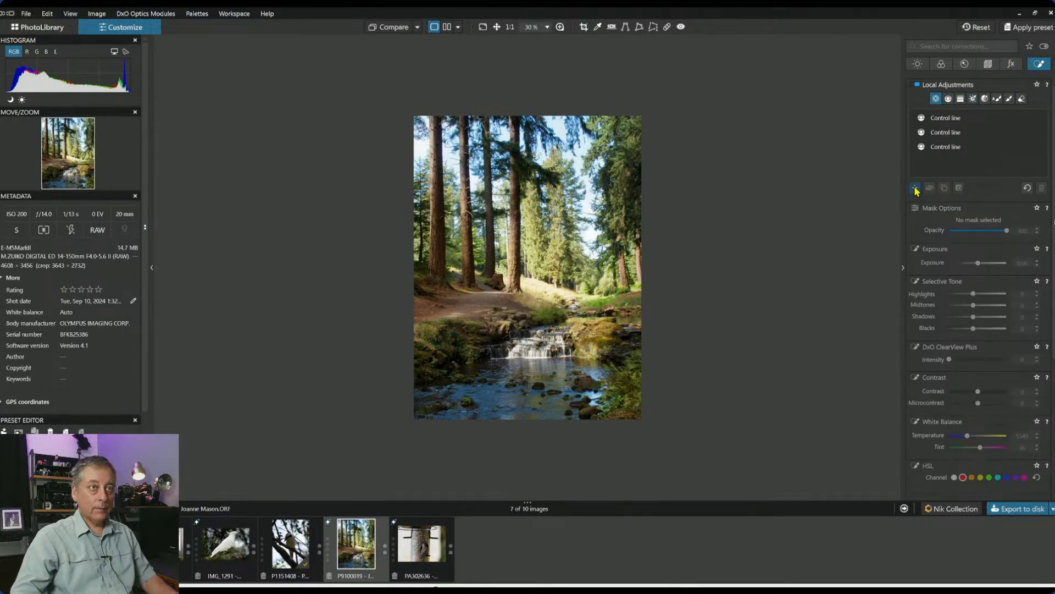
click(547, 285)
drag(554, 281, 581, 264)
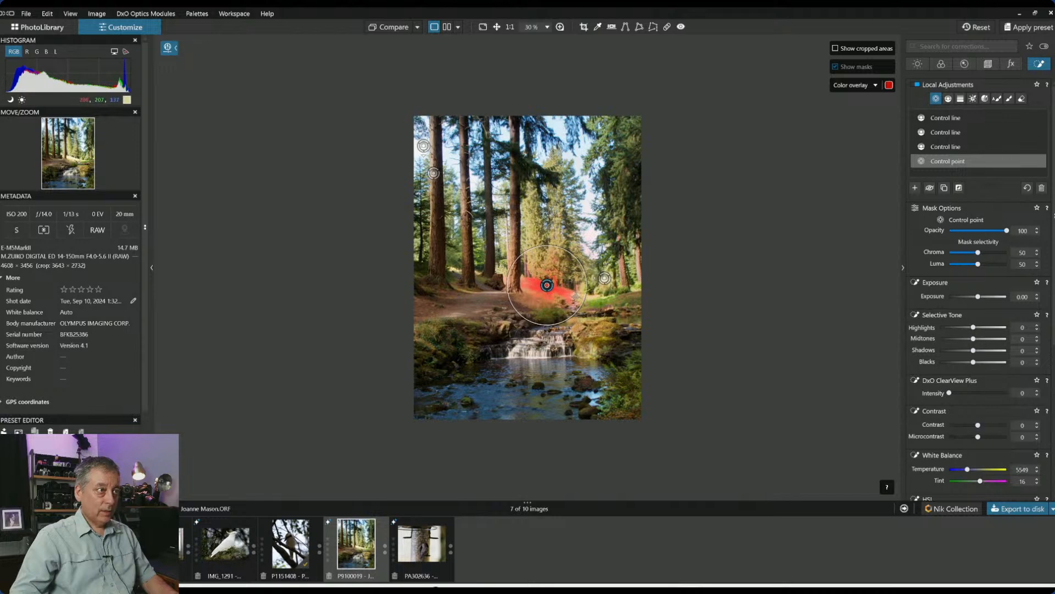
click(578, 296)
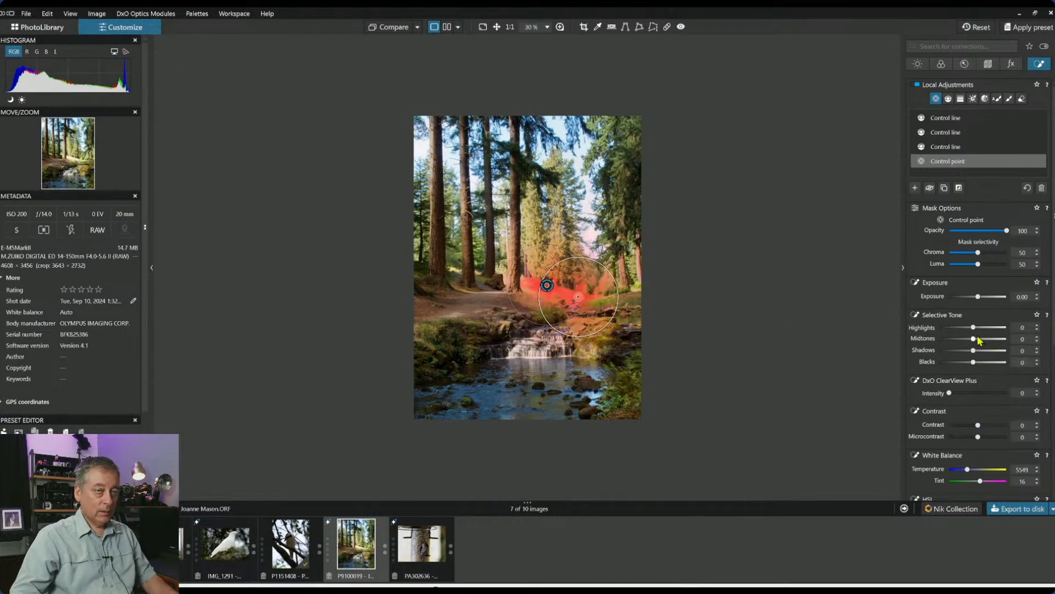
drag(973, 328, 977, 298)
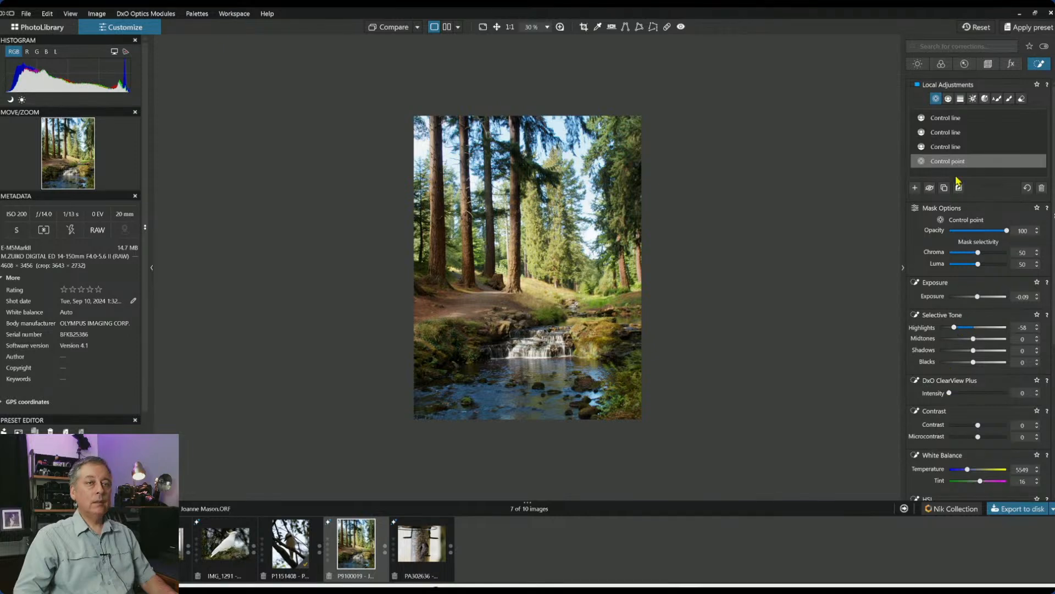
Create a new control point mask with three enlarged points on the left bank, the stream and the lower-right foliage
click(916, 188)
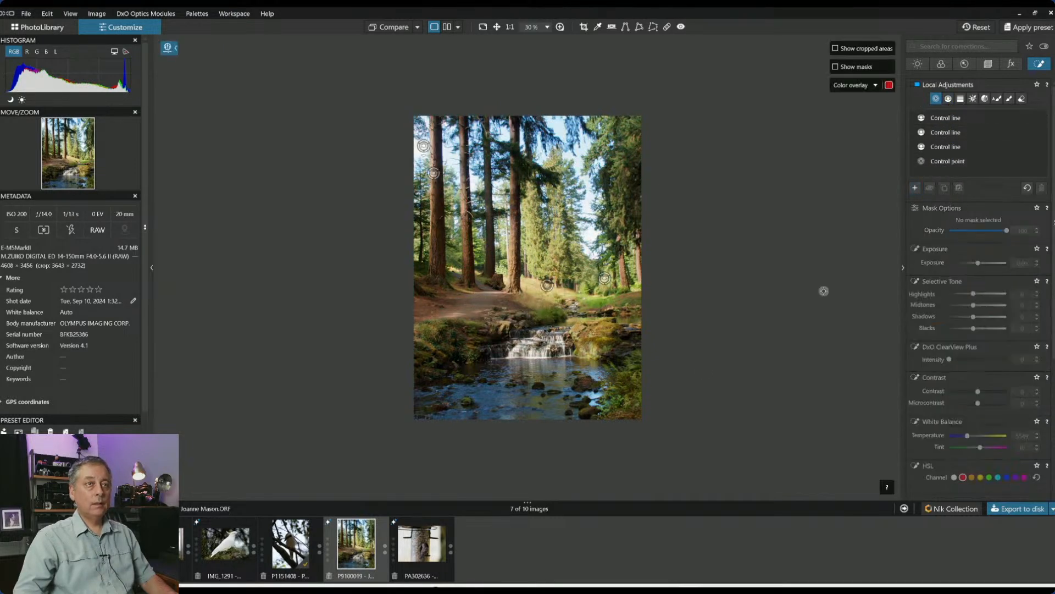
click(450, 364)
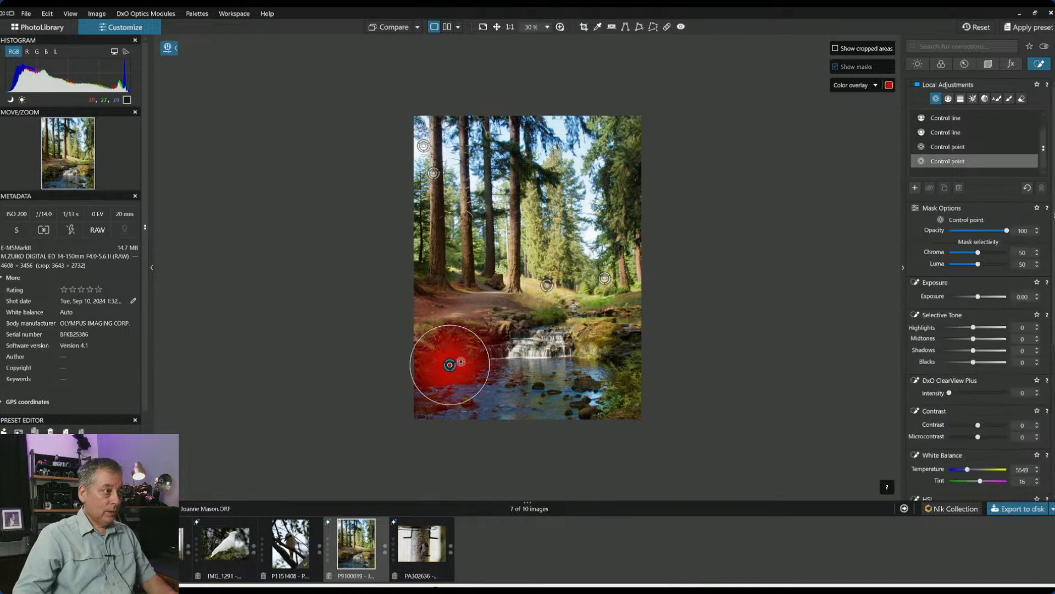
drag(486, 355, 512, 349)
click(554, 380)
click(631, 400)
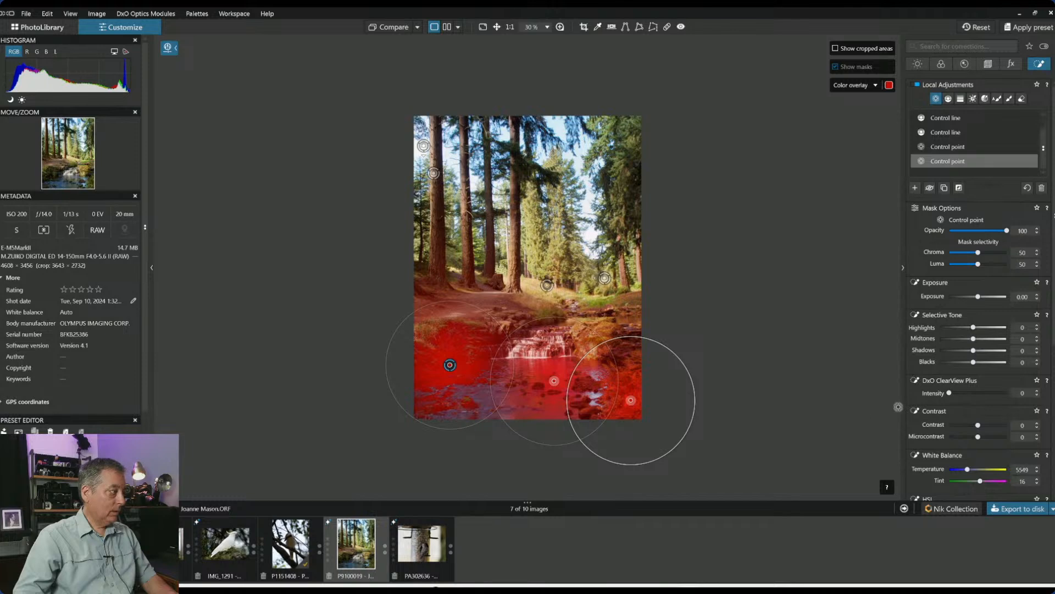
Brighten the foreground mask with exposure 0.64 and shadows 33, and set its ClearView Plus intensity to 46
drag(974, 350, 988, 351)
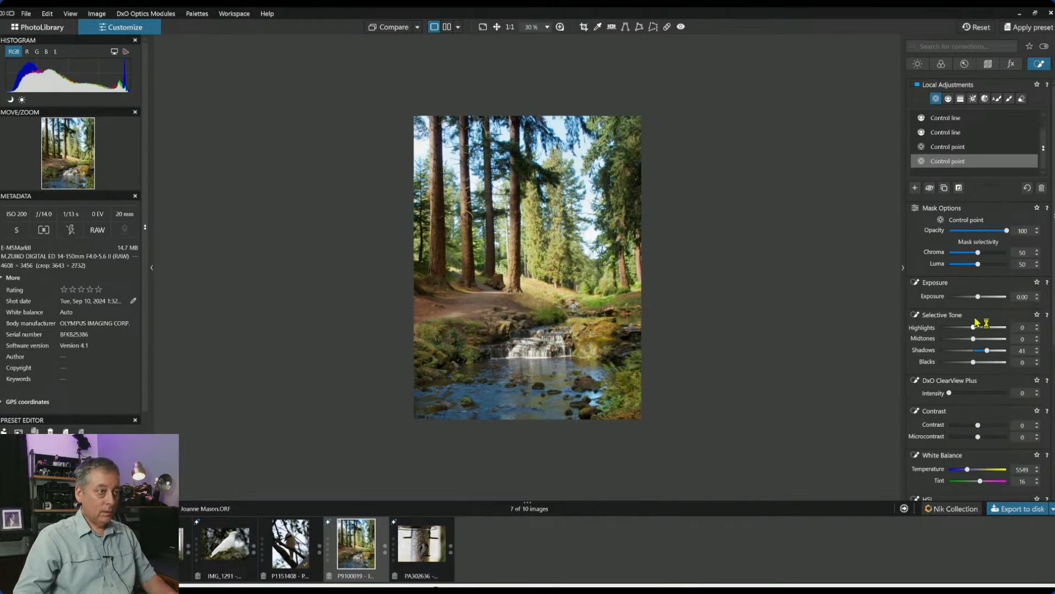
drag(983, 297, 988, 297)
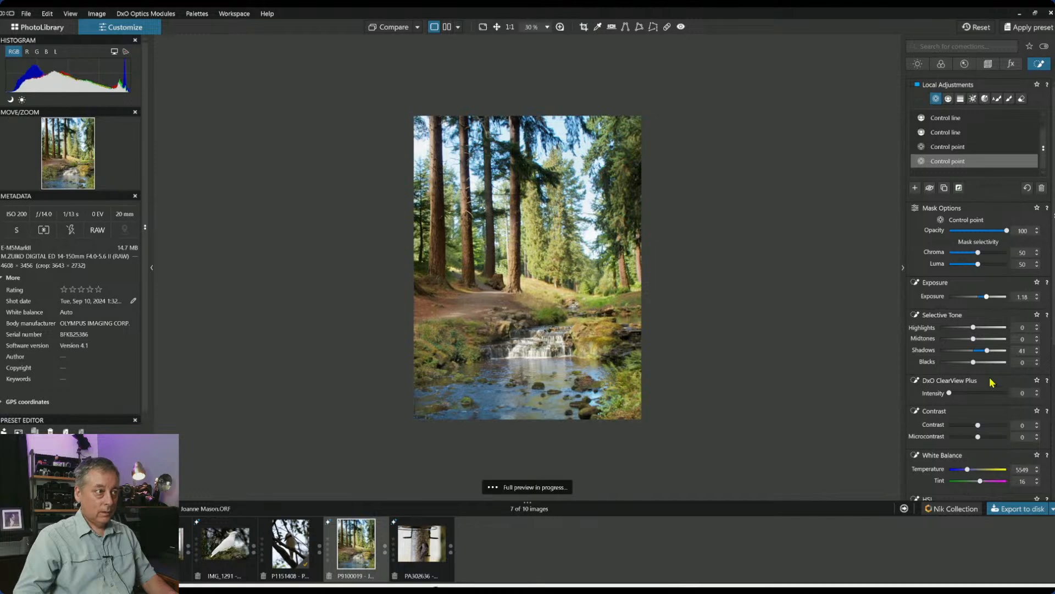
drag(949, 393, 978, 400)
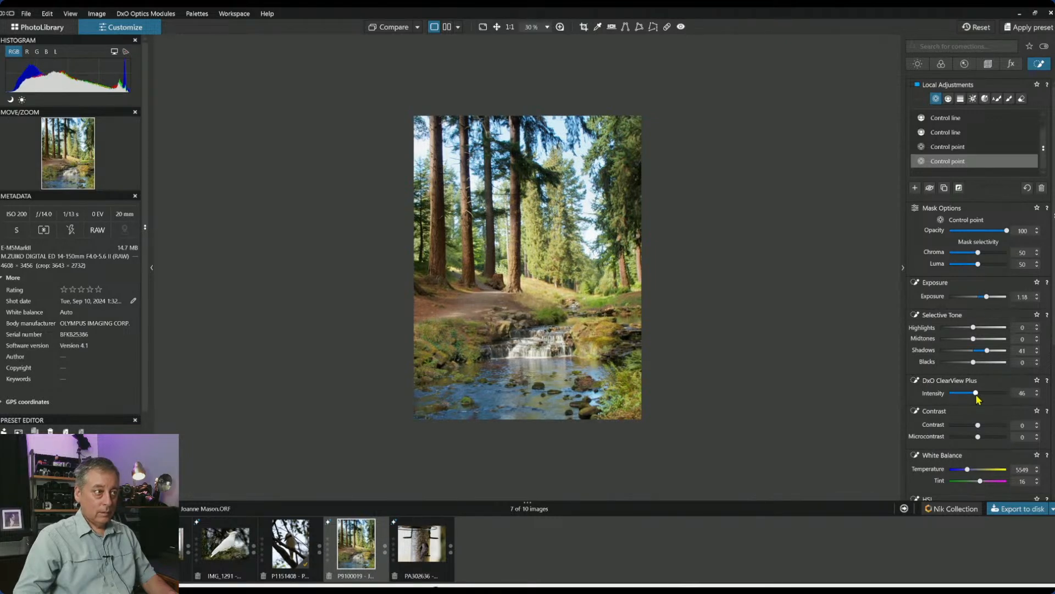
drag(988, 299, 985, 299)
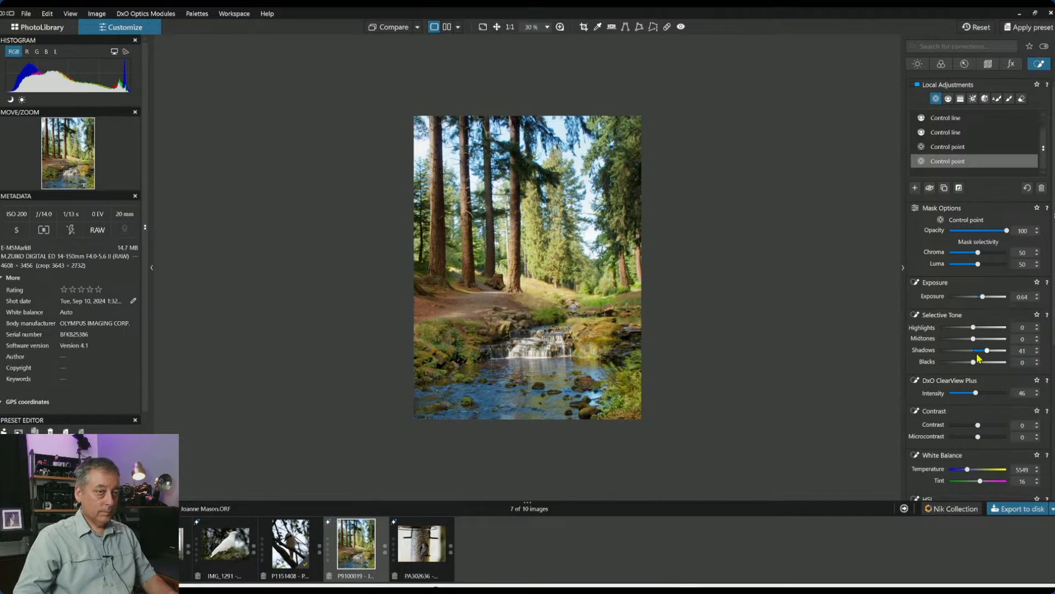
drag(987, 354, 987, 354)
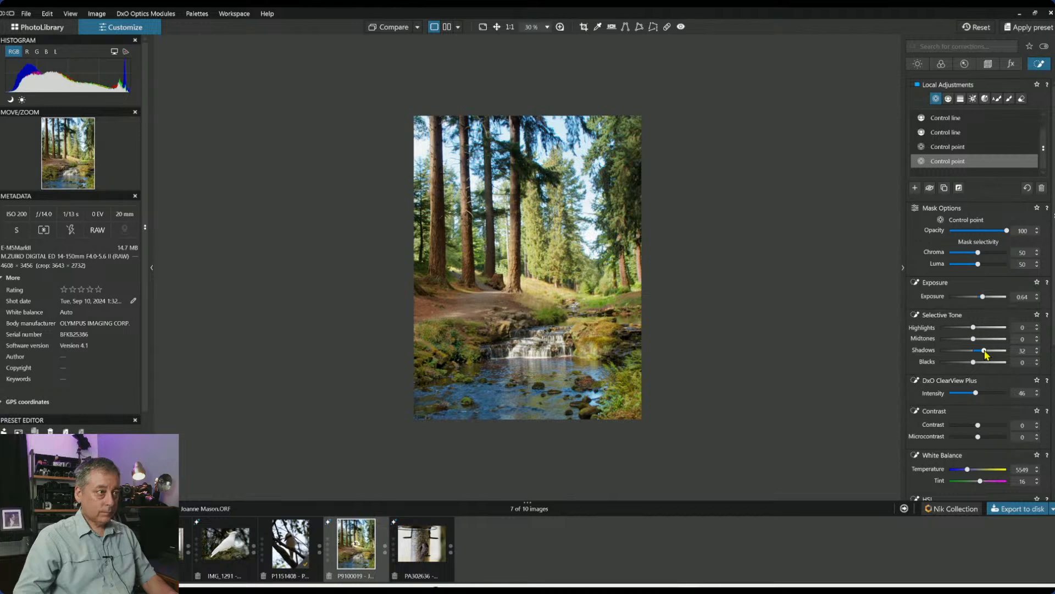
Warm the foreground mask's white balance to 5749 and lower its overall HSL vibrancy to -30
scroll(967, 416, down, 2)
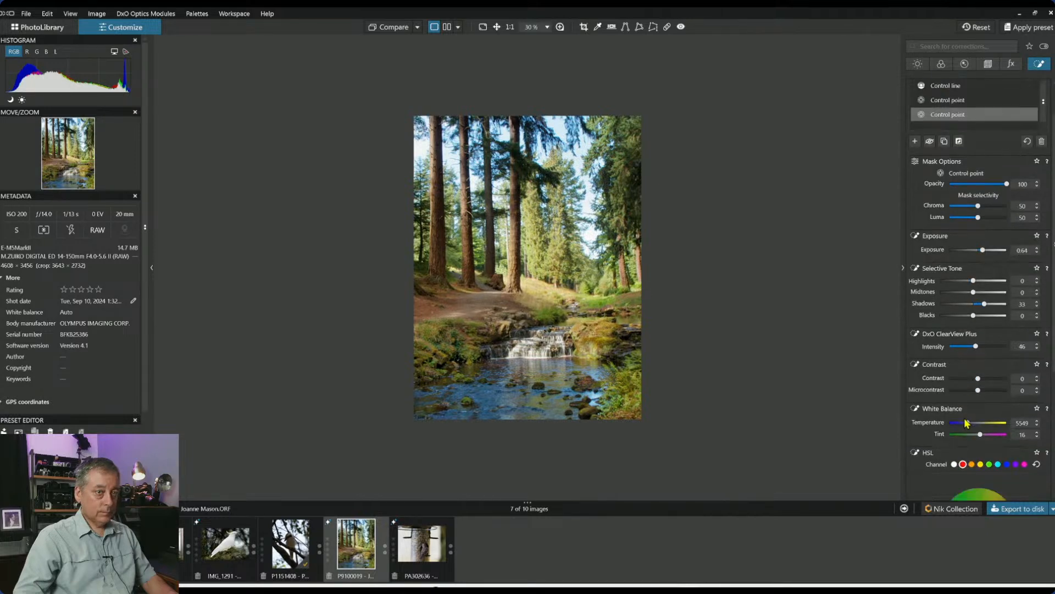
drag(969, 402, 970, 402)
scroll(942, 427, down, 5)
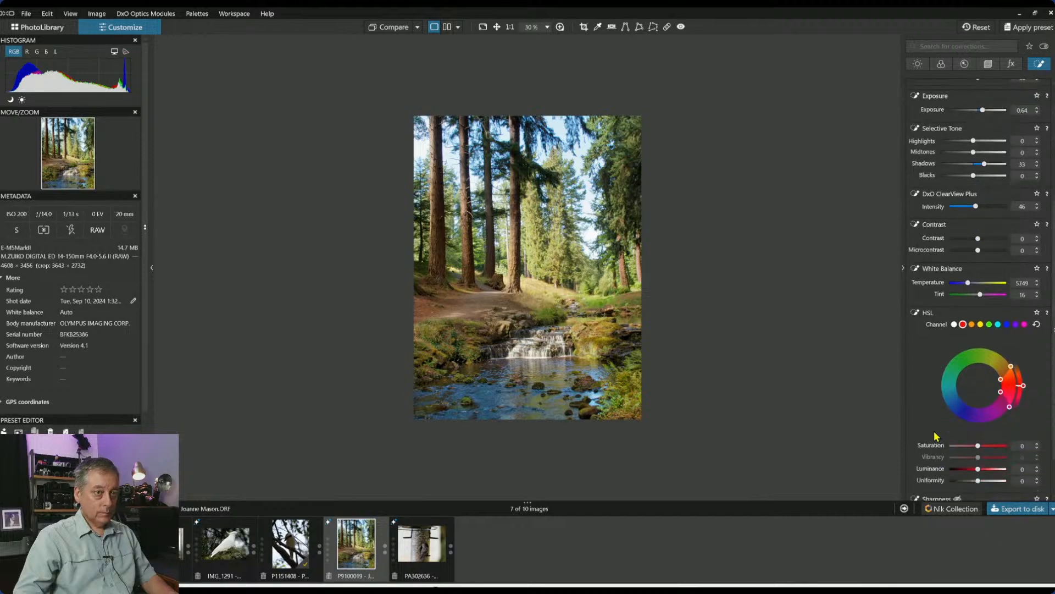
click(954, 271)
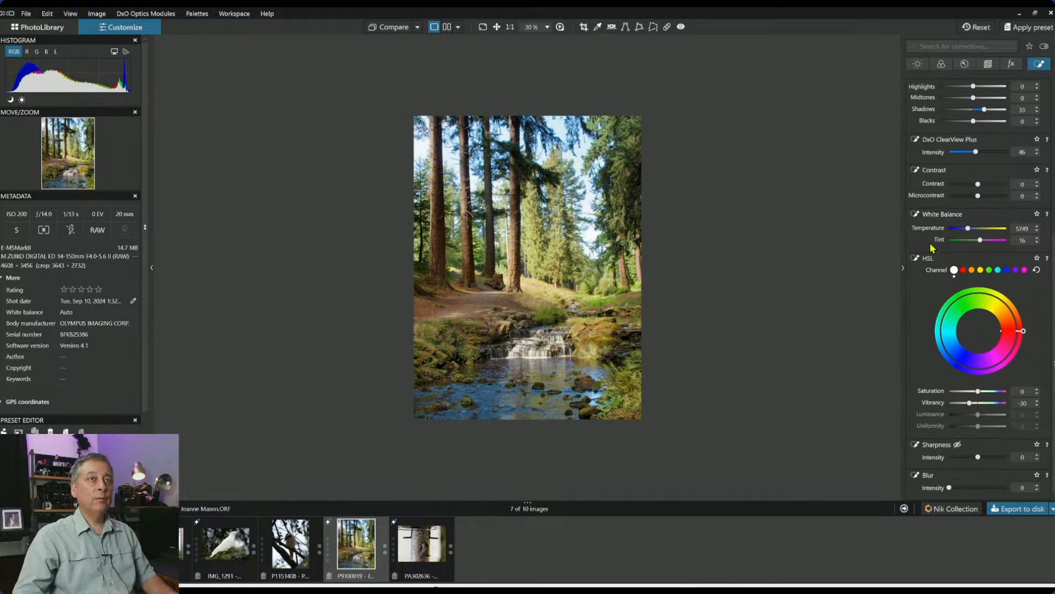
Create another control point mask with one point on the left bank's vegetation and one on the lower-right foliage
scroll(933, 251, up, 7)
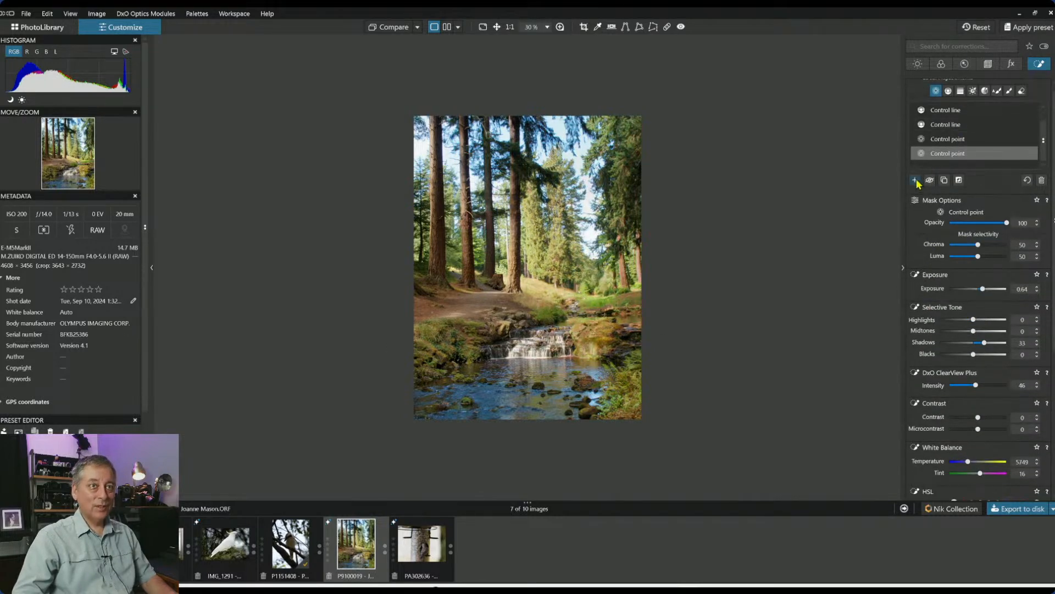
click(915, 181)
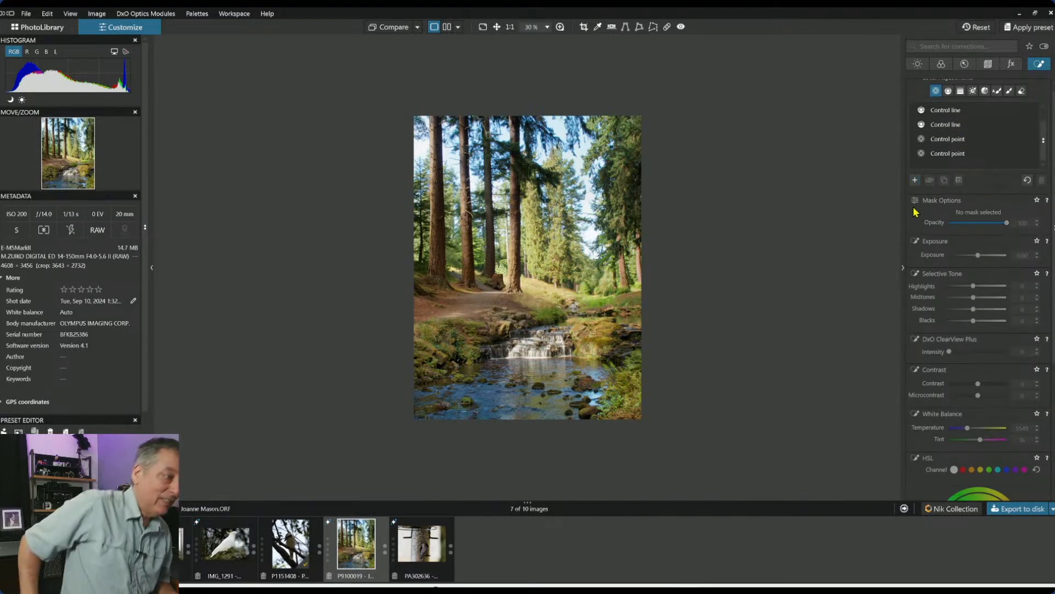
click(442, 342)
drag(483, 302, 465, 319)
click(619, 409)
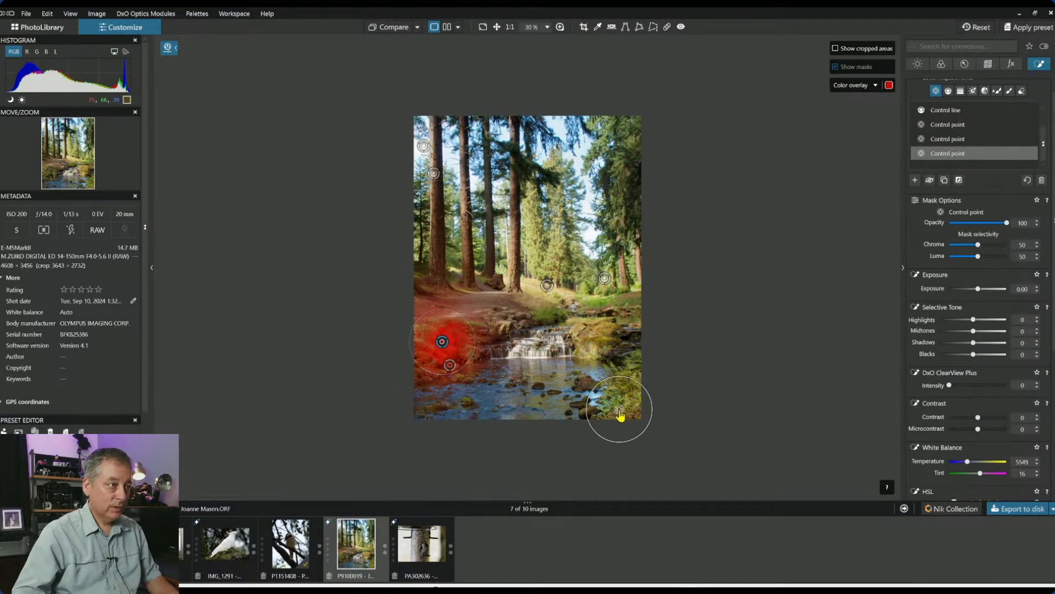
Extend the mask with more control points on the lower-right foliage and small ones on the rocks across the foreground stream
click(638, 371)
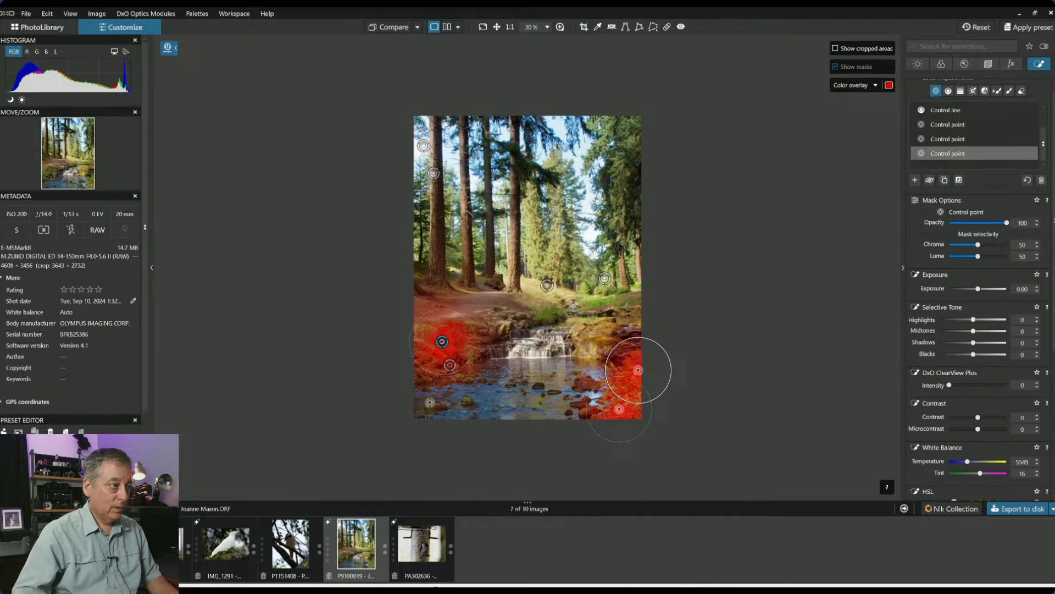
click(437, 406)
drag(467, 391, 447, 395)
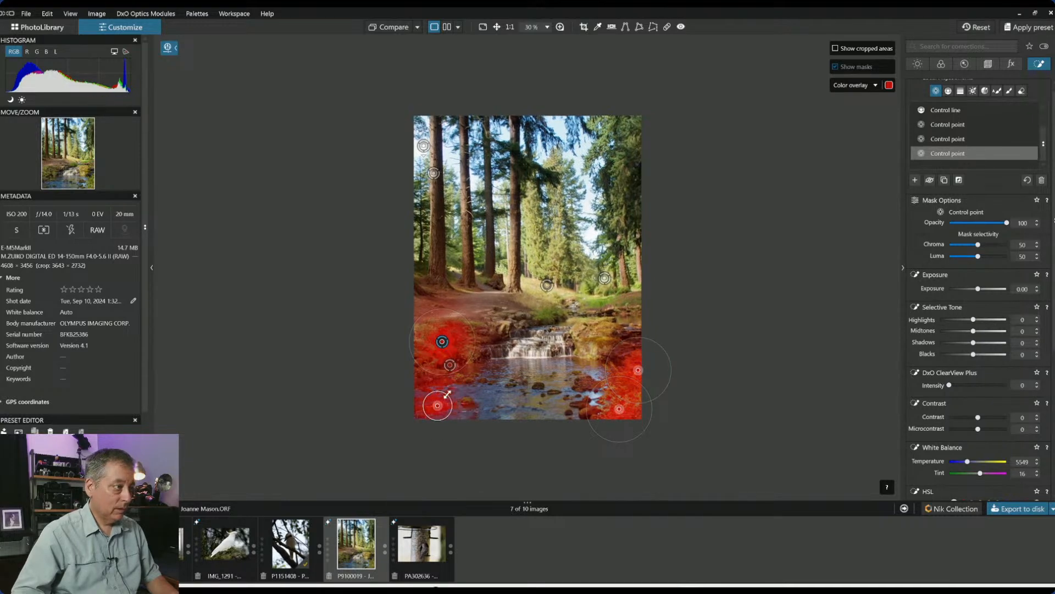
click(466, 402)
click(582, 387)
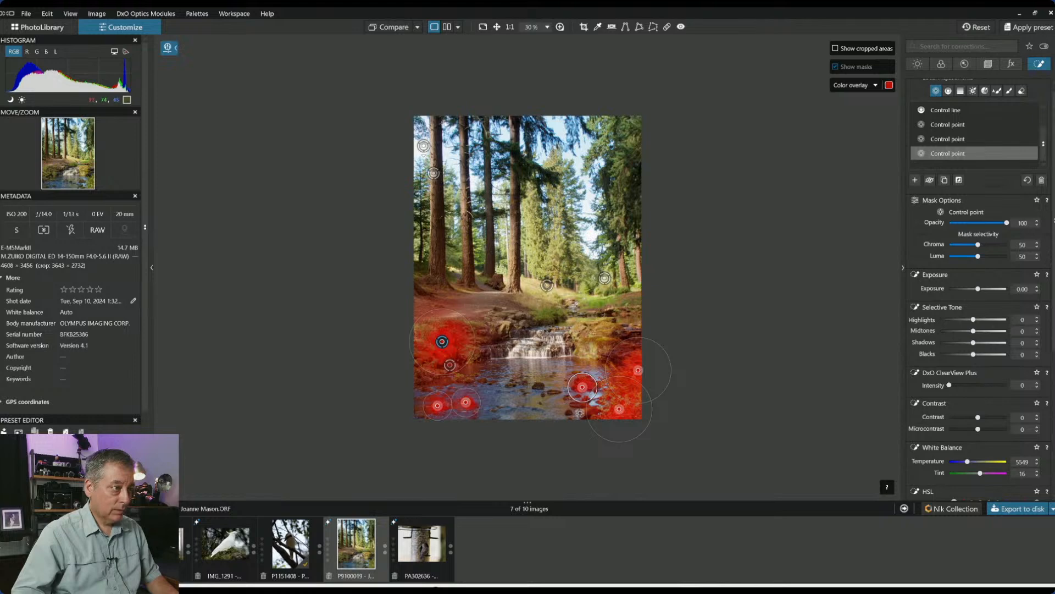
click(580, 412)
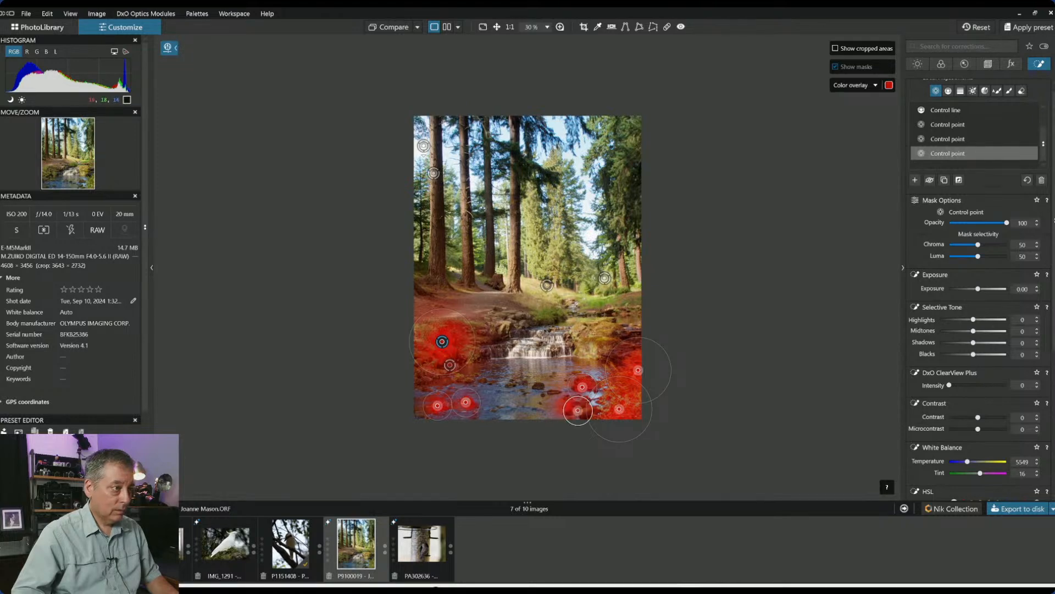
click(537, 383)
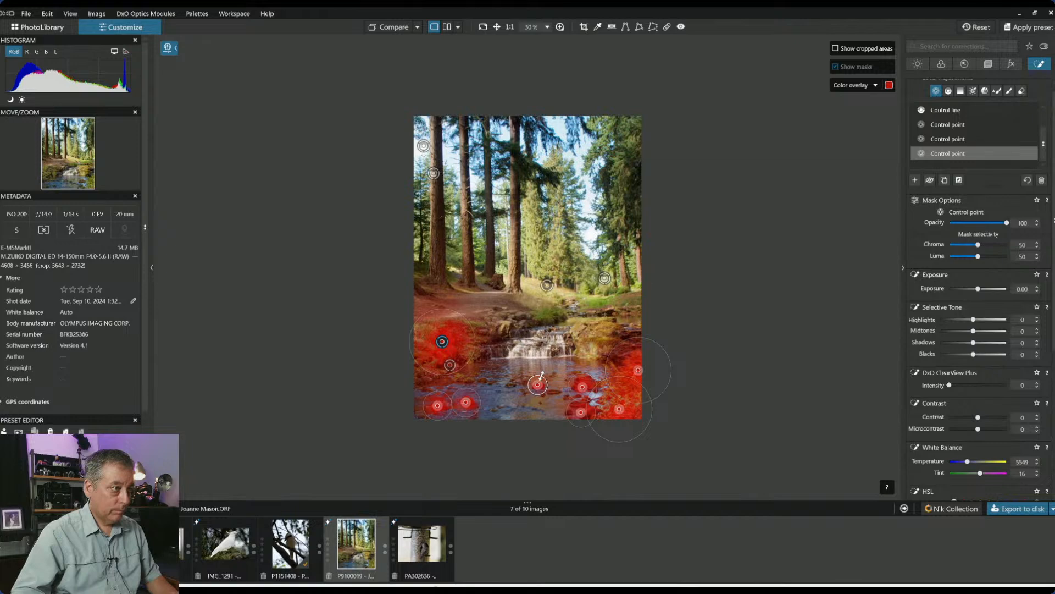
click(510, 384)
click(485, 382)
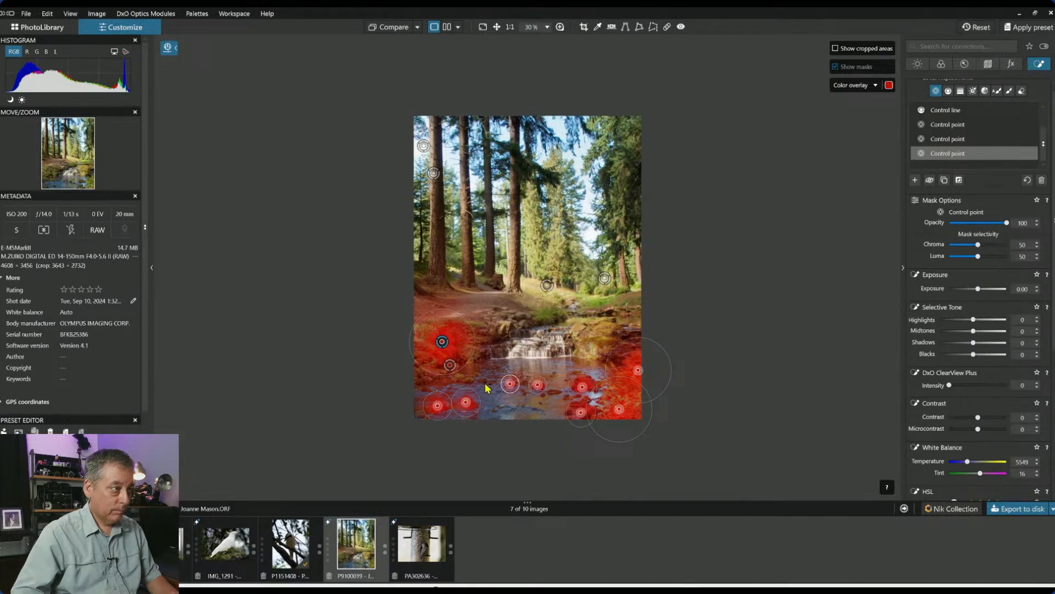
click(462, 377)
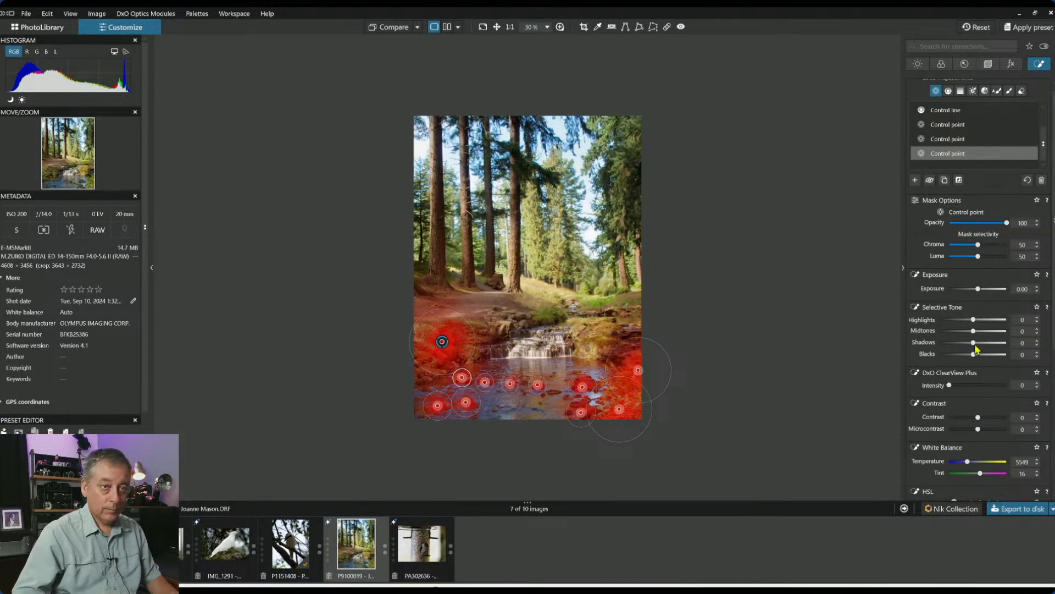
Set the vegetation and rocks mask's shadows to 26, ClearView Plus intensity to 51 and highlights to 33
drag(973, 343, 983, 343)
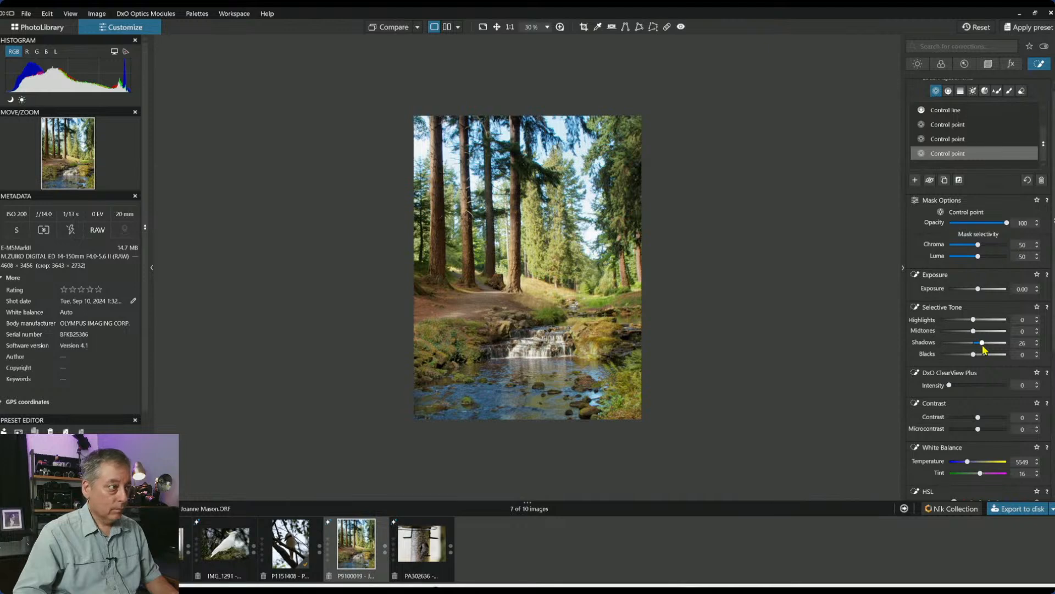
click(979, 386)
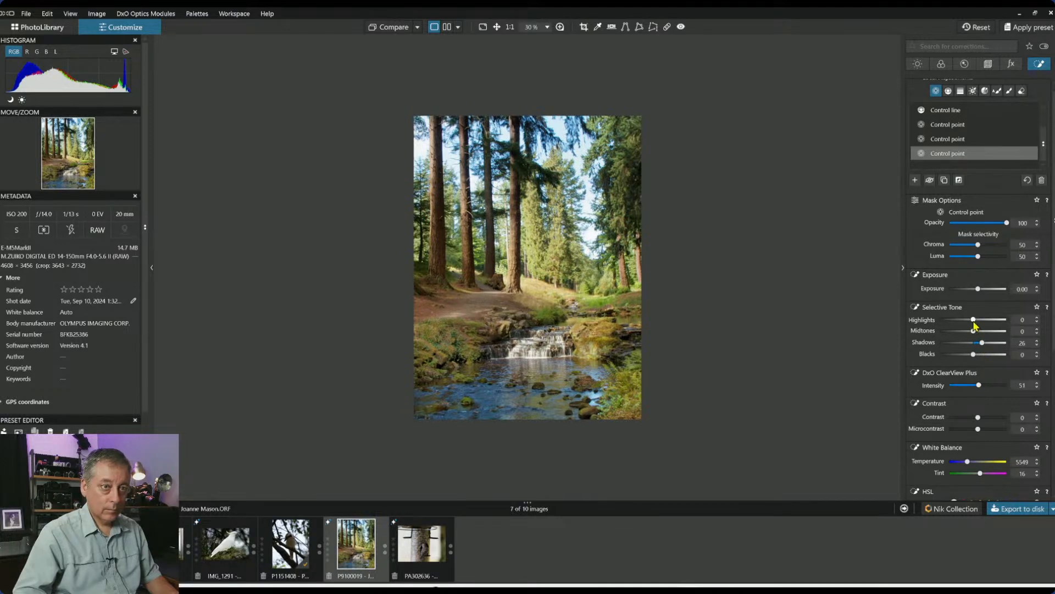
drag(985, 320, 1006, 320)
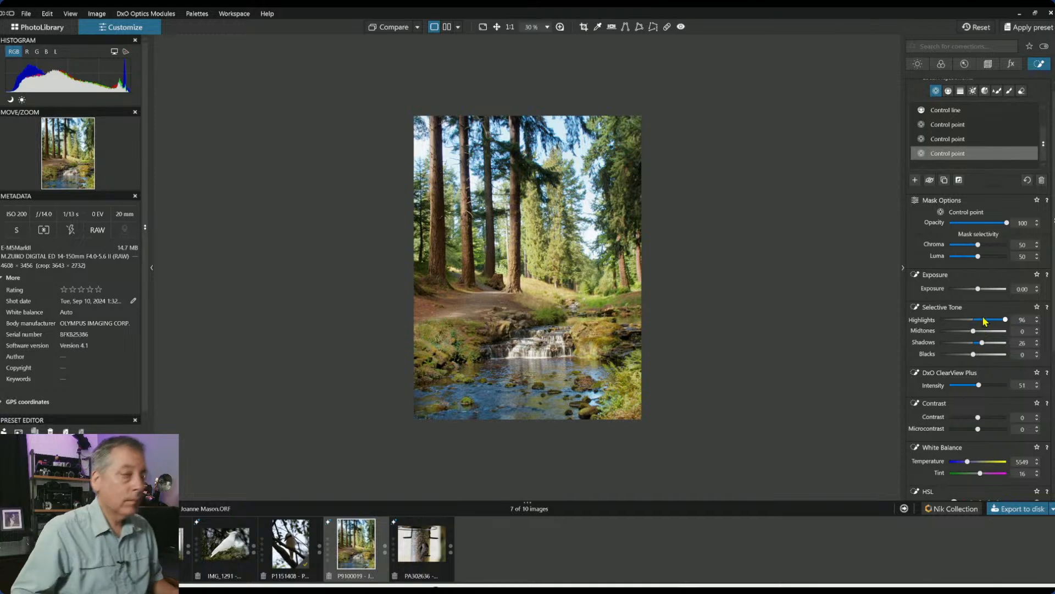
click(985, 320)
Reposition and resize the left bank's control point, and raise its mask's shadows to 33 and ClearView Plus intensity to 73
mouse_move(545, 429)
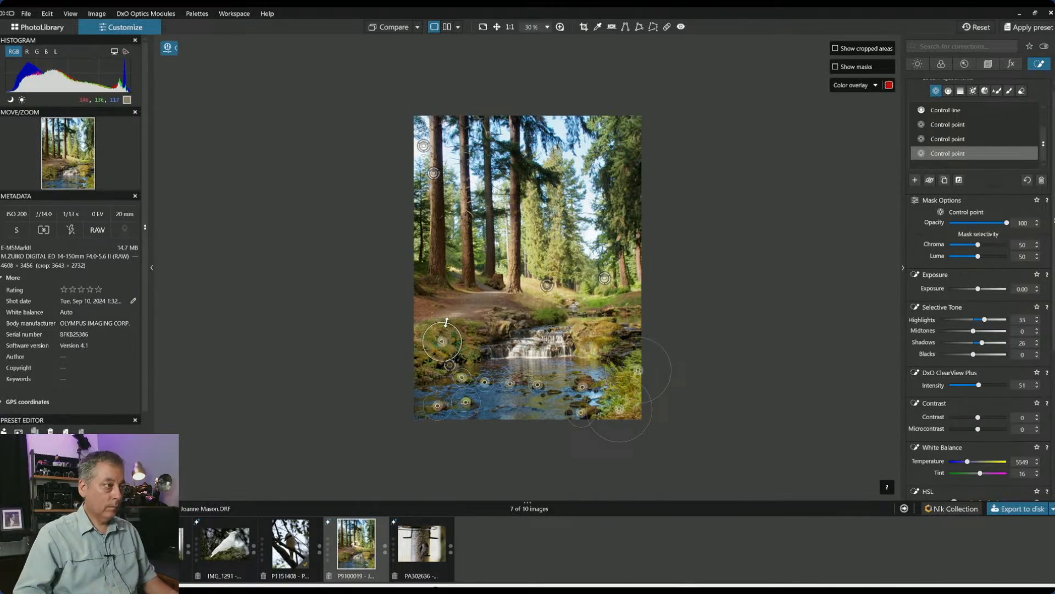
drag(441, 341, 430, 346)
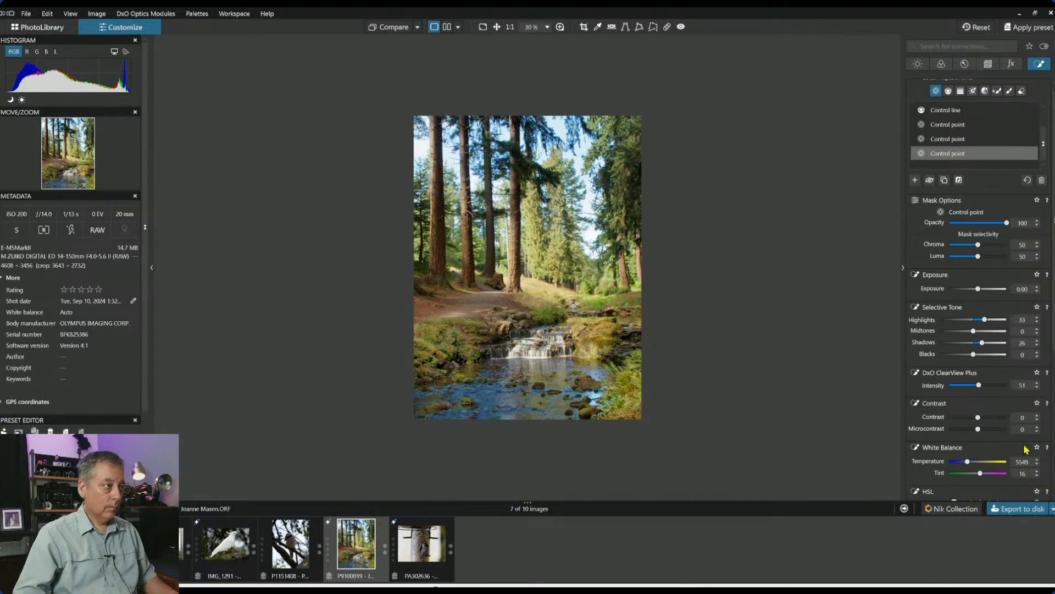
drag(454, 337, 466, 316)
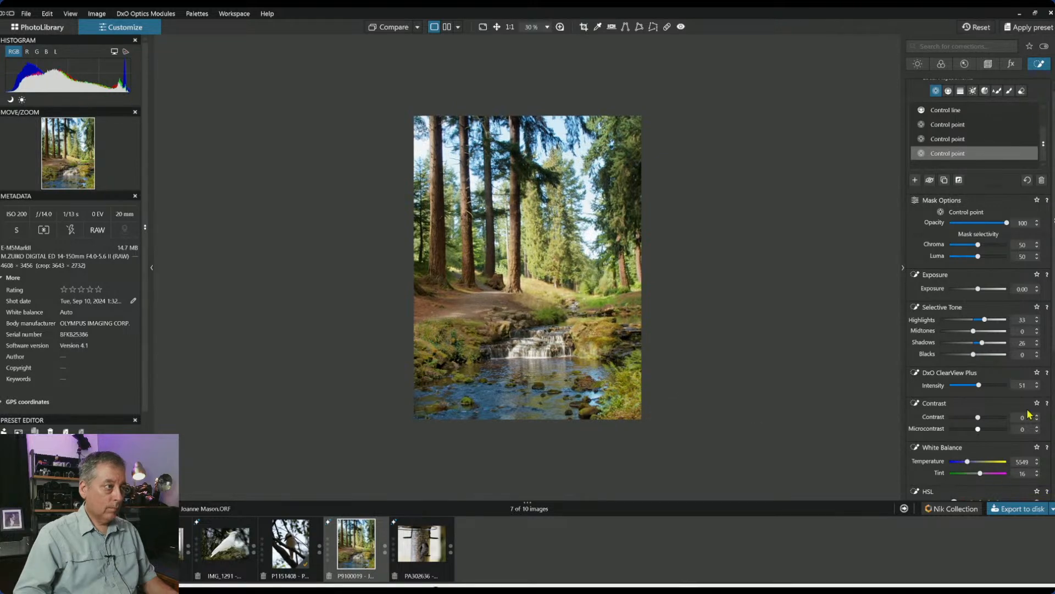
drag(982, 343, 984, 344)
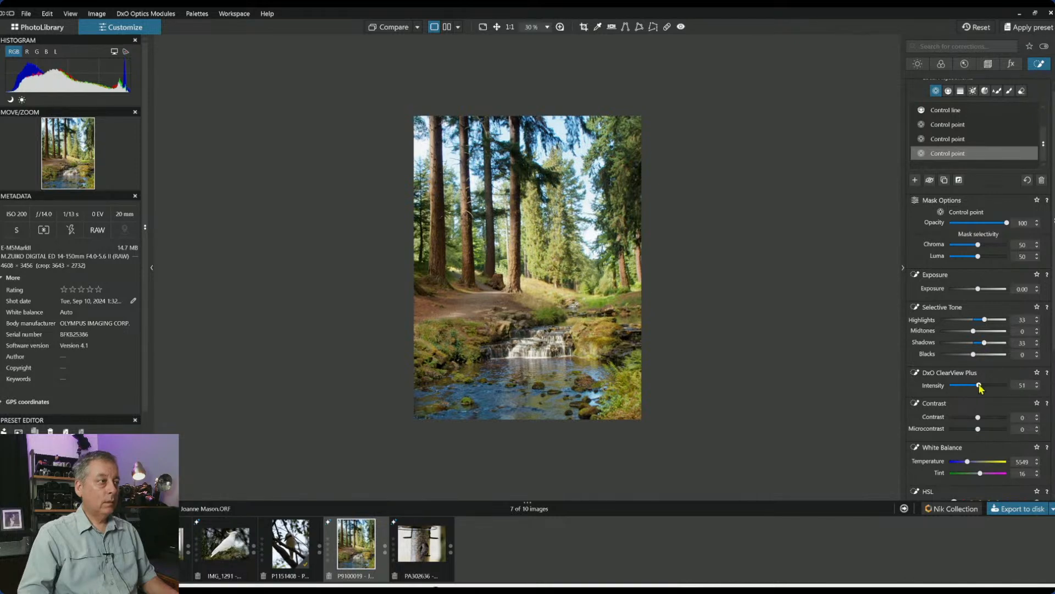
drag(991, 385, 992, 386)
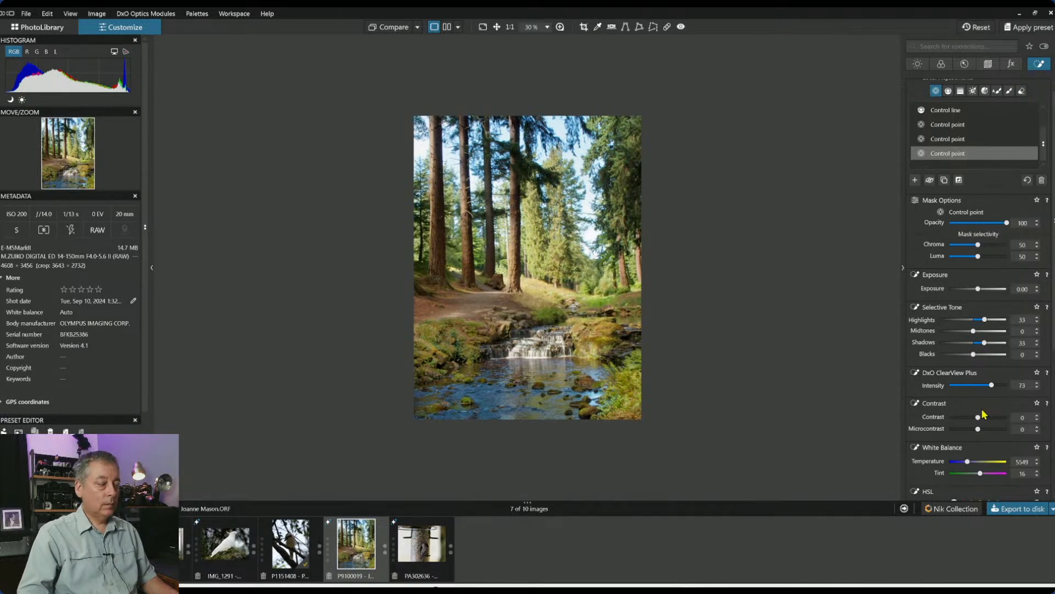
Create a new control point mask with three enlarged points on the stream's water below the waterfall
click(915, 180)
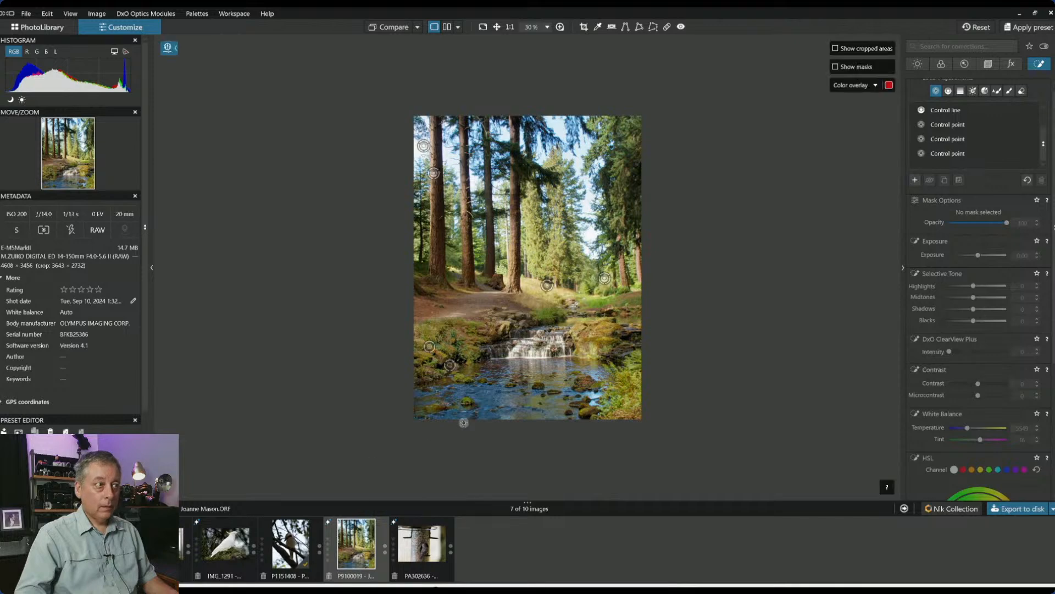
click(482, 401)
drag(504, 384, 517, 376)
click(499, 374)
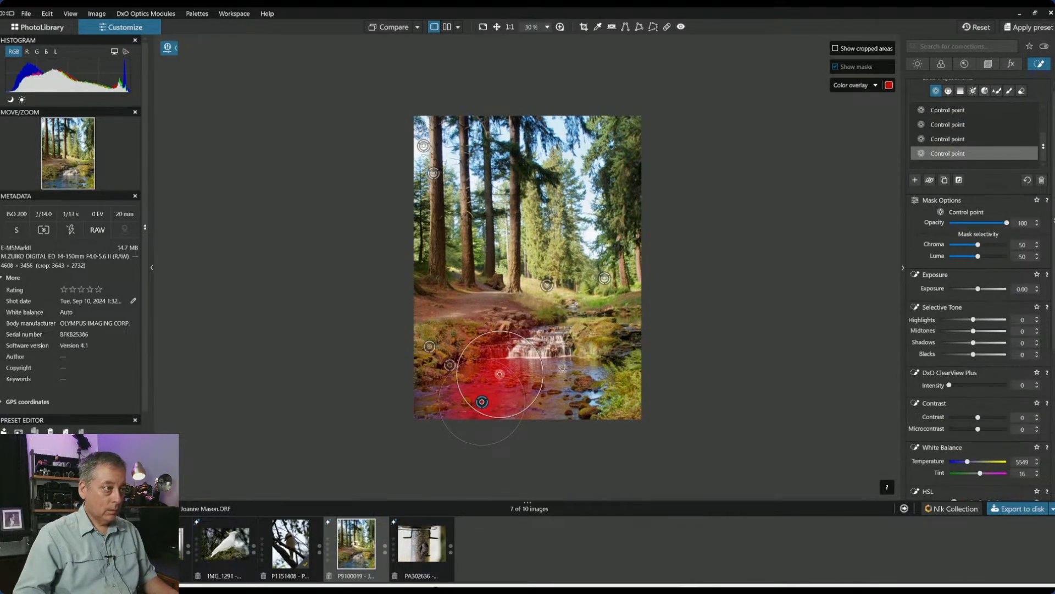
click(563, 369)
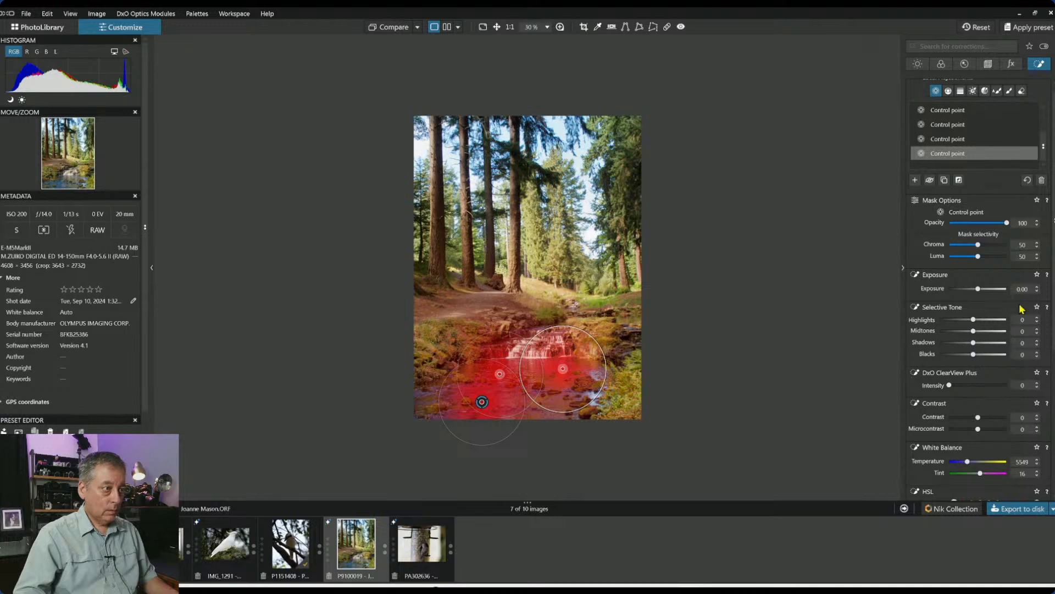
Set the water mask's chroma selectivity to 60, white balance temperature to 6543 and blacks to -51
drag(978, 246, 985, 247)
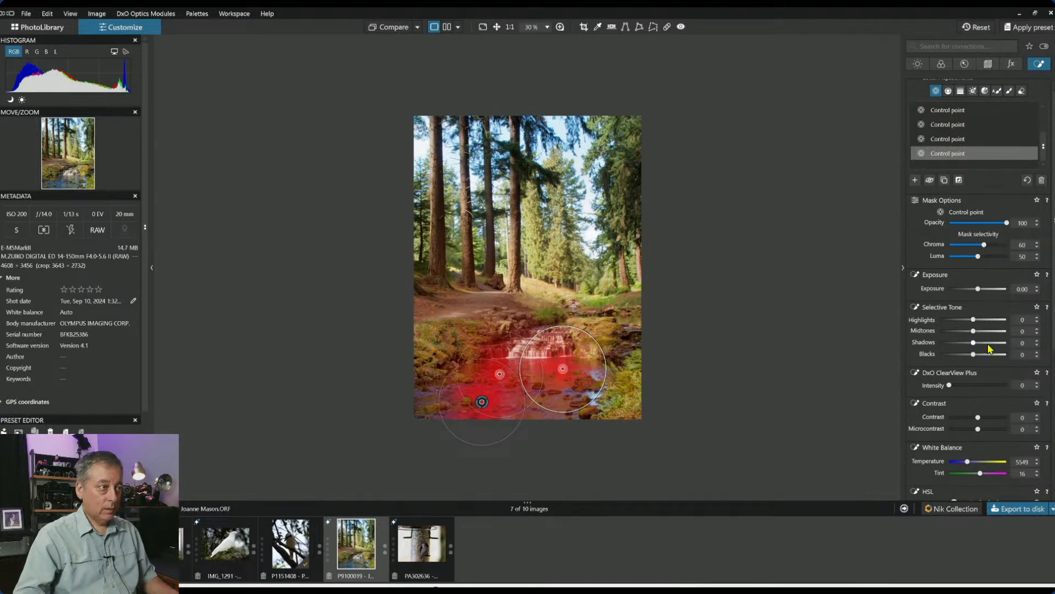
drag(967, 462, 970, 463)
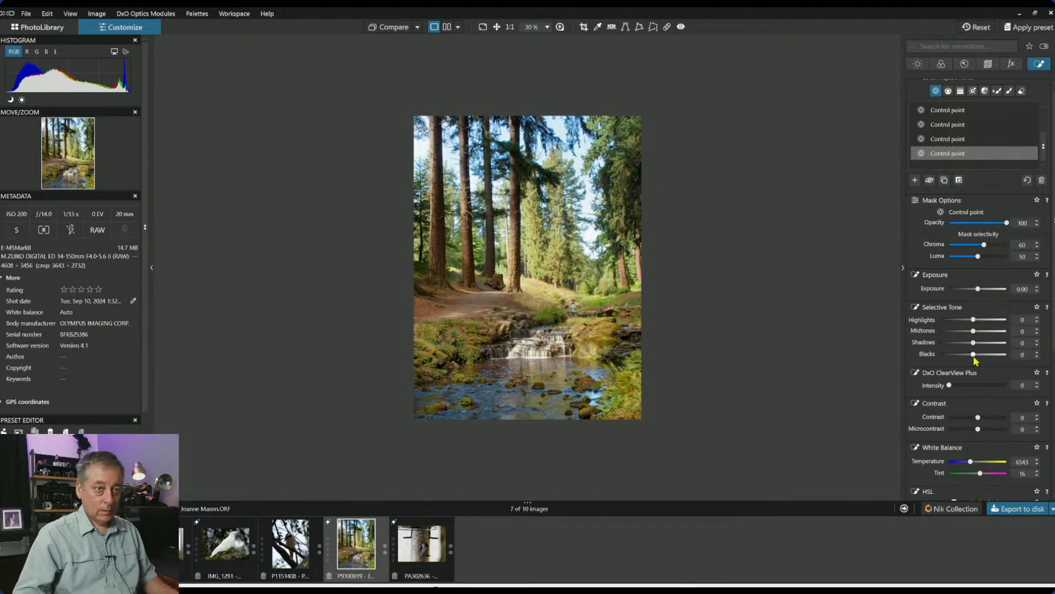
click(955, 355)
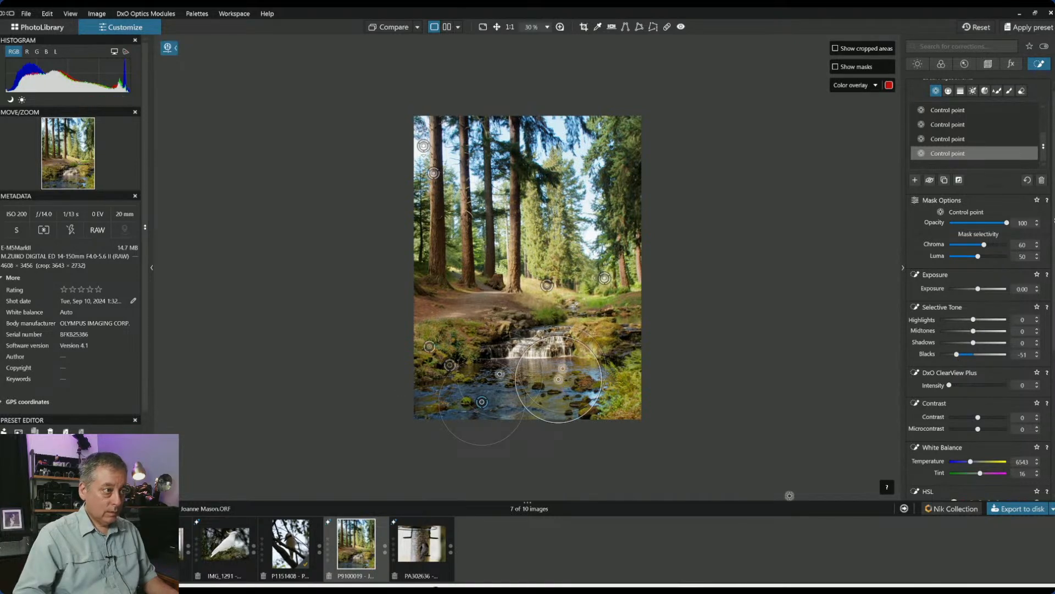
Add control points at the stream's bottom edge and on the lower-right foliage, and warm the water mask's temperature to about 9200
click(554, 417)
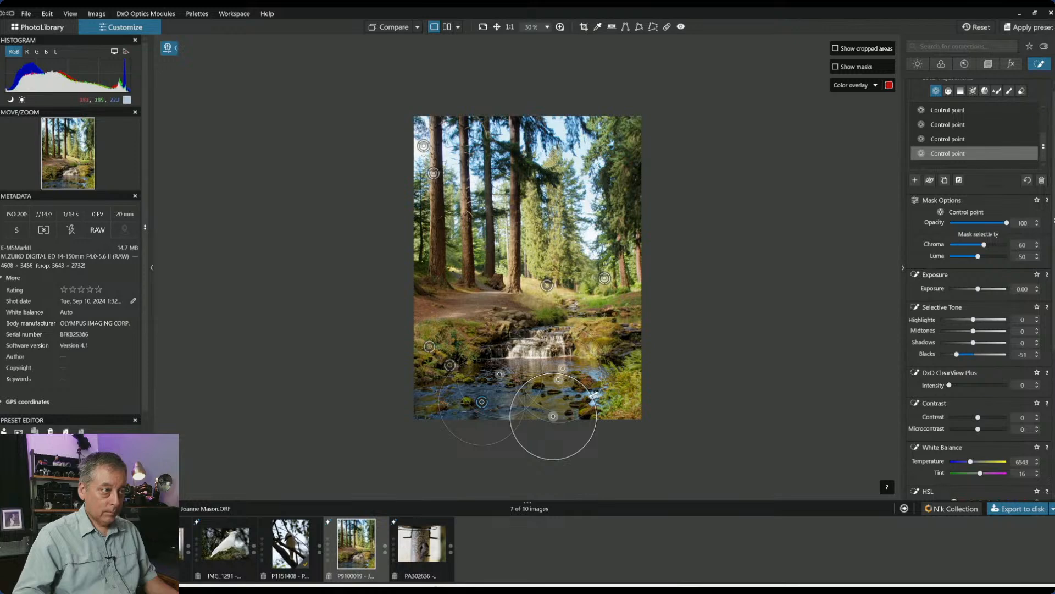
key(ctrl+0)
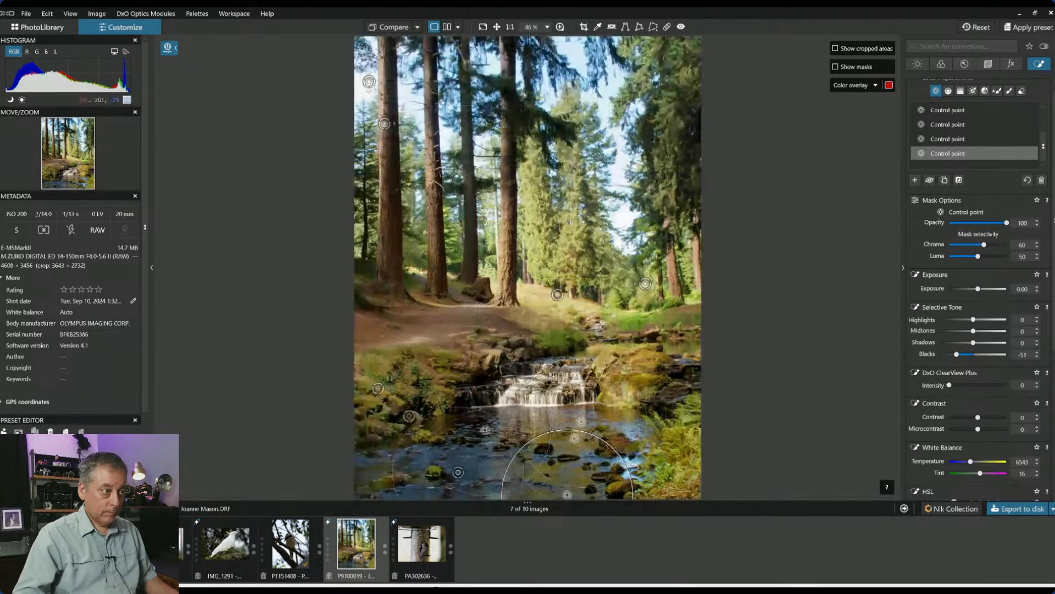
click(629, 463)
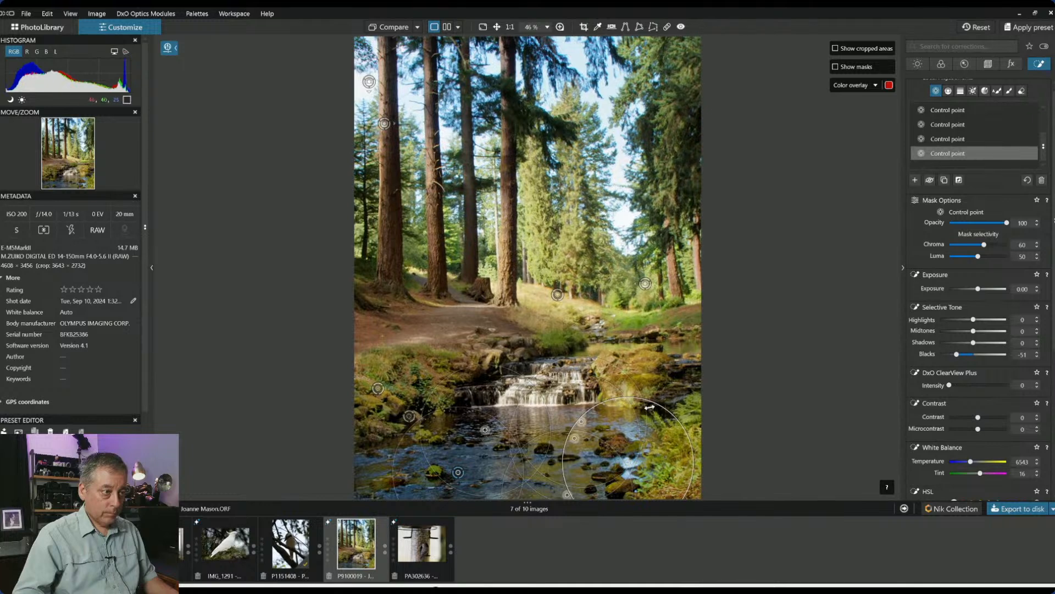
drag(658, 405, 632, 426)
scroll(727, 441, down, 2)
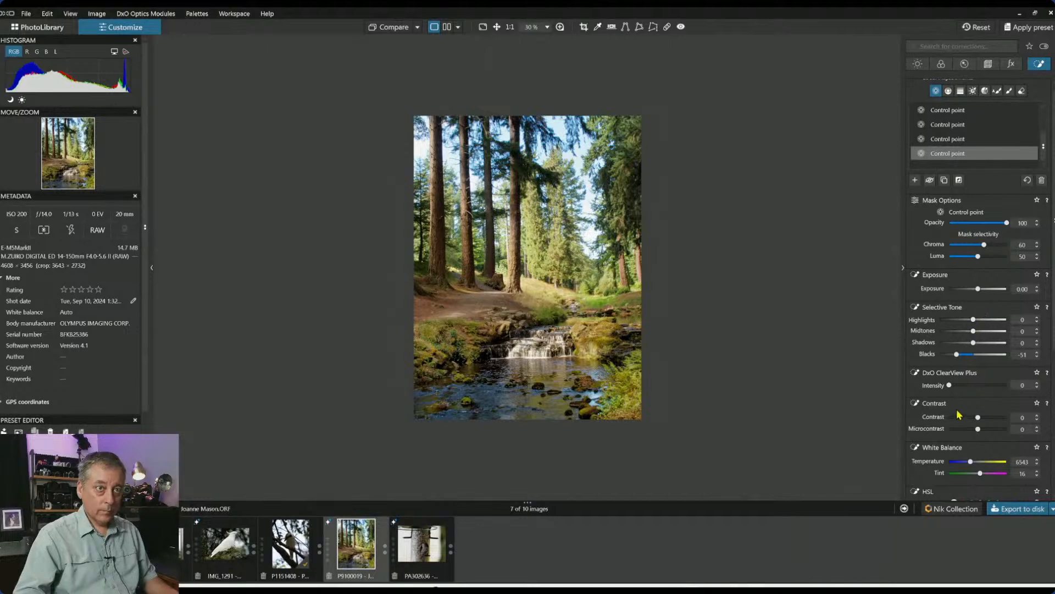
scroll(938, 394, down, 5)
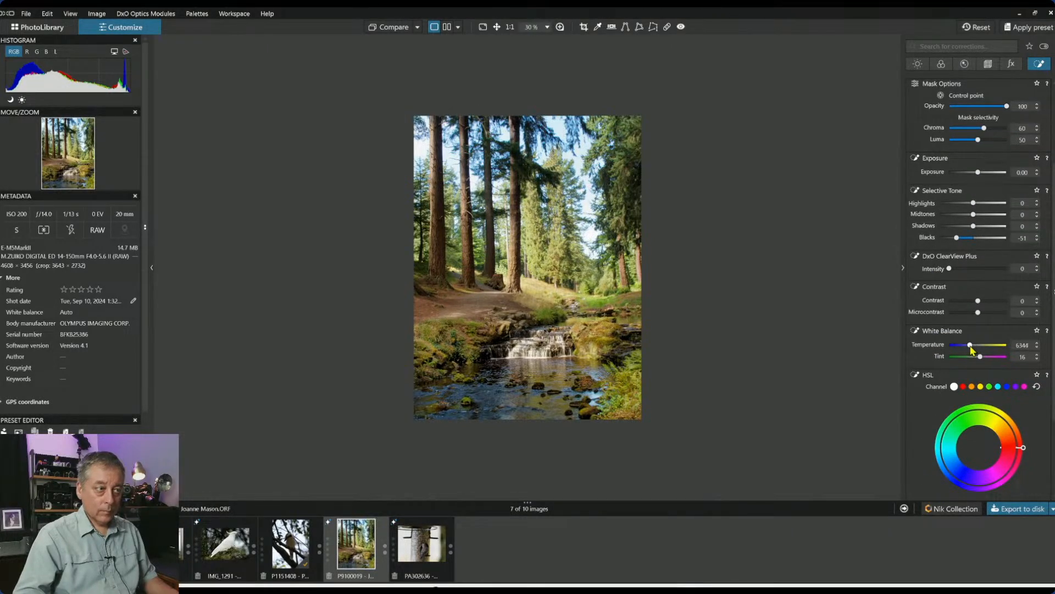
drag(971, 347, 978, 348)
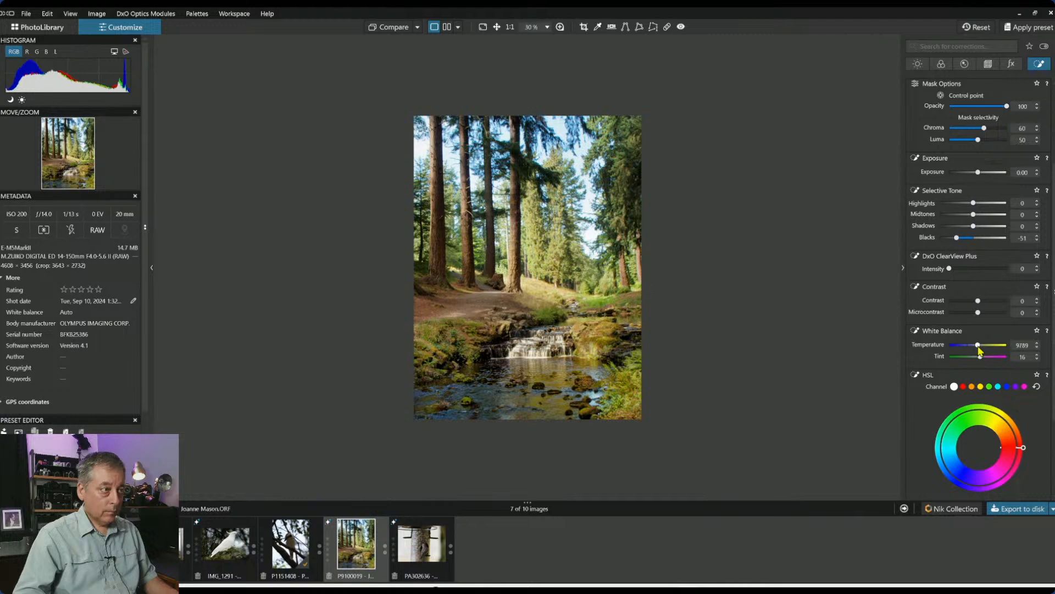
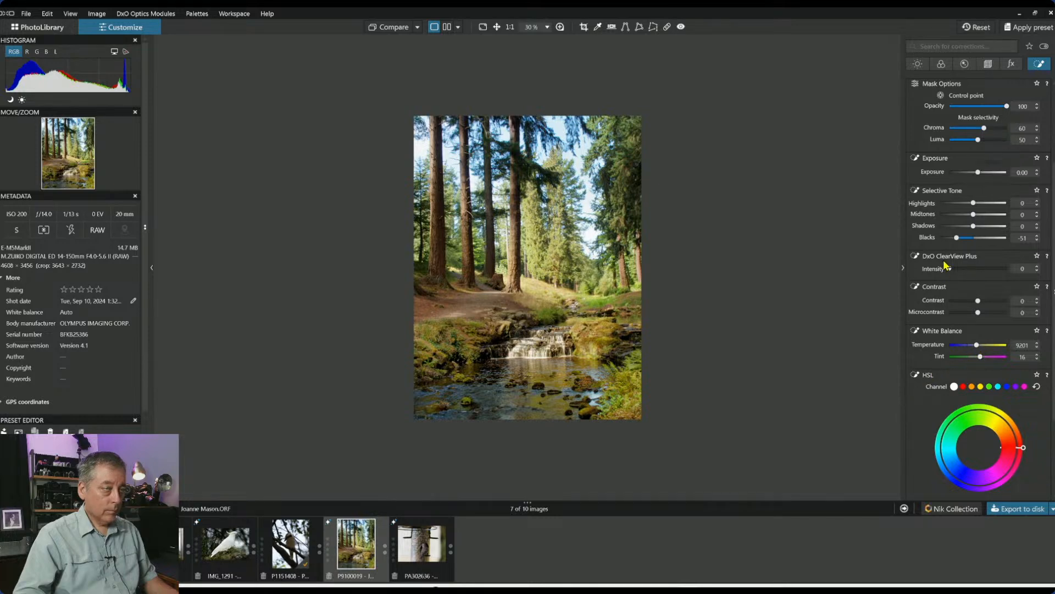
Create another control point mask with small points on the waterfall, and set its luma selectivity to 56
key(l)
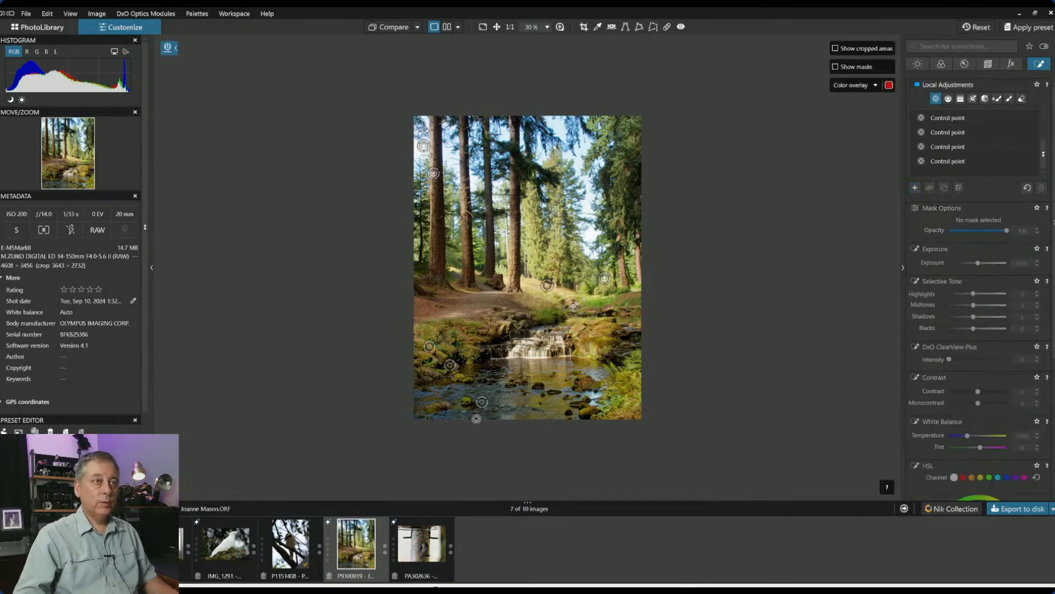
click(518, 350)
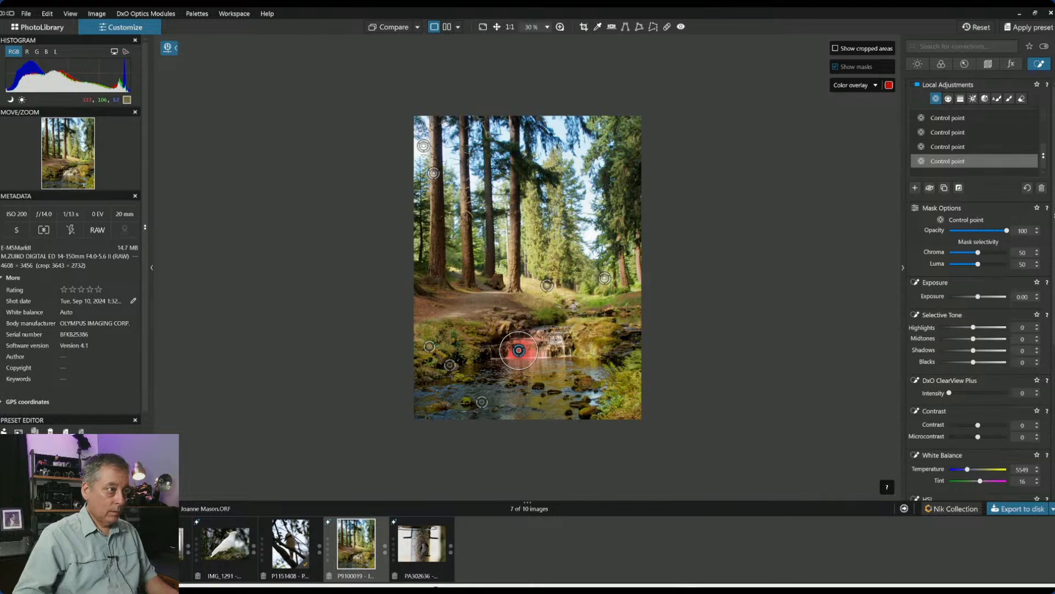
click(557, 338)
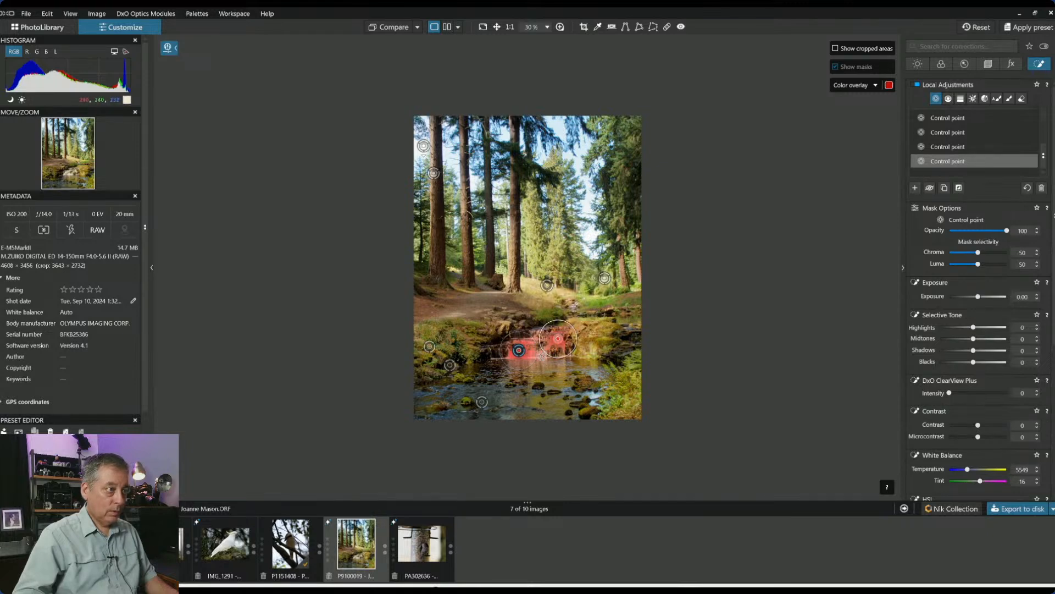
drag(971, 265, 981, 266)
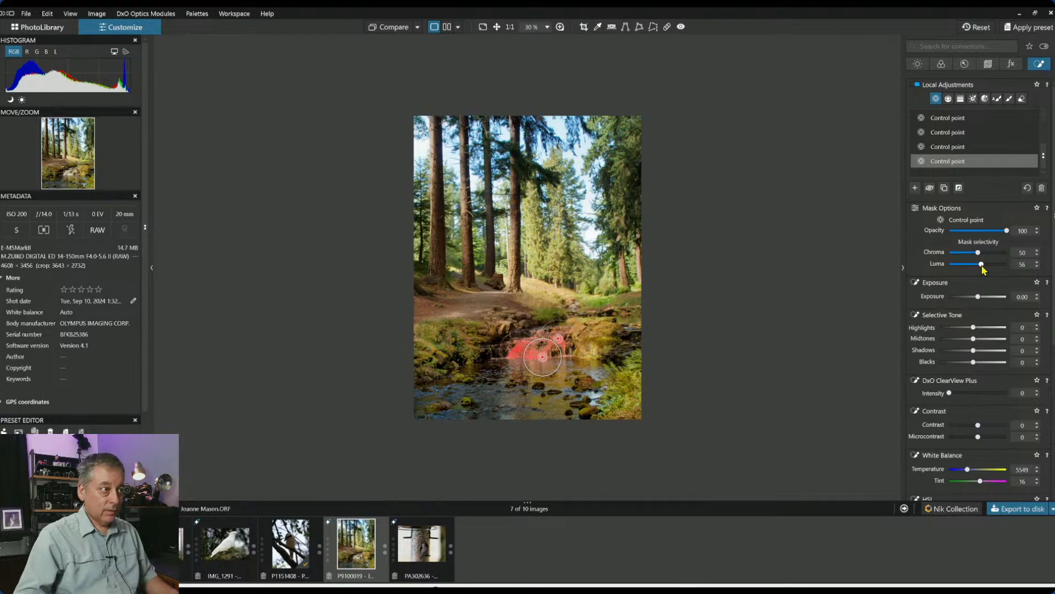
Brighten the waterfall mask with highlights 33 and midtones 38, and set its ClearView Plus intensity to 58
mouse_move(973, 338)
mouse_down()
mouse_move(986, 339)
mouse_move(983, 330)
mouse_up()
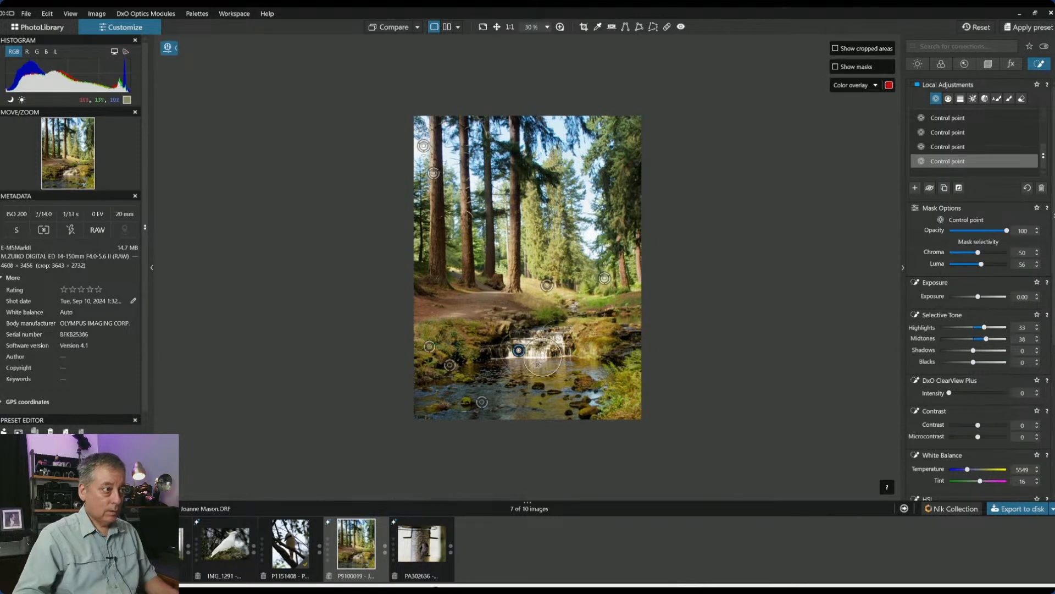
scroll(534, 367, up, 2)
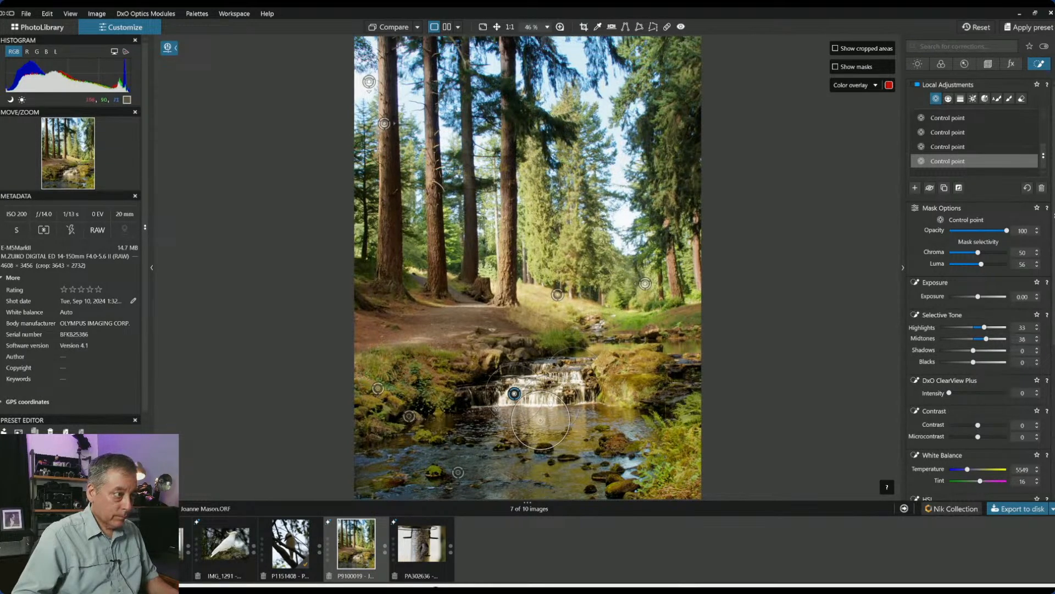
click(982, 393)
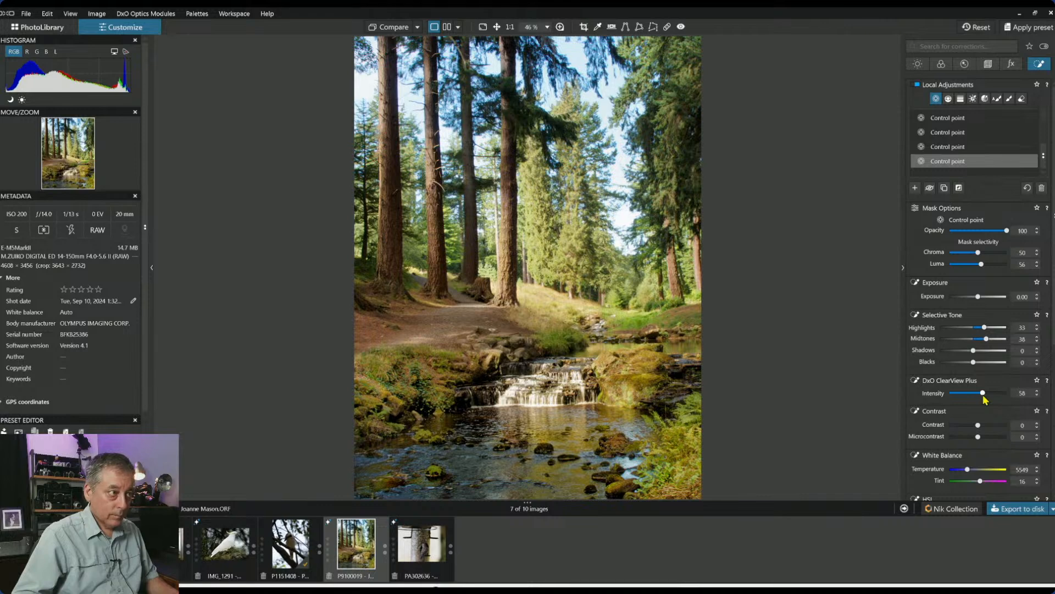
Set the waterfall mask's ClearView Plus intensity to 69 and its microcontrast to 25
drag(987, 394, 988, 394)
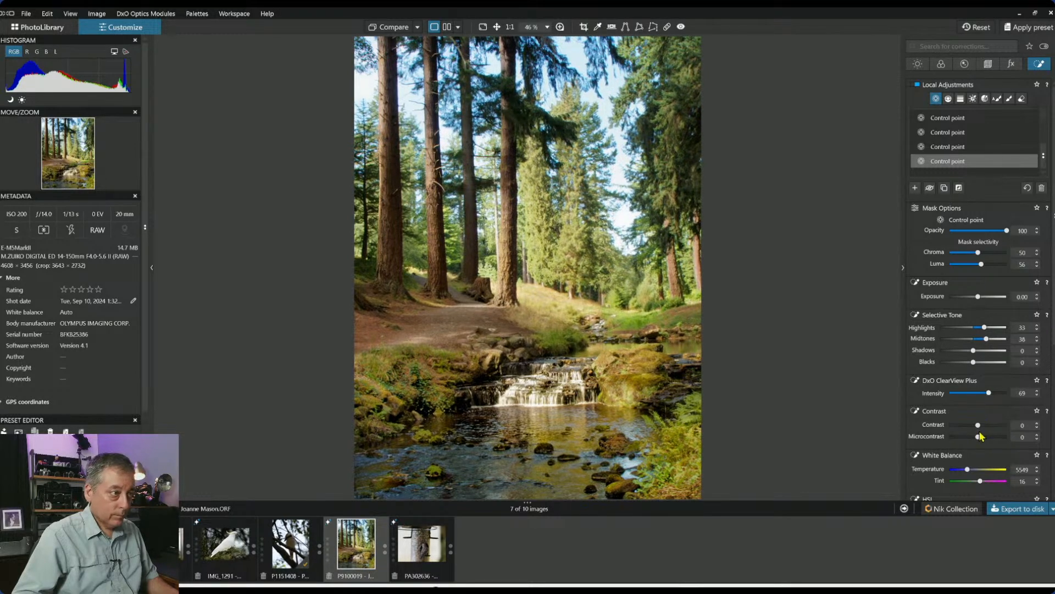
drag(979, 438, 985, 438)
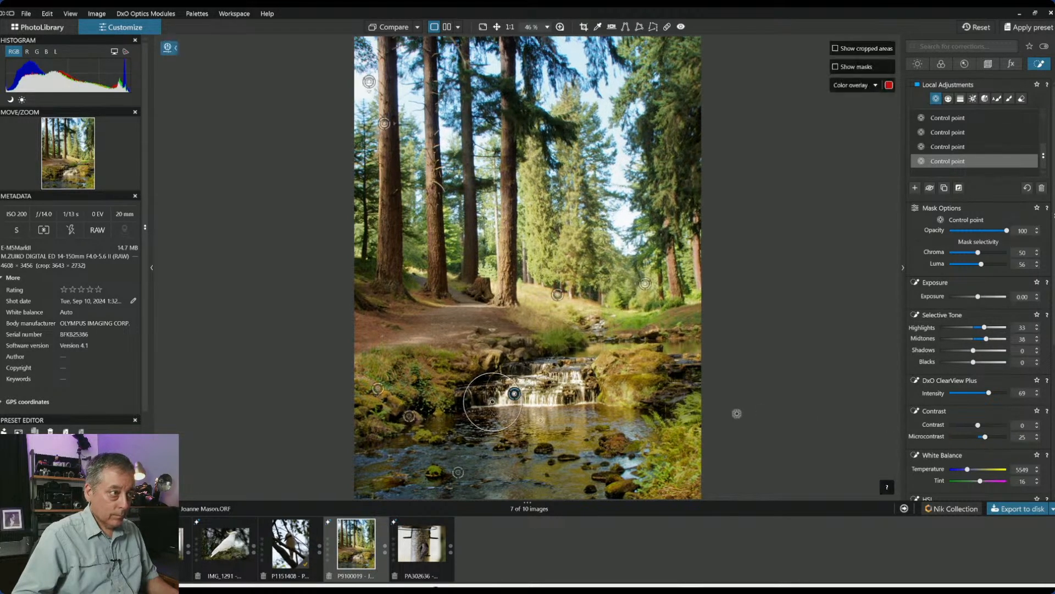
Review the coverage and settings of the control point masks on the water, the left bank and the rocks above the waterfall
scroll(654, 413, down, 1)
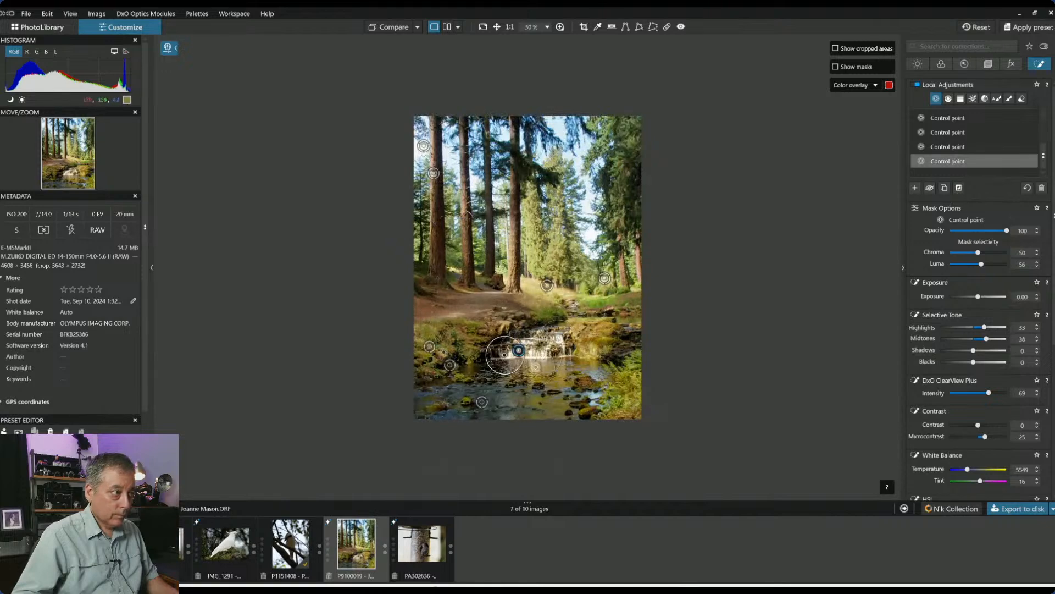
click(451, 366)
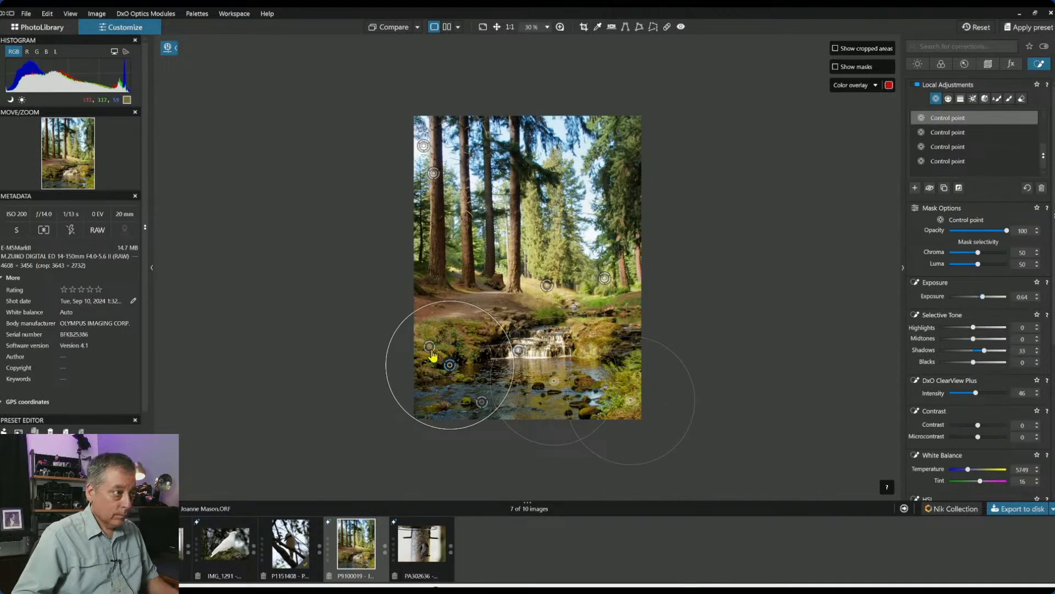
click(430, 347)
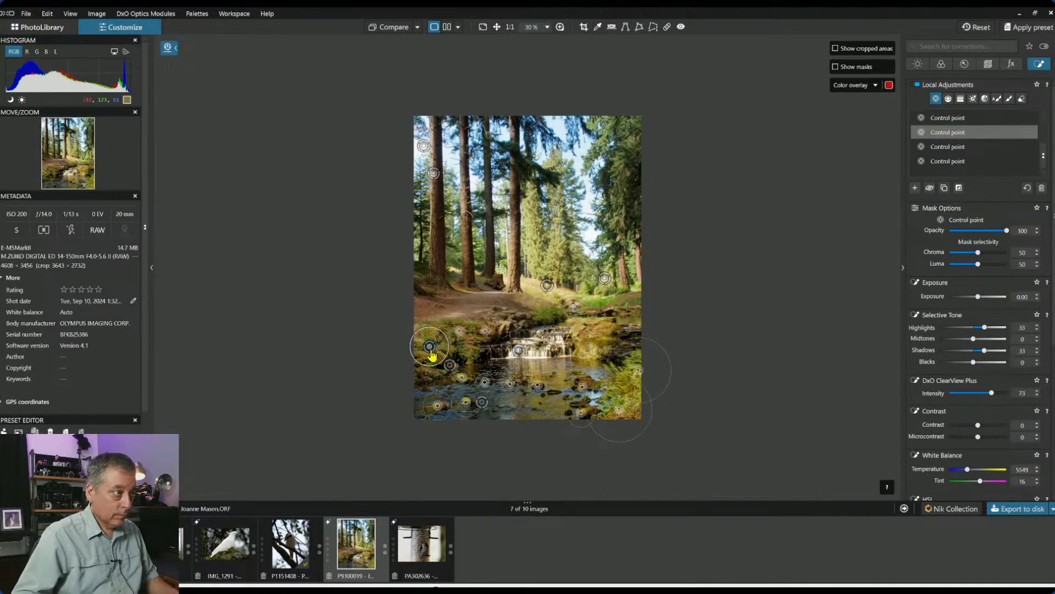
click(517, 317)
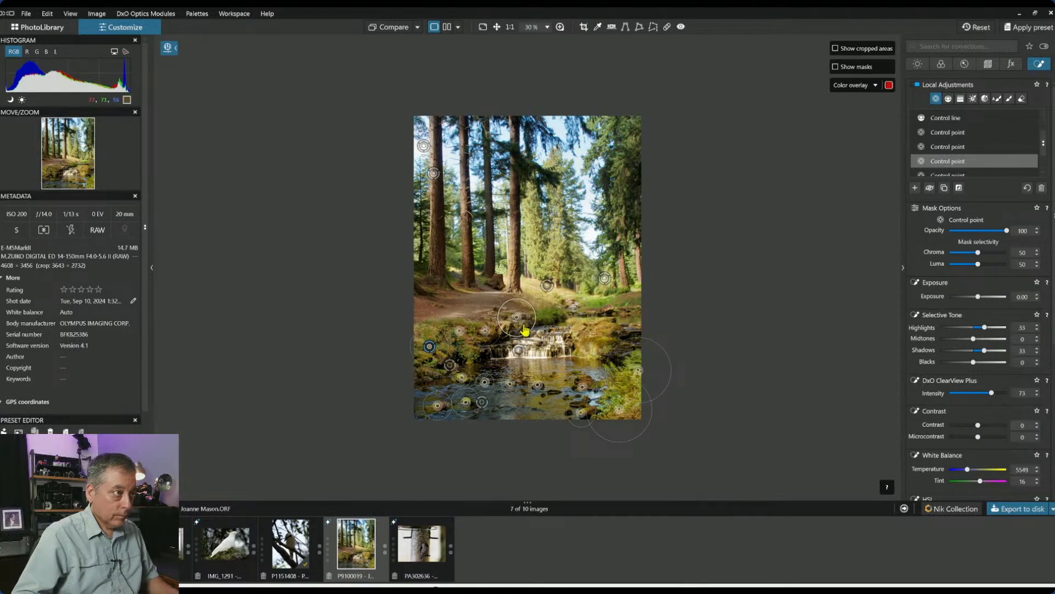
scroll(521, 326, up, 2)
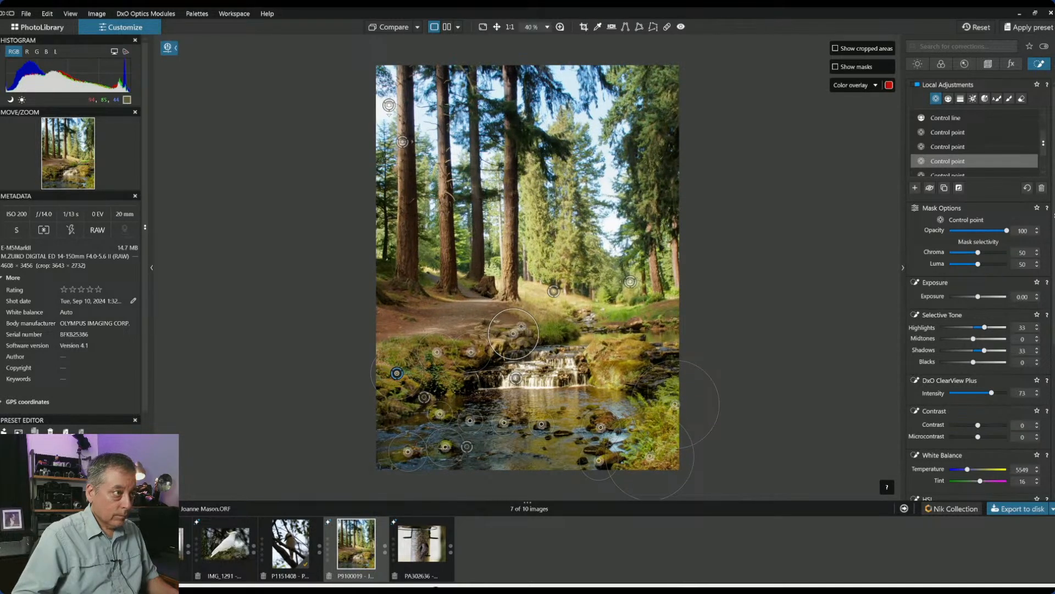
scroll(521, 326, up, 1)
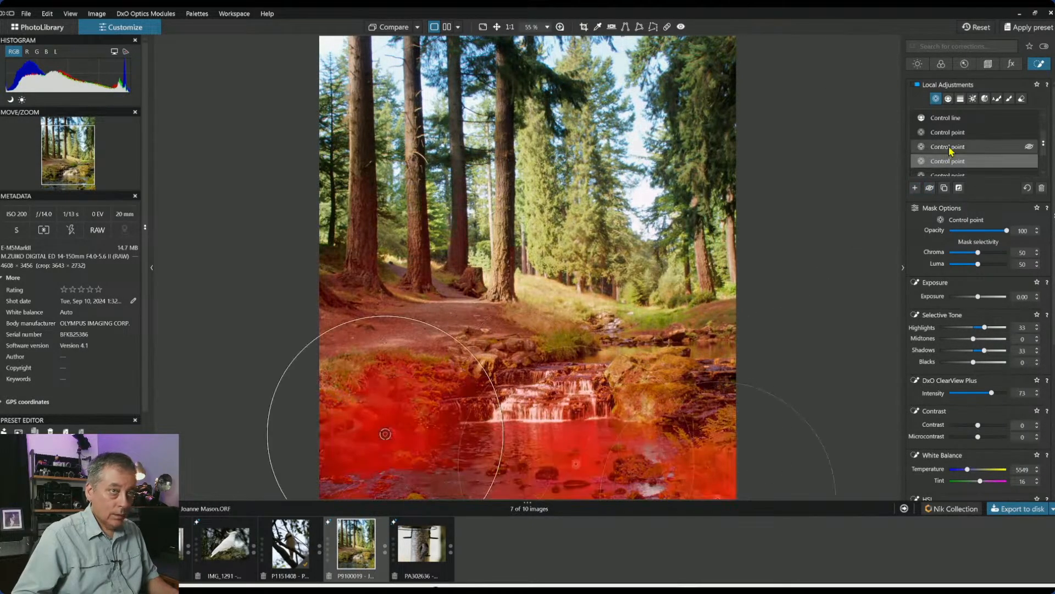
Straighten the photo by setting the horizon correction to 4.05
click(989, 65)
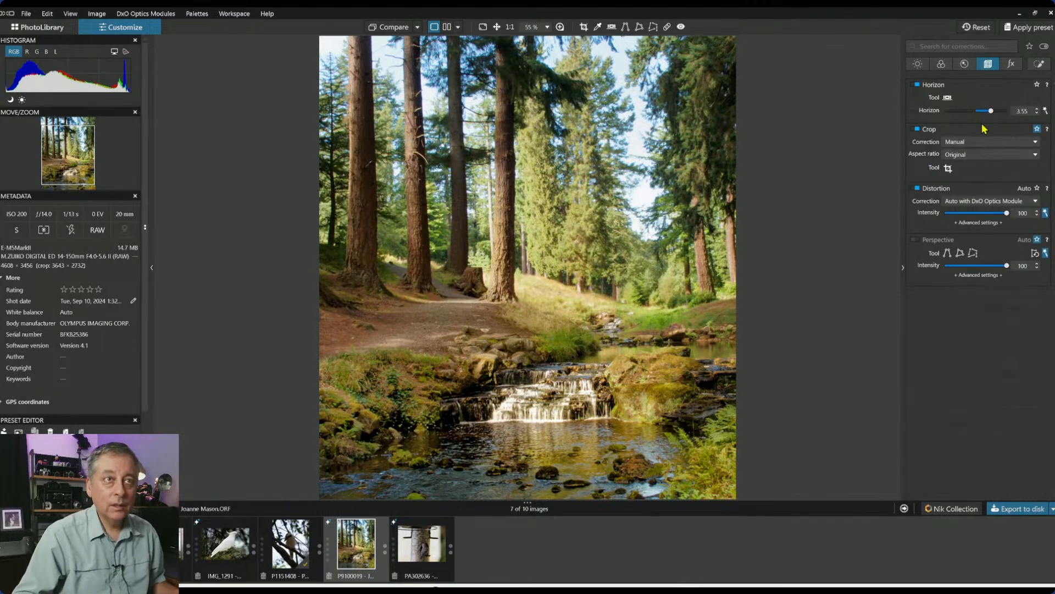
drag(993, 113, 993, 113)
scroll(548, 162, down, 4)
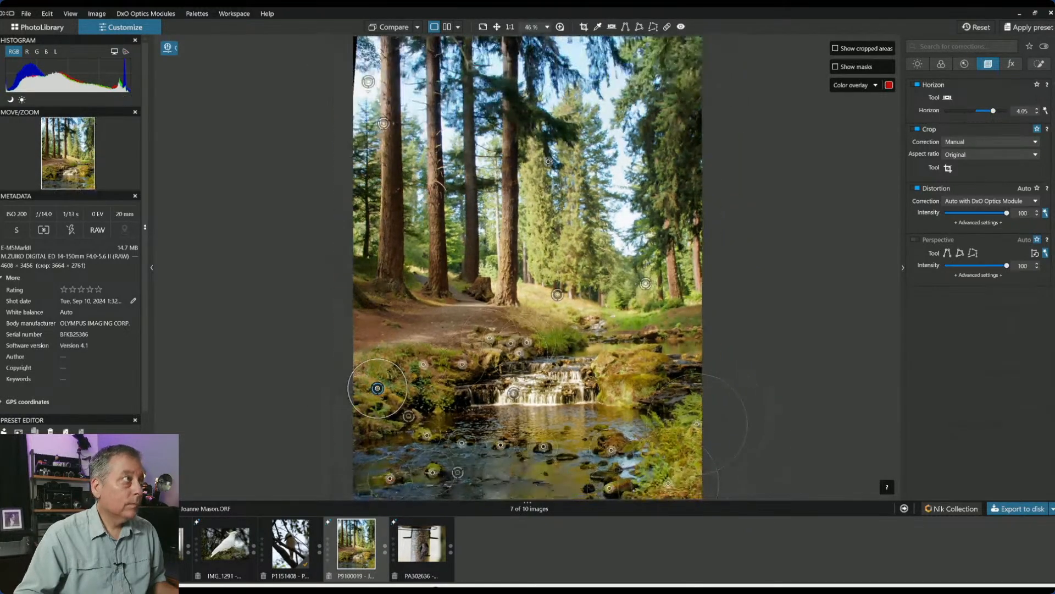
Shrink the crop to about 2682 × 3576 px and shift it down to include more of the foreground water
click(948, 169)
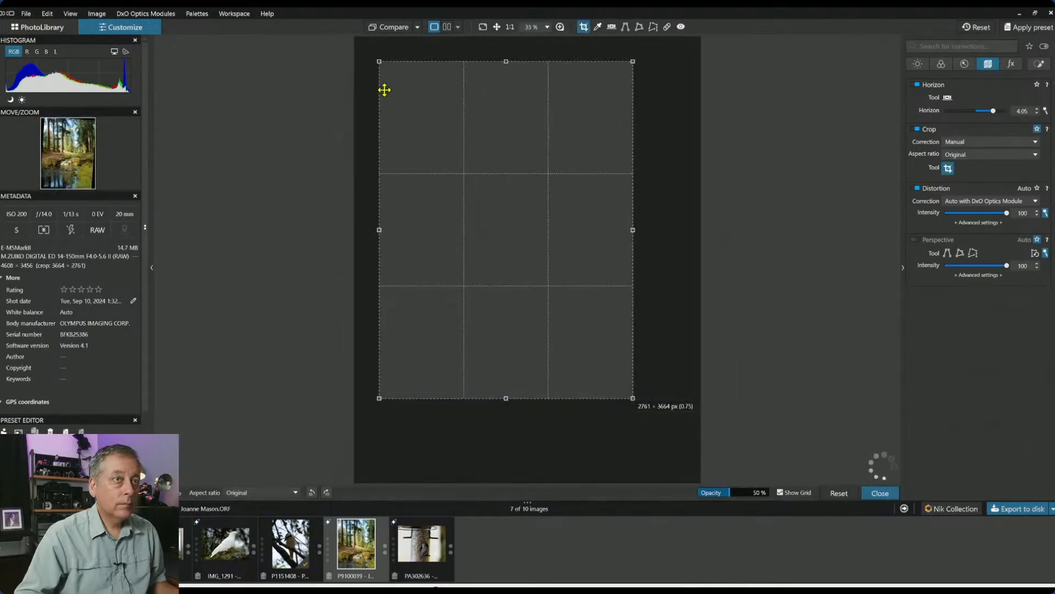
drag(382, 64, 385, 66)
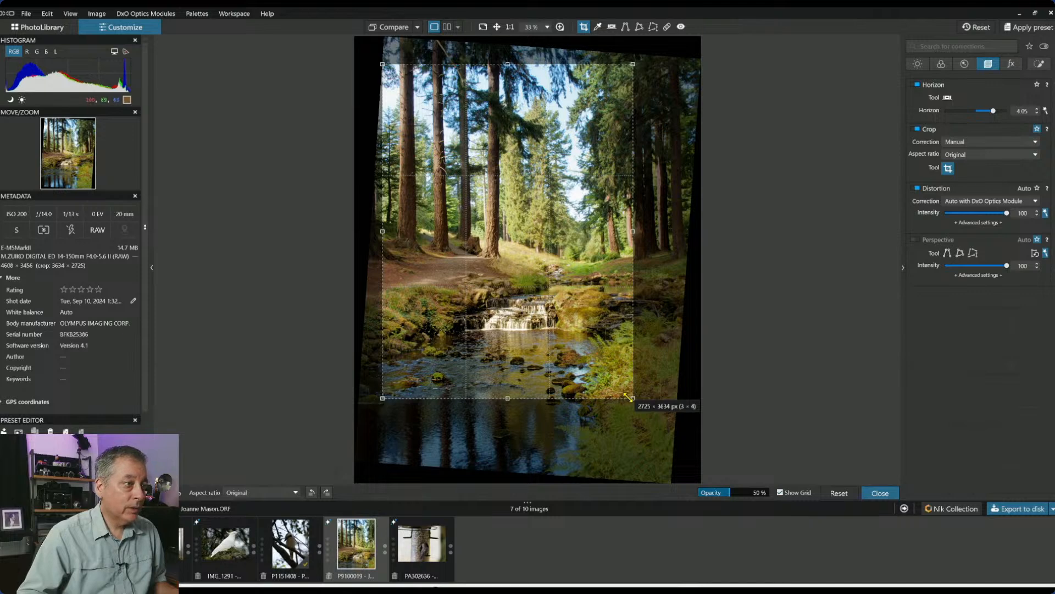
mouse_move(630, 395)
mouse_down()
mouse_move(611, 385)
mouse_move(621, 395)
mouse_up()
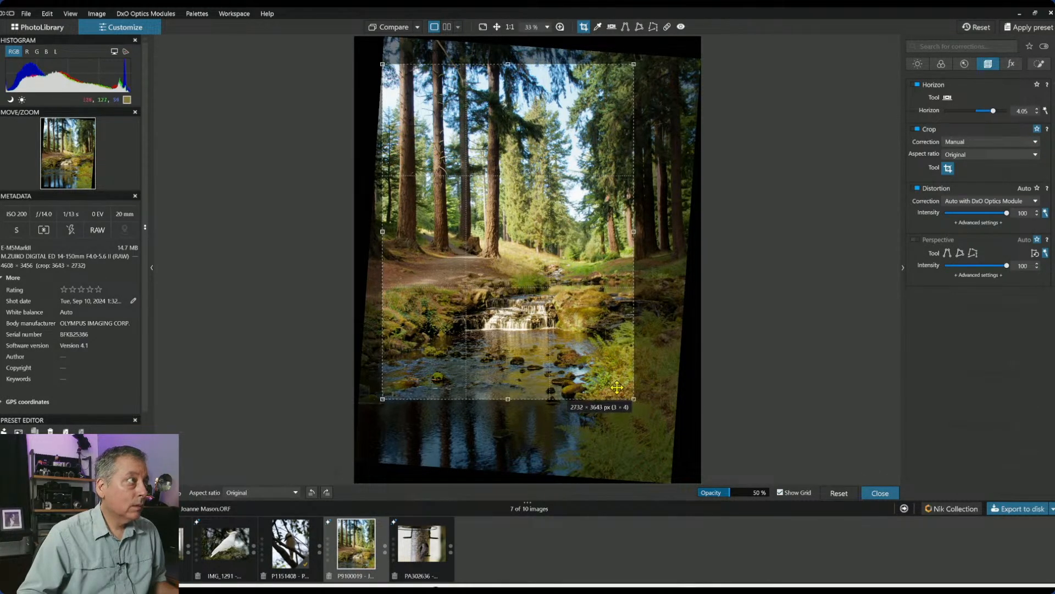
drag(536, 229, 535, 244)
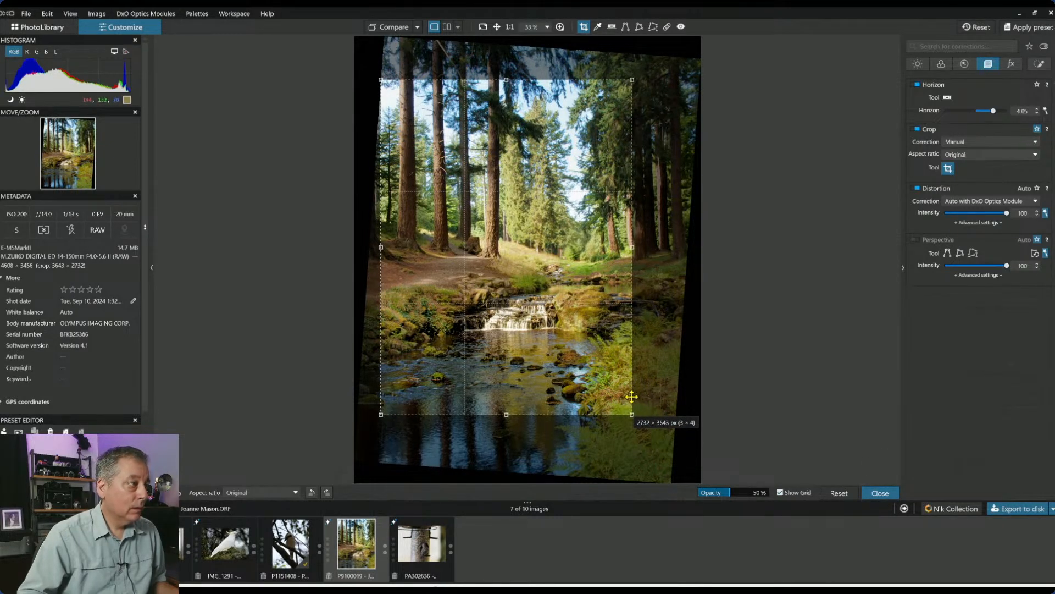
drag(631, 414, 624, 406)
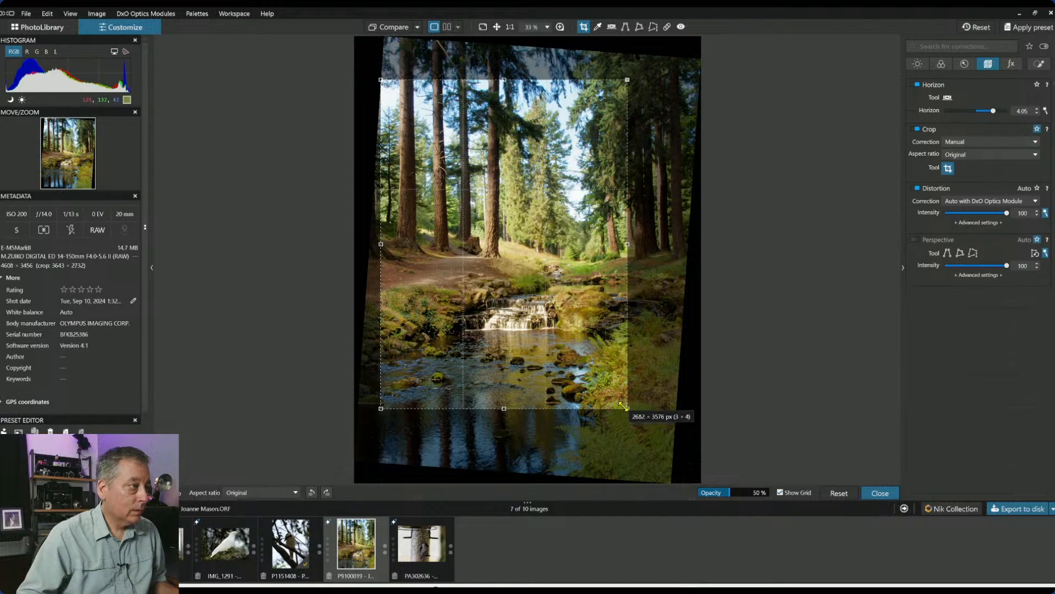
drag(583, 333, 583, 362)
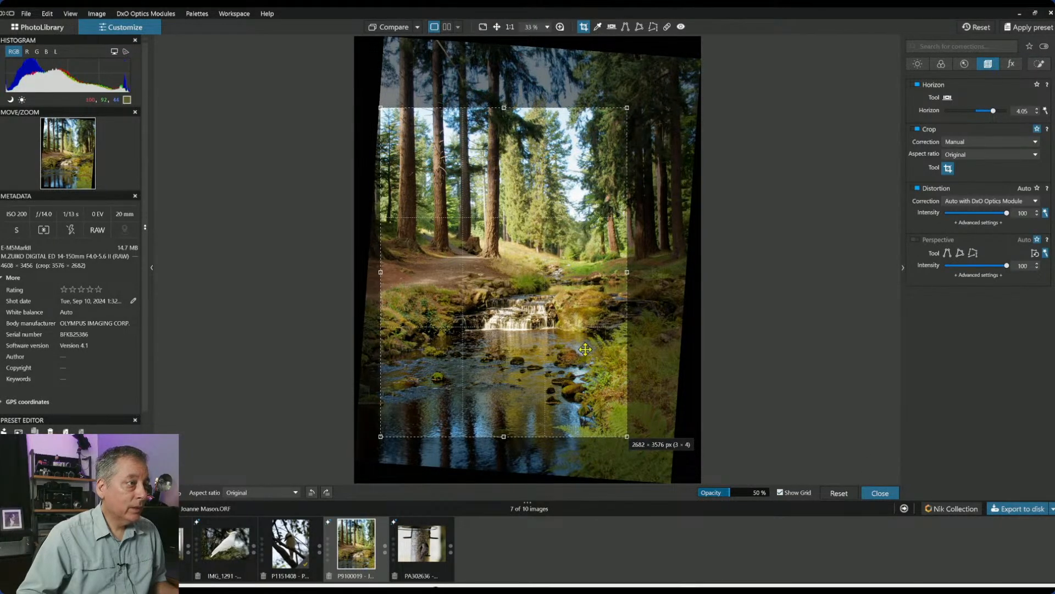
key(Return)
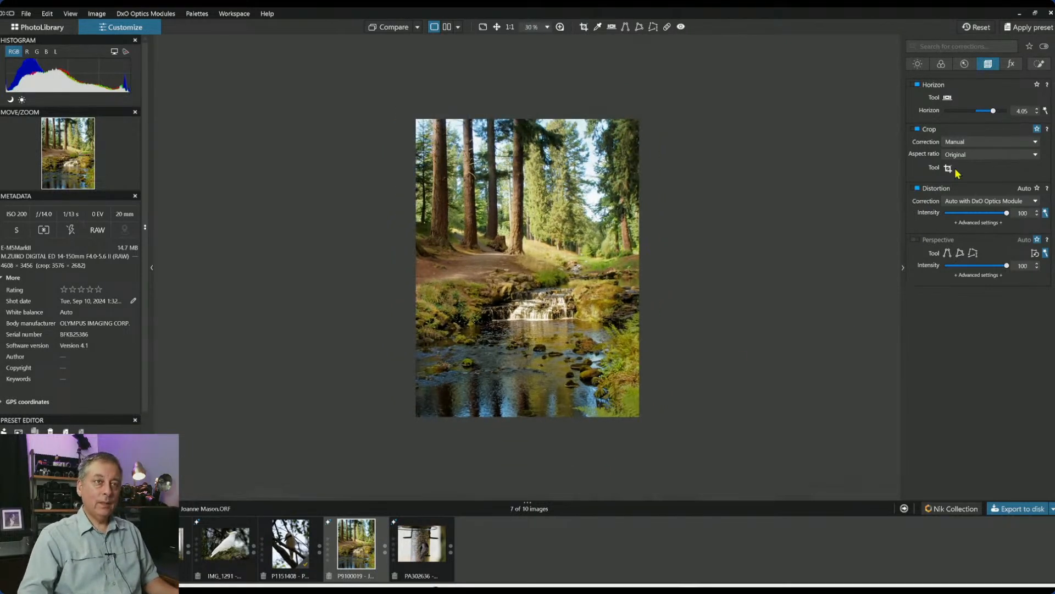
Set the horizon to 3.95 and the crop aspect ratio to 5 × 4, and tighten the crop to about 2468 × 3086 px
click(948, 168)
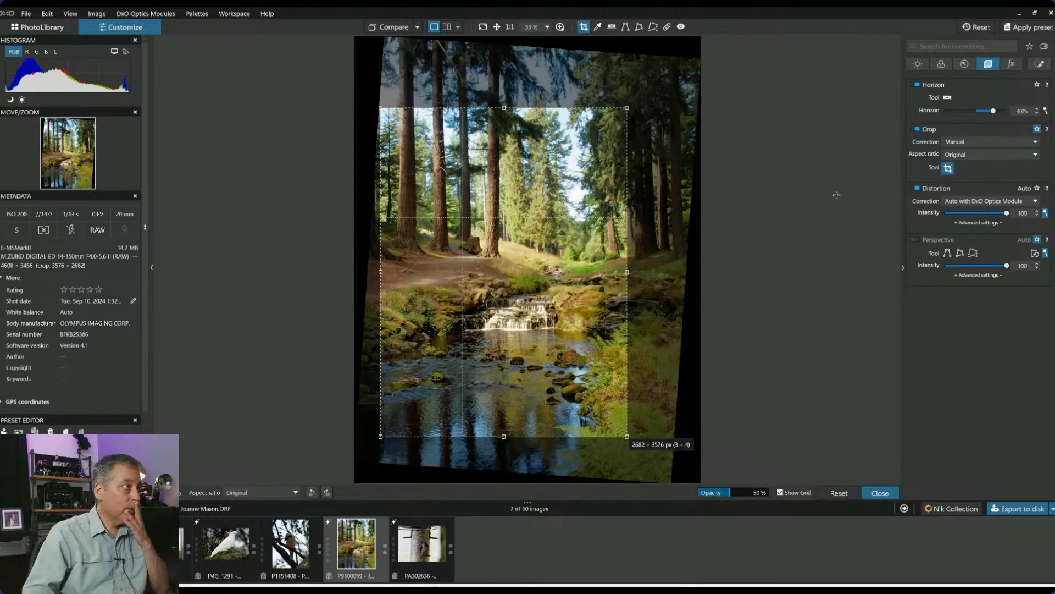
drag(994, 111, 993, 111)
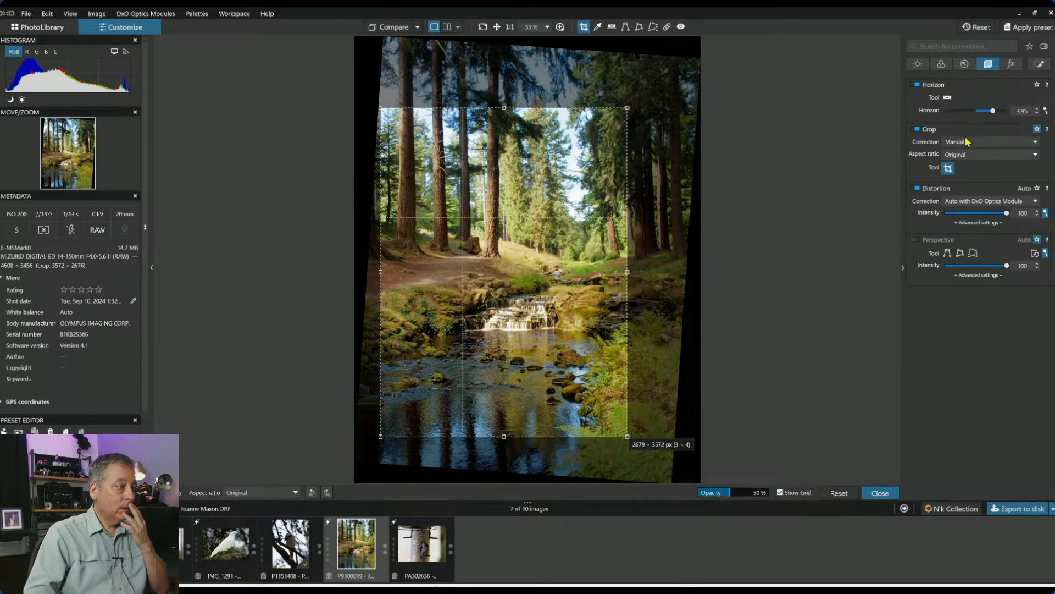
click(964, 156)
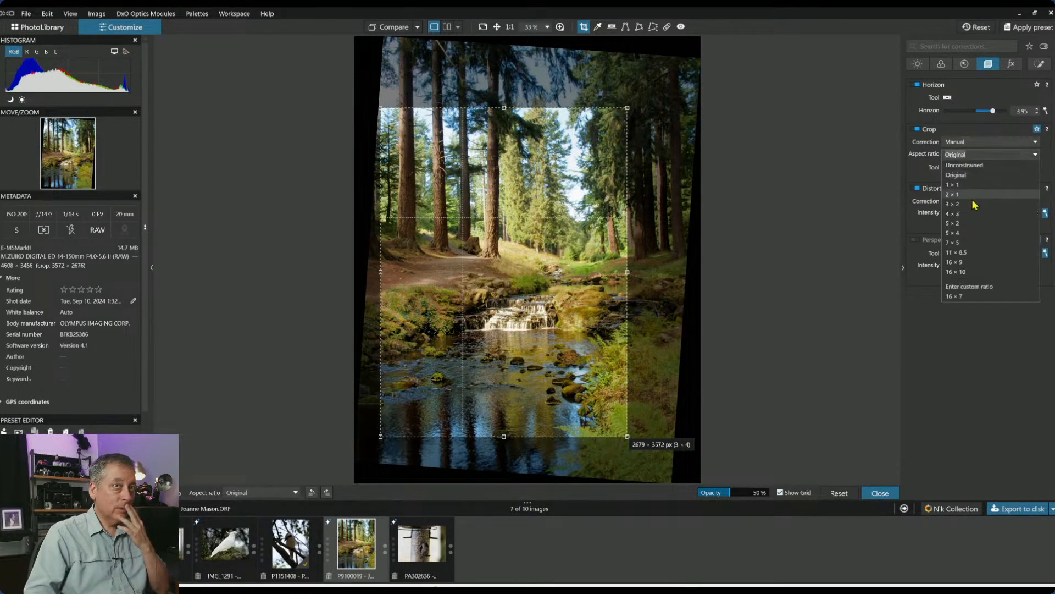
click(965, 231)
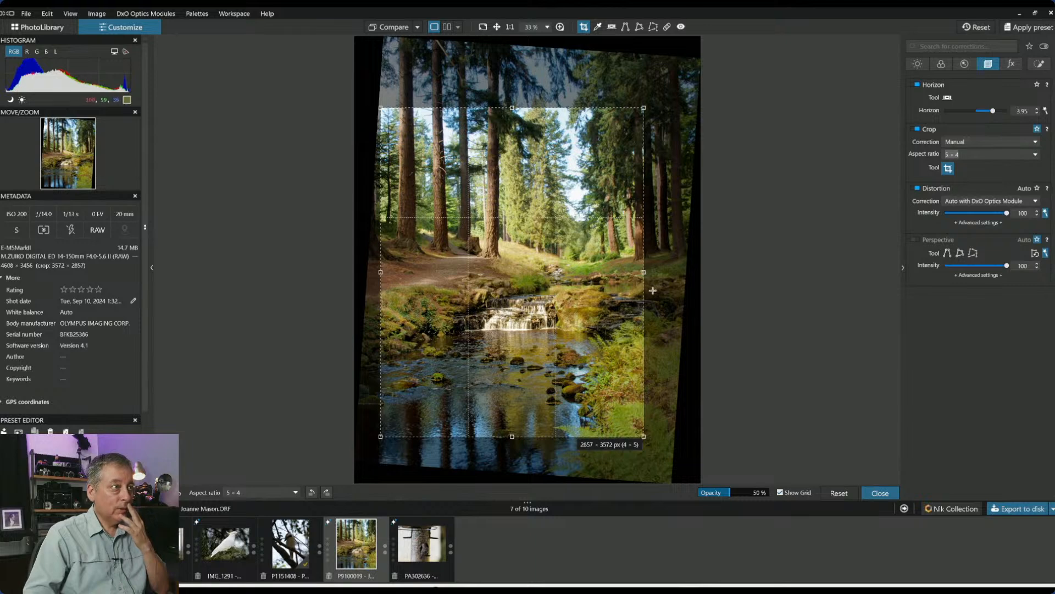
drag(617, 272, 574, 256)
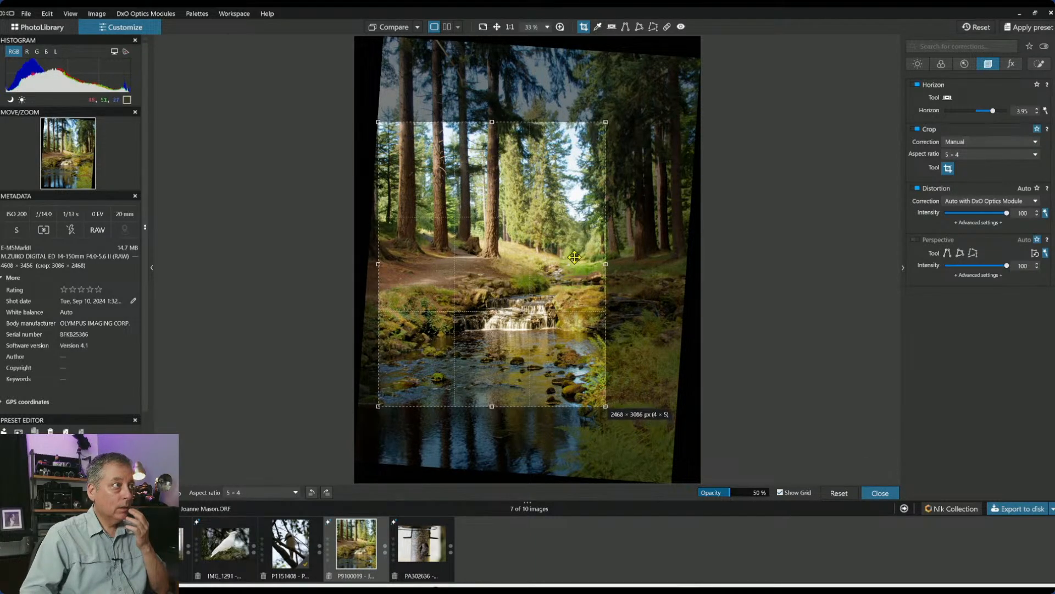
key(Return)
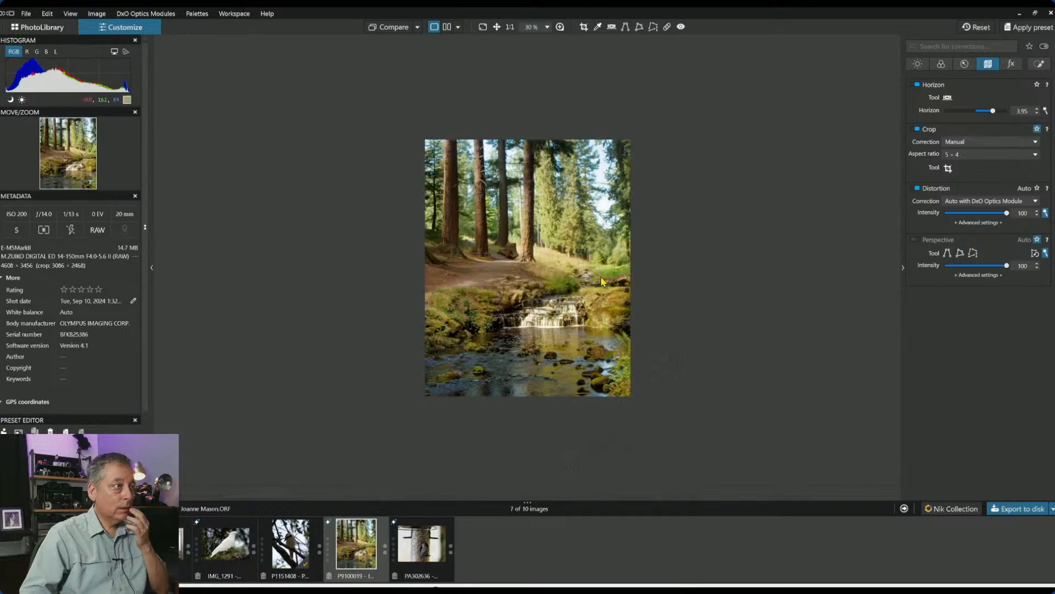
Widen the crop to about 2862 × 3577 px to take in more of the right bank, and set the horizon to 3.62
click(950, 167)
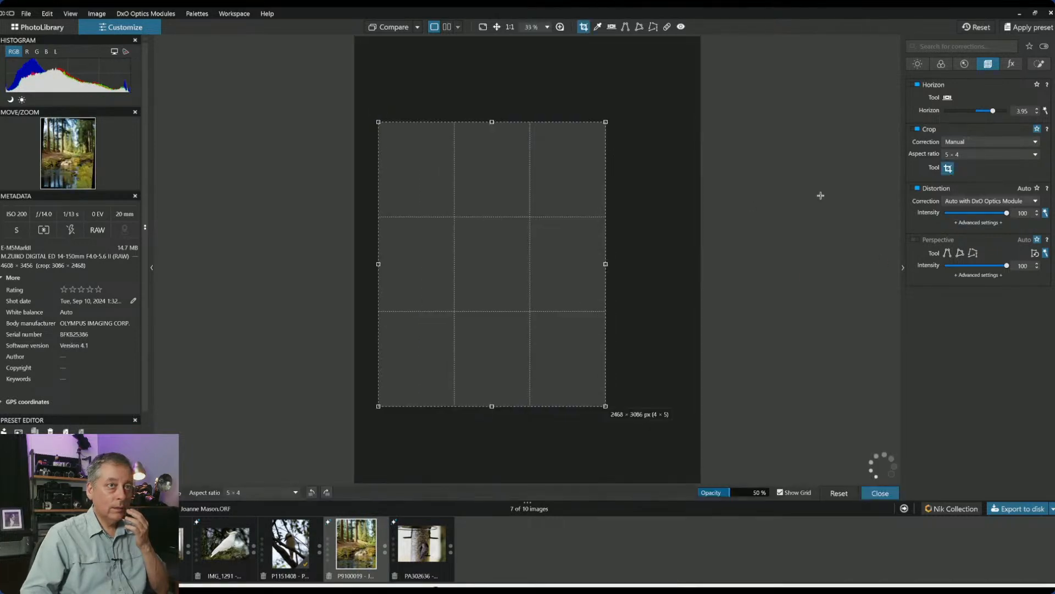
drag(609, 263, 642, 263)
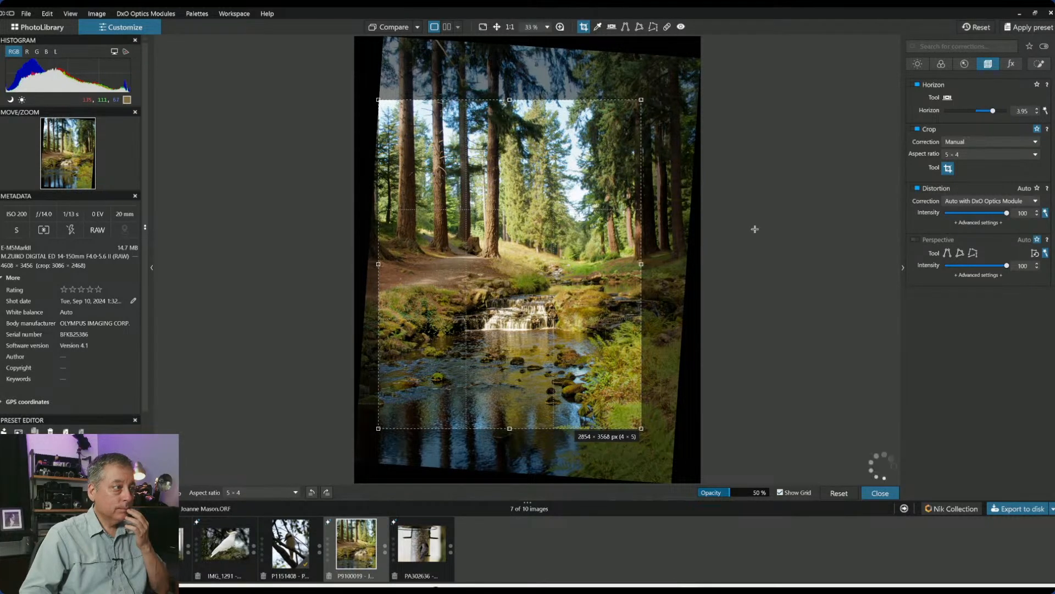
drag(993, 110, 991, 111)
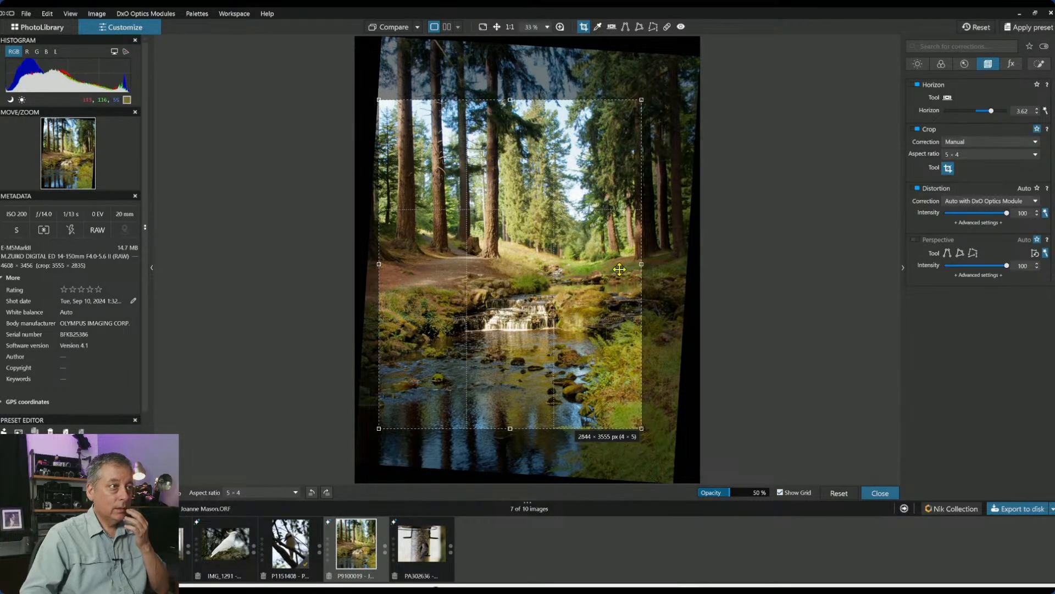
drag(640, 266, 642, 265)
key(Return)
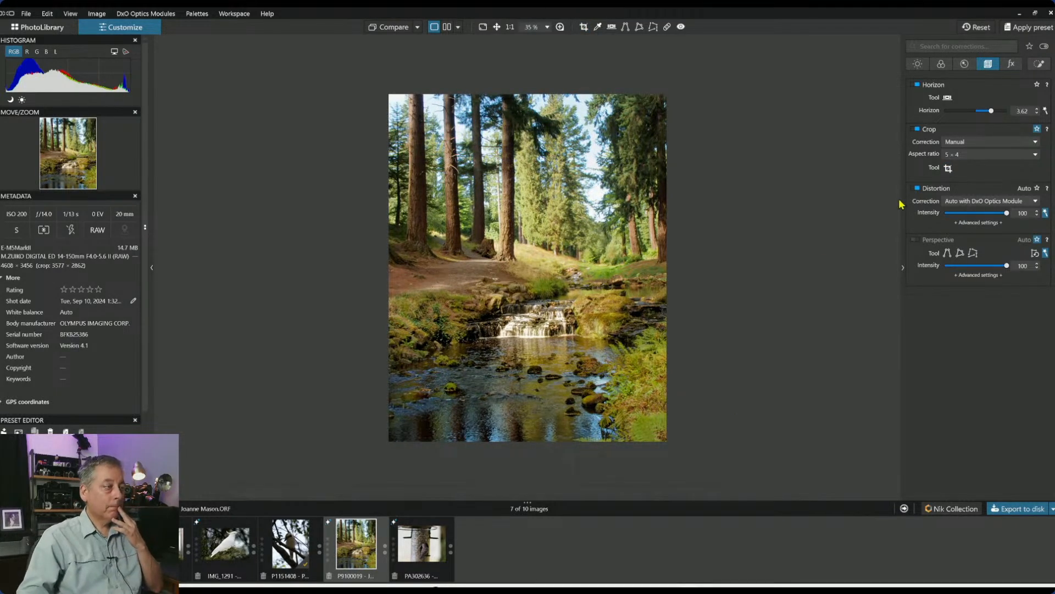
Move the crop further down the stream and tighten it to about 2475 × 3094 px around the waterfall
click(948, 167)
drag(570, 375, 543, 407)
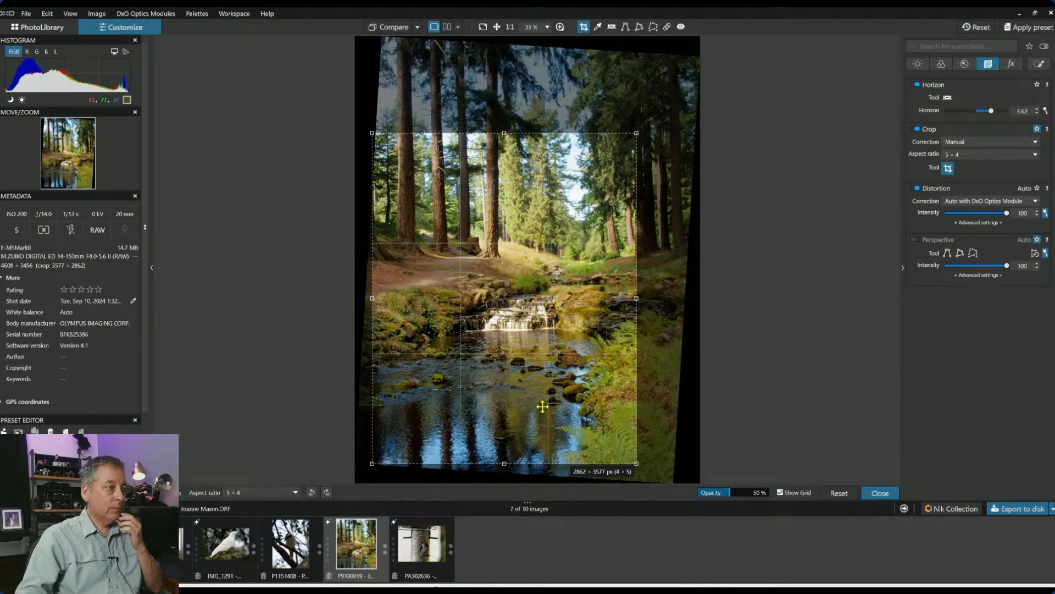
drag(636, 464, 558, 420)
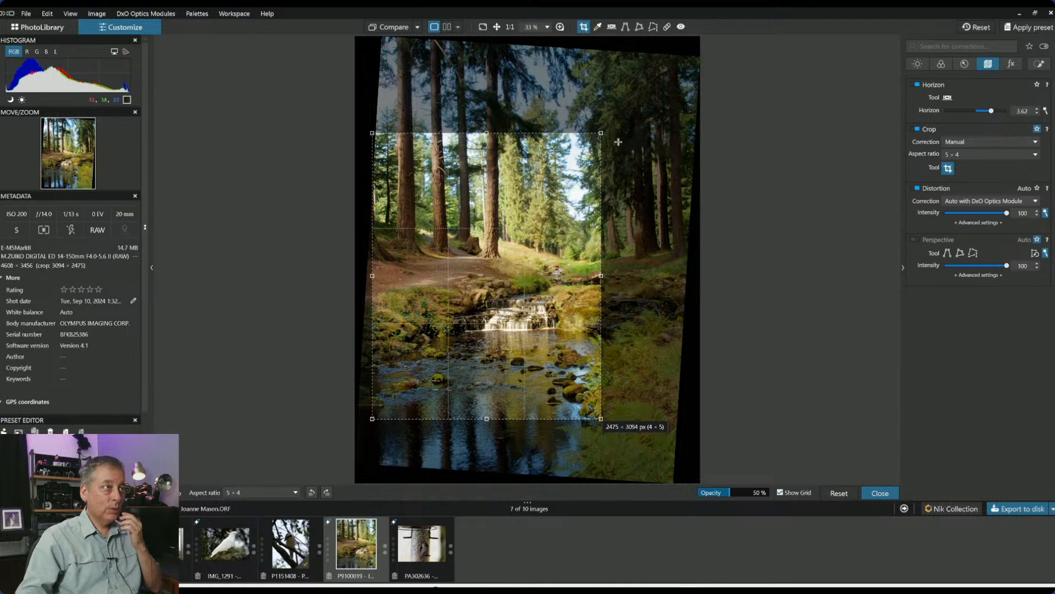
drag(553, 142, 557, 142)
key(Return)
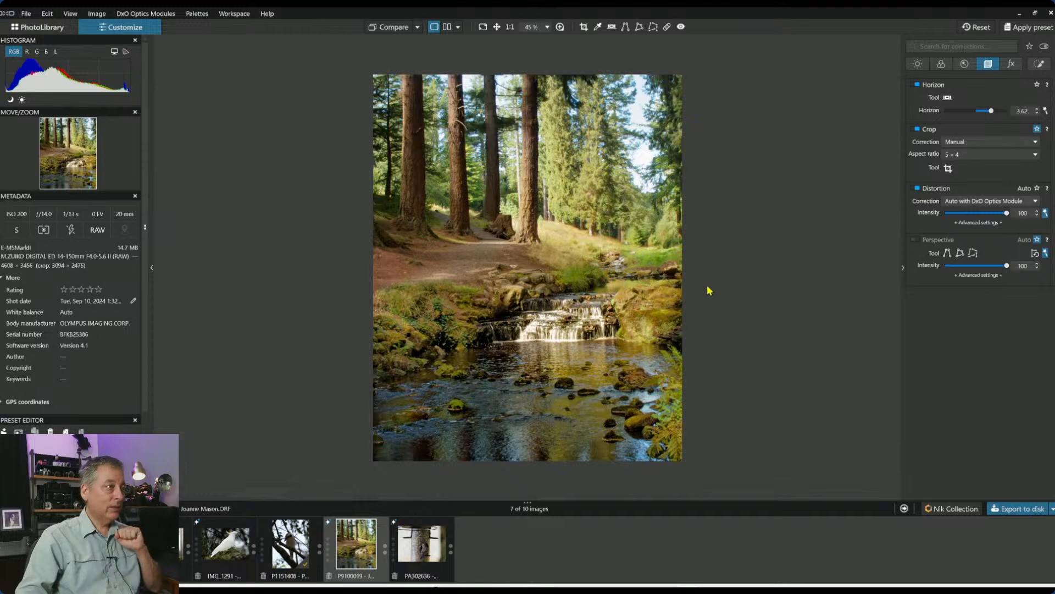
Extend the crop to the right to about 2826 × 3533 px, including the foliage on the right bank
click(948, 168)
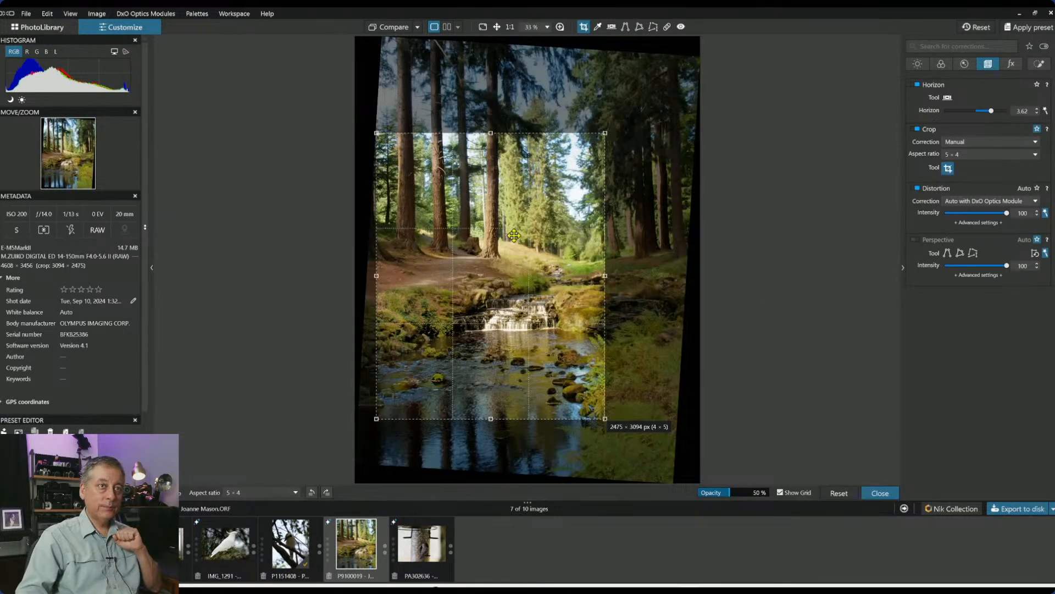
drag(605, 274, 635, 274)
key(Return)
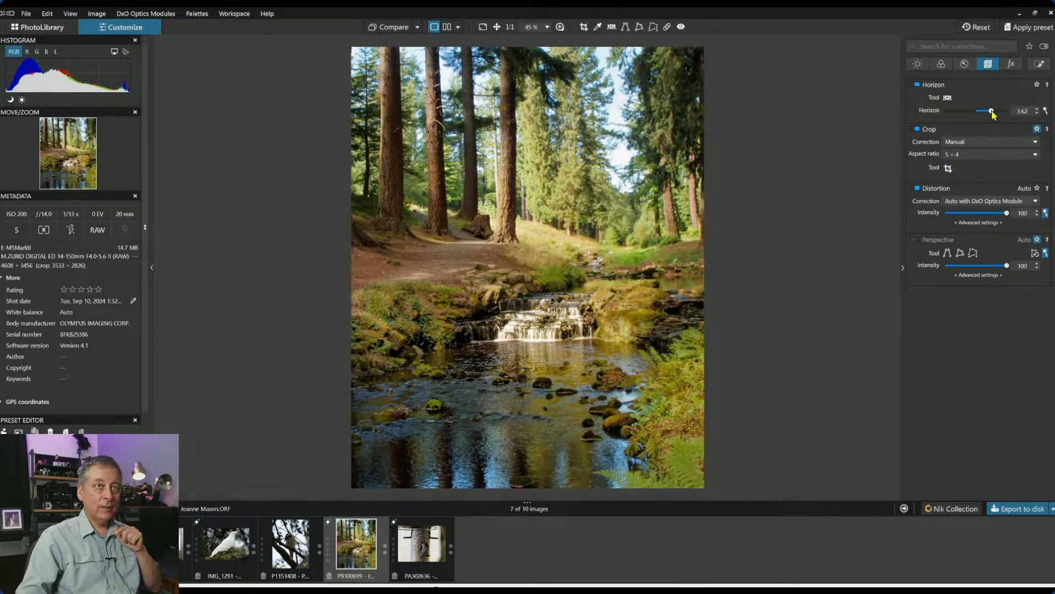
Set the horizon correction to 4.02, check the crop frame and apply it
drag(992, 111, 993, 110)
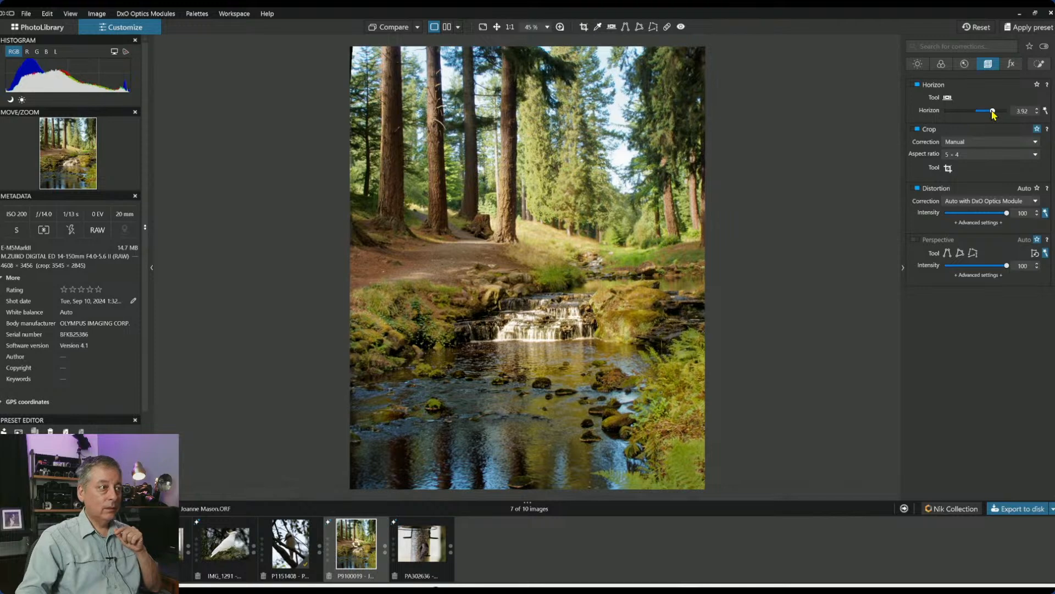
click(948, 168)
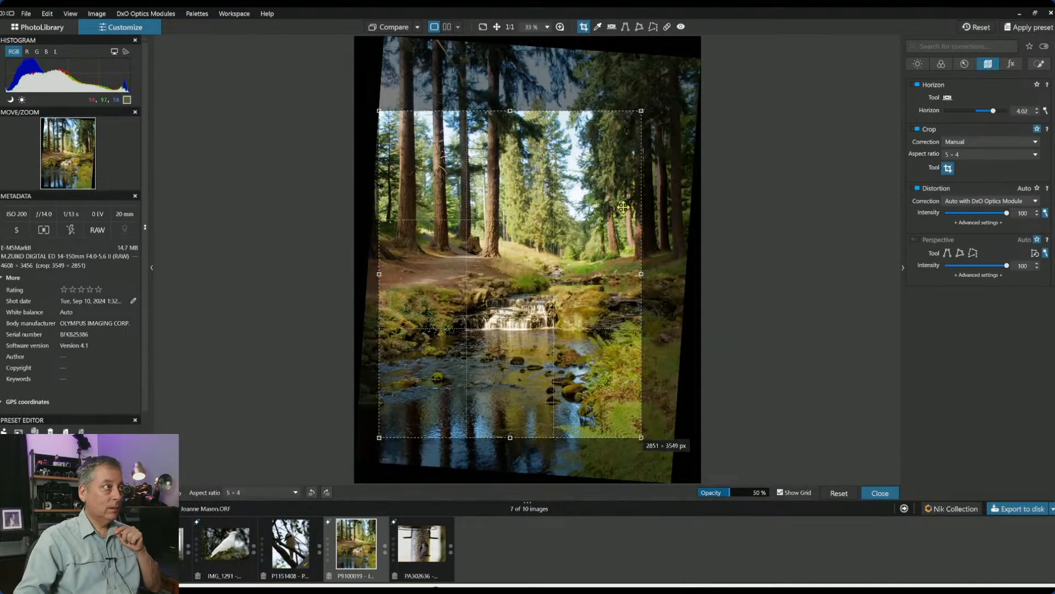
key(Return)
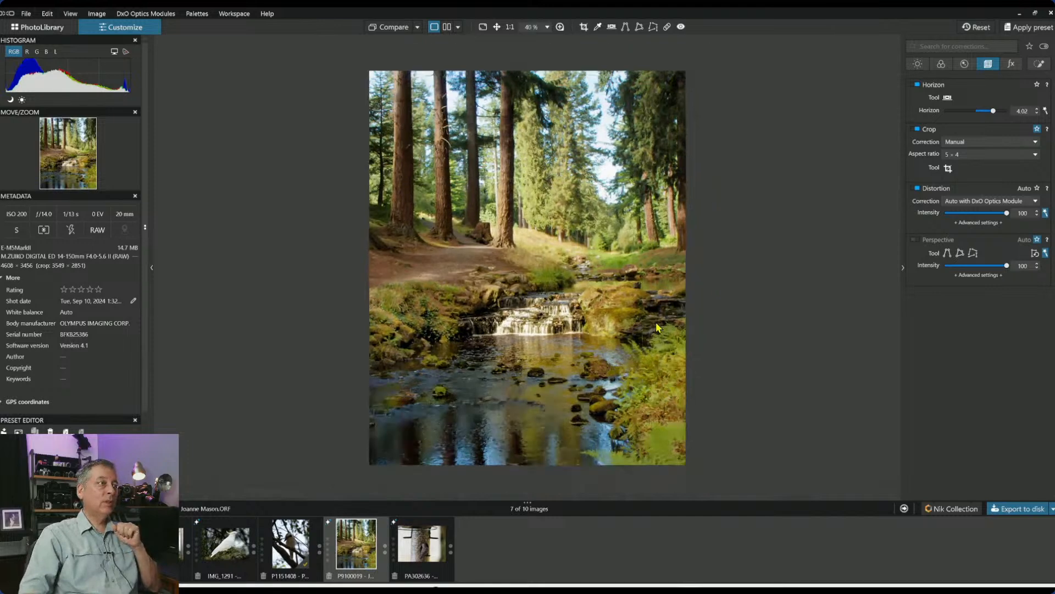
Shift the crop frame of the stream photo slightly up towards the treetops and apply it
key(c)
drag(607, 281, 594, 272)
key(Return)
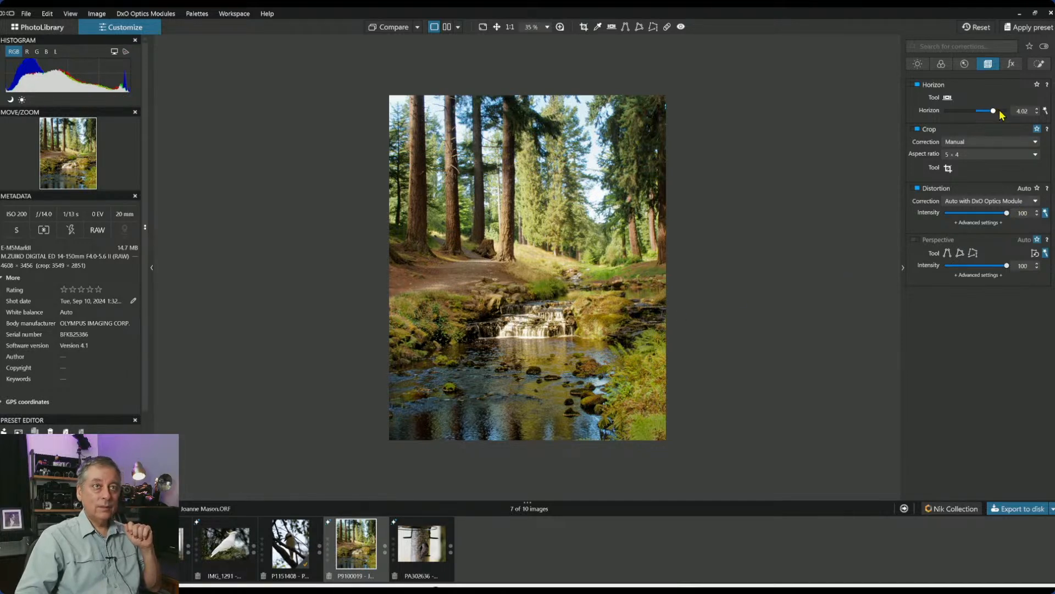
Review the local adjustment control points and their mask coverage on the banks, stream and waterfall
click(1041, 64)
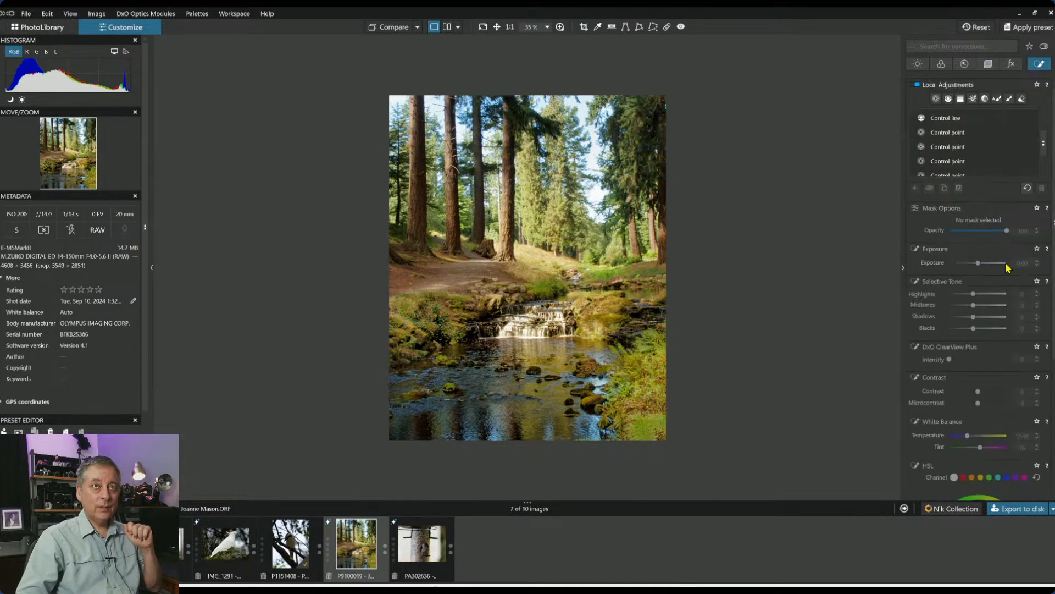
click(951, 134)
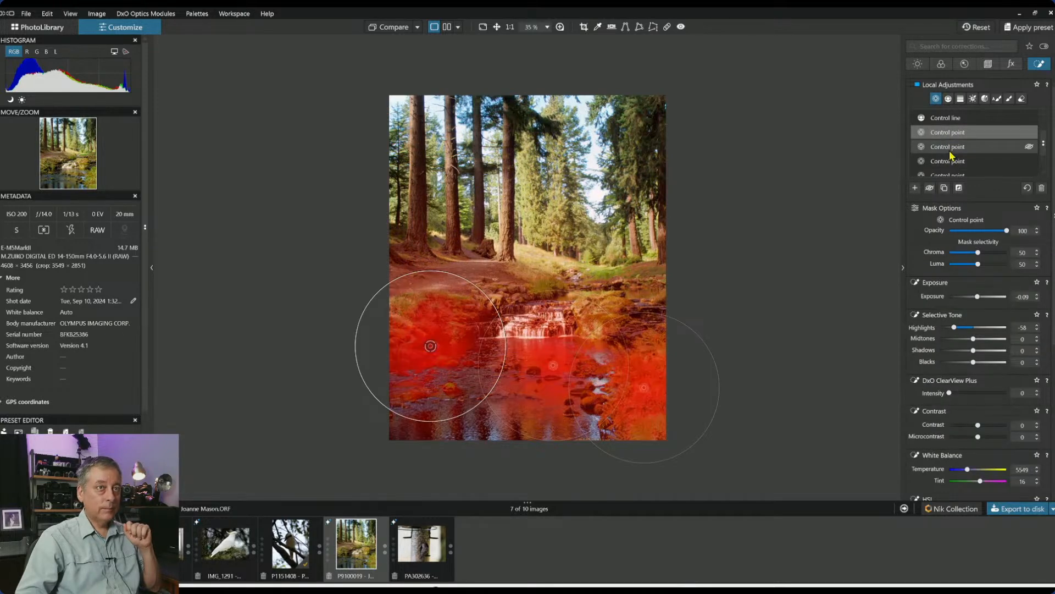
click(951, 169)
click(952, 165)
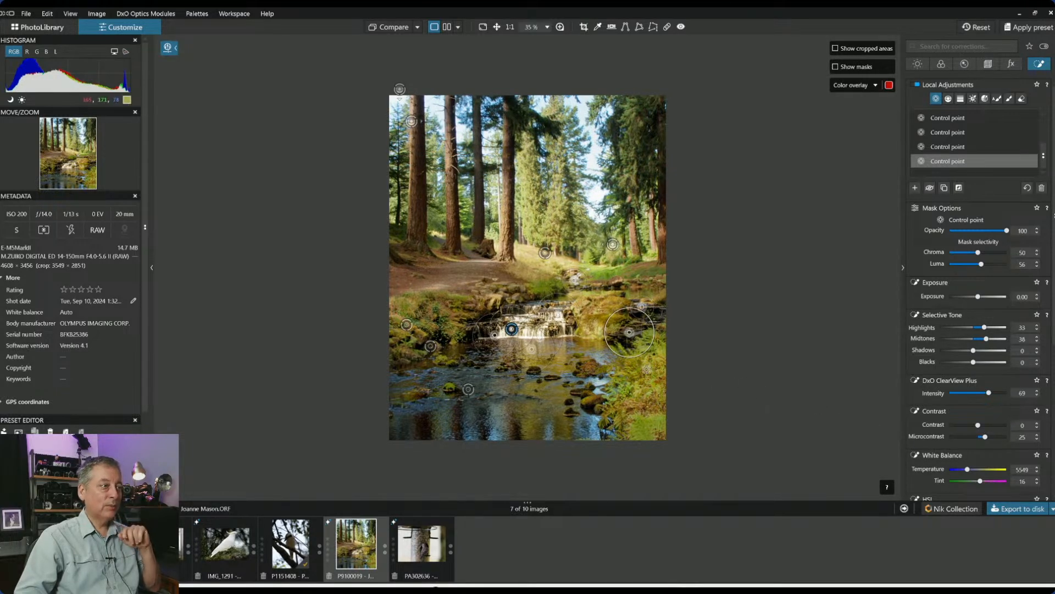
scroll(647, 369, down, 1)
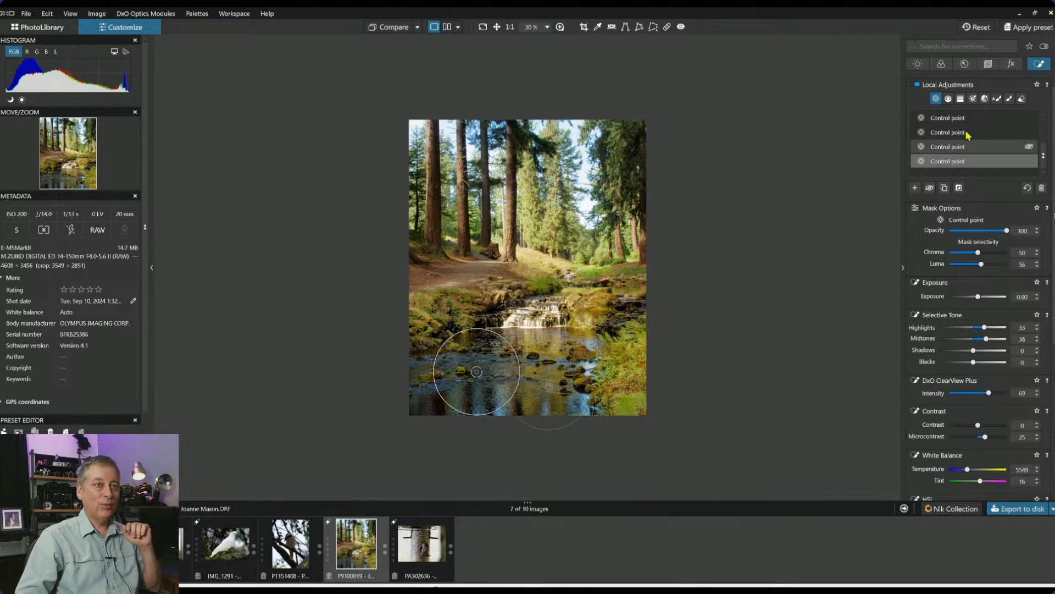
Add a control point on the tree stump beside the path with highlights at 39 and midtones at 47
click(937, 102)
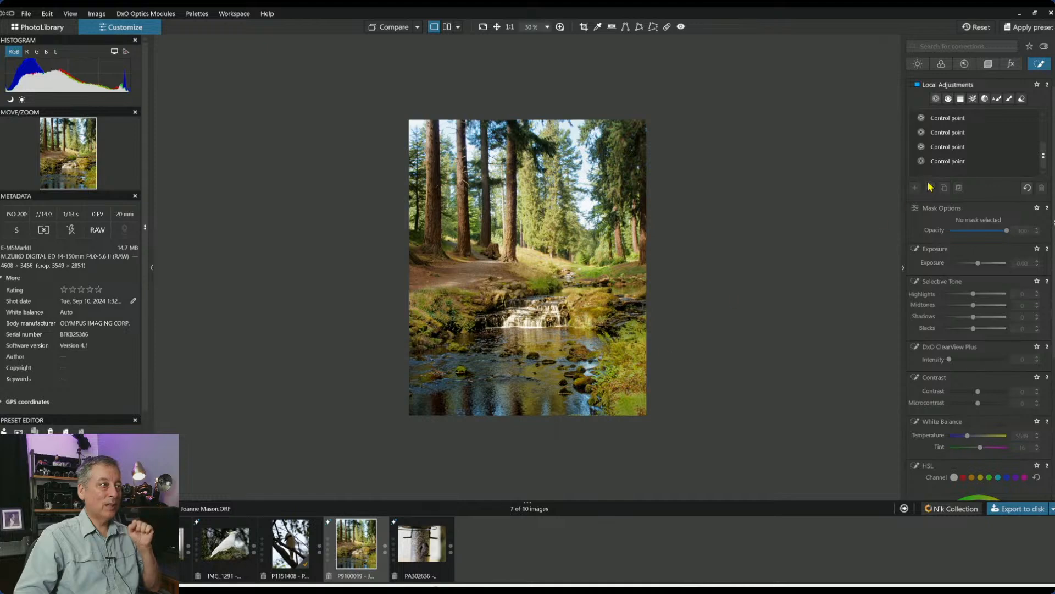
click(936, 98)
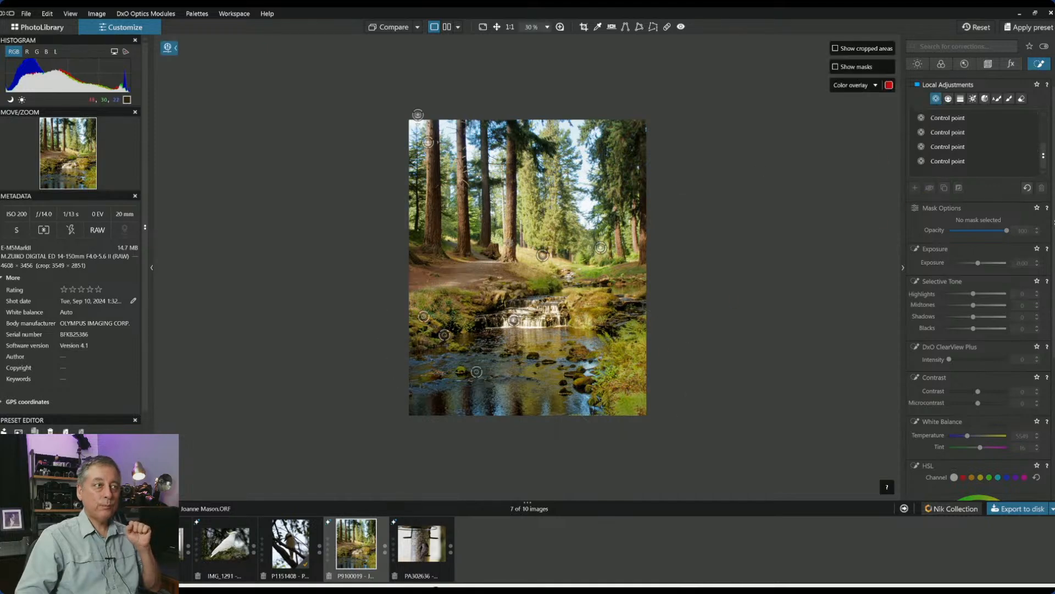
click(495, 249)
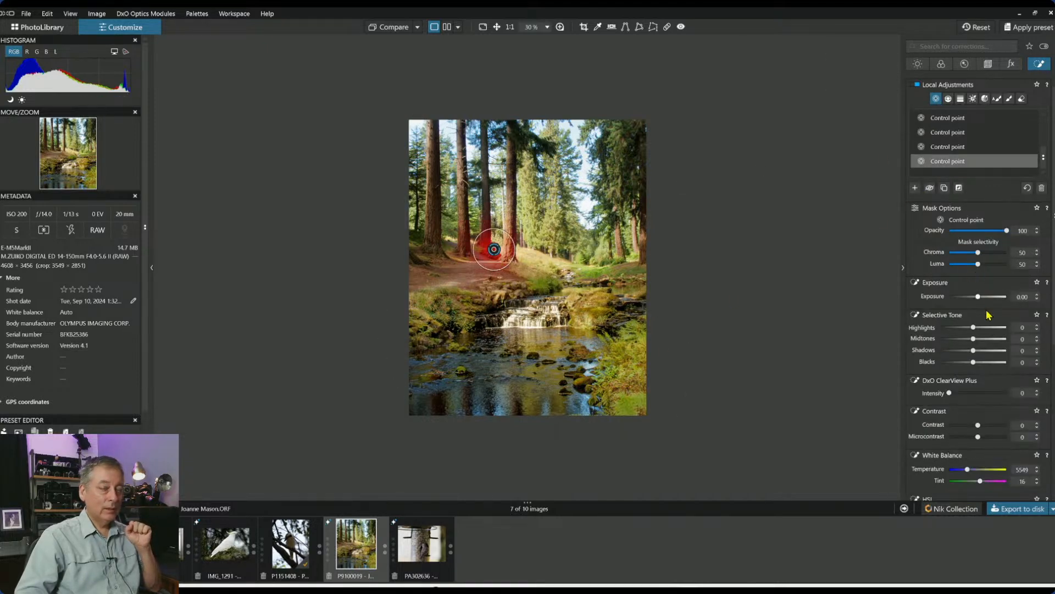
click(987, 328)
click(990, 340)
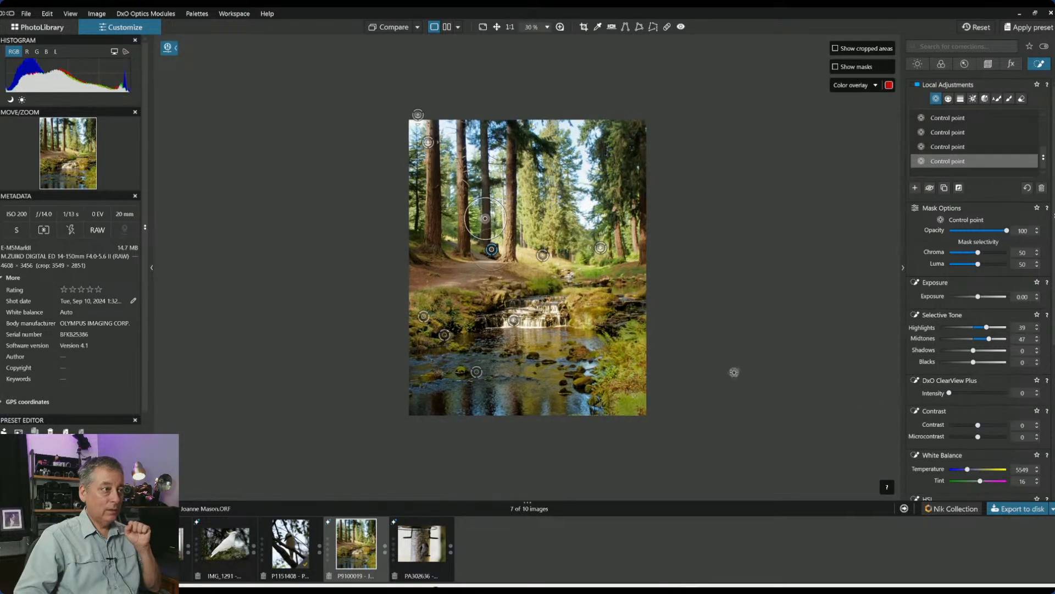
Enable the global contrast correction and soften the photo with contrast at -33 and microcontrast at -56
scroll(485, 218, up, 2)
click(919, 65)
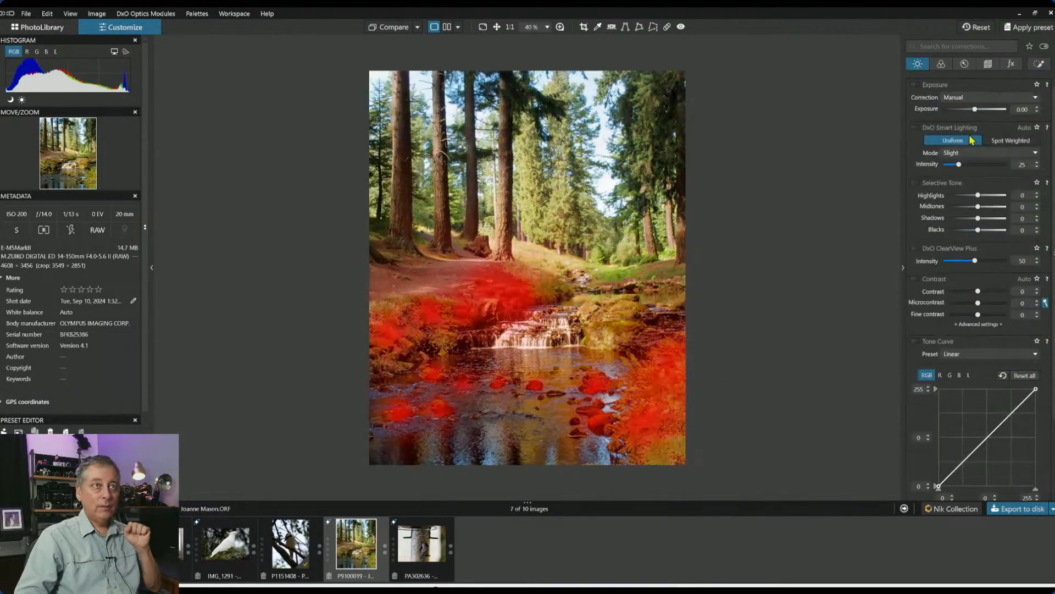
scroll(990, 366, down, 3)
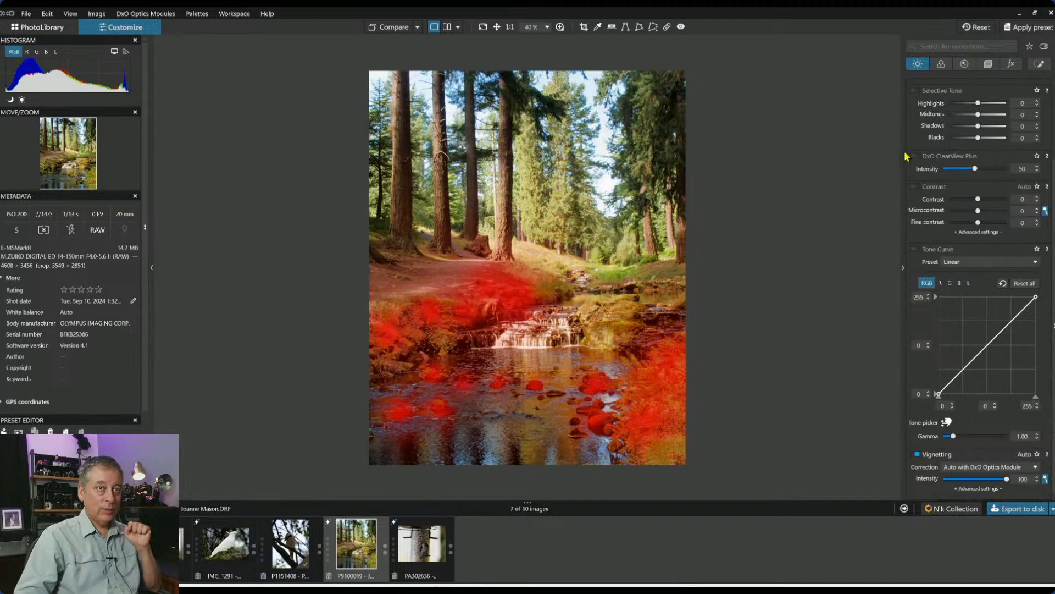
click(917, 186)
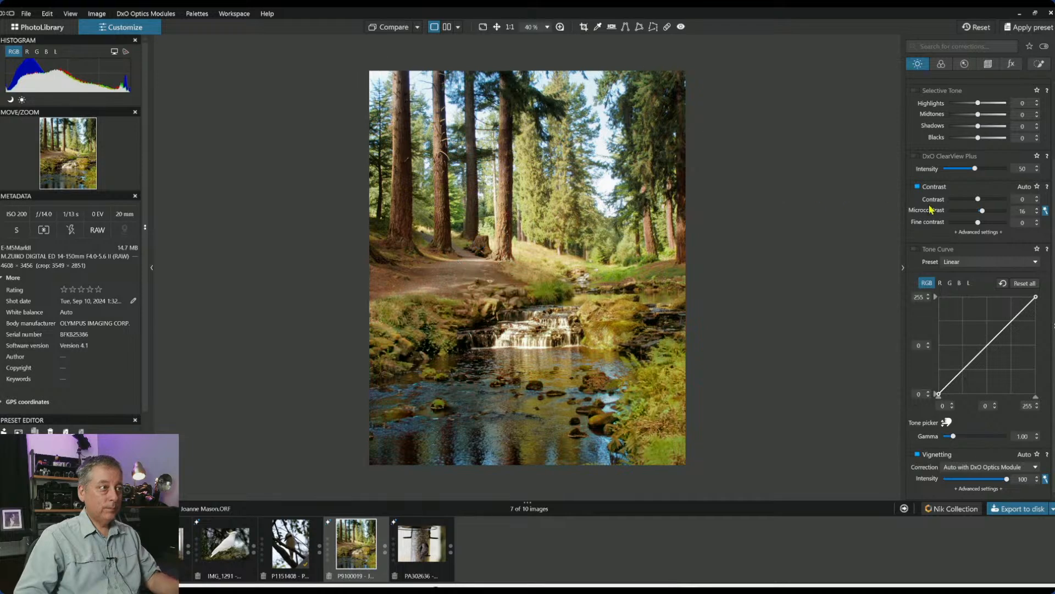
click(971, 212)
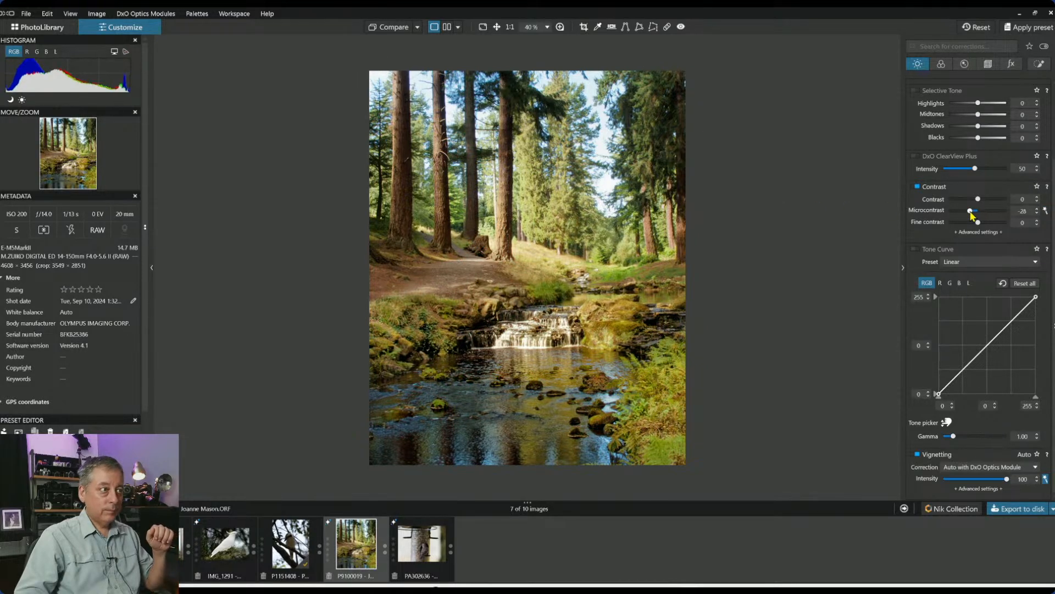
drag(972, 215, 960, 215)
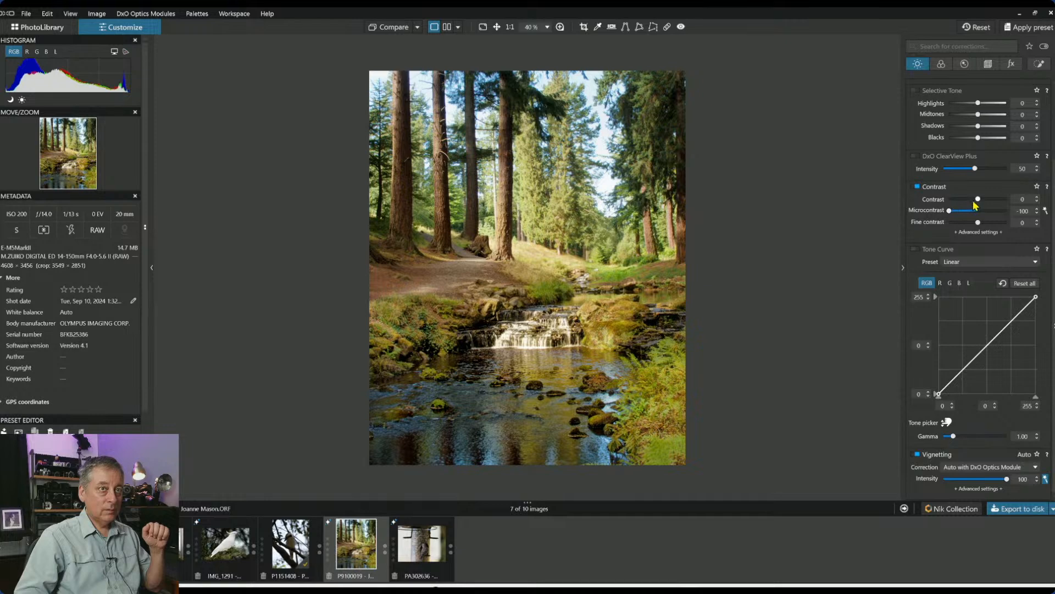
mouse_move(979, 200)
mouse_down()
mouse_move(966, 200)
mouse_move(962, 213)
mouse_up()
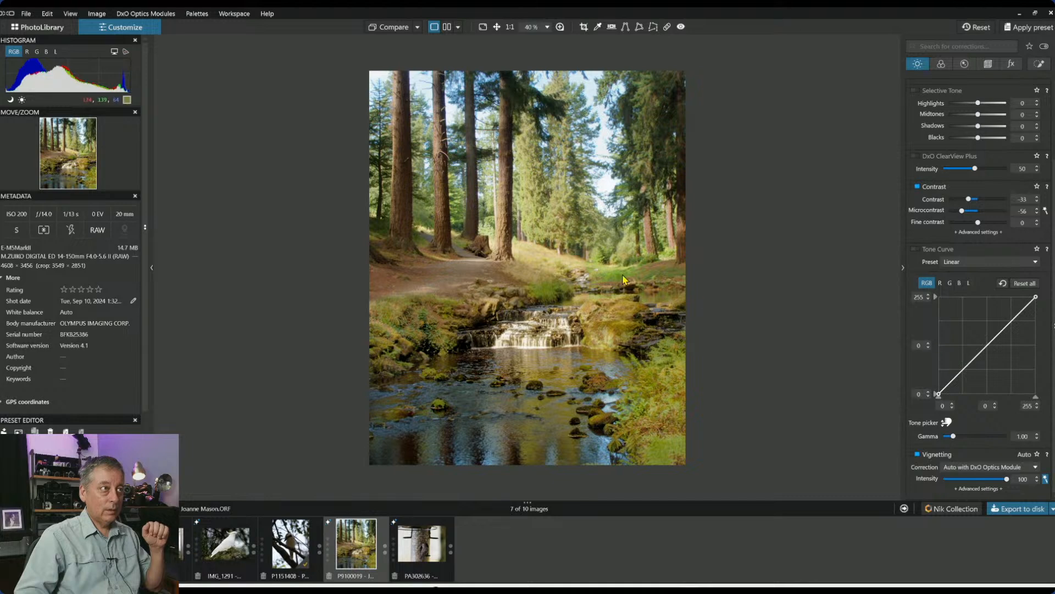
Add a control point on the dark foliage at the photo's upper right, raise its exposure to 0.60 and deselect it
click(1039, 64)
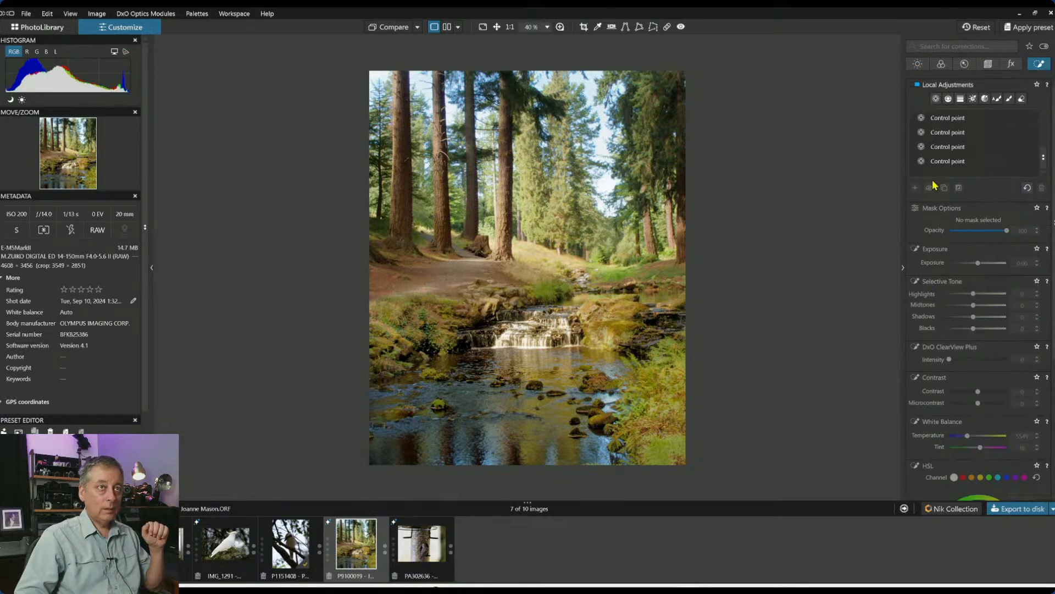
click(937, 101)
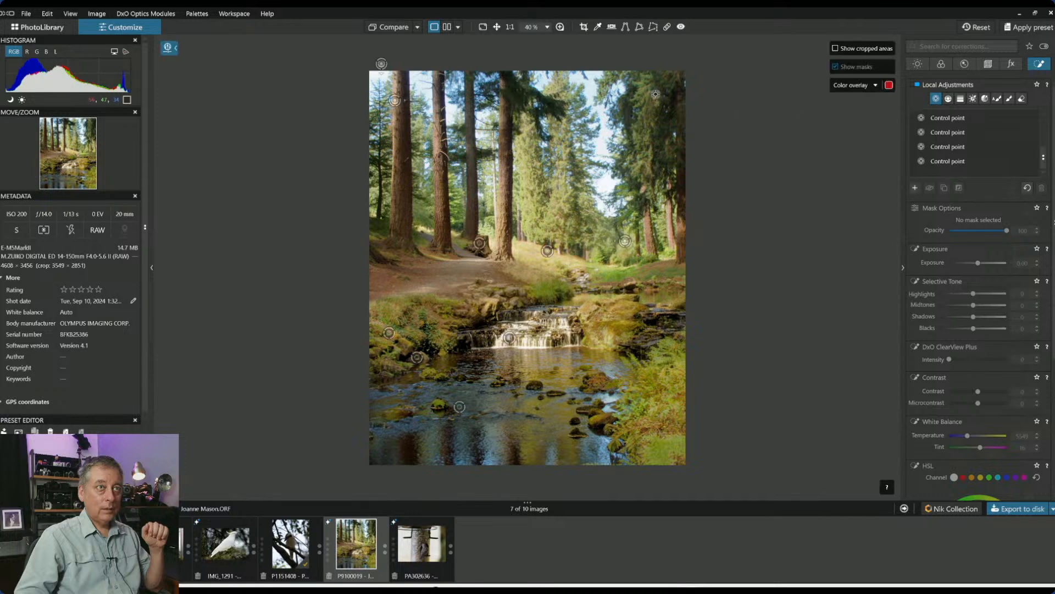
click(644, 95)
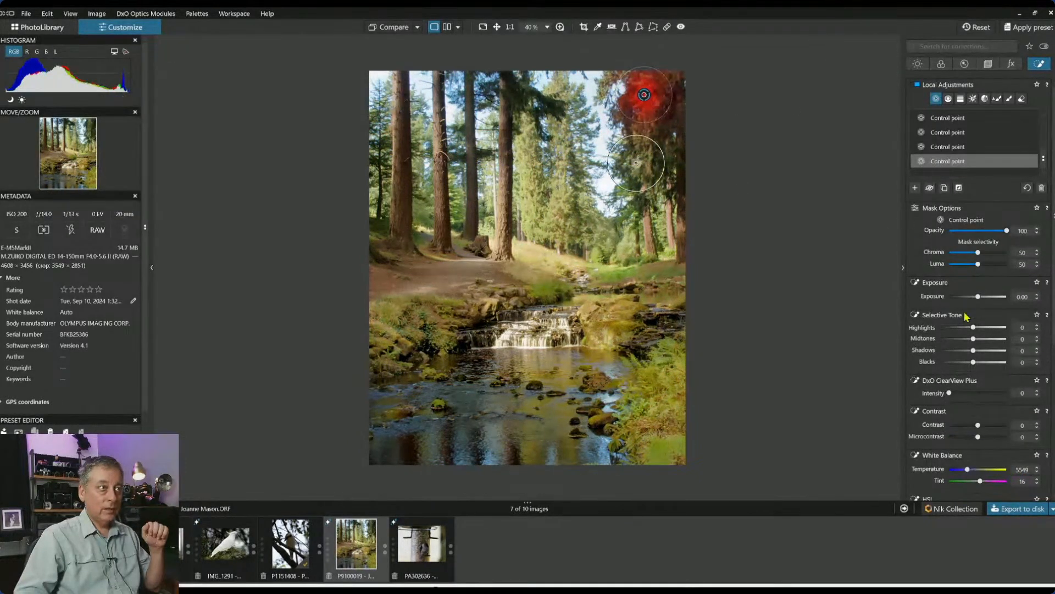
drag(981, 301, 984, 301)
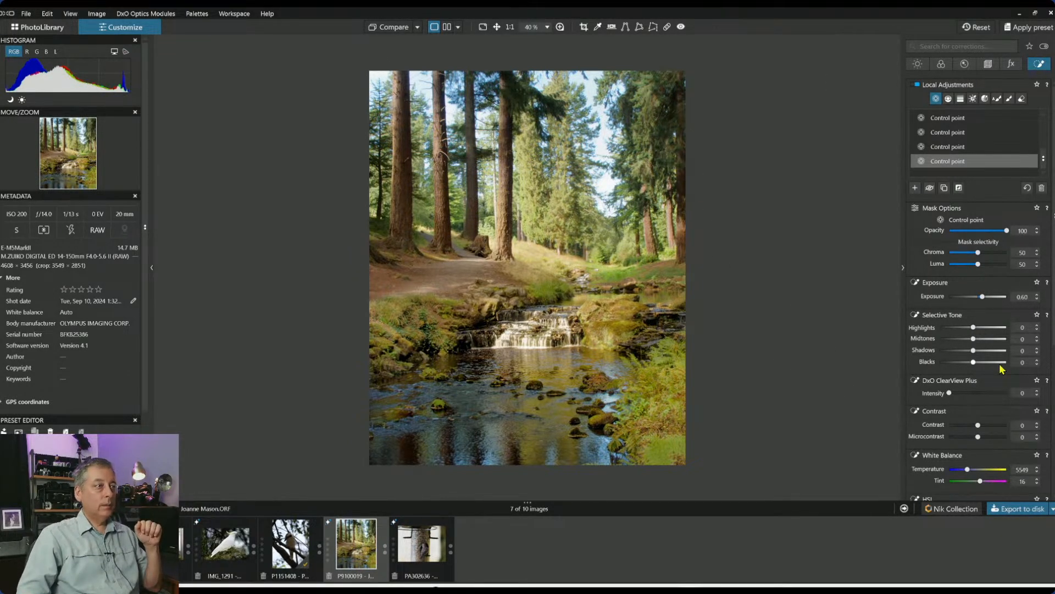
click(791, 347)
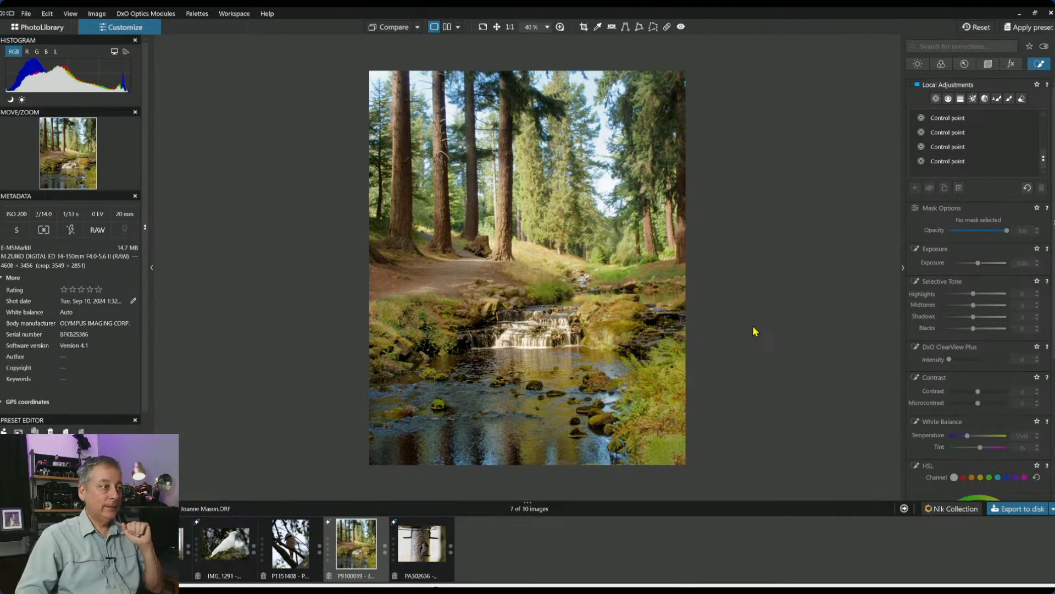
Compare the original and edited stream photo side by side with the side palettes hidden
click(447, 26)
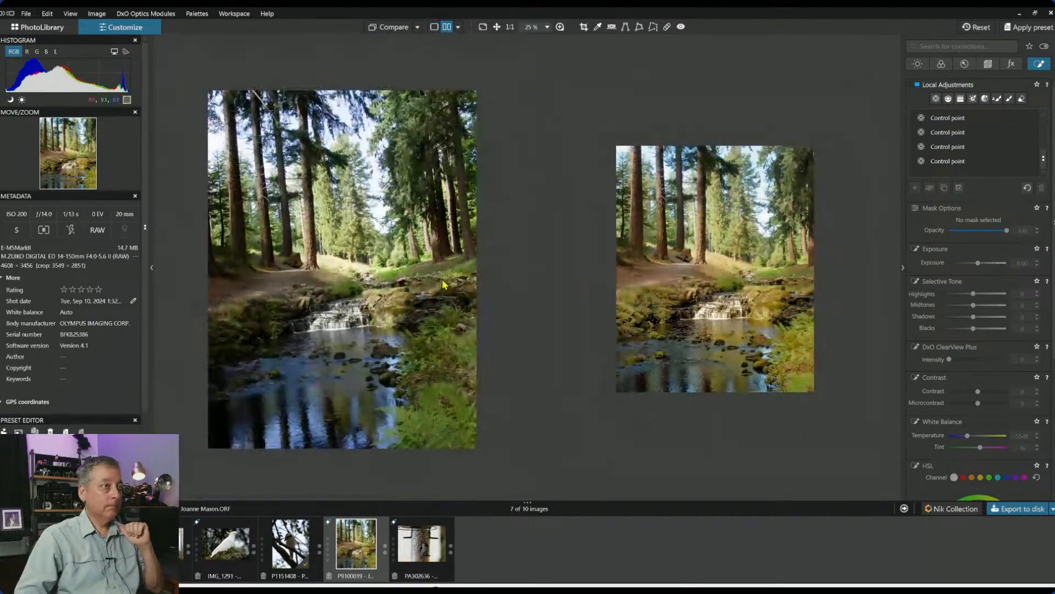
key(Tab)
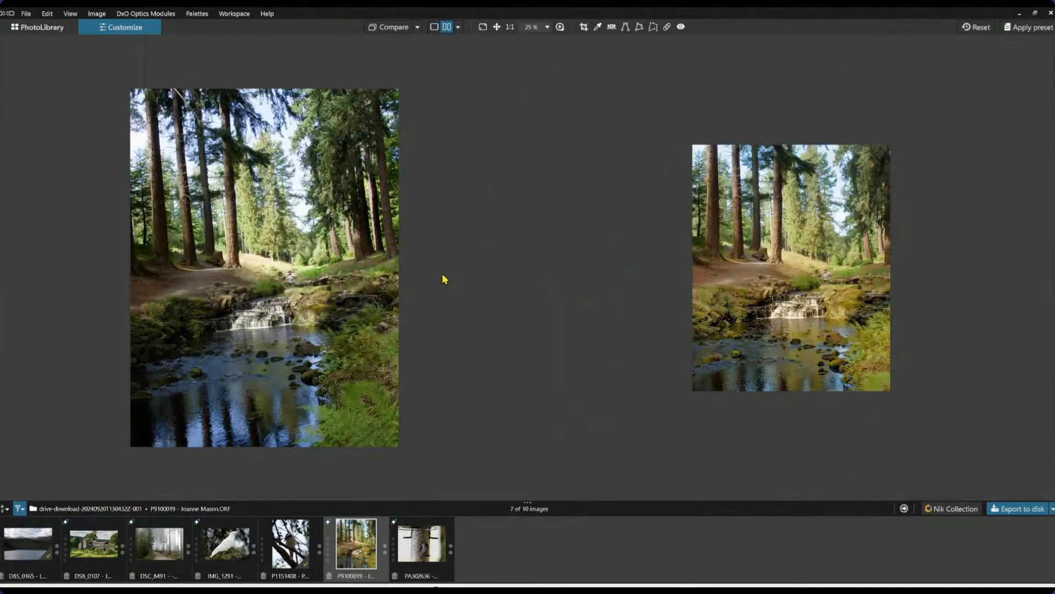
scroll(794, 344, up, 2)
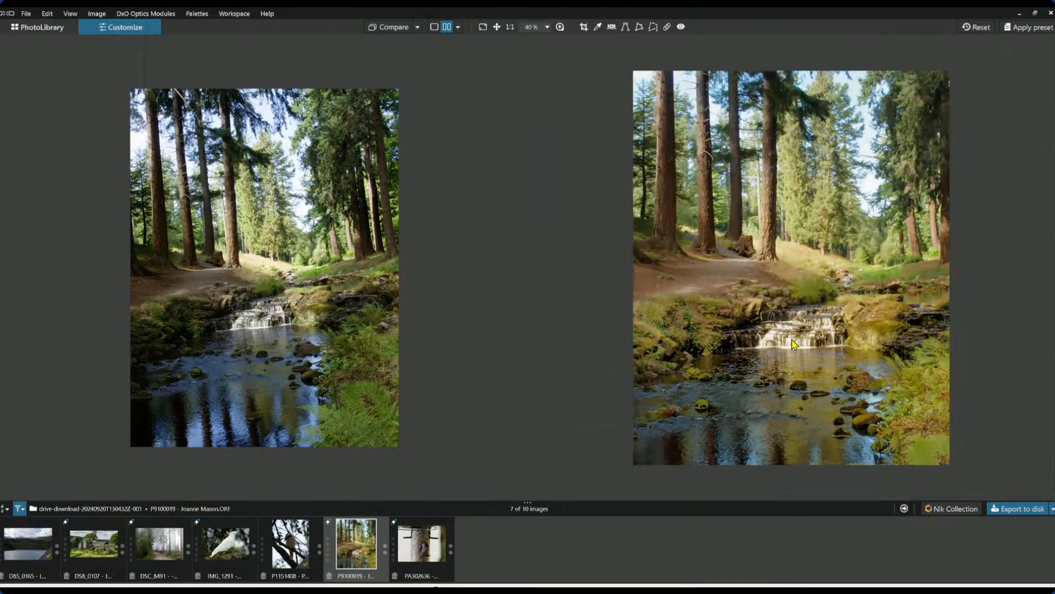
scroll(794, 344, up, 1)
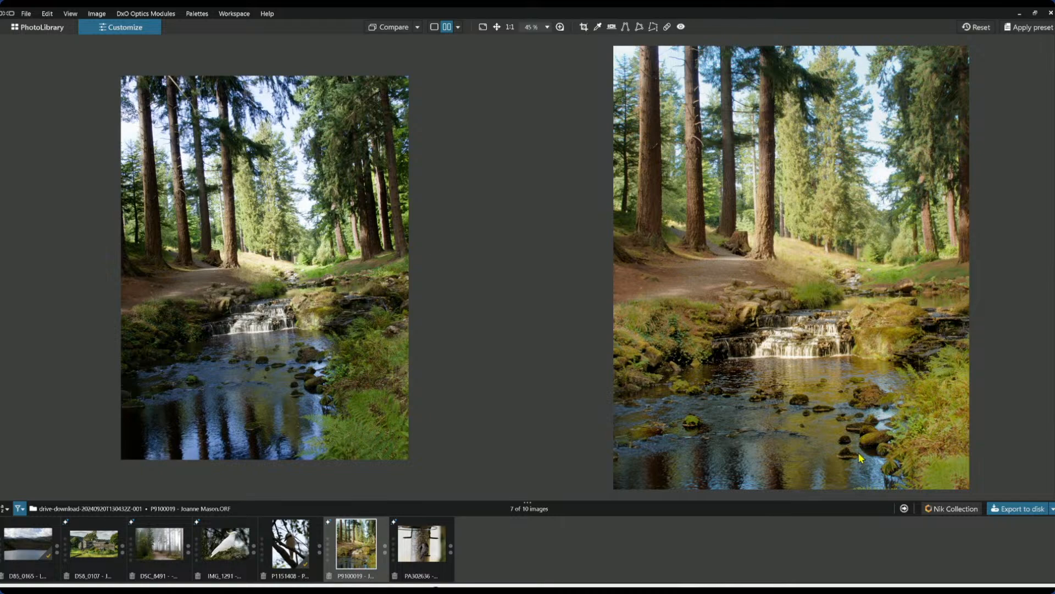
Open the photo of the finch on the bird feeder and show it in the single-image view
click(414, 549)
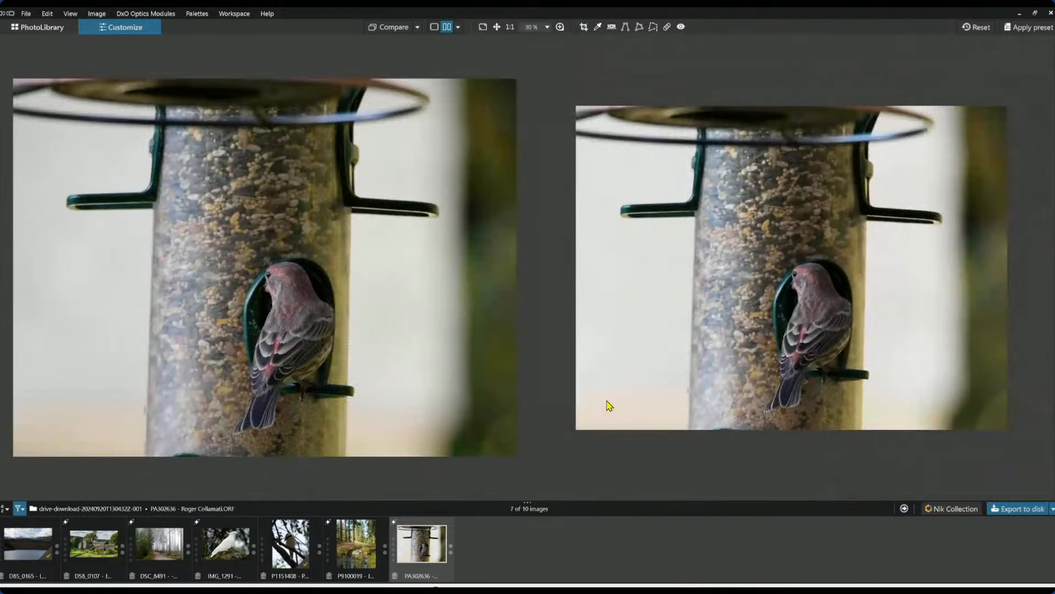
click(447, 27)
click(435, 27)
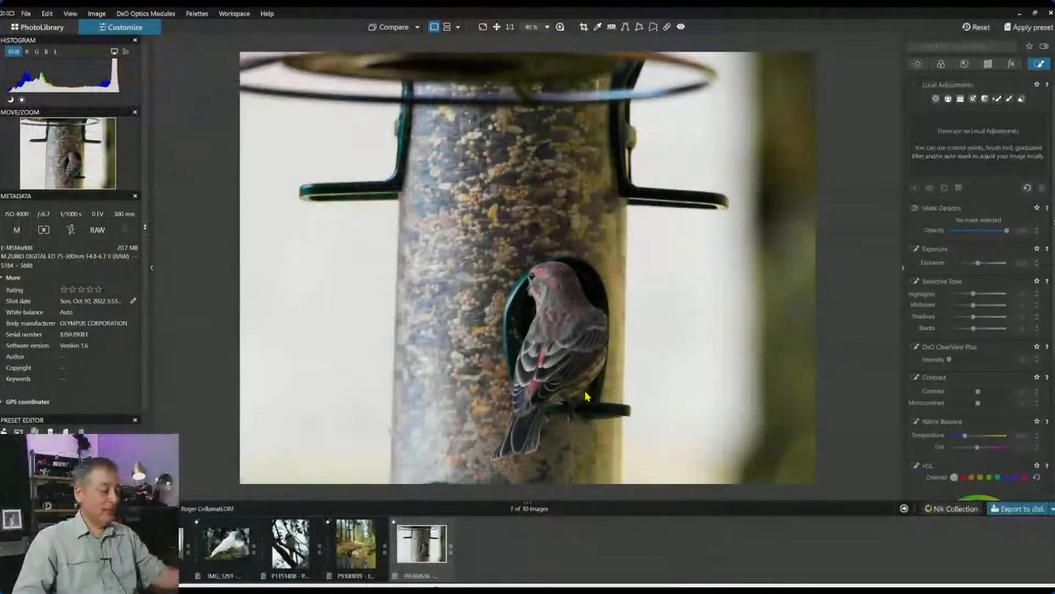
scroll(581, 341, down, 1)
scroll(582, 341, up, 1)
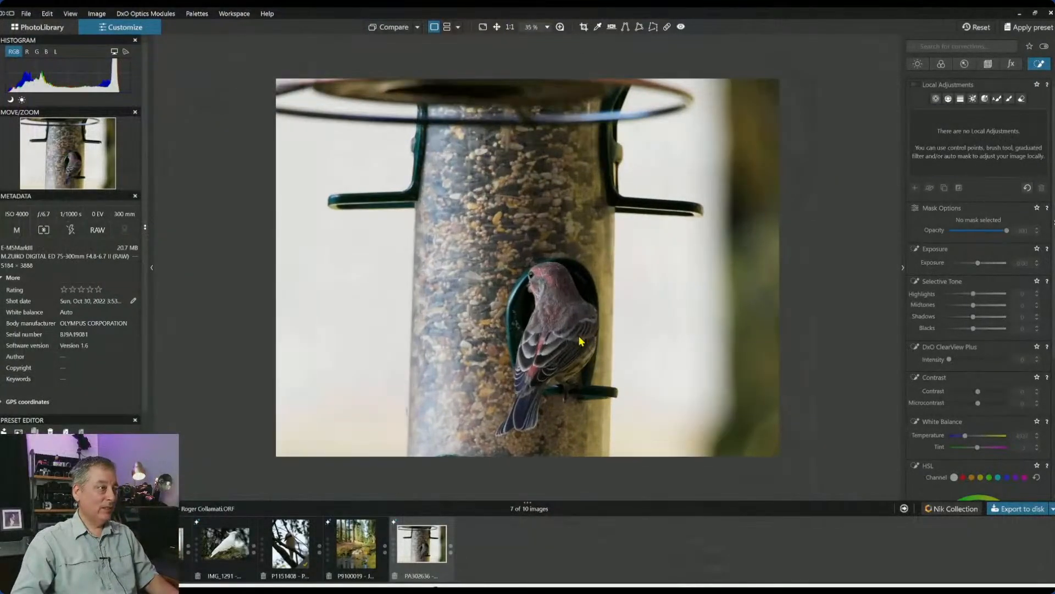
scroll(581, 341, up, 1)
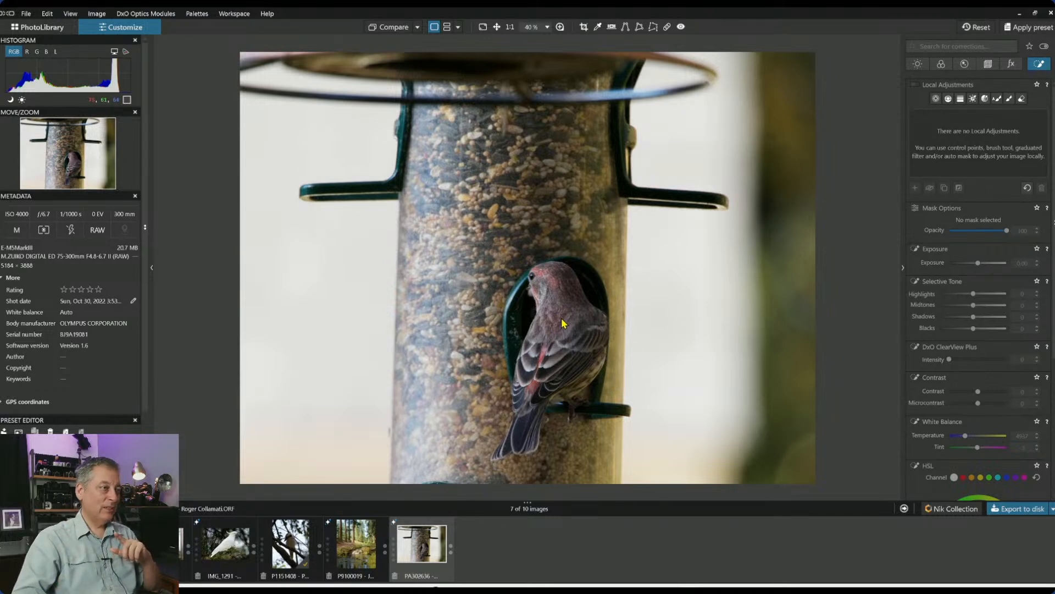
key(ctrl+minus)
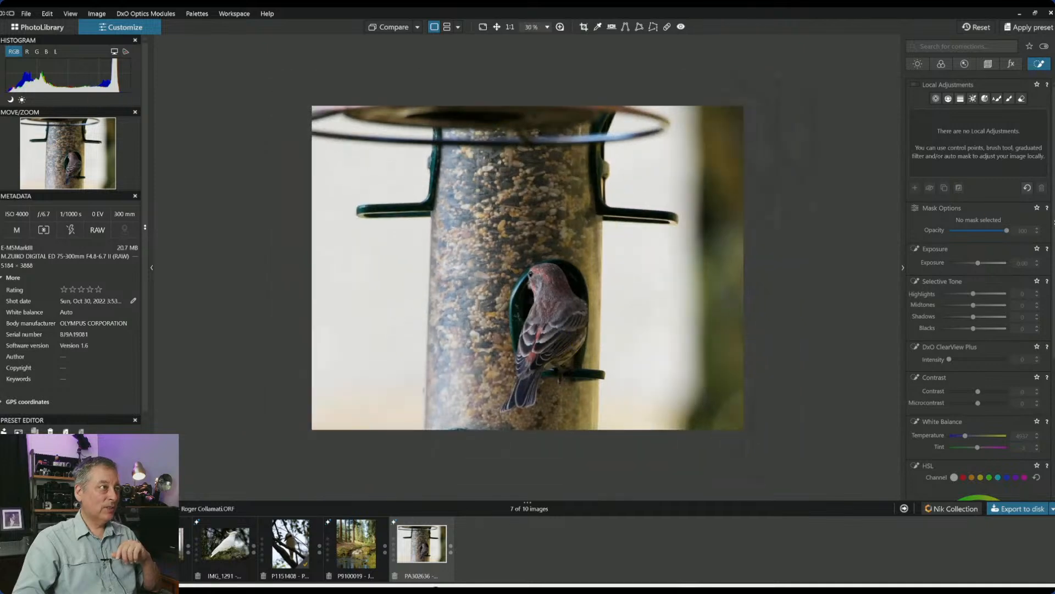
Set the crop's aspect ratio to 1:1 and tighten the frame to about 2222 × 2222 px around the finch
click(988, 64)
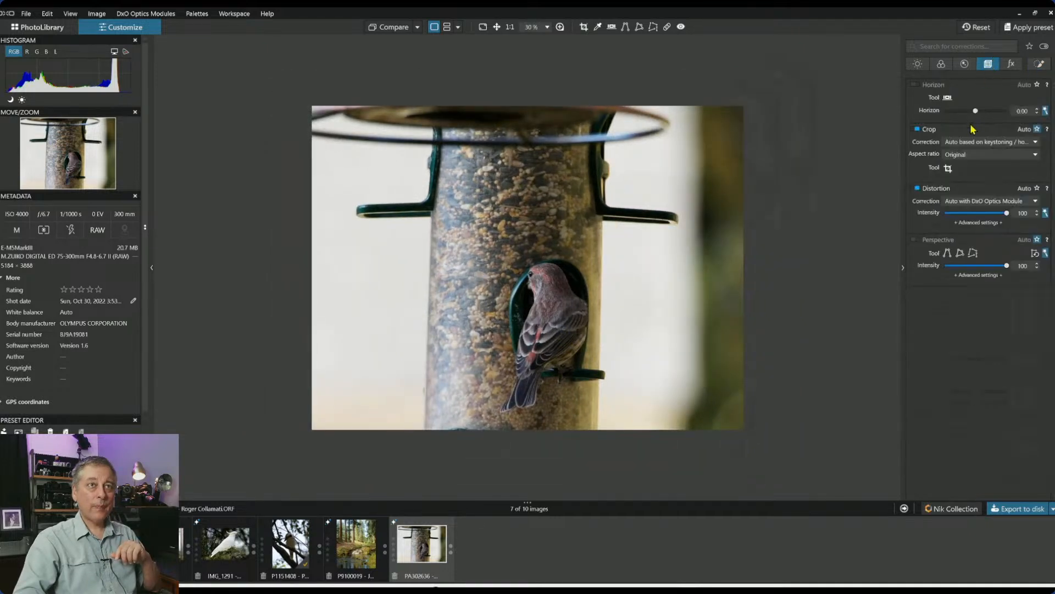
click(957, 155)
click(958, 179)
click(948, 168)
drag(528, 37, 529, 192)
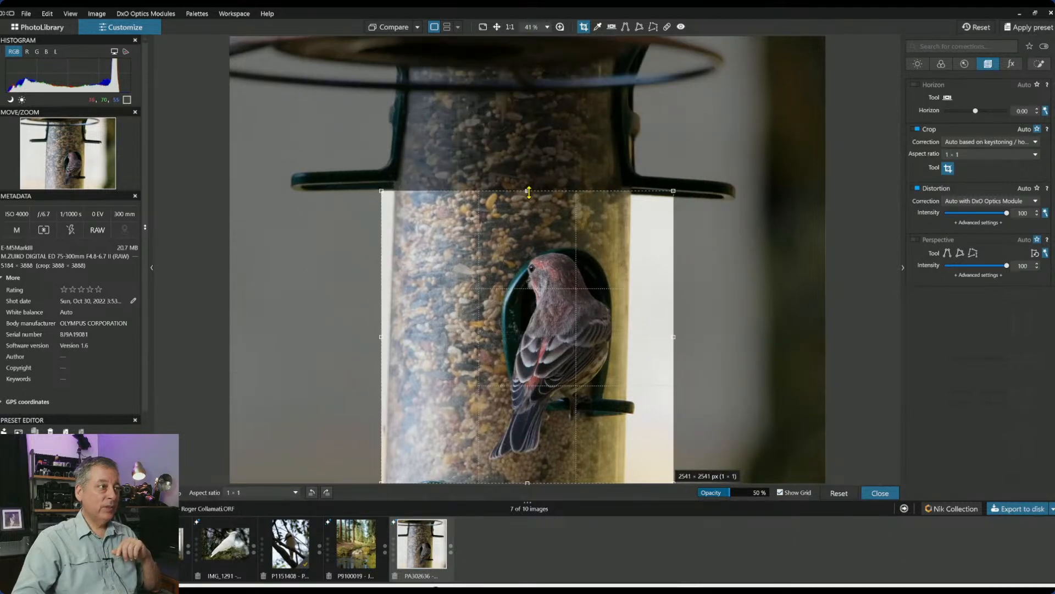
drag(673, 339, 637, 338)
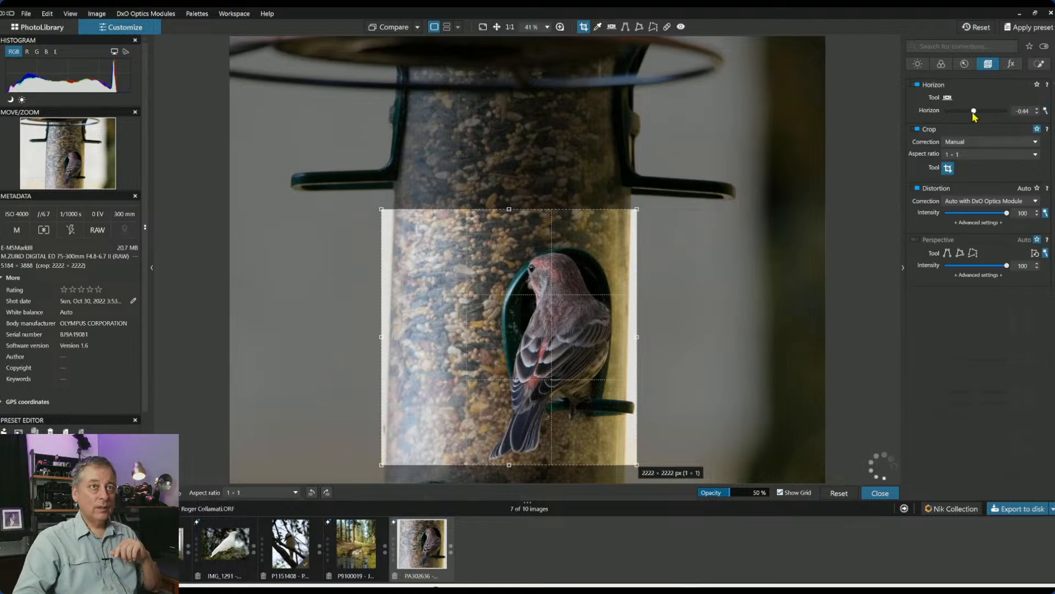
Straighten the finch photo with a horizon correction of -1.83 and apply the square crop
drag(976, 111, 968, 115)
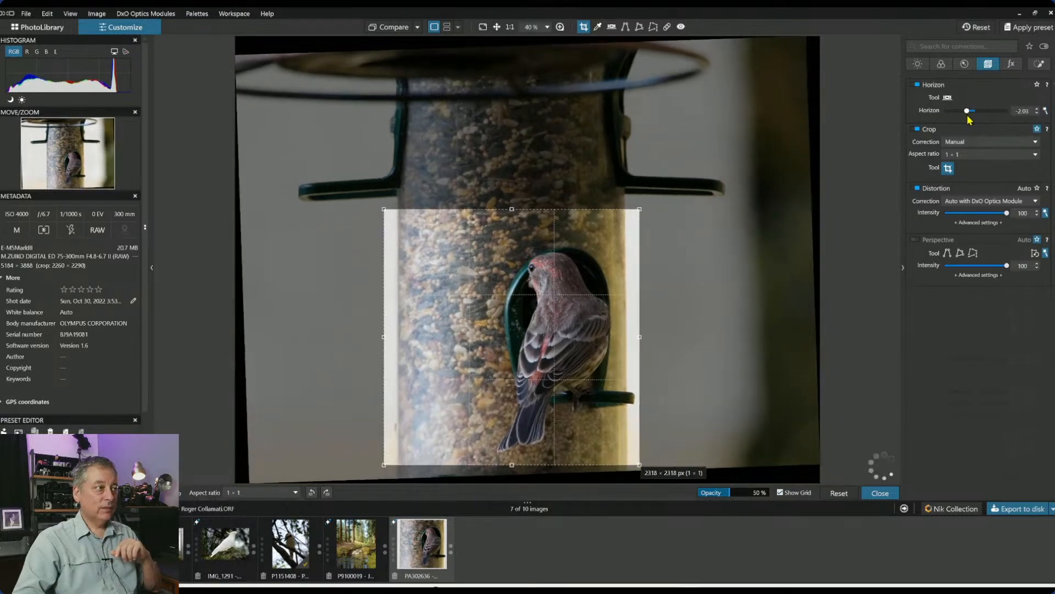
key(Return)
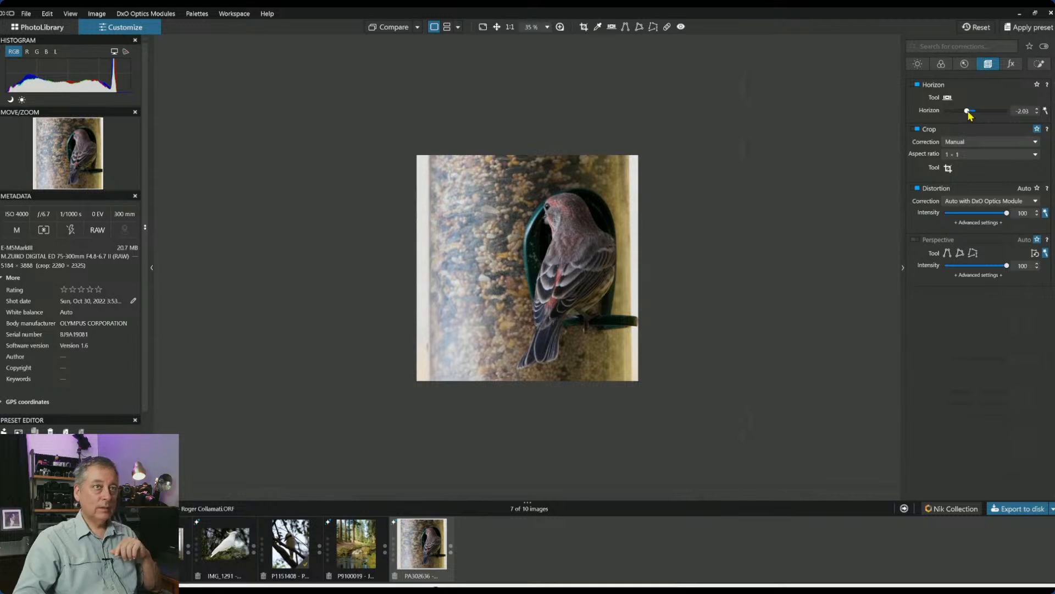
drag(967, 111, 969, 112)
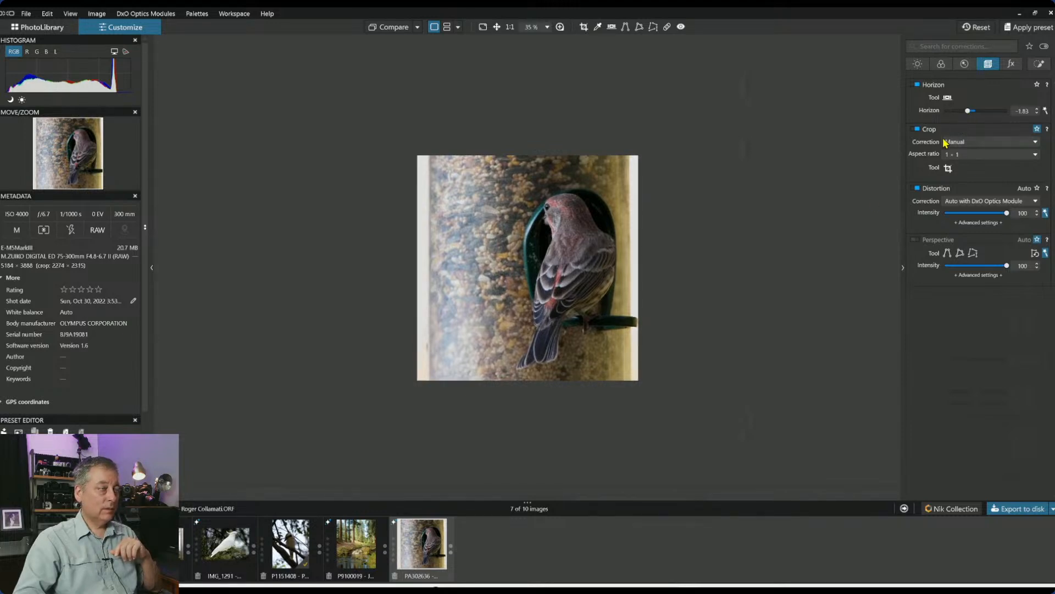
Readjust the square crop around the finch to about 2335 × 2335 px and apply it
click(948, 168)
drag(384, 465, 370, 445)
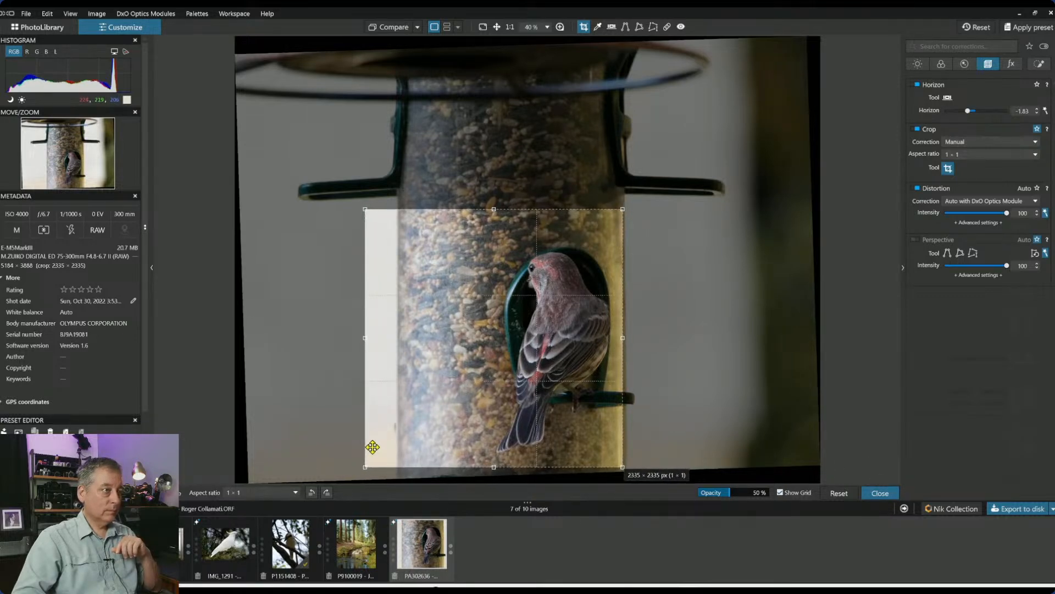
key(Return)
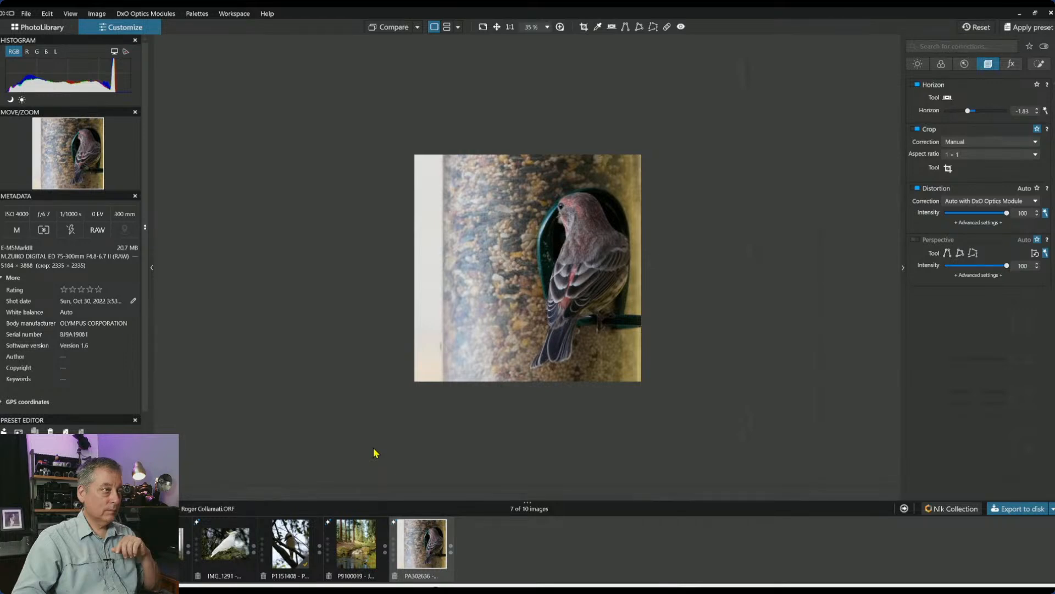
Place a vertical control line on the pale background strip, fading past the finch, and set its exposure to 0.33
scroll(474, 427, up, 2)
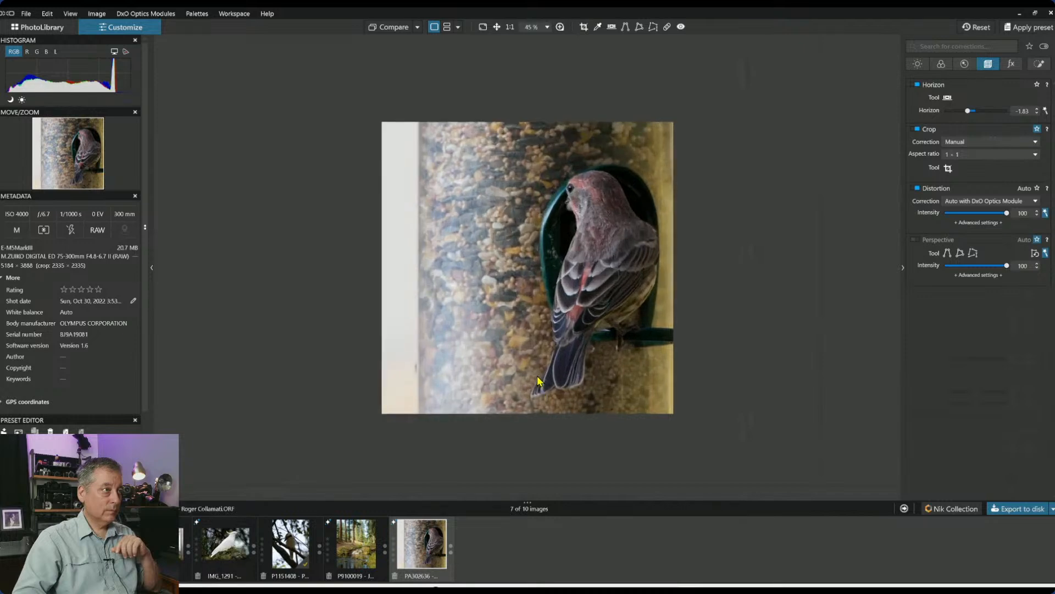
scroll(538, 379, up, 1)
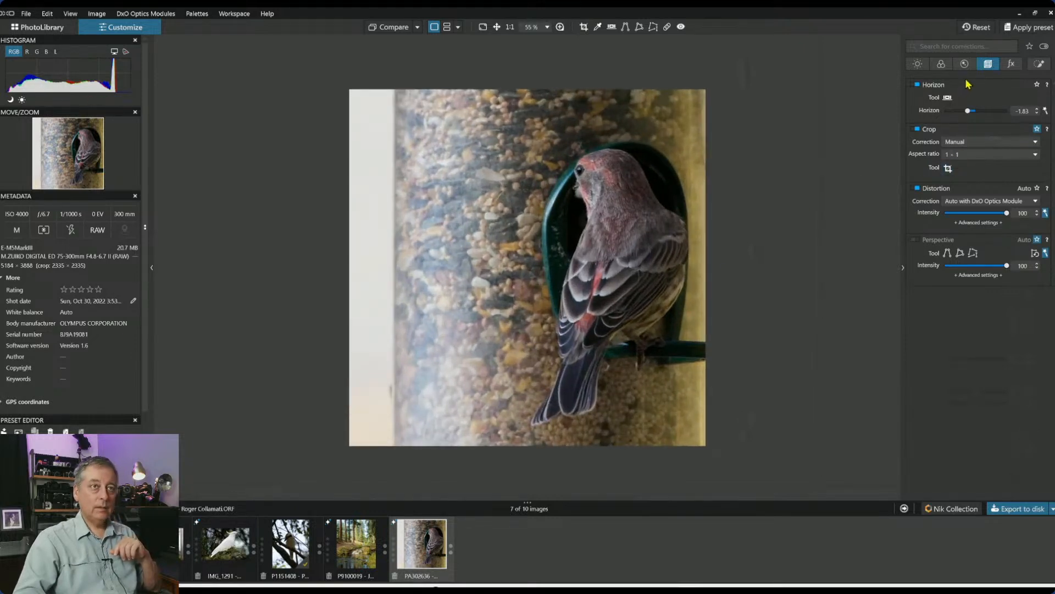
click(1040, 64)
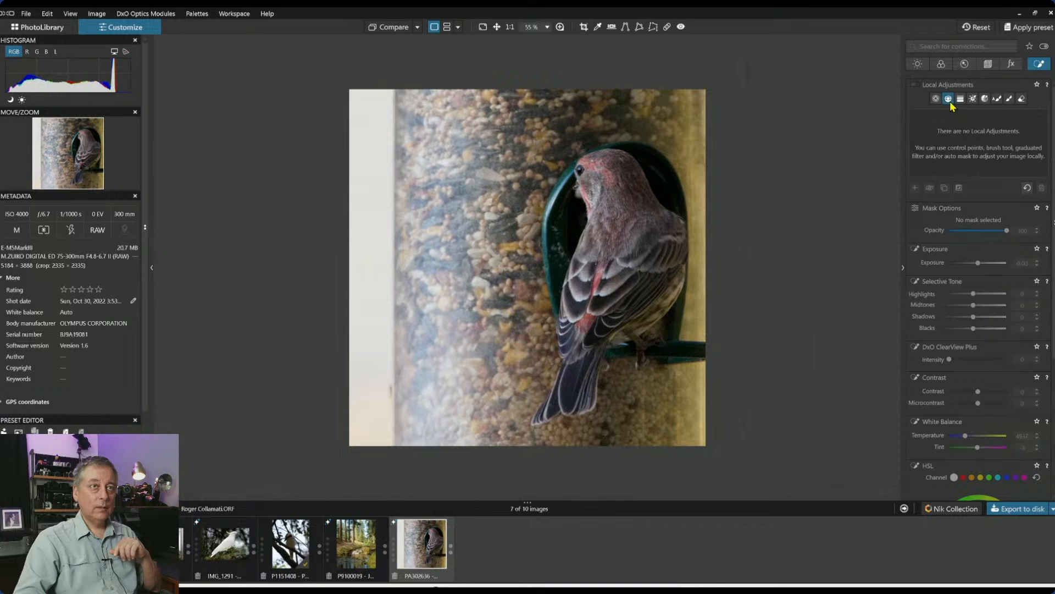
click(949, 100)
drag(385, 306, 707, 306)
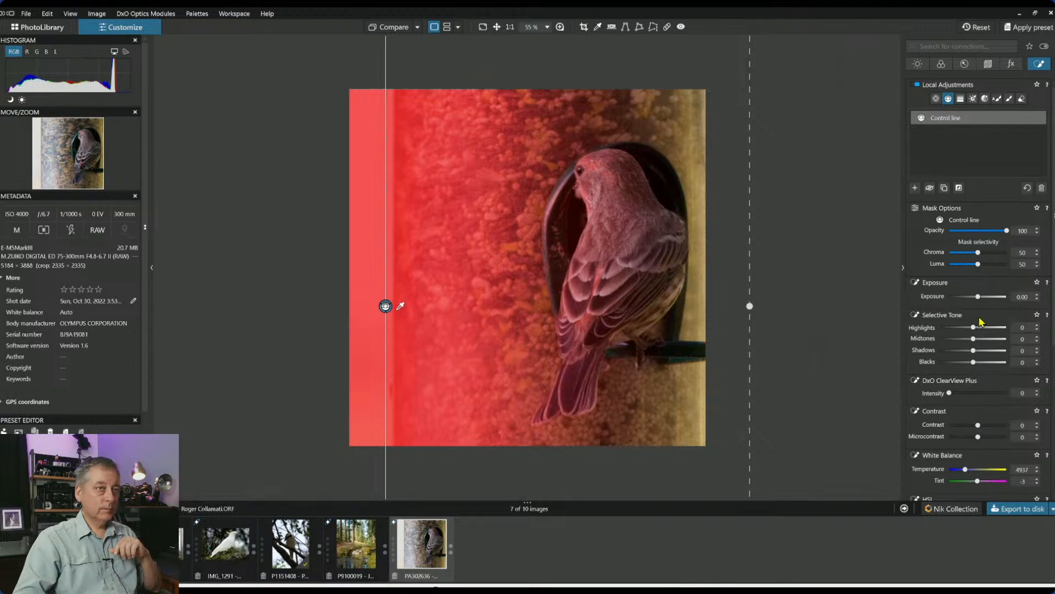
drag(979, 302, 981, 298)
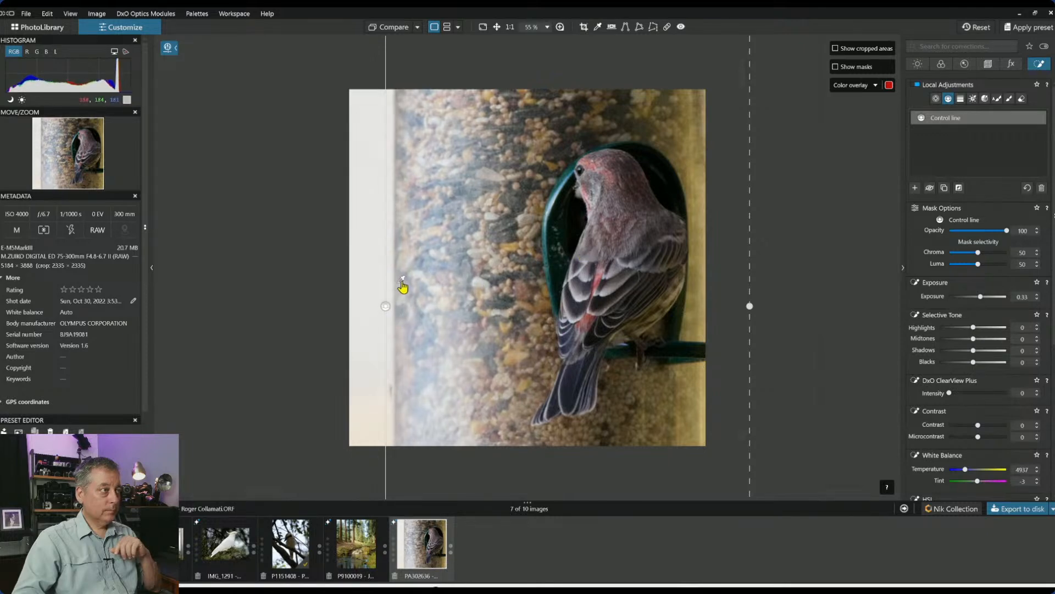
mouse_move(386, 307)
mouse_down()
mouse_move(434, 299)
mouse_move(379, 299)
mouse_up()
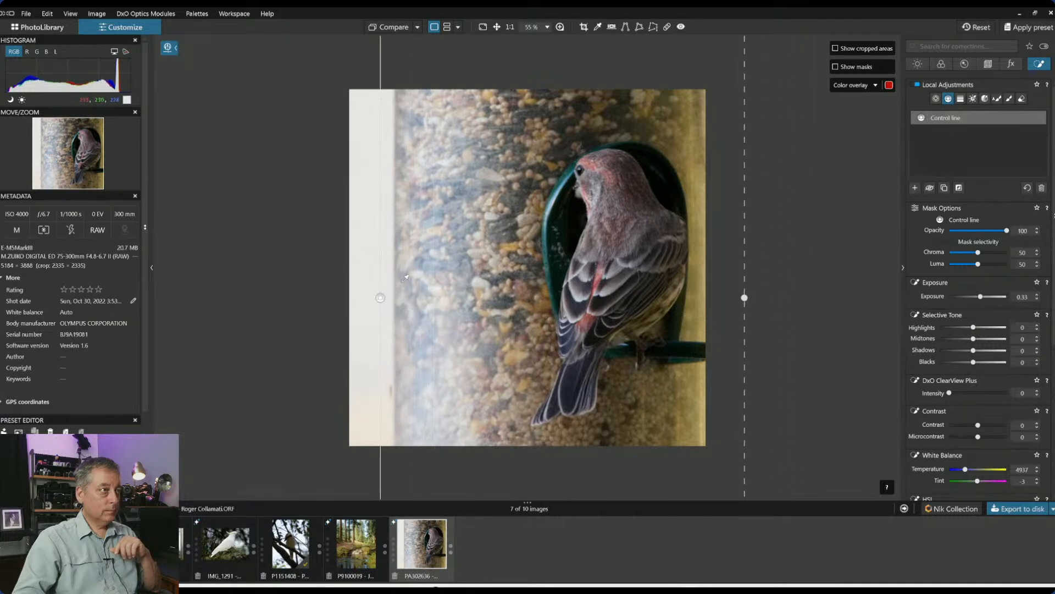
Add a second control line mask through the front of the finch's body and set its exposure to 0.49
click(915, 189)
drag(579, 273, 587, 274)
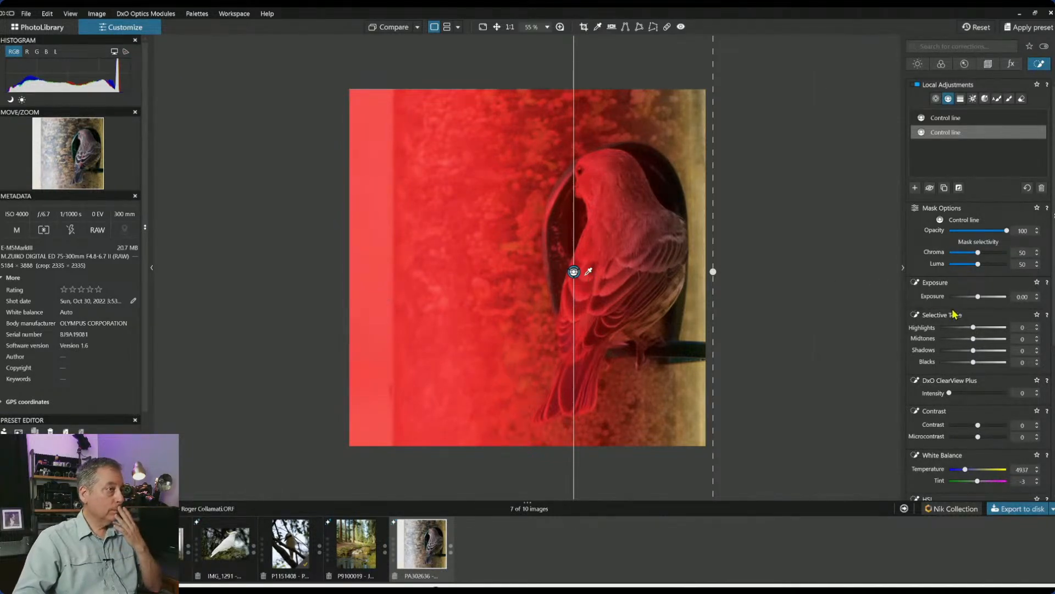
drag(978, 296, 981, 298)
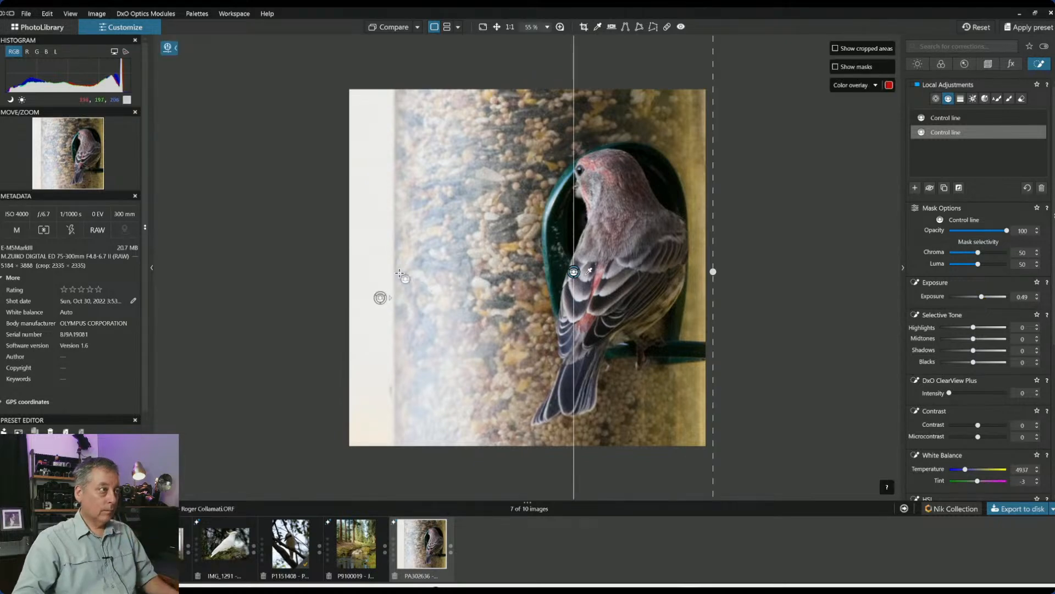
Try a negative control line from the pale background edge to the finch and raise the finch mask's exposure to 0.72
drag(350, 257, 597, 262)
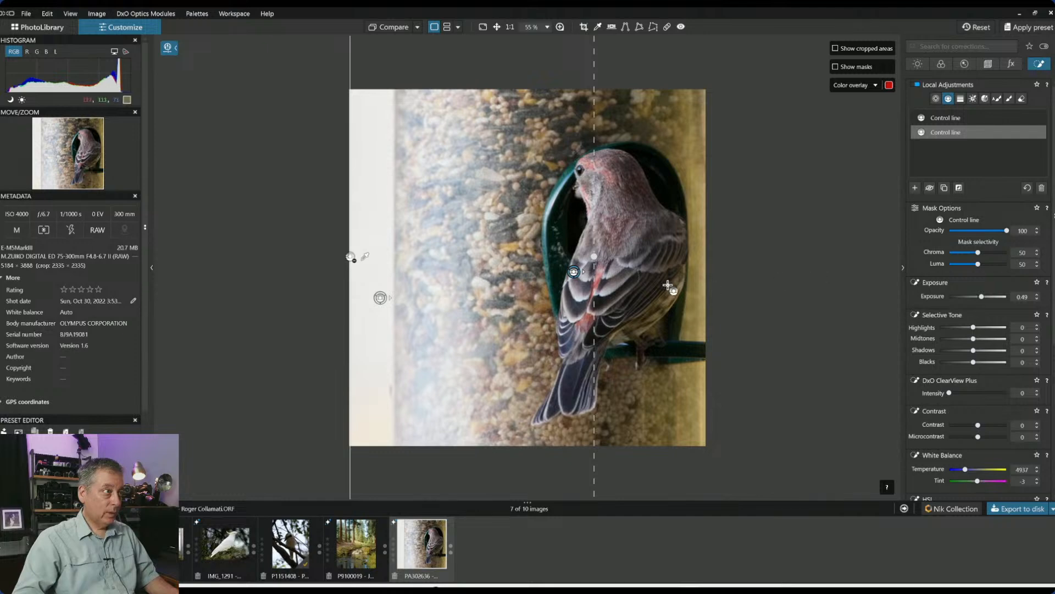
click(577, 274)
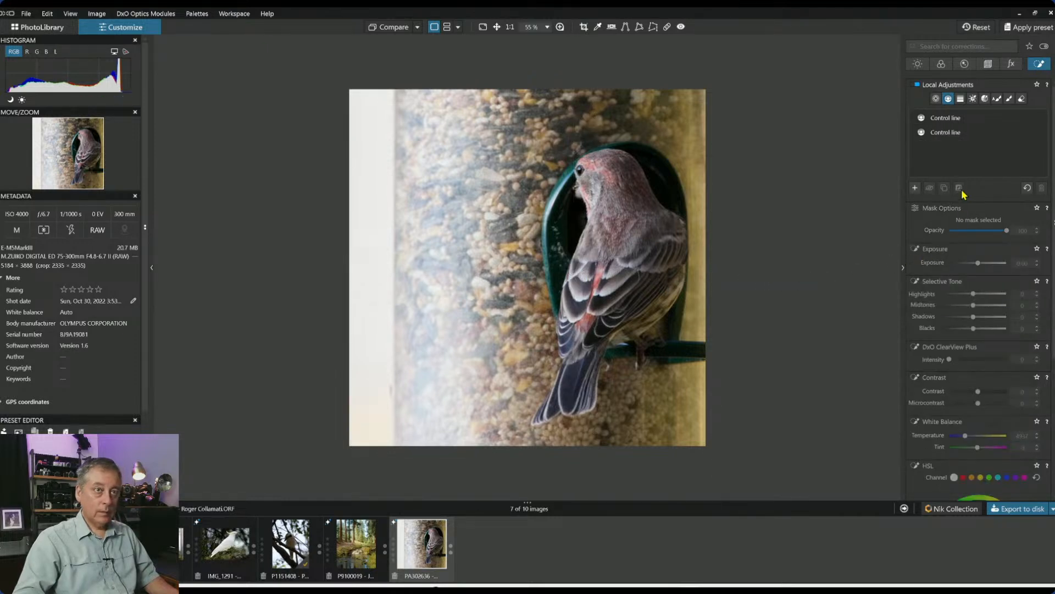
click(939, 137)
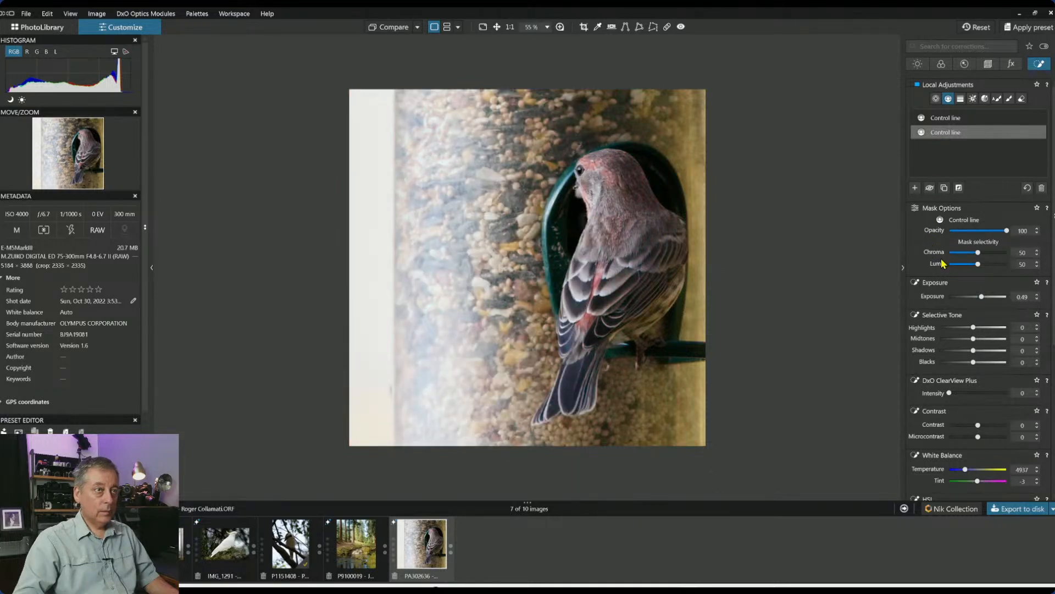
drag(983, 297, 984, 297)
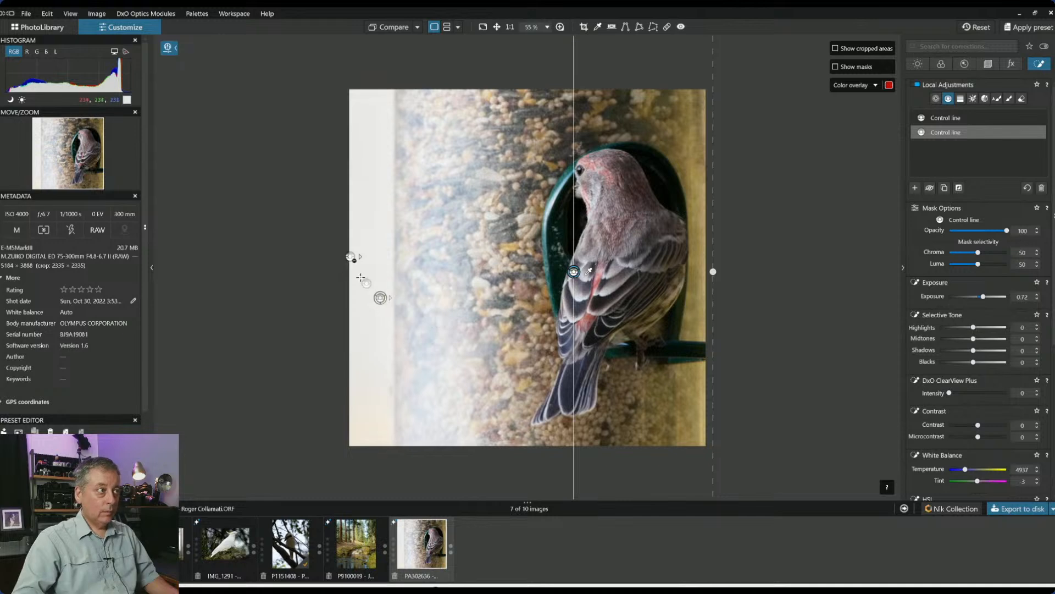
Lower the finch mask's exposure to 0.26 and delete its negative control line
click(349, 259)
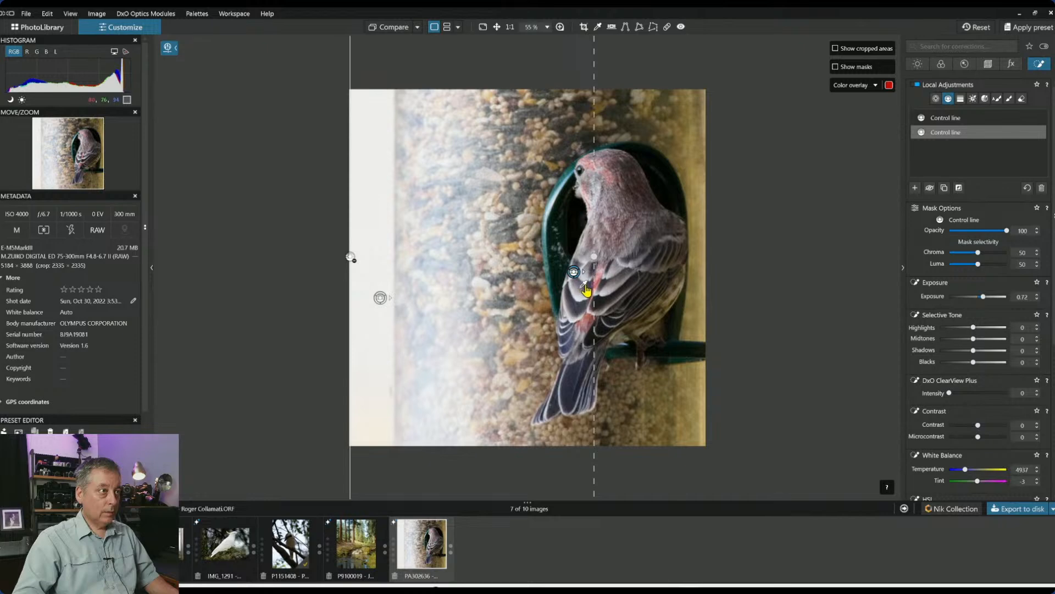
click(985, 298)
drag(986, 301, 979, 298)
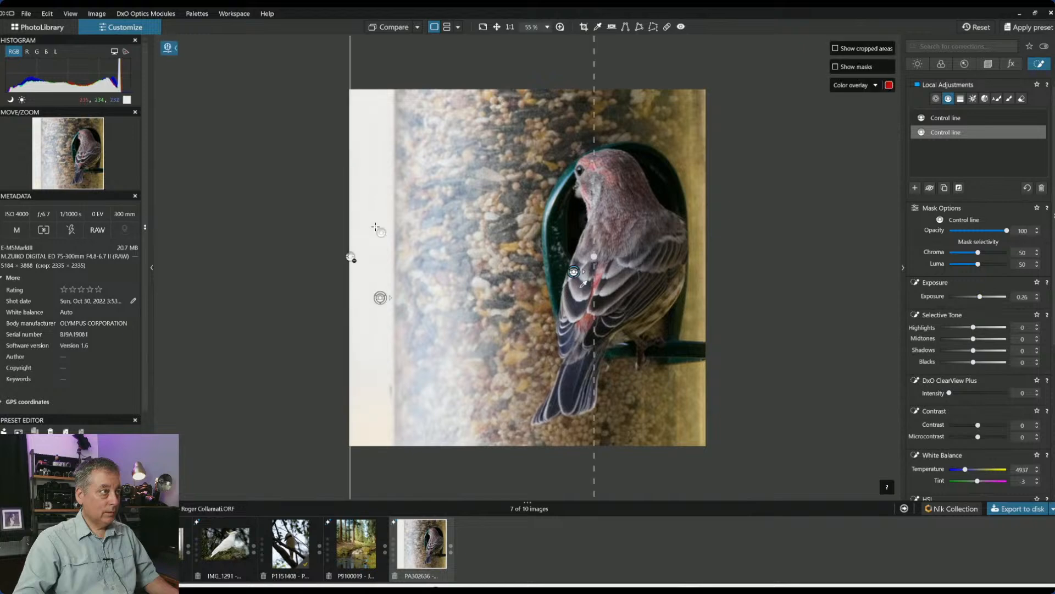
key(Delete)
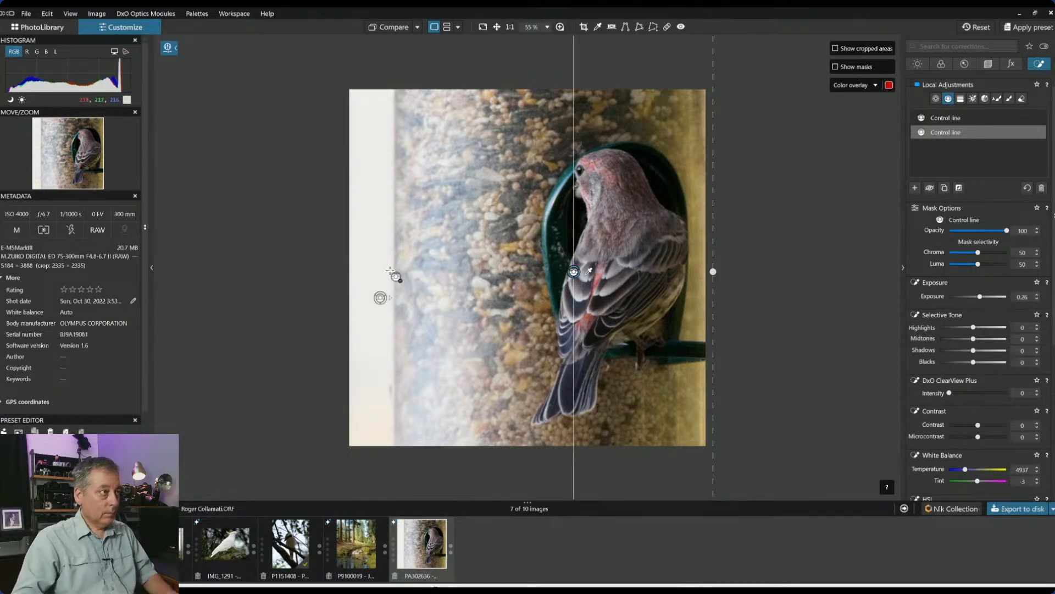
Try a shorter negative control line from the pale strip to mid-feeder and set the finch mask's exposure to 0.60
drag(376, 267, 402, 268)
drag(479, 270, 524, 270)
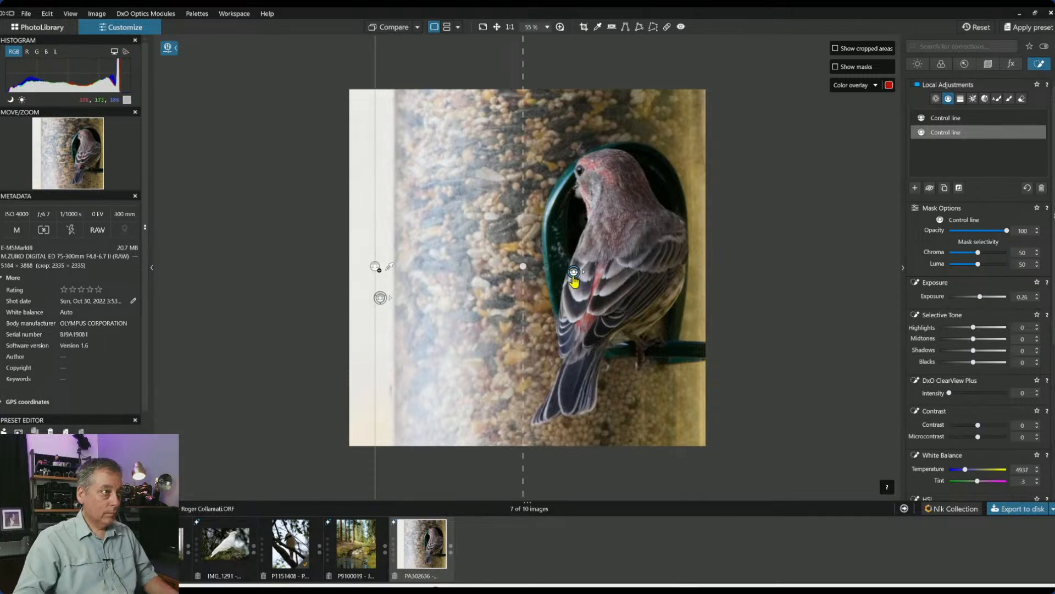
click(573, 275)
click(573, 272)
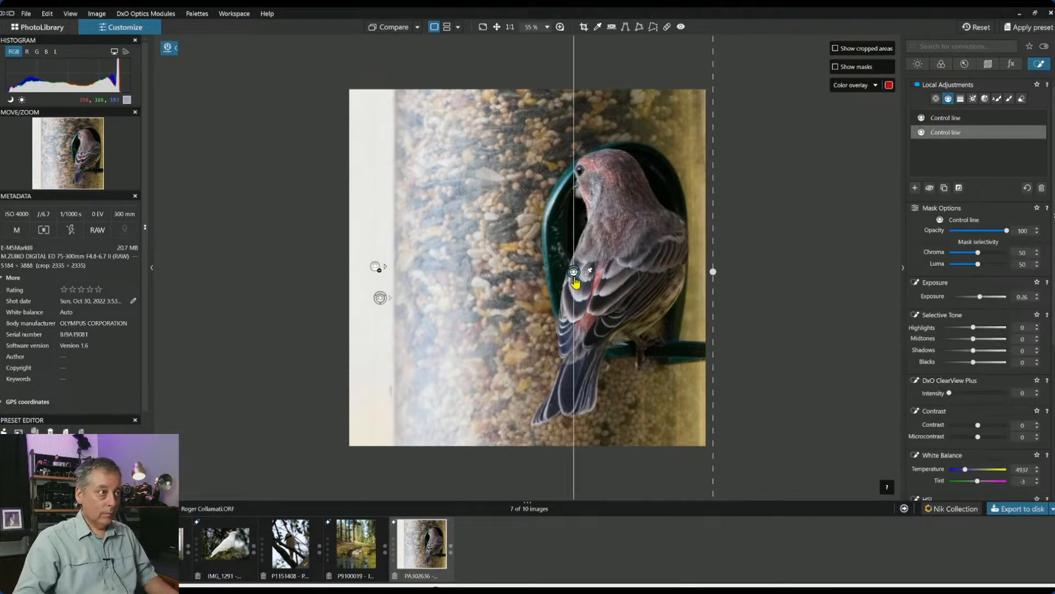
drag(980, 297, 983, 297)
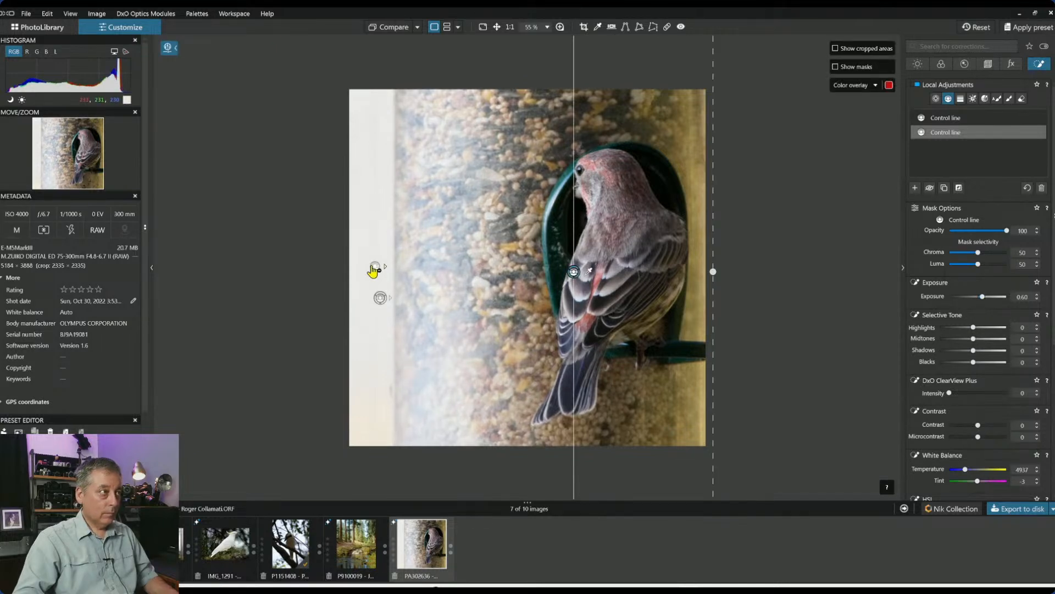
Try the negative control line with its fade reversed at the feeder opening and over the seeds, with the finch mask's exposure at 0.95
drag(374, 270, 544, 268)
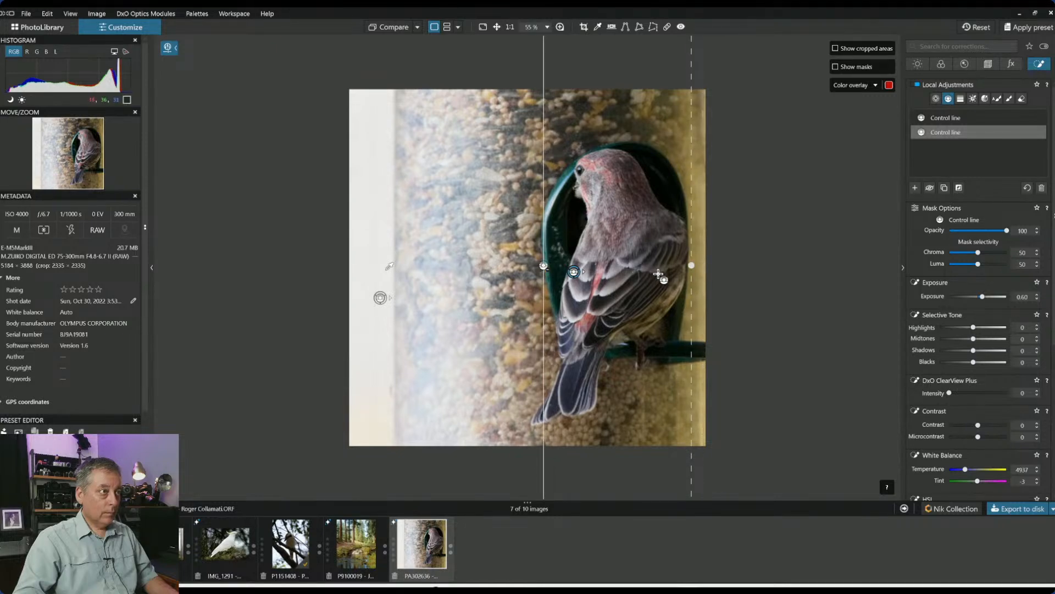
drag(695, 270, 330, 265)
drag(544, 268, 548, 266)
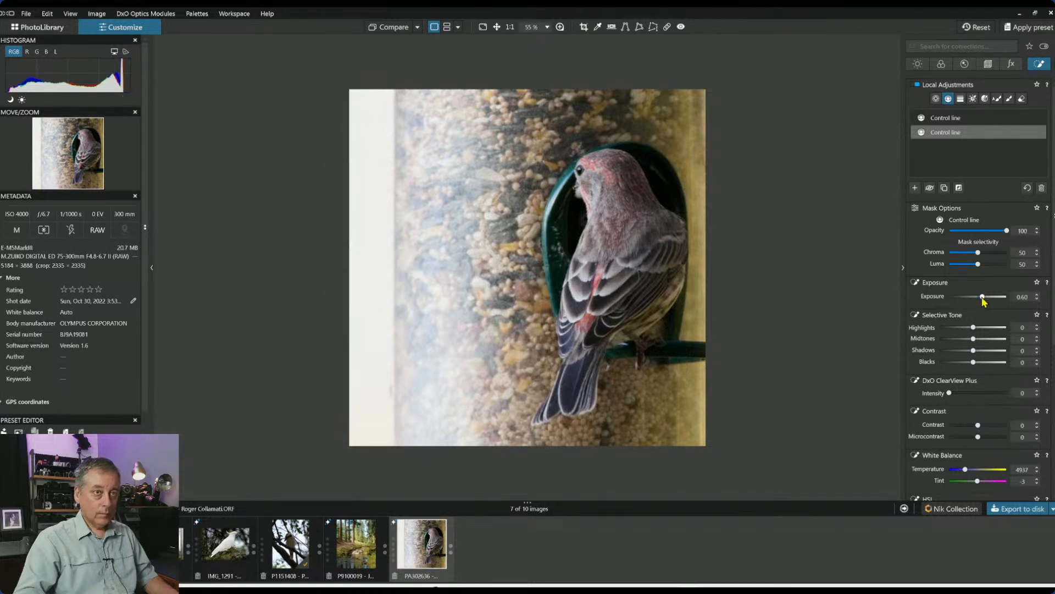
drag(983, 297, 985, 297)
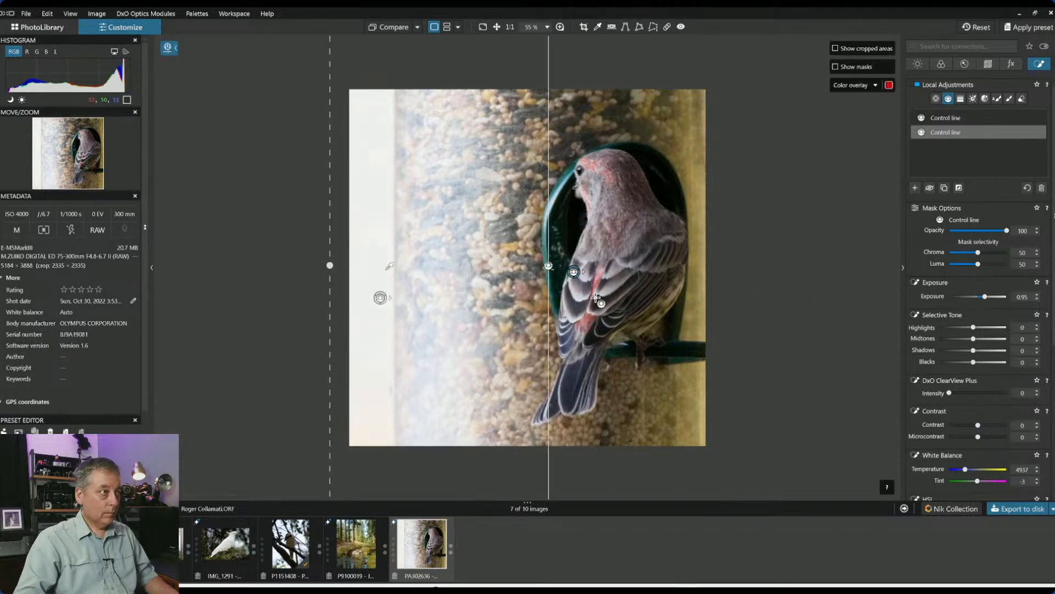
drag(551, 271, 436, 268)
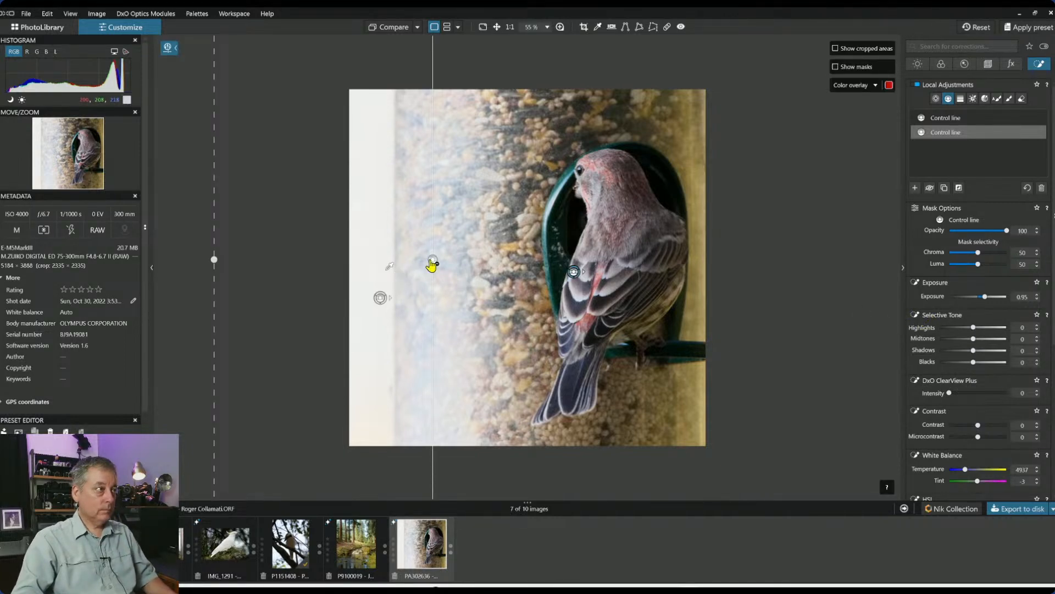
Set the exposure to -0.70 on the background control line and to 1.29 on the finch control line
click(379, 299)
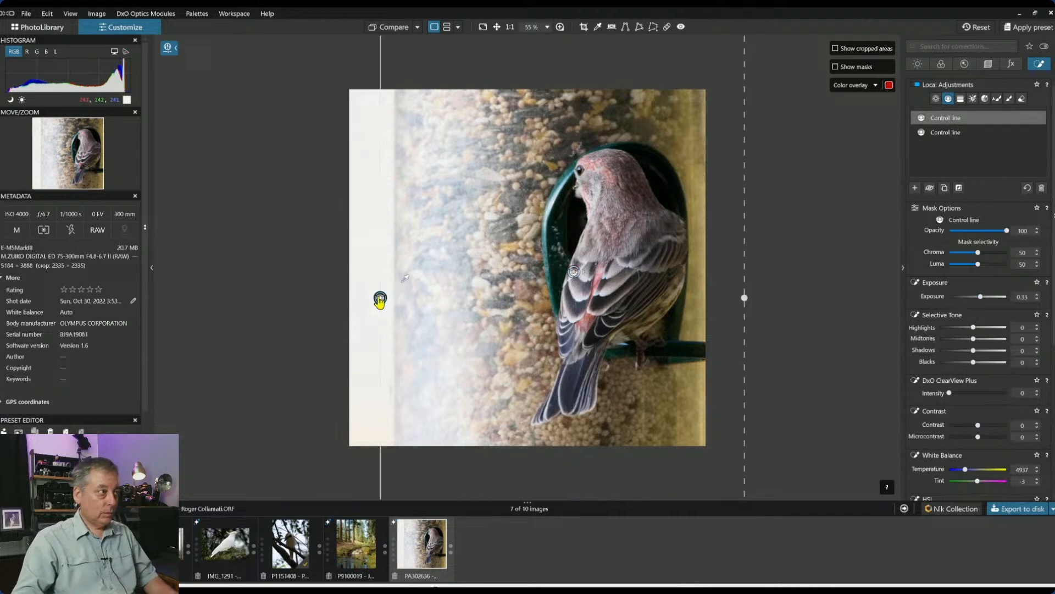
double_click(981, 298)
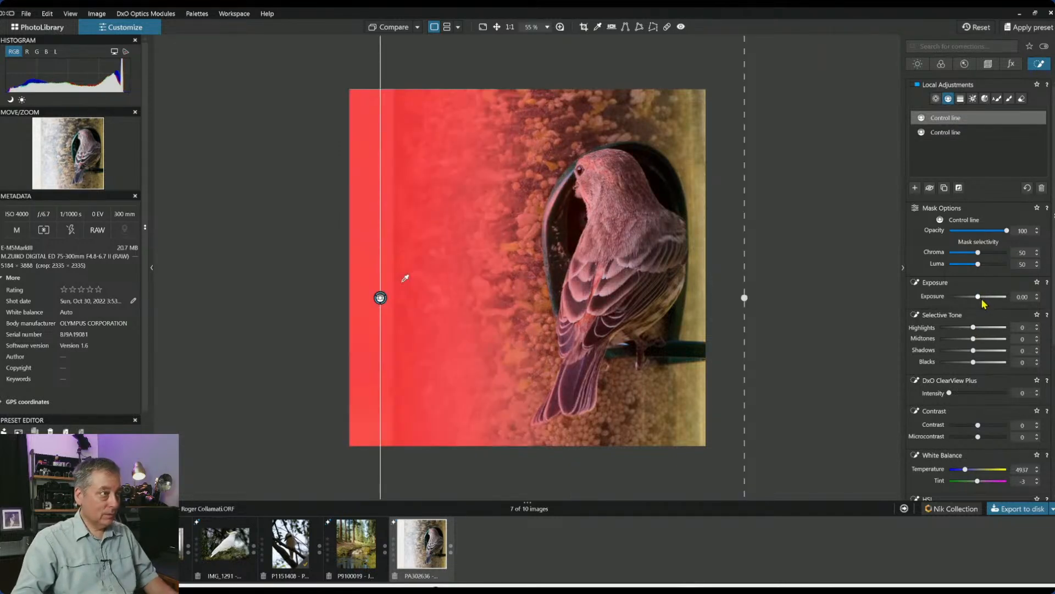
drag(978, 297, 976, 298)
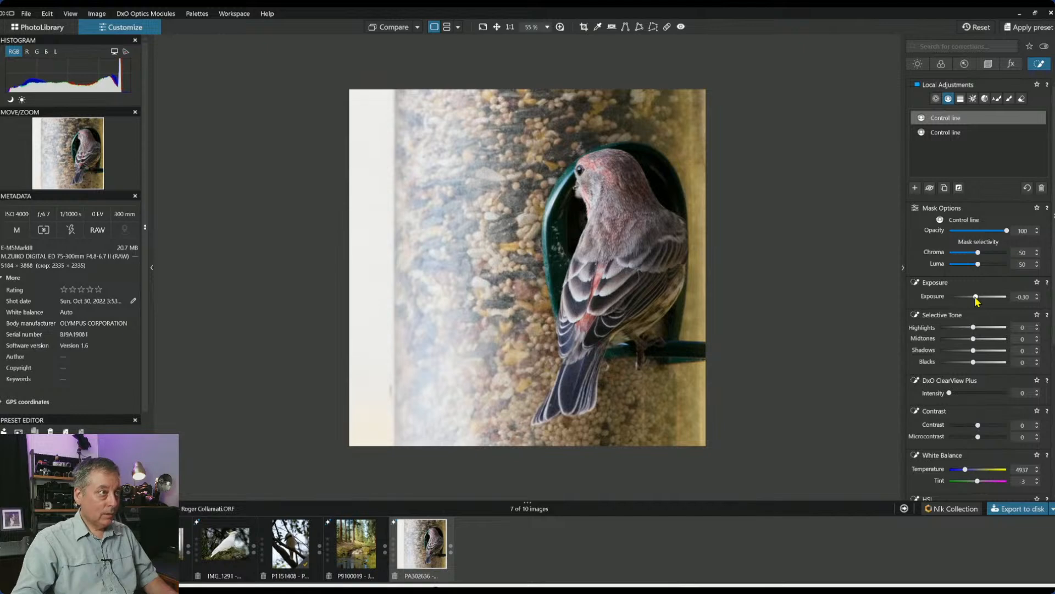
click(576, 273)
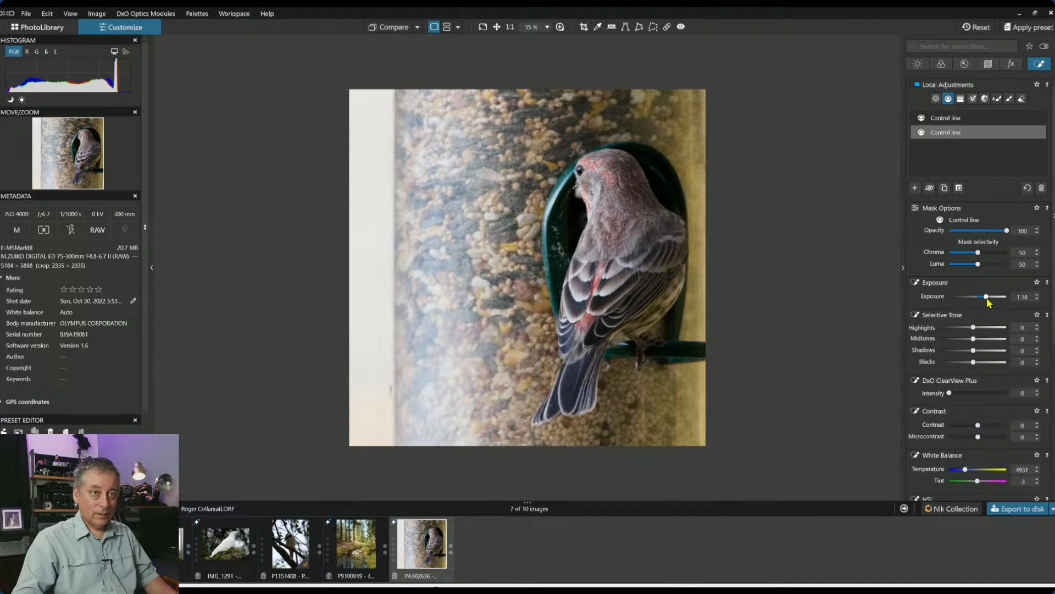
drag(989, 303, 991, 302)
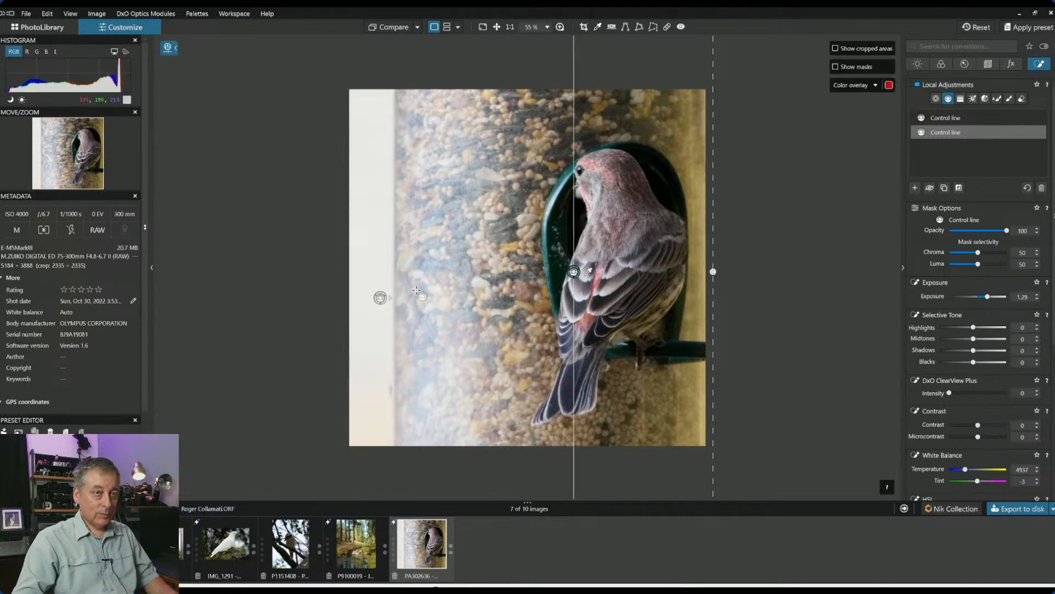
Darken the background control line to an exposure of -1.40 and brighten the finch control line to 1.76
click(380, 300)
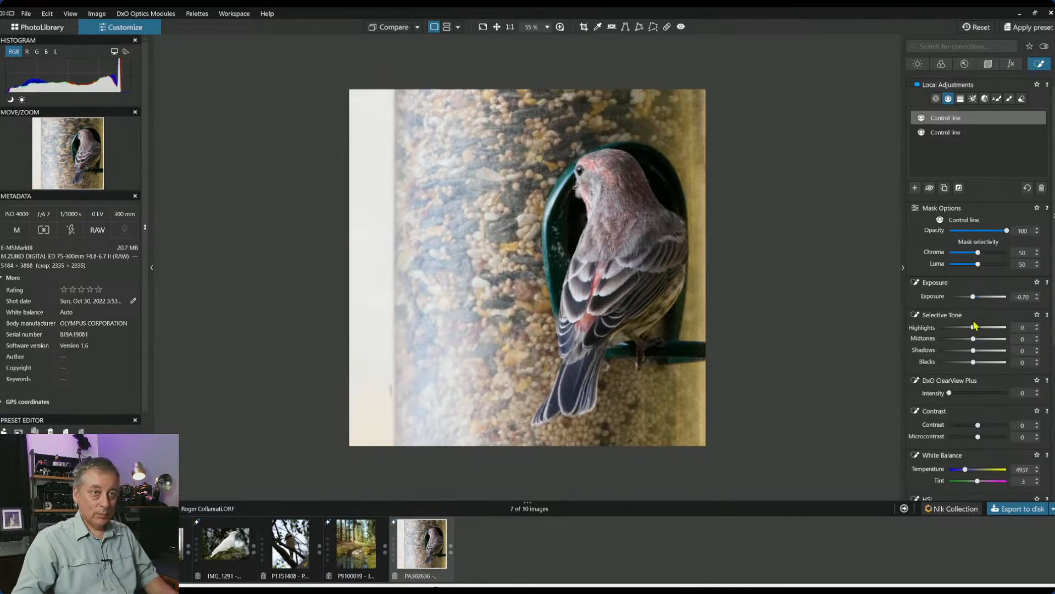
drag(974, 298, 969, 298)
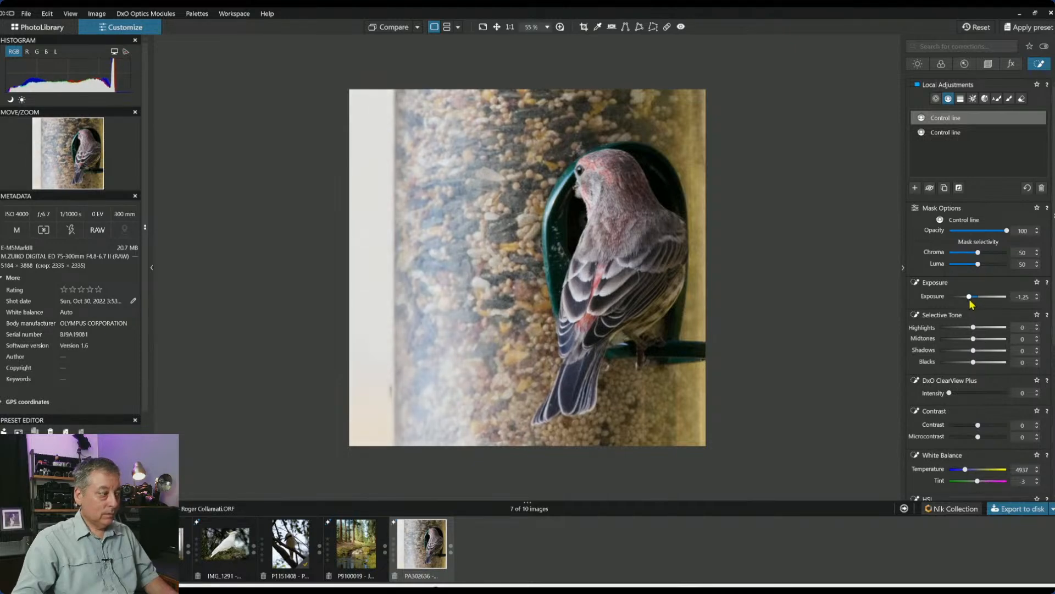
click(575, 274)
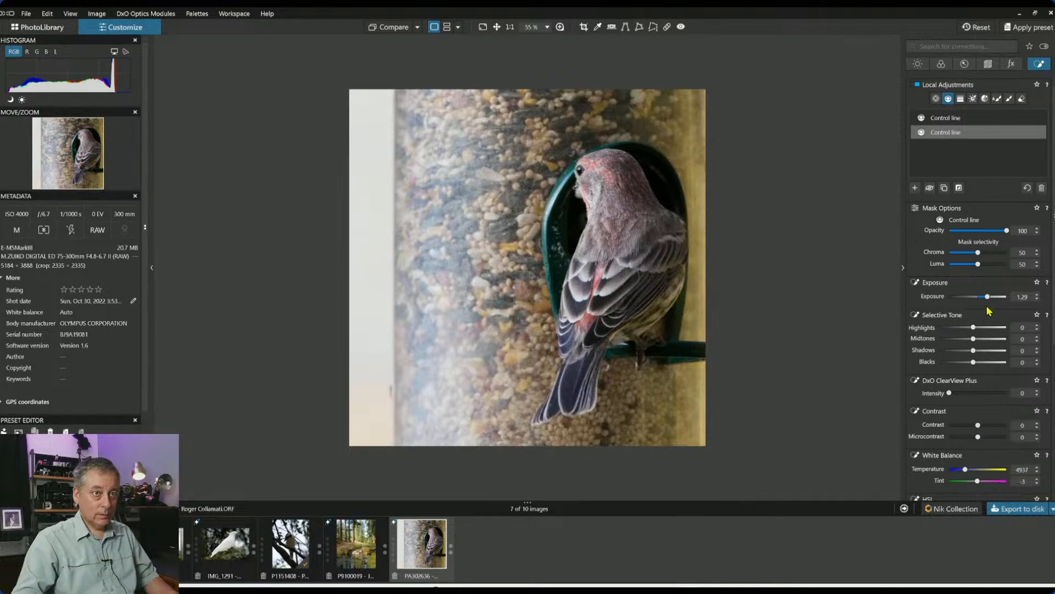
drag(989, 298, 992, 297)
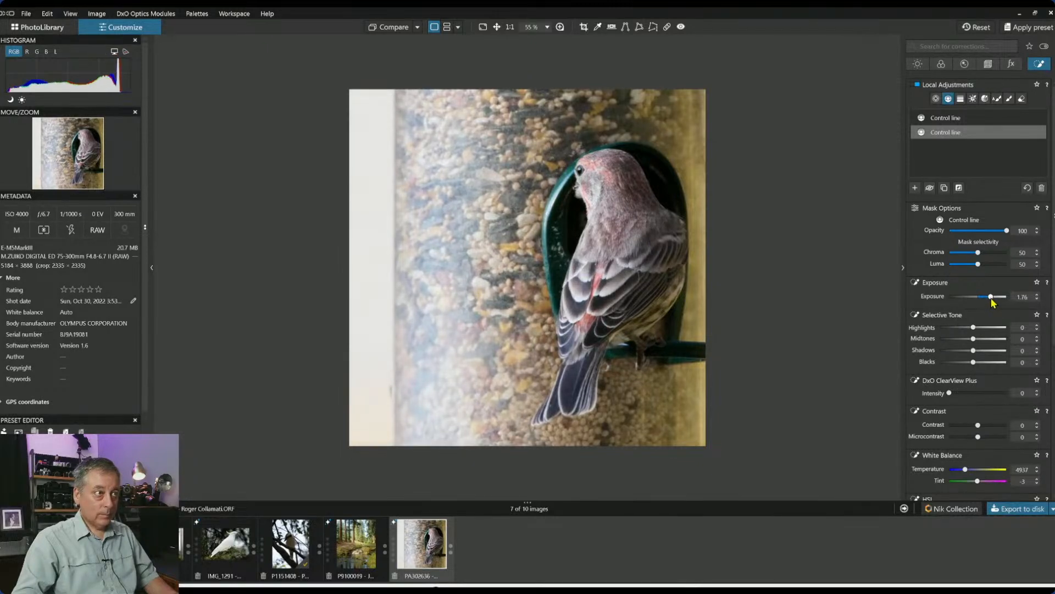
click(381, 300)
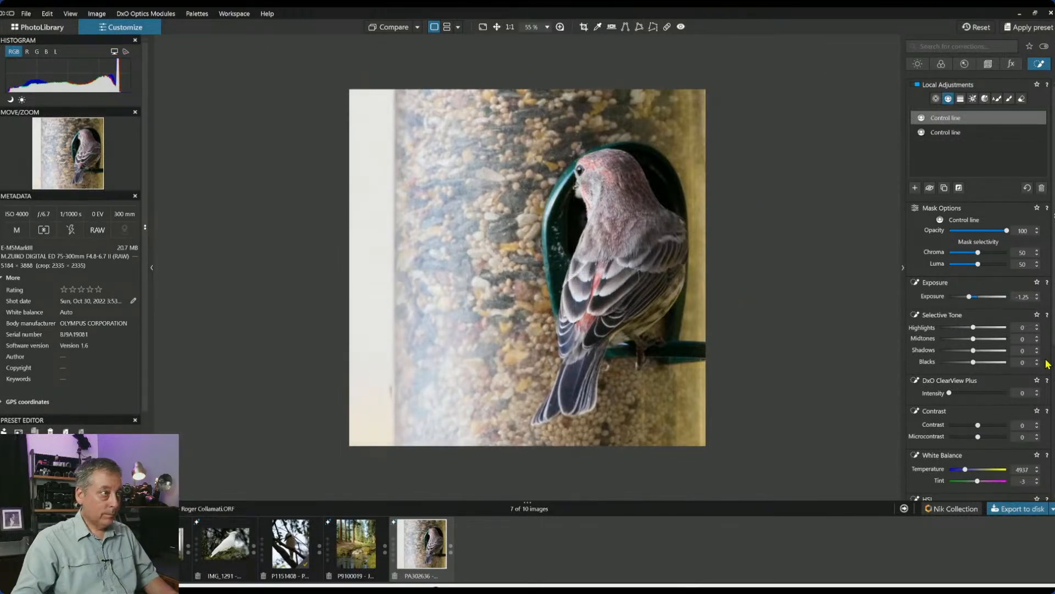
drag(968, 298, 967, 298)
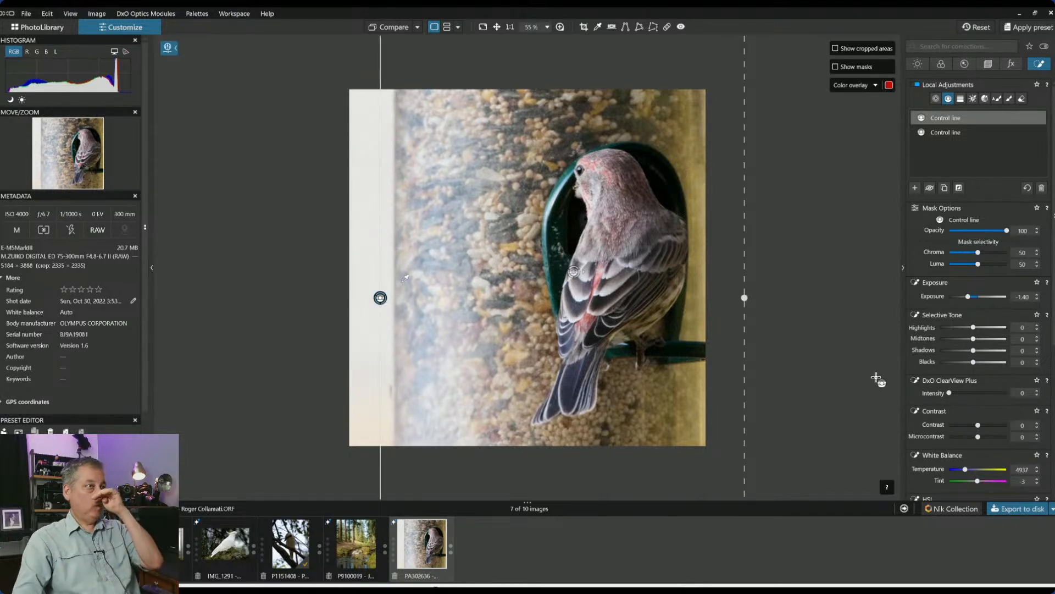
Compare the current edit of the finch photo with the uncorrected original
click(429, 41)
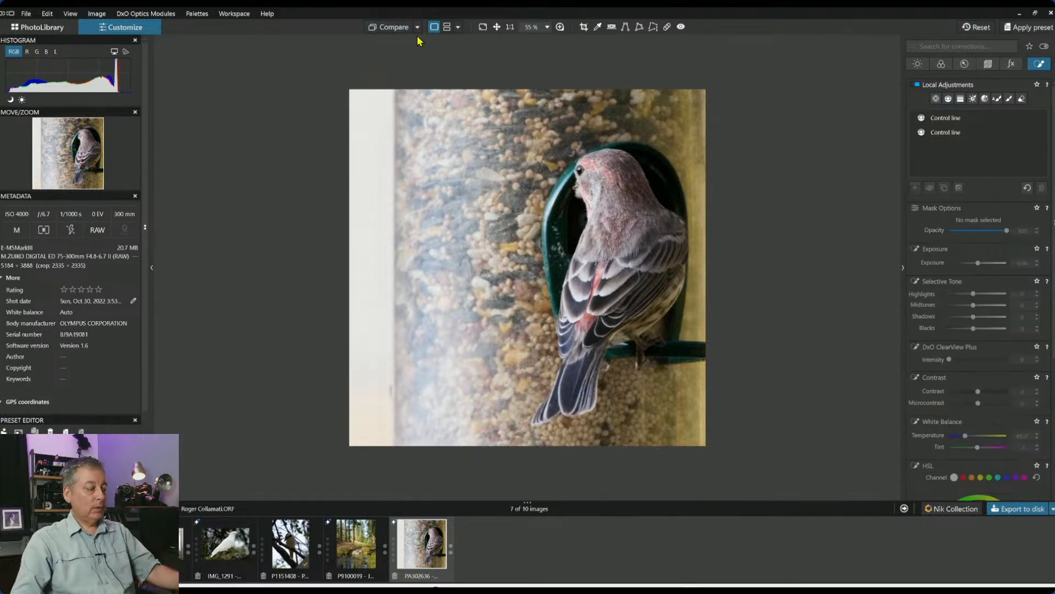
click(392, 30)
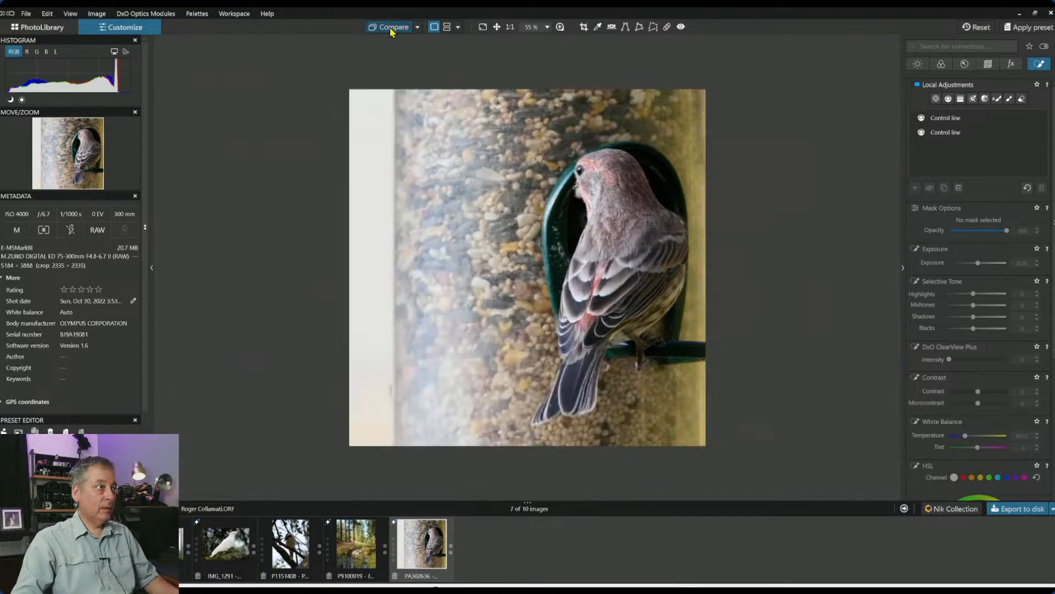
click(392, 30)
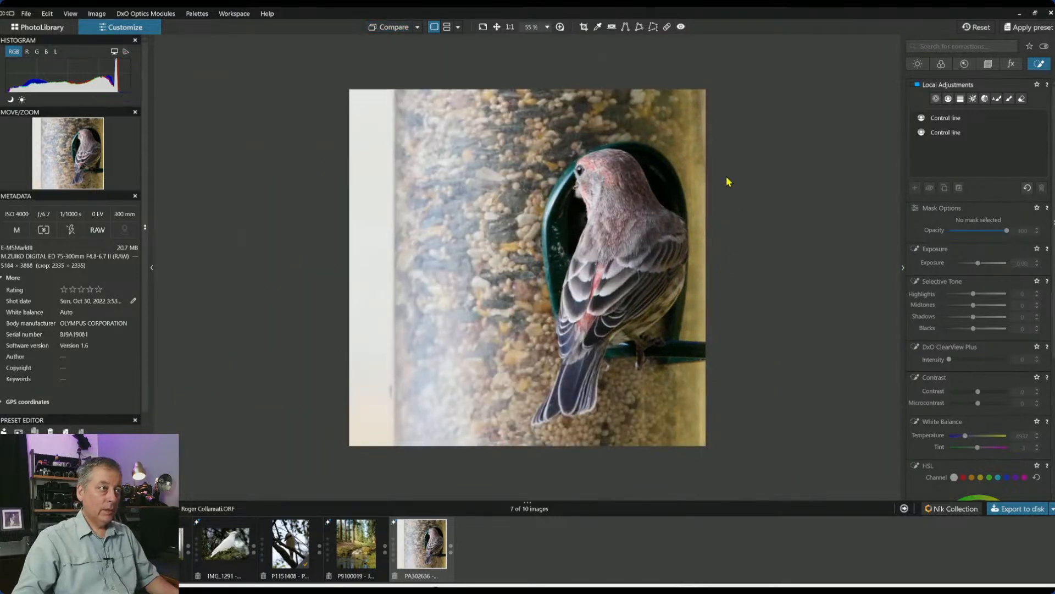
On the finch control line, set temperature to 5433, ClearView Plus to 31, highlights to 17 and shadows to 3
click(936, 134)
click(572, 275)
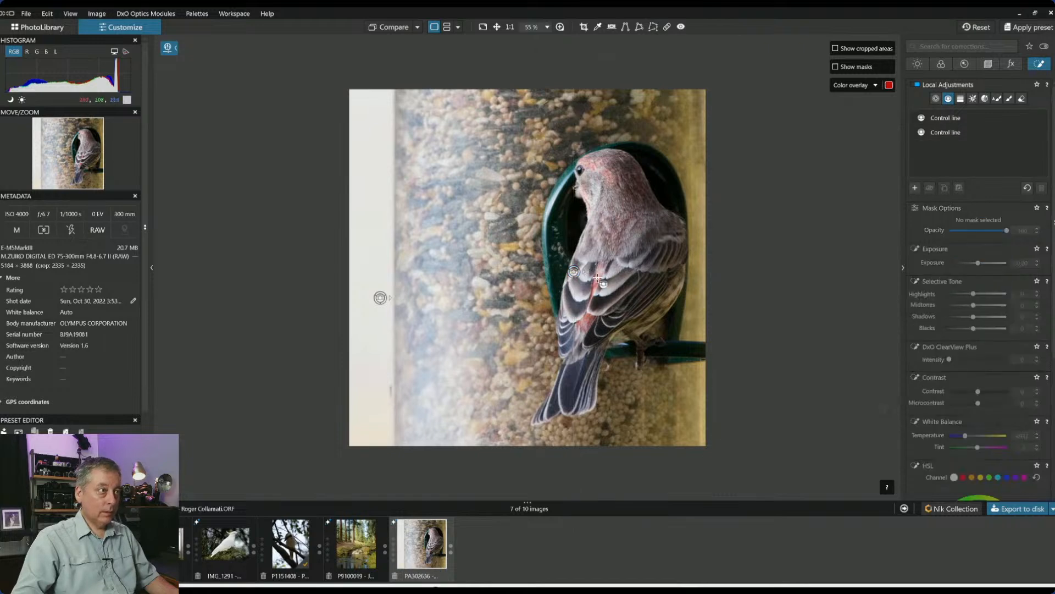
click(573, 275)
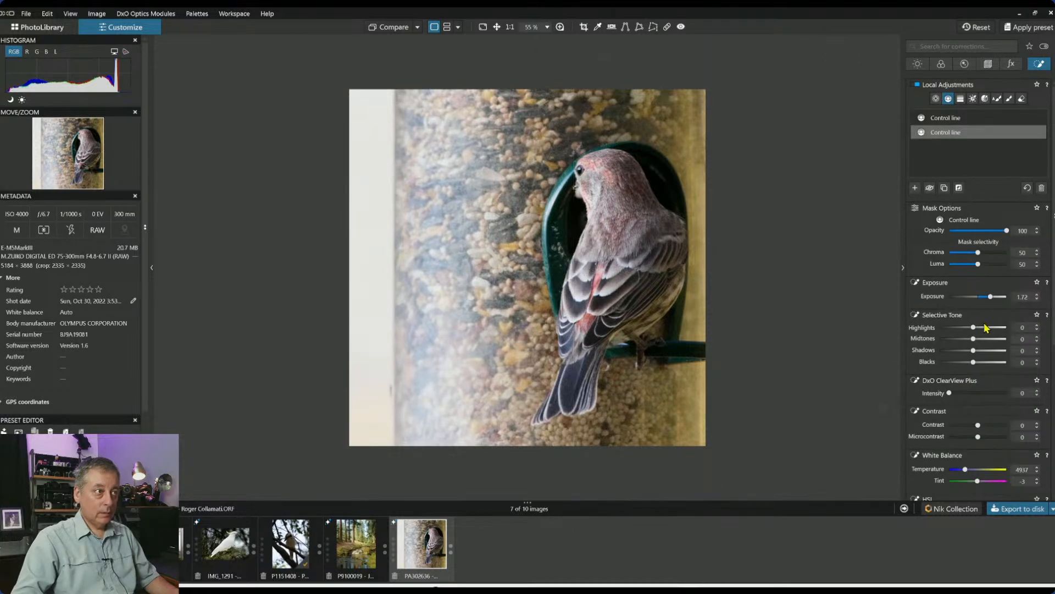
drag(966, 473, 969, 473)
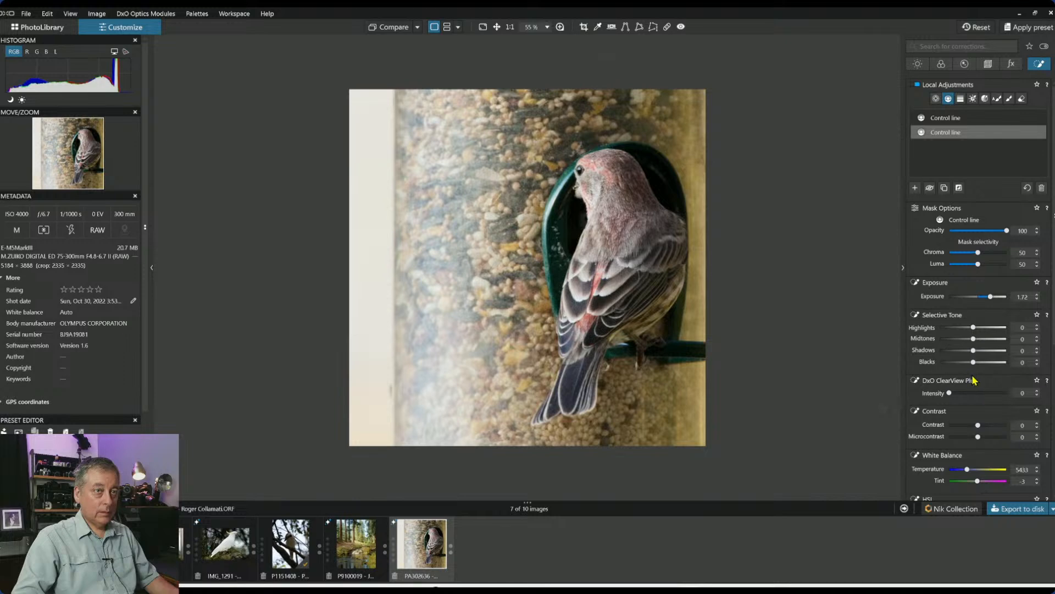
click(967, 393)
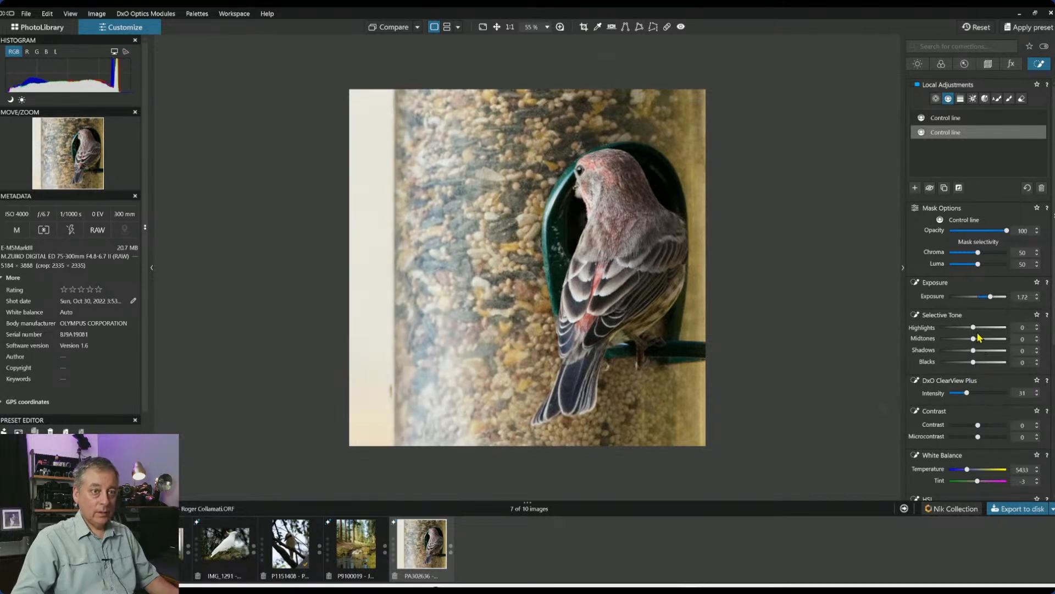
drag(975, 328, 976, 351)
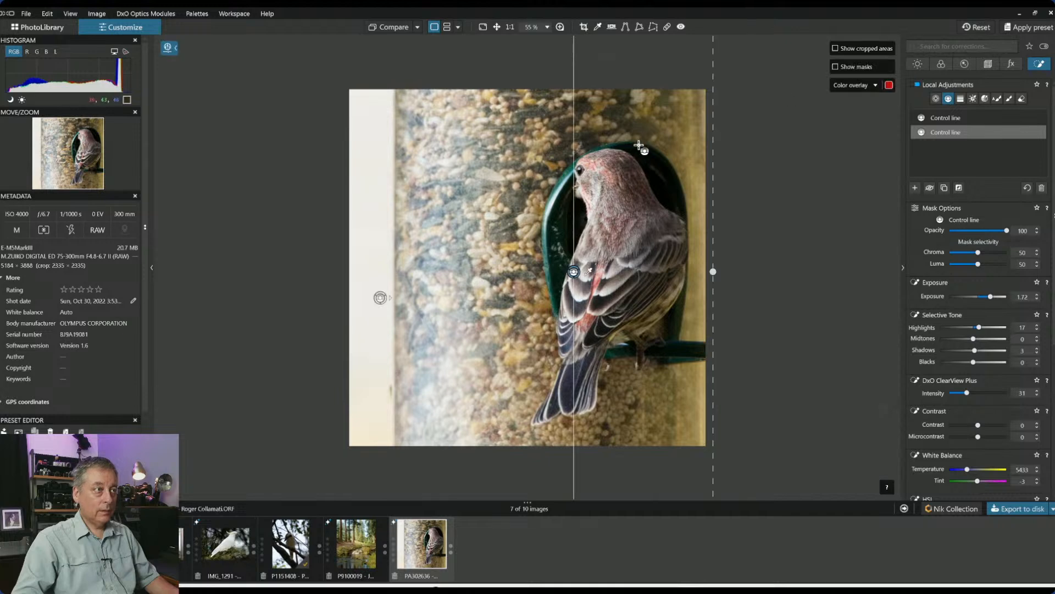
Add a small control point on the finch's eye with shadows 21, ClearView Plus 71 and microcontrast 49
scroll(620, 195, up, 3)
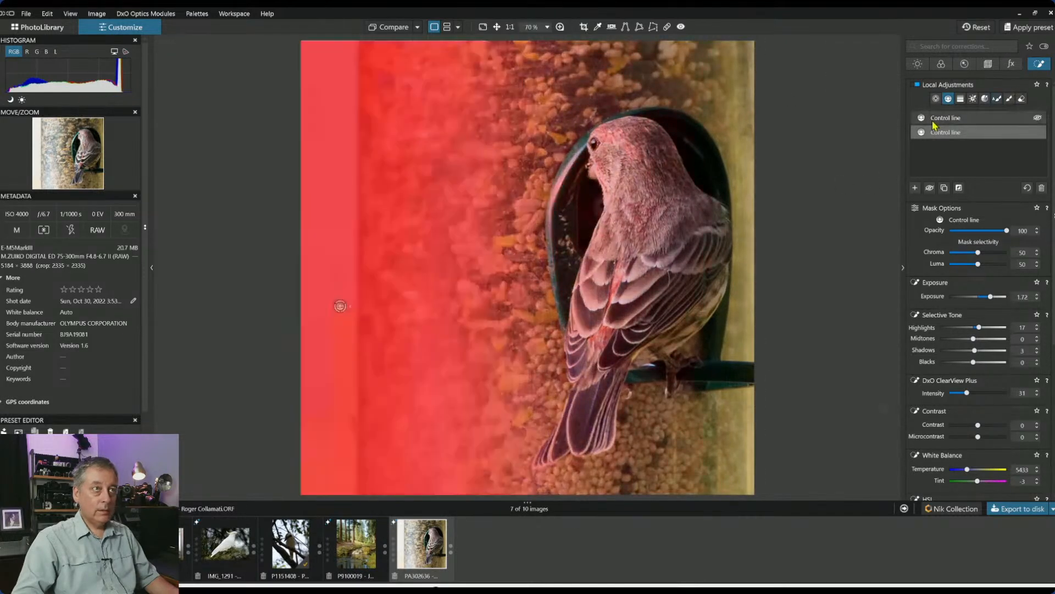
click(937, 100)
click(916, 189)
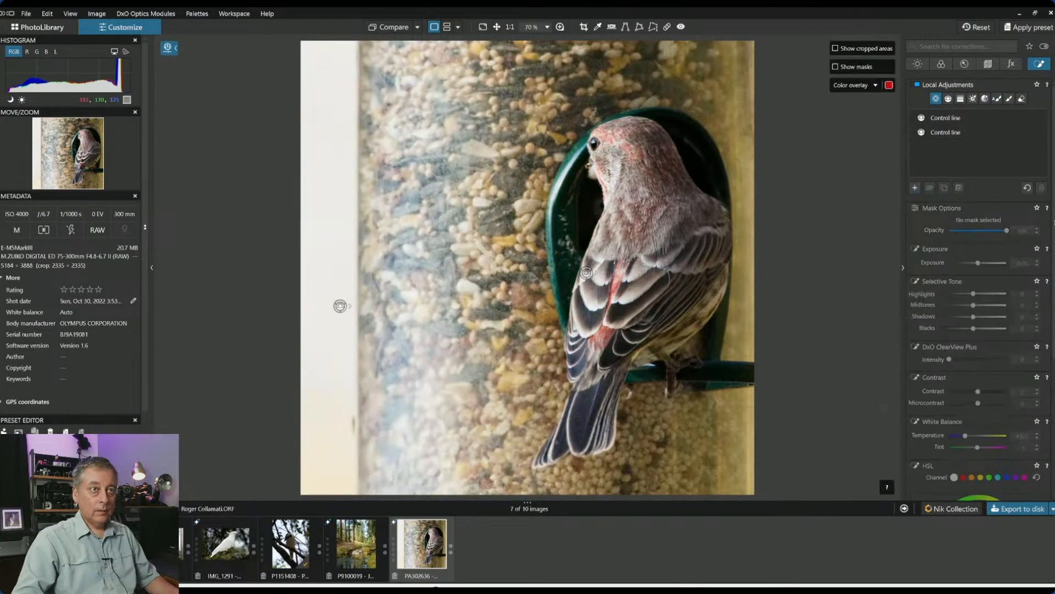
click(595, 144)
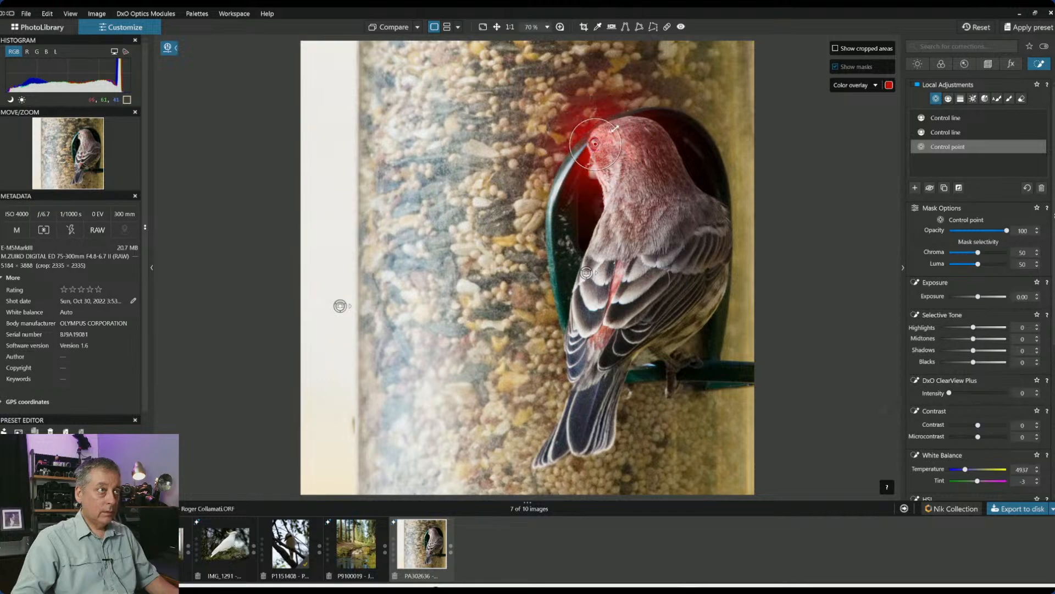
click(982, 351)
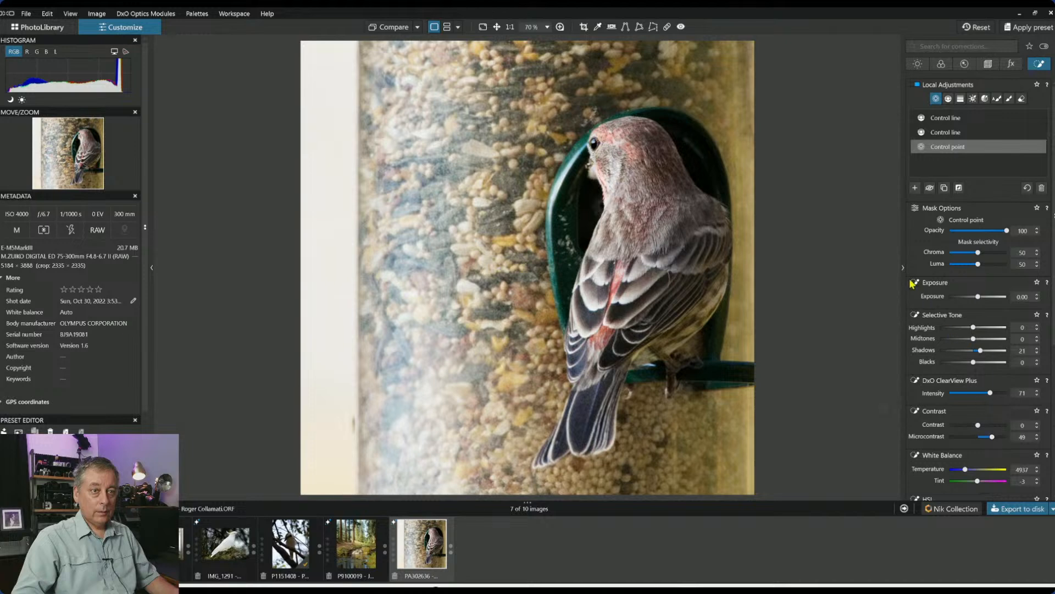
Add a new control point mask with points on the finch's reddish head, upper back, wing streak and rump
click(916, 188)
click(614, 226)
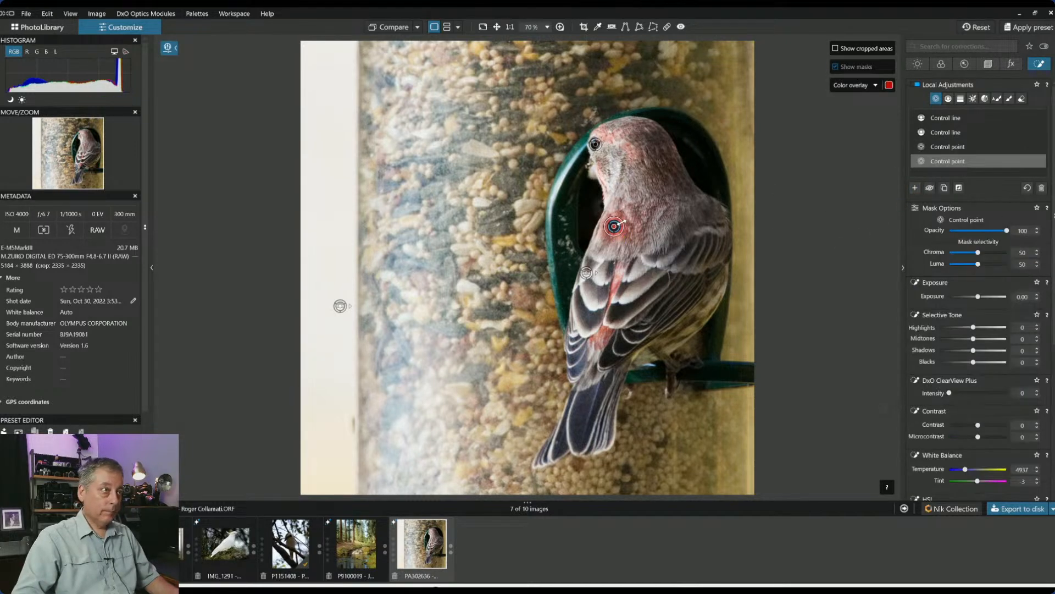
click(616, 279)
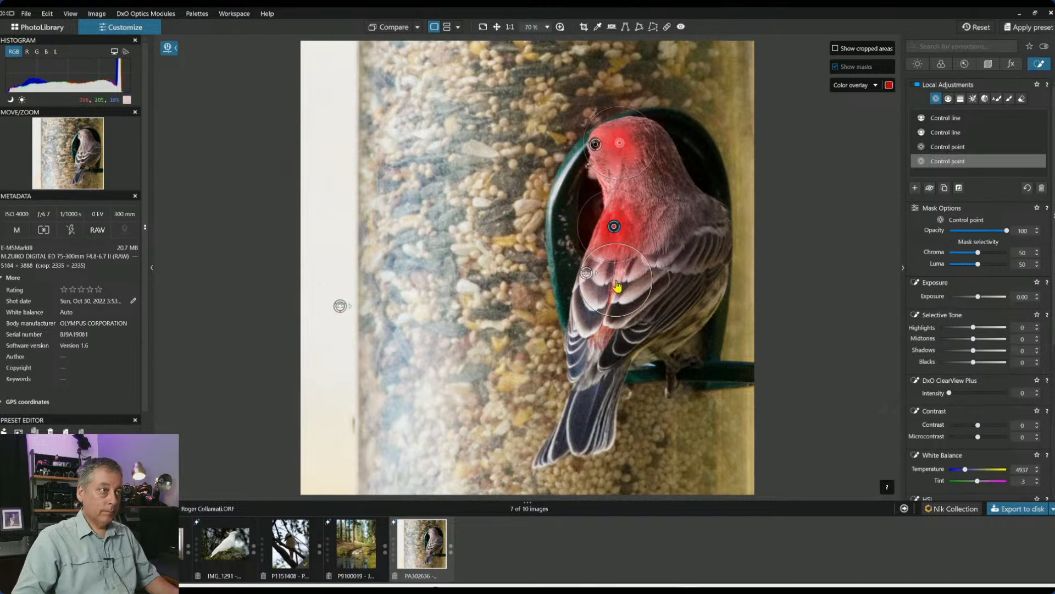
click(602, 336)
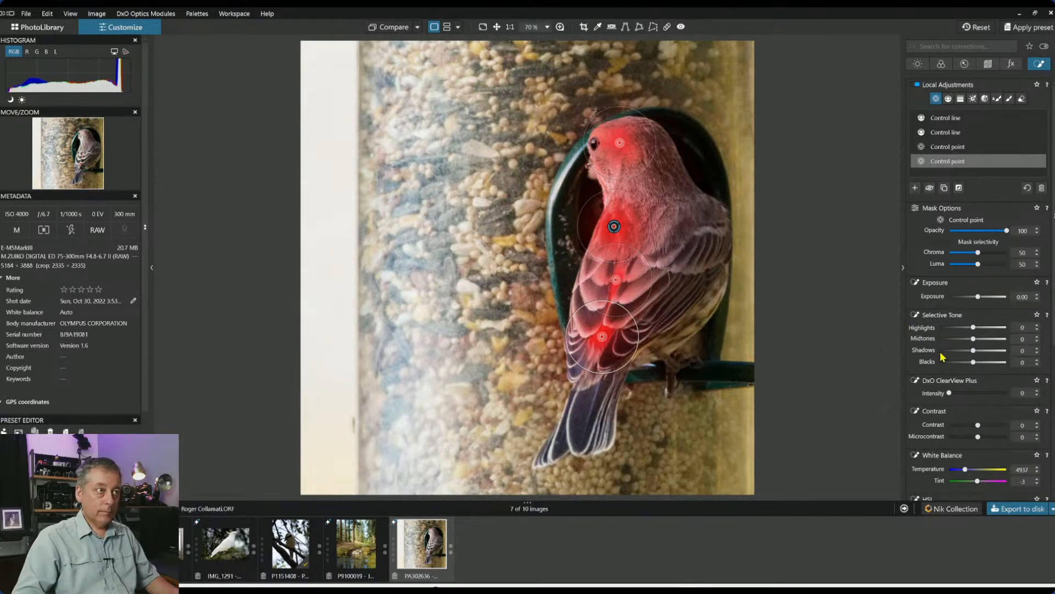
Raise the red channel's saturation to 48 and luminance to 8 in HSL for the reddish-plumage mask
scroll(962, 369, down, 5)
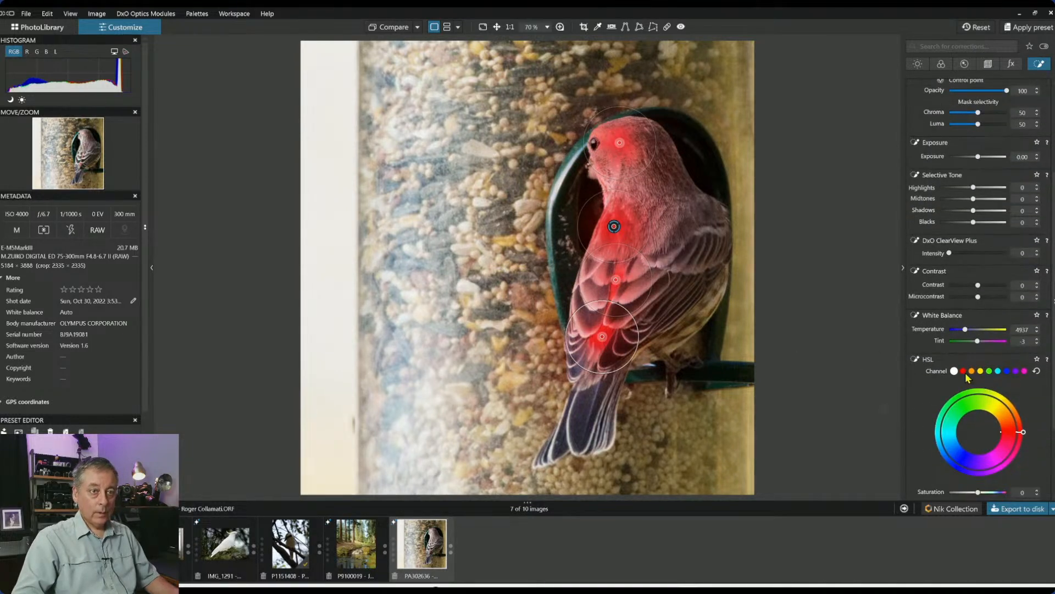
click(963, 371)
drag(1002, 425, 997, 418)
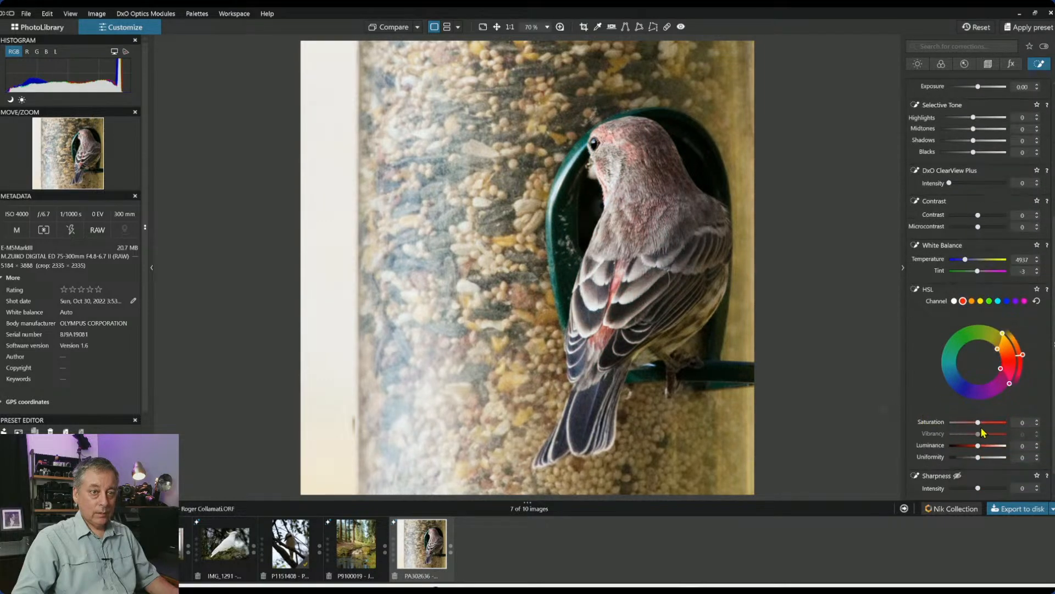
drag(982, 426, 993, 428)
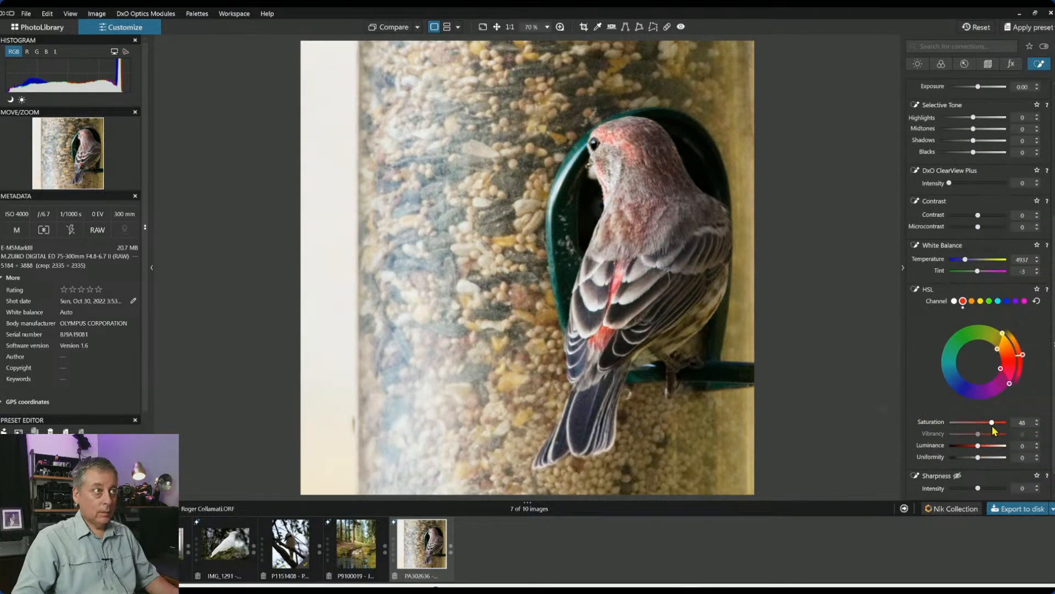
drag(978, 446, 981, 447)
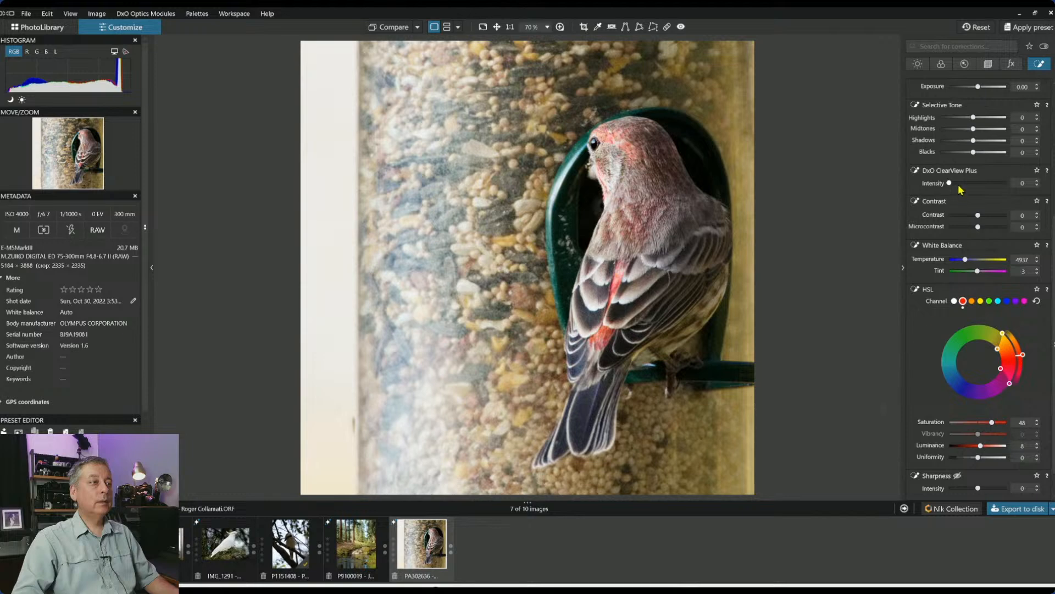
Add another control point mask with points on the finch's nape, folded wing, flank, tail and lower belly
key(ctrl+minus)
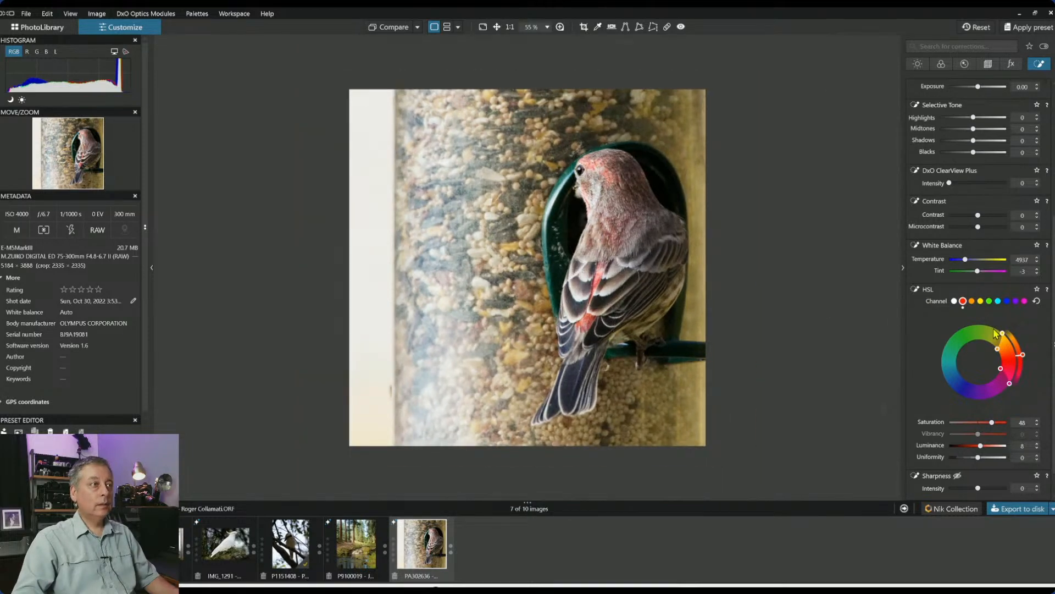
key(l)
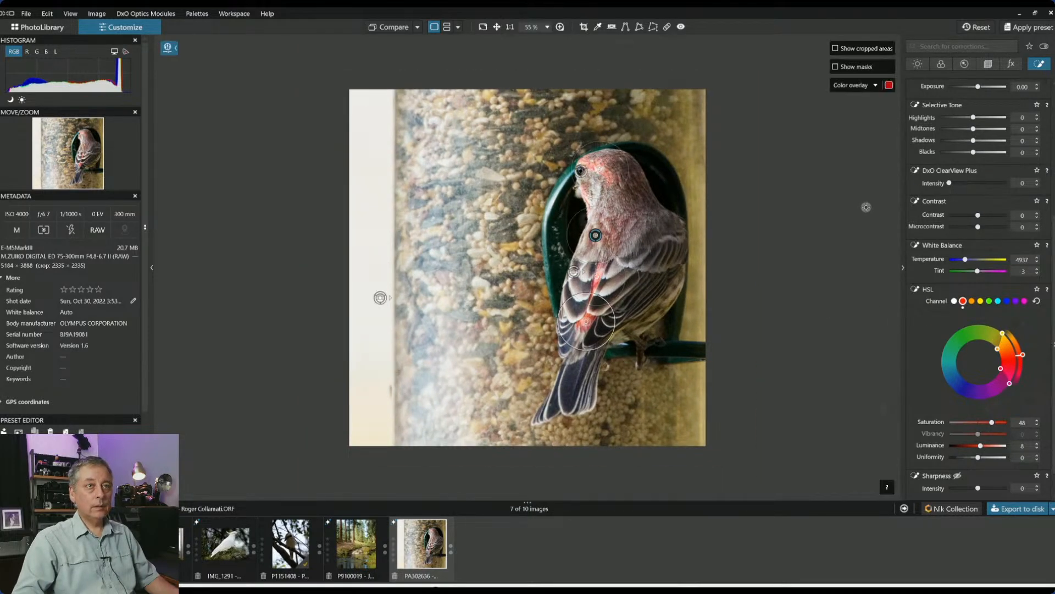
scroll(956, 187, up, 4)
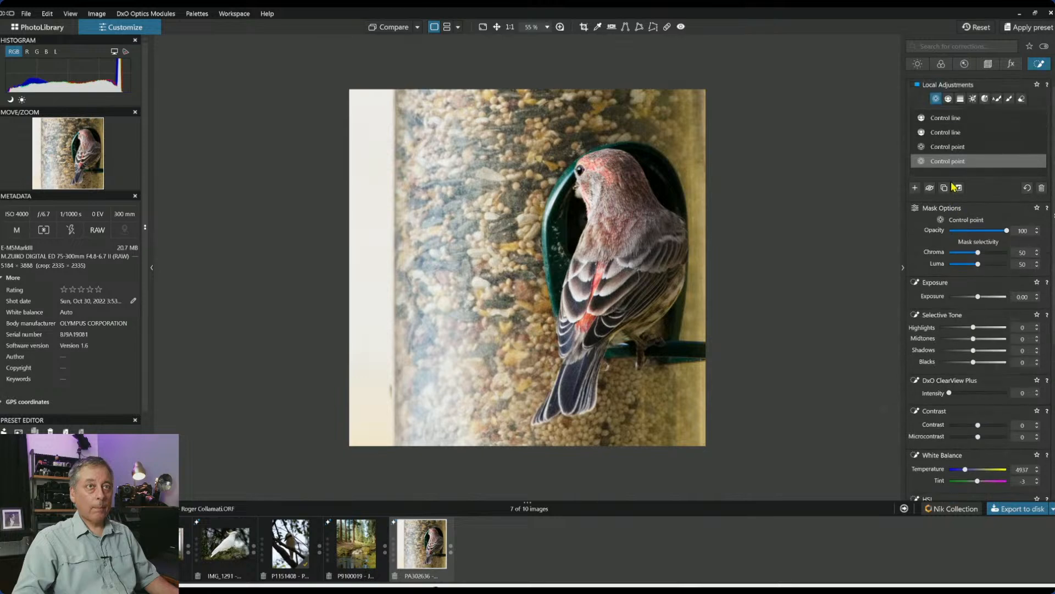
click(914, 188)
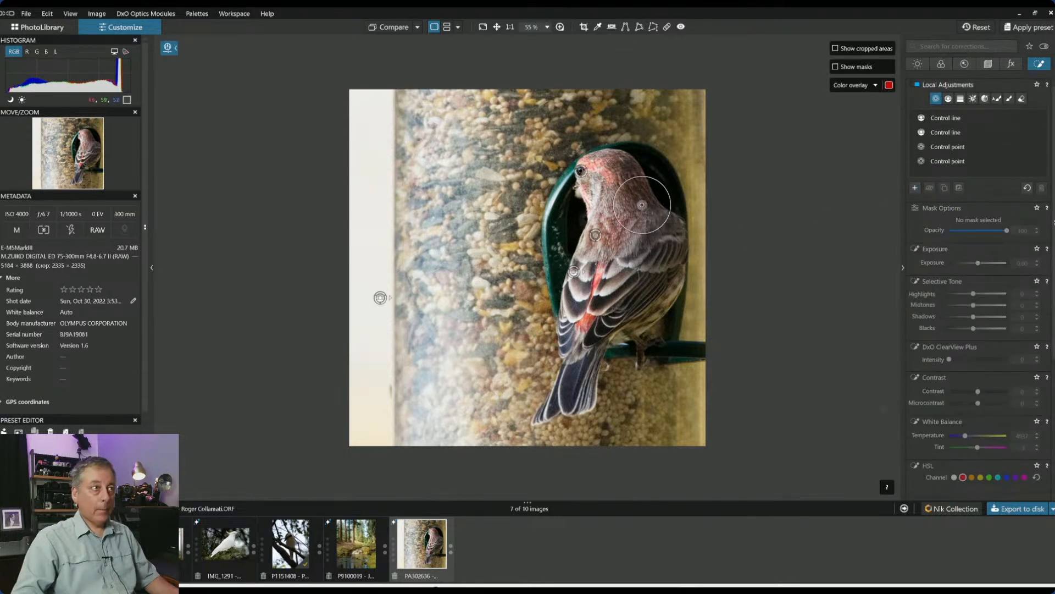
click(642, 205)
click(661, 260)
click(651, 301)
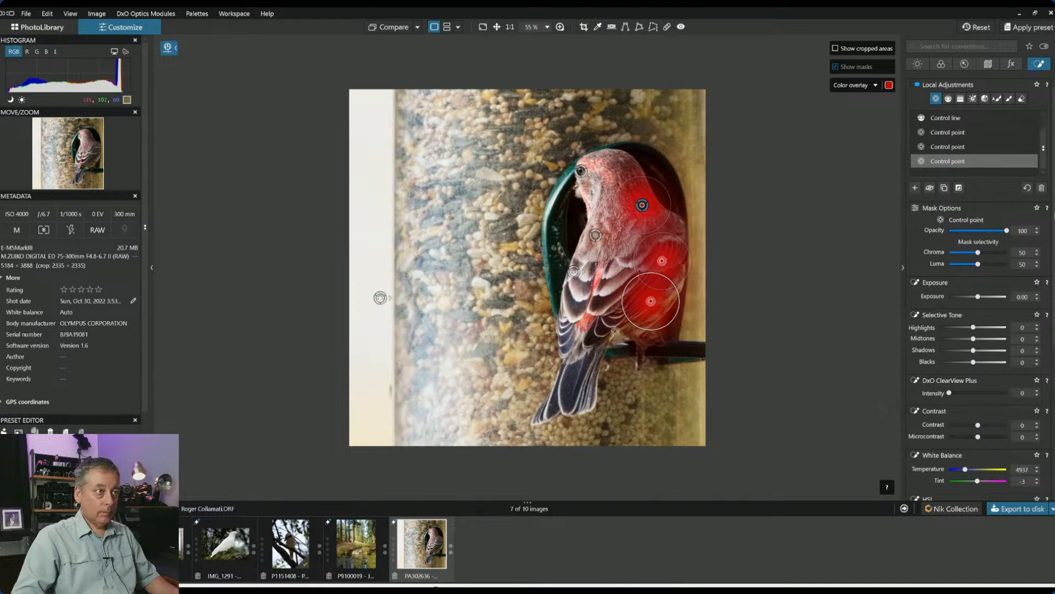
click(591, 366)
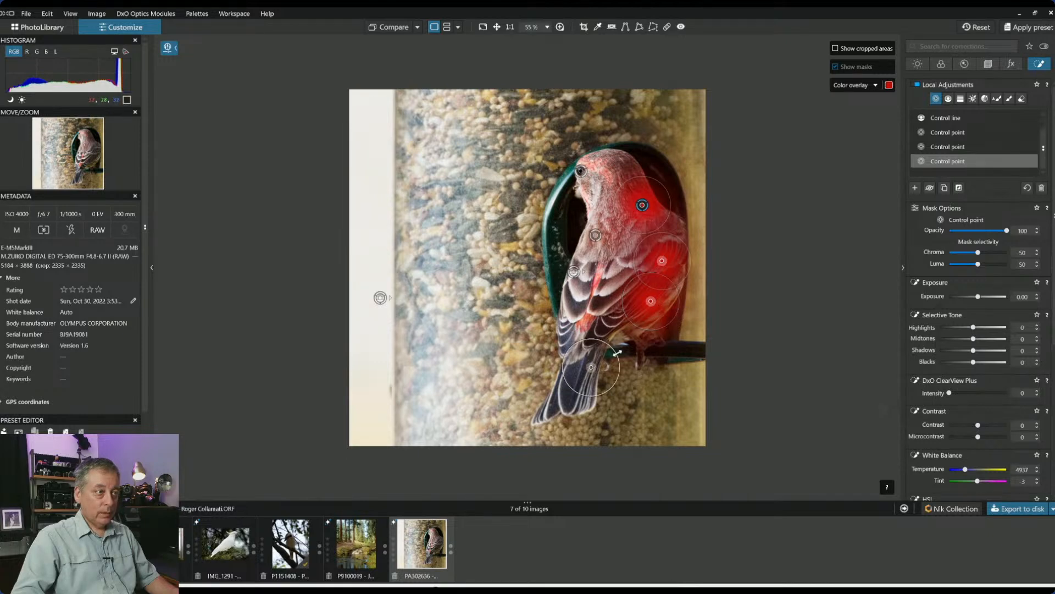
click(629, 331)
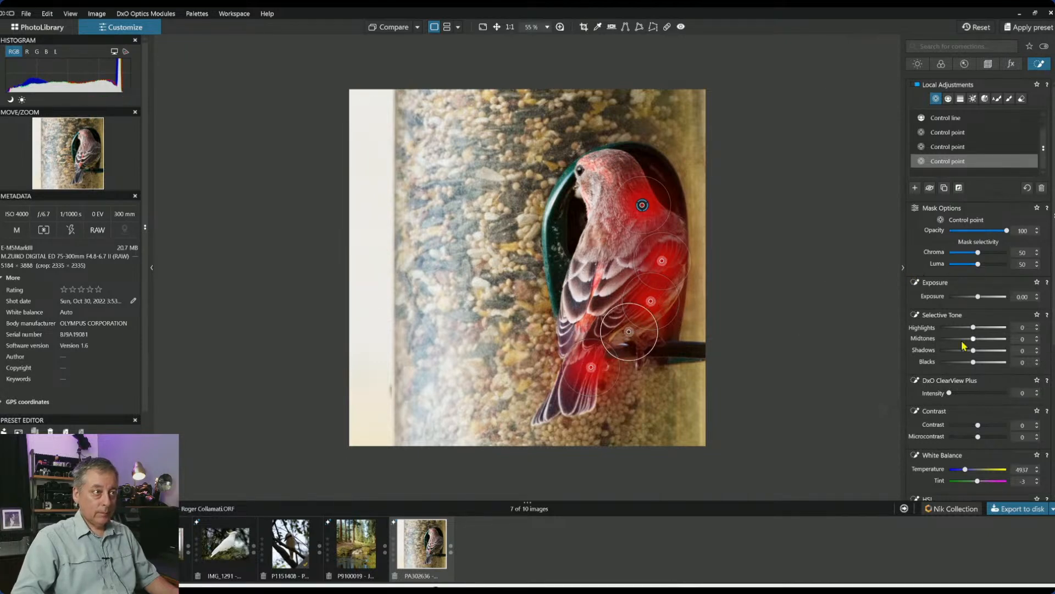
Set ClearView Plus to 74, microcontrast to 63 and contrast to 33 on the body mask, and compare with the original
click(992, 393)
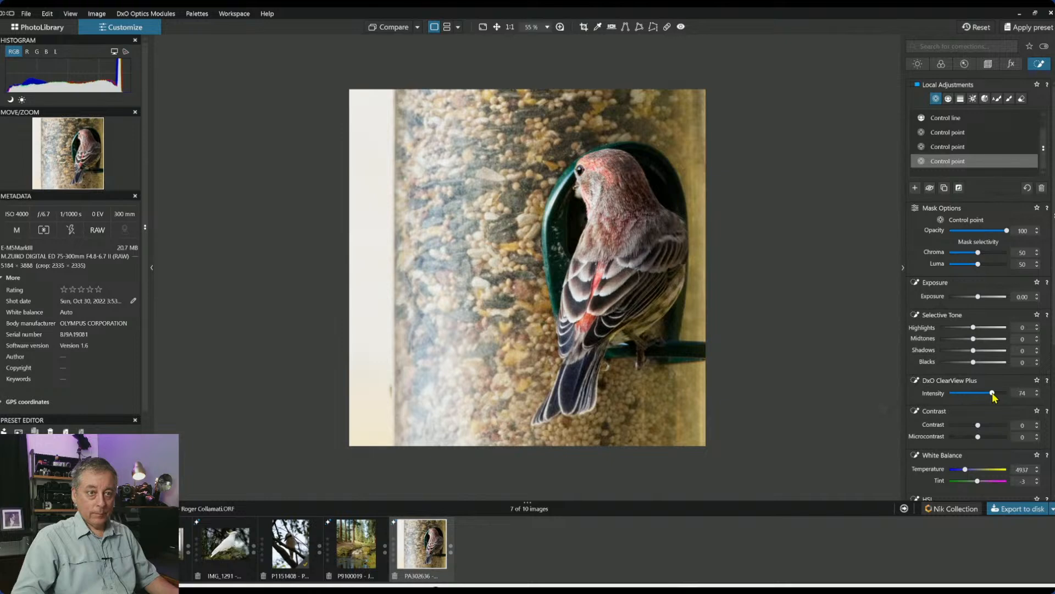
click(999, 436)
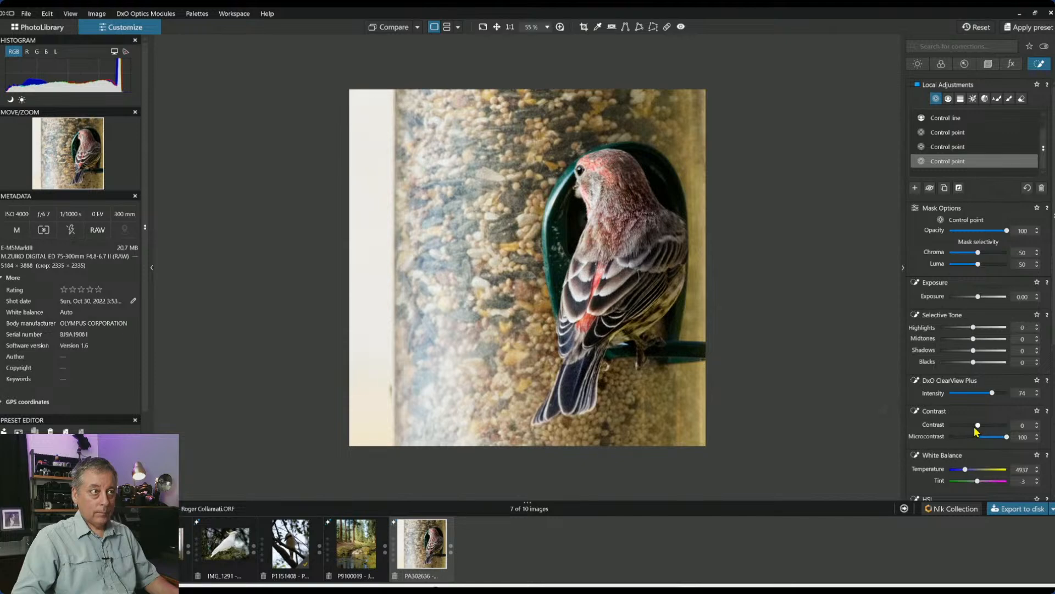
click(997, 438)
drag(979, 426, 987, 426)
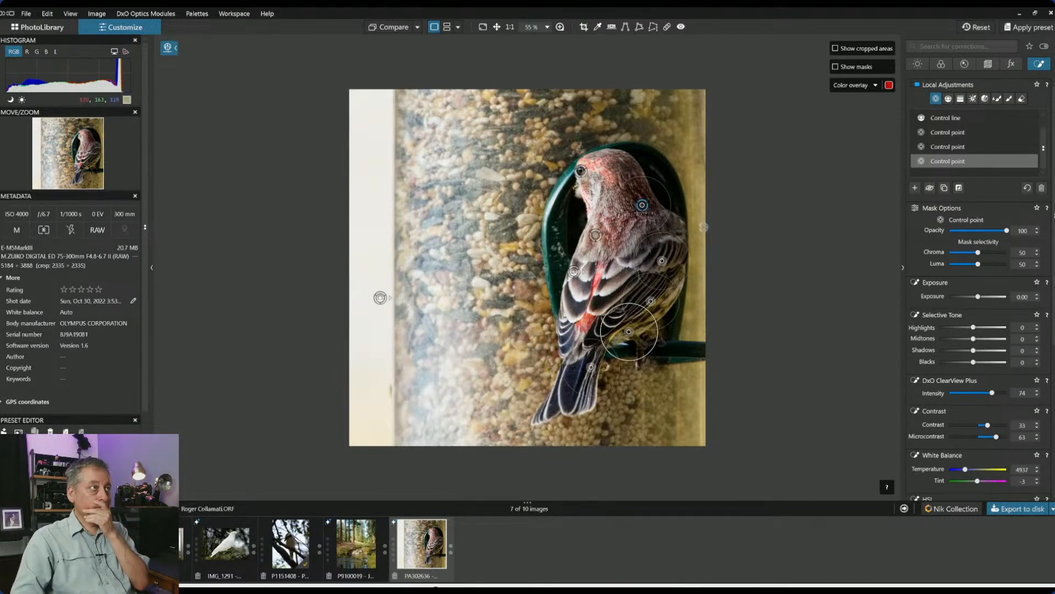
key(Escape)
click(391, 27)
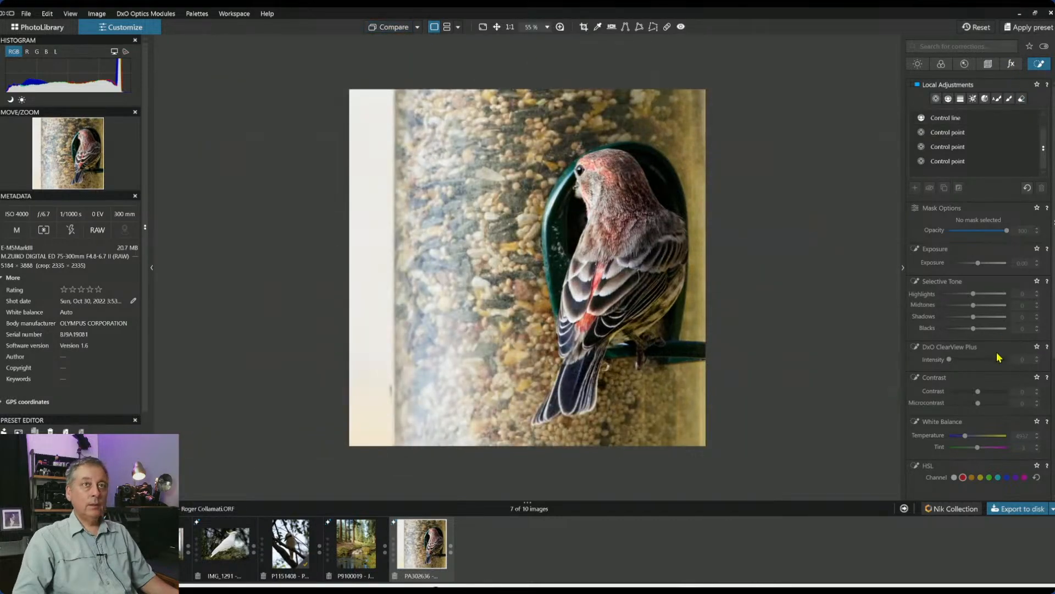
Apply Creative Vignetting to the photo with an intensity of -21
click(1011, 64)
scroll(999, 405, down, 1)
drag(974, 361, 969, 364)
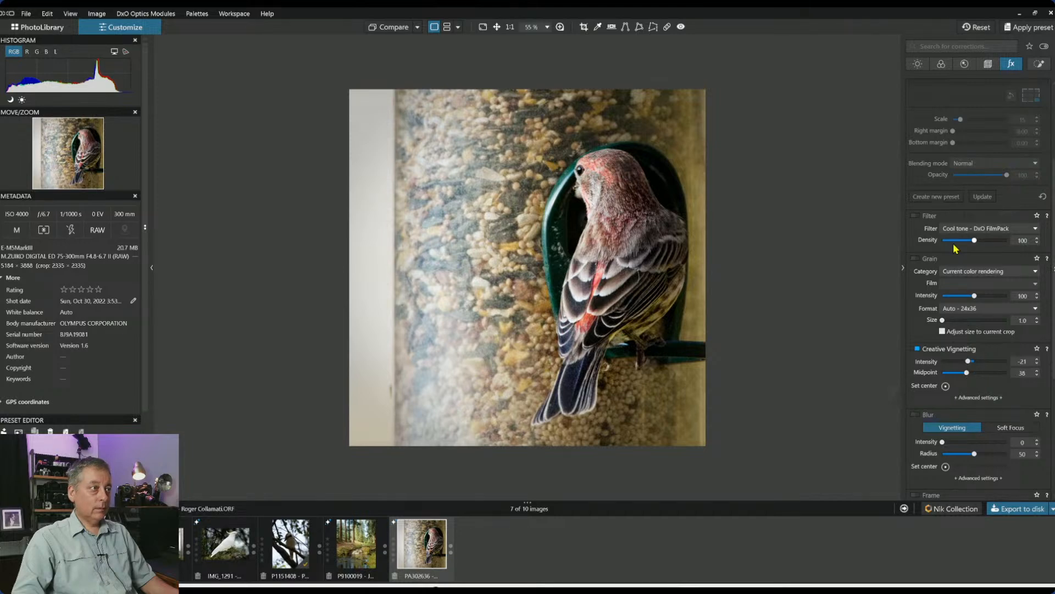
scroll(597, 177, up, 1)
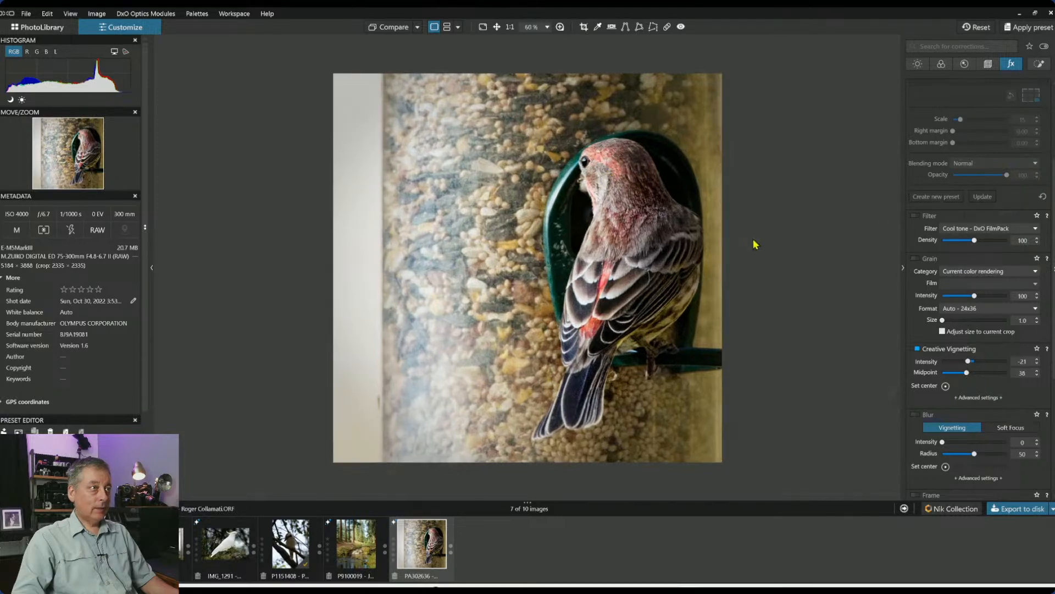
Export the finished finch photo to disk and hide the side palettes to view the image
click(1019, 508)
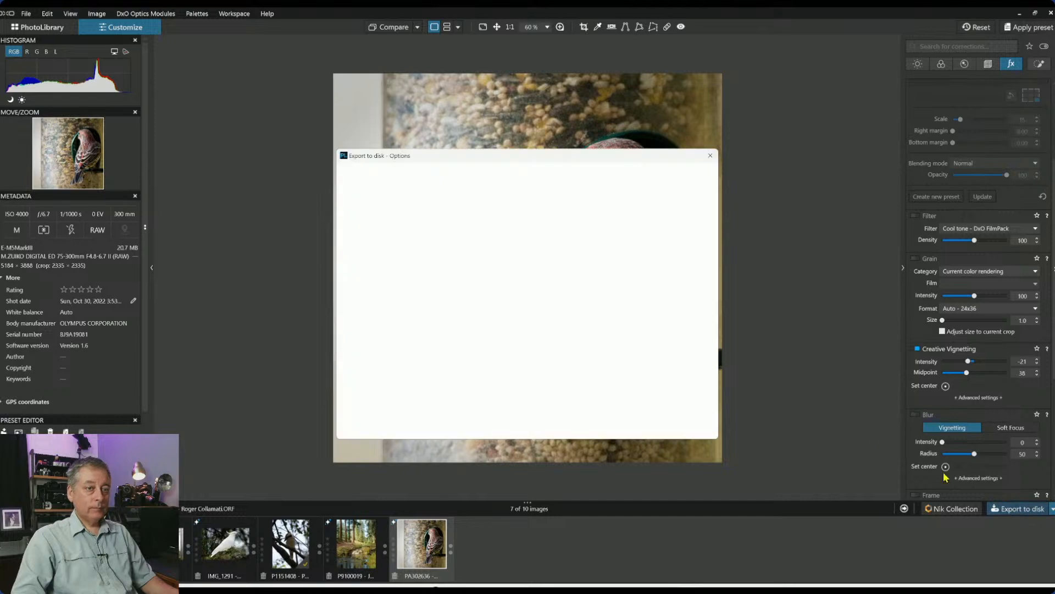
click(650, 428)
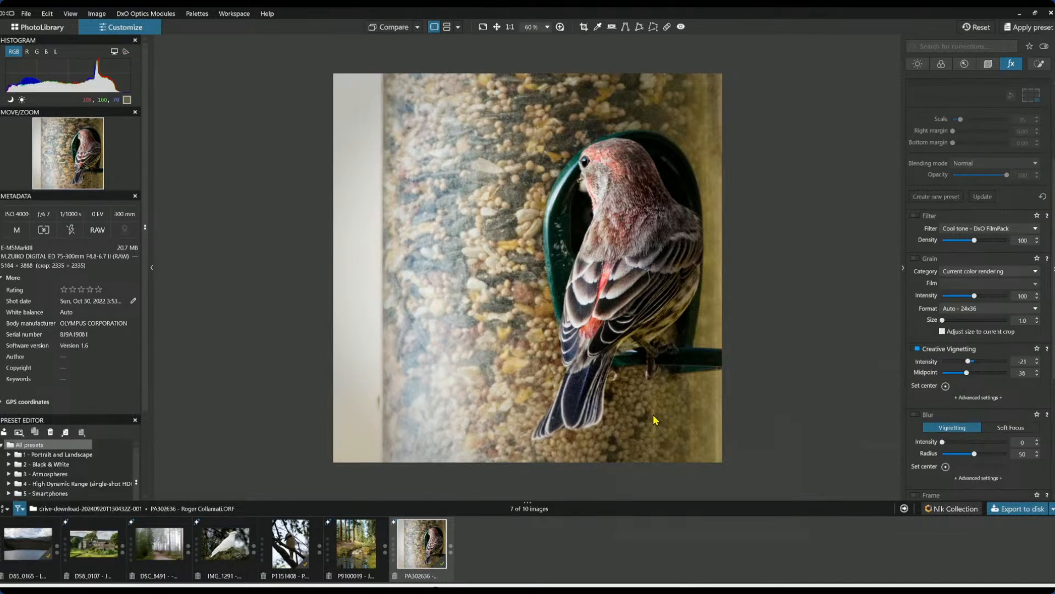
key(Tab)
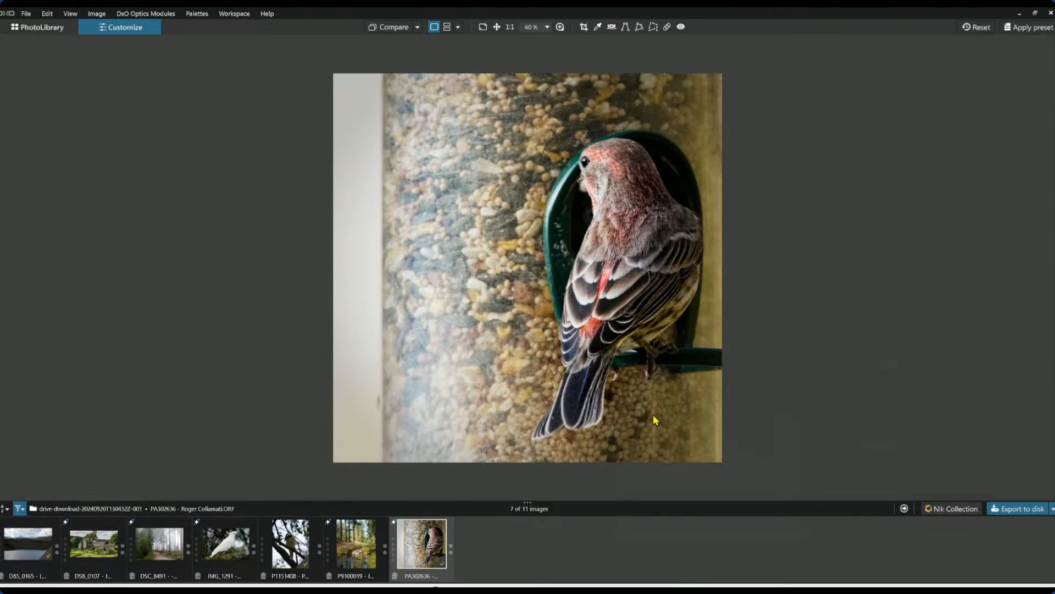
Use the exported standard-output JPEG as the comparison reference and reset all corrections on the finch photo
click(485, 30)
key(Escape)
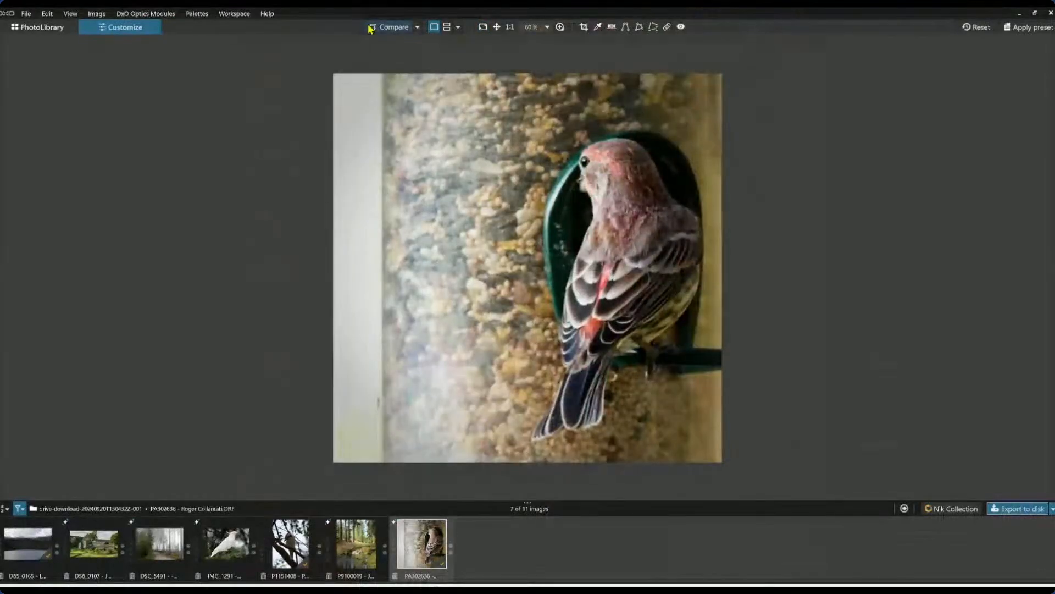
click(418, 27)
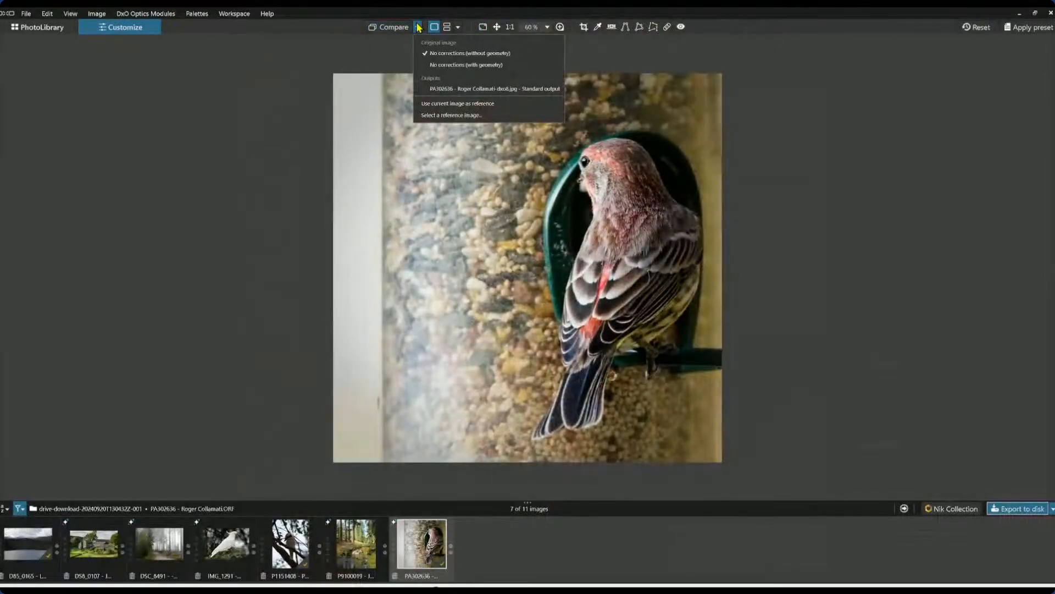
click(445, 89)
click(976, 26)
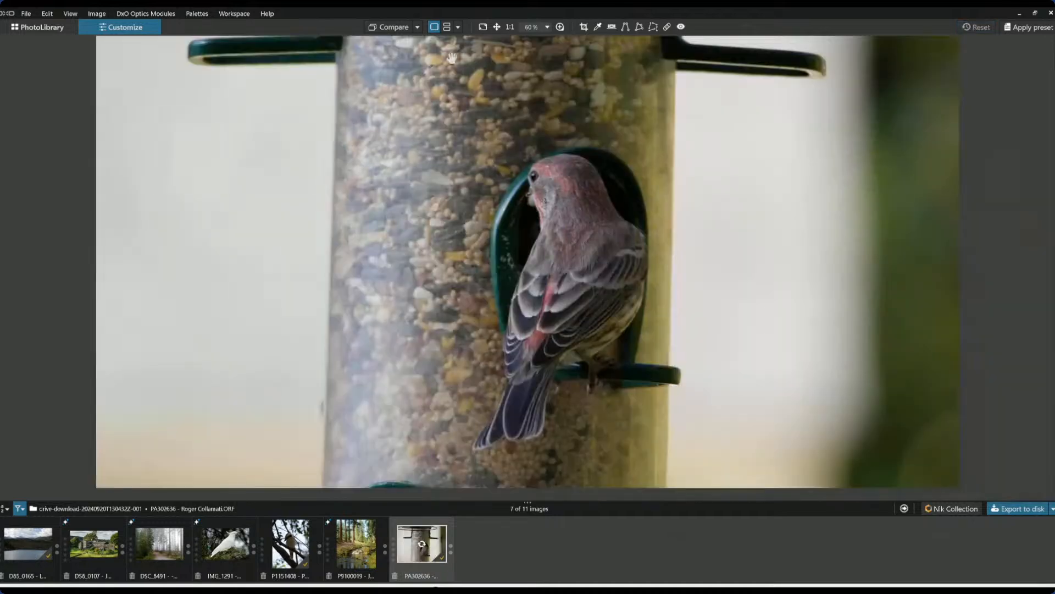
Compare the uncorrected finch photo with the exported version in full screen, in single view and with a movable split divider
click(482, 28)
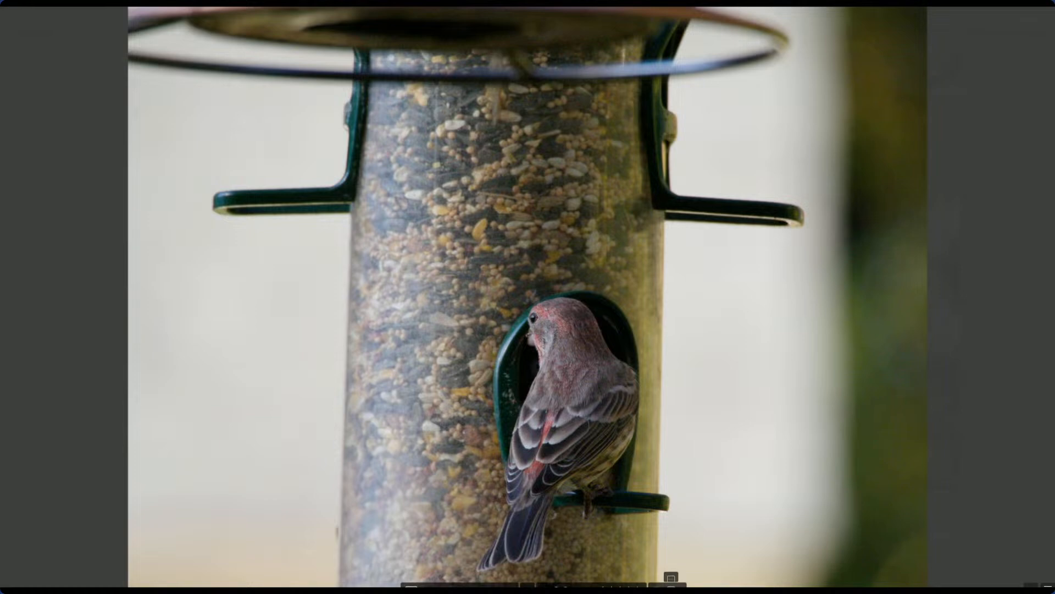
click(655, 585)
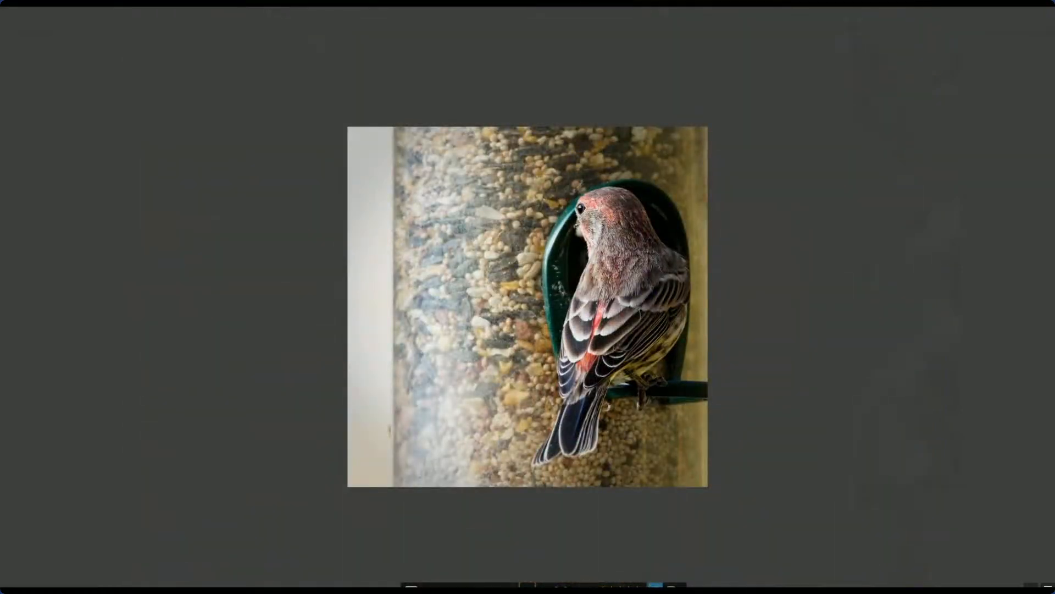
key(d)
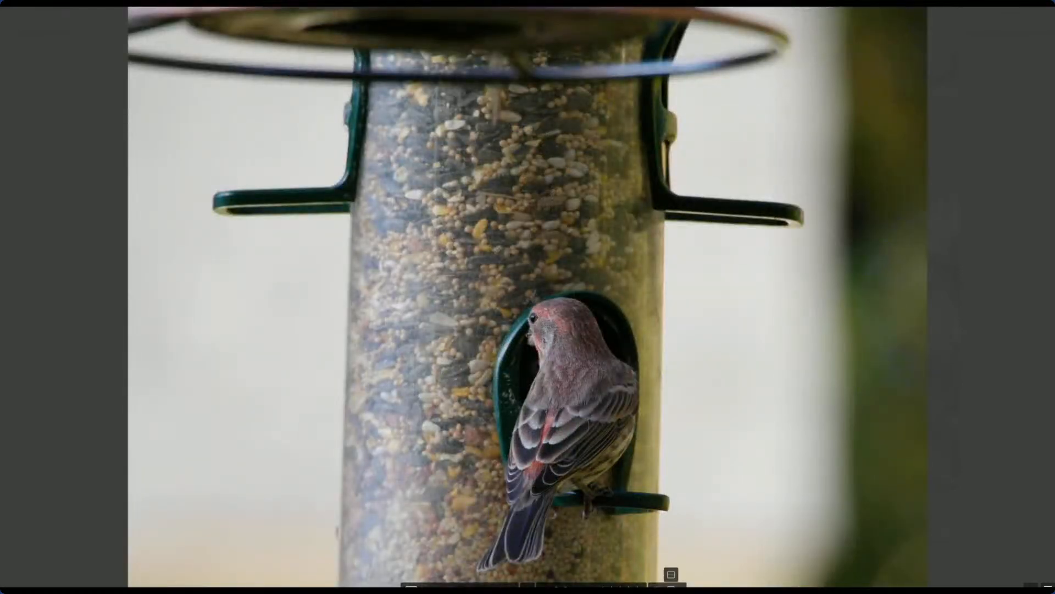
click(671, 584)
key(d)
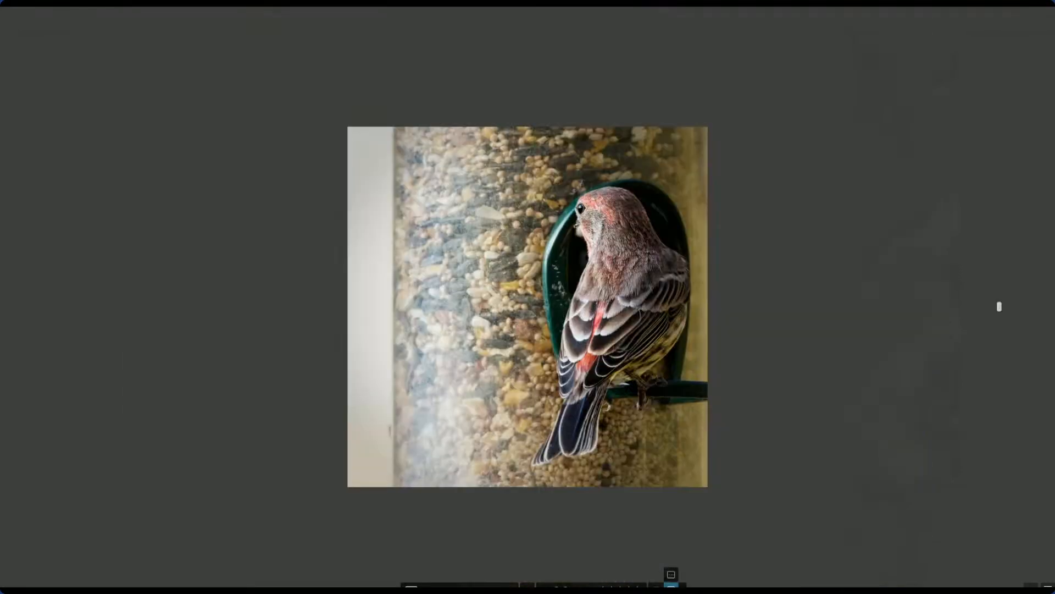
drag(999, 305, 749, 308)
click(657, 585)
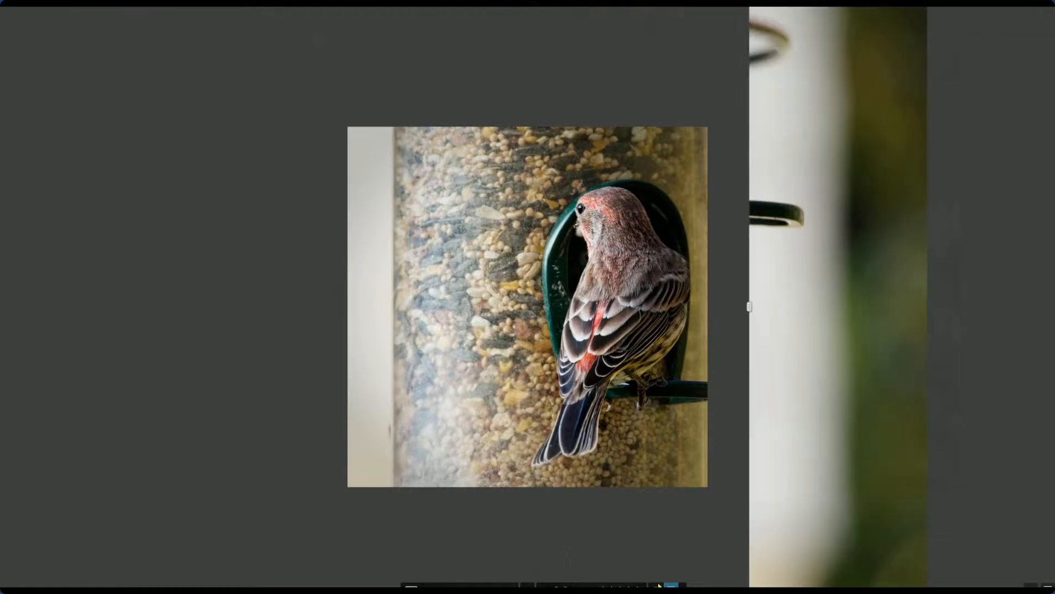
key(Escape)
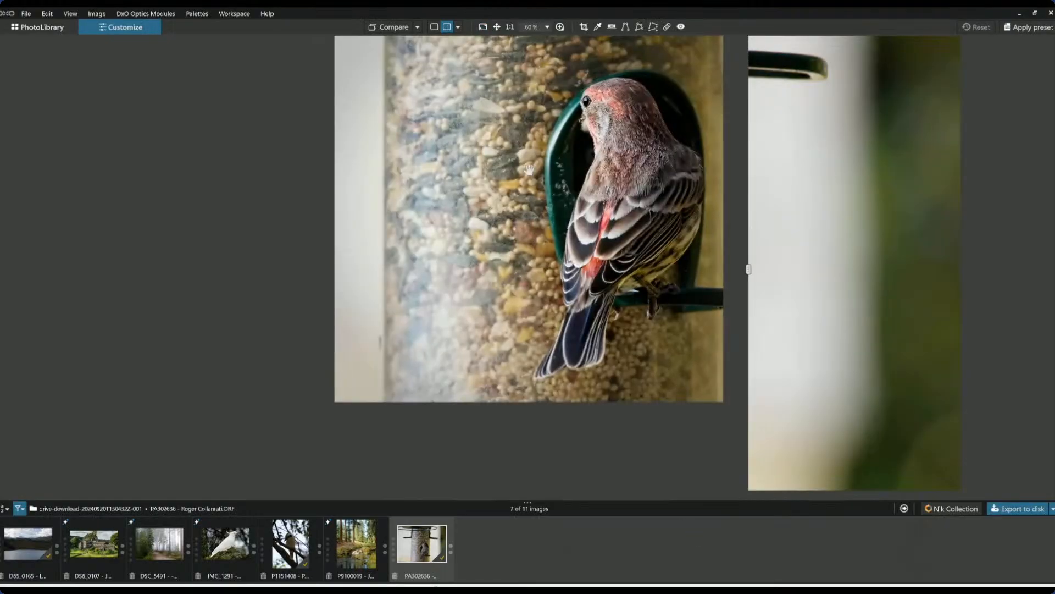
Compare the exported and uncorrected finch photos stacked and side by side, examining the bird up close and the whole frame
click(459, 28)
click(471, 54)
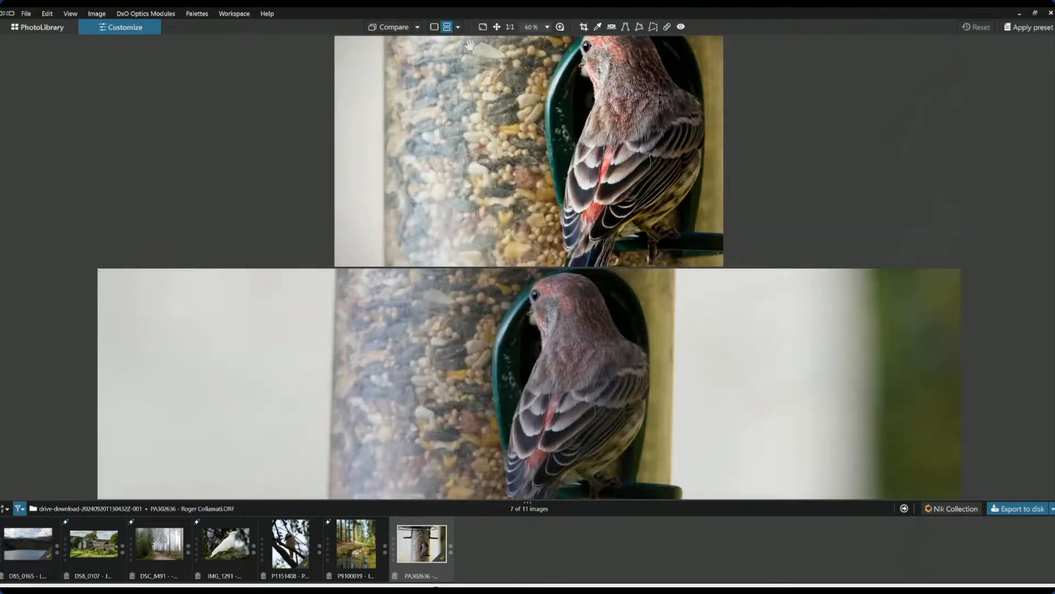
click(458, 27)
click(495, 42)
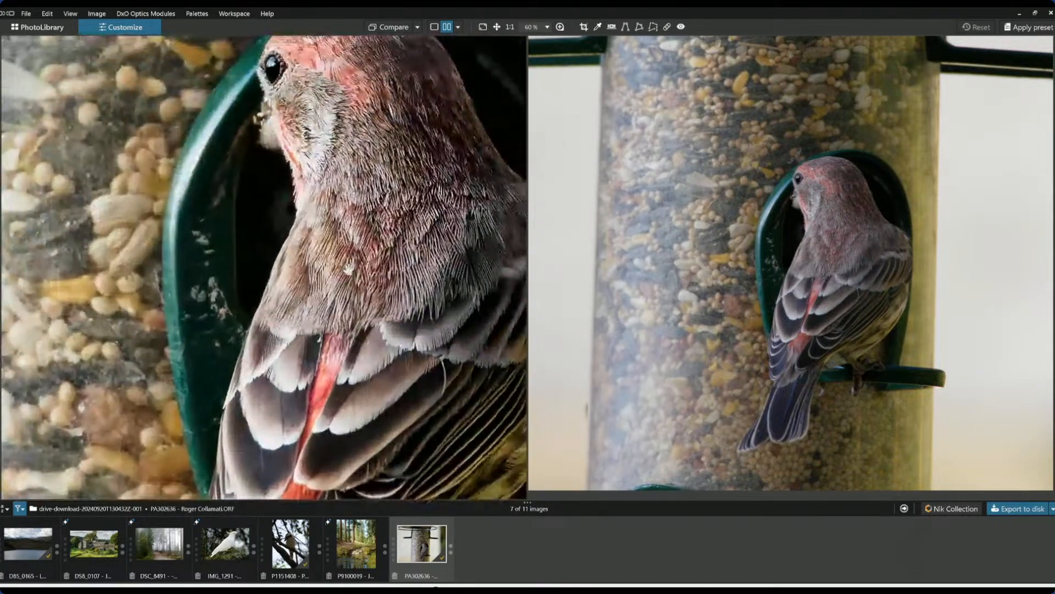
scroll(869, 324, up, 2)
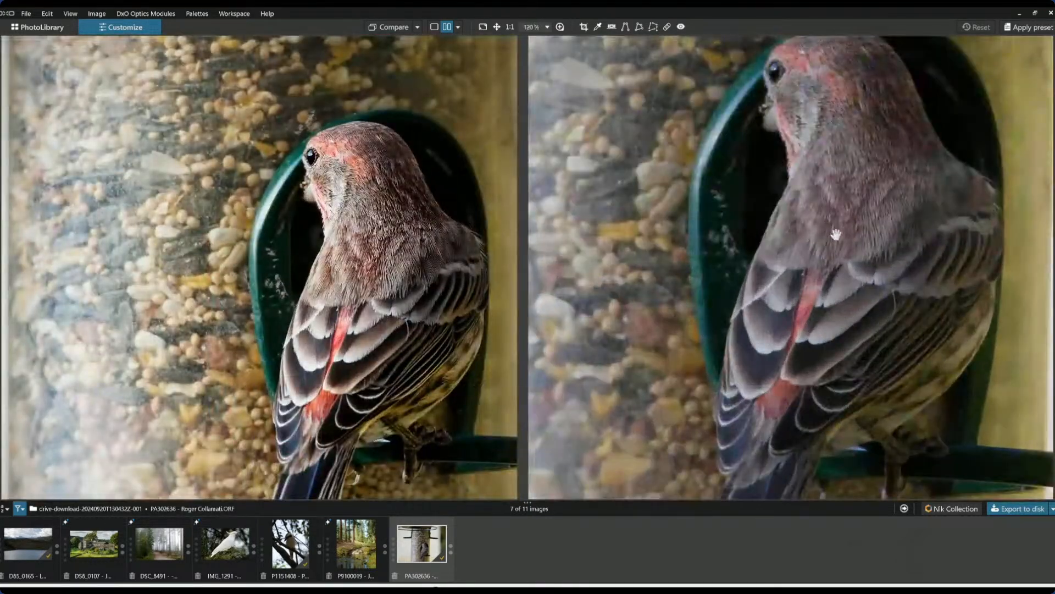
drag(831, 248, 808, 264)
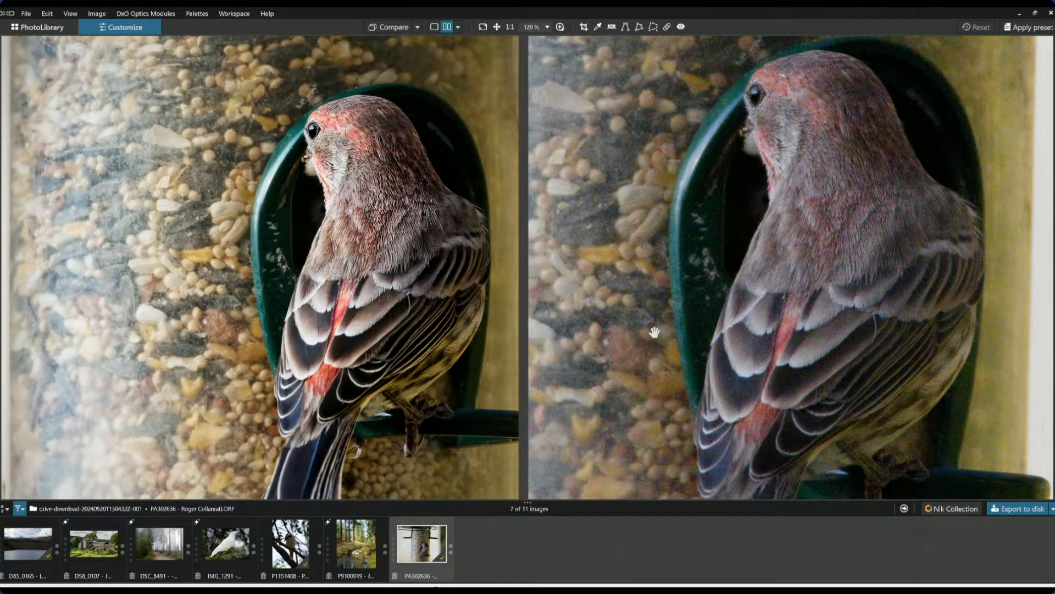
scroll(440, 213, up, 3)
scroll(441, 214, down, 1)
scroll(442, 214, down, 3)
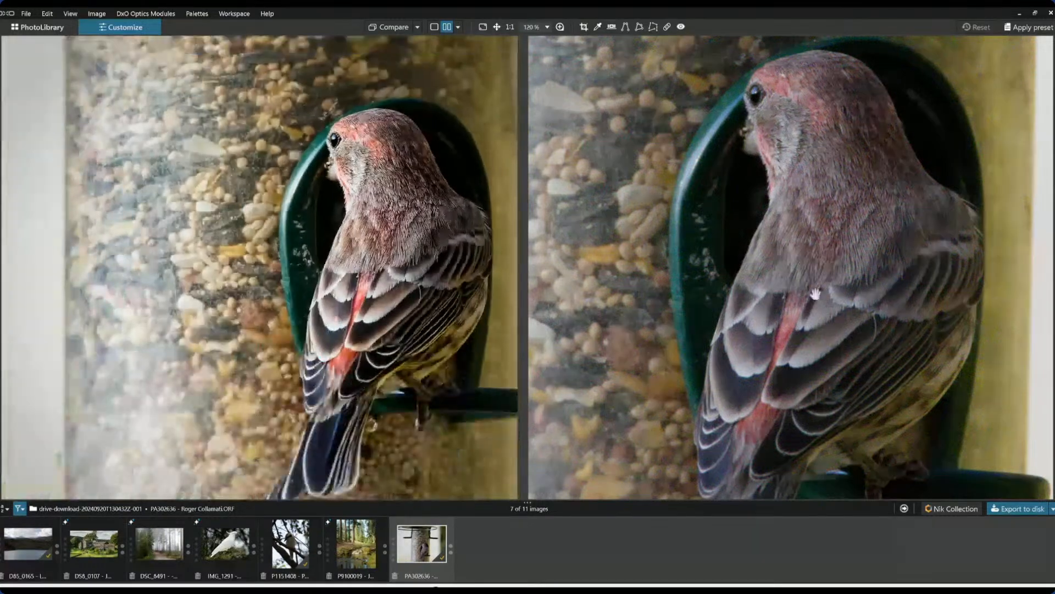
scroll(391, 244, down, 1)
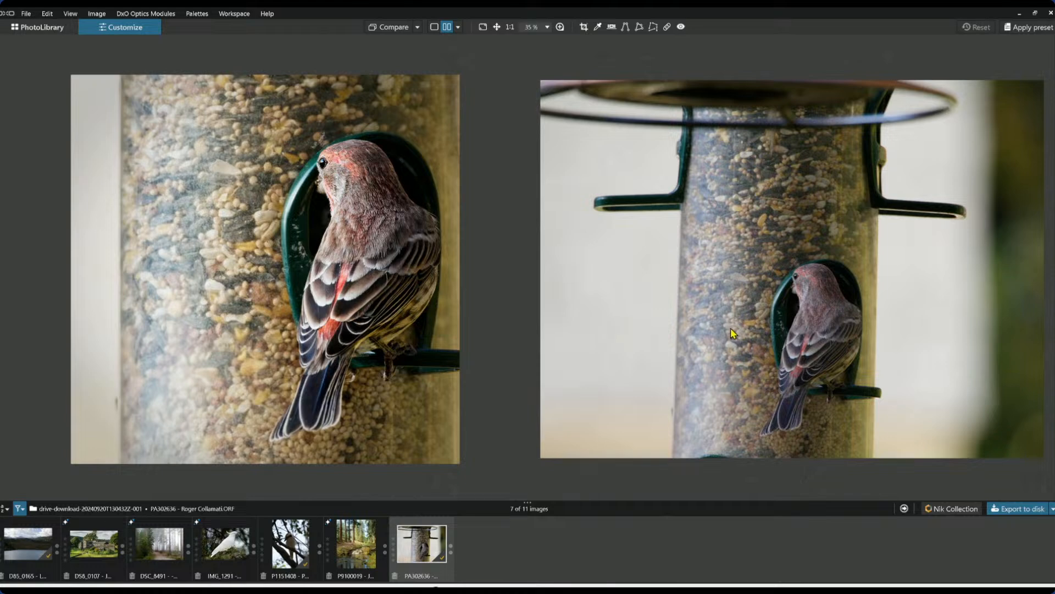
Return to single-image view and alternate between the uncorrected finch photo and its exported version
click(439, 29)
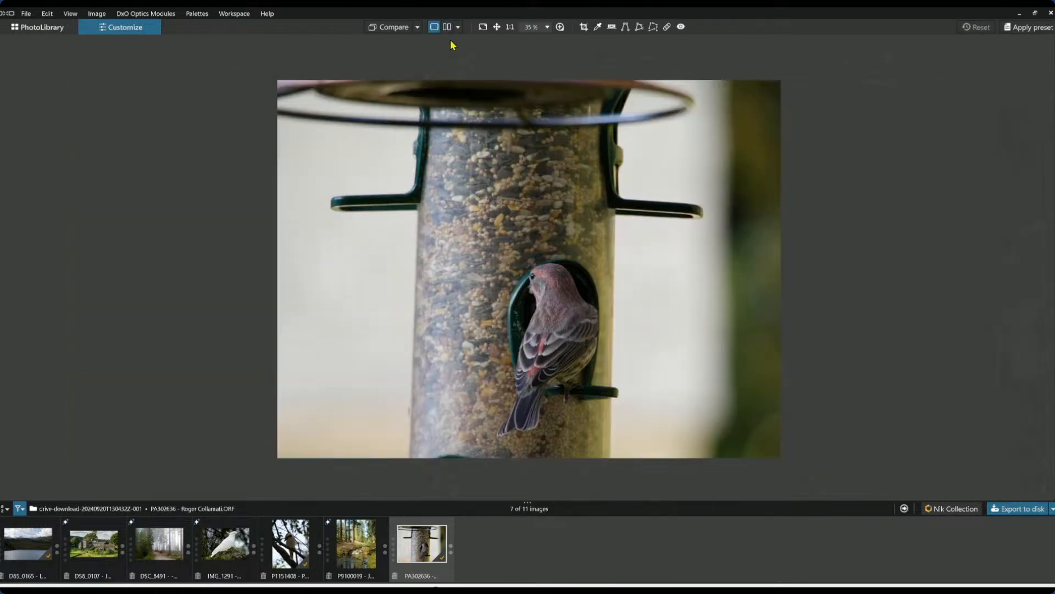
click(388, 28)
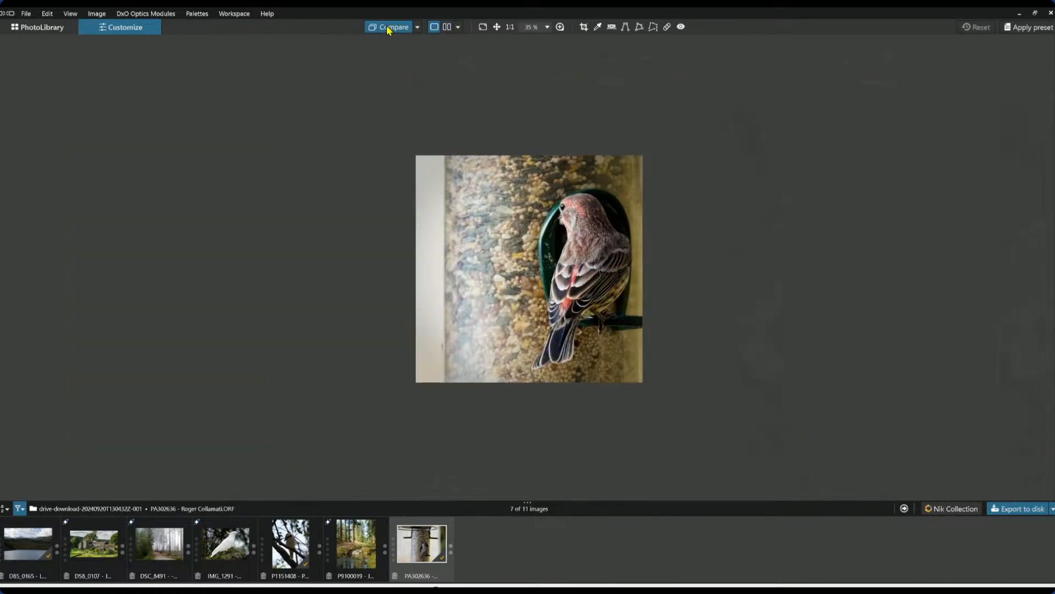
click(388, 28)
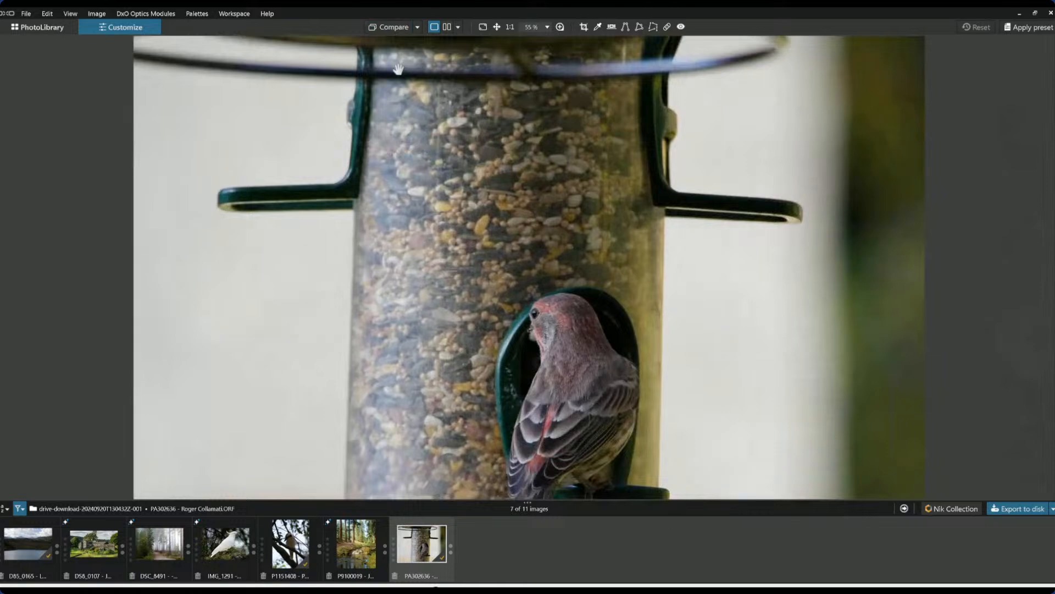
click(390, 31)
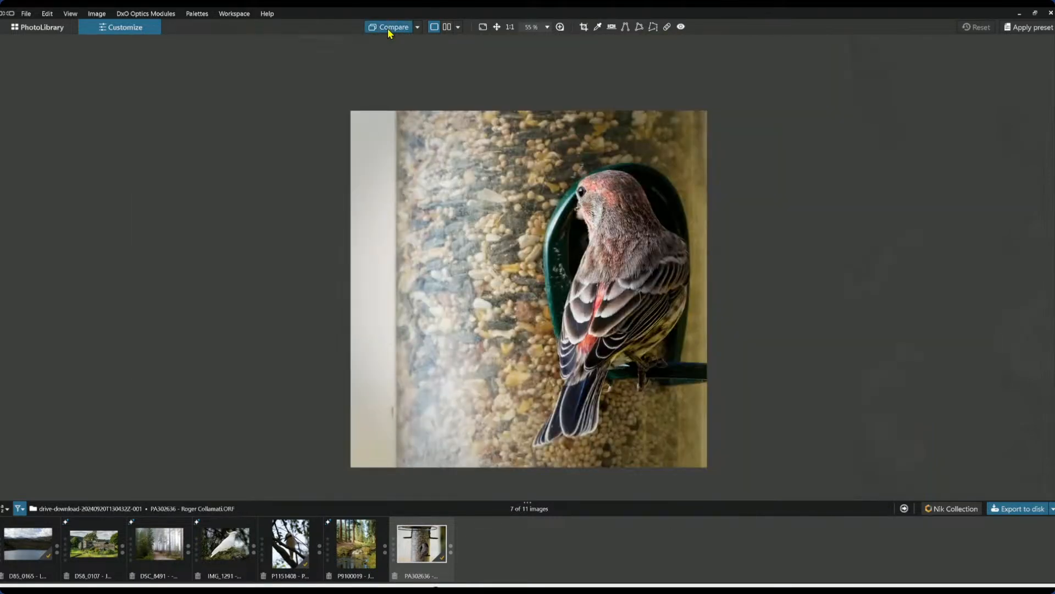
click(389, 29)
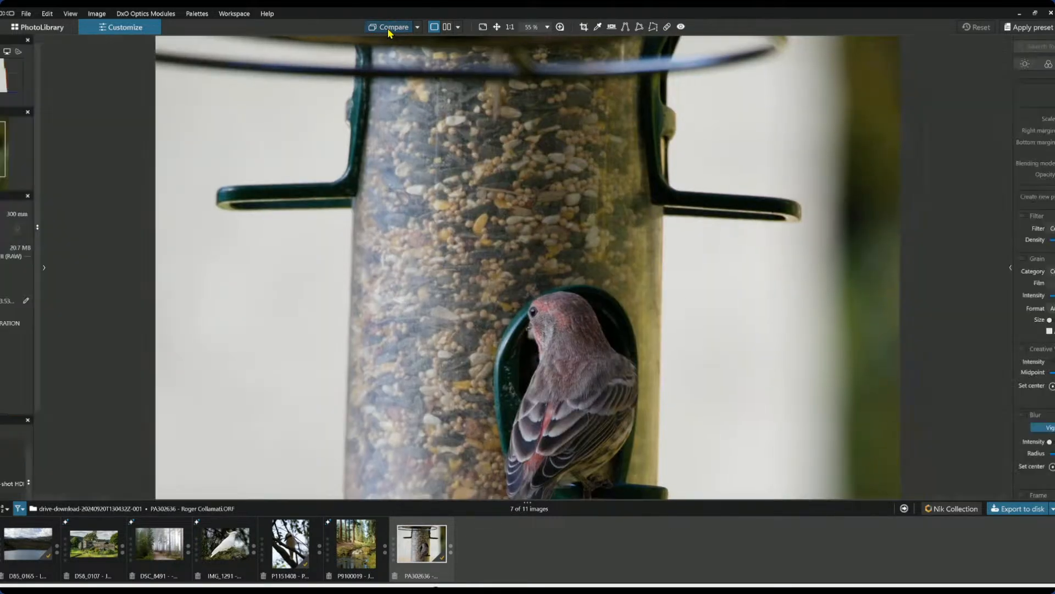
scroll(601, 250, down, 2)
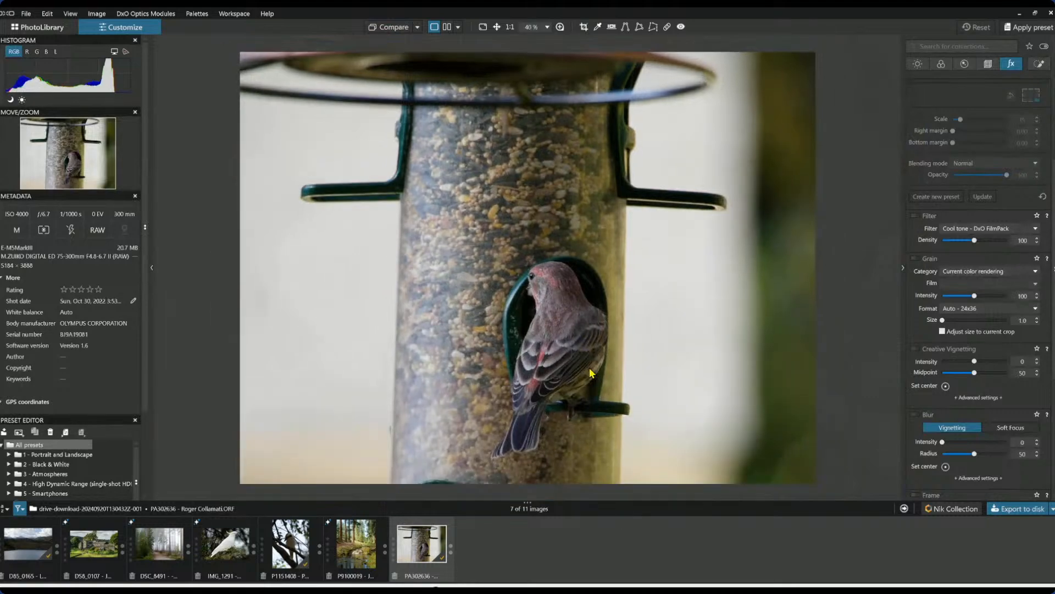
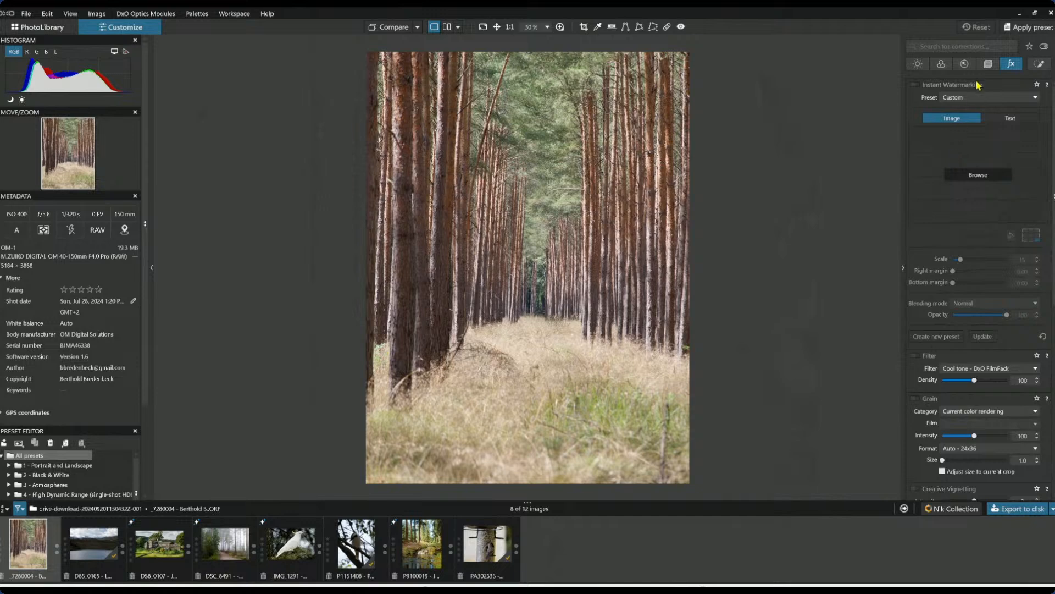
Apply the personal Default preset without a fixed crop ratio to the forest photo and set the horizon to -1.07
click(988, 64)
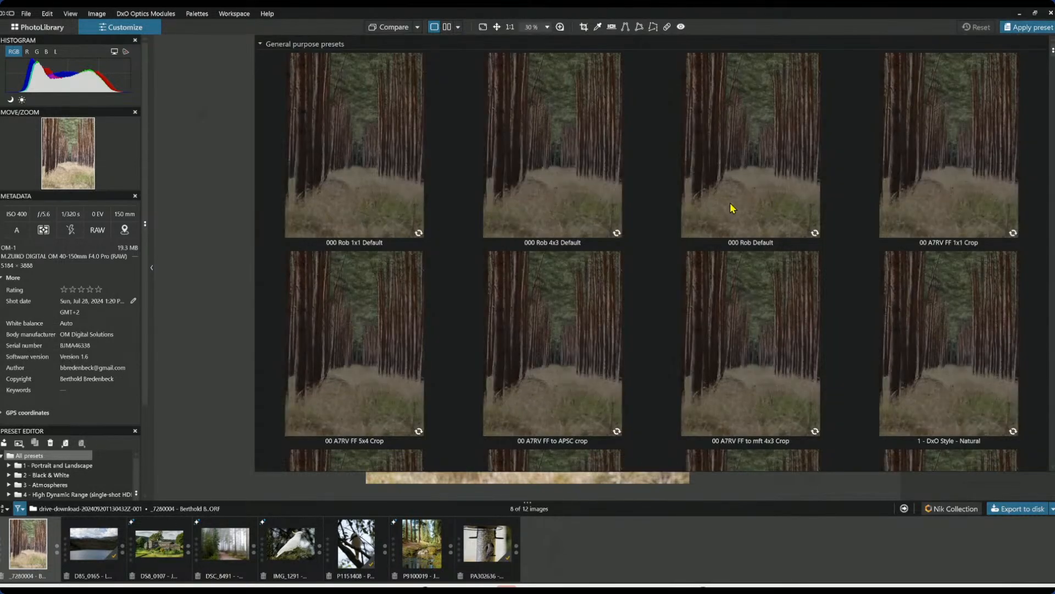
click(732, 208)
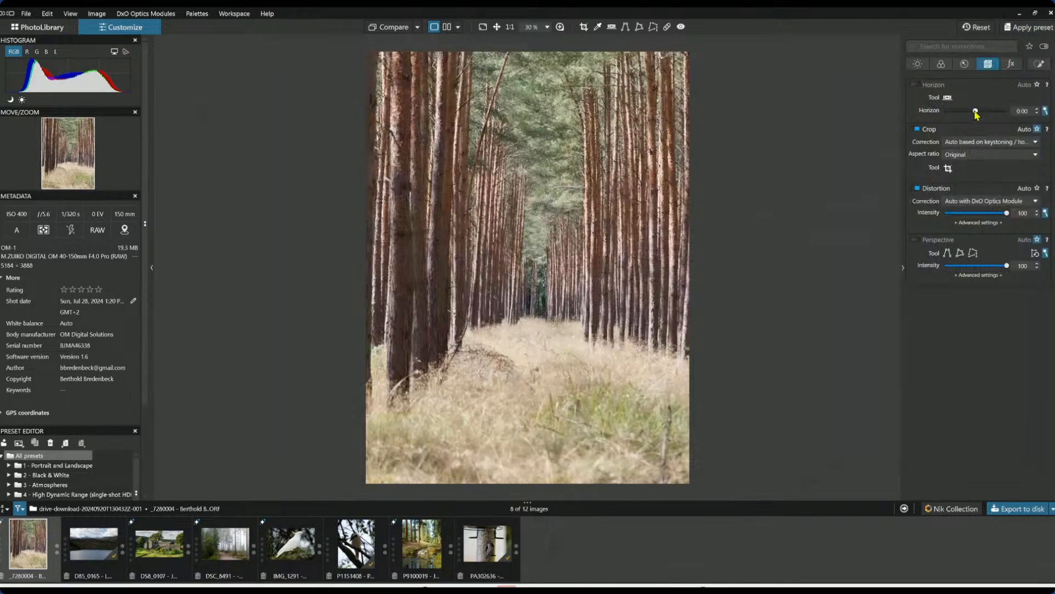
drag(976, 111, 971, 111)
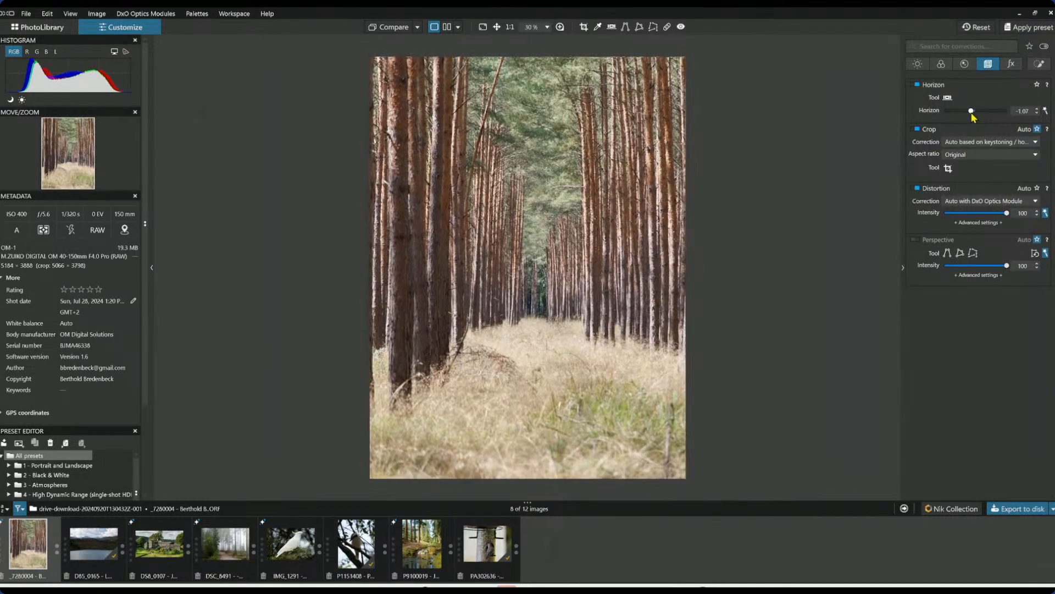
Crop the forest photo manually to about 3405 x 4540 px in its original aspect ratio, trimming the outer trees on both sides
click(948, 168)
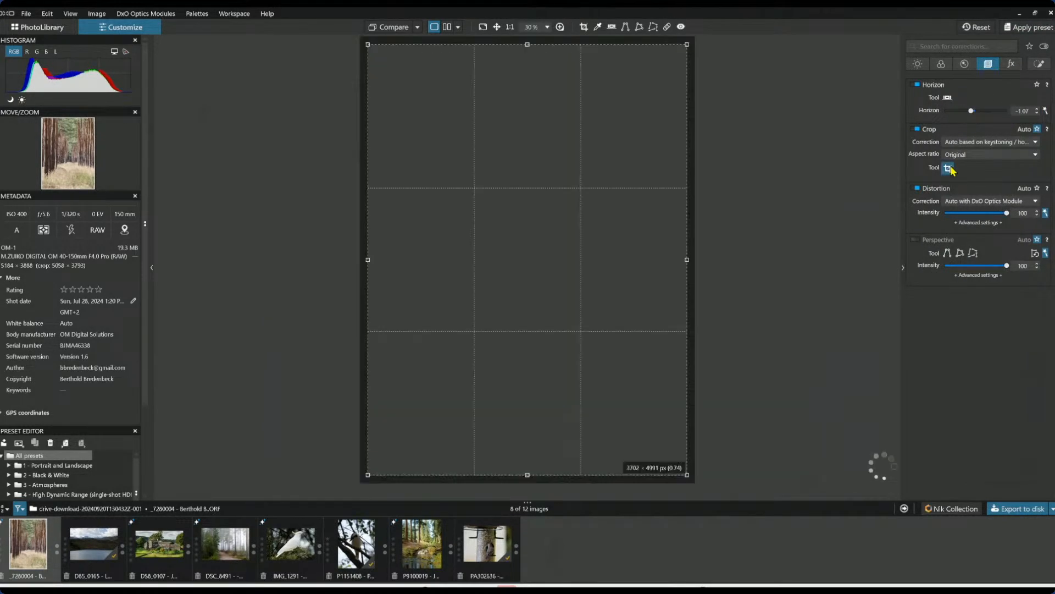
drag(370, 264, 405, 256)
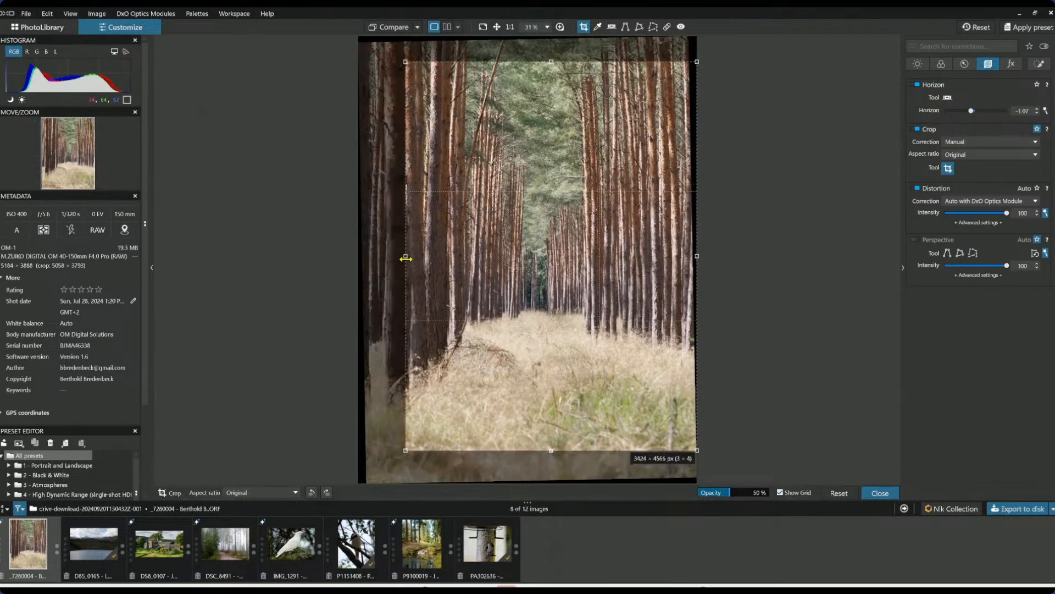
drag(695, 253, 683, 254)
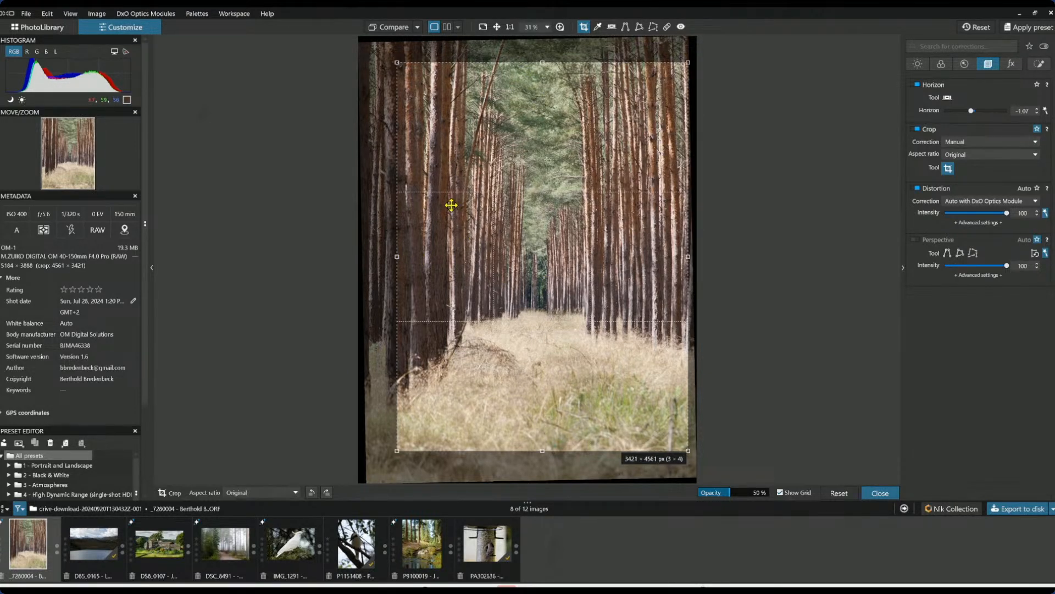
drag(400, 259, 402, 258)
key(Return)
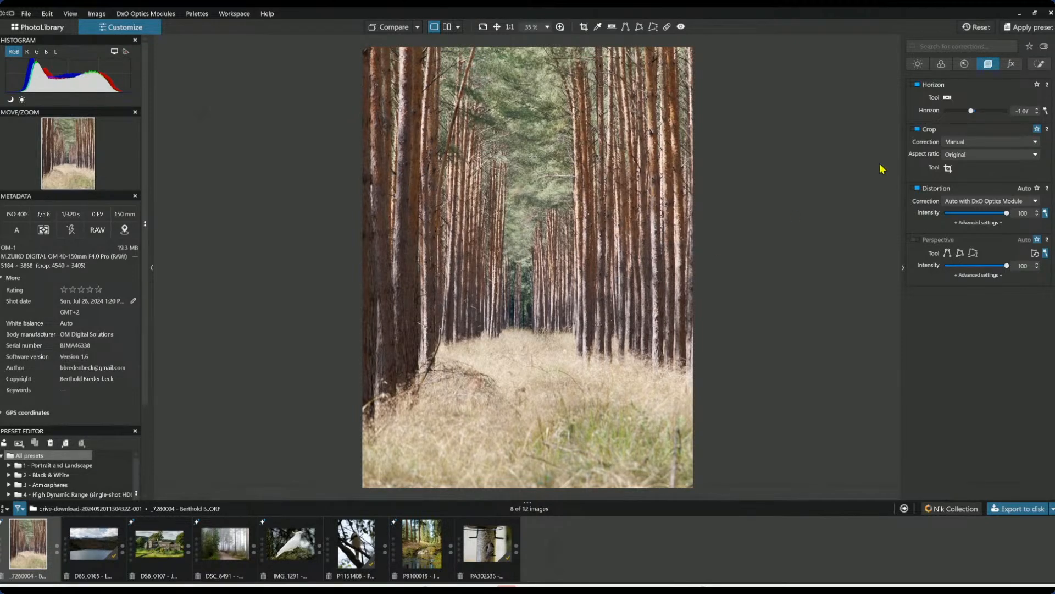
Set the forest photo's microcontrast to -20 and its DxO ClearView Plus intensity to 14
click(669, 31)
click(917, 63)
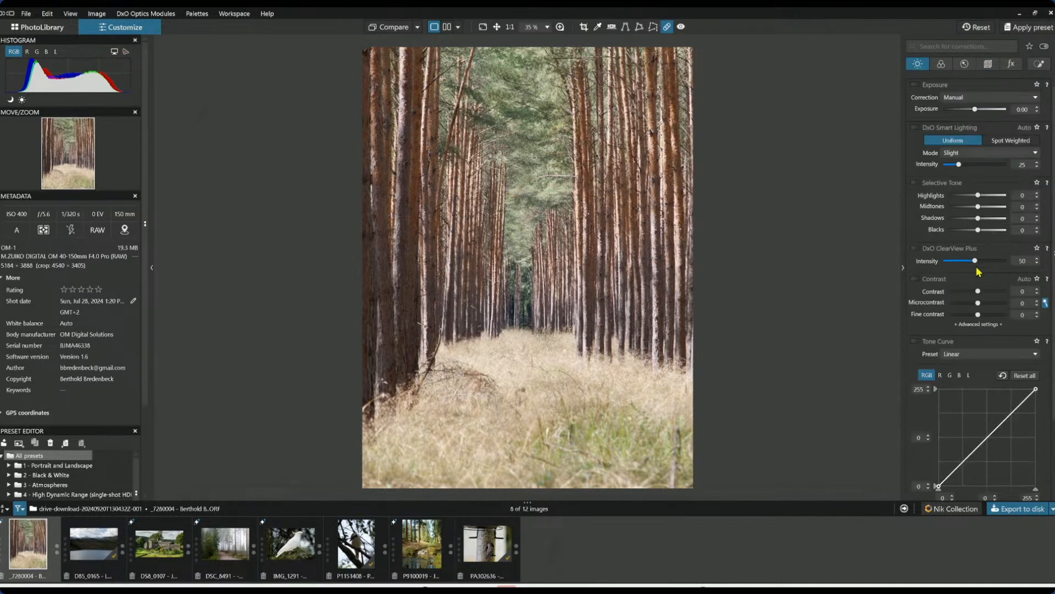
click(951, 303)
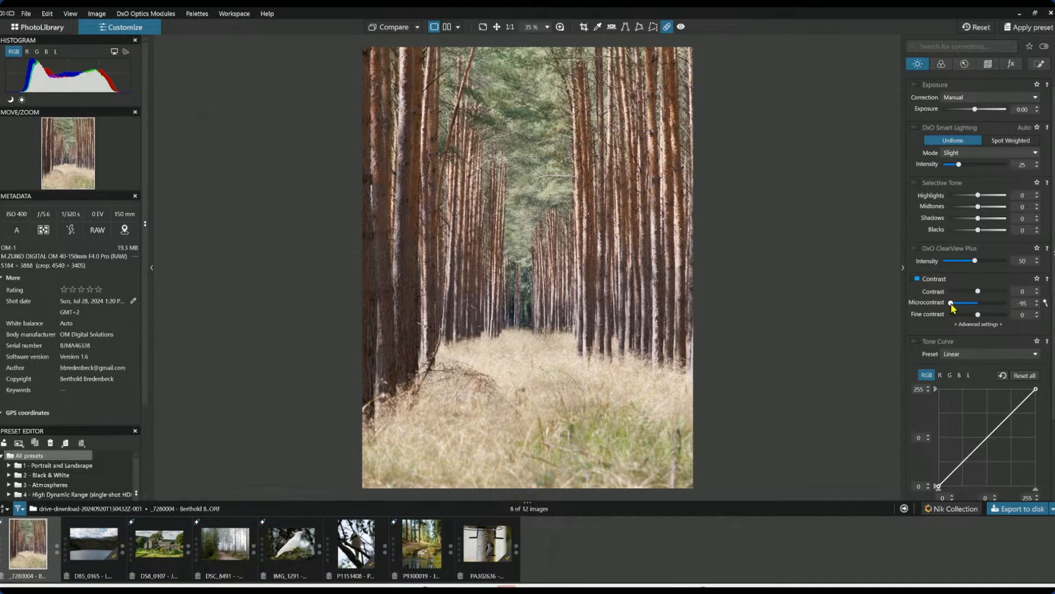
drag(951, 302, 1010, 309)
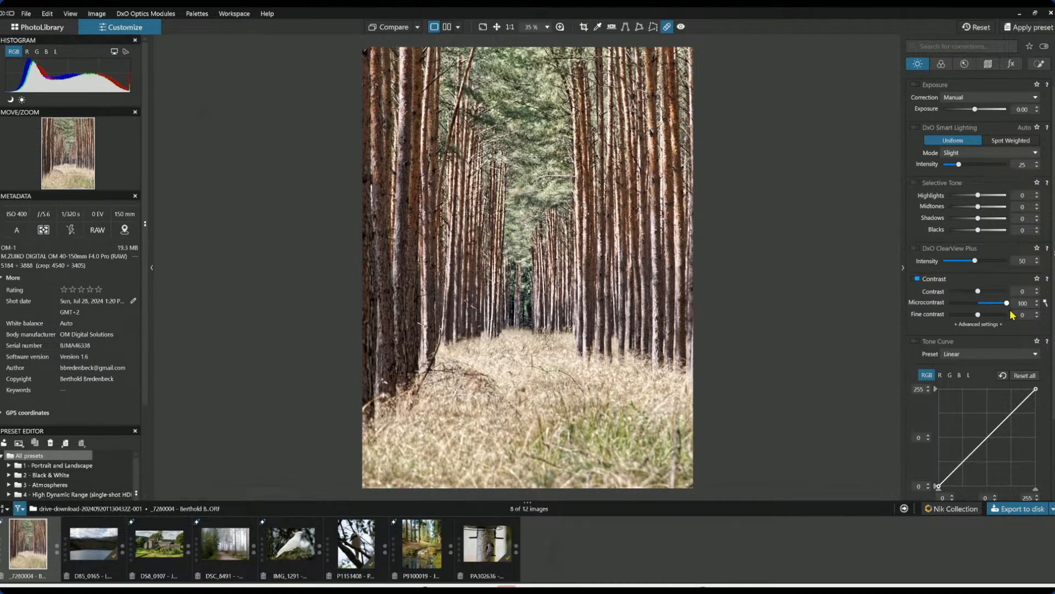
double_click(1007, 303)
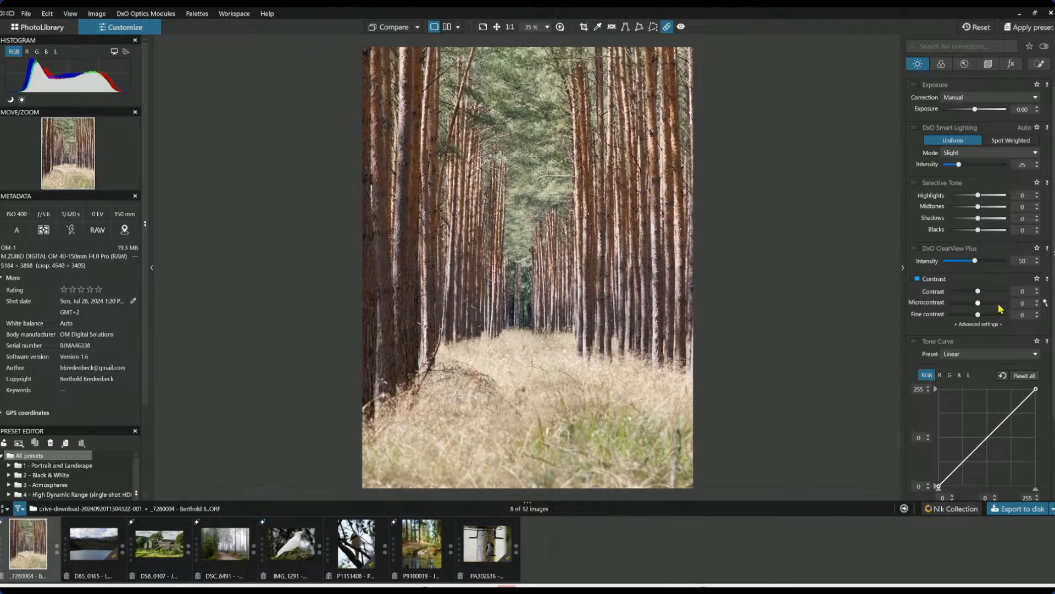
drag(982, 308, 978, 310)
click(953, 263)
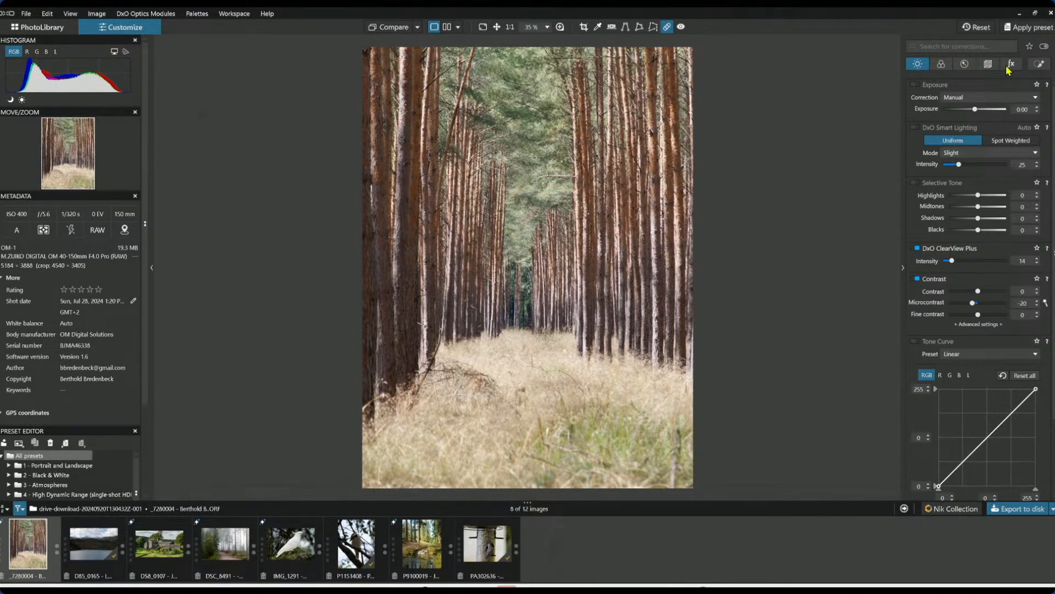
Mask the grass in the forest photo with a local control line, setting chroma selectivity to 60 and luma selectivity to 62
click(1039, 64)
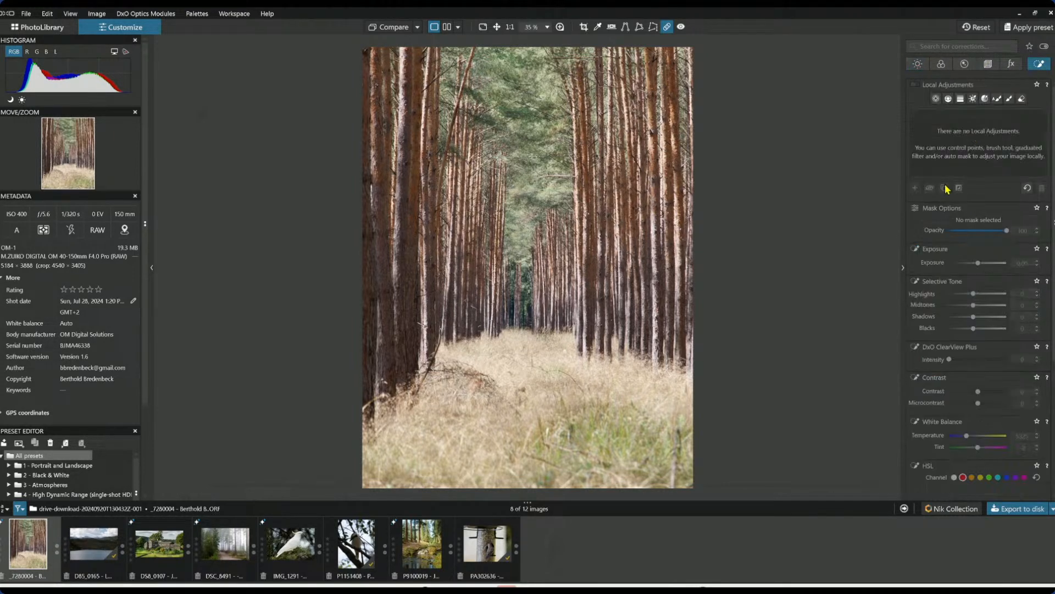
click(948, 99)
drag(531, 348, 543, 379)
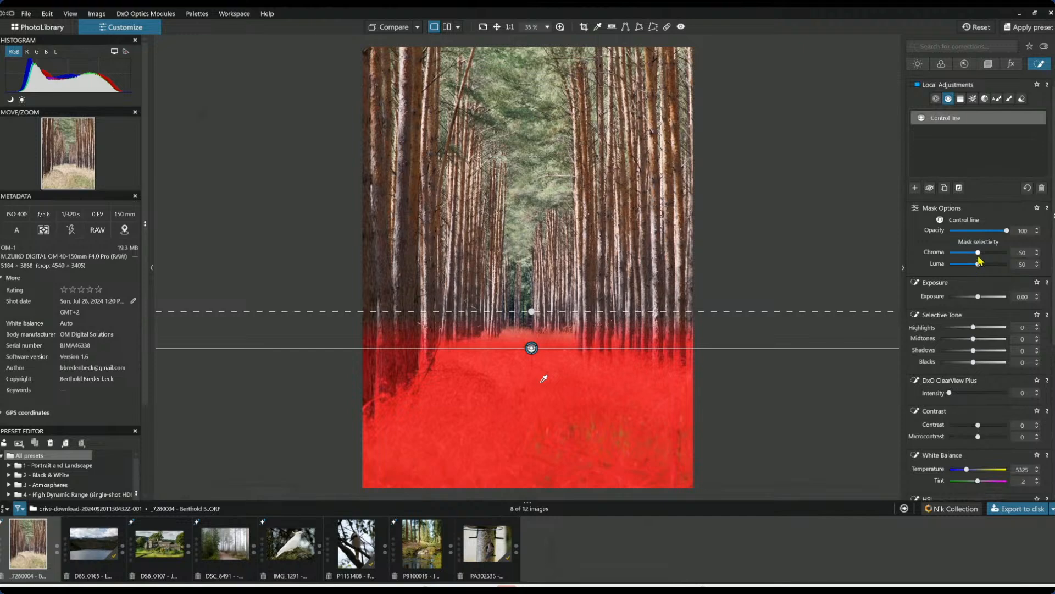
mouse_move(980, 255)
mouse_down()
mouse_move(976, 264)
mouse_move(984, 253)
mouse_up()
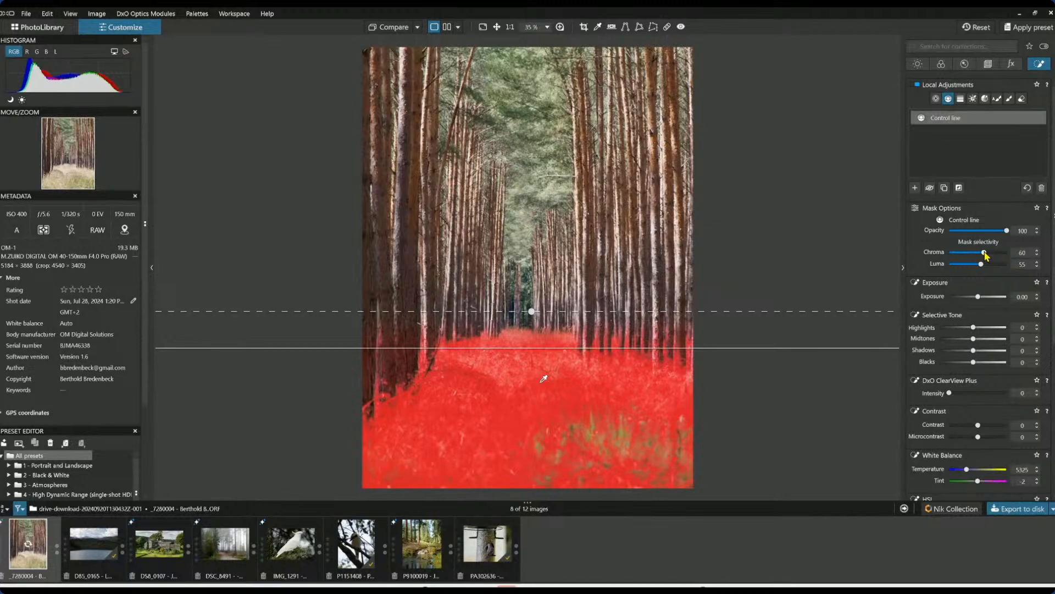
drag(982, 265, 985, 265)
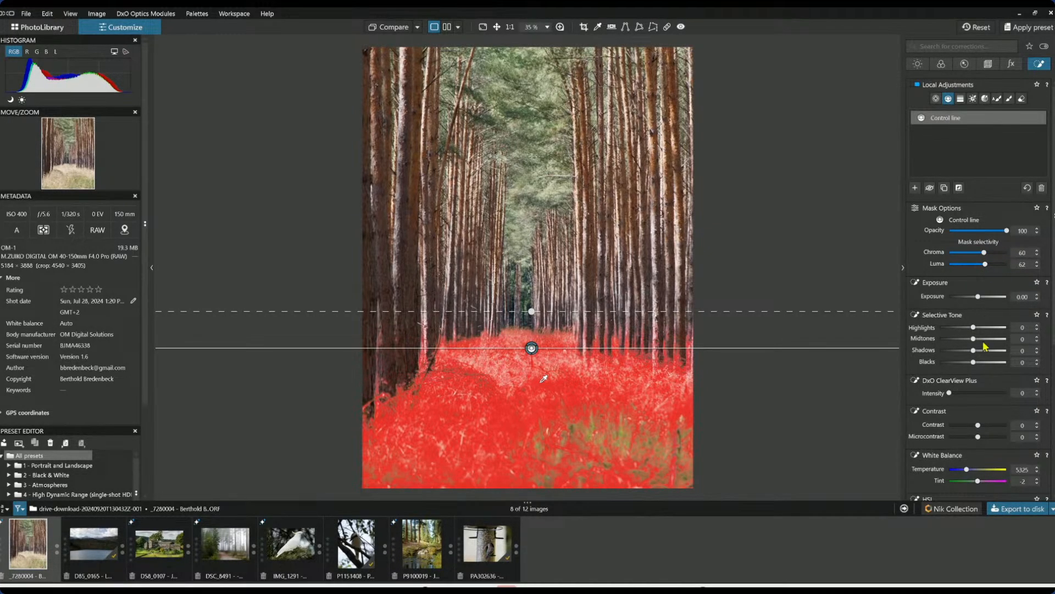
Set the grass mask's highlights to -18 and its overall HSL vibrancy to 54
mouse_move(973, 328)
mouse_down()
mouse_move(963, 327)
mouse_move(974, 328)
mouse_up()
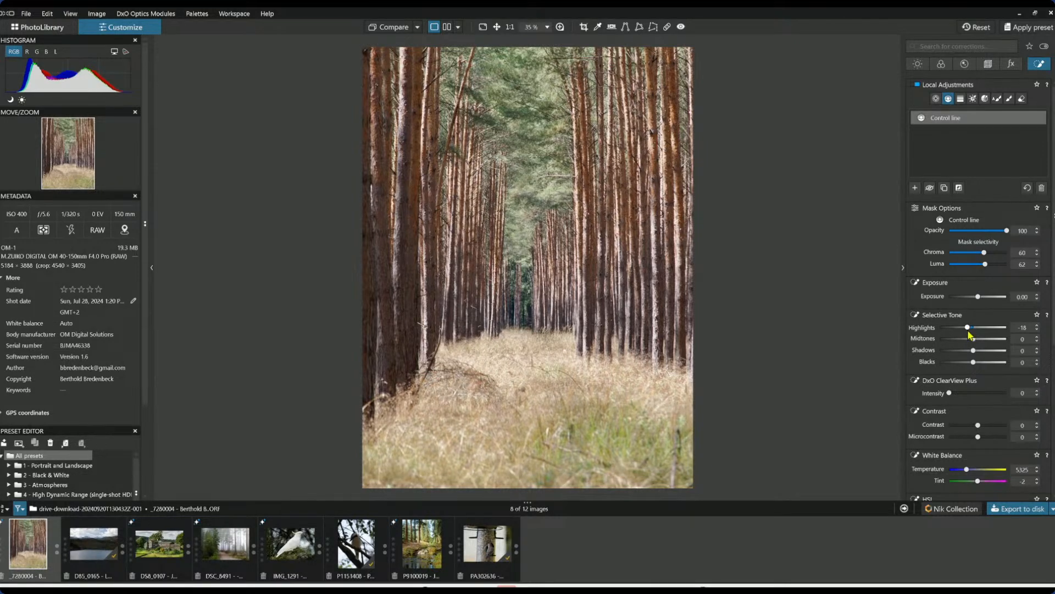
scroll(989, 456, down, 2)
scroll(996, 452, down, 1)
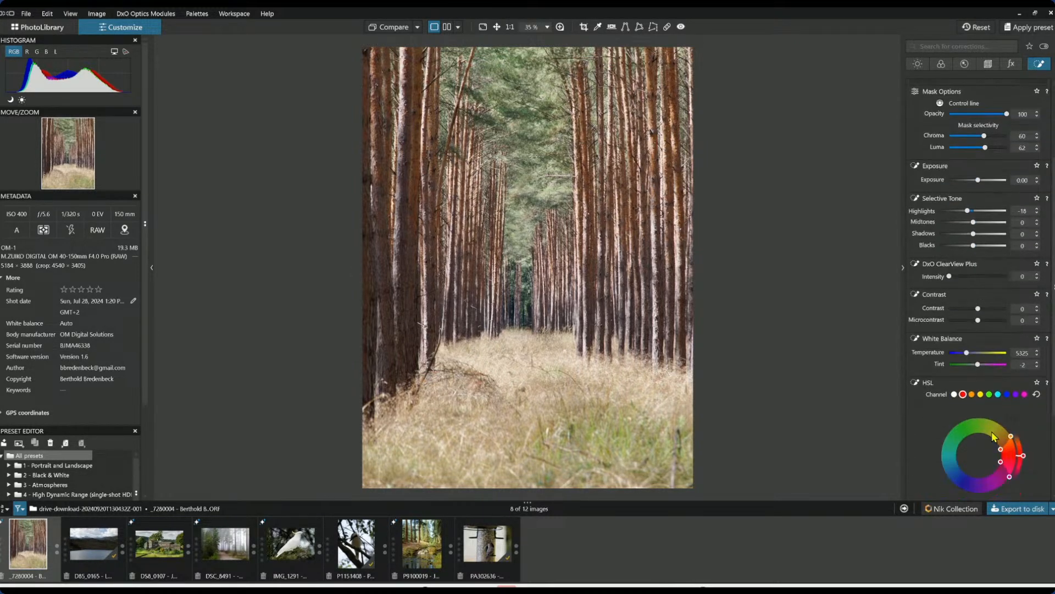
click(955, 395)
scroll(964, 437, down, 3)
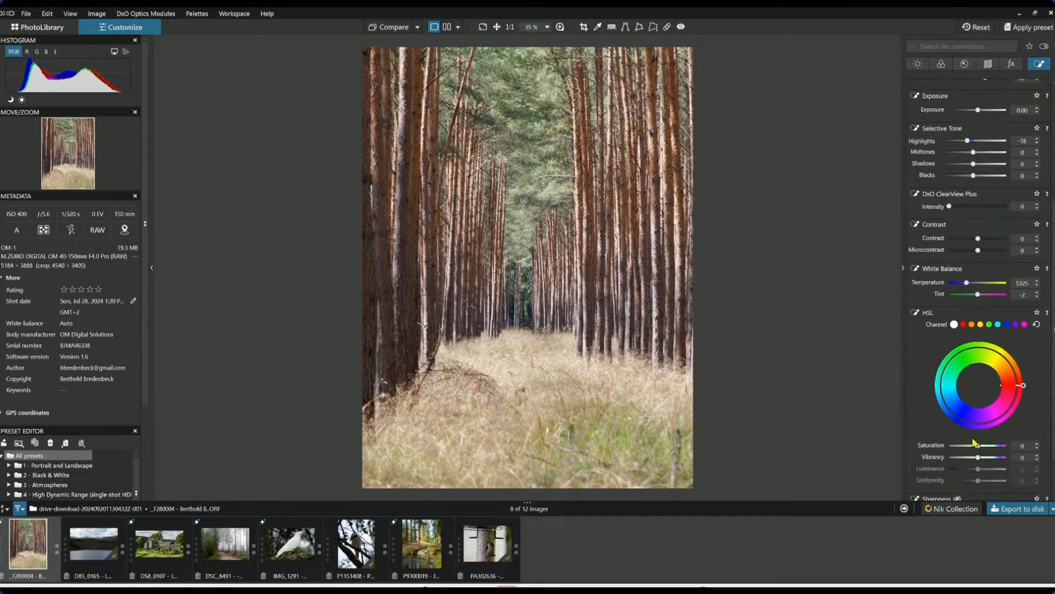
drag(979, 458, 993, 460)
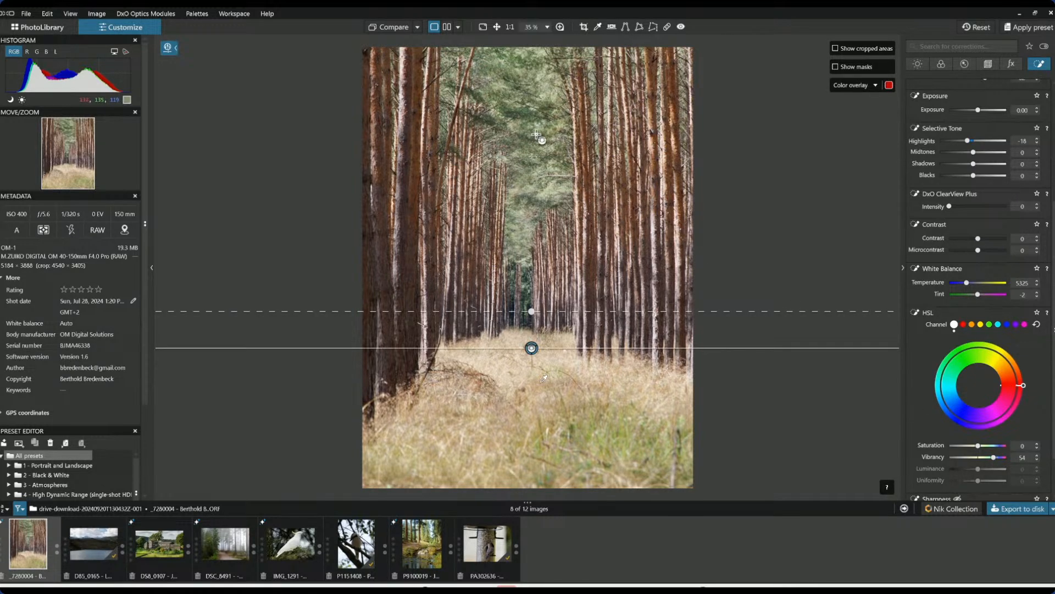
Try to add a second control line over the upper tree canopy within the grass mask
drag(537, 133, 538, 284)
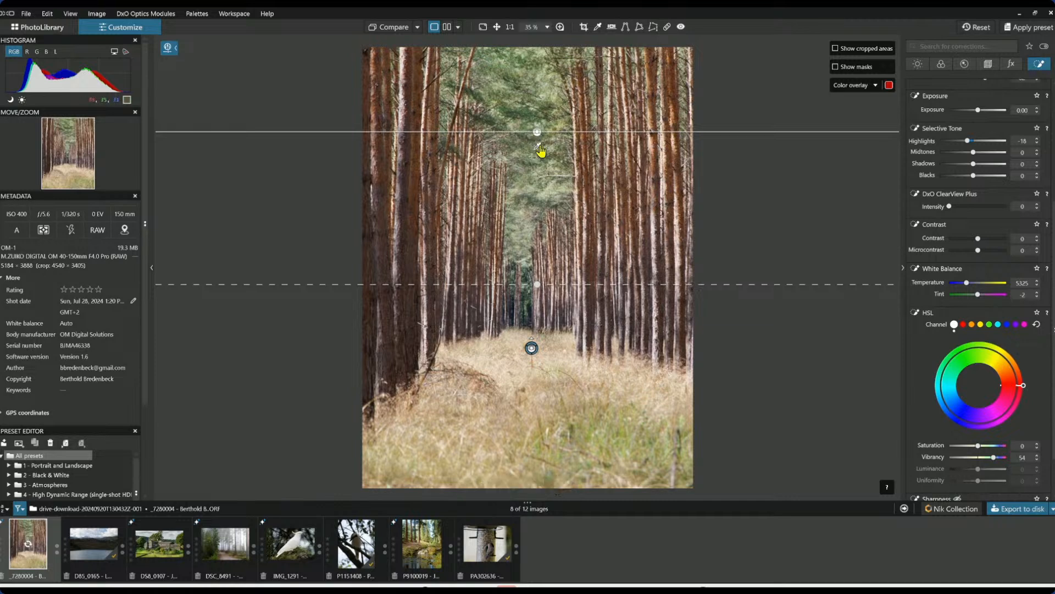
drag(540, 146, 526, 151)
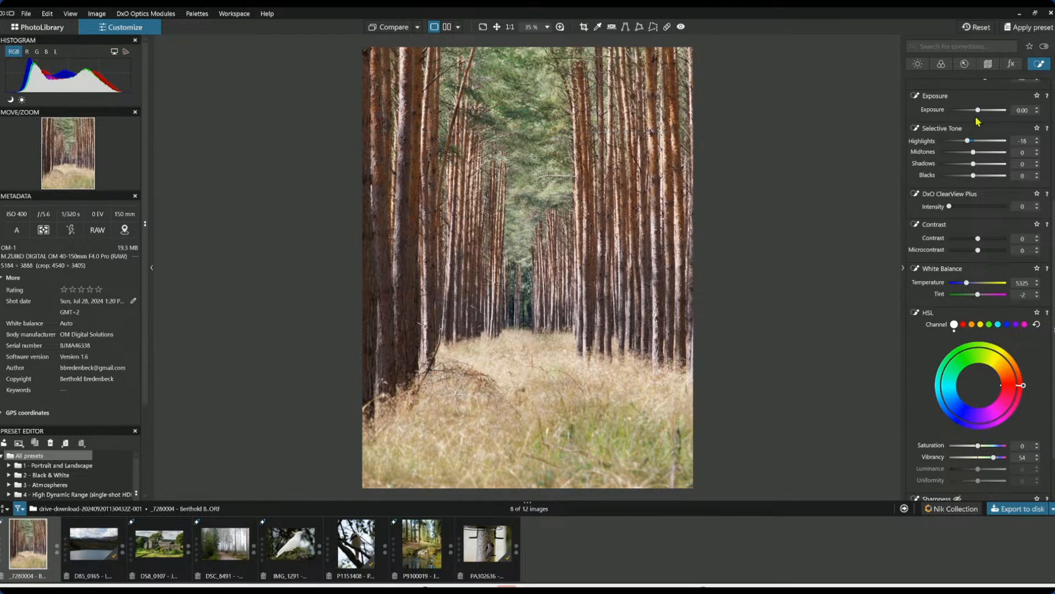
scroll(1016, 203, up, 3)
scroll(1018, 203, up, 1)
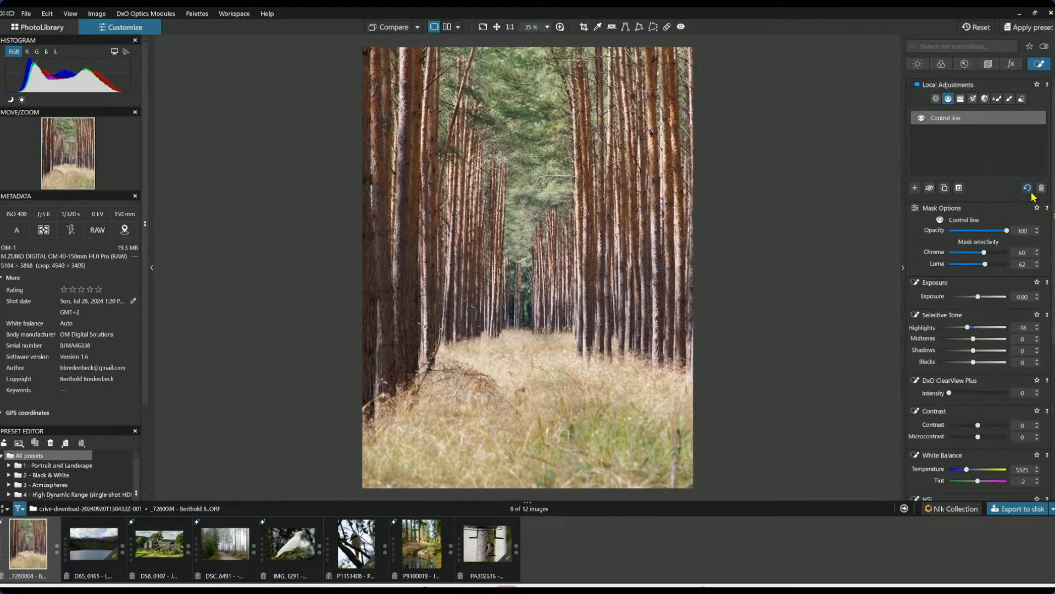
click(1038, 118)
Set the grass mask's highlights to -21 and blacks to -39, and remove its extra control line from the canopy
drag(967, 328, 961, 363)
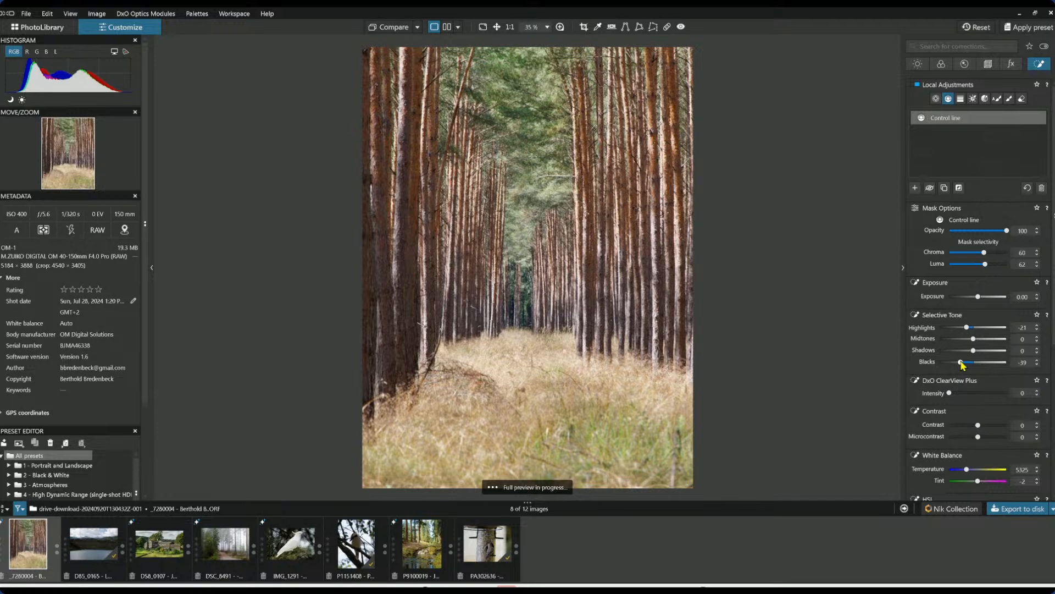
scroll(1012, 434, down, 6)
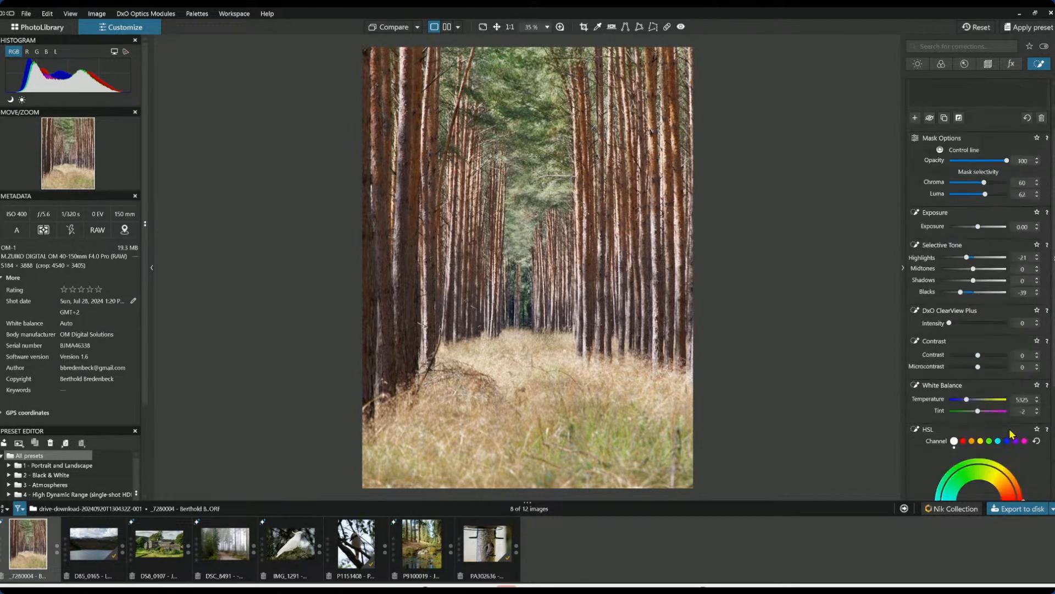
mouse_move(549, 137)
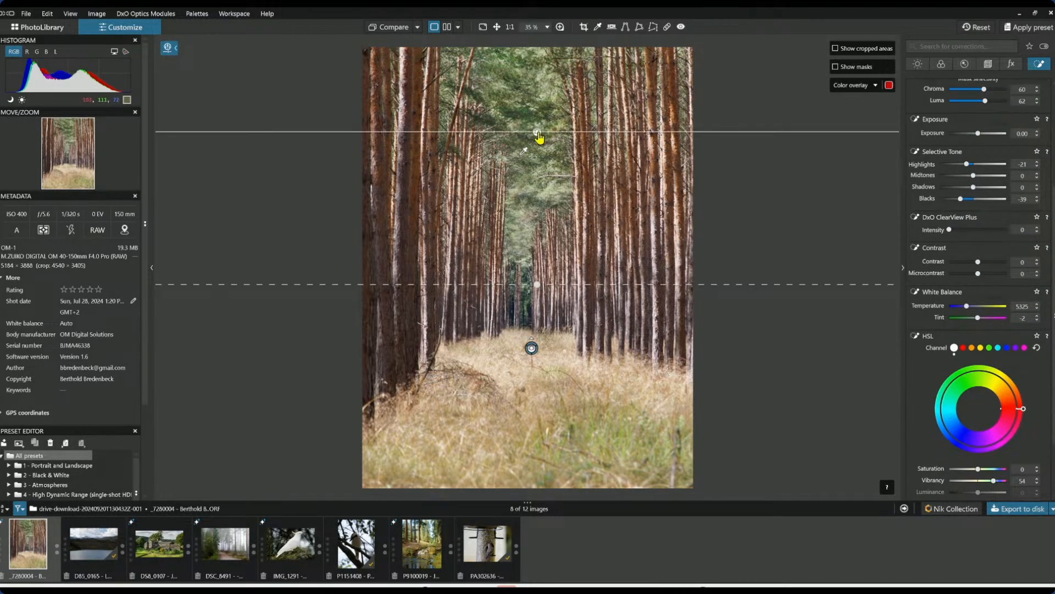
drag(538, 137, 538, 348)
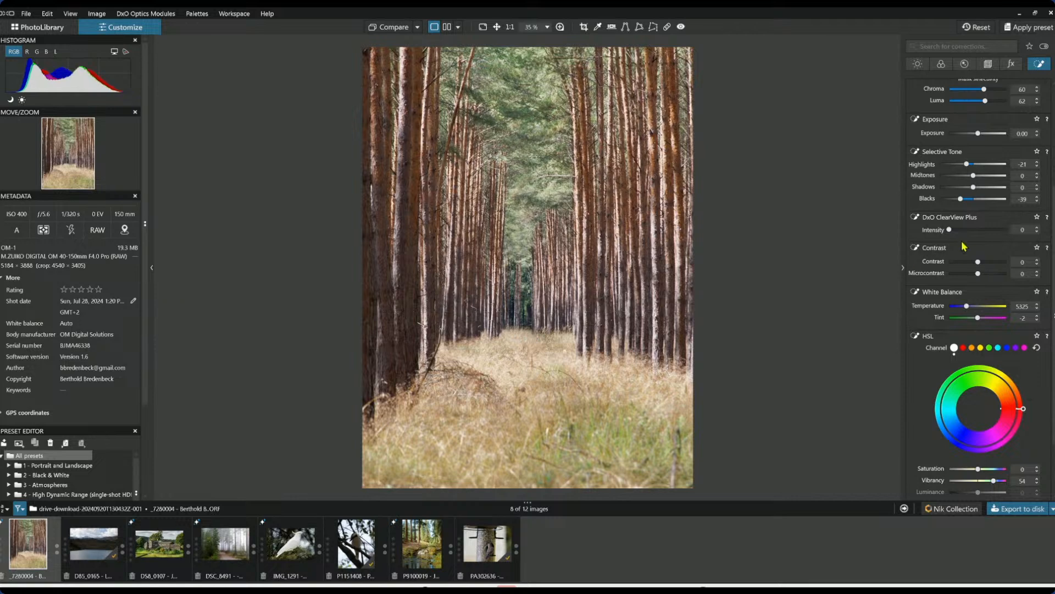
scroll(969, 209, up, 6)
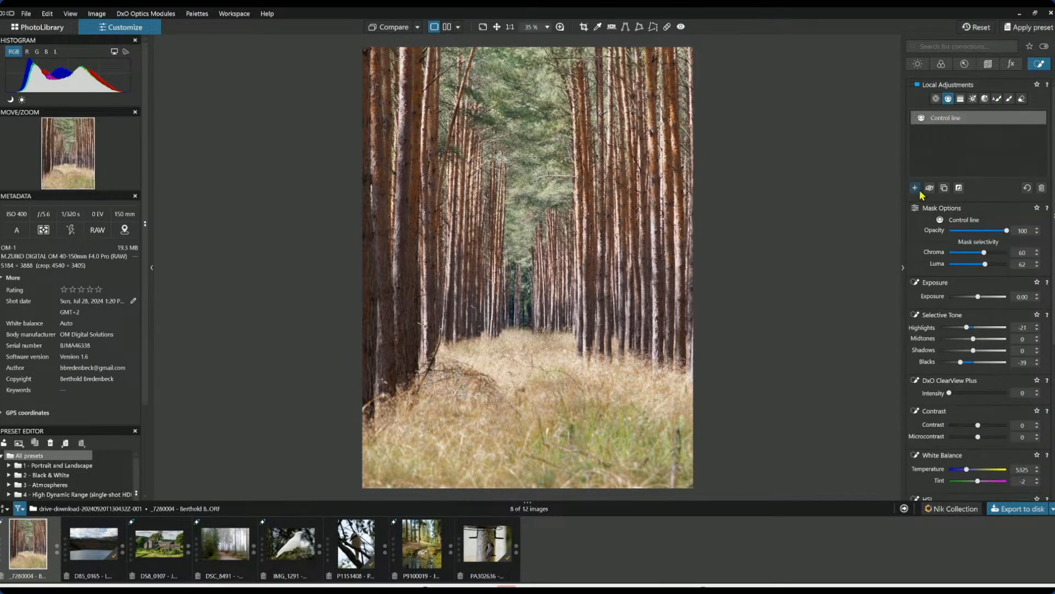
Create a new mask with a control line over the upper tree canopy and set its chroma selectivity to 68
click(916, 189)
drag(528, 136, 527, 231)
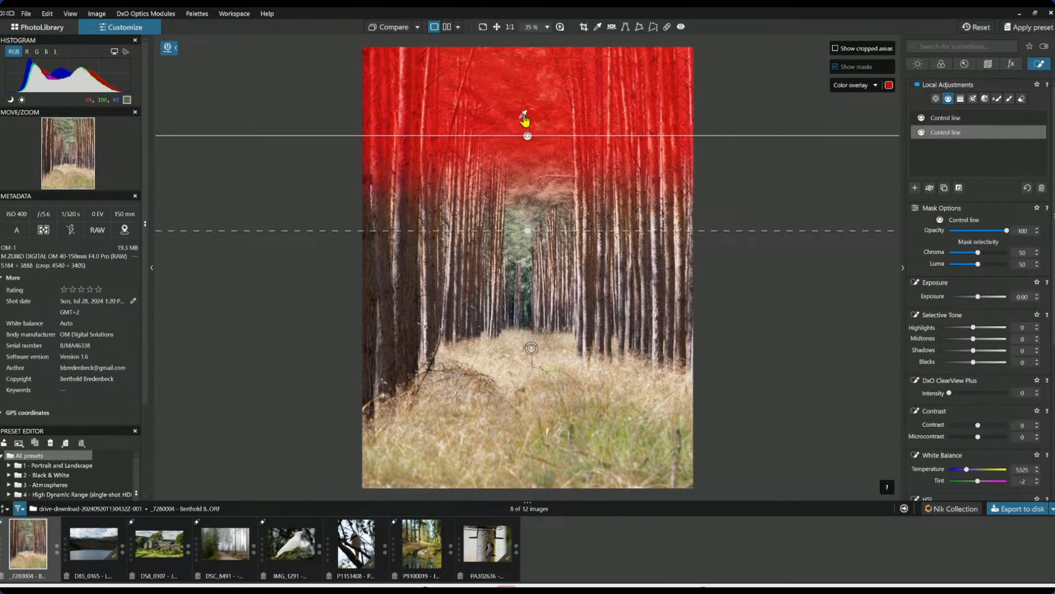
drag(978, 253, 986, 254)
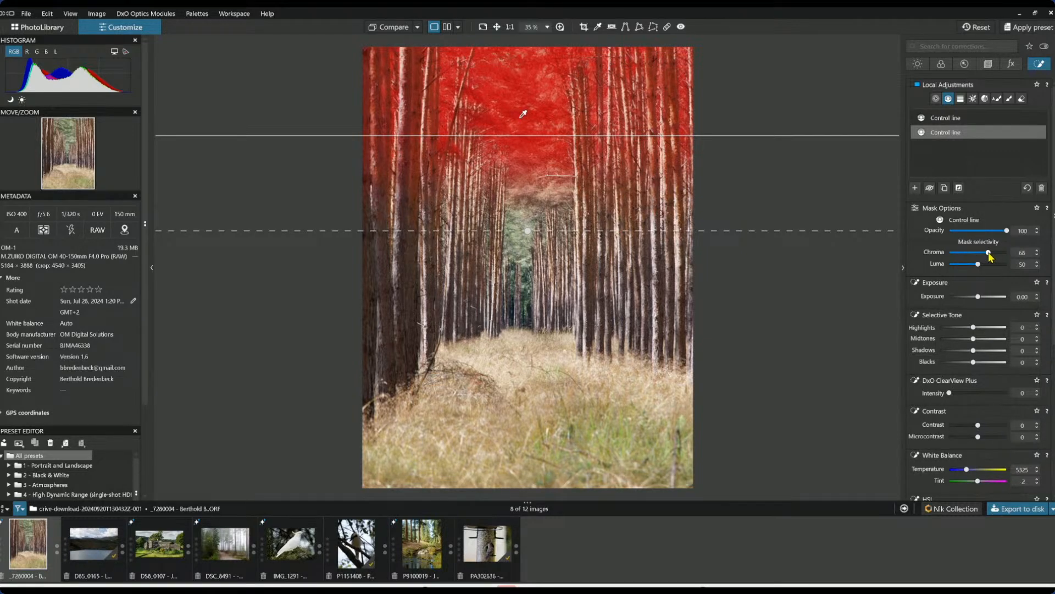
Set the canopy mask's overall HSL saturation to 55
scroll(990, 444, down, 5)
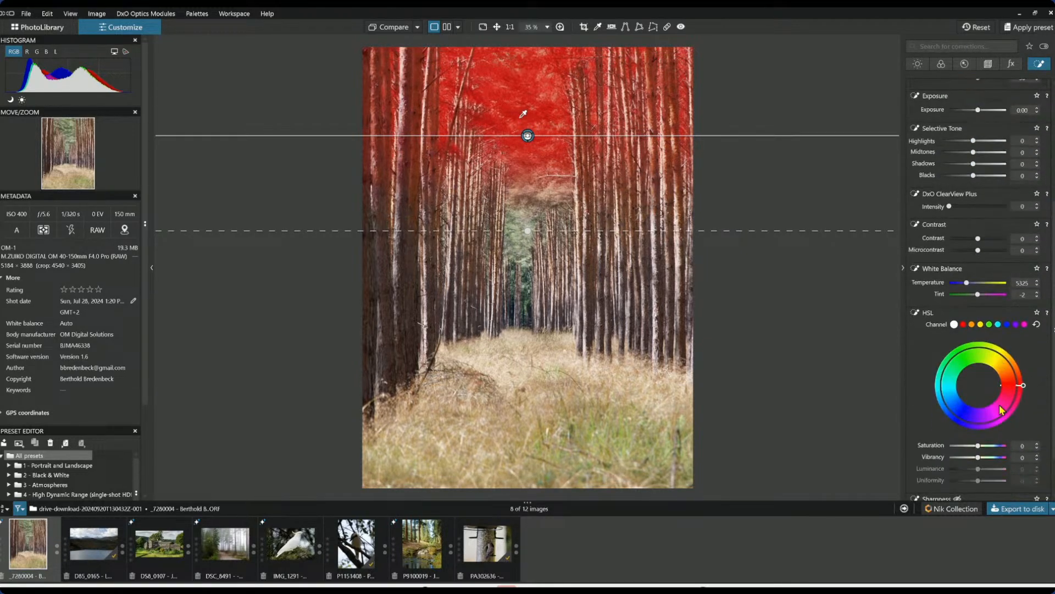
drag(978, 449, 994, 449)
drag(526, 142, 522, 191)
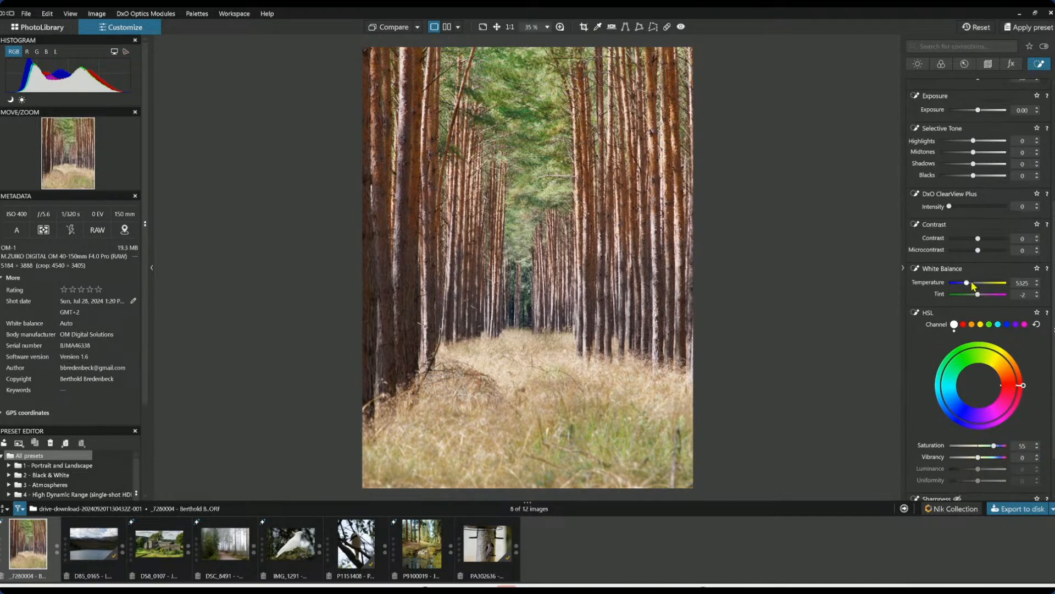
Set the forest photo's horizon to -1.47 and tighten the crop to about 3015 x 4019 px in the original aspect ratio
click(988, 64)
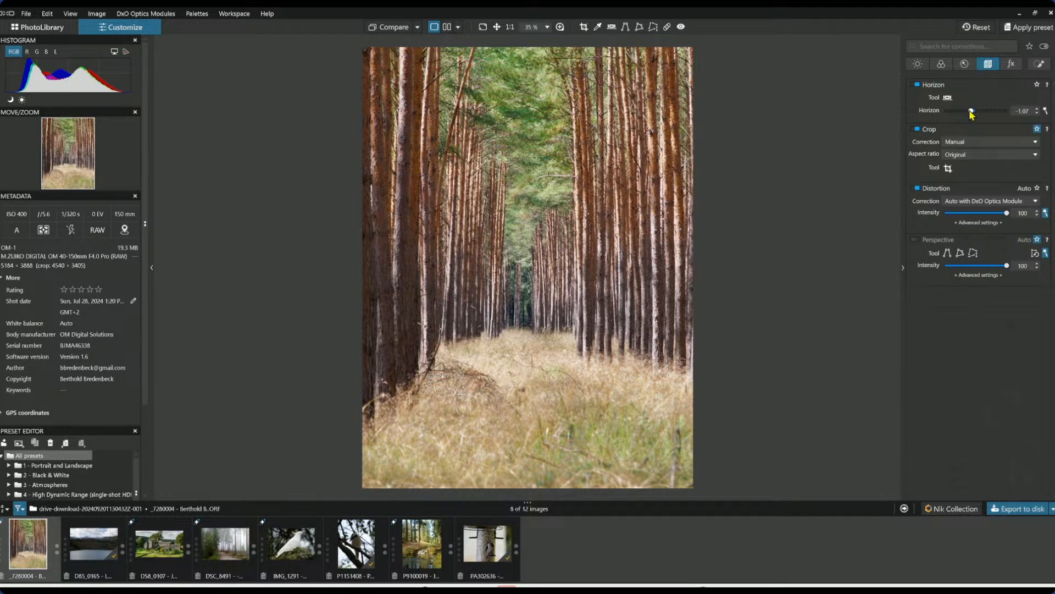
drag(970, 112, 970, 112)
click(946, 169)
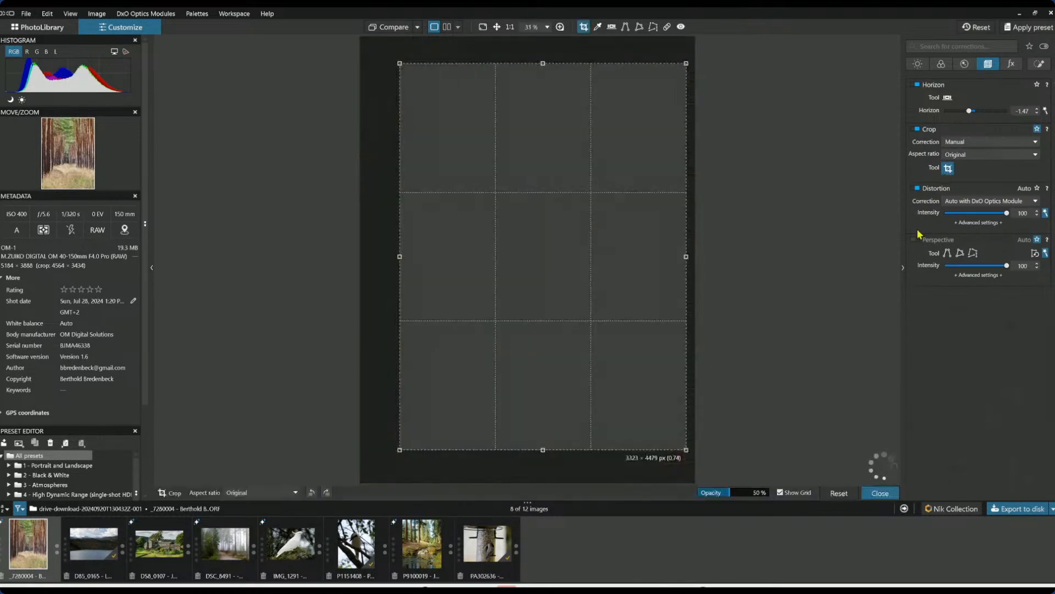
drag(682, 450, 659, 404)
drag(618, 372, 629, 370)
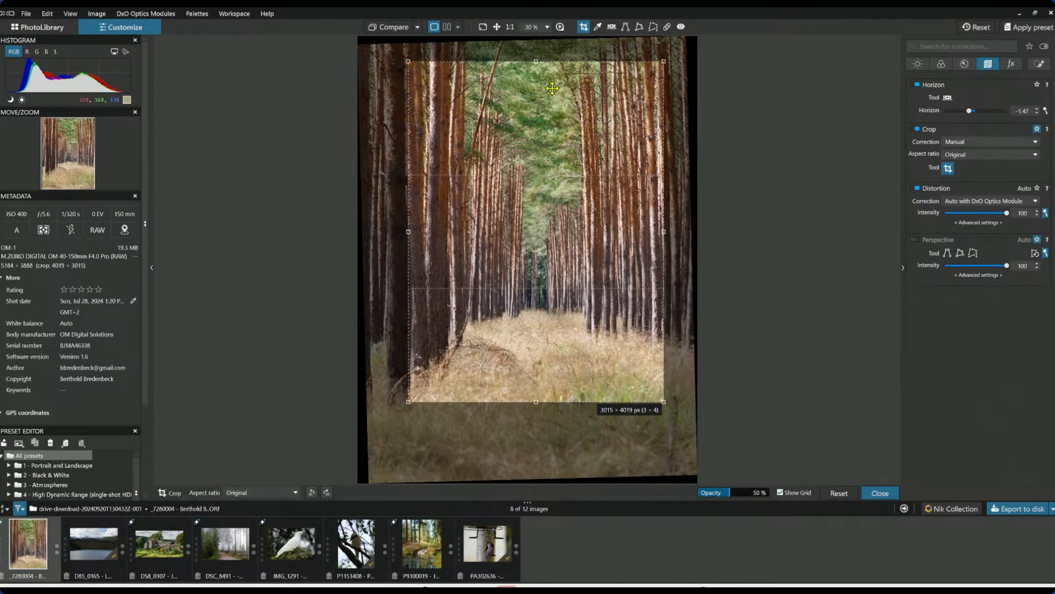
key(Return)
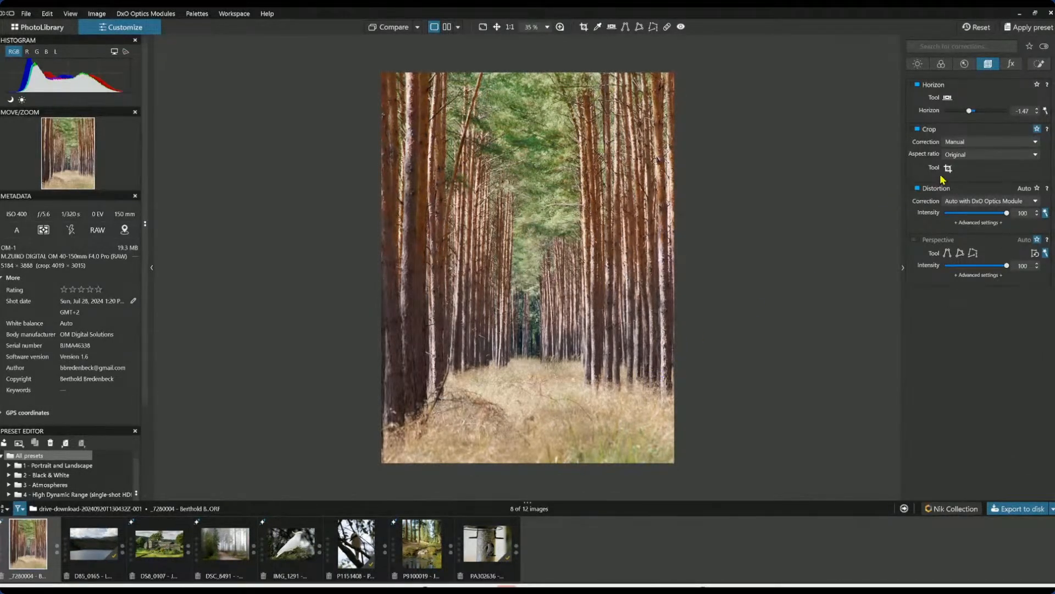
Shift the crop frame slightly lower so that it takes in more of the foreground grass
click(949, 168)
drag(608, 236, 610, 253)
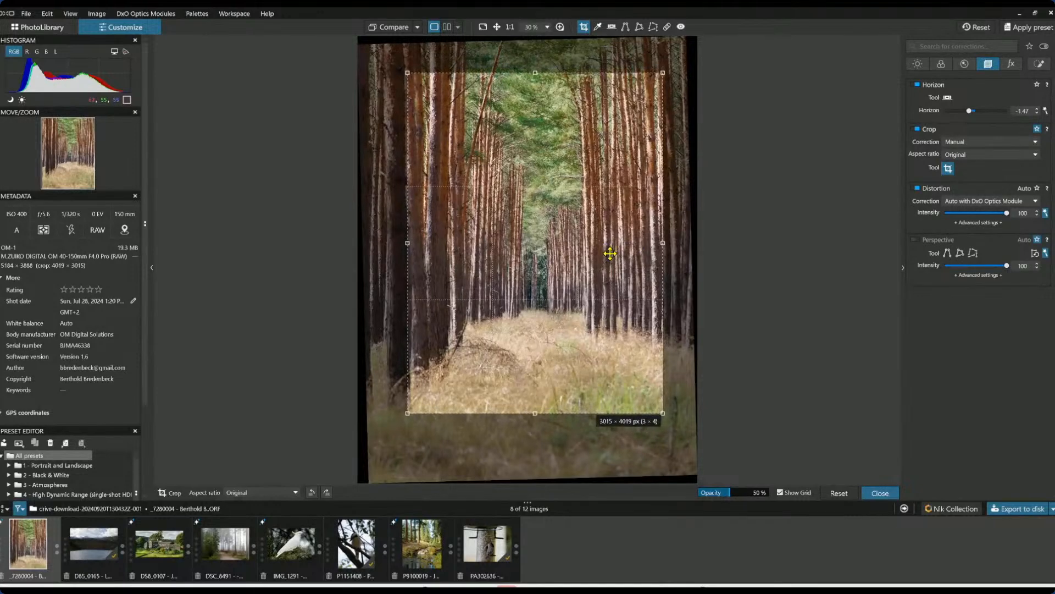
key(Return)
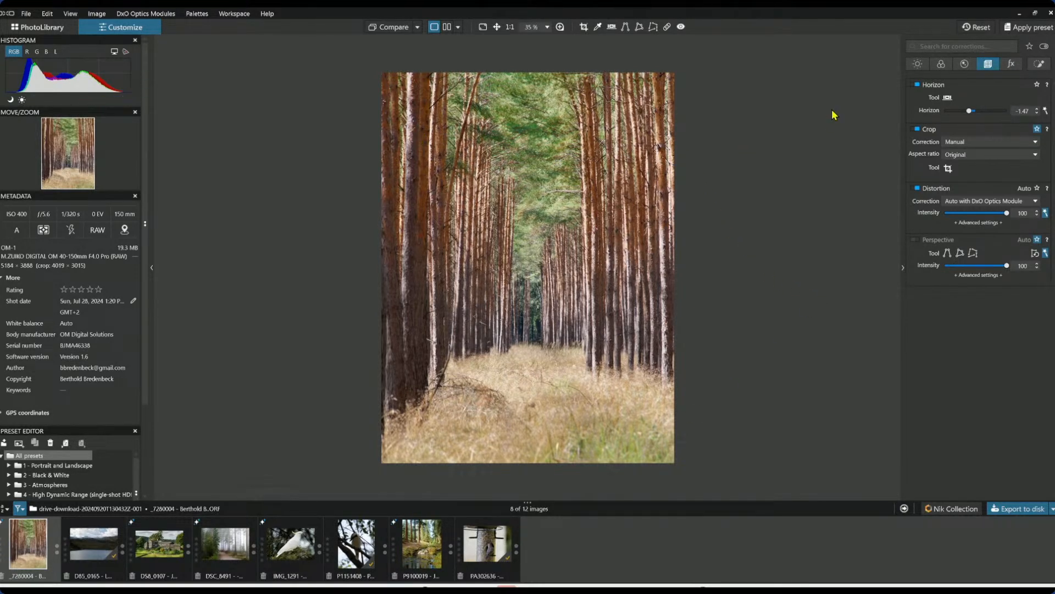
Set the global HSL orange channel's luminance to 14 and saturation to -5, and nudge its hue slightly
click(941, 63)
scroll(939, 341, down, 5)
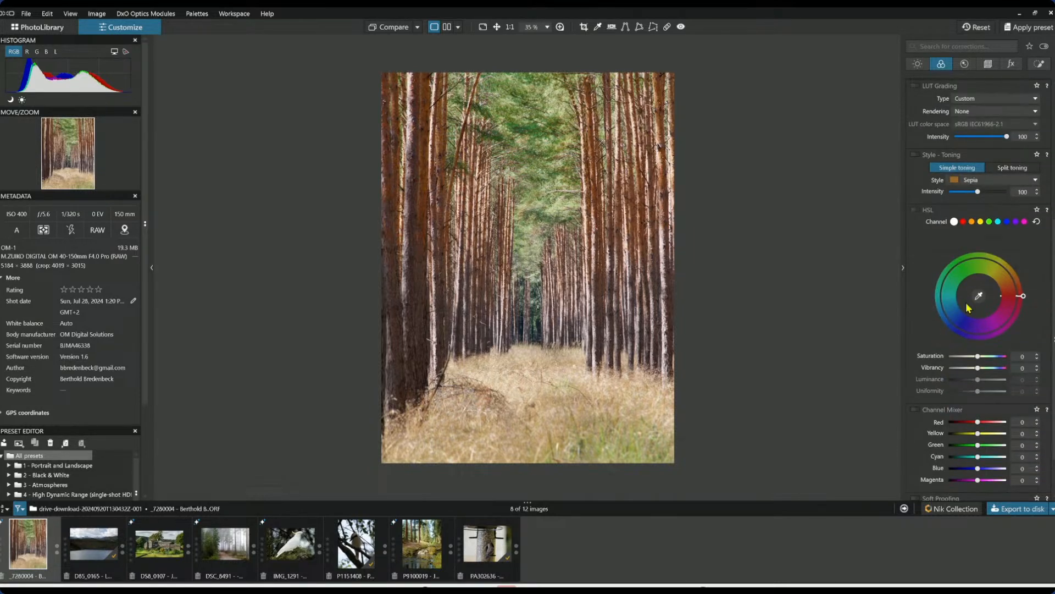
click(973, 222)
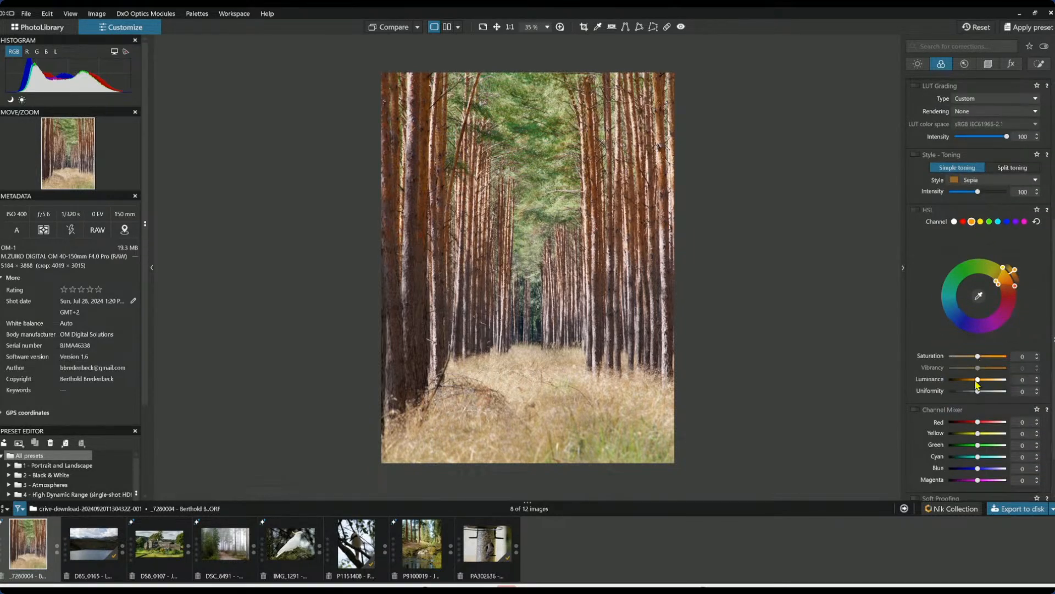
drag(980, 382, 985, 389)
drag(978, 356, 978, 359)
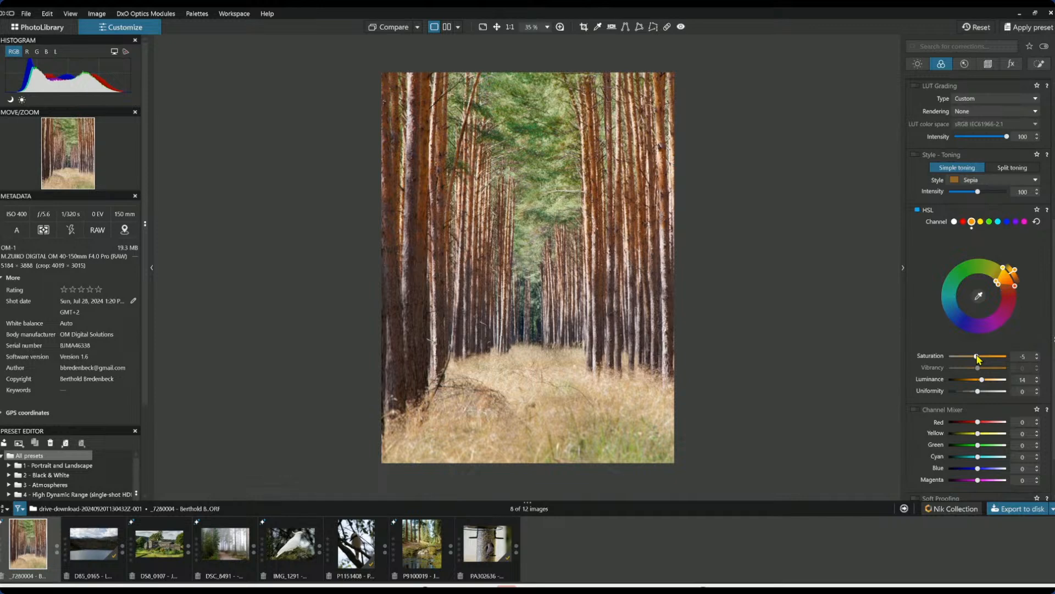
drag(1014, 270, 1016, 272)
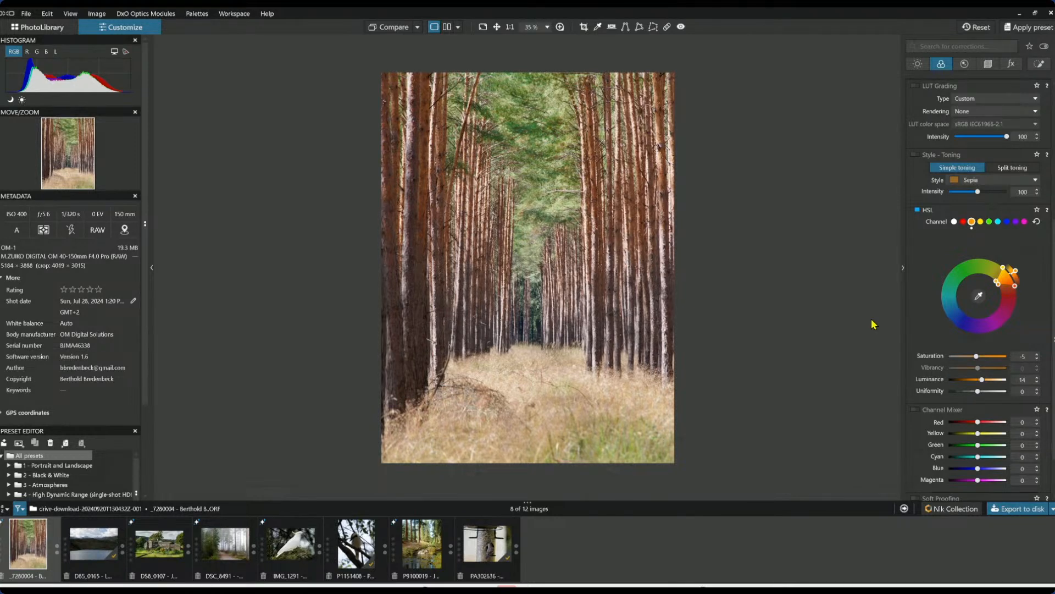
Lower the forest photo's DxO ClearView Plus intensity and fine-tune its microcontrast
click(917, 65)
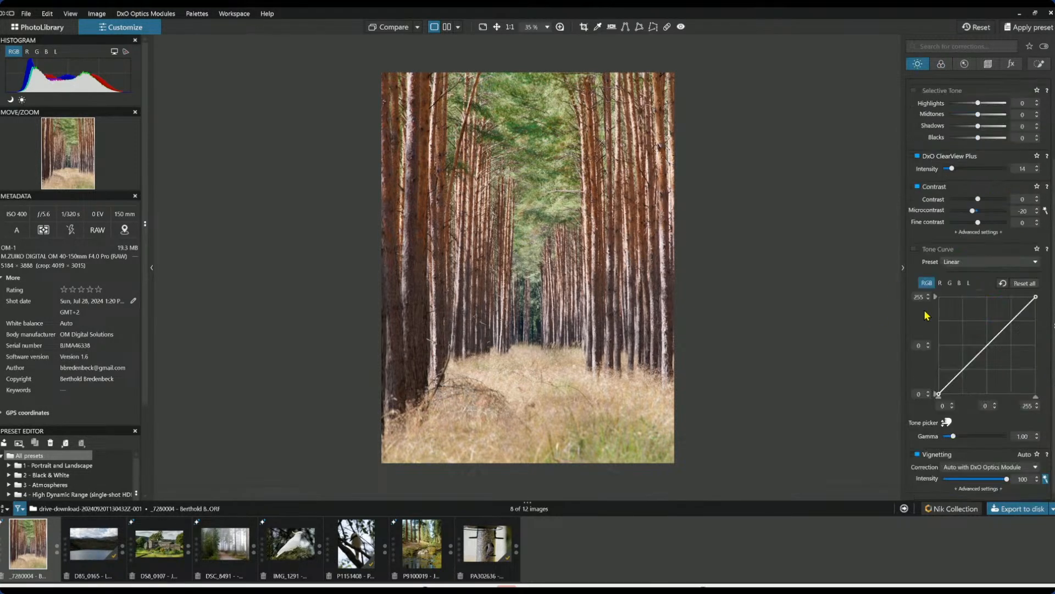
scroll(941, 289, up, 3)
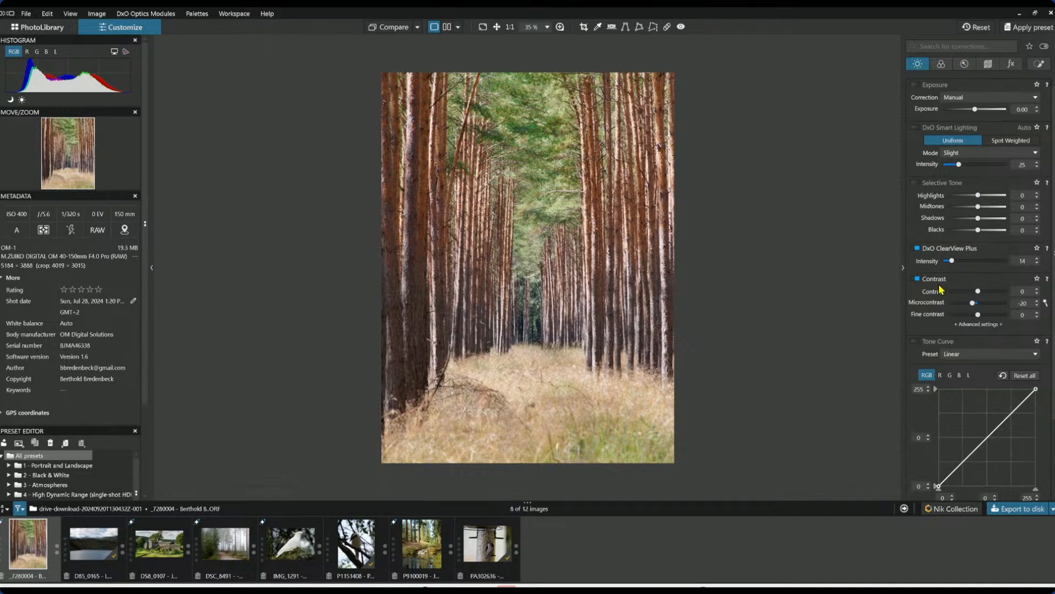
drag(953, 261, 949, 263)
mouse_move(972, 303)
mouse_down()
mouse_move(961, 304)
mouse_move(973, 307)
mouse_up()
Set the grass control-line mask's microcontrast to -65 and its contrast to 22
click(1039, 65)
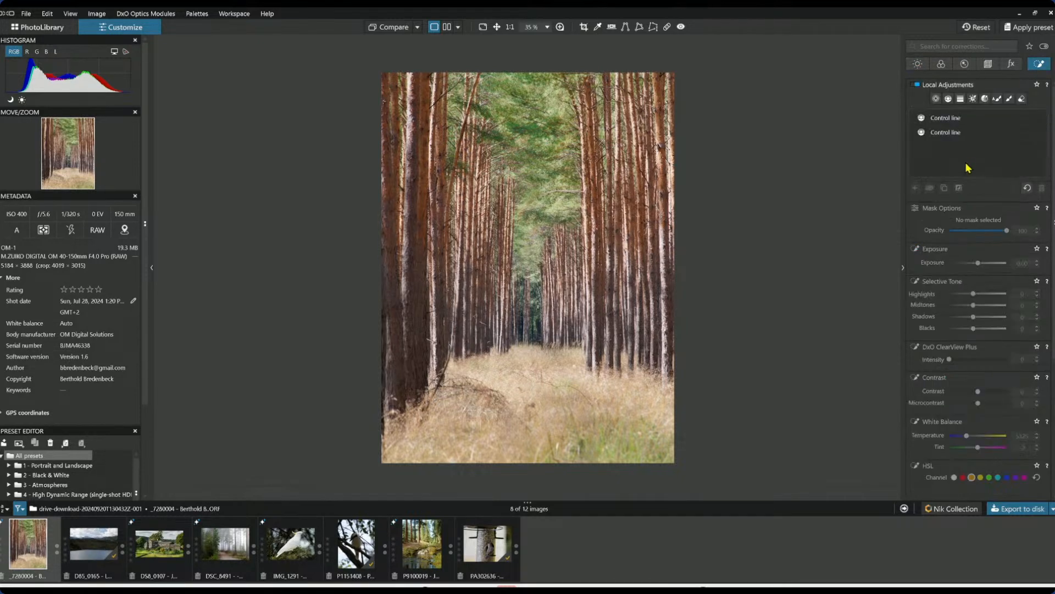
click(954, 121)
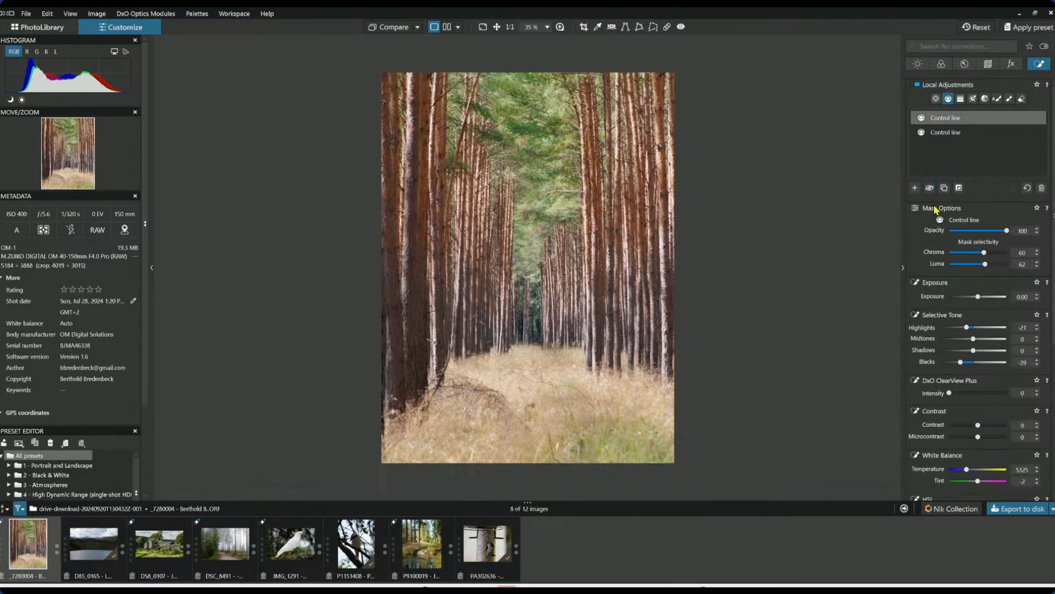
scroll(947, 371, down, 6)
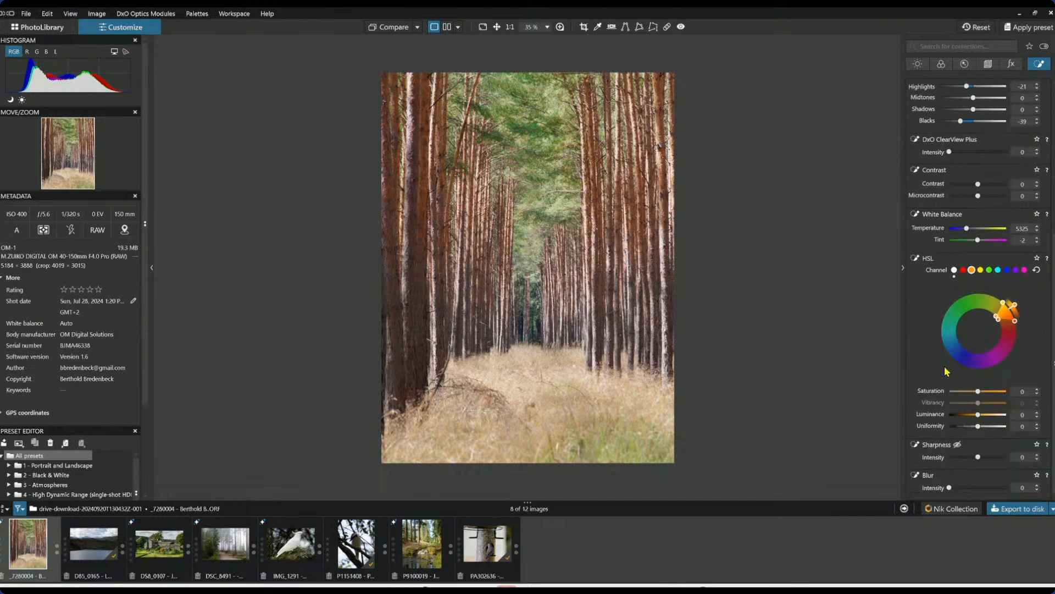
click(966, 196)
drag(967, 196, 985, 185)
click(957, 185)
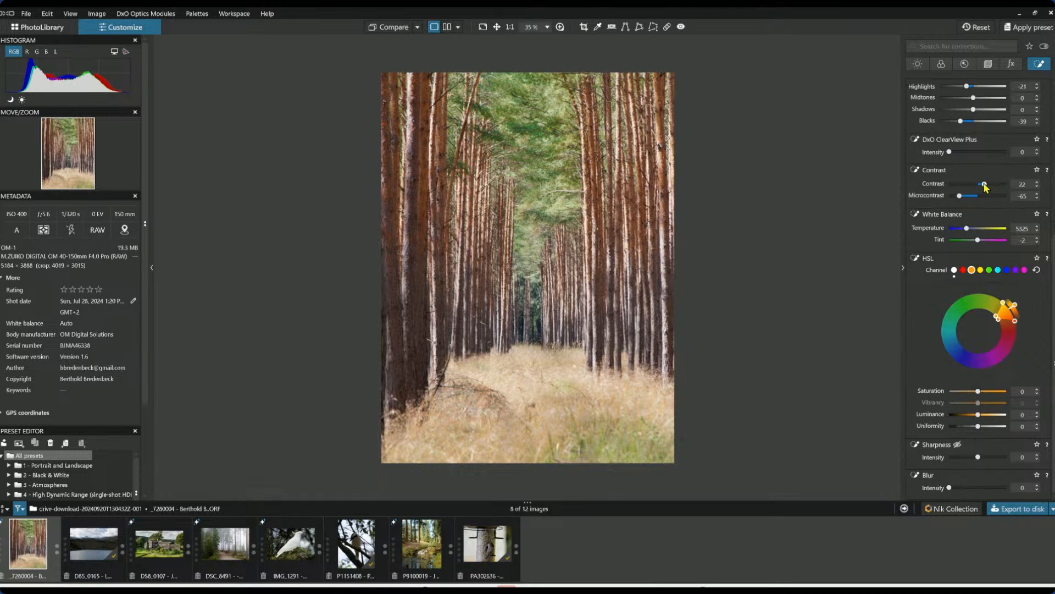
scroll(911, 263, up, 3)
scroll(935, 253, up, 3)
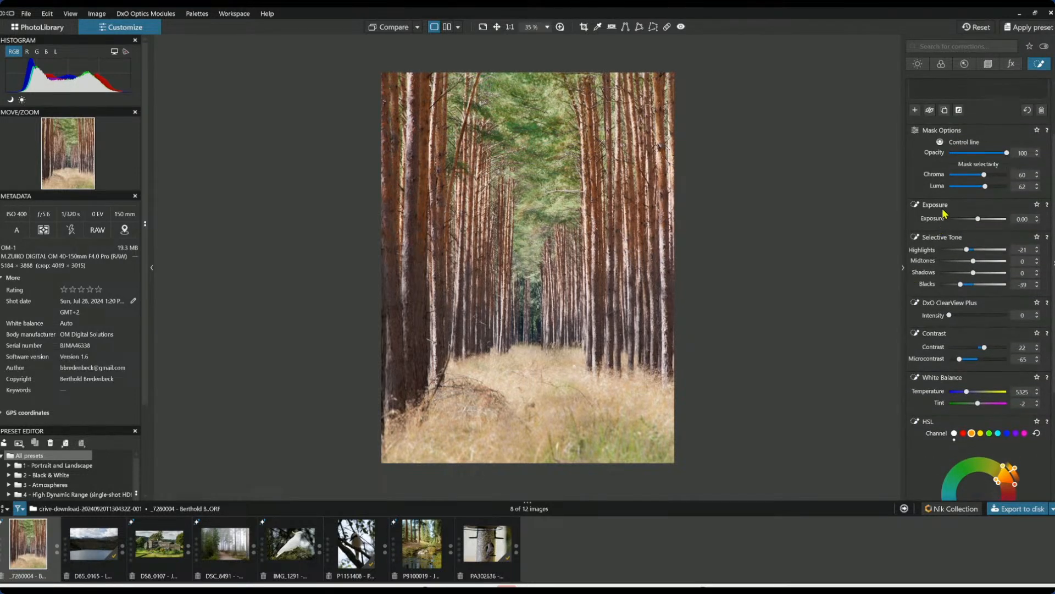
Set the tree canopy control-line mask's contrast to -43 and its microcontrast to -100
click(943, 132)
scroll(937, 388, down, 6)
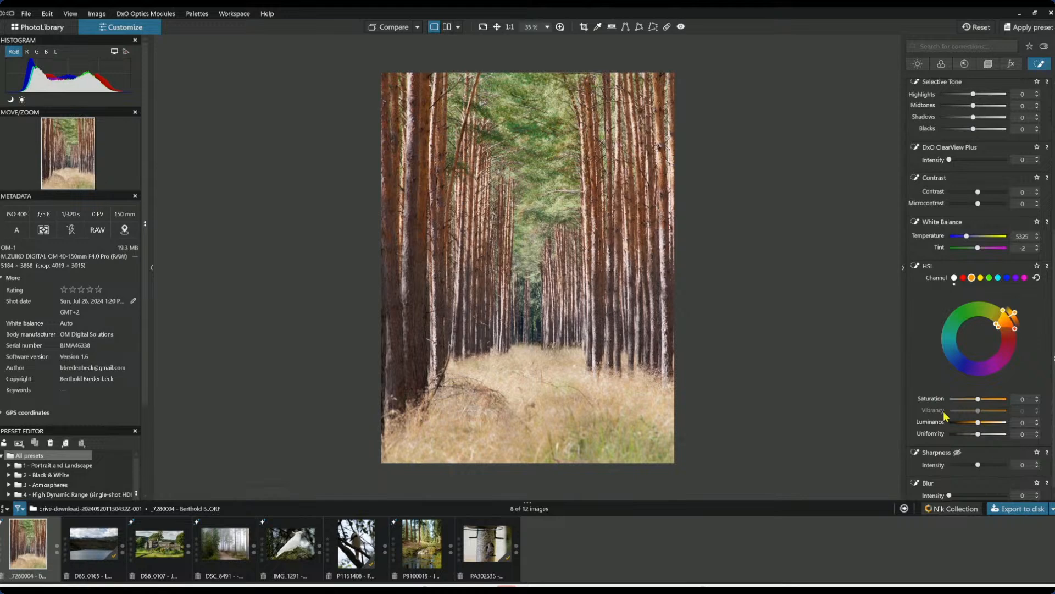
scroll(946, 413, up, 2)
click(962, 266)
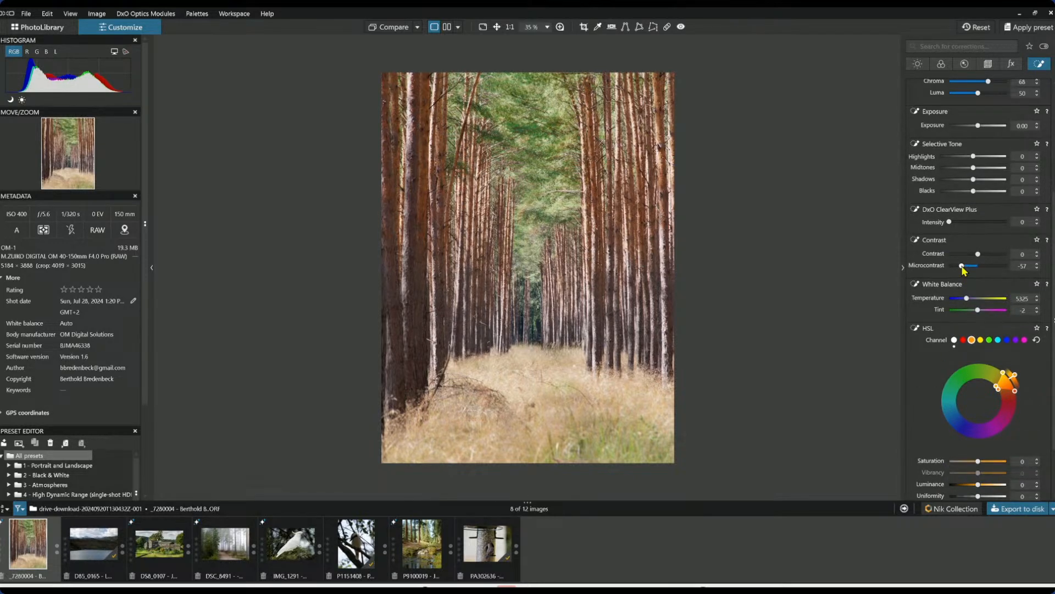
drag(962, 266, 973, 254)
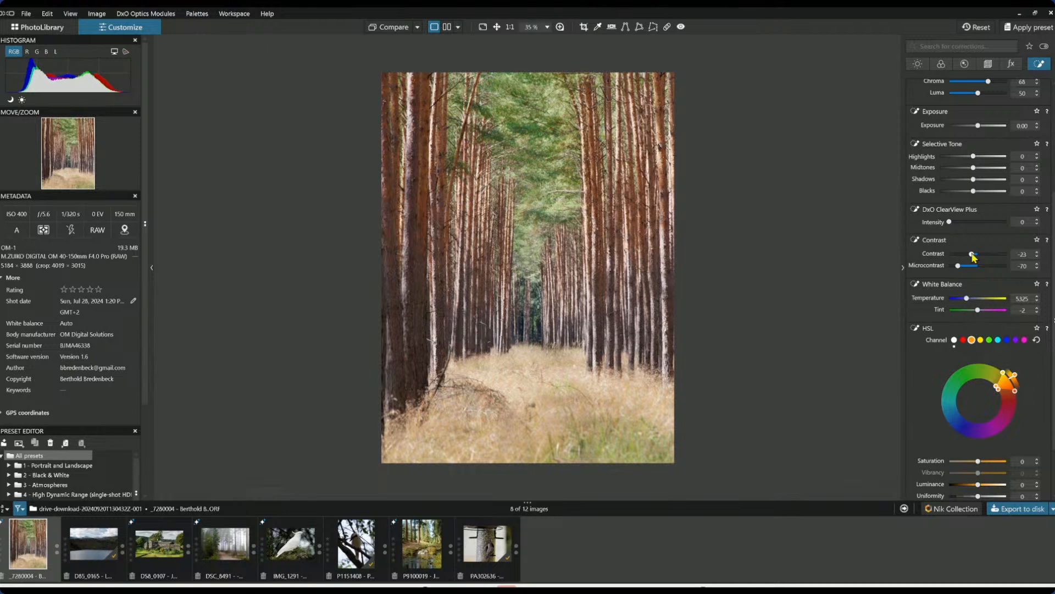
drag(972, 255, 970, 256)
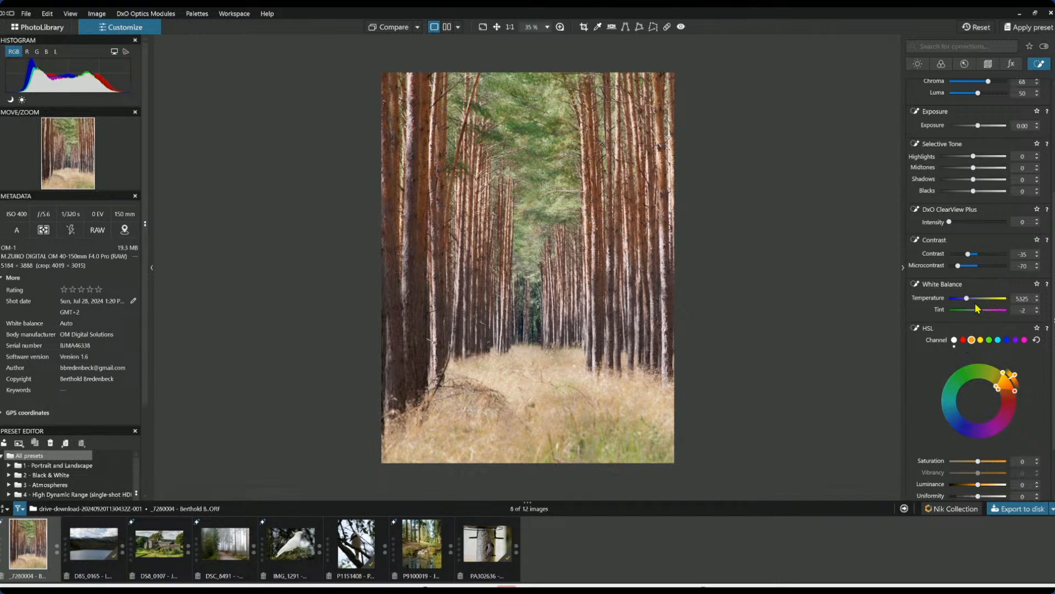
drag(958, 267, 945, 266)
drag(969, 261, 966, 258)
scroll(933, 363, down, 3)
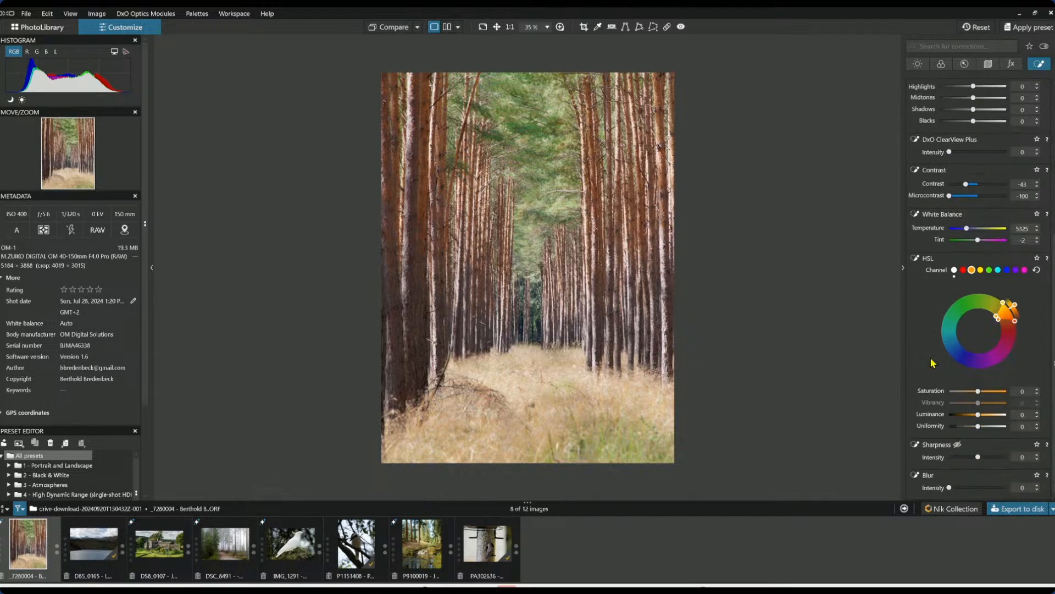
Lower the canopy mask's blacks to -28, raise its chroma selectivity to 71, and deselect the mask
scroll(933, 362, up, 5)
drag(974, 237, 965, 242)
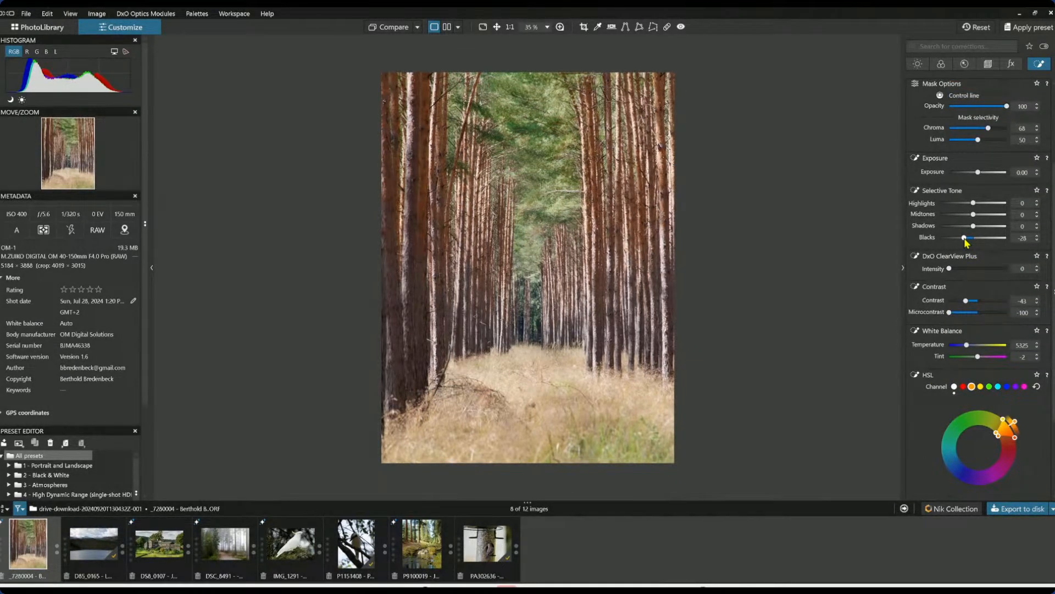
scroll(978, 294, up, 1)
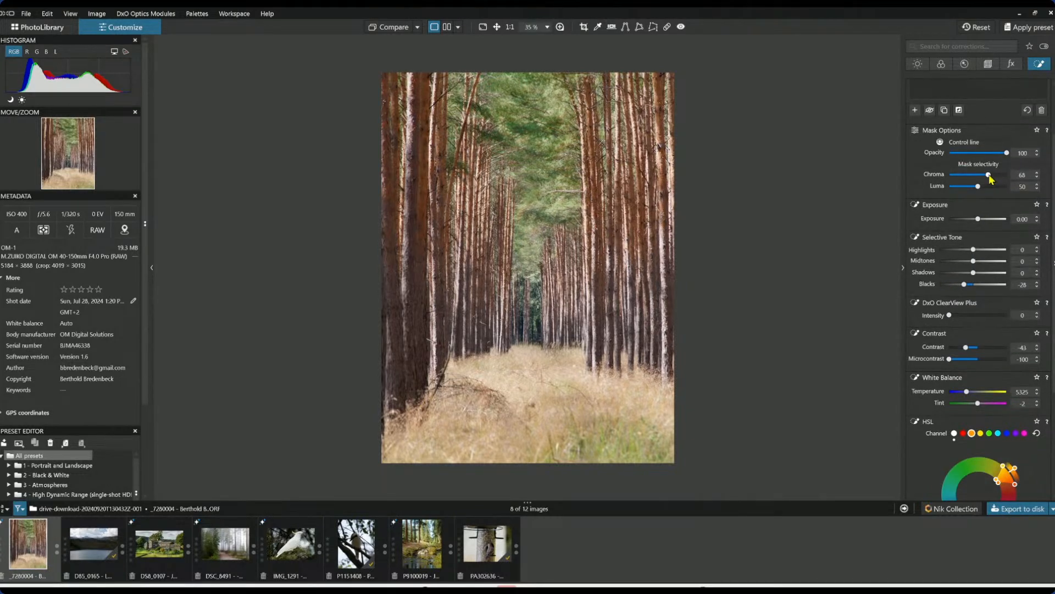
drag(988, 175, 990, 174)
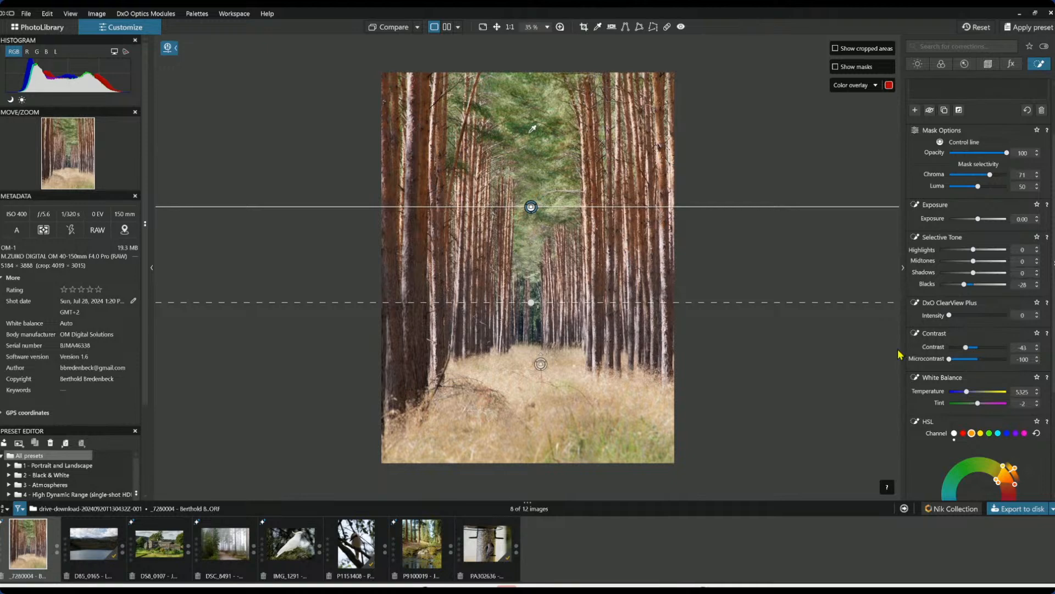
key(Escape)
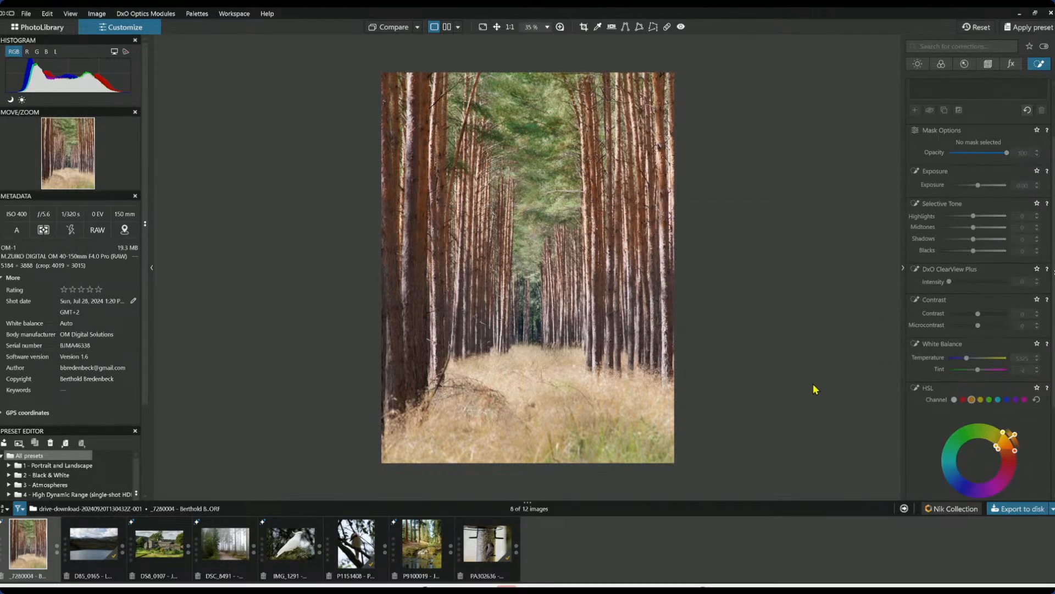
Hide the side palettes and compare the original and edited forest photo side by side, enlarging both views
key(Tab)
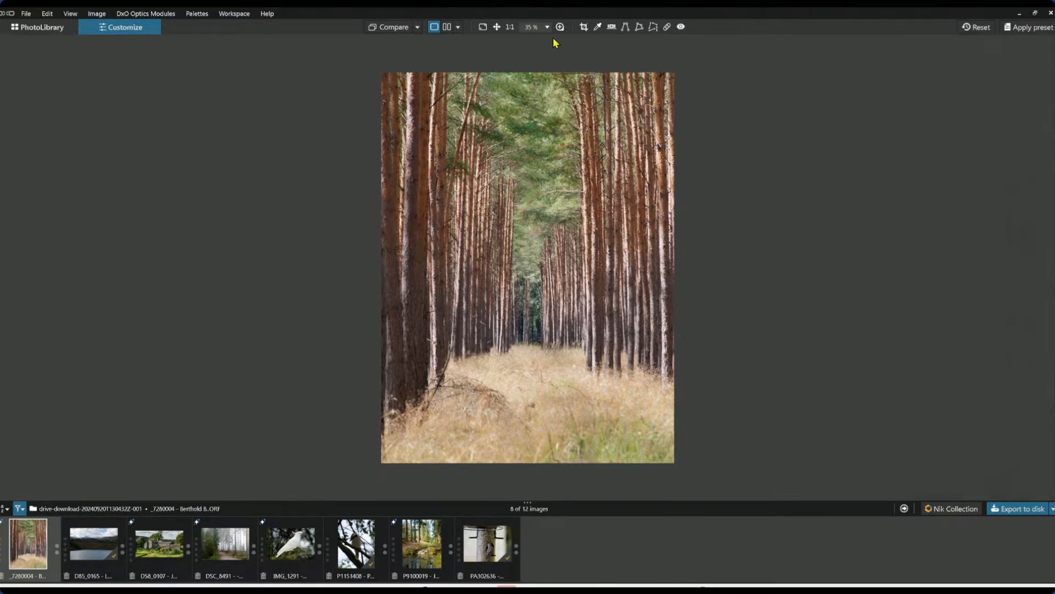
click(447, 29)
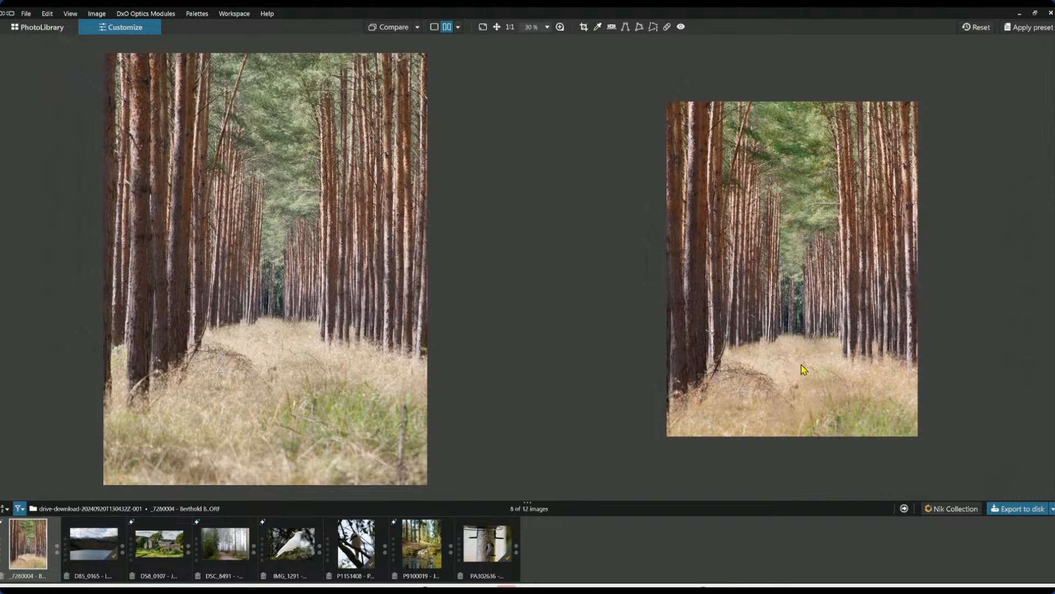
scroll(806, 368, up, 2)
scroll(804, 365, down, 1)
scroll(305, 270, down, 1)
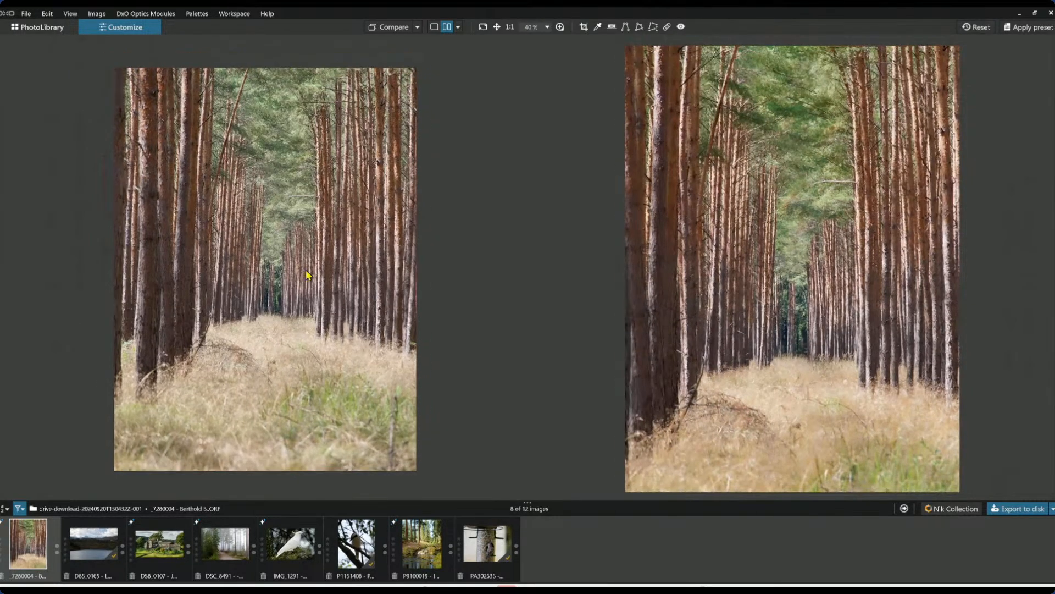
scroll(305, 274, up, 1)
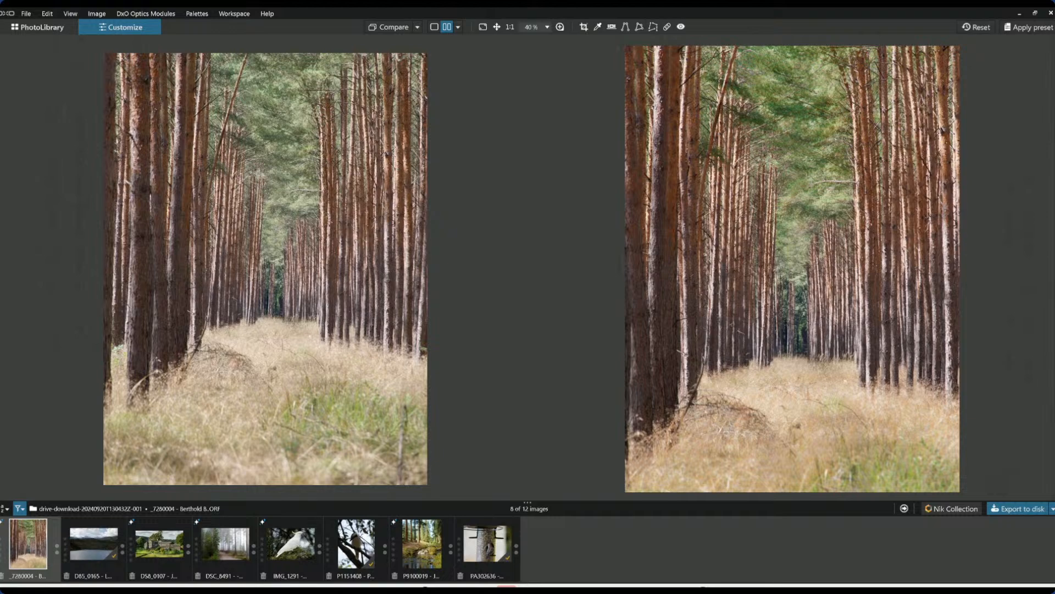
Adjust the forest photo's global Selective Tone, ending with highlights at -3 and midtones, shadows and blacks at 0
key(F9)
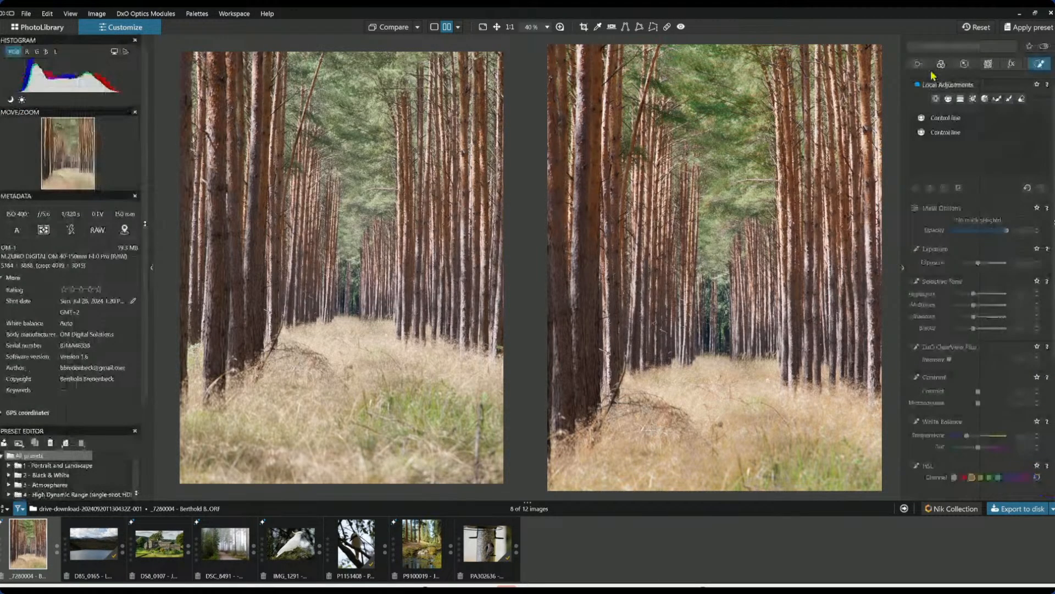
click(919, 64)
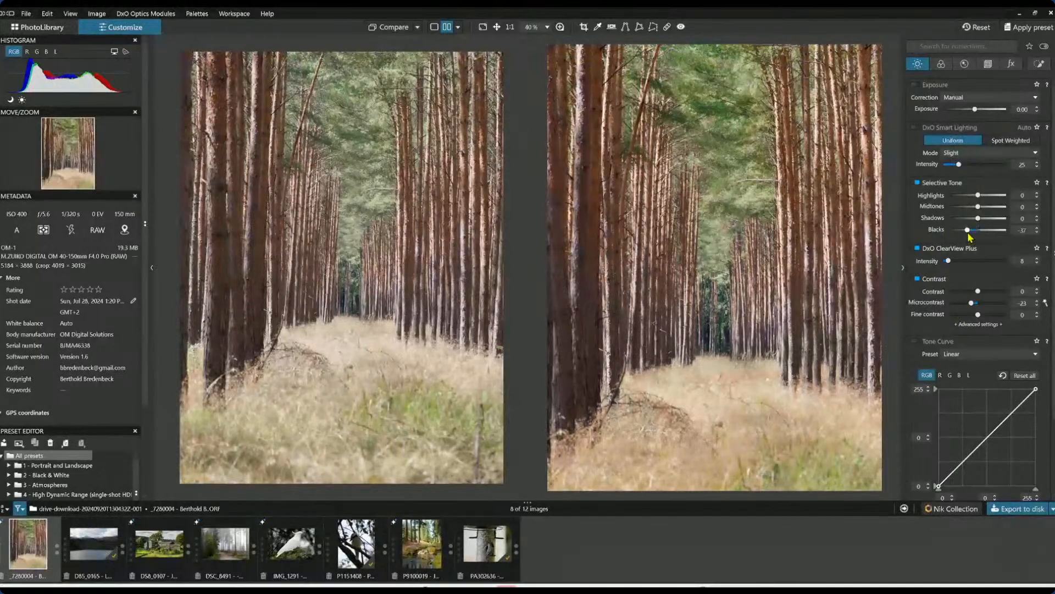
drag(968, 232, 974, 219)
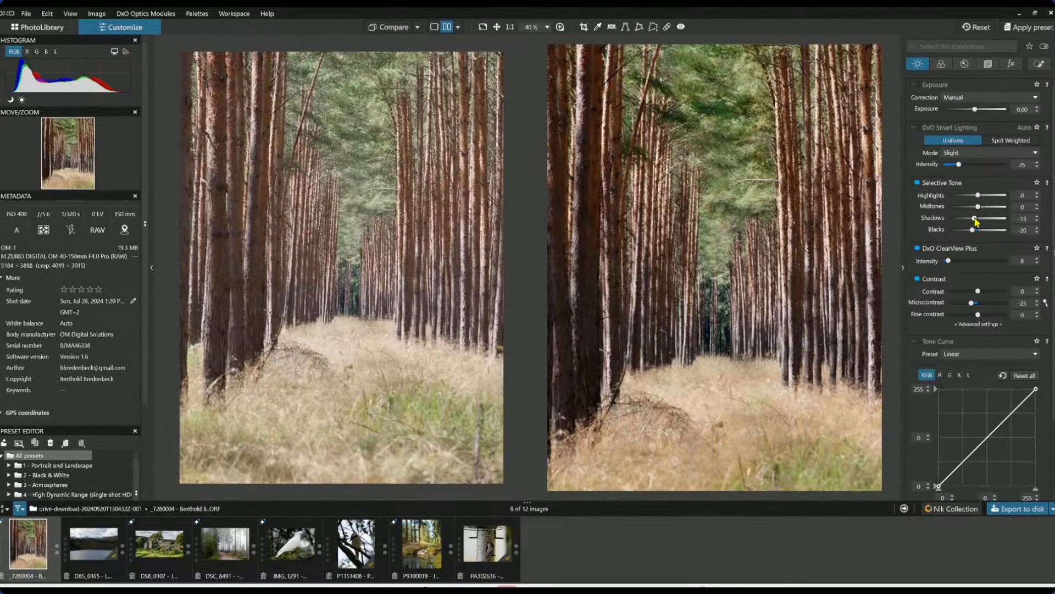
drag(975, 219, 979, 219)
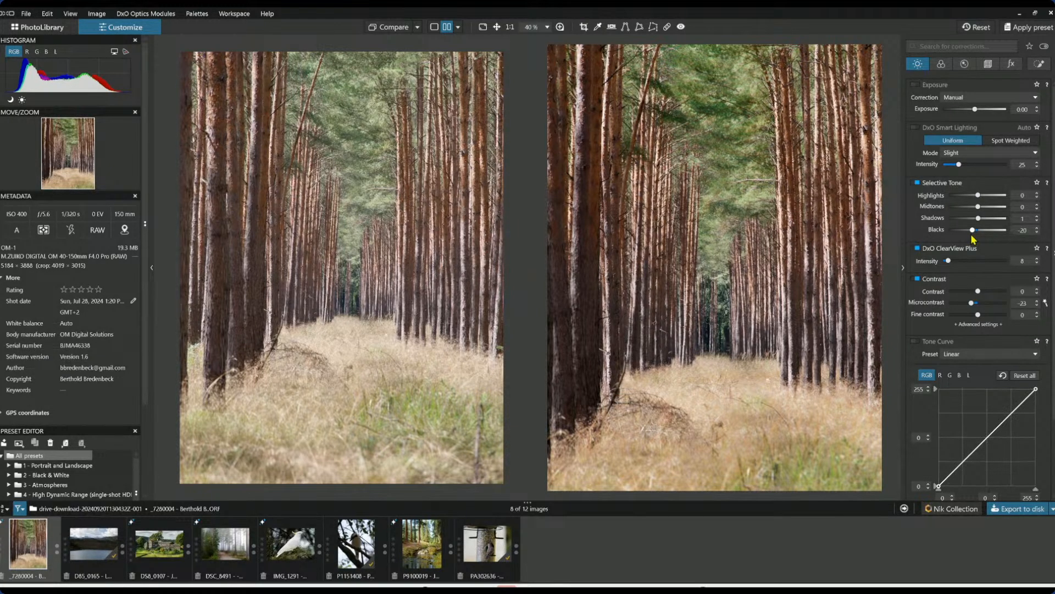
drag(972, 229, 980, 200)
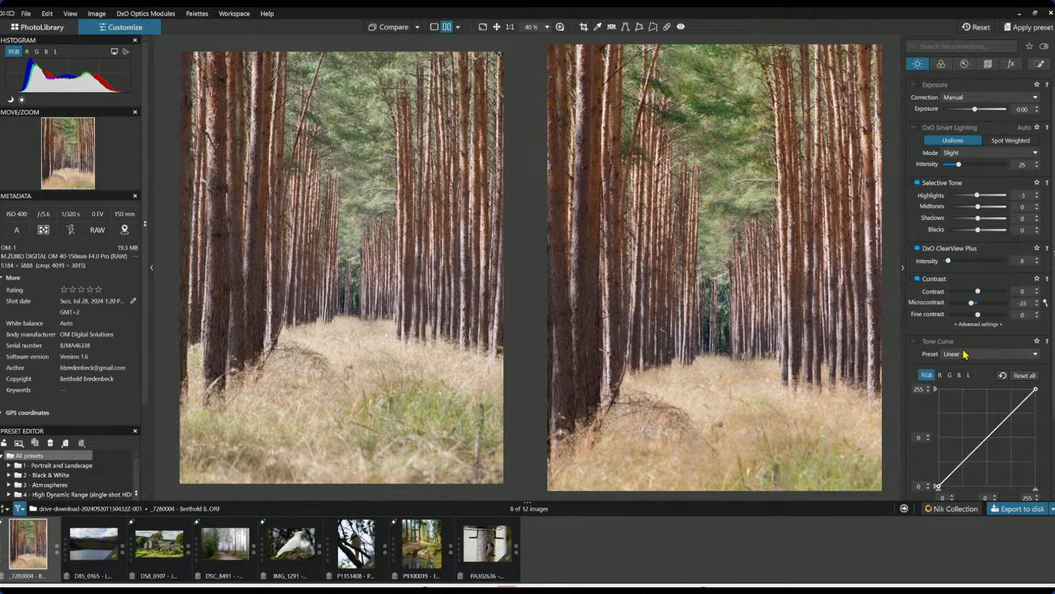
key(Tab)
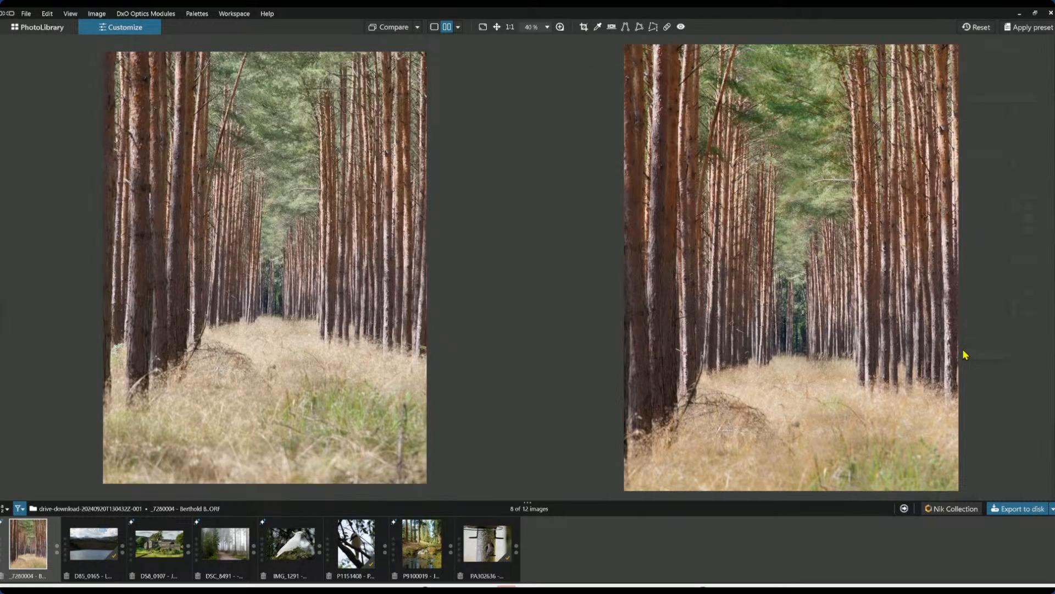
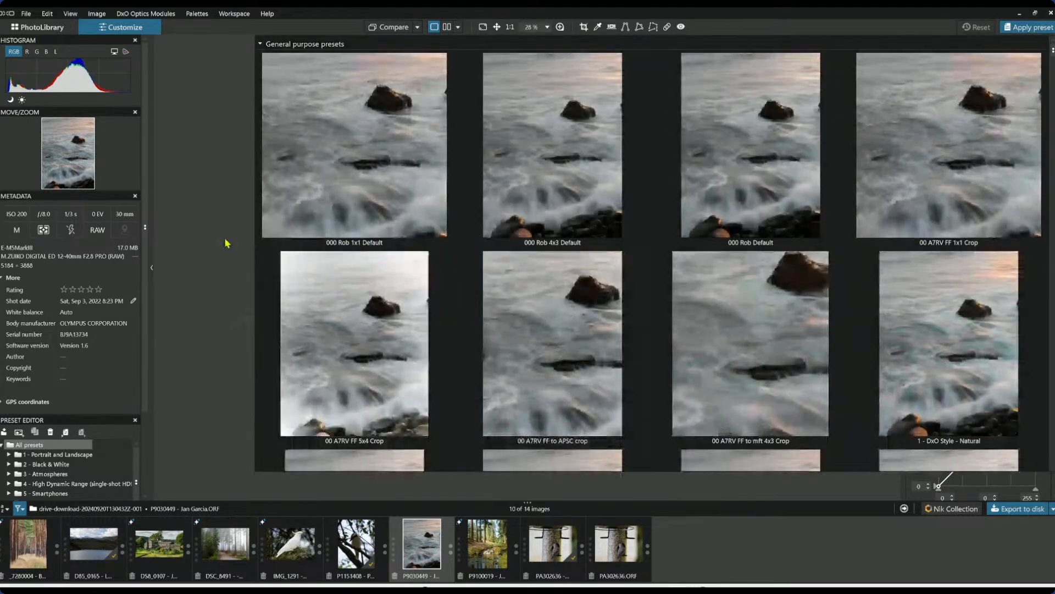
Apply the custom uncropped default preset to the rocky seascape, raise exposure to about 0.56, and enable DxO ClearView Plus at intensity 27
click(712, 167)
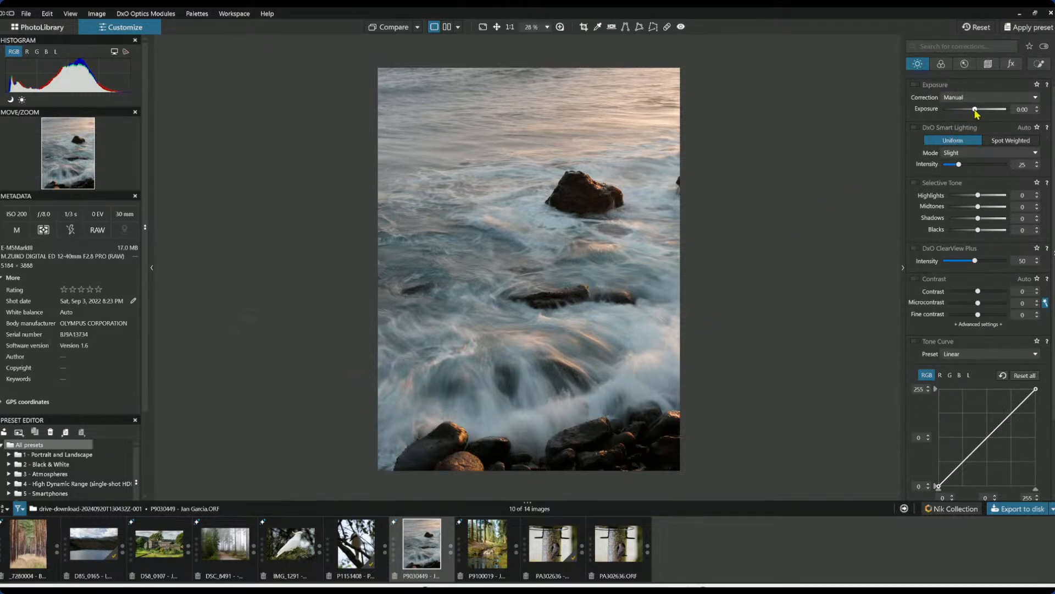
drag(975, 110, 981, 111)
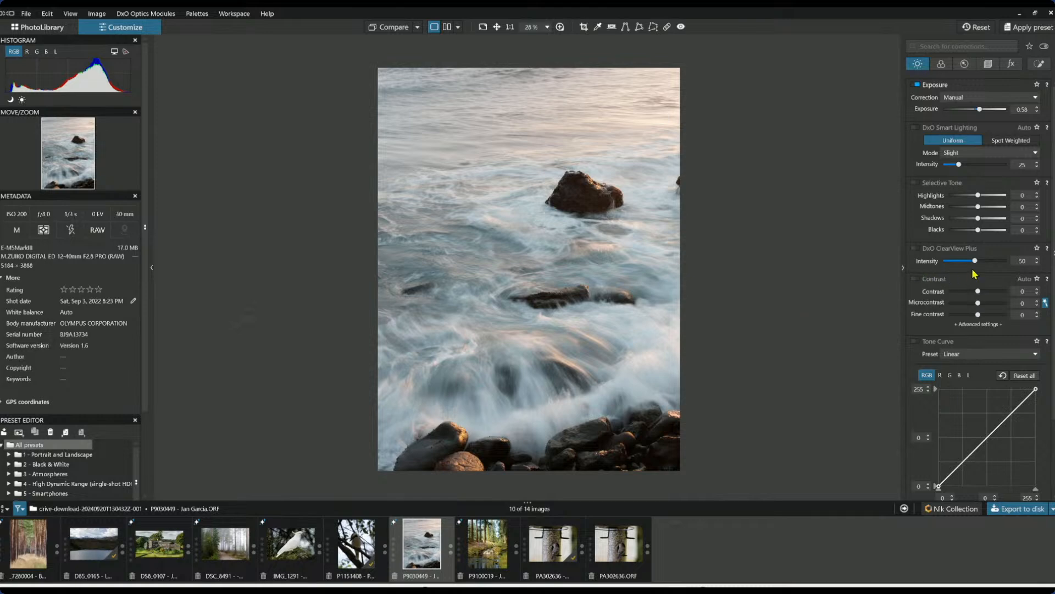
click(916, 249)
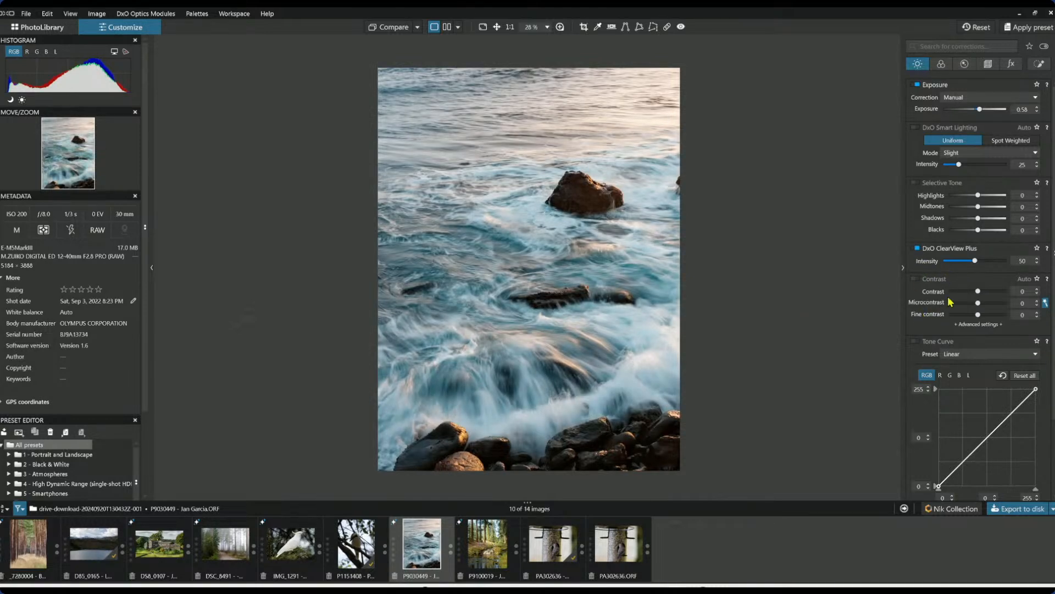
click(962, 263)
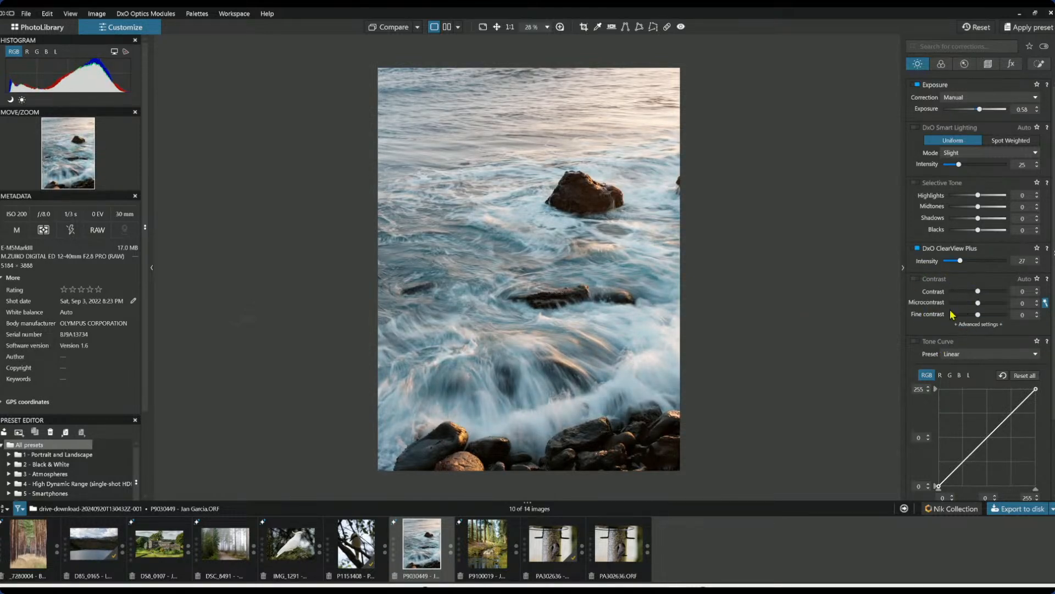
Warm the seascape's RAW white balance to a temperature of 7078
click(942, 67)
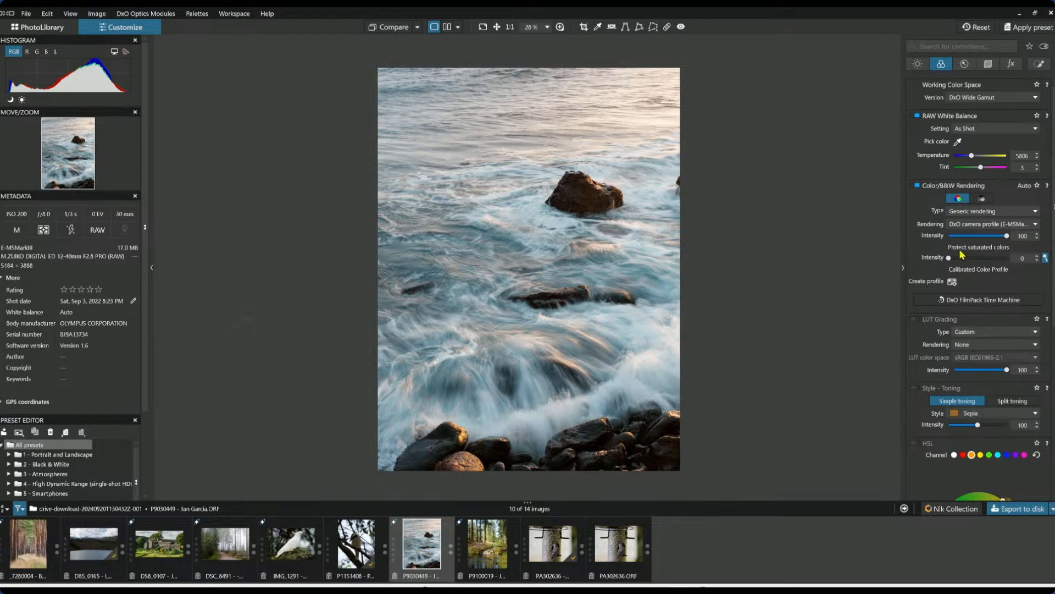
click(975, 156)
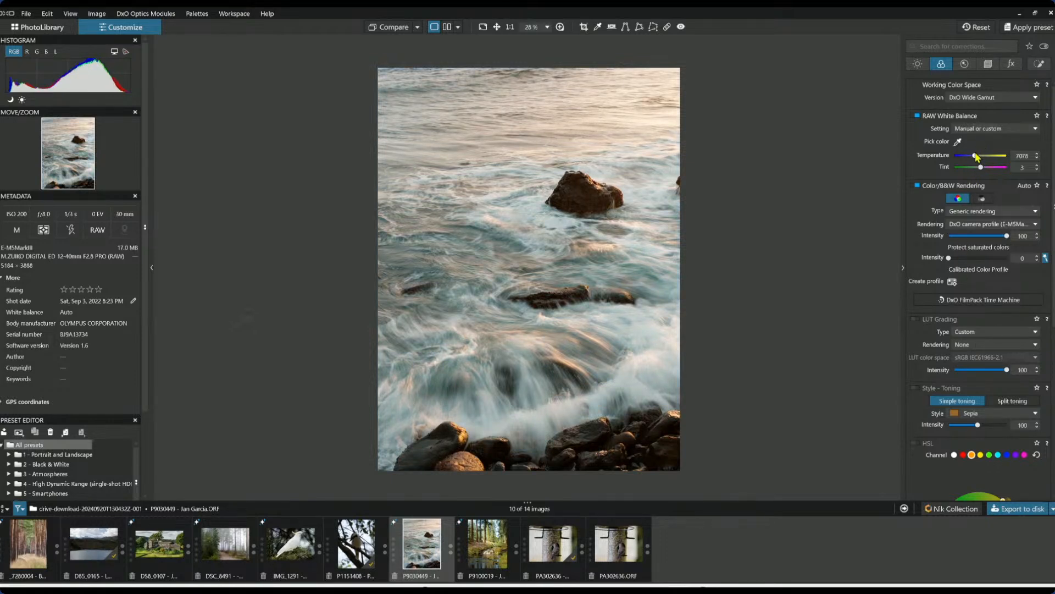
Add a diagonal control-line mask from the seascape's upper-right water toward the lower-left rocks, and test its reach with a temporary exposure boost
click(1039, 64)
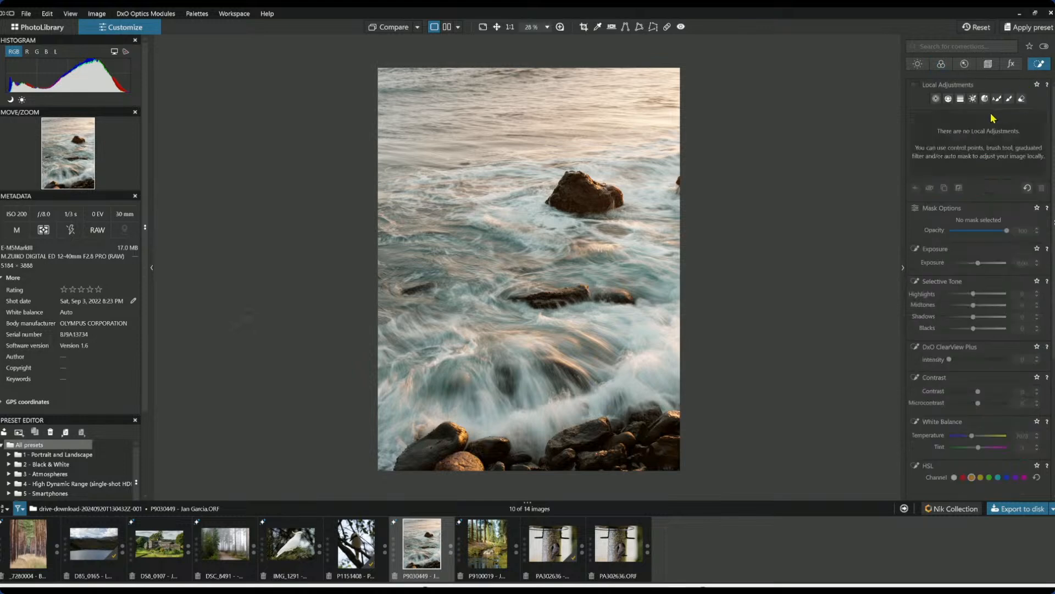
click(949, 100)
drag(632, 139, 391, 419)
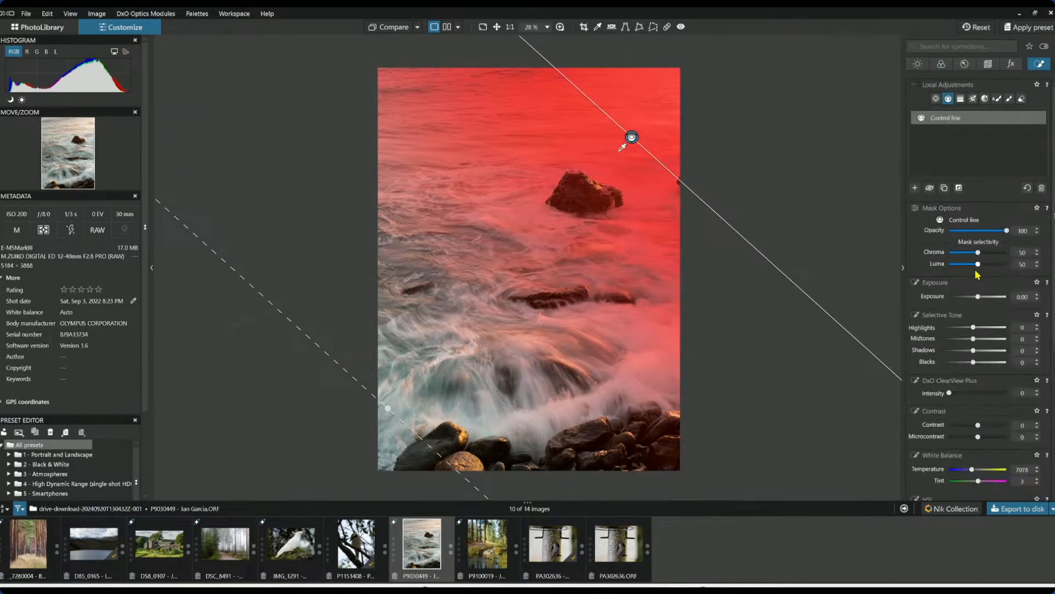
drag(978, 296, 993, 298)
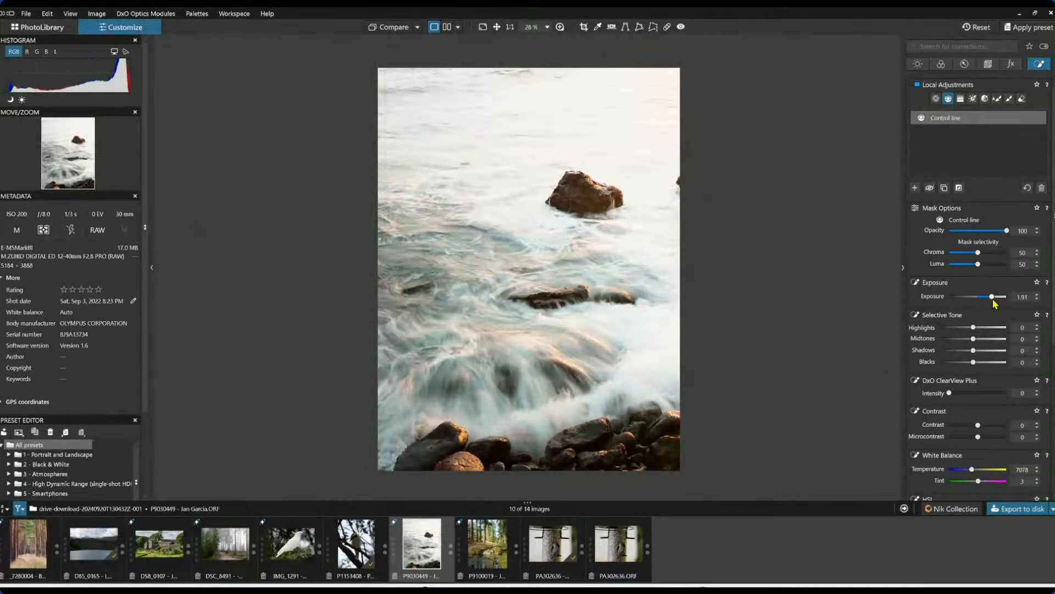
double_click(993, 297)
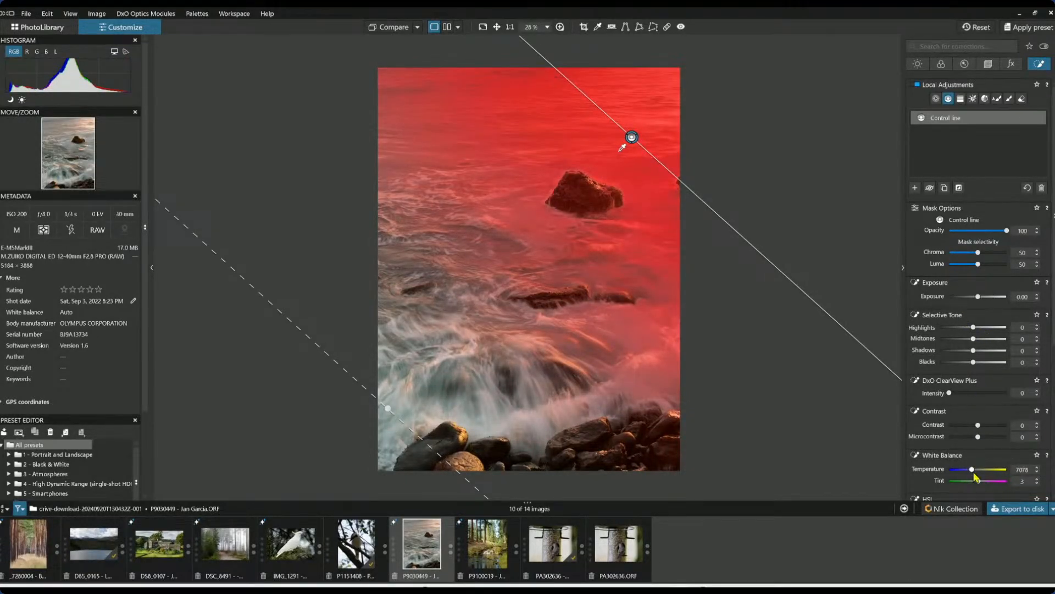
Warm the first control line's white balance to a temperature of 7678 and set its DxO ClearView Plus intensity to 39
drag(973, 471, 974, 472)
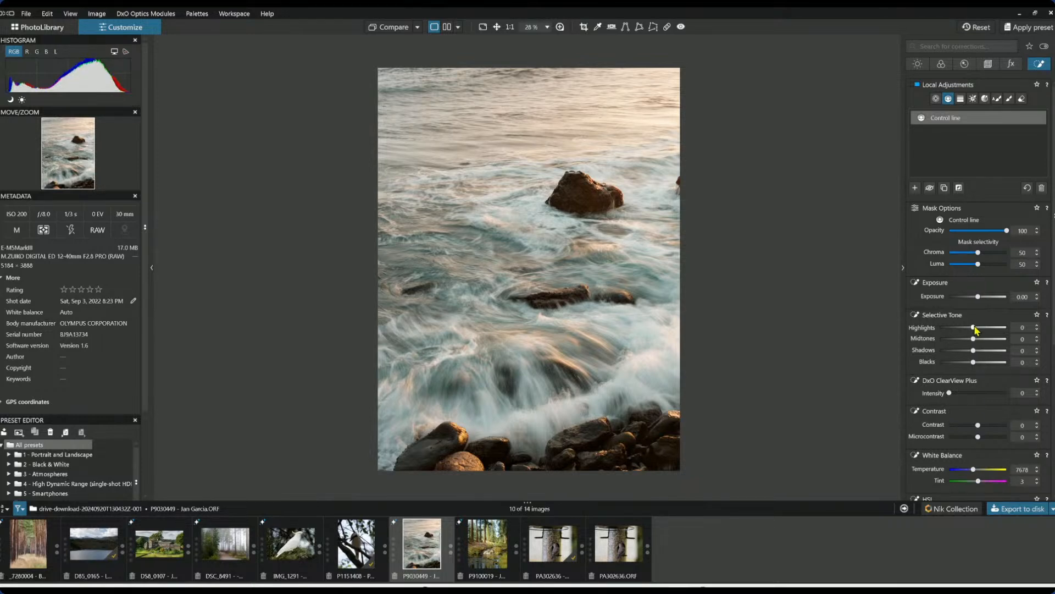
click(970, 394)
drag(968, 396, 973, 396)
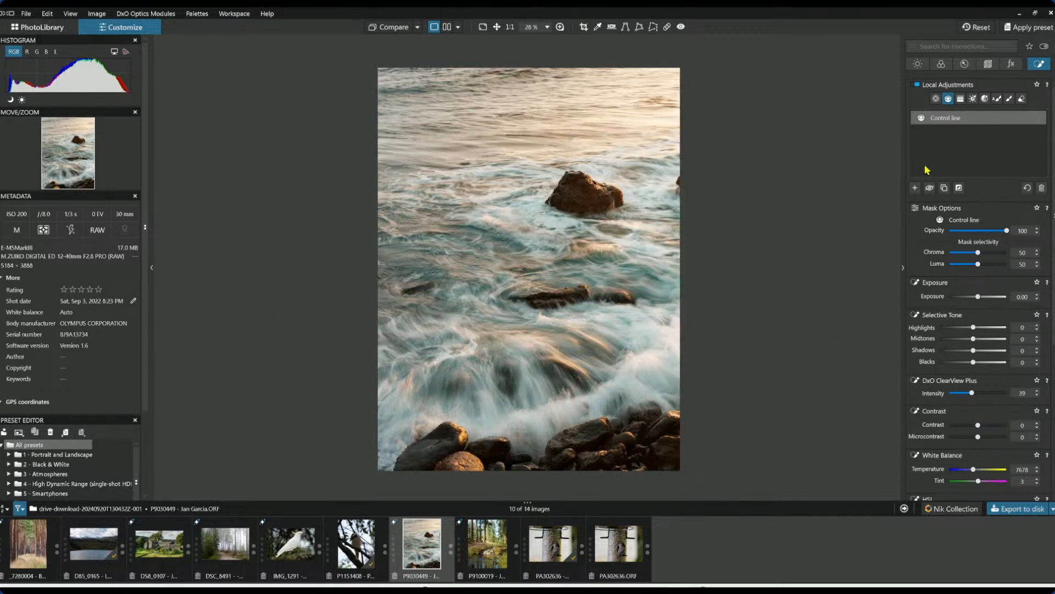
Add a second control line from the lower-left foam toward the upper rock, with temperature 5604 and highlights 62
click(915, 187)
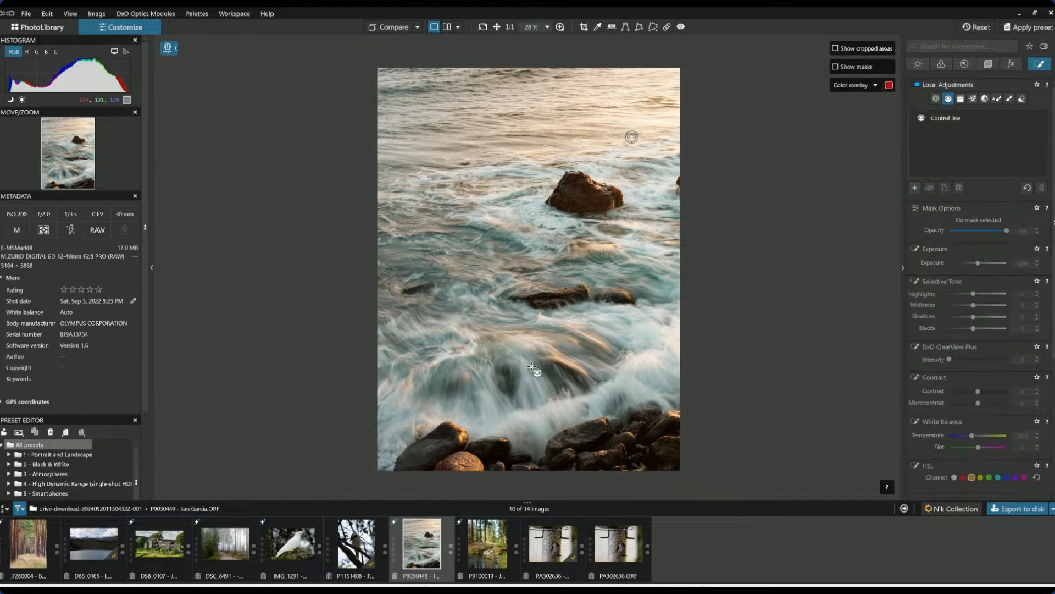
drag(483, 397, 618, 213)
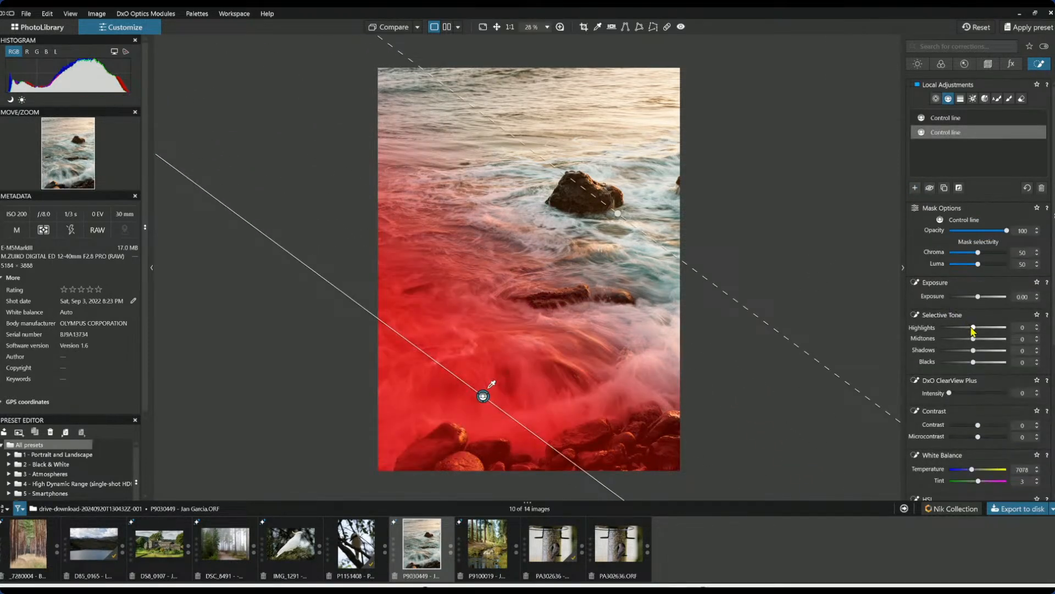
drag(973, 328, 987, 331)
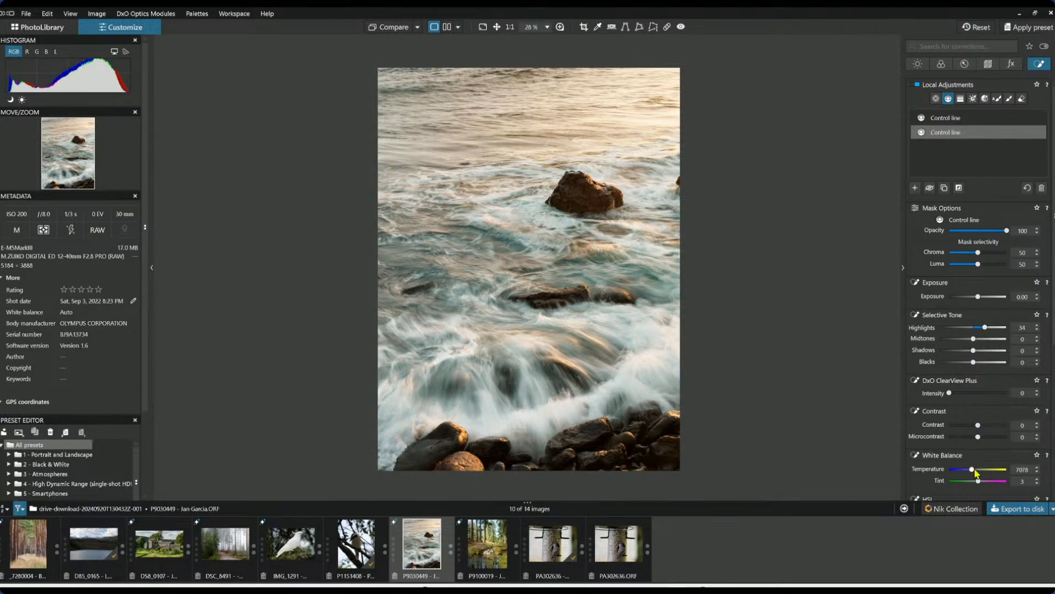
drag(973, 471, 968, 471)
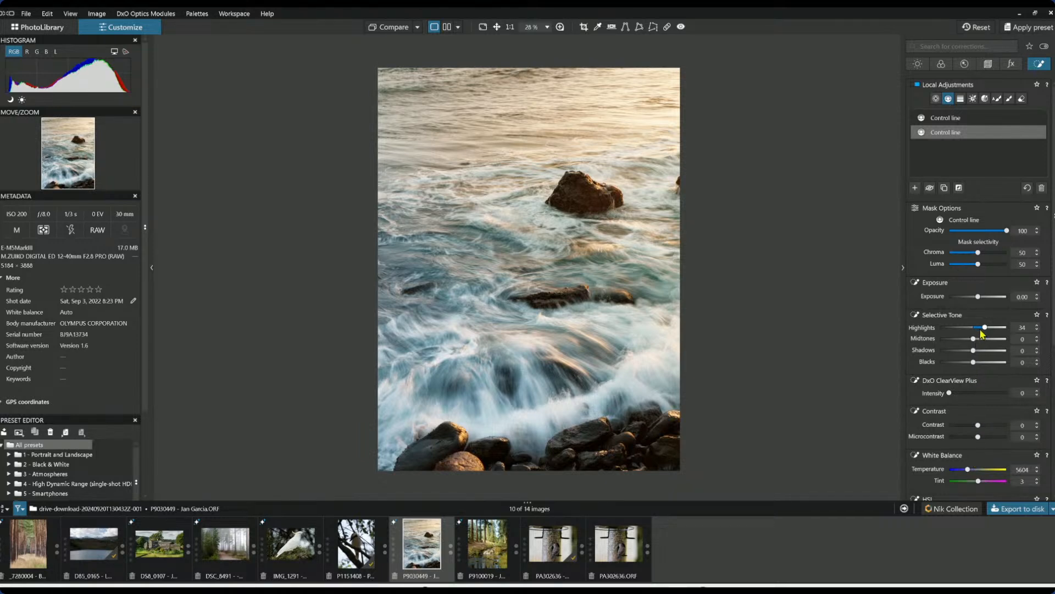
drag(995, 331, 998, 330)
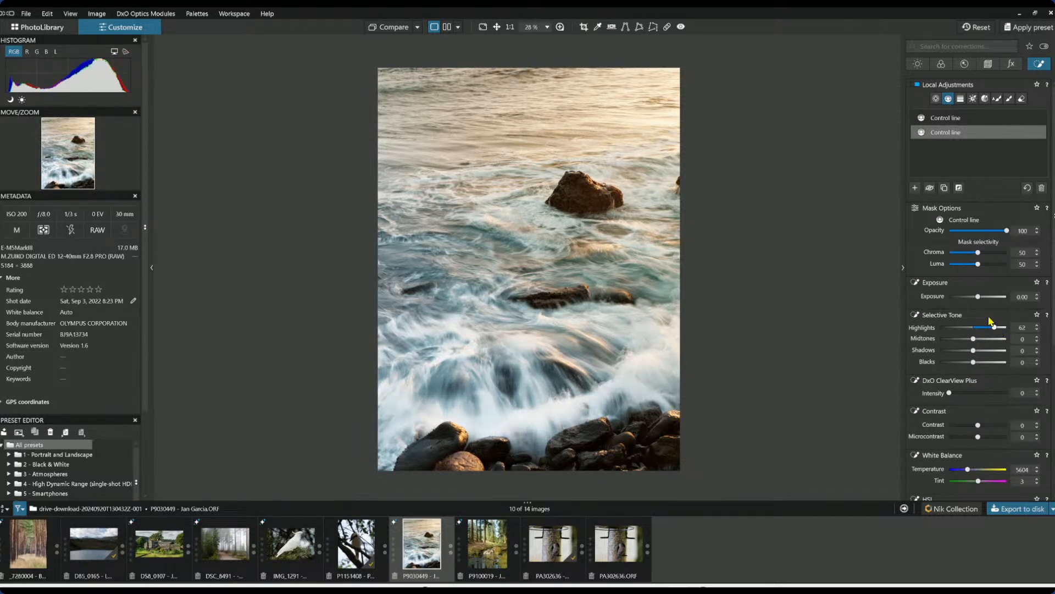
Create a control-point mask covering the seascape's upper rock, middle rocks, small left rock and foreground boulders
click(915, 188)
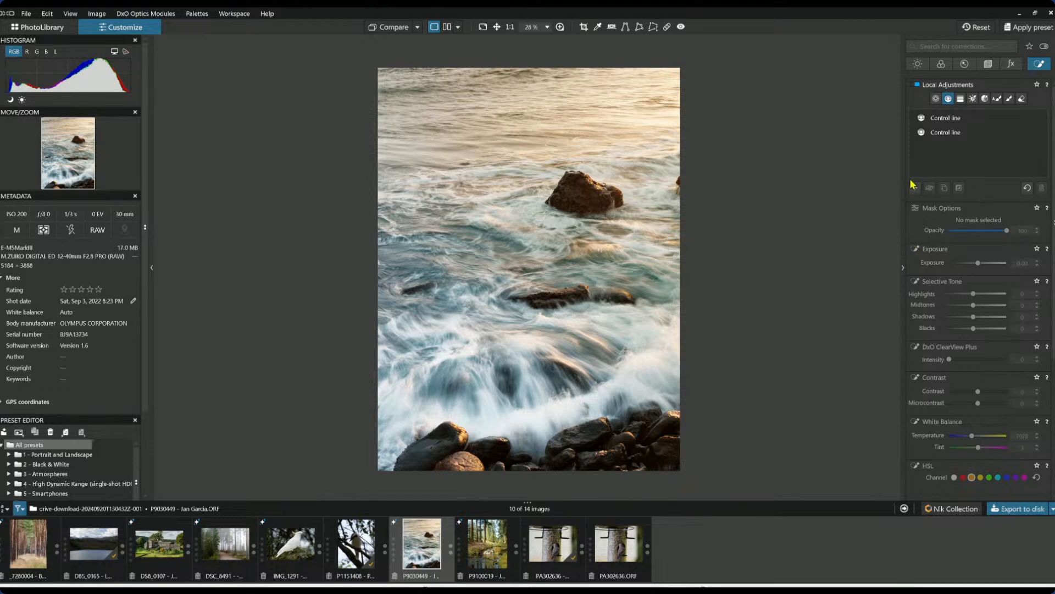
click(936, 98)
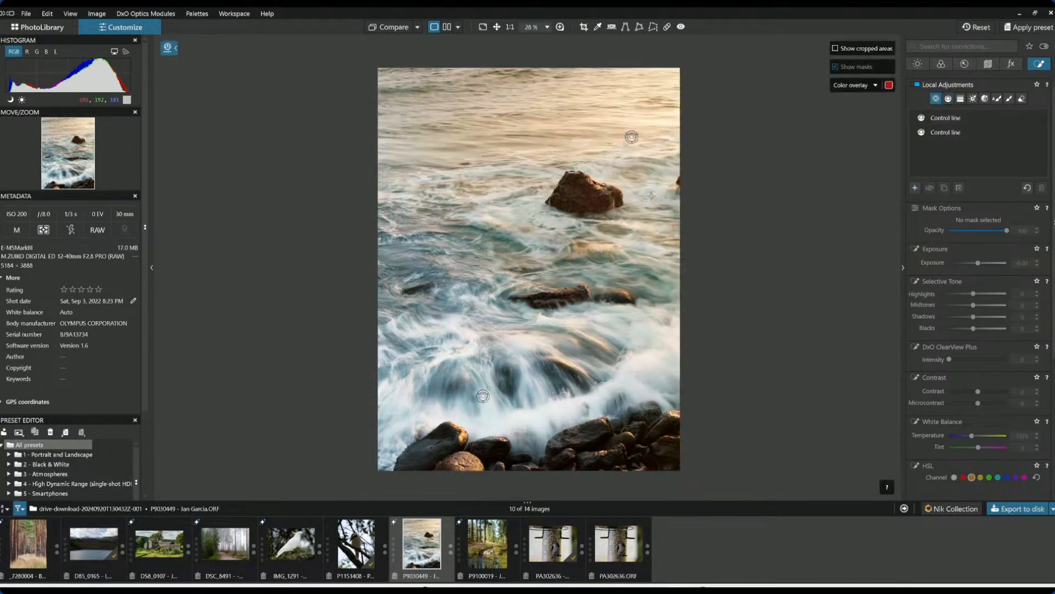
click(592, 194)
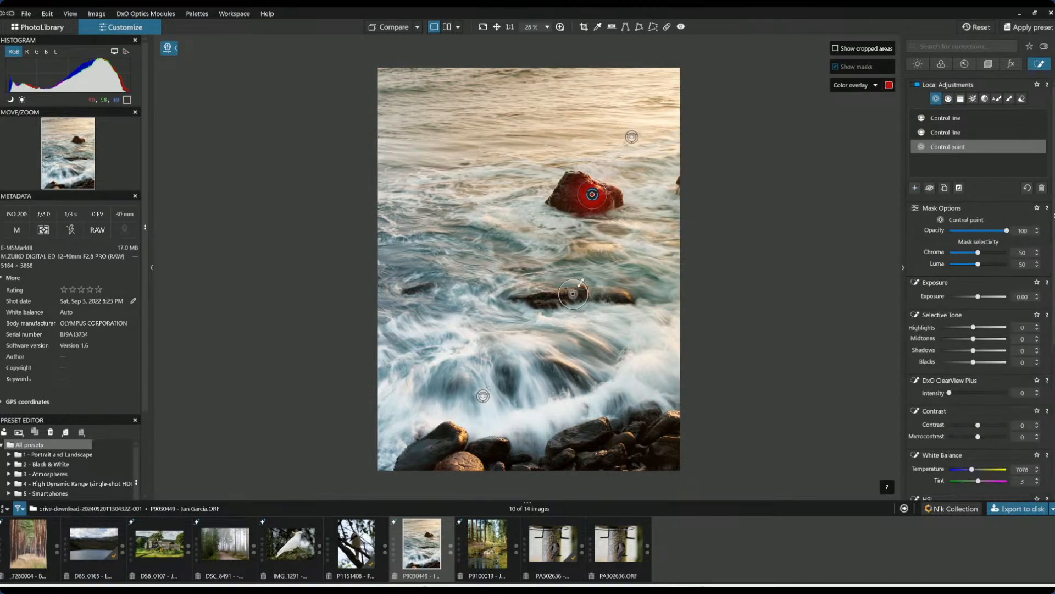
drag(580, 196, 555, 199)
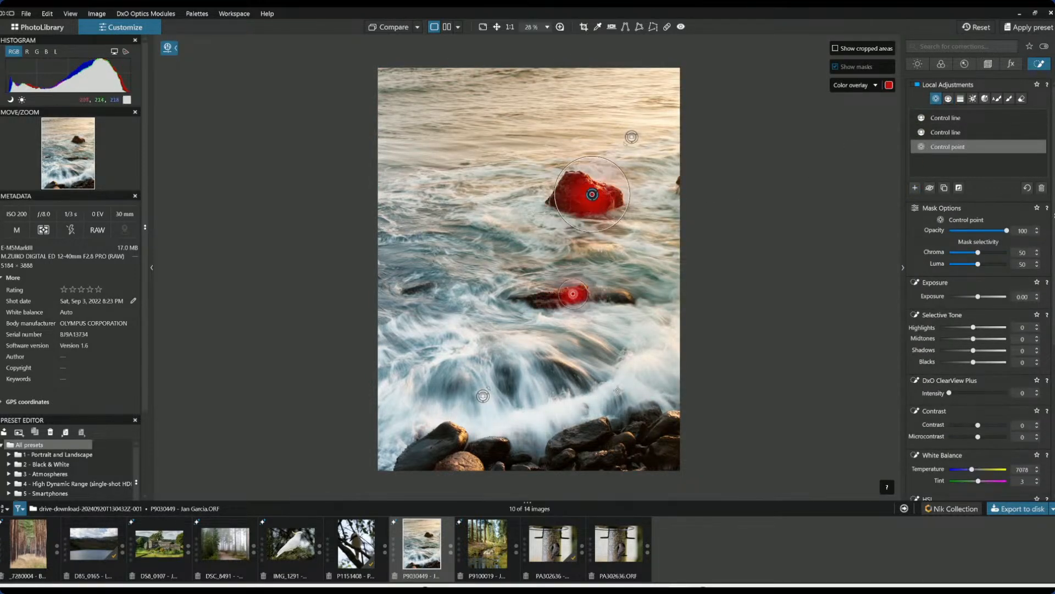
click(473, 454)
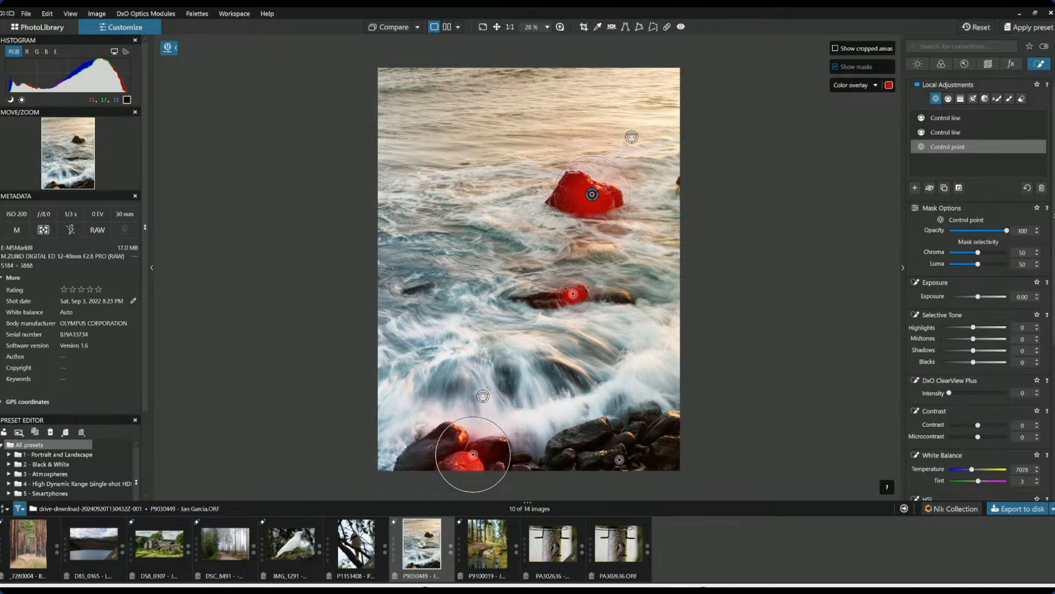
click(603, 454)
click(591, 434)
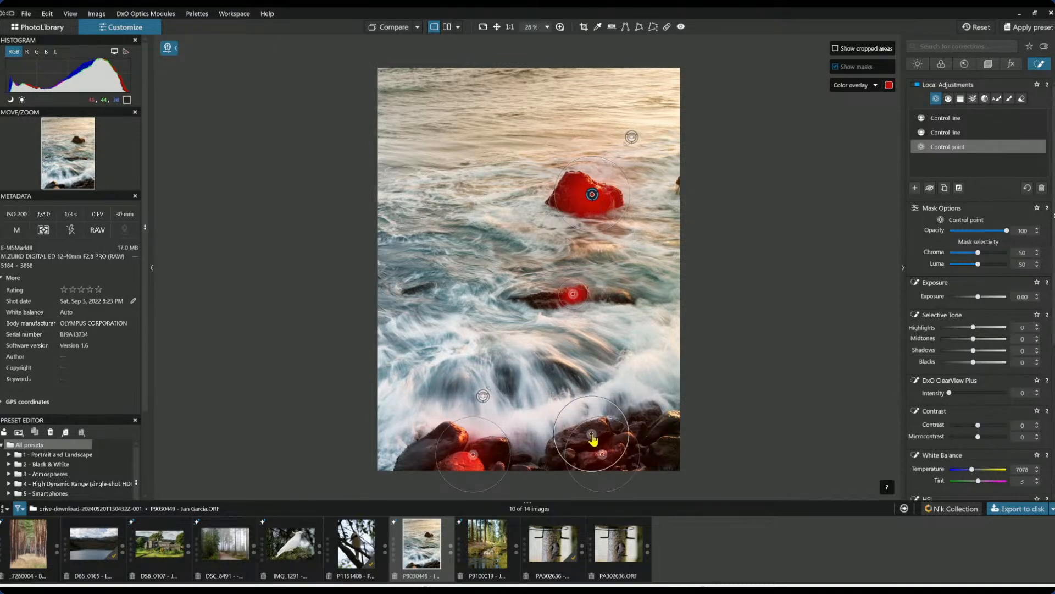
click(608, 295)
click(423, 286)
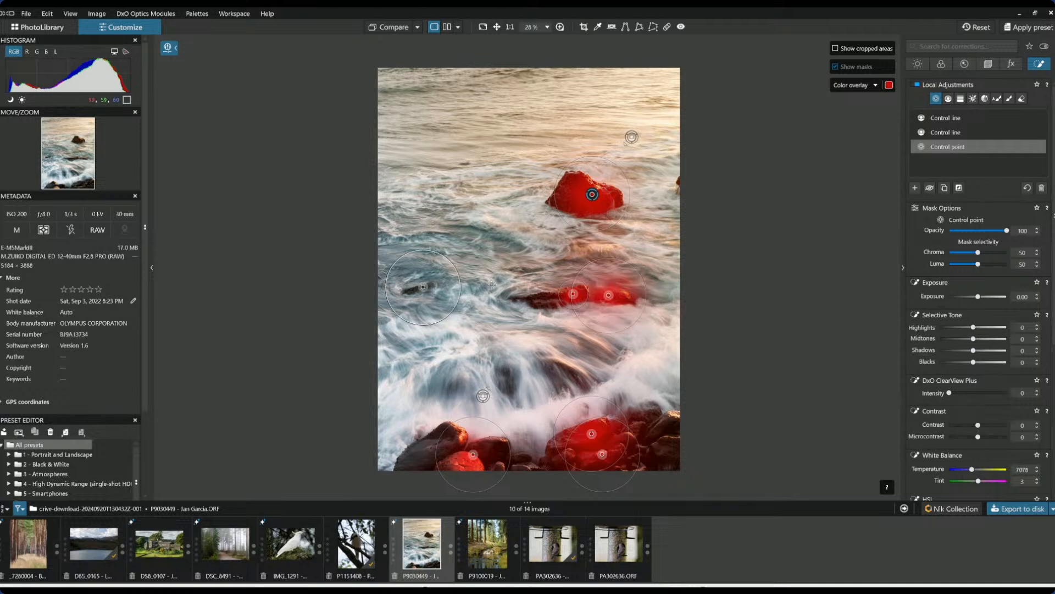
Brighten the rock mask with midtones 45 and shadows 34, and set its ClearView Plus intensity to 39
drag(973, 340, 989, 342)
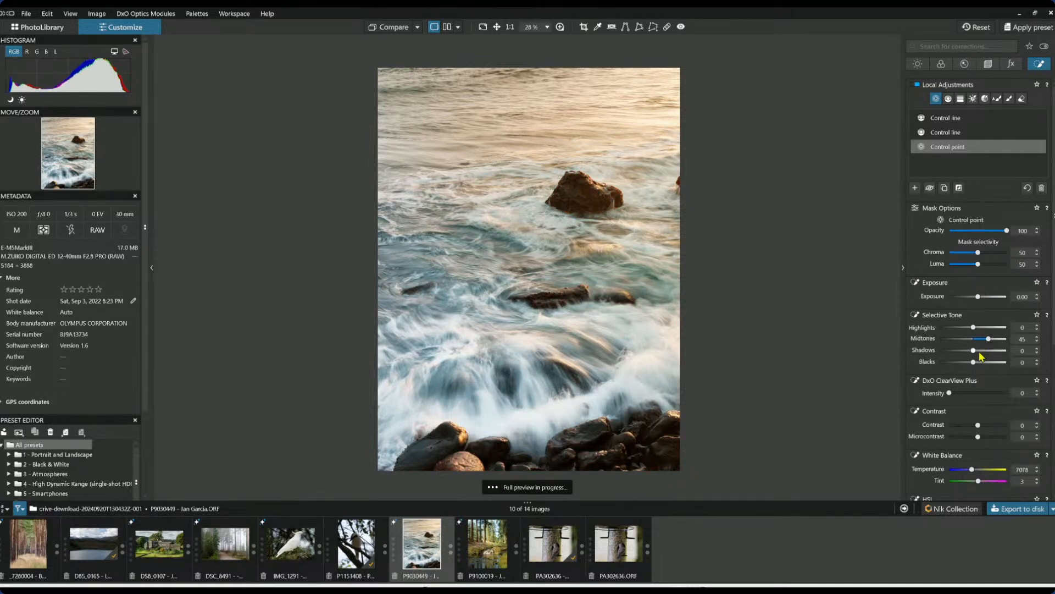
drag(974, 351, 985, 352)
click(973, 392)
Shift the upper rock's control point toward the rock's right side and compare the edit with the original photo
drag(619, 166, 603, 192)
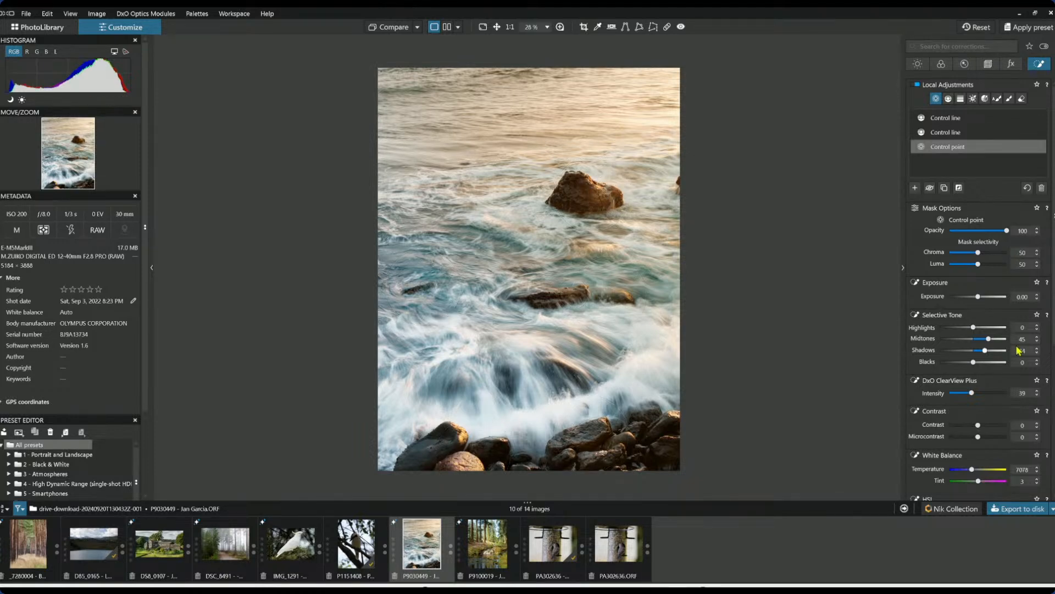
drag(603, 193, 607, 192)
drag(609, 175, 609, 180)
click(581, 177)
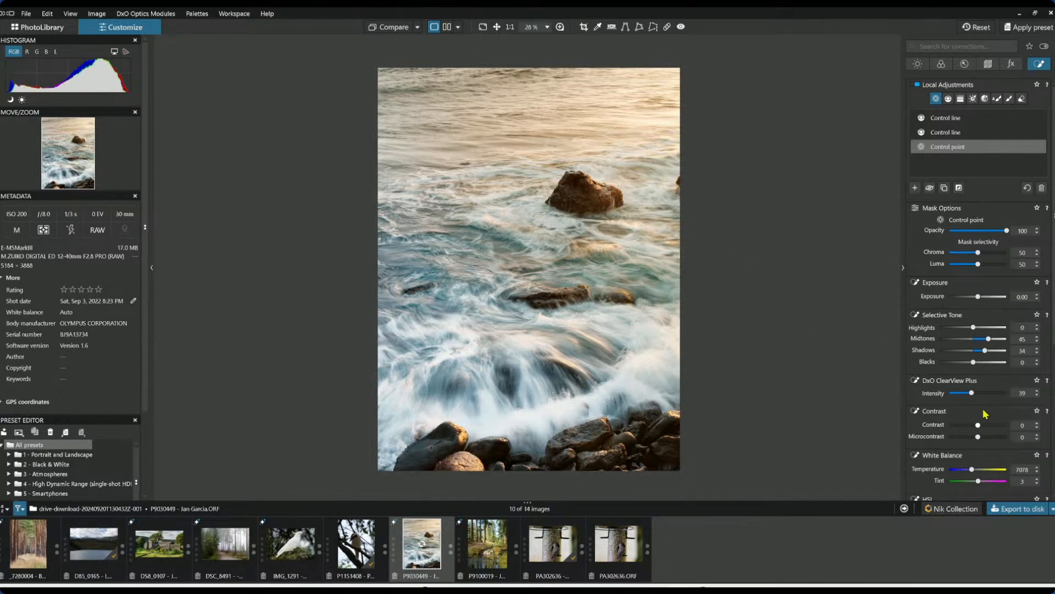
click(388, 28)
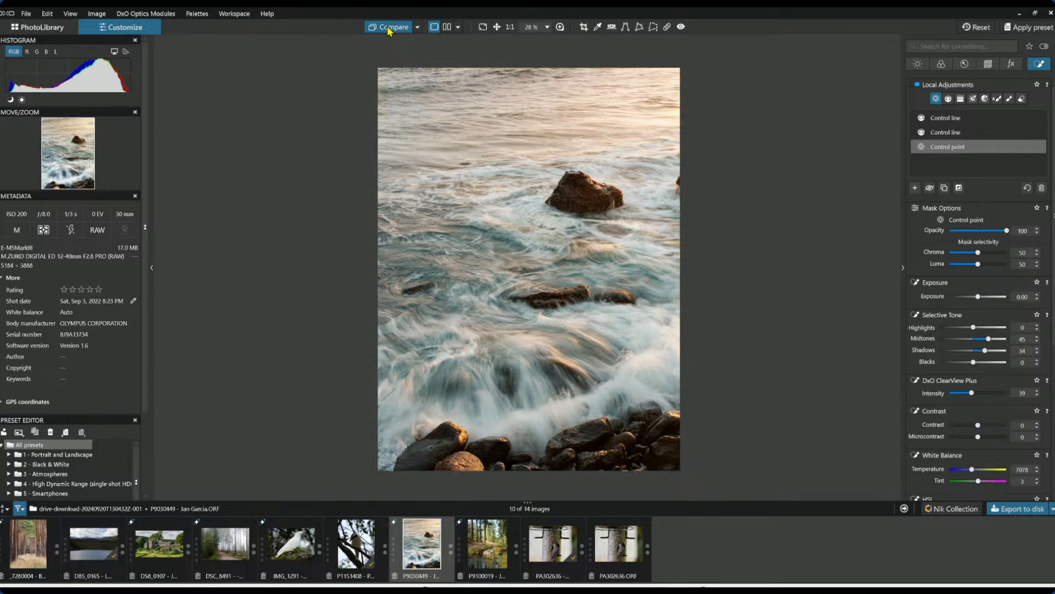
click(389, 27)
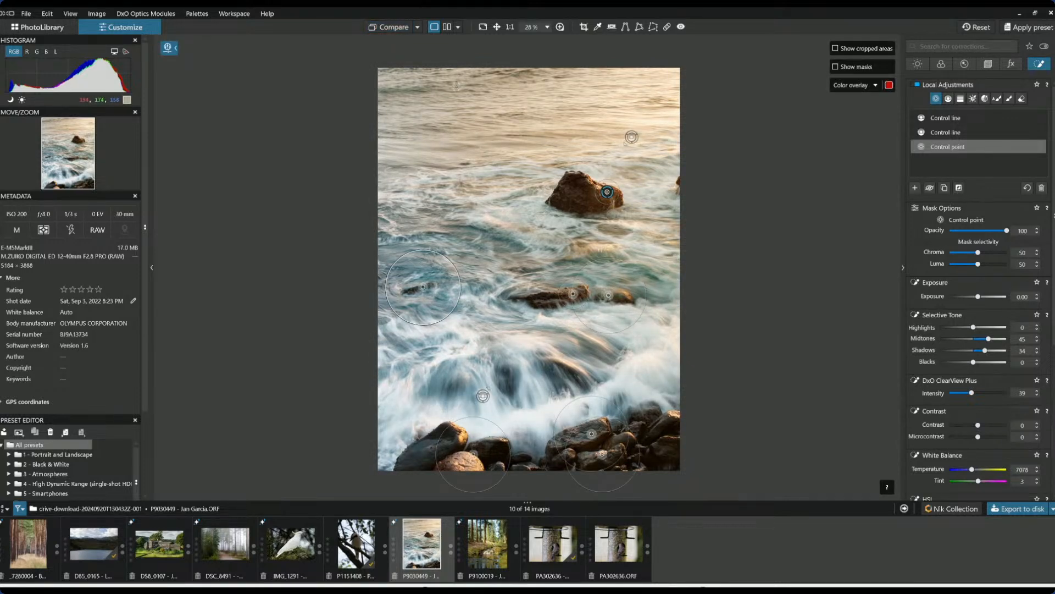
Add a new control-point mask on the water in the photo's upper-left corner and adjust its radius
click(915, 188)
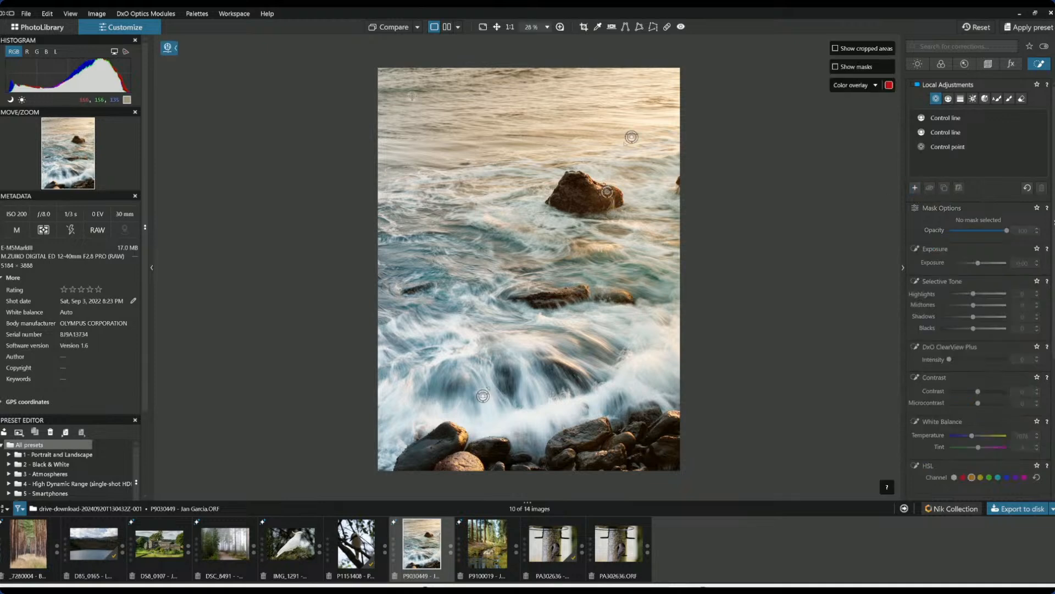
click(419, 93)
drag(367, 144, 365, 148)
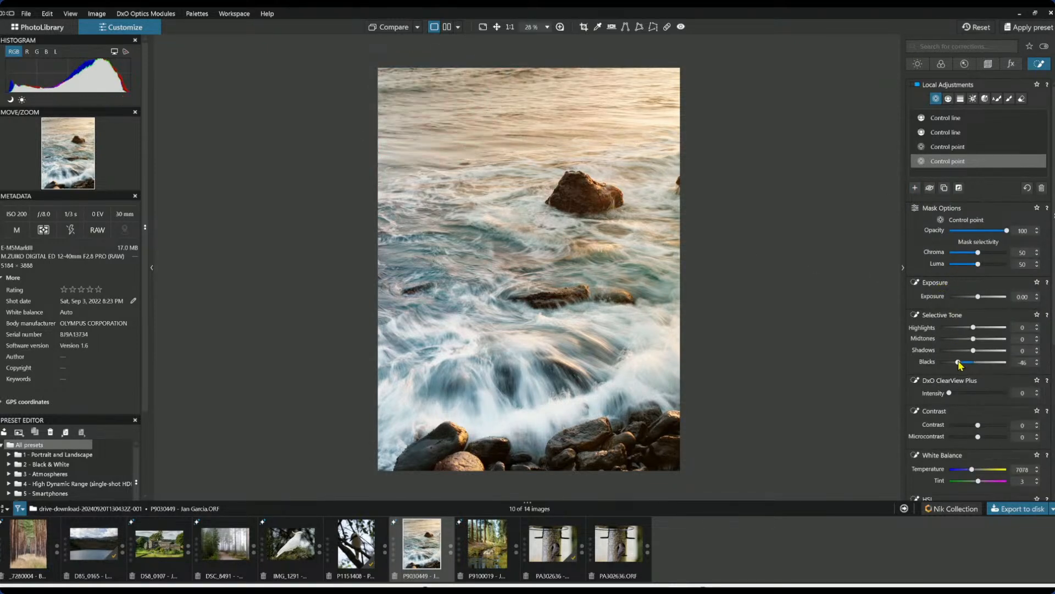
Adjust the upper-left water mask to exposure -0.30, blacks -1, ClearView Plus 51 and microcontrast 29
drag(973, 362, 958, 362)
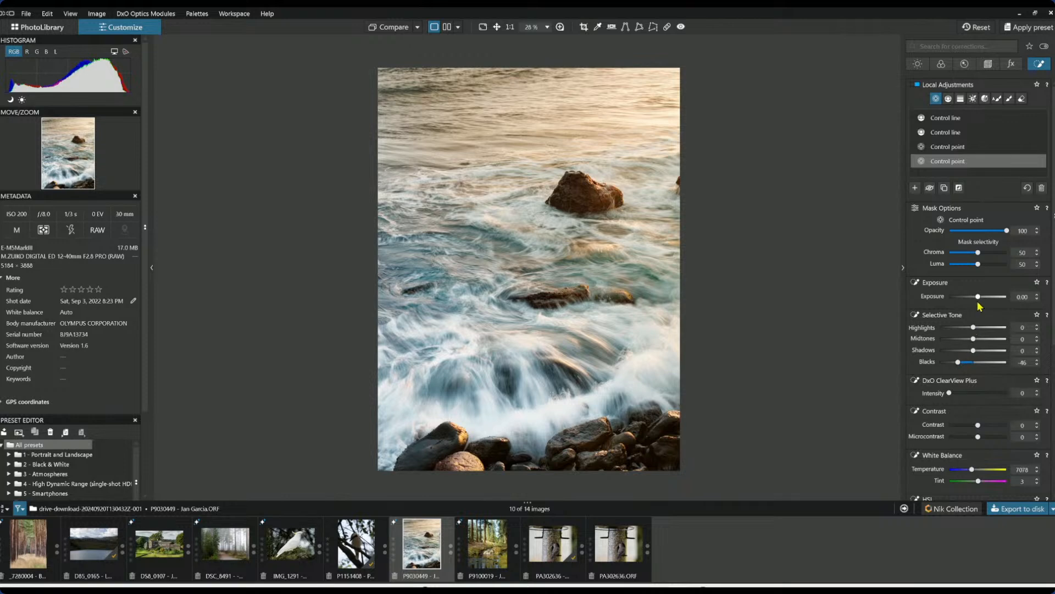
drag(978, 298, 974, 298)
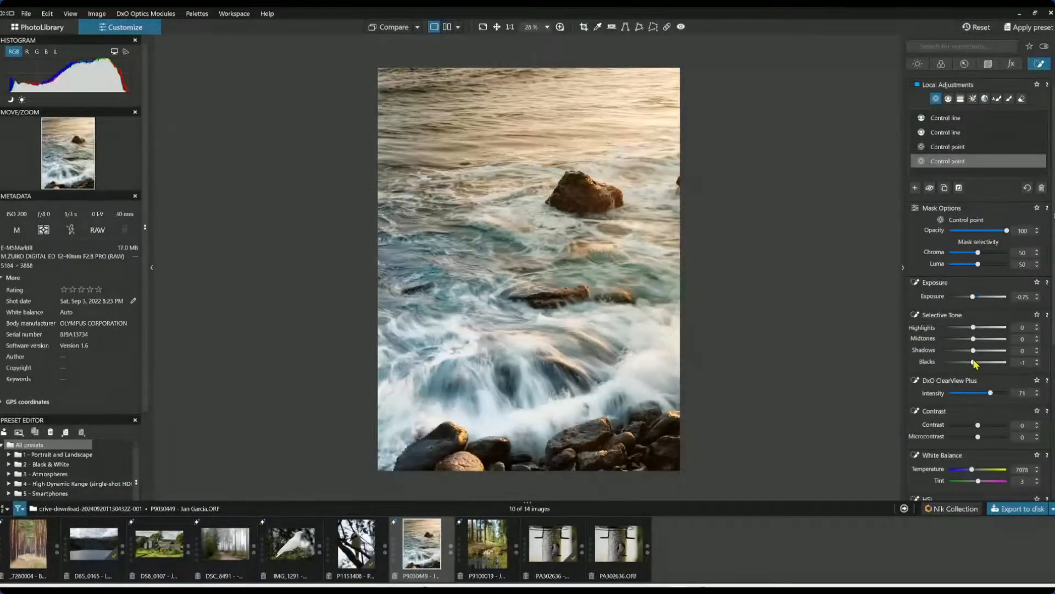
drag(981, 393, 979, 393)
drag(978, 436, 987, 436)
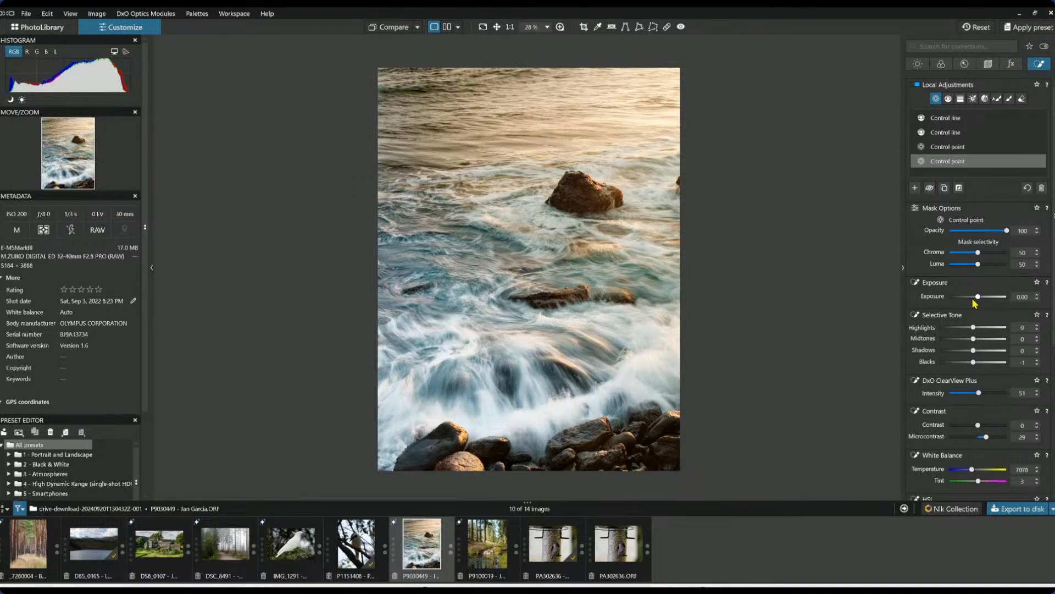
scroll(971, 296, down, 3)
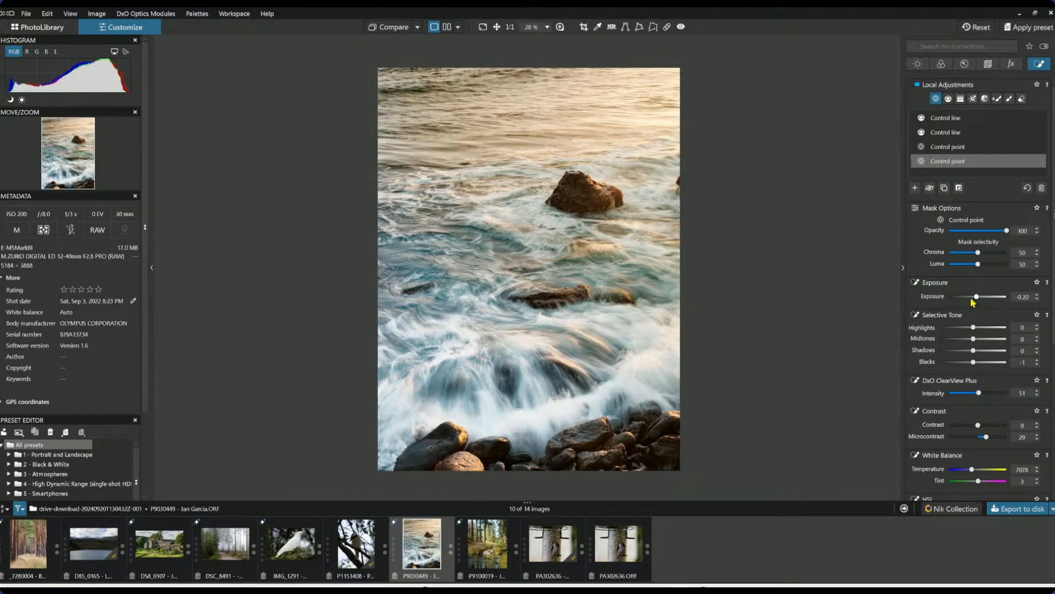
scroll(970, 297, up, 1)
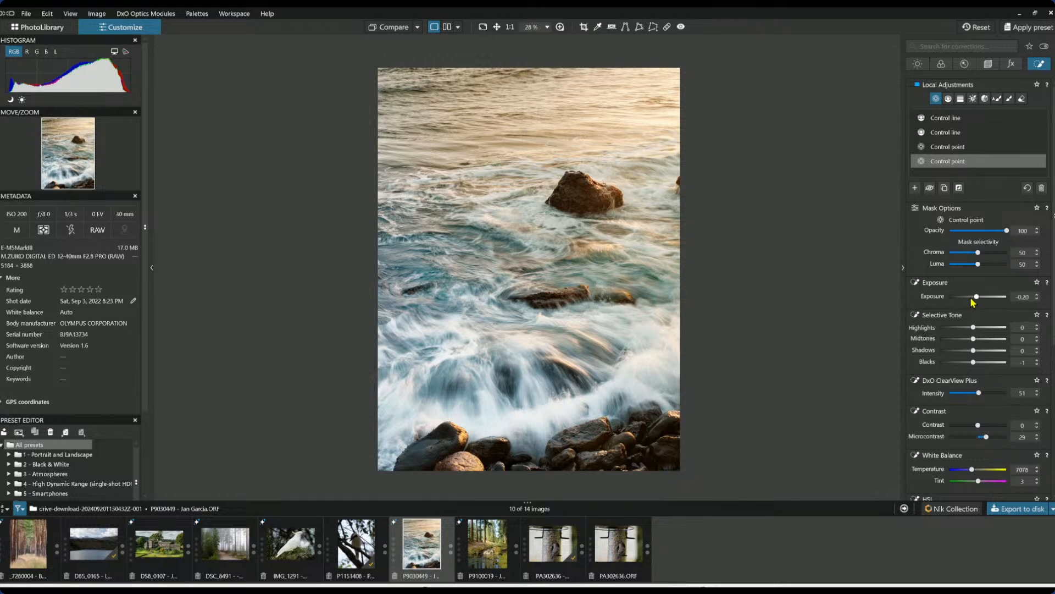
scroll(970, 297, down, 1)
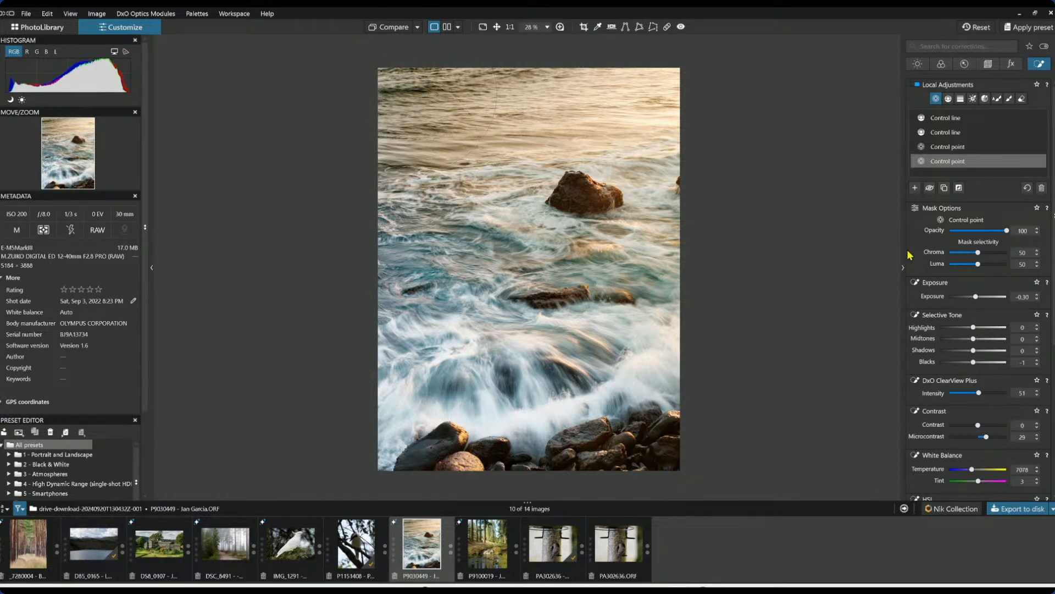
Add a control-point mask on the foam below the middle rocks and beside the upper rock, with luma selectivity 66 and highlights 53
click(915, 187)
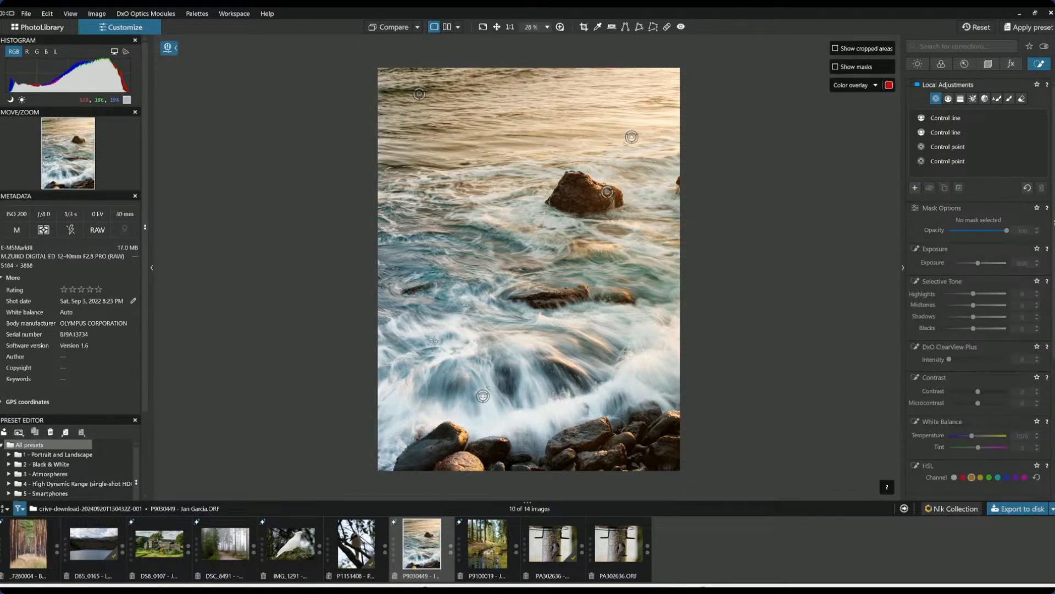
click(549, 319)
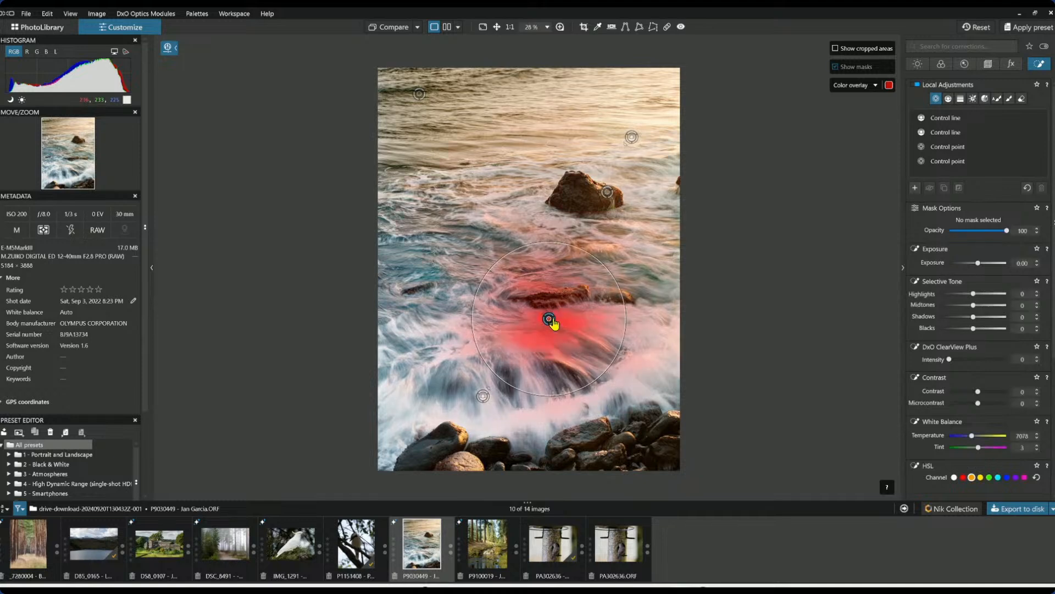
drag(978, 264, 987, 265)
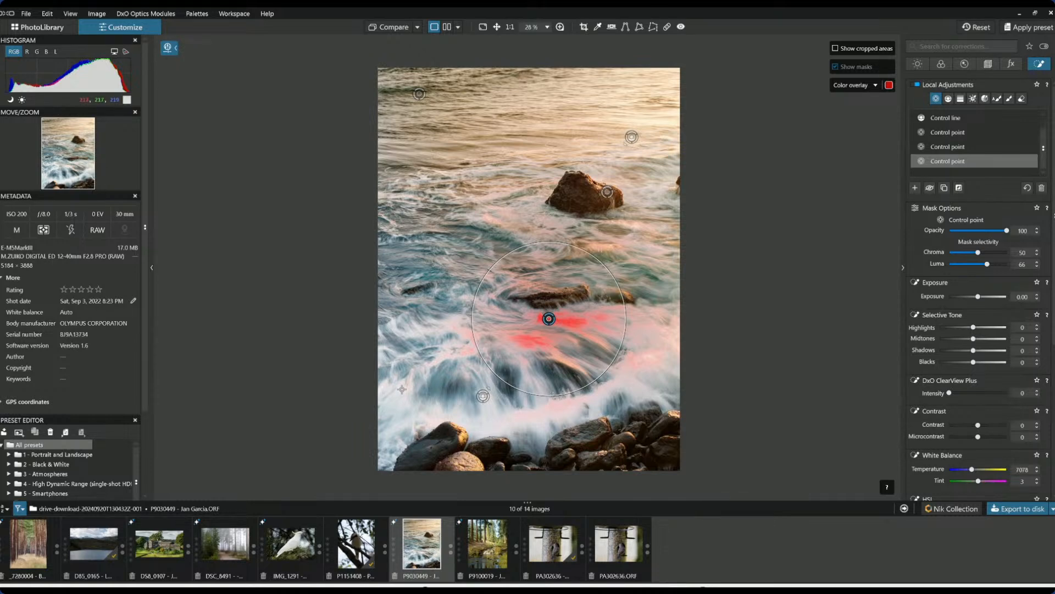
click(549, 222)
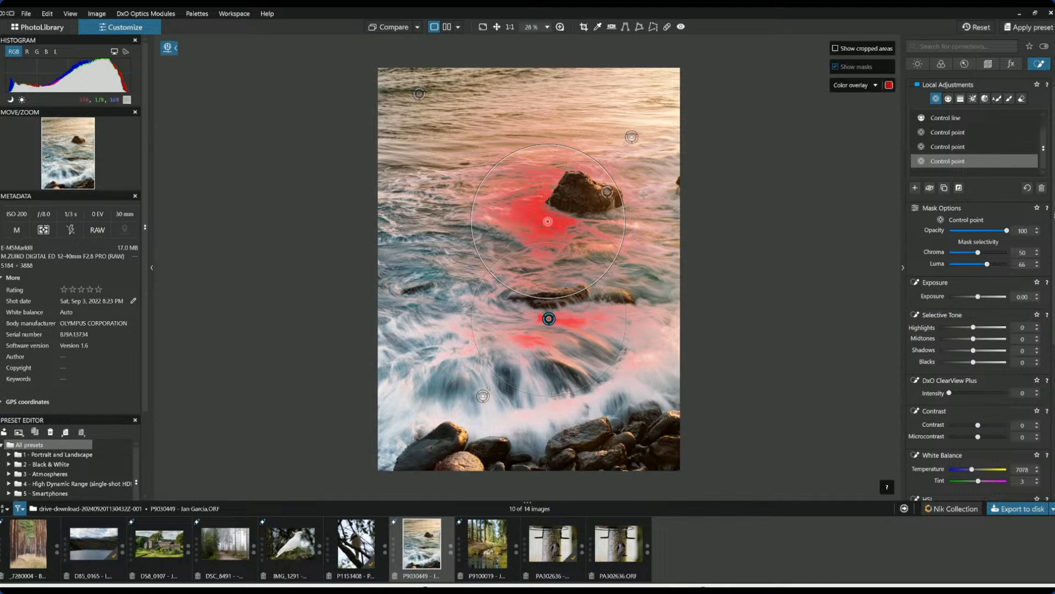
drag(612, 175, 573, 198)
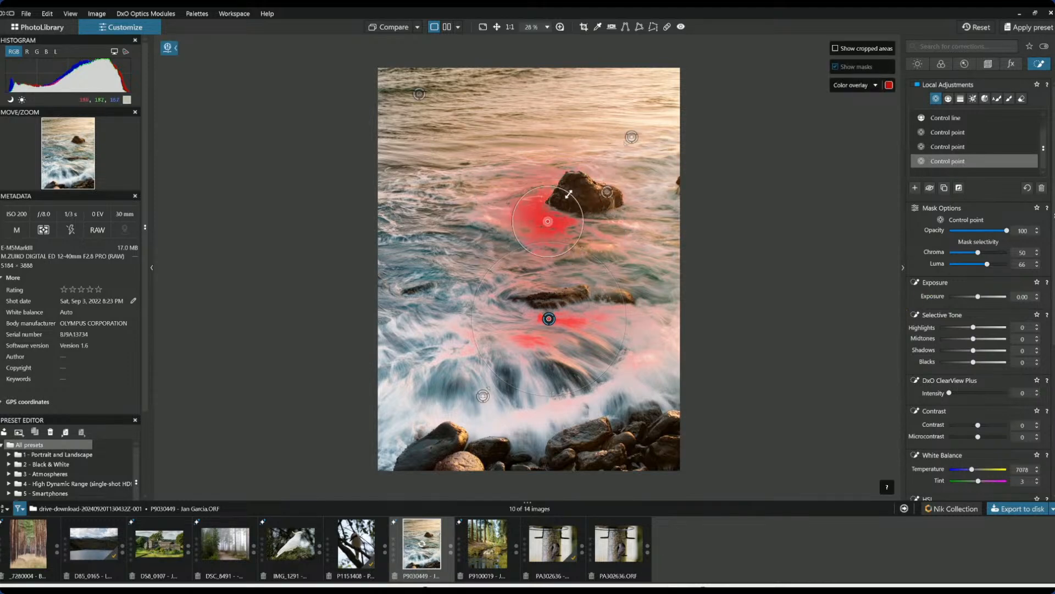
drag(973, 328, 992, 328)
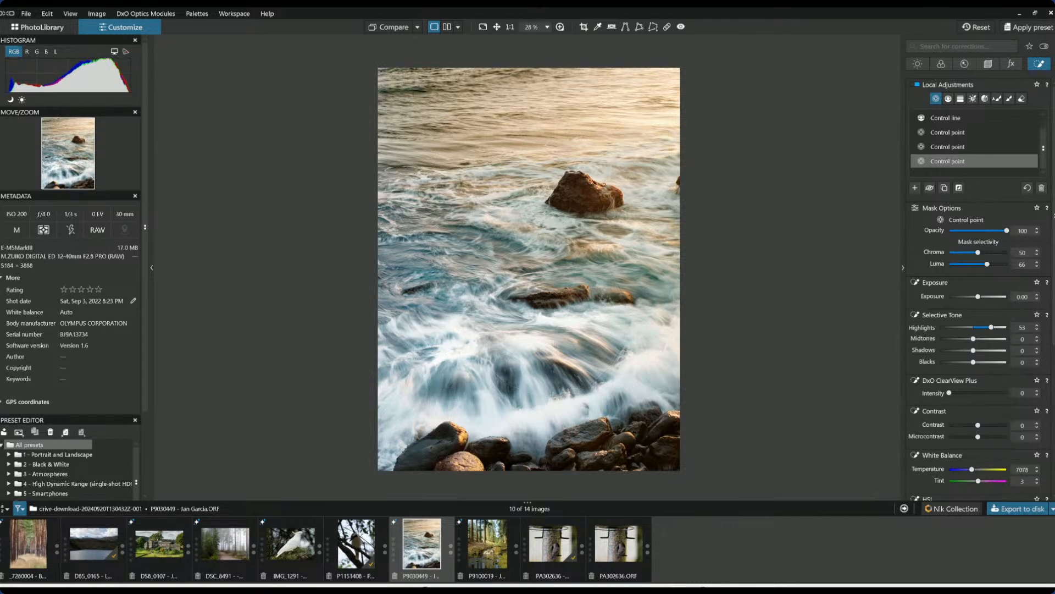
Compare the finished seascape edit with the unedited original
click(393, 28)
click(393, 28)
click(393, 28)
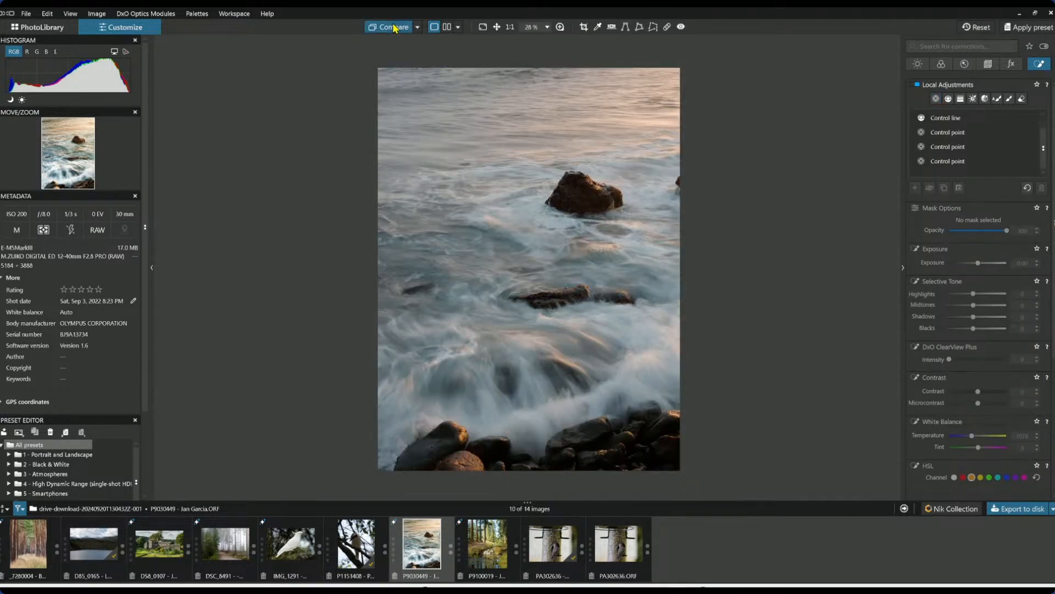
click(393, 27)
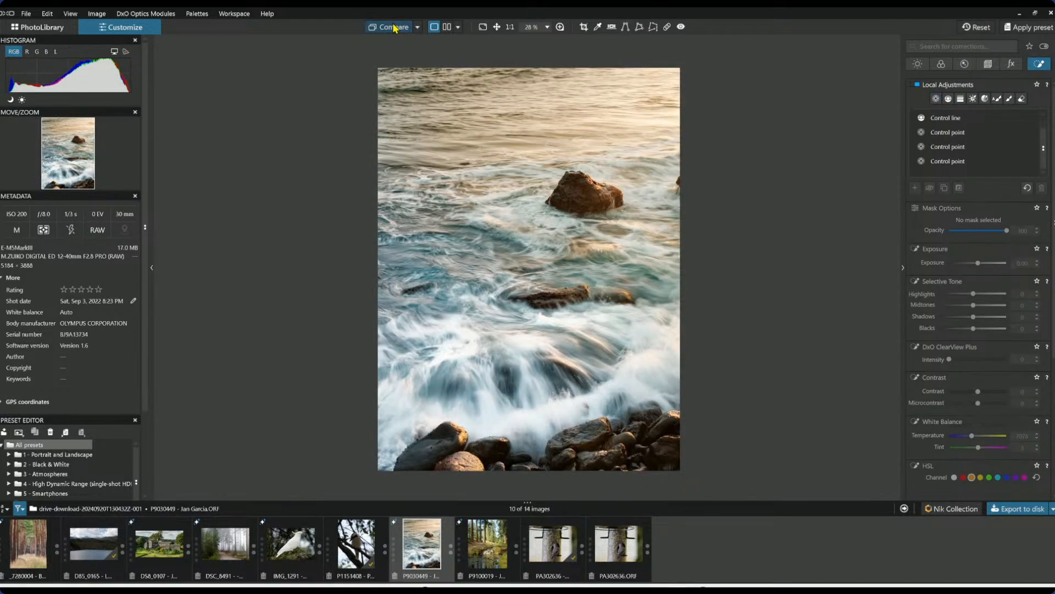
Adjust the control-point mask on the foam below the middle rocks to highlights 18 and white balance temperature 7378
click(920, 163)
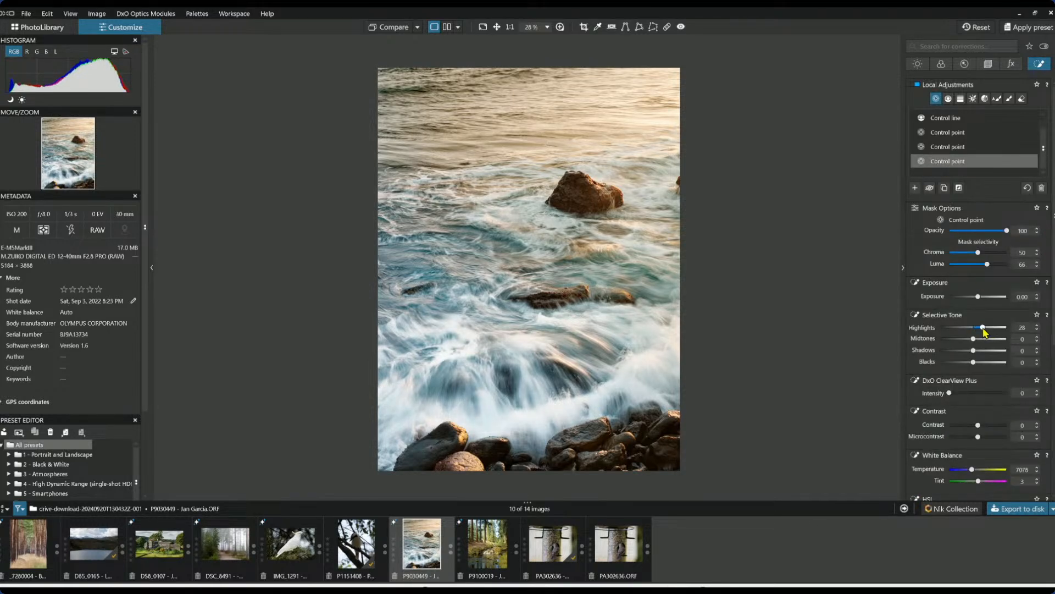
drag(972, 470, 983, 478)
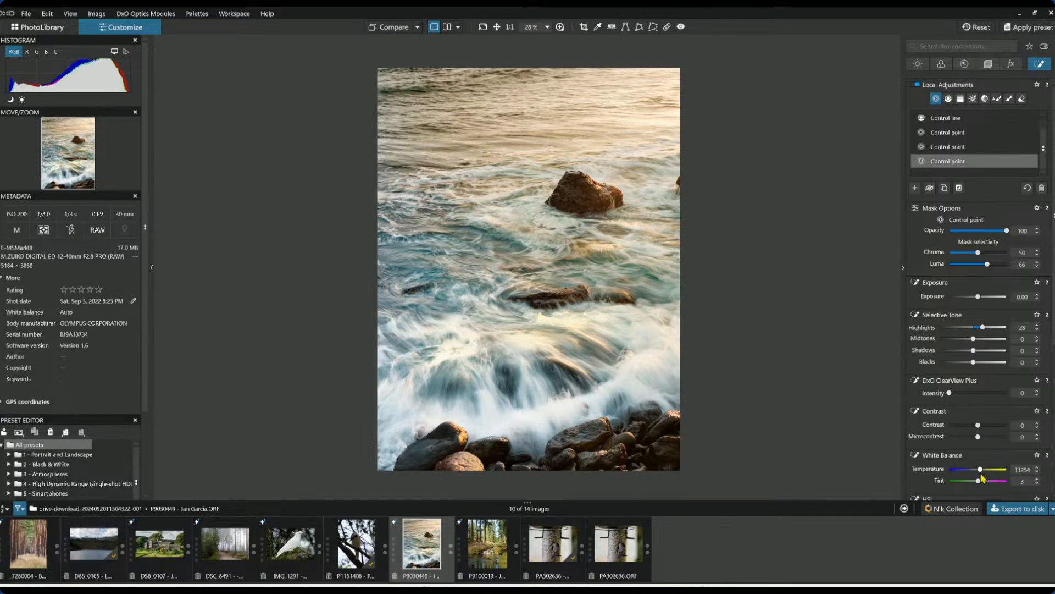
double_click(983, 473)
scroll(981, 474, up, 2)
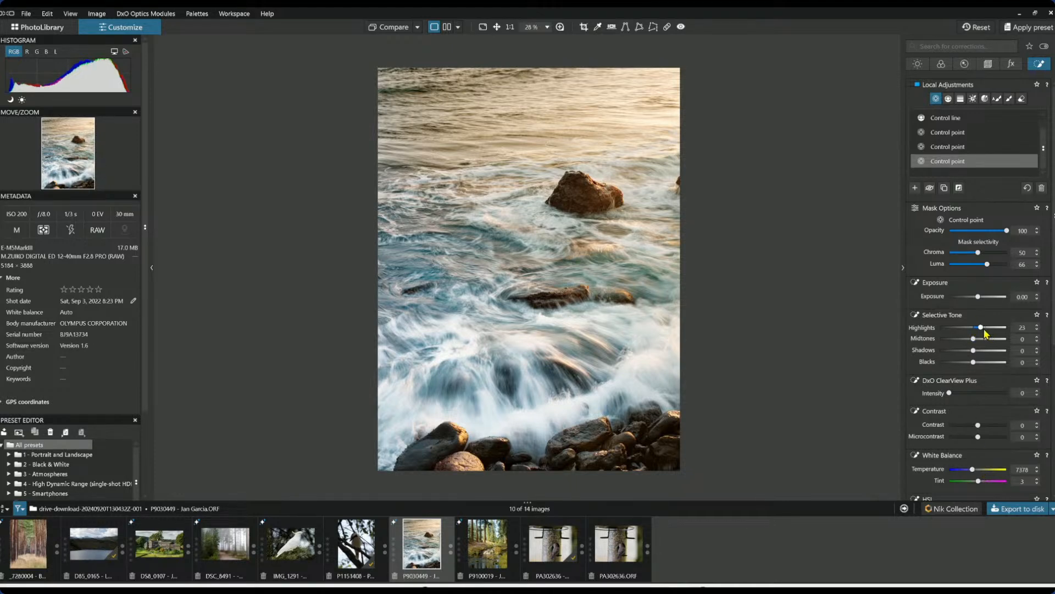
drag(984, 330, 980, 328)
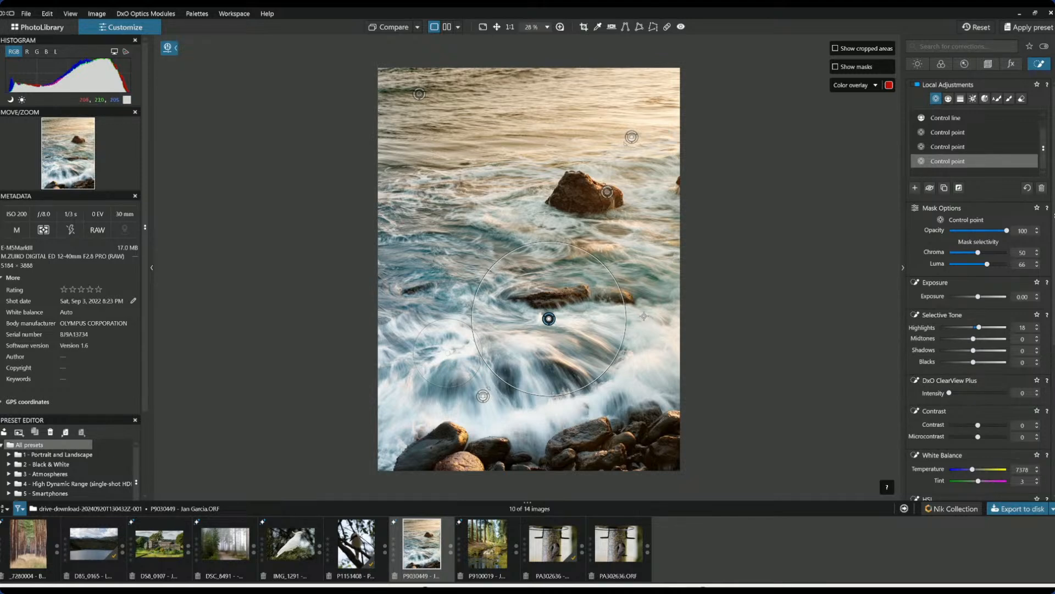
Set the foam mask's ClearView Plus intensity to 62, blacks to -11 and microcontrast to 28, and deselect the mask
click(971, 392)
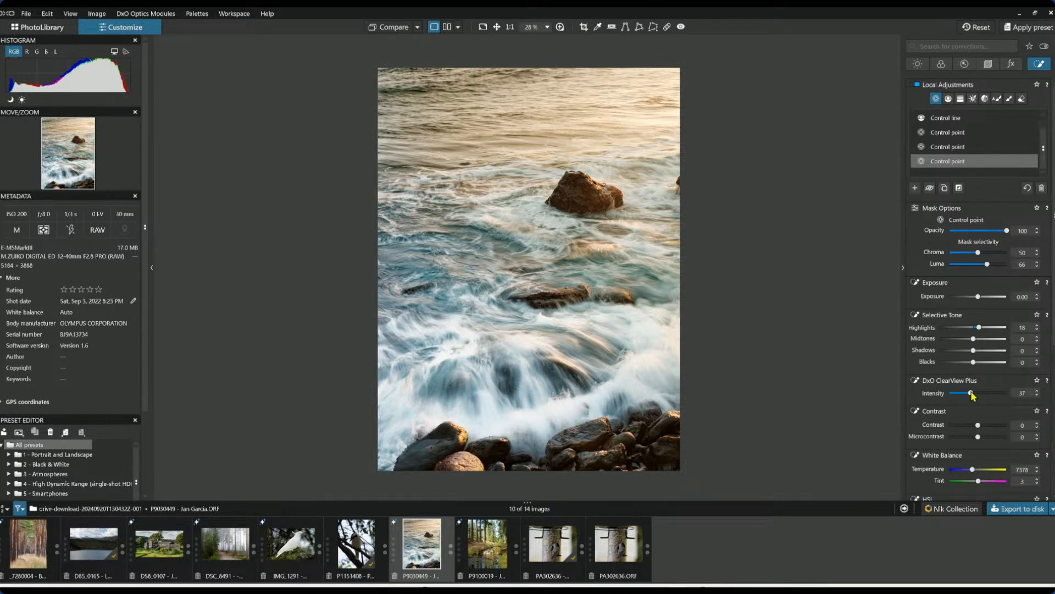
click(985, 394)
drag(973, 363, 971, 363)
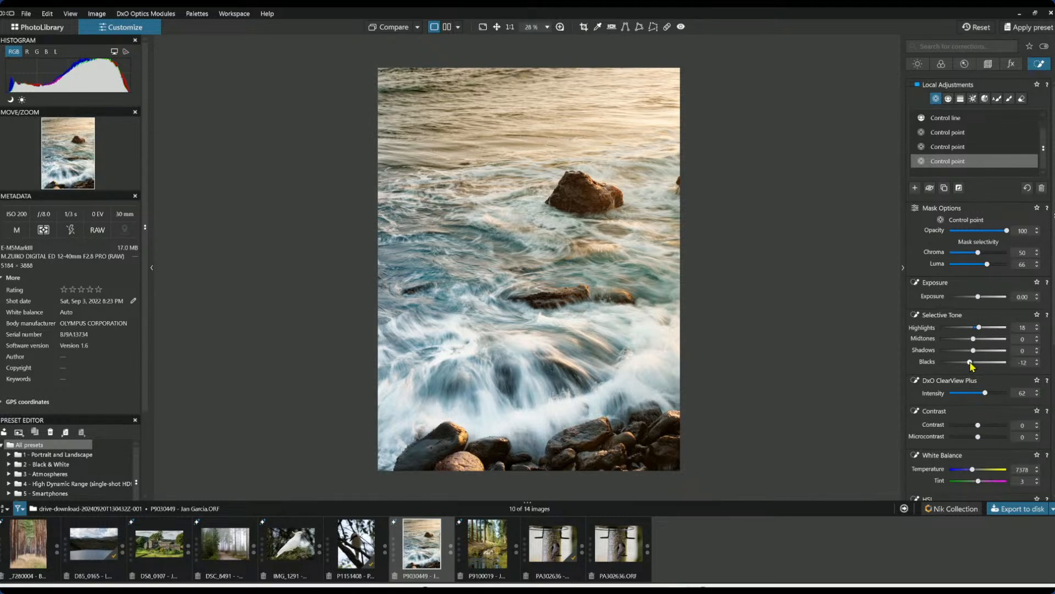
click(986, 437)
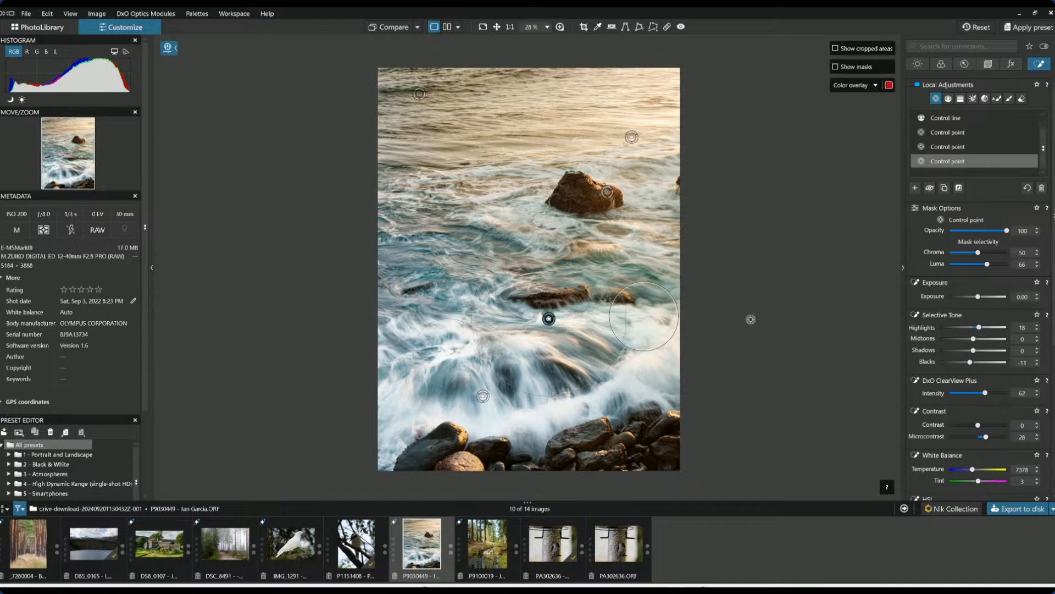
click(796, 312)
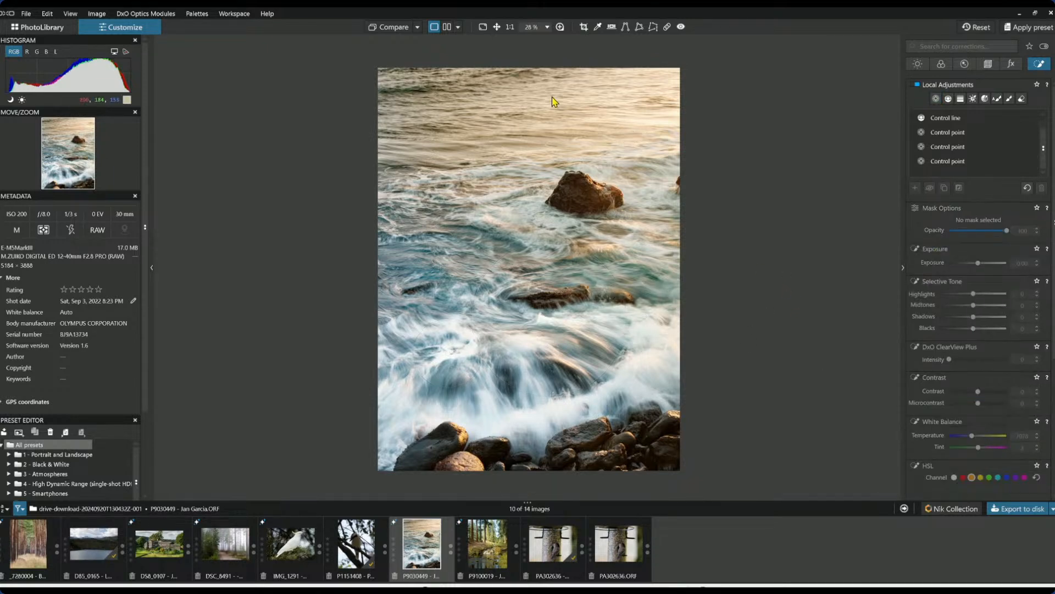
Compare the original and edited seascape side by side with the palettes hidden, and restore the palettes
click(448, 28)
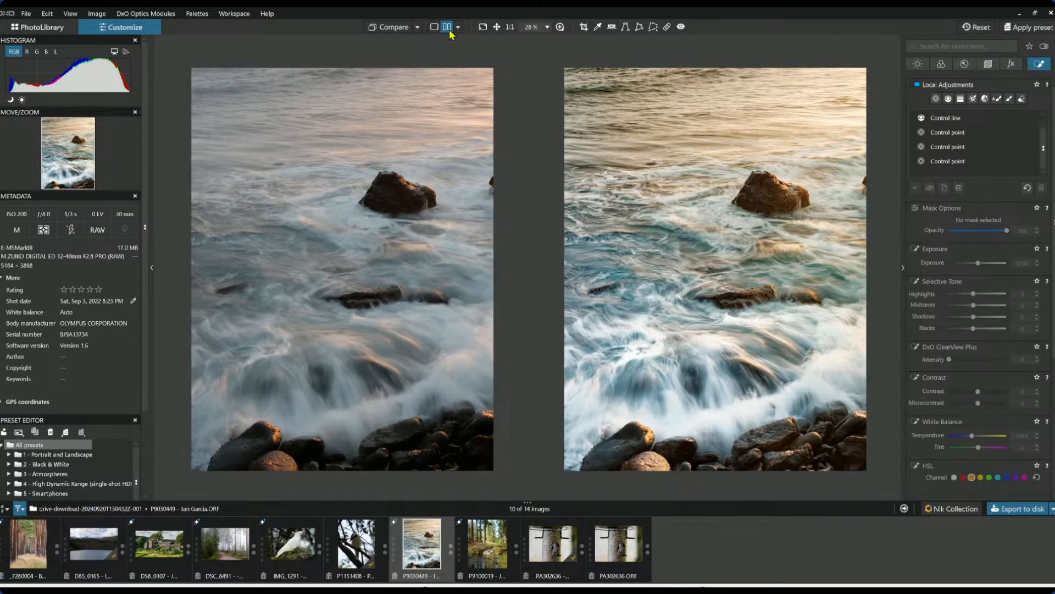
key(Tab)
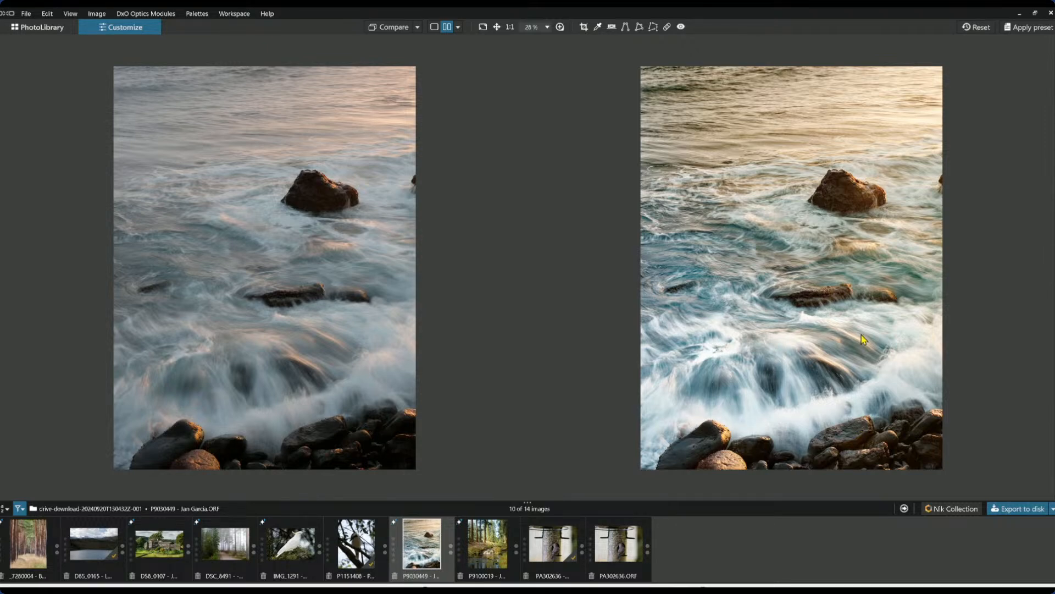
key(F9)
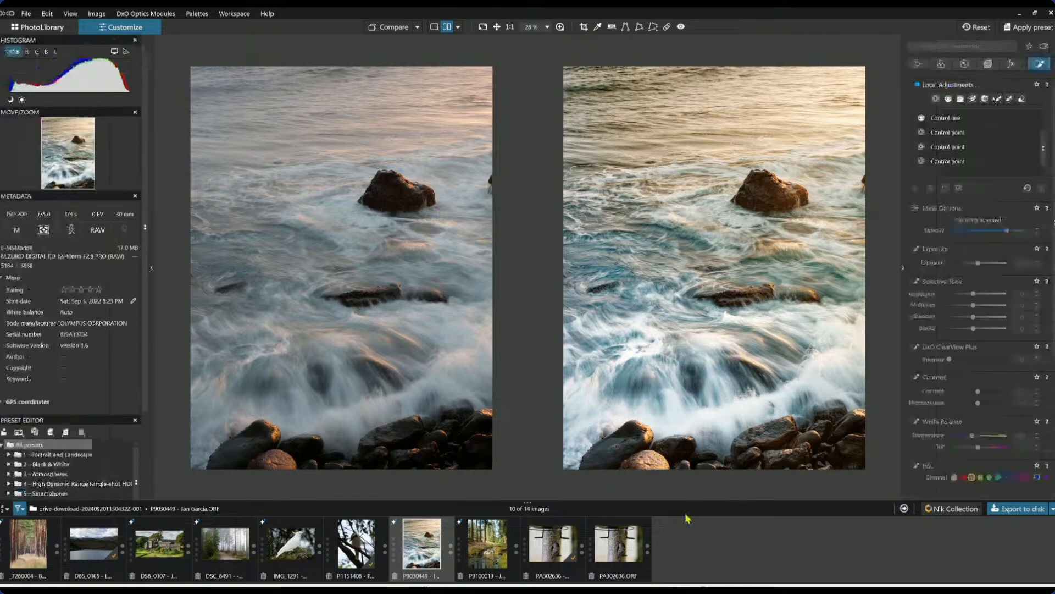